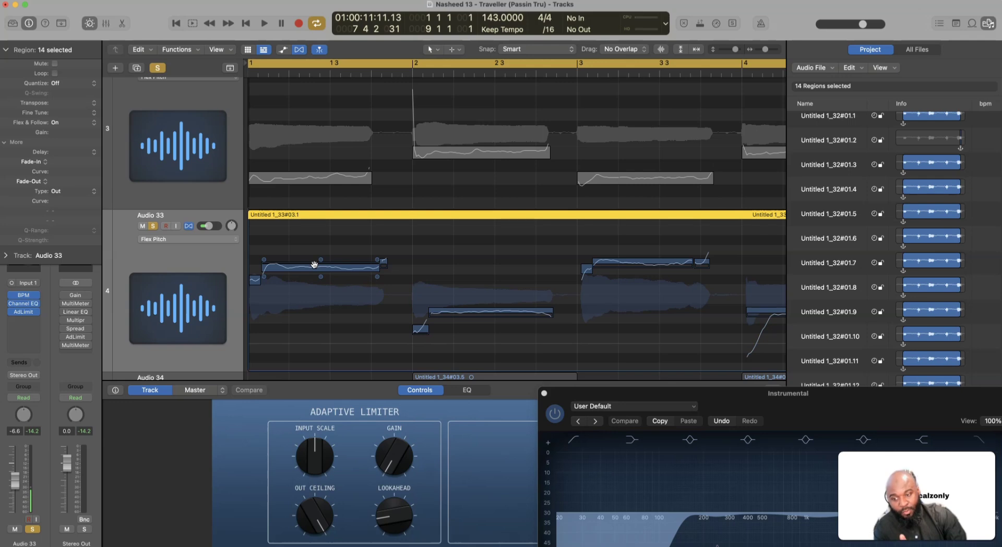
left_click(332, 252)
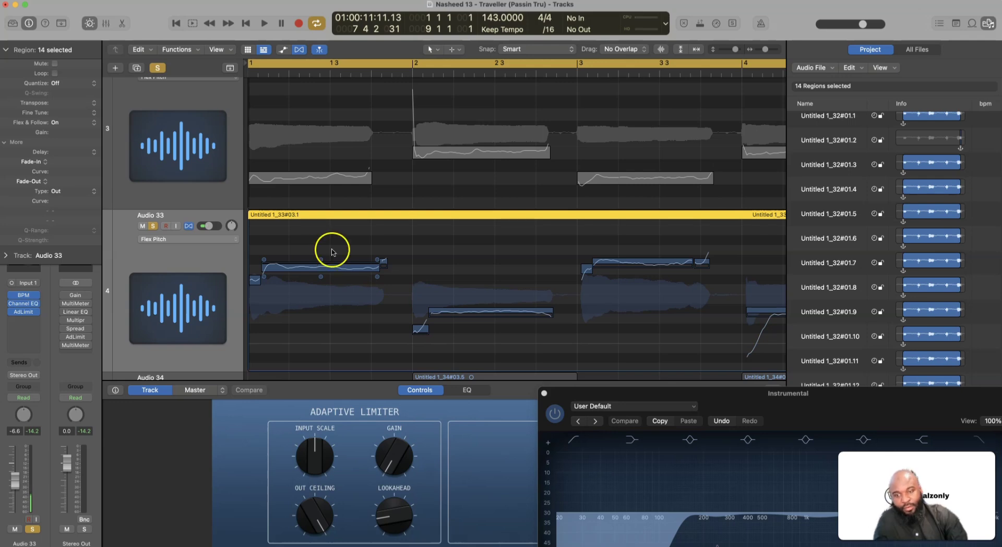
key("space")
left_click(291, 277)
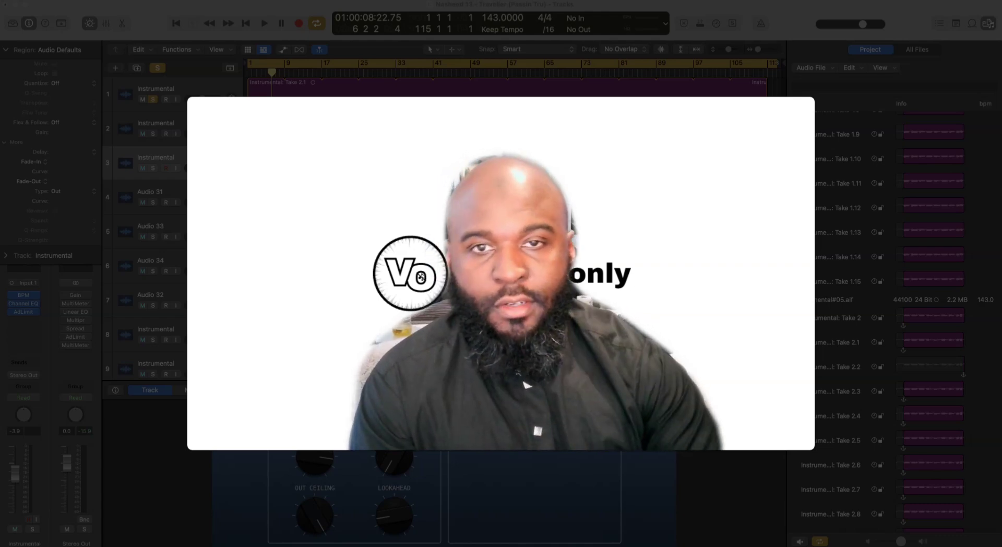
Clear the track solo, play the full arrangement from the start into bar 9, and look over all its tracks.
left_click(443, 167)
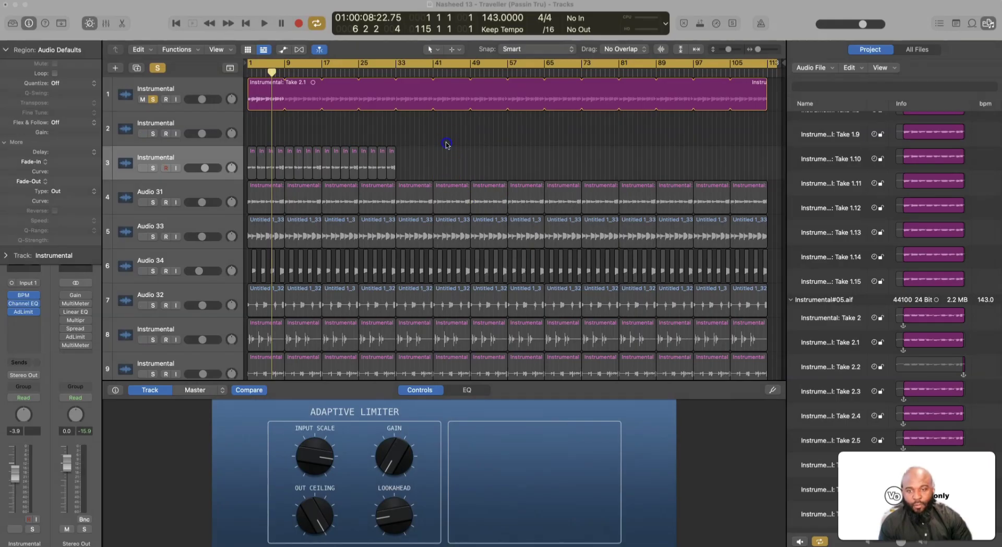
key("Return")
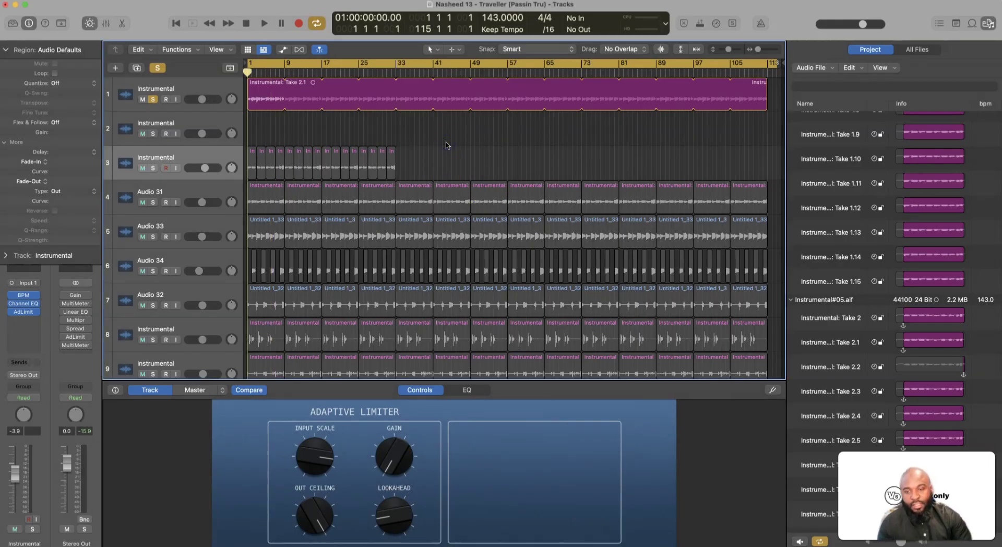
key("space")
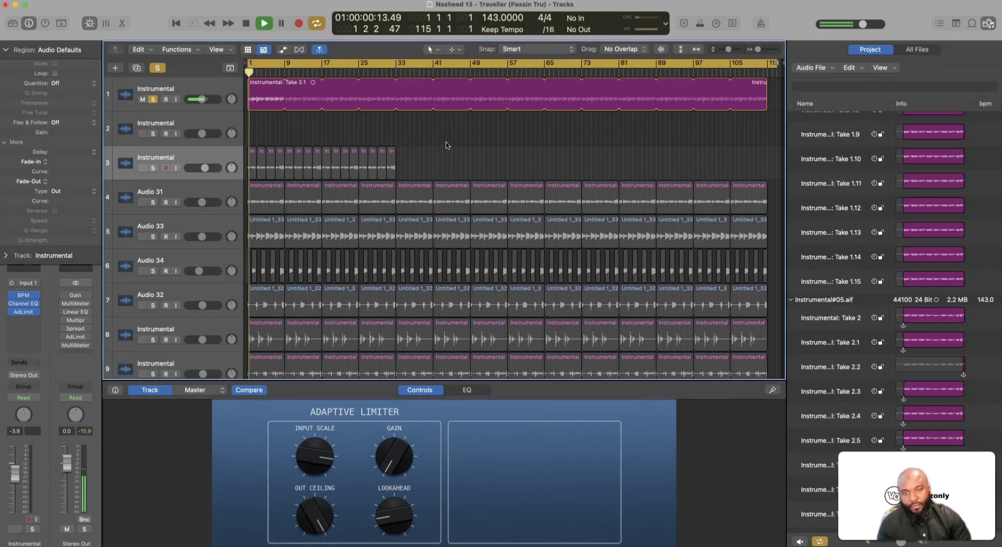
left_click(155, 85)
left_click(165, 68)
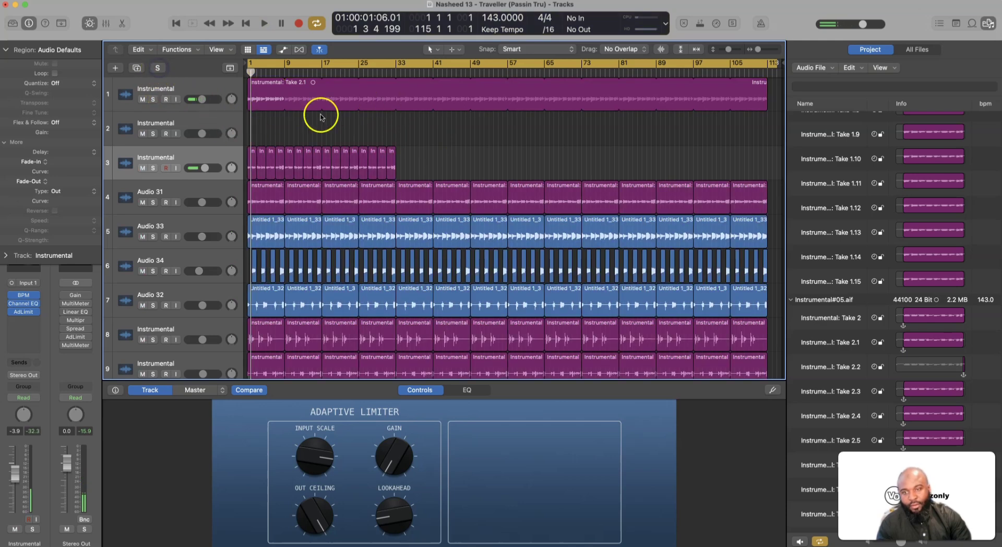
key("space")
scroll(452, 134, "down", 4)
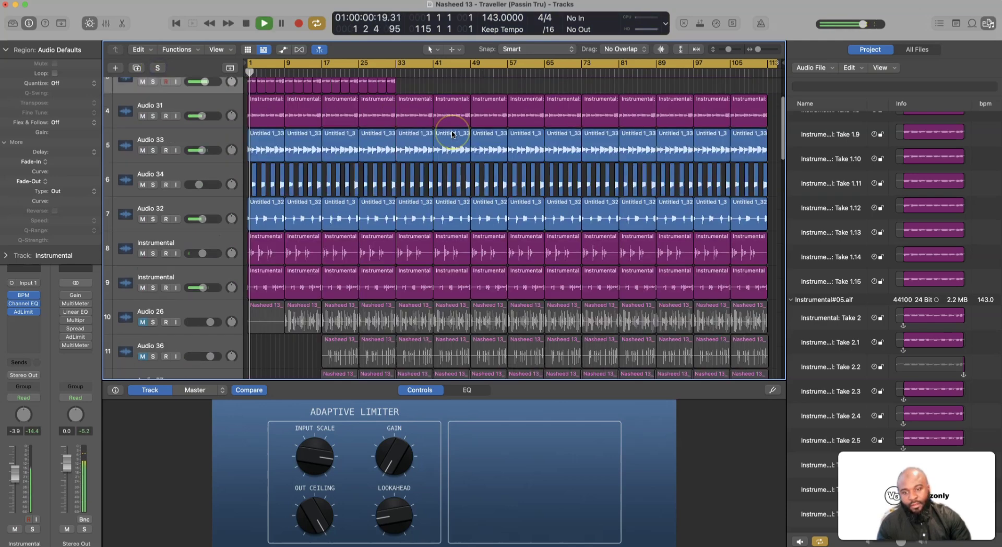
scroll(452, 134, "up", 1)
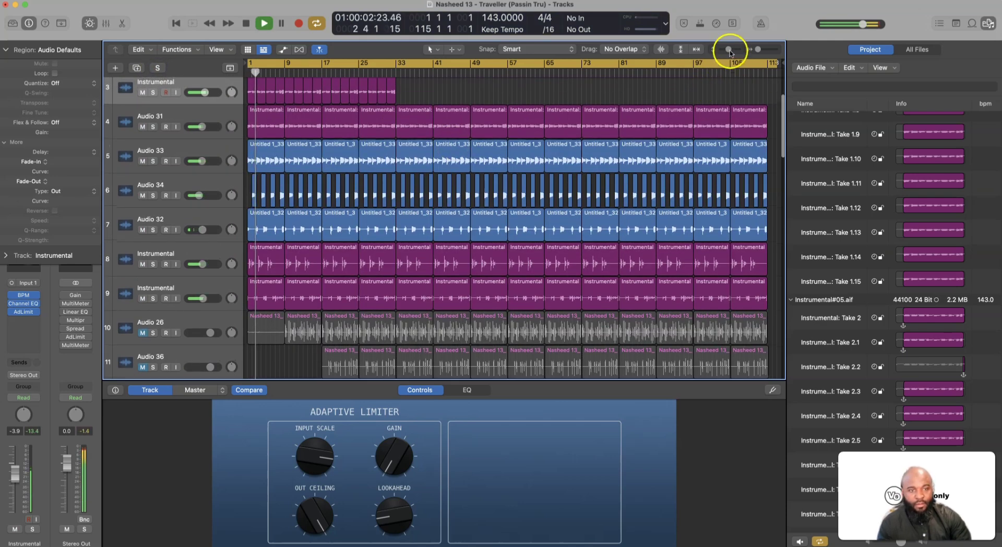
left_click_drag(724, 54, 722, 55)
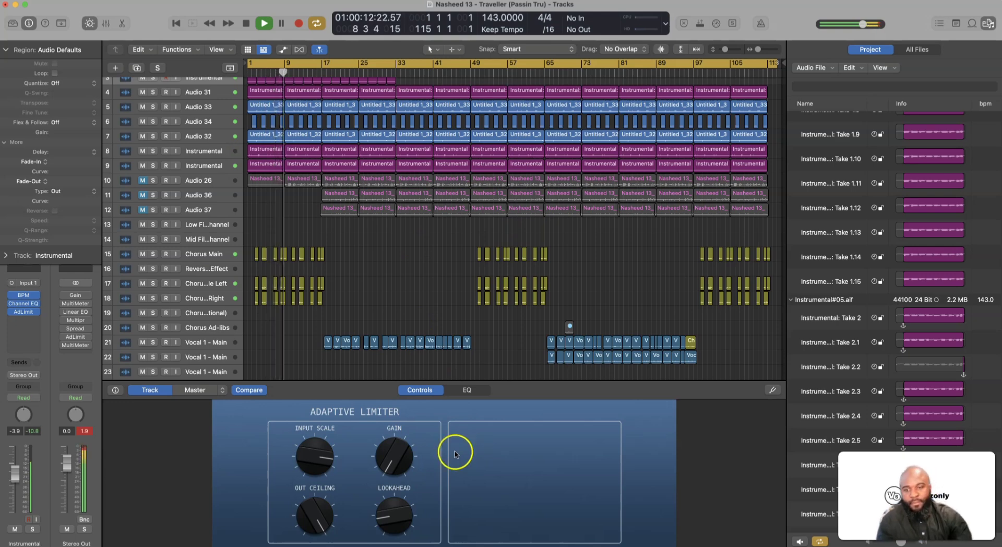
key("space")
scroll(352, 243, "up", 3)
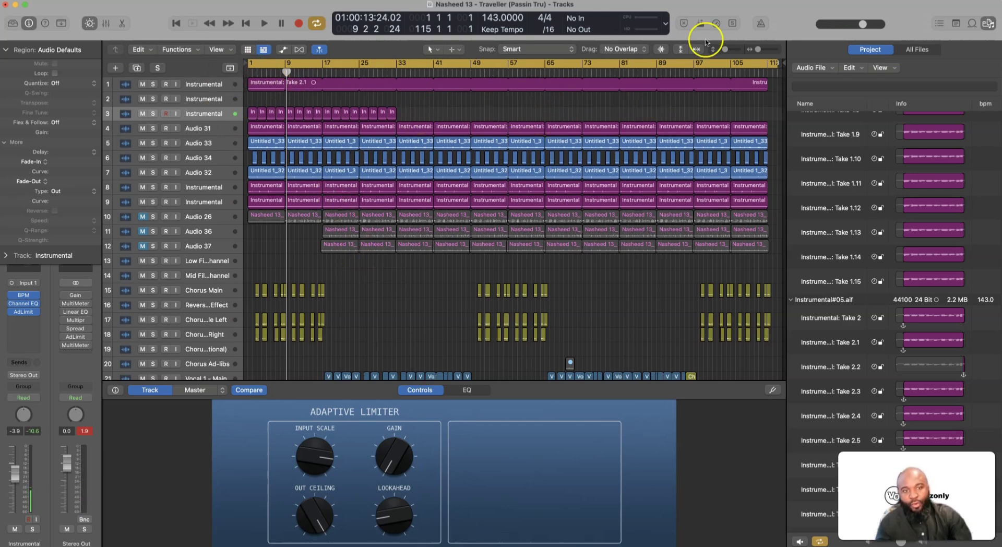
Enlarge the first Instrumental track, select its Take 2.1 region and play the track soloed.
left_click(728, 53)
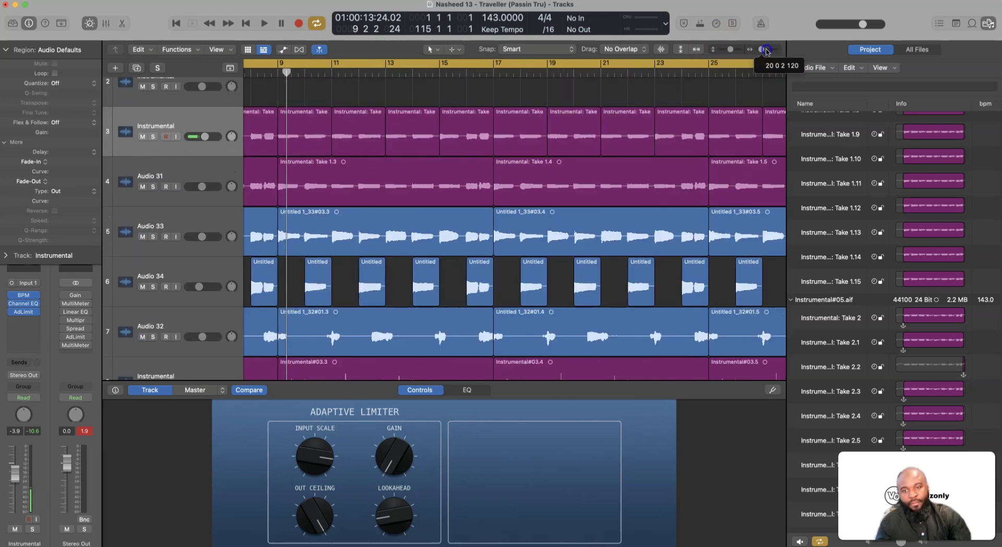
scroll(592, 110, "left", 5)
scroll(550, 117, "up", 3)
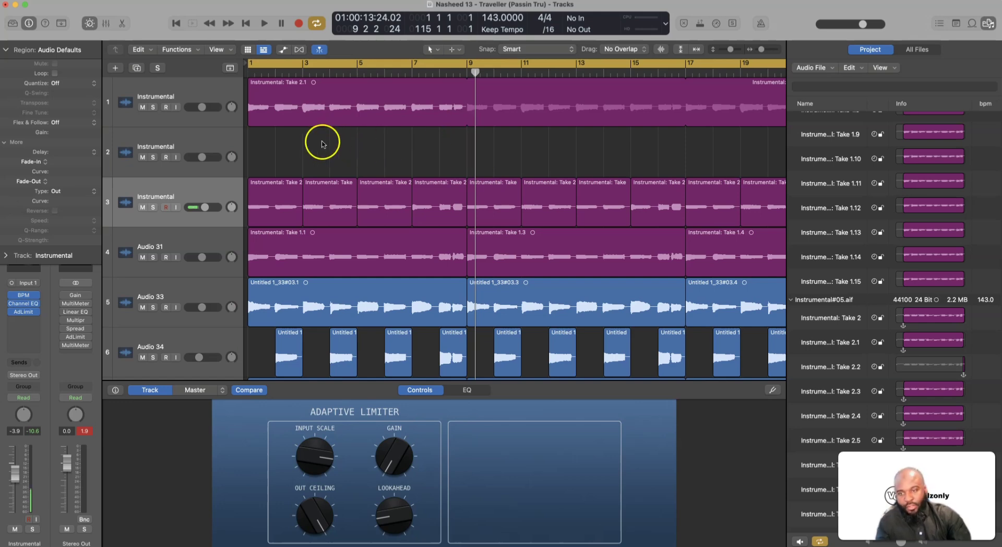
left_click(117, 96)
left_click_drag(760, 49, 741, 49)
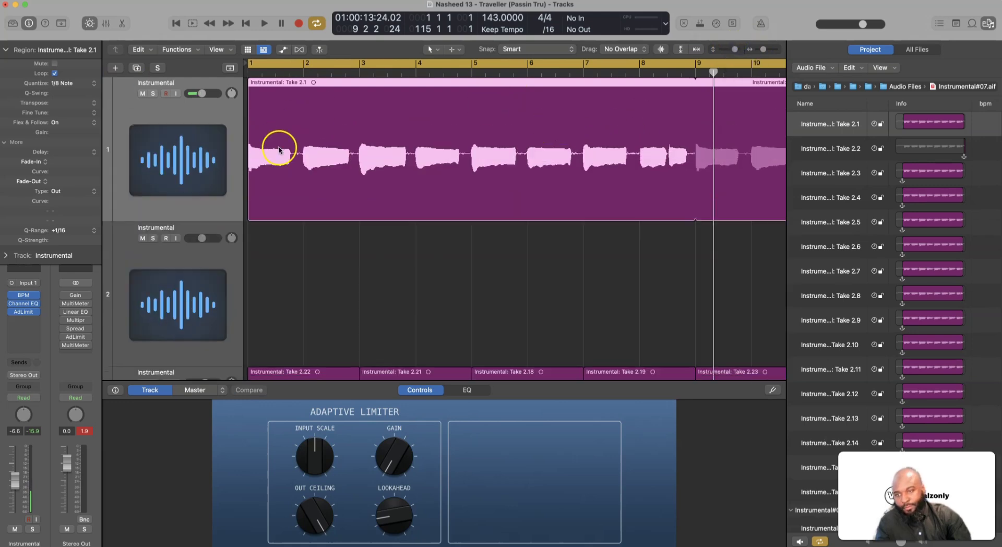
left_click(152, 94)
key("space")
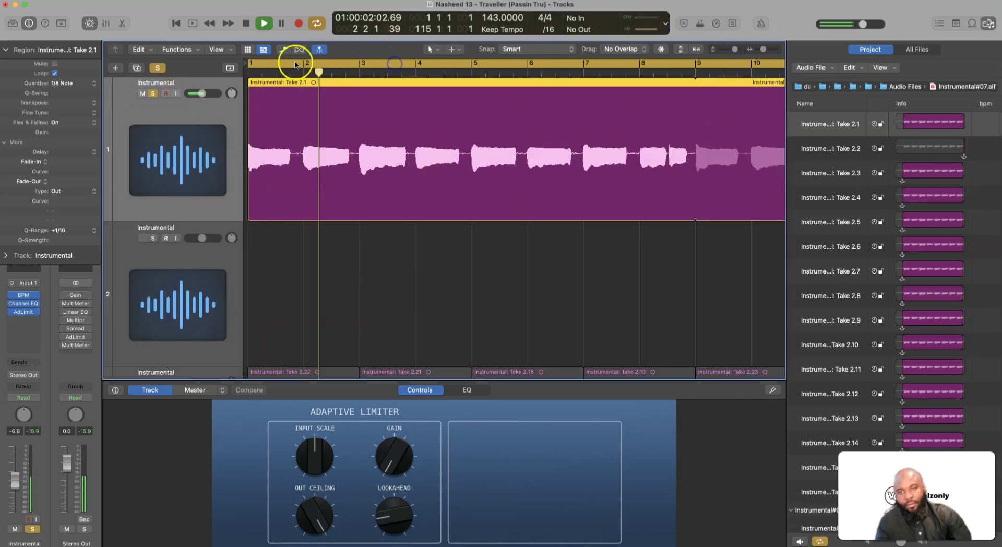
Set the cycle range from bar 1 to bar 9 and listen to the soloed instrumental take loop.
left_click(250, 63)
left_click_drag(251, 63, 744, 95)
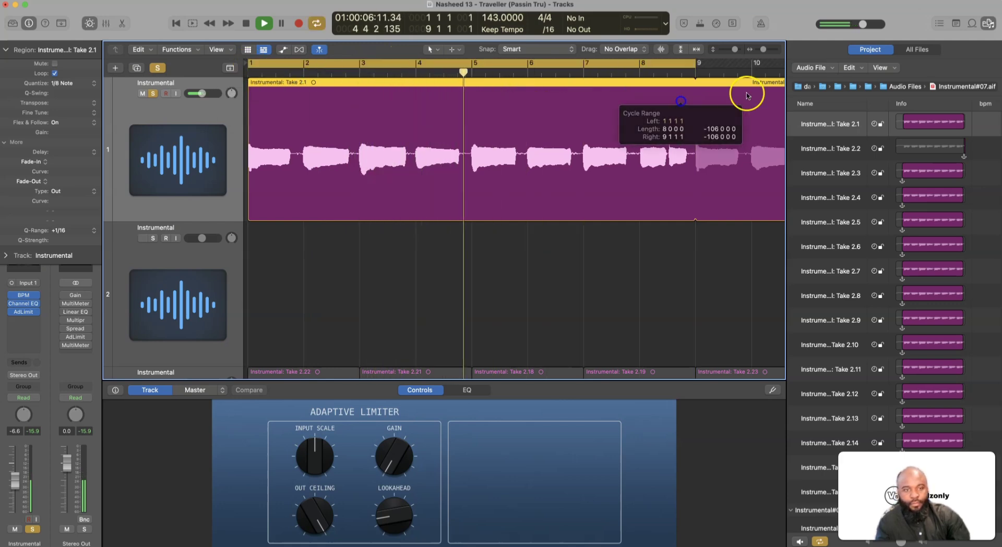
left_click(764, 49)
scroll(618, 143, "up", 1)
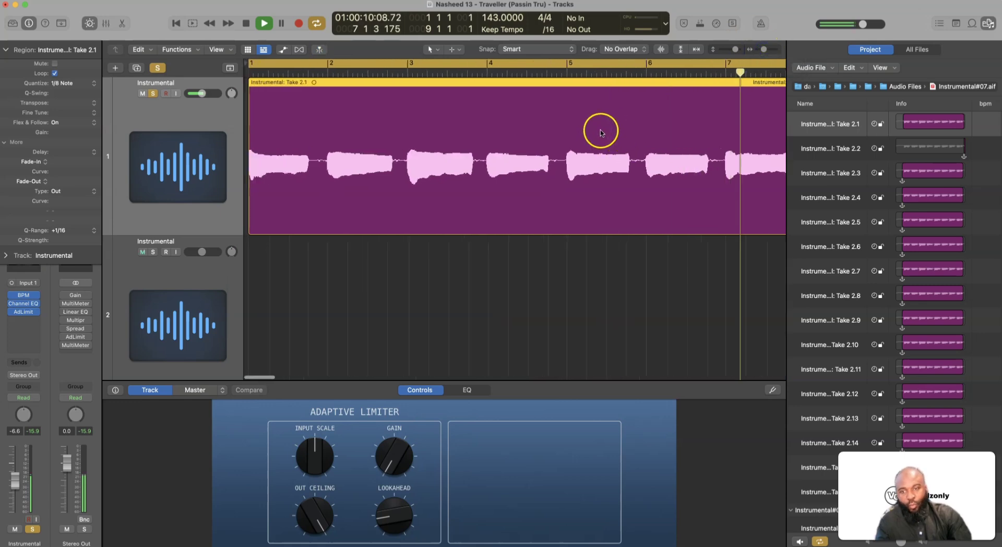
scroll(605, 141, "right", 5)
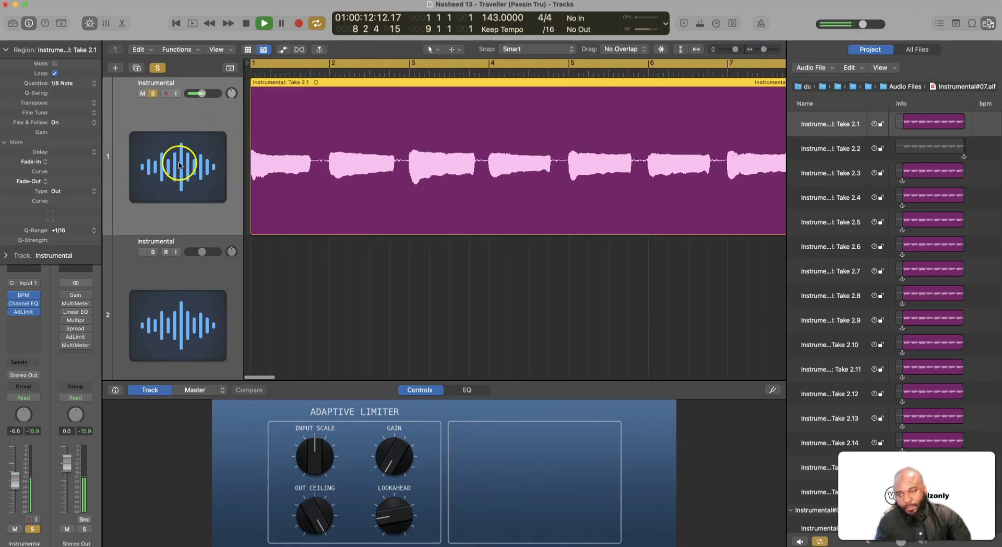
left_click(179, 137)
key("space")
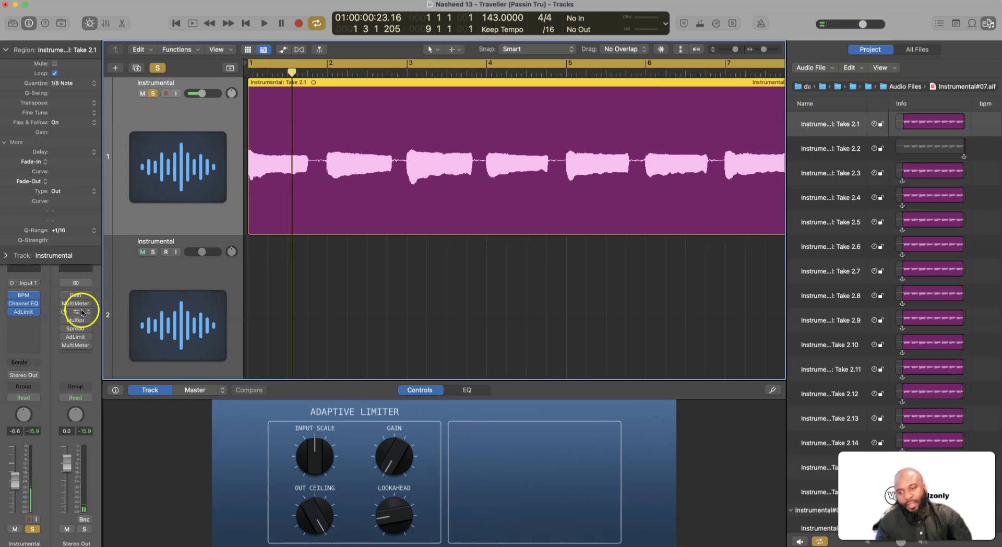
Bypass the Adaptive Limiter on the first Instrumental channel and open its Channel EQ clear of the track header.
left_click(11, 312)
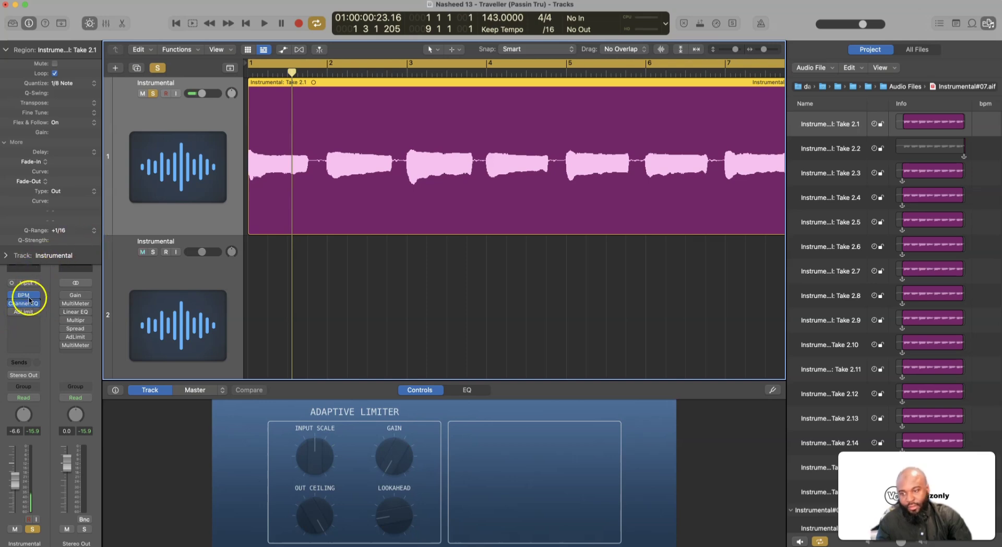
mouse_move(26, 303)
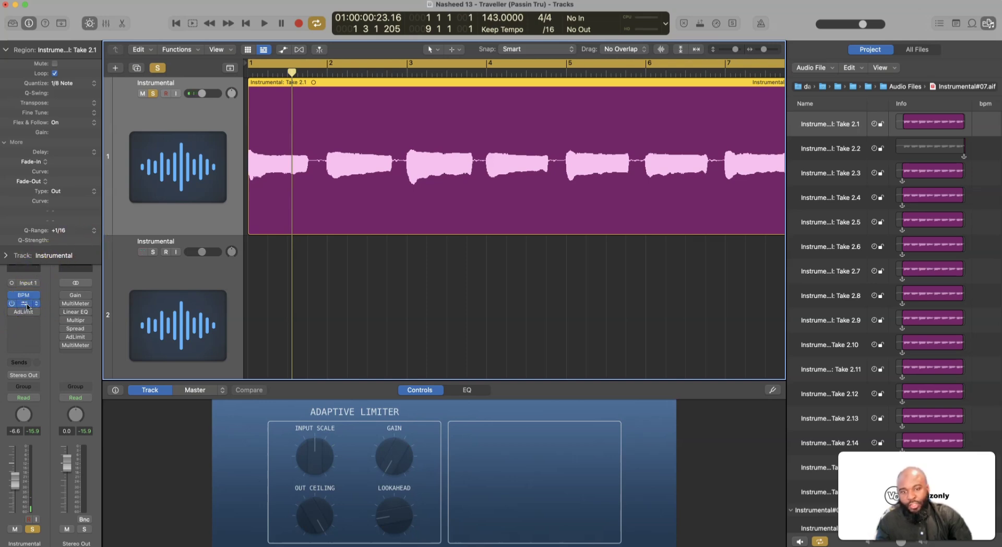
left_click(26, 305)
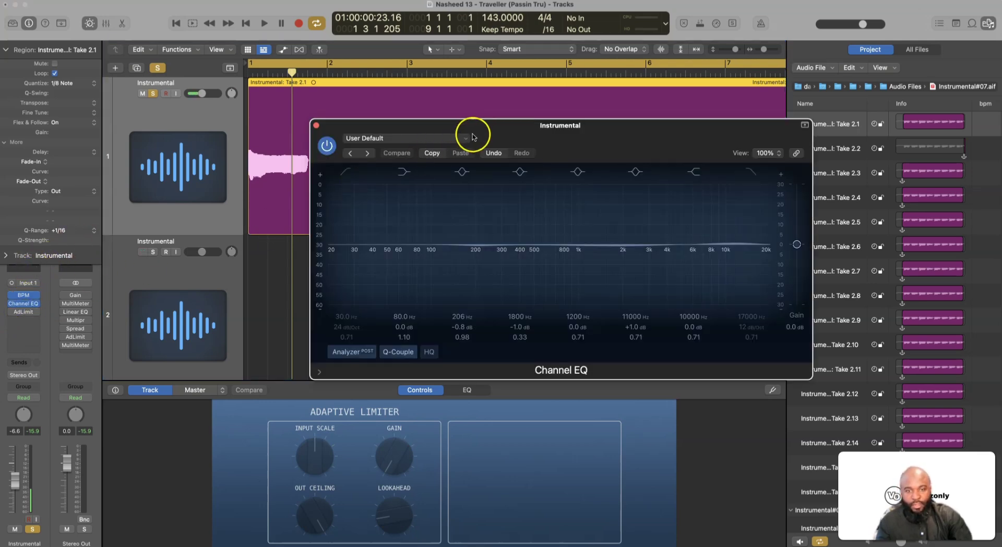
left_click_drag(476, 130, 578, 167)
Enable the Channel EQ low cut during playback and set it to 122 Hz with a 48 dB/oct slope.
key("space")
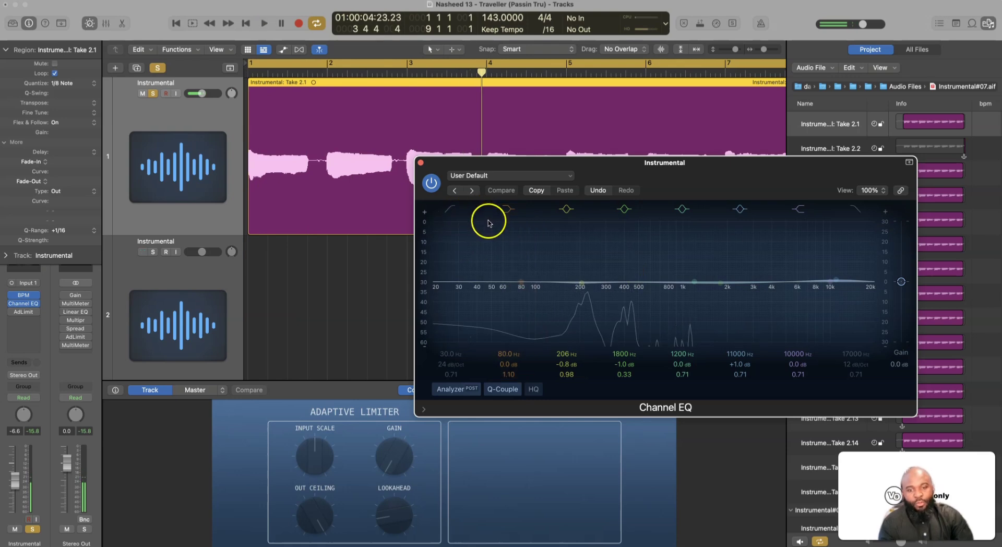
key("space")
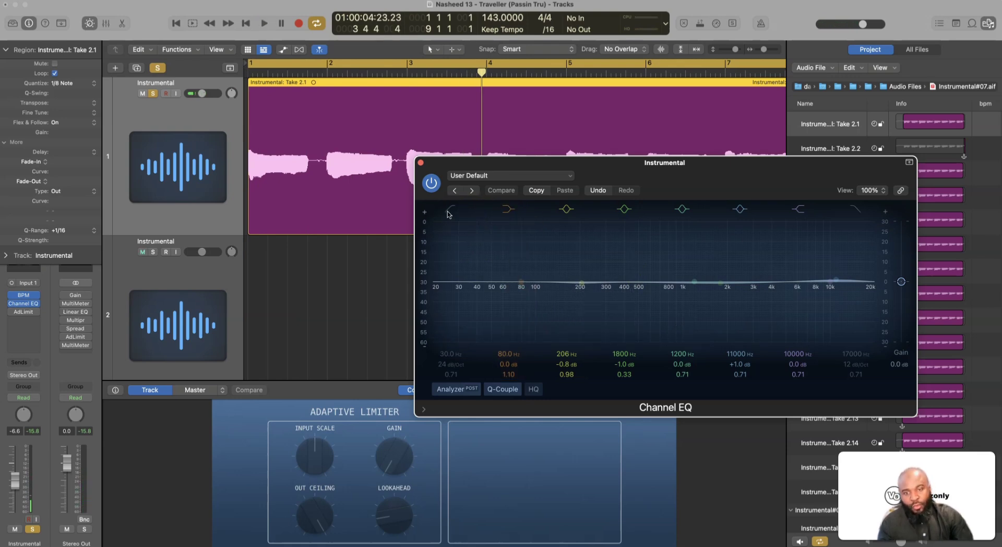
key("space")
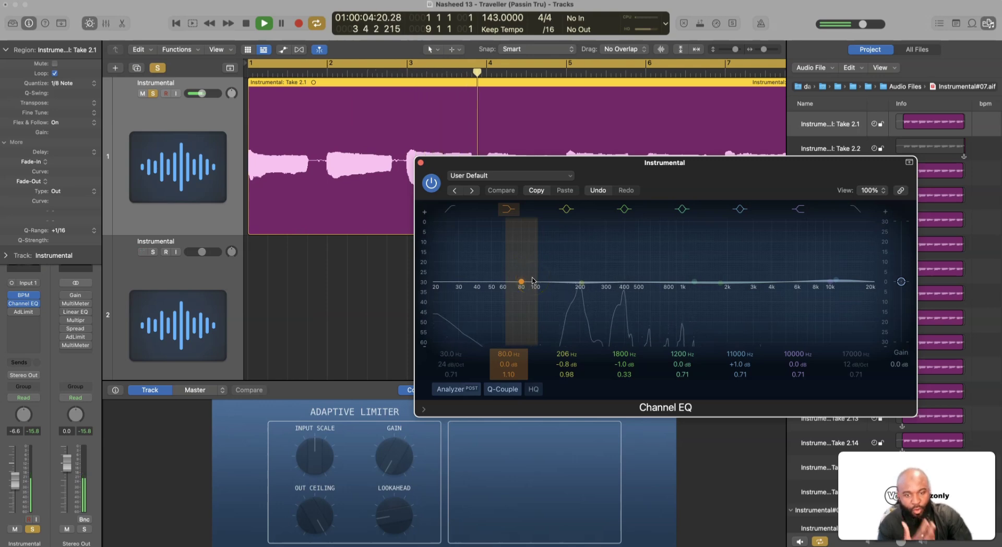
left_click(524, 280)
left_click(452, 210)
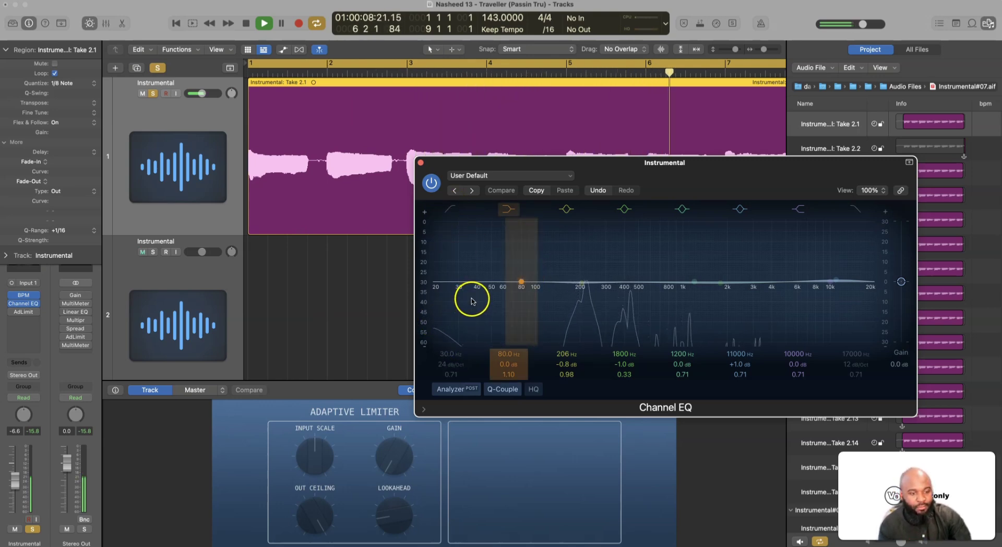
left_click(452, 210)
left_click_drag(447, 306, 539, 307)
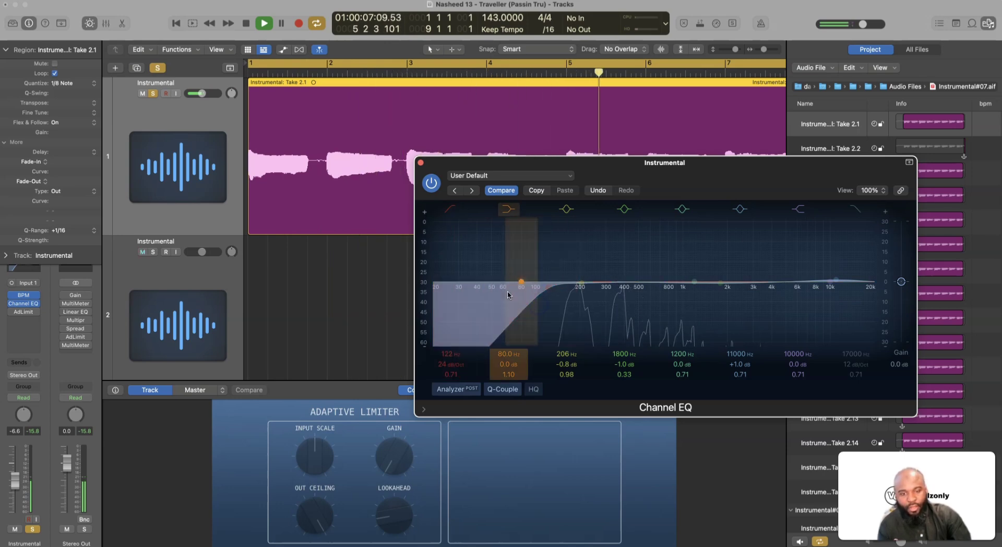
left_click_drag(500, 329, 445, 367)
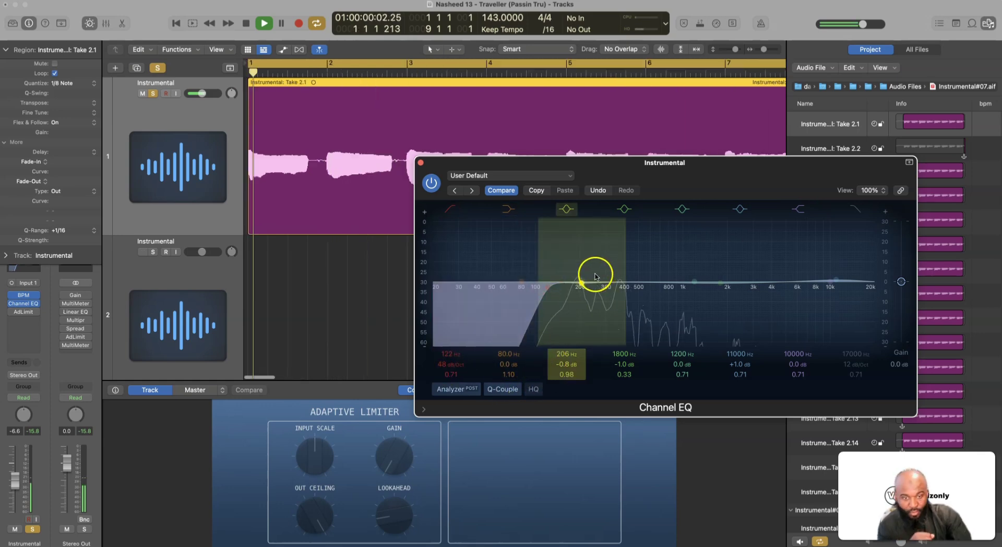
Set the low-mid bell to 192 Hz, -2.6 dB and Q 3.80, and move the low cut to 137 Hz.
left_click_drag(592, 273, 578, 277)
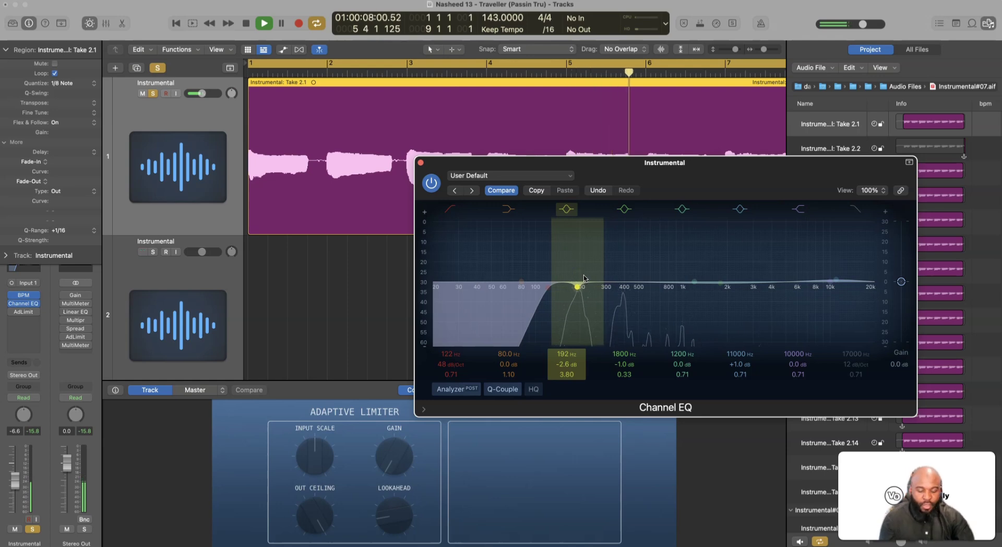
key("space")
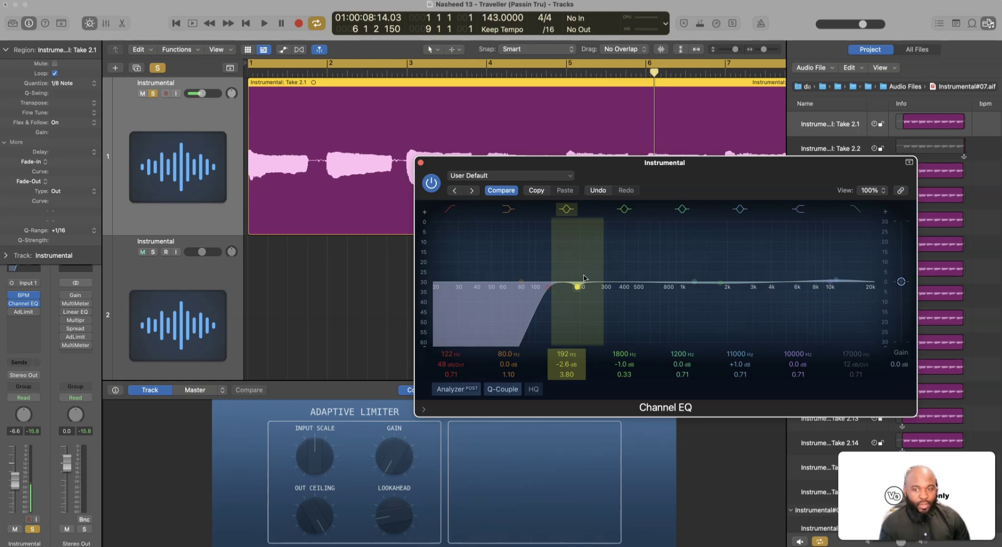
left_click(548, 318)
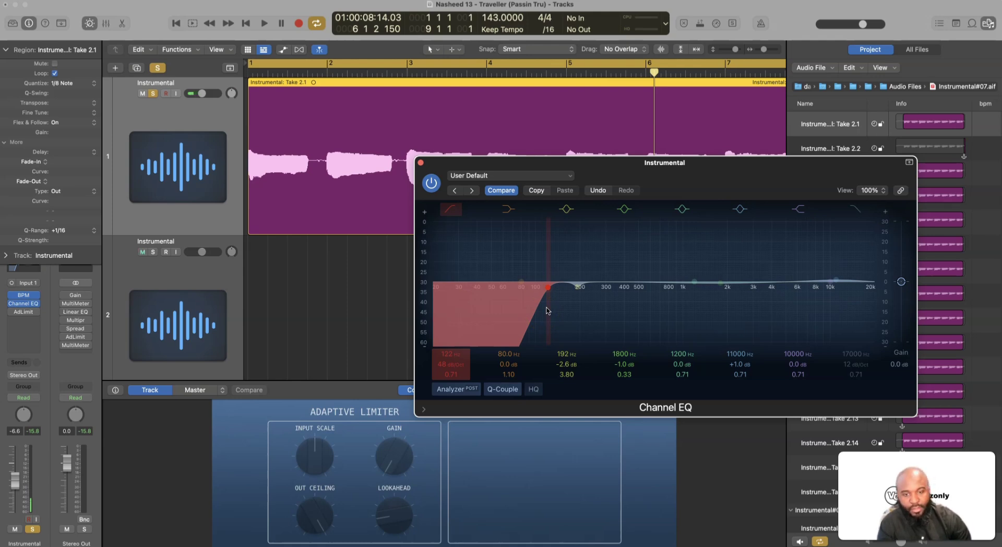
key("space")
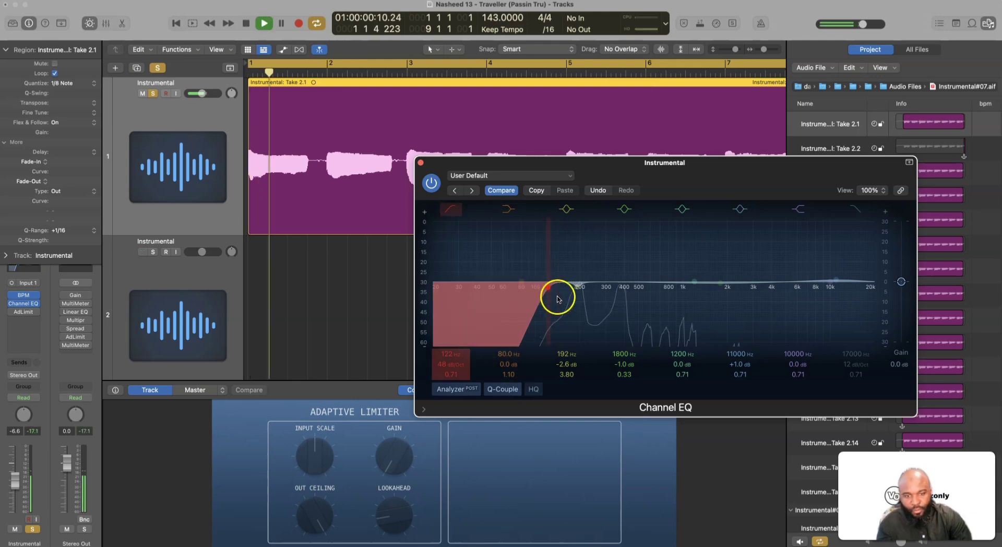
left_click_drag(541, 314, 548, 314)
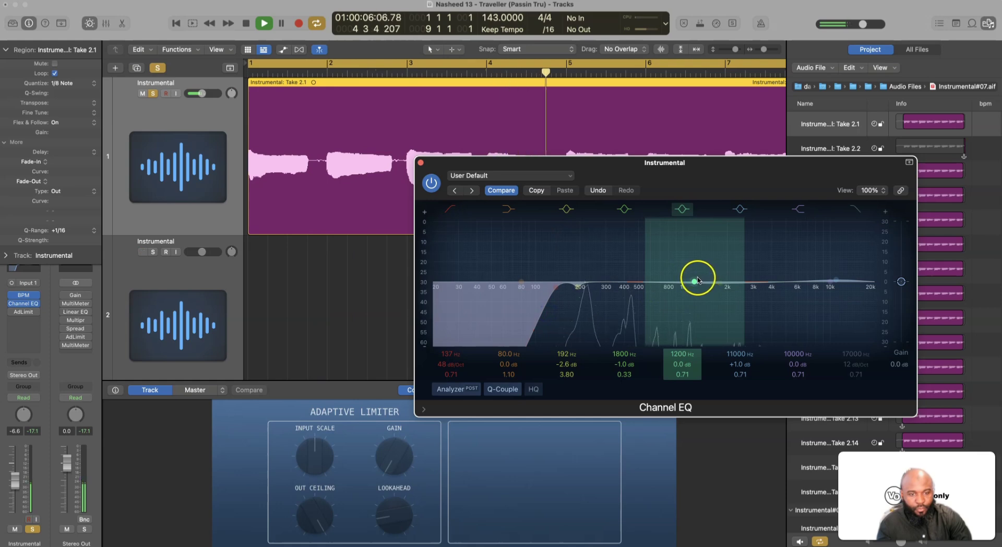
Set the 1200 Hz bell to a wide cut of -2.3 dB at 1240 Hz with Q 0.39.
mouse_move(697, 278)
left_mouse_down()
mouse_move(683, 281)
mouse_move(721, 284)
mouse_move(696, 285)
left_mouse_up()
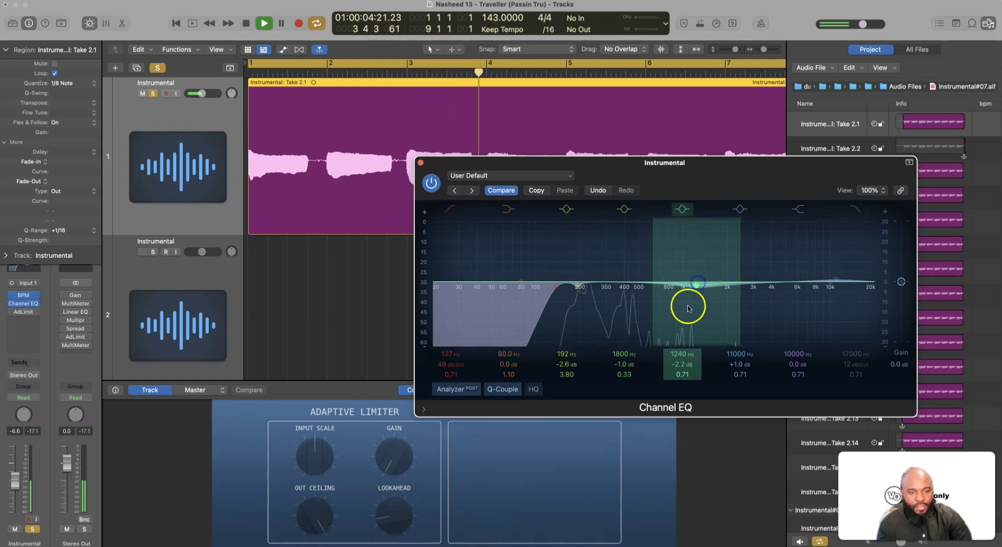
left_click(686, 376)
left_click_drag(687, 378, 686, 374)
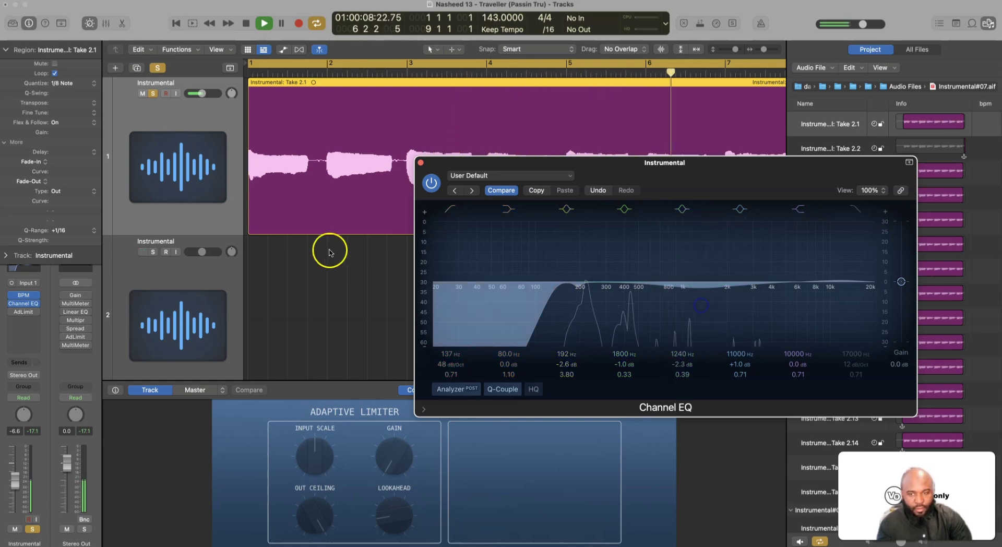
left_click(30, 319)
left_click(30, 319)
mouse_move(52, 367)
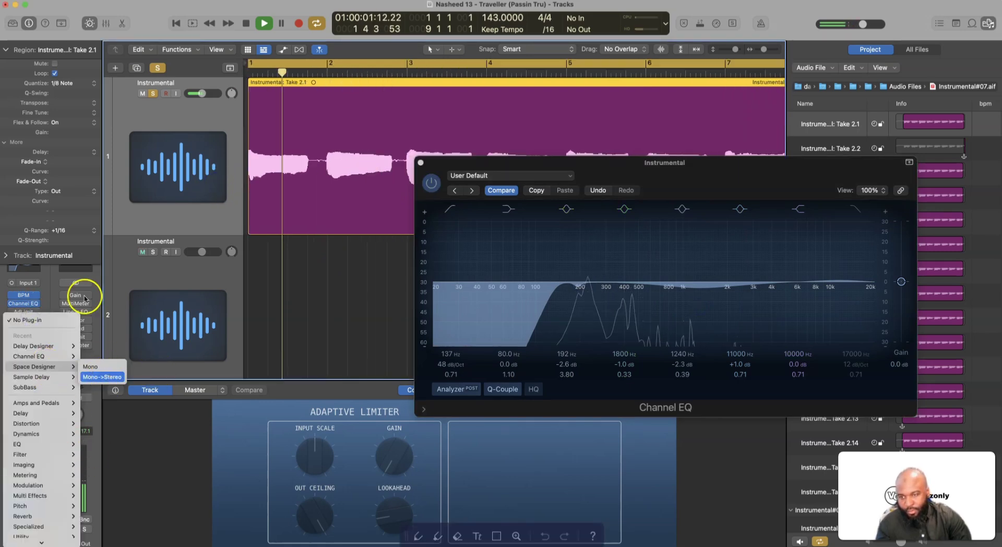
left_click(21, 276)
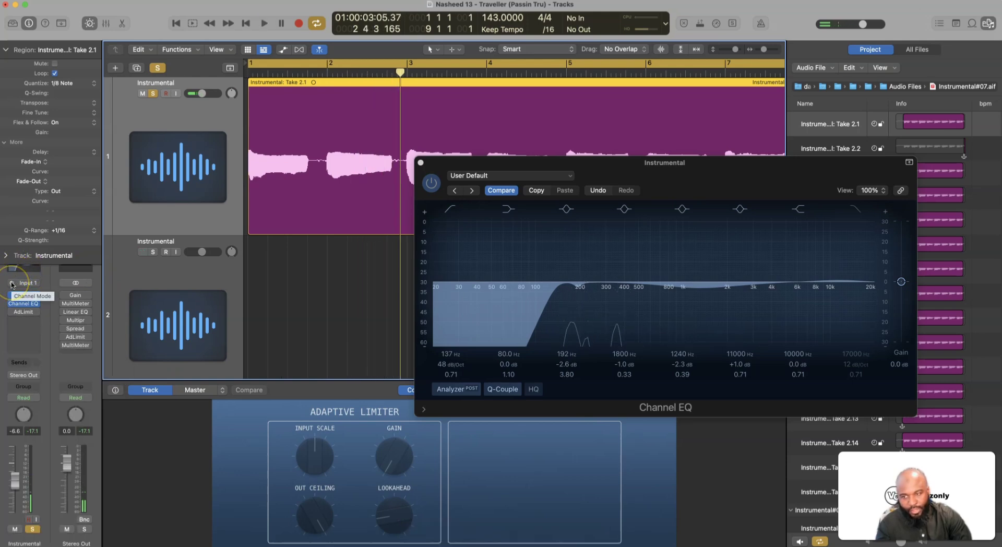
Set the first Instrumental channel to stereo format and replace its Adaptive Limiter with a stereo Space Designer.
left_click(11, 284)
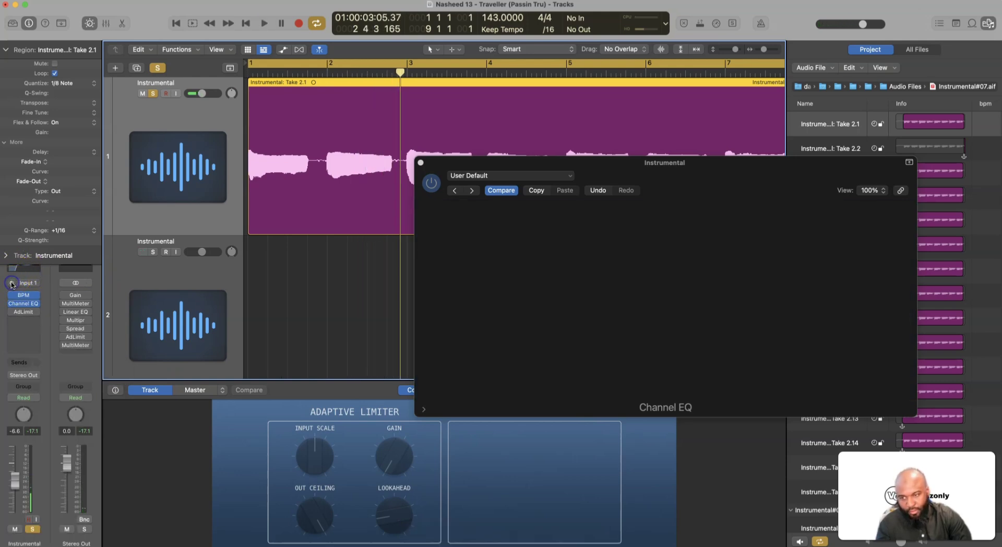
left_click(268, 297)
key("space")
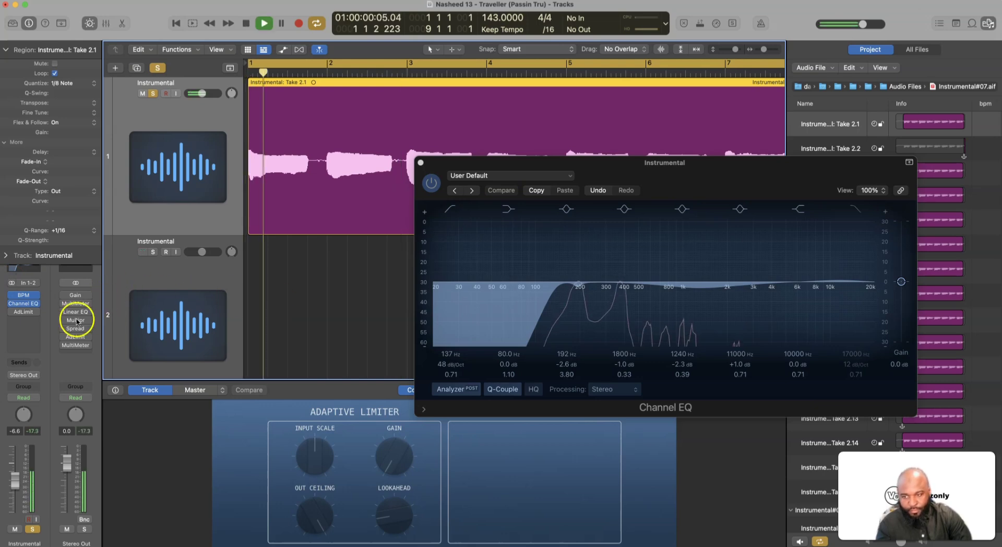
left_click(26, 312)
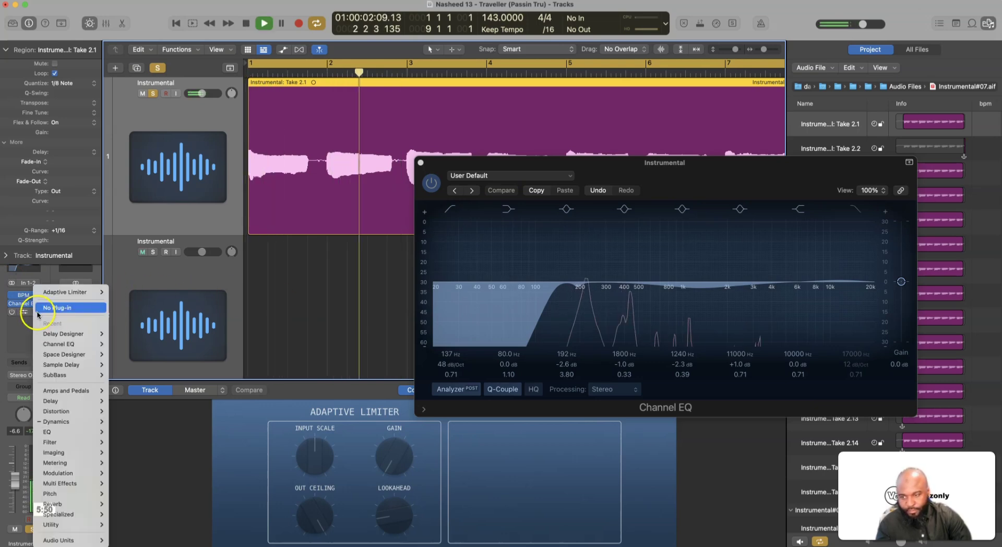
mouse_move(70, 354)
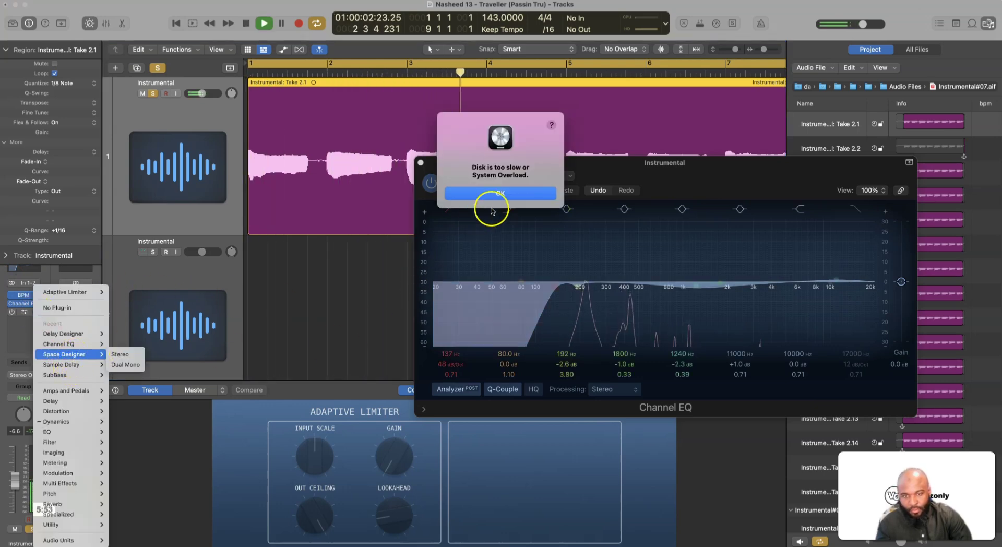
left_click(490, 194)
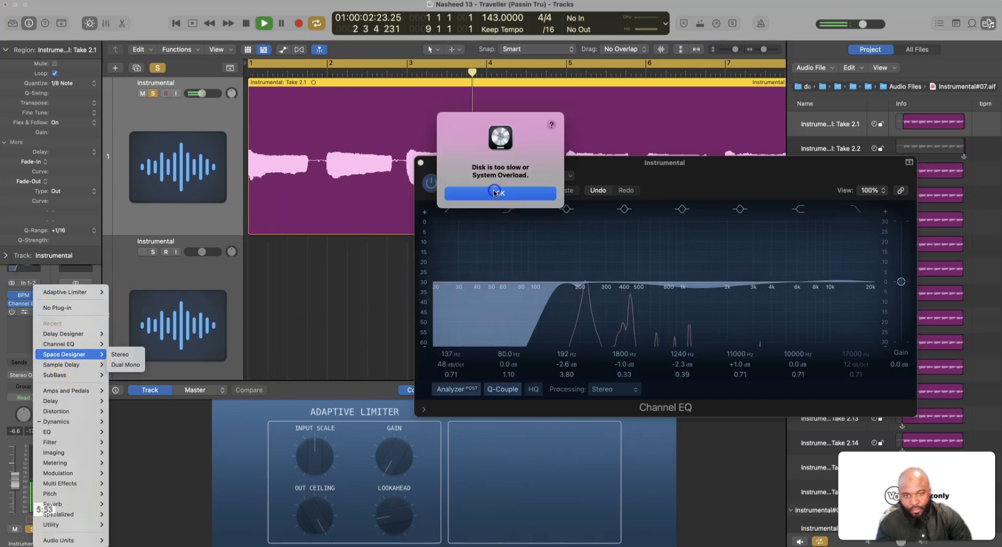
left_click(125, 354)
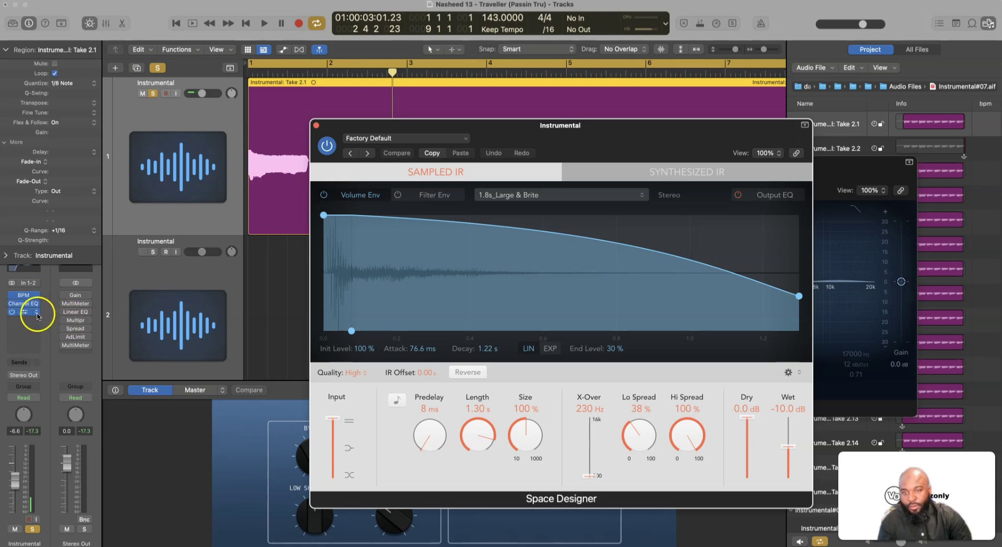
Audition Space Designer presets during playback and load 02.1s Big Drums on the first Instrumental channel.
left_click_drag(516, 135, 369, 148)
key("space")
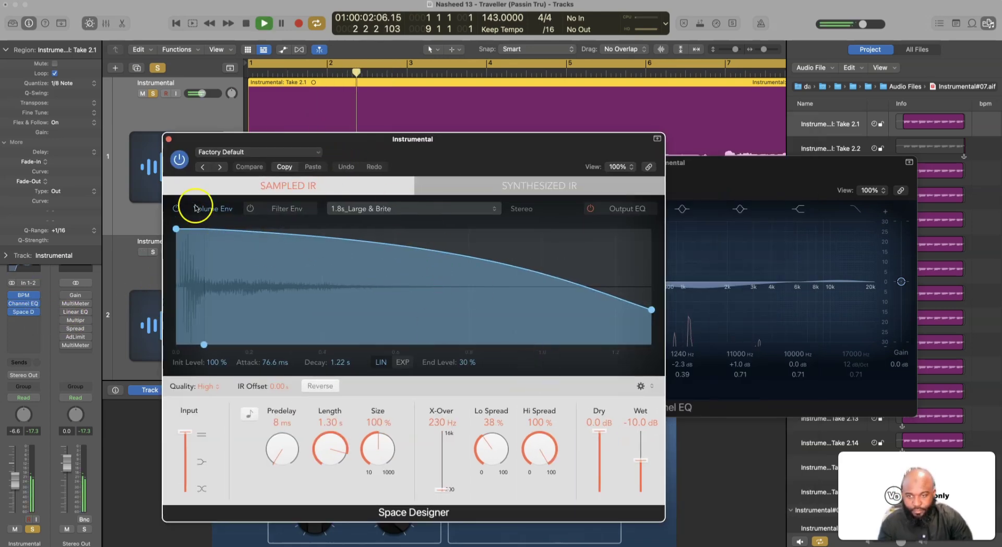
left_click(224, 167)
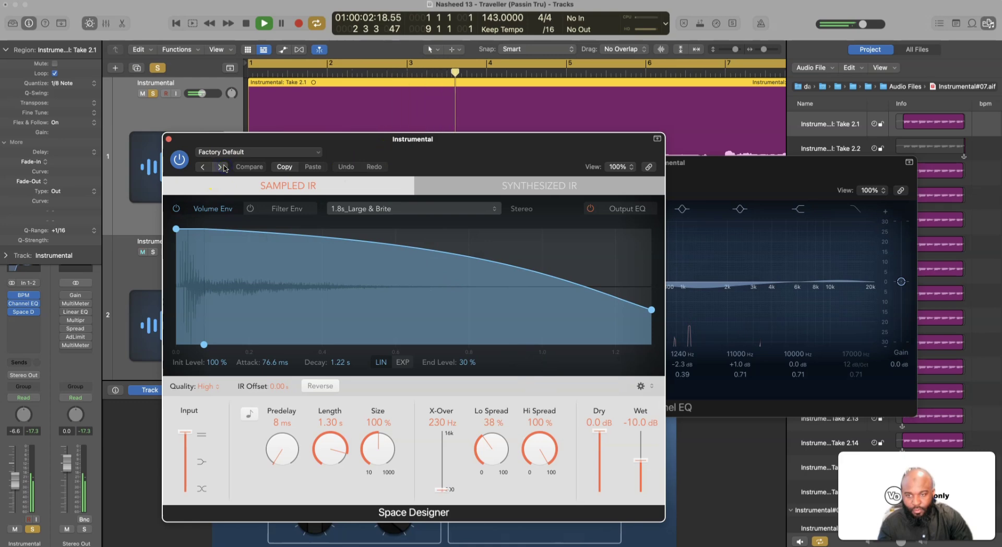
left_click(223, 167)
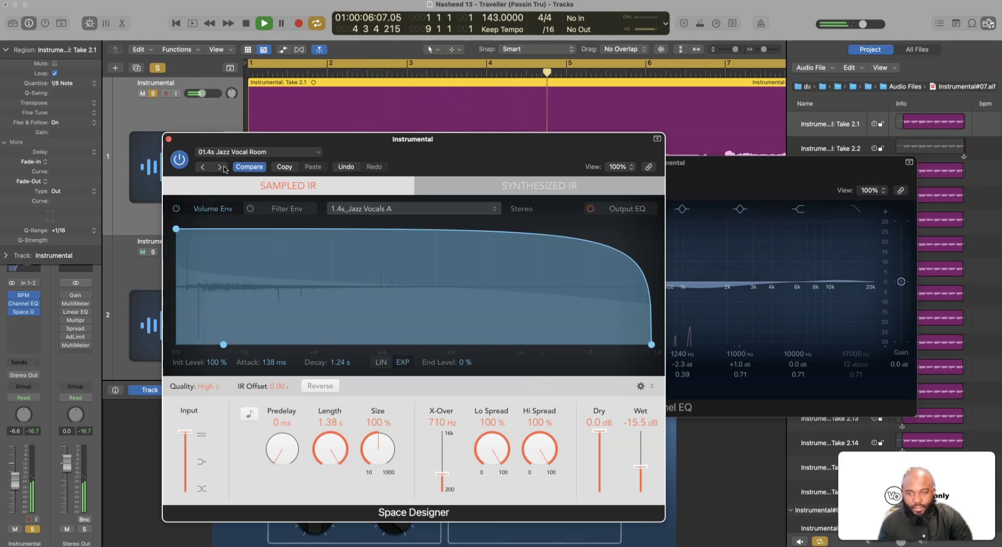
left_click(220, 167)
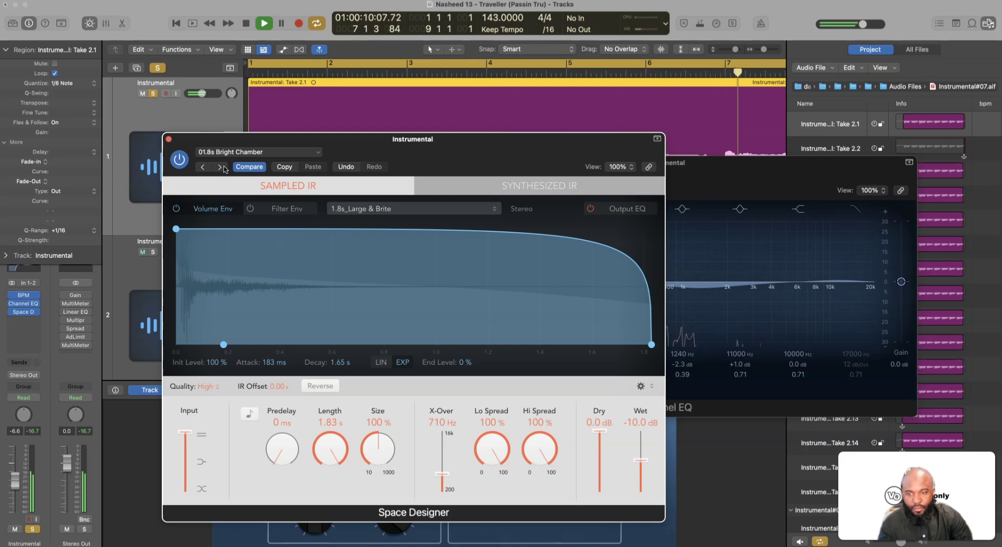
left_click(221, 167)
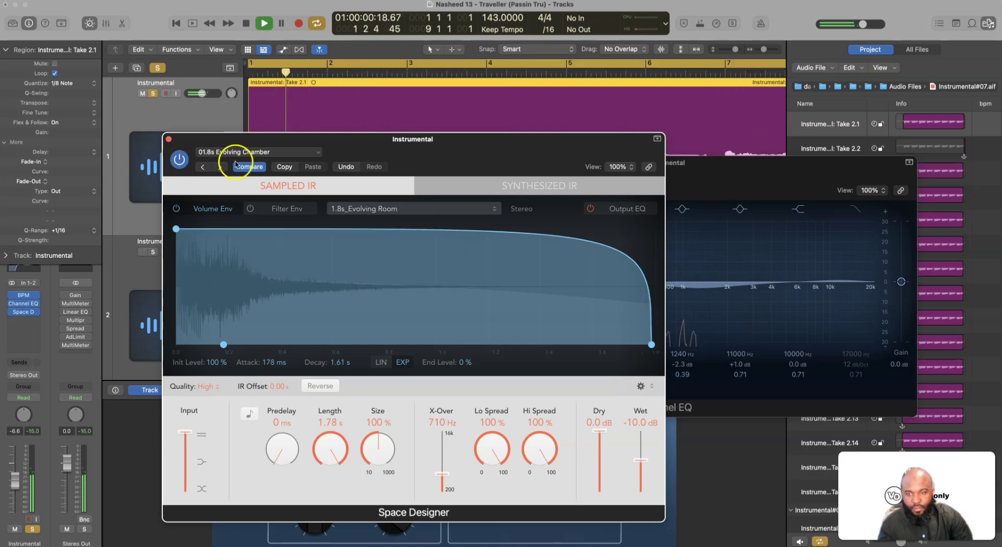
left_click(214, 166)
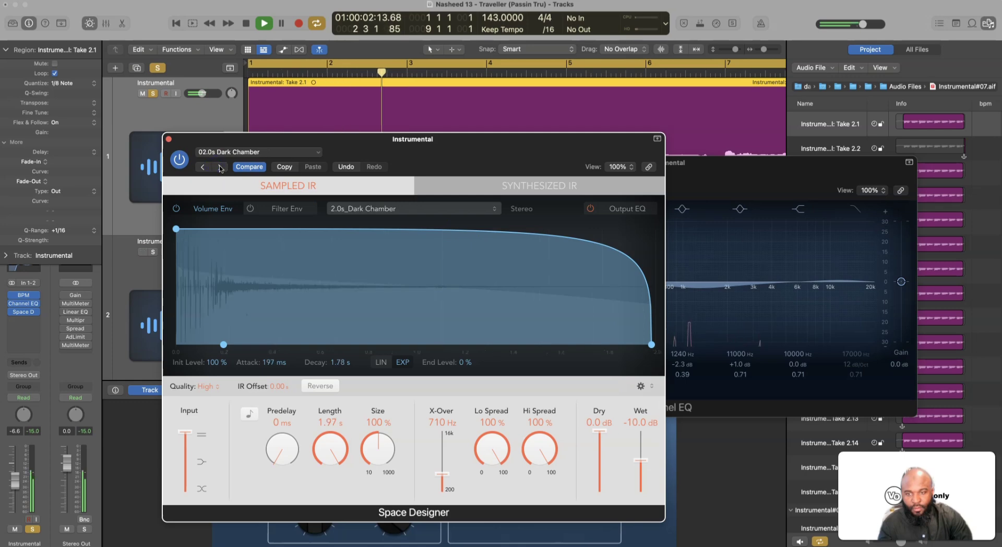
left_click(220, 167)
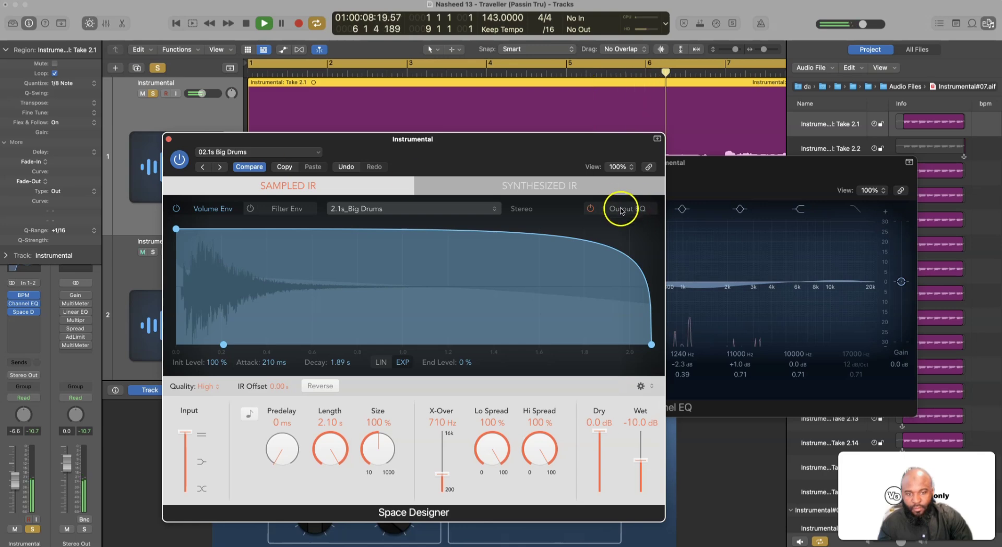
Reshape the reverb's volume envelope to a straight decay, with attack at 176 ms and decay at 1.05 s.
left_click_drag(637, 264, 479, 298)
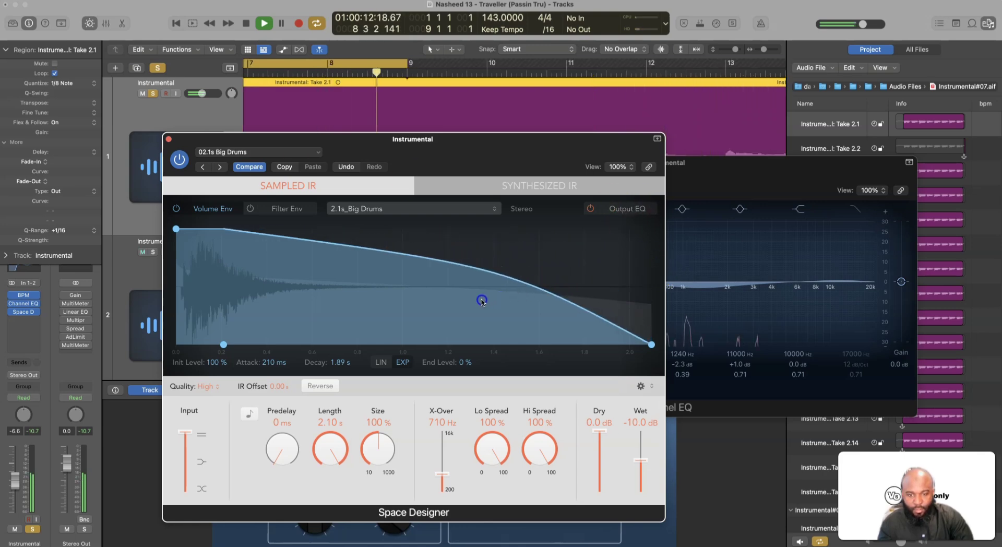
left_click_drag(651, 344, 451, 346)
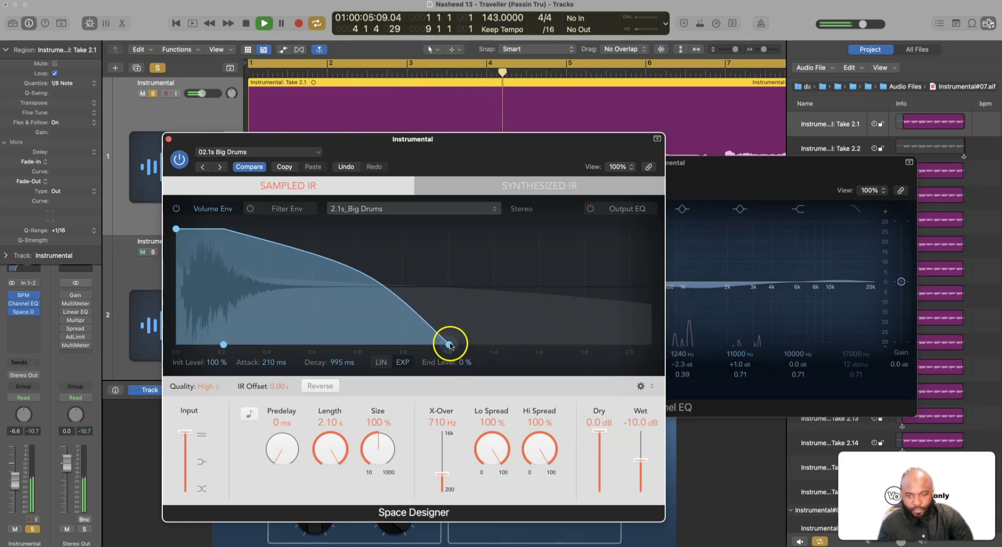
left_click_drag(340, 275, 335, 299)
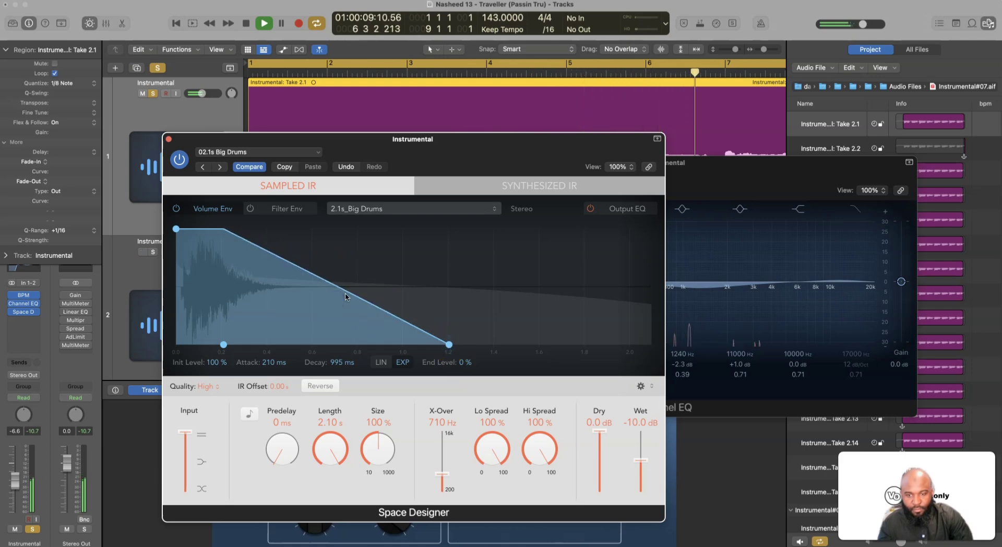
left_click_drag(452, 348, 454, 346)
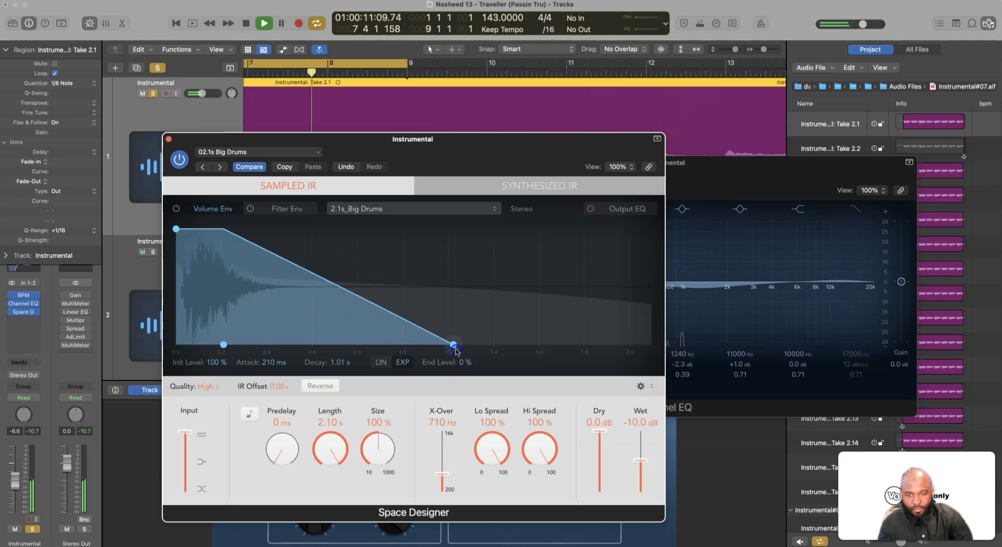
left_click_drag(214, 222, 197, 233)
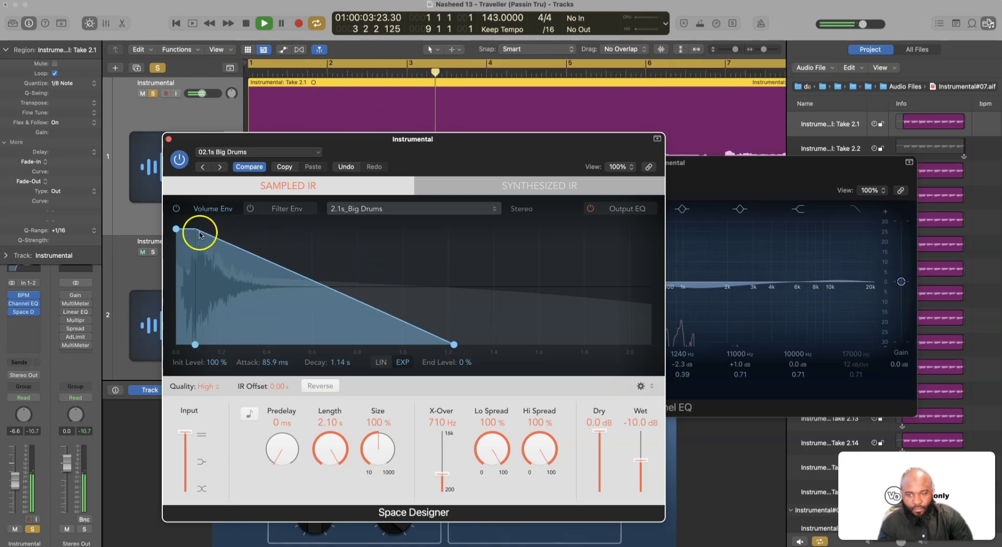
left_click_drag(196, 233, 217, 230)
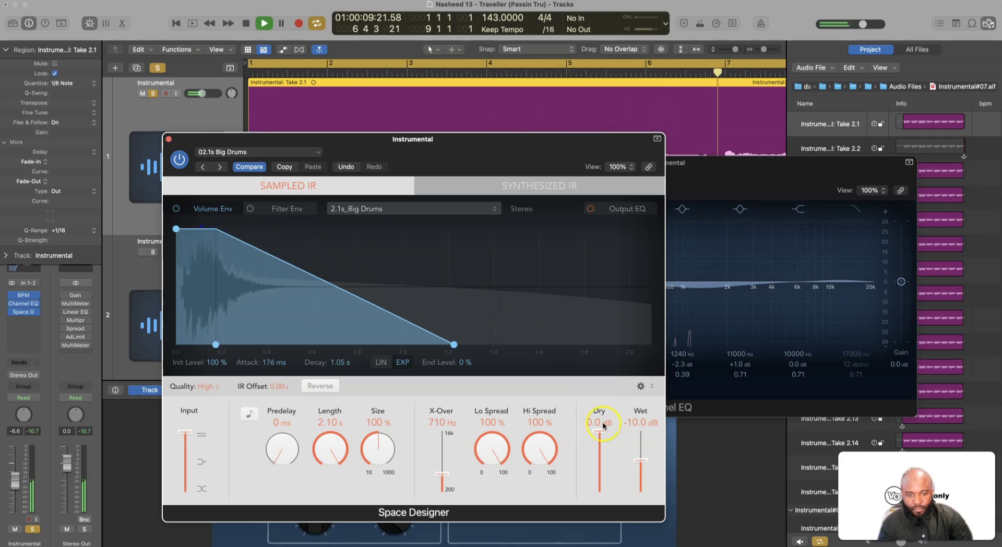
Set Space Designer's Wet to -16.5 dB and Dry to -6.0 dB, and raise the first Instrumental channel's fader to -3.5 dB.
left_click_drag(640, 459, 641, 473)
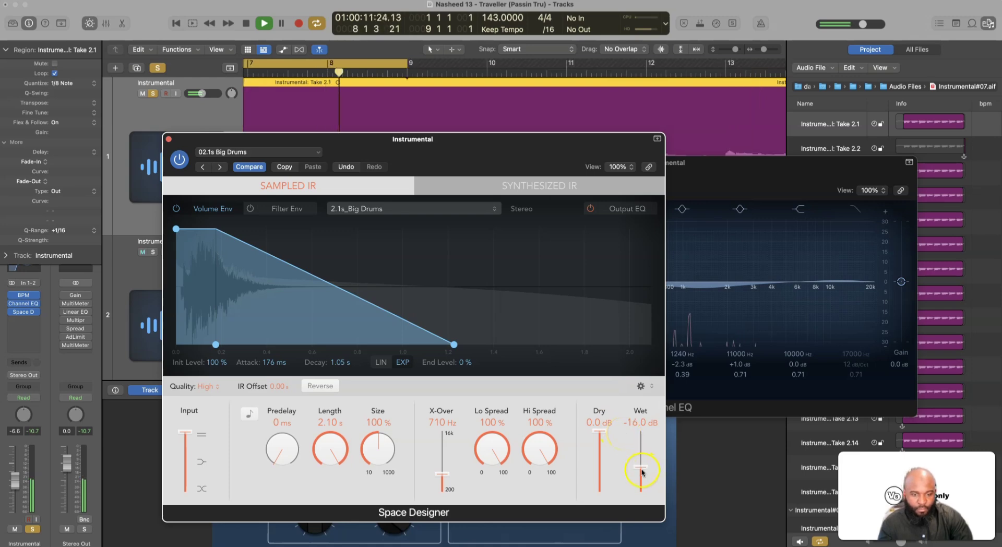
left_click_drag(600, 431, 600, 452)
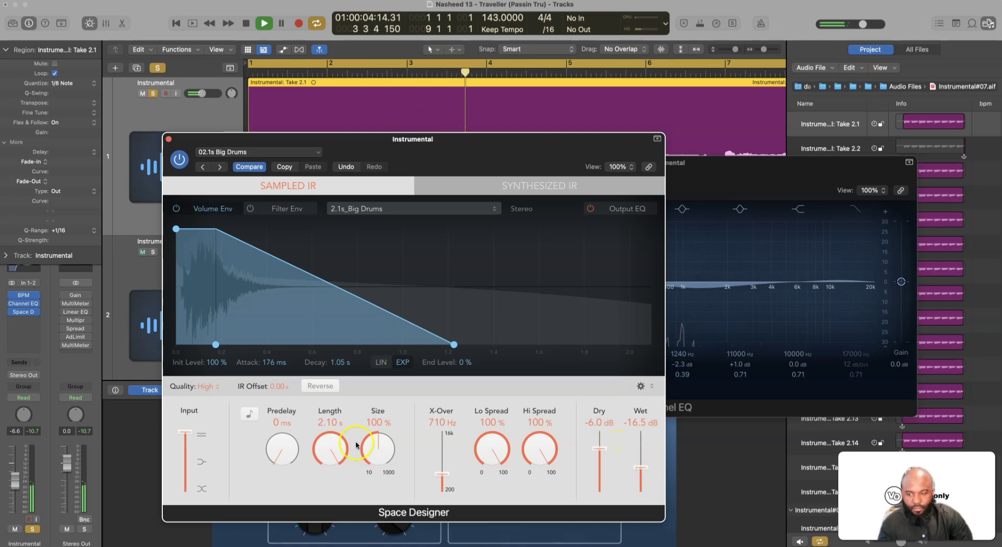
left_click(66, 469)
left_click_drag(15, 477, 20, 460)
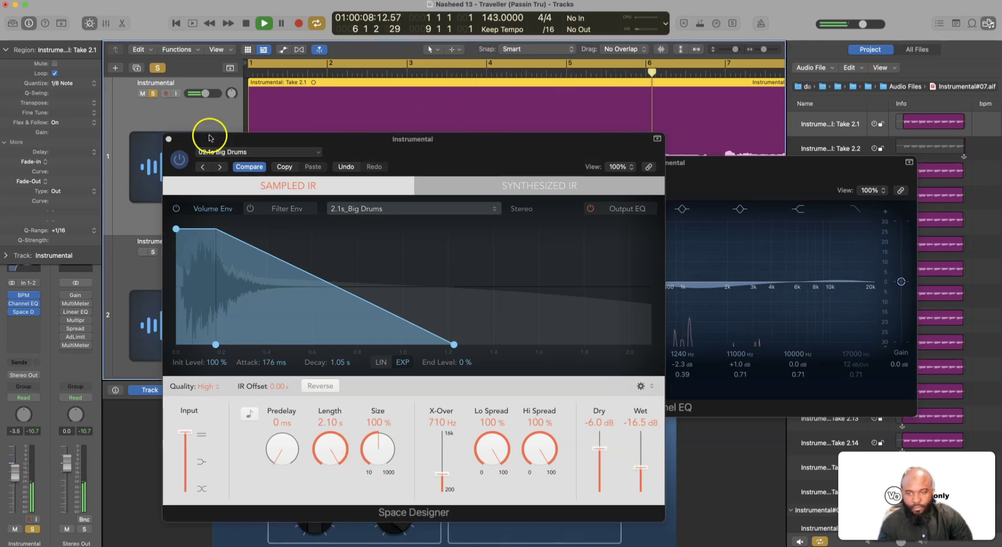
key("cmd+w")
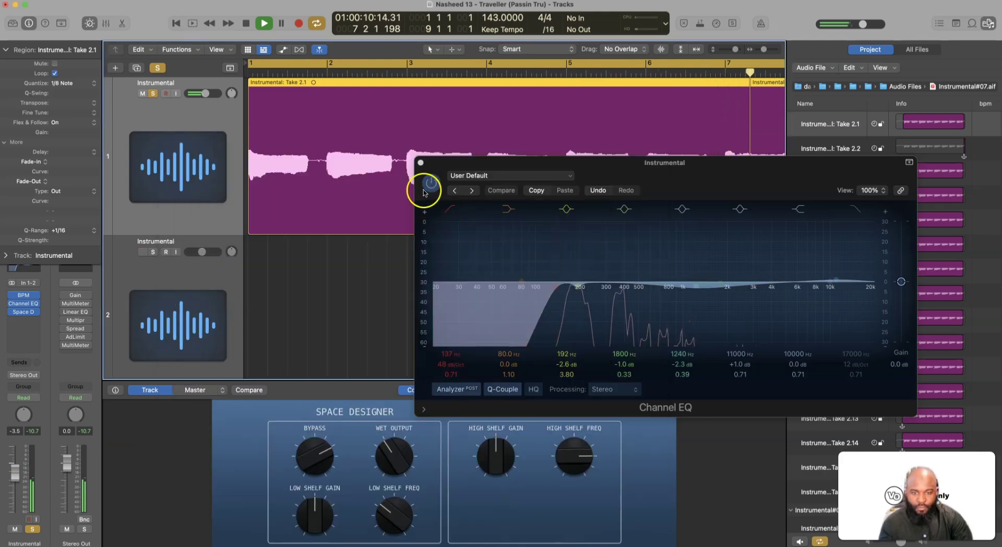
left_click(419, 163)
Solo the third Instrumental track alongside the first and select it for editing.
scroll(199, 230, "down", 5)
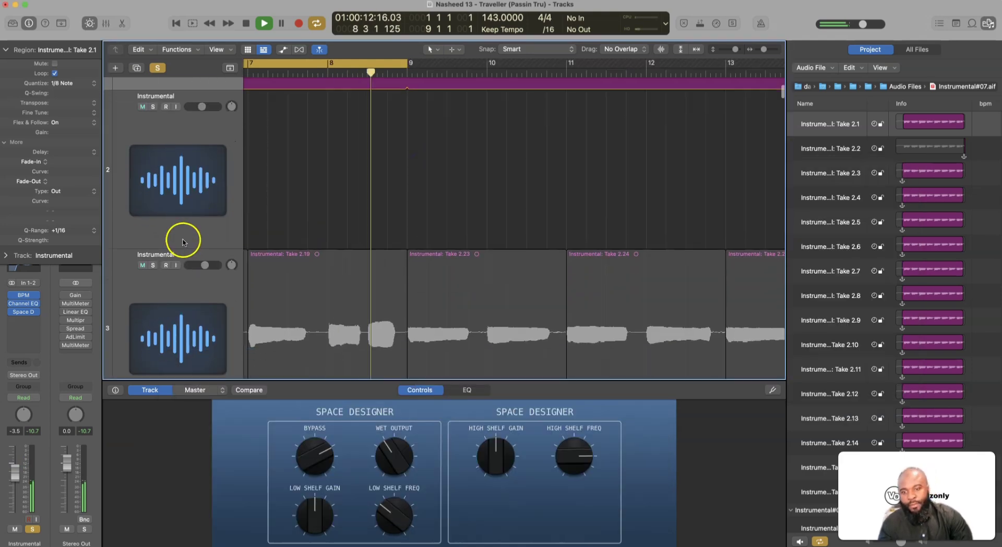
left_click(153, 265)
scroll(150, 214, "up", 5)
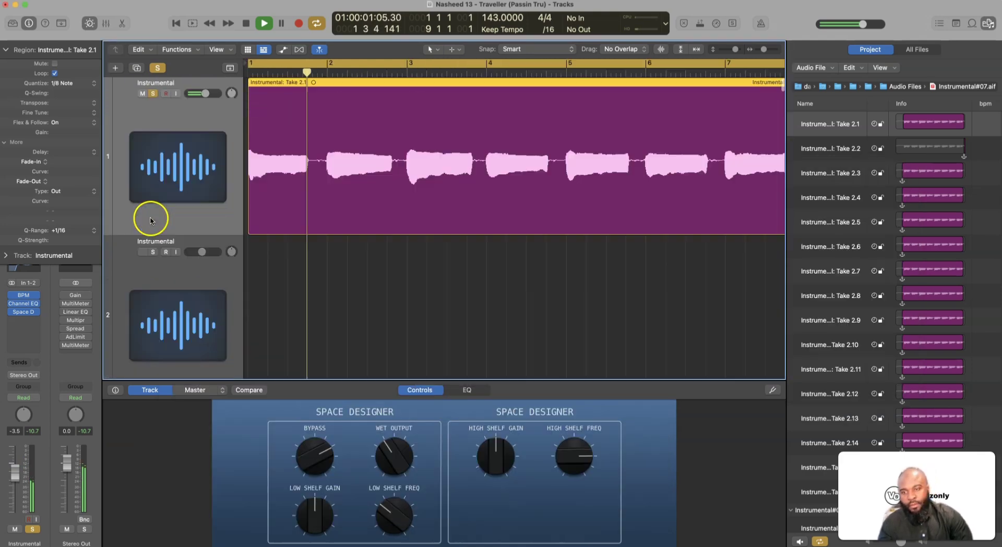
scroll(147, 113, "down", 5)
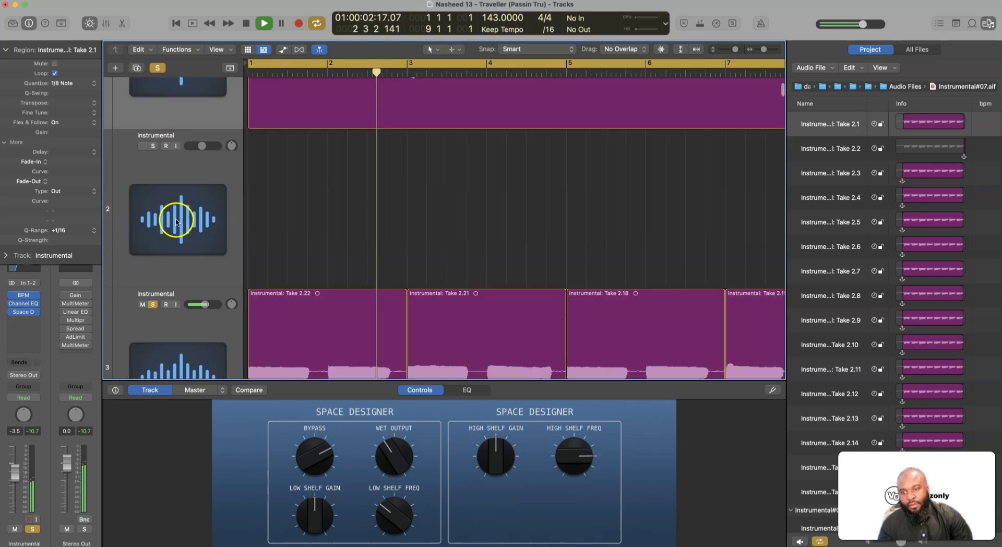
left_click(138, 324)
scroll(173, 194, "up", 5)
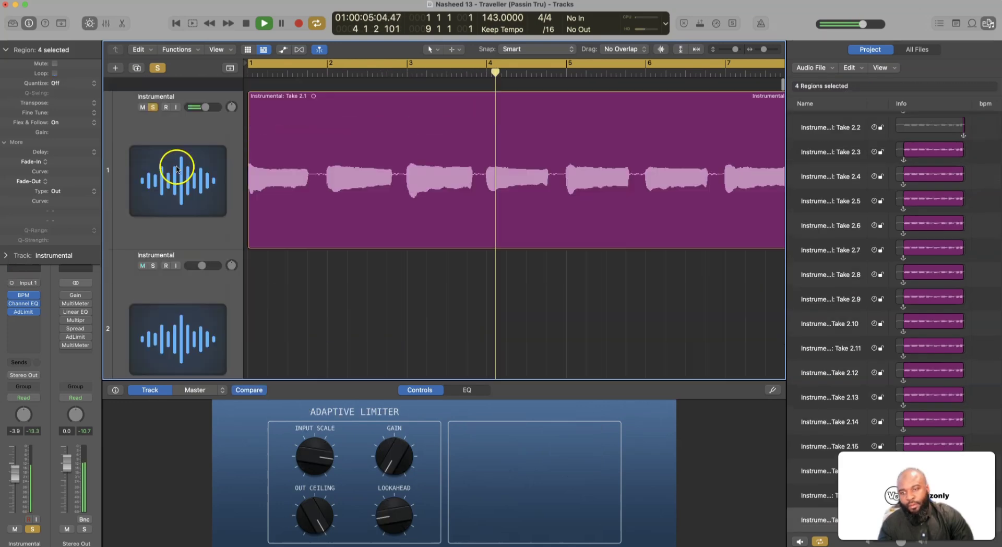
Silence the first Instrumental track and play the third Instrumental track on its own.
left_click(141, 93)
key("space")
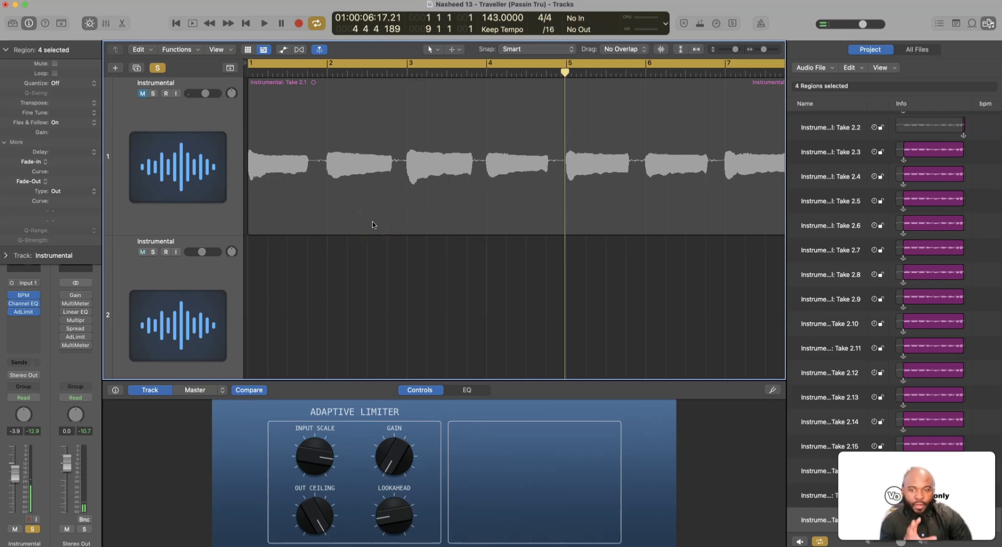
scroll(360, 203, "down", 5)
key("space")
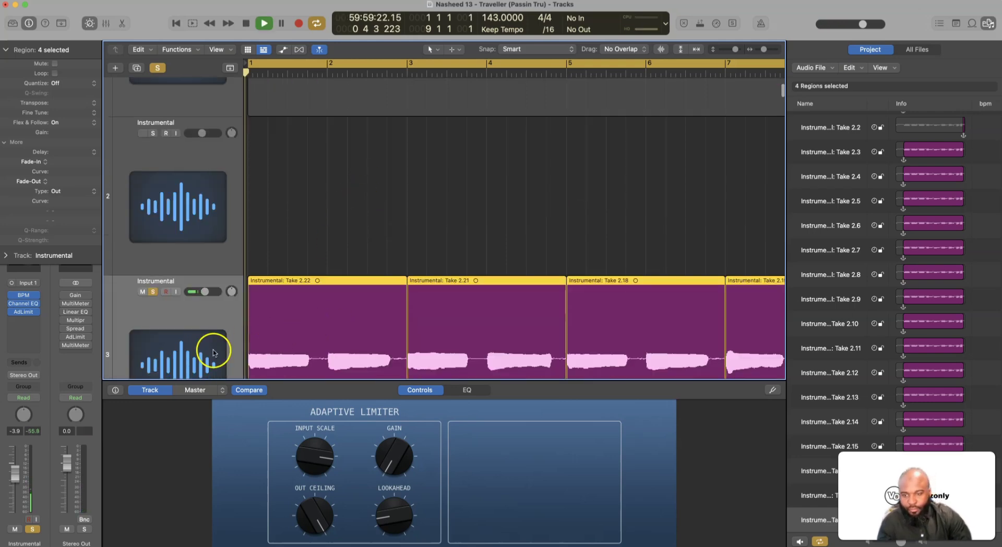
scroll(198, 337, "down", 2)
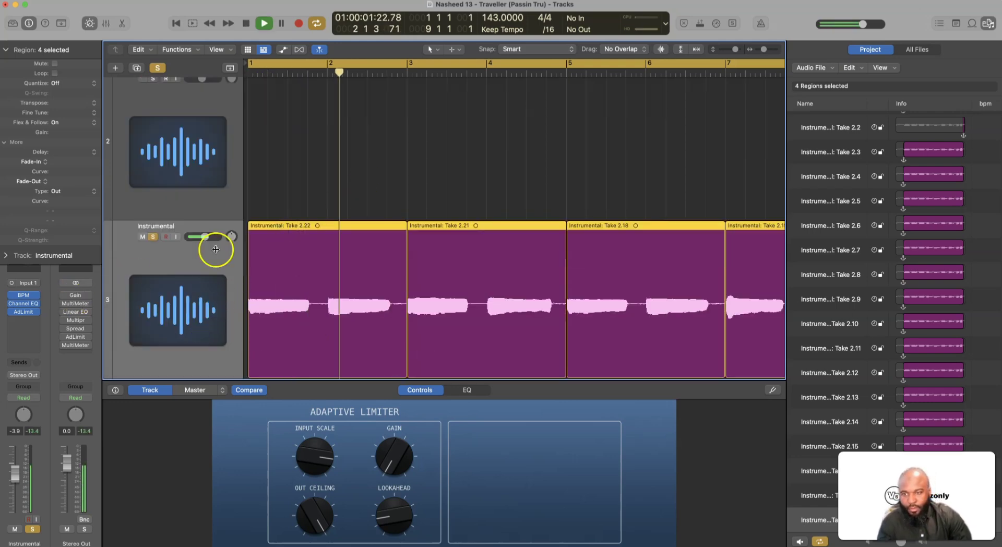
key("space")
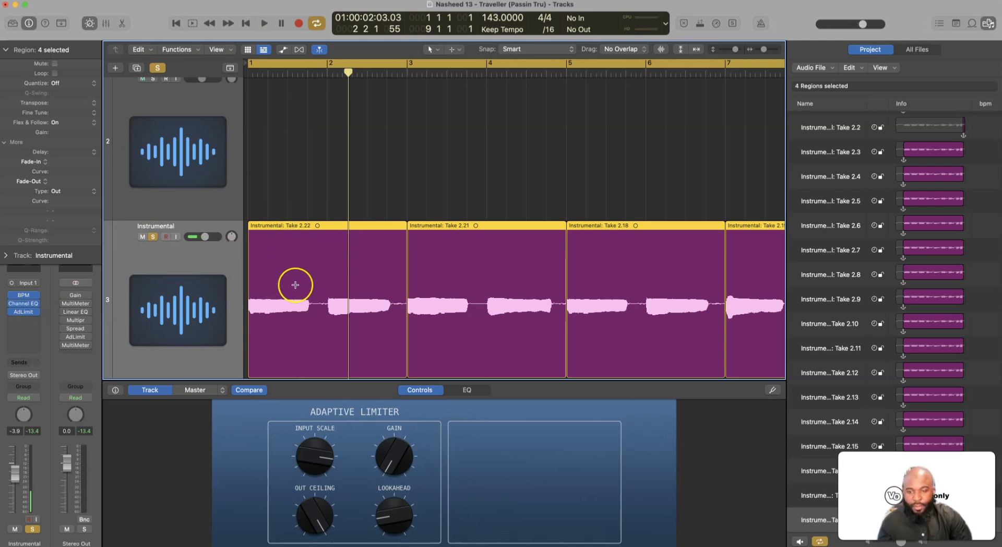
Turn on Flex Pitch for the third Instrumental track and set all its notes to perfect pitch.
key("super+f")
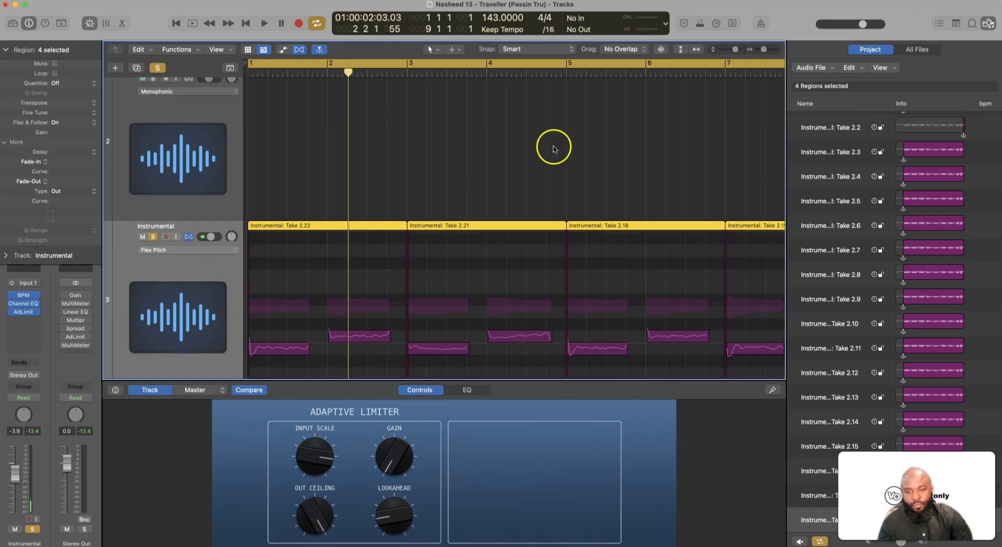
left_click(334, 337)
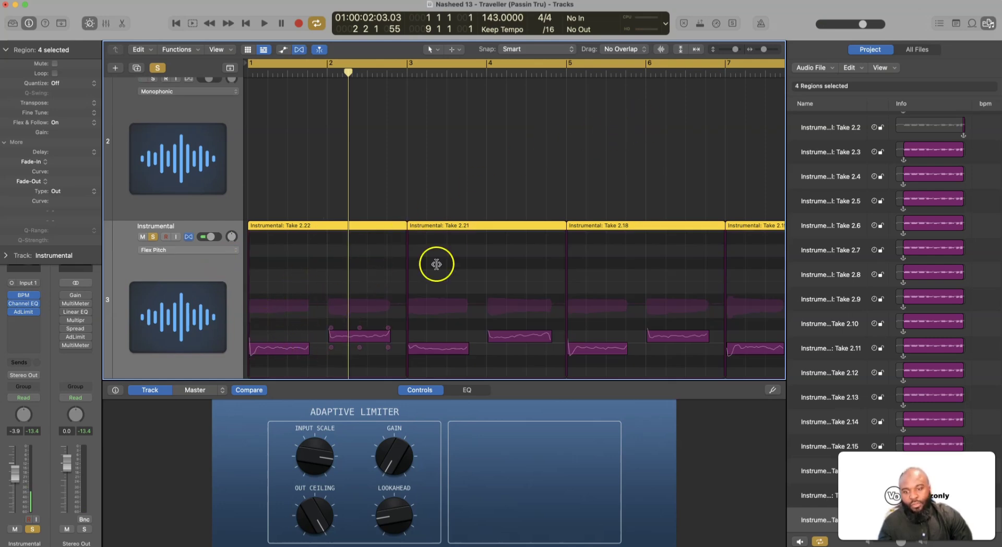
key("super+Left")
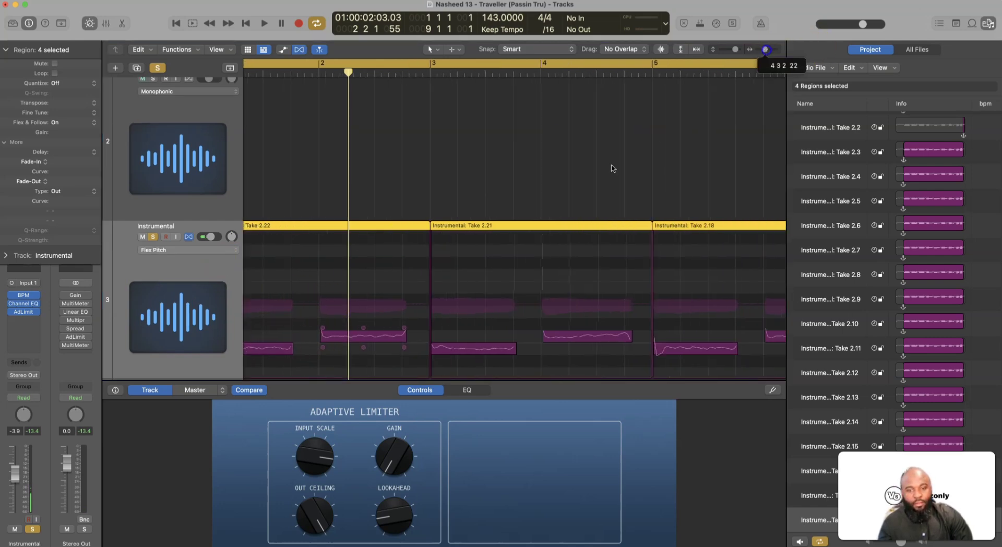
key("Return")
key("space")
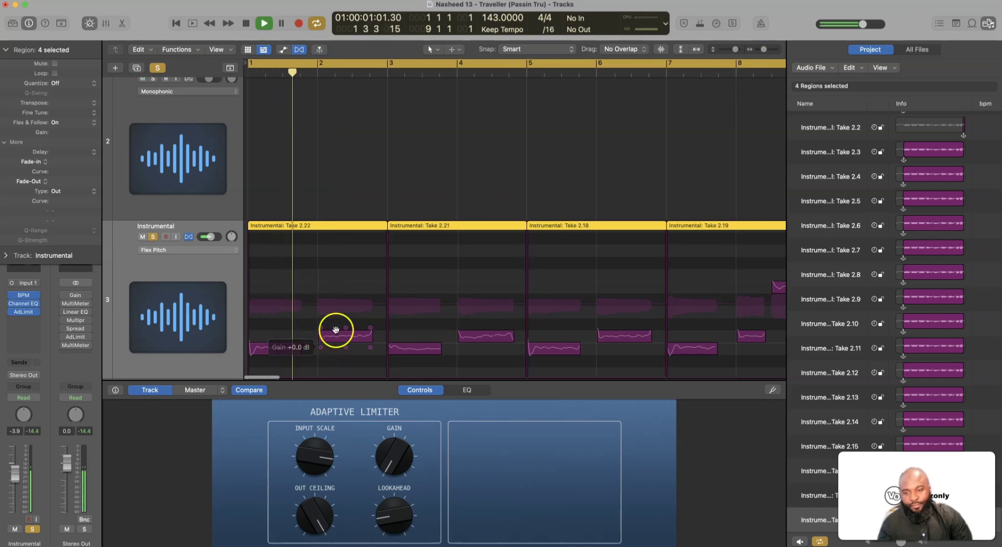
scroll(395, 302, "down", 2)
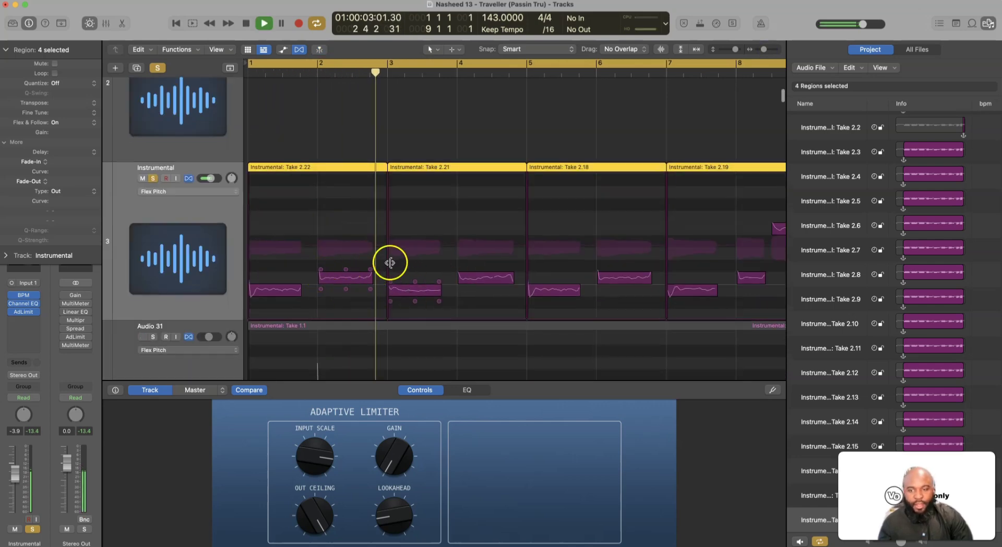
key("space")
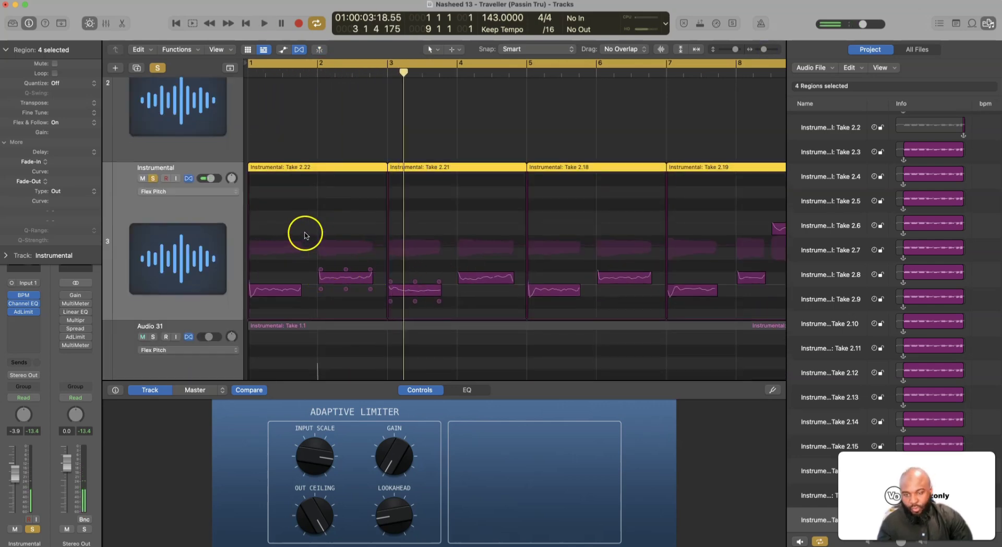
right_click(301, 232)
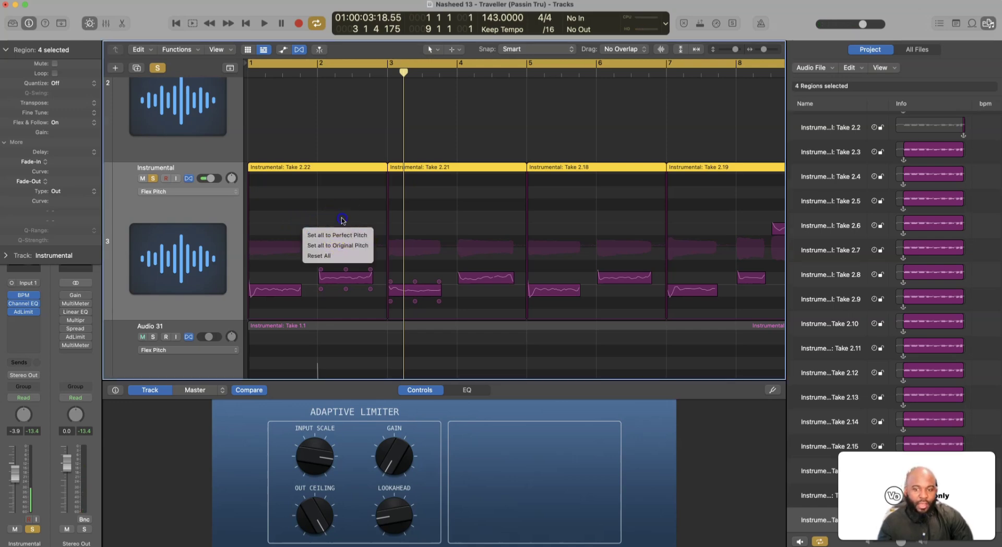
left_click(335, 236)
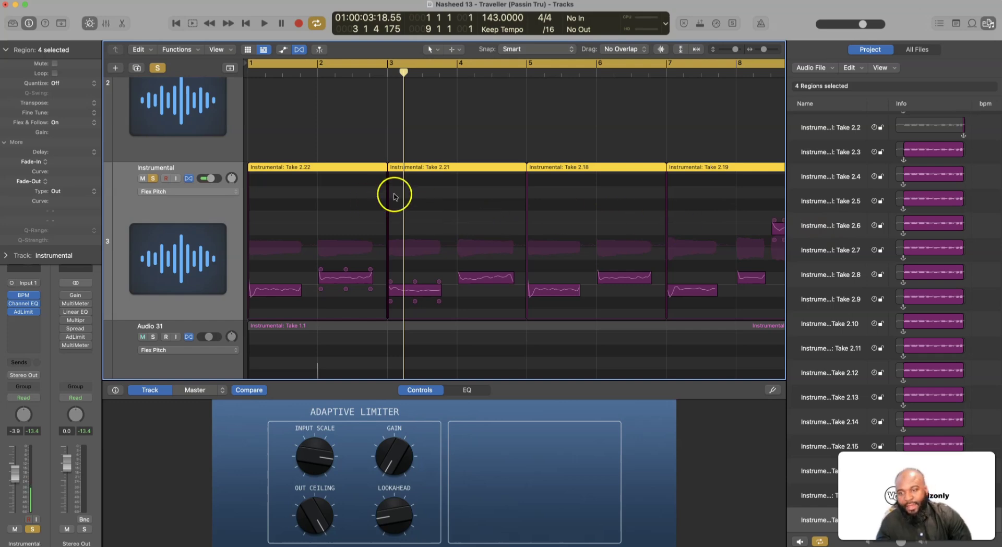
With the track playing, bypass the Adaptive Limiter and open the third Instrumental channel's Channel EQ clear of the regions.
key("space")
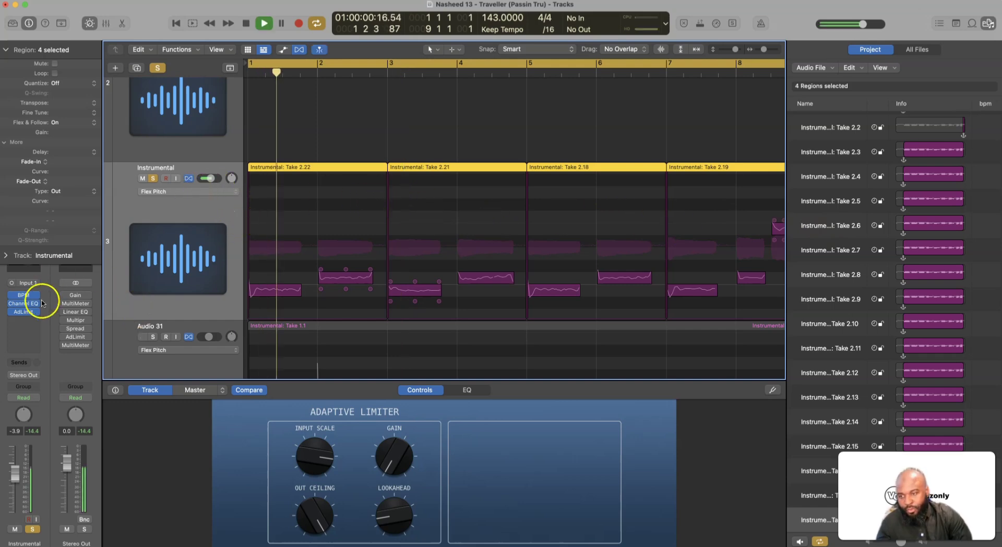
left_click(11, 312)
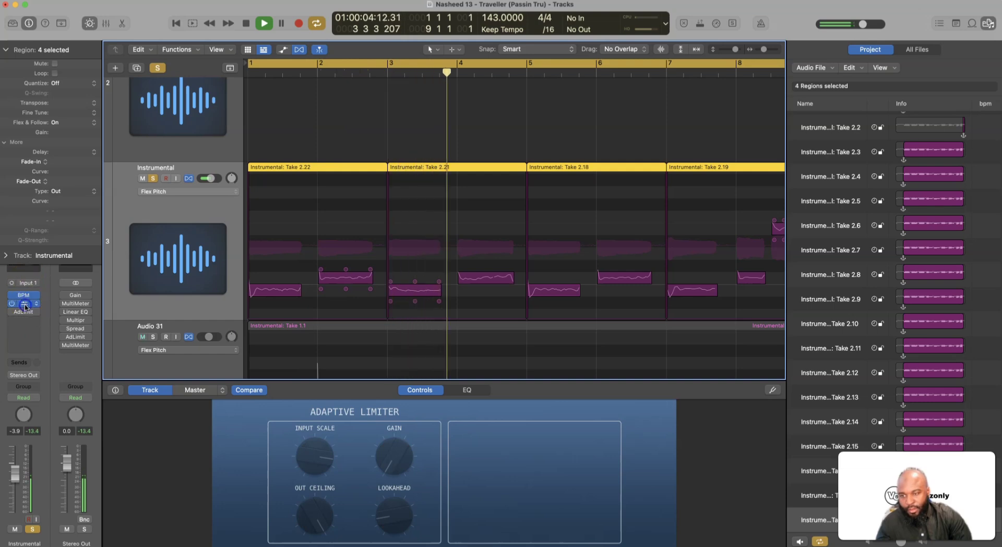
left_click(24, 305)
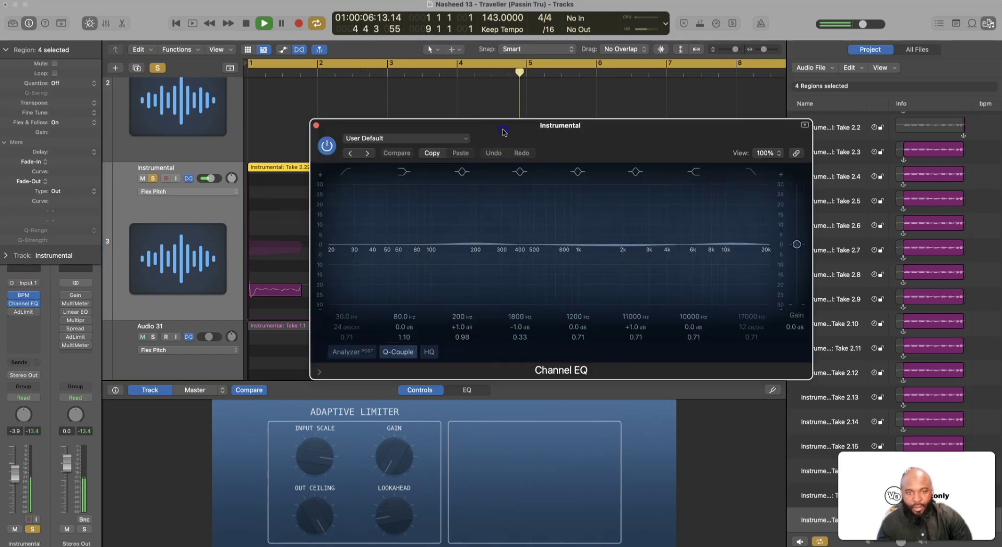
left_click_drag(505, 133, 720, 266)
Turn on the EQ analyzer, set the low cut to 149 Hz at 48 dB/Oct, and dip the third band to -2.1 dB at 242 Hz.
left_click(560, 304)
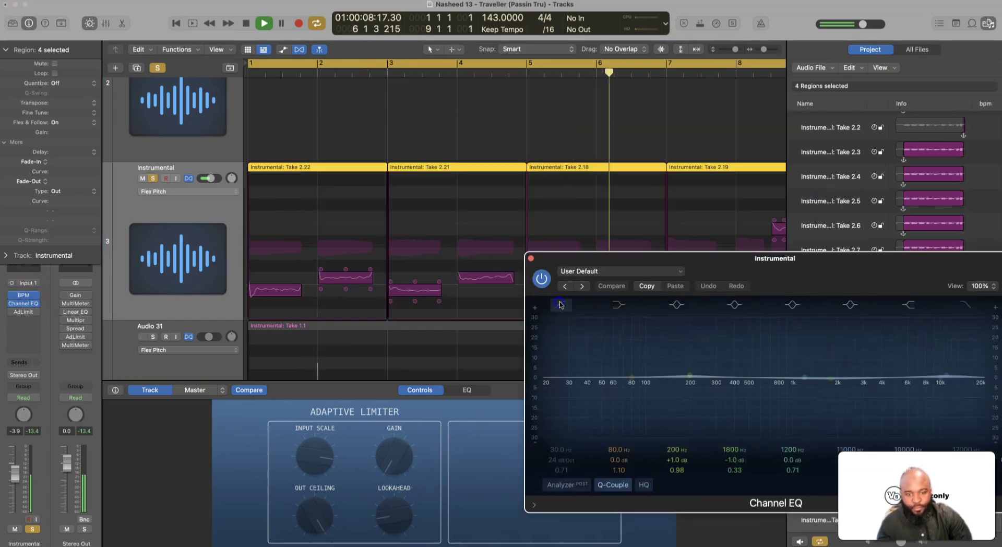
left_click(568, 485)
left_click_drag(566, 420, 641, 422)
left_click_drag(704, 360, 709, 368)
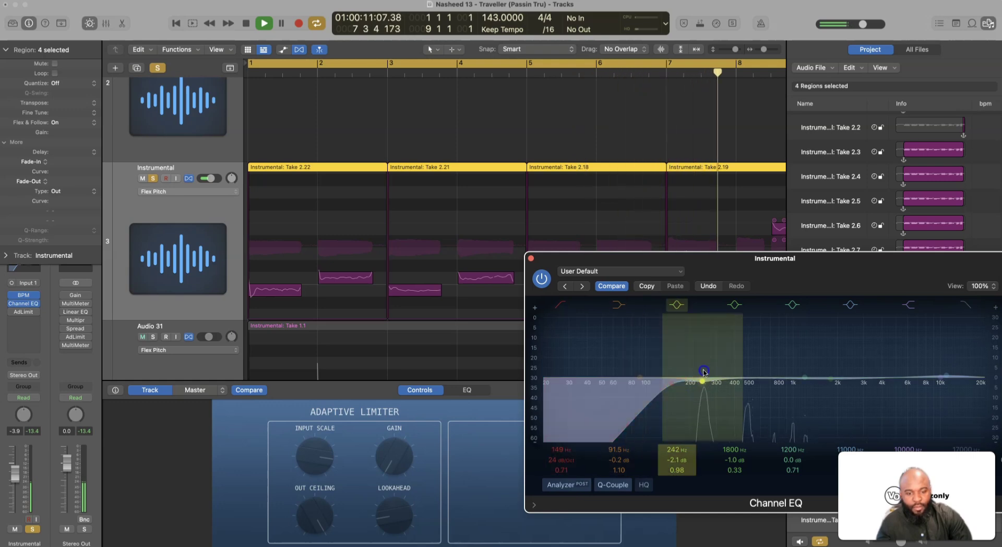
left_click(562, 459)
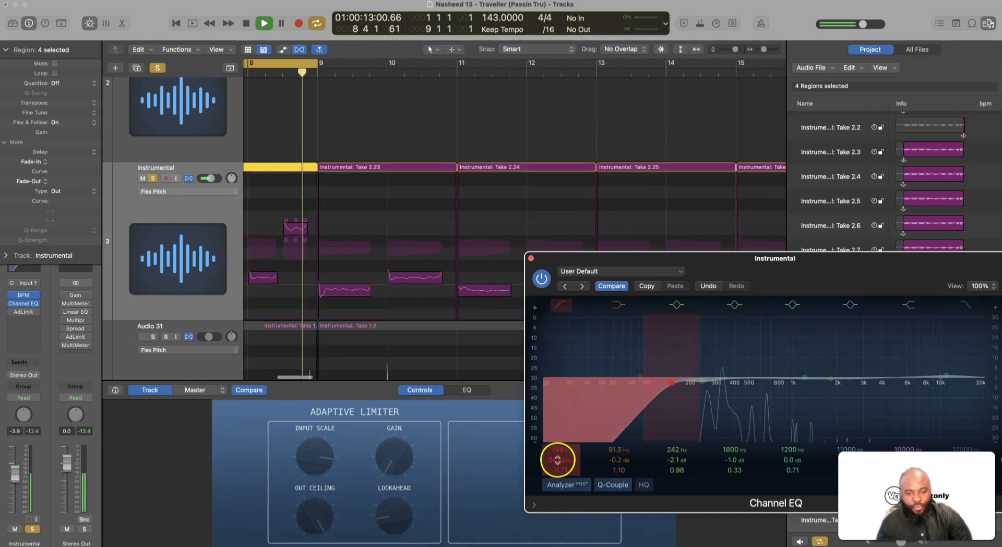
left_click_drag(555, 463, 554, 453)
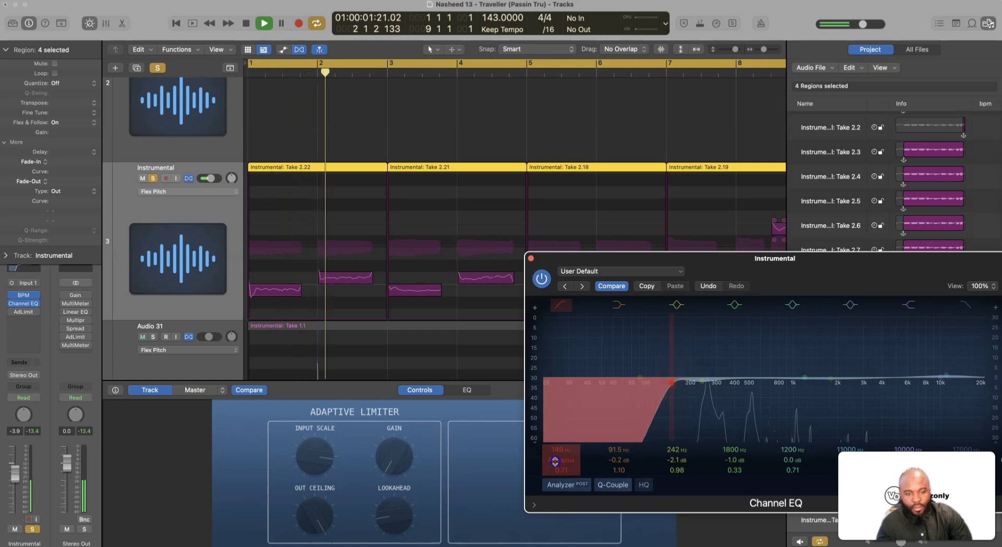
Set the EQ's mid bands to -1.3 dB at 1810 Hz and -1.6 dB at 1190 Hz, and move the 11000 Hz bell to 3740 Hz.
left_click(711, 382)
left_click_drag(841, 349, 831, 354)
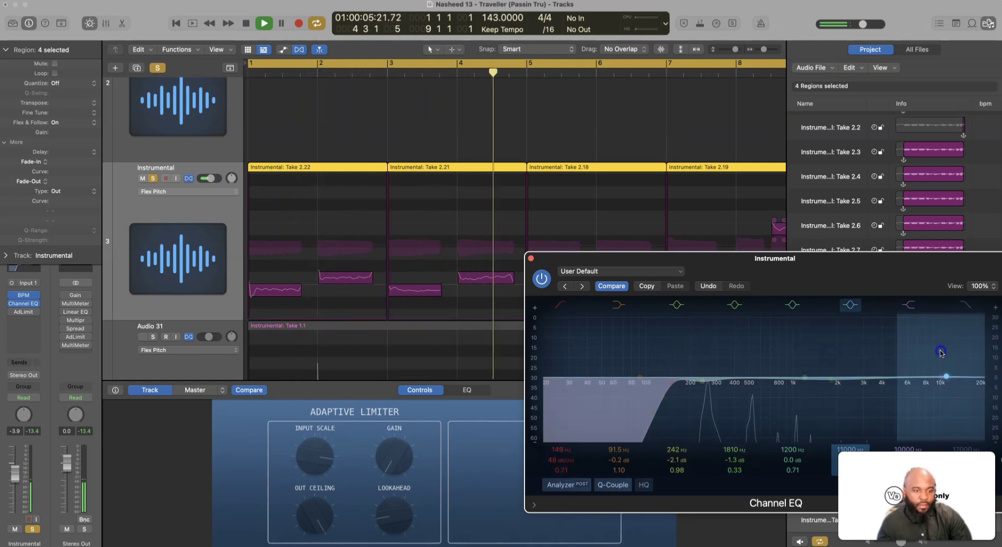
mouse_move(940, 353)
left_mouse_down()
mouse_move(910, 352)
mouse_move(861, 324)
mouse_move(846, 299)
mouse_move(872, 346)
left_mouse_up()
left_click(798, 347)
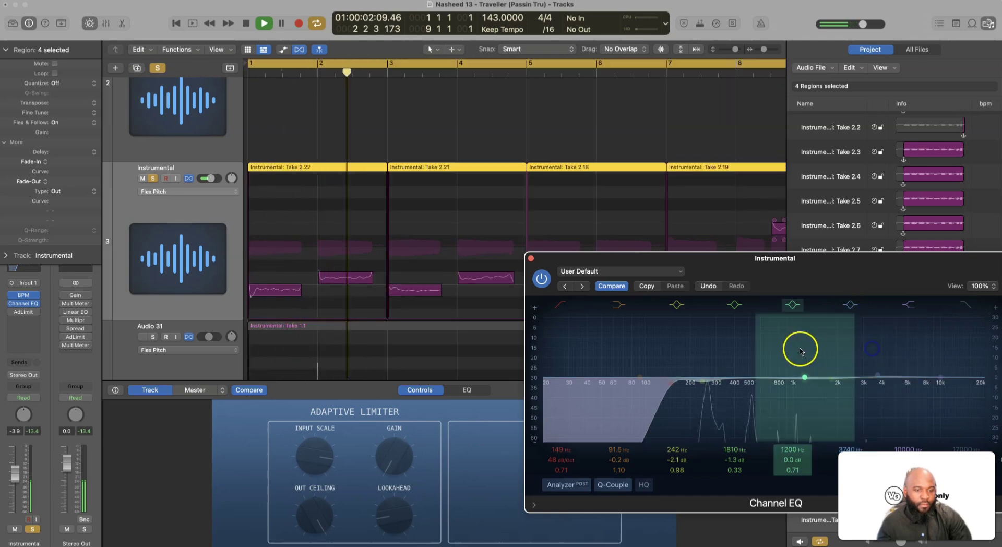
left_click_drag(810, 346, 811, 352)
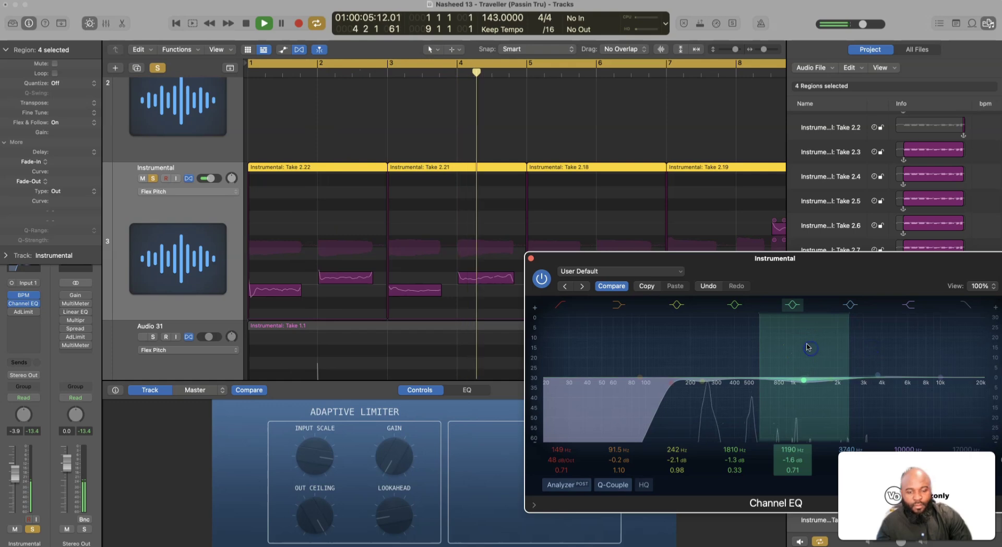
left_click(37, 314)
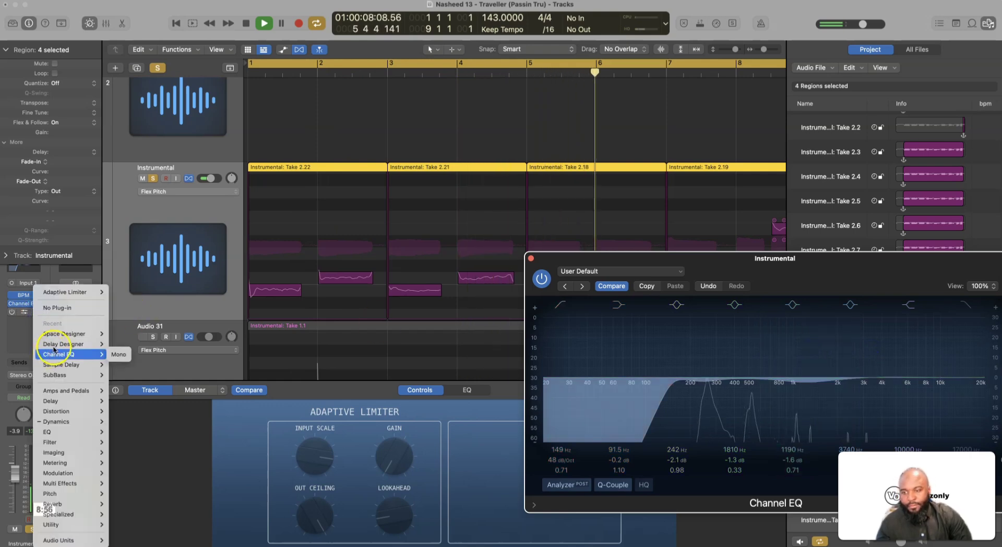
mouse_move(56, 346)
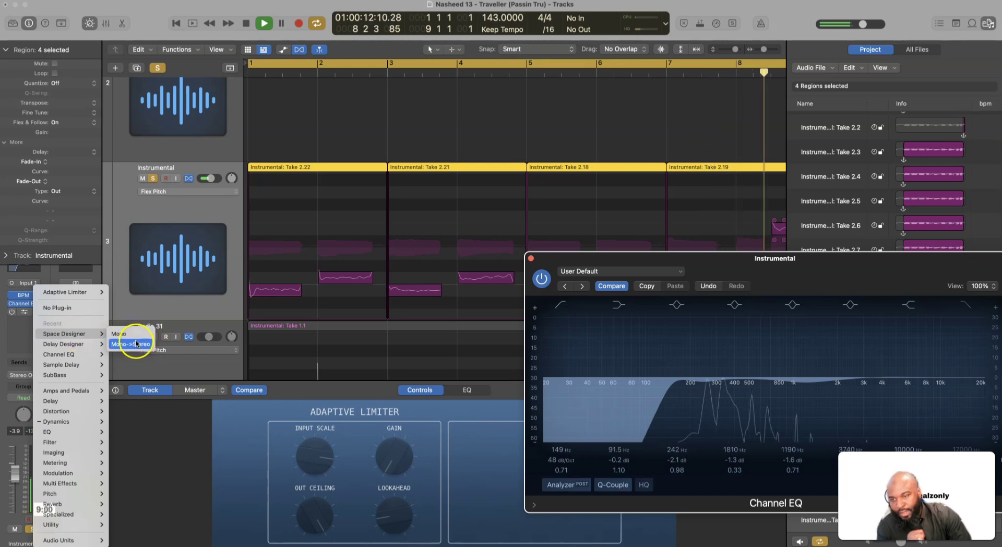
left_click(8, 301)
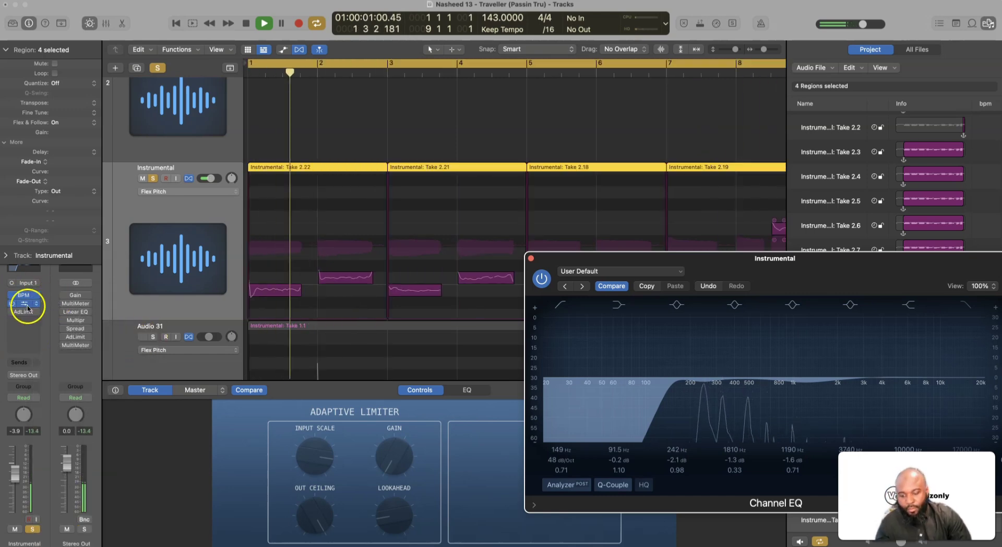
Stop playback, switch the third Instrumental channel to stereo input, and replace its Adaptive Limiter with a stereo Space Designer.
key("space")
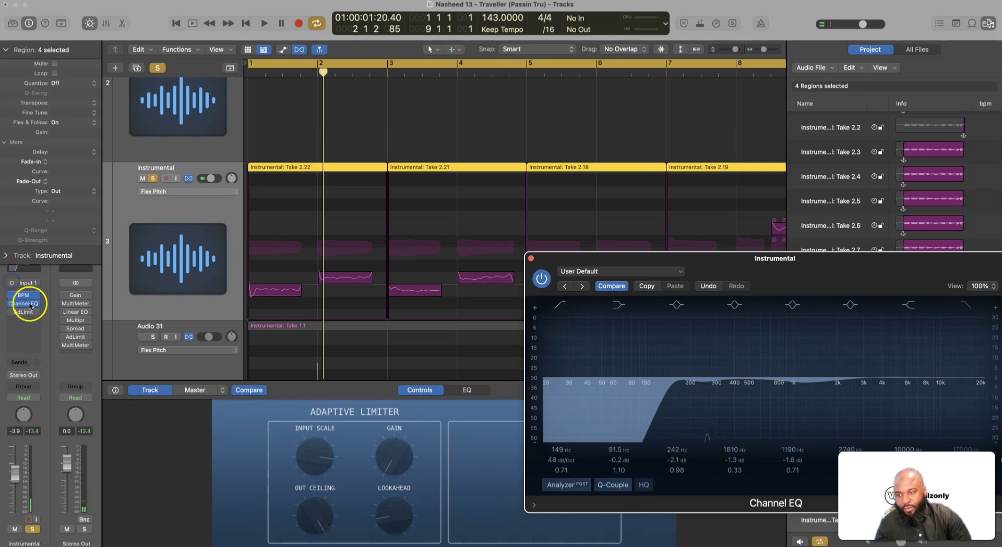
left_click(11, 282)
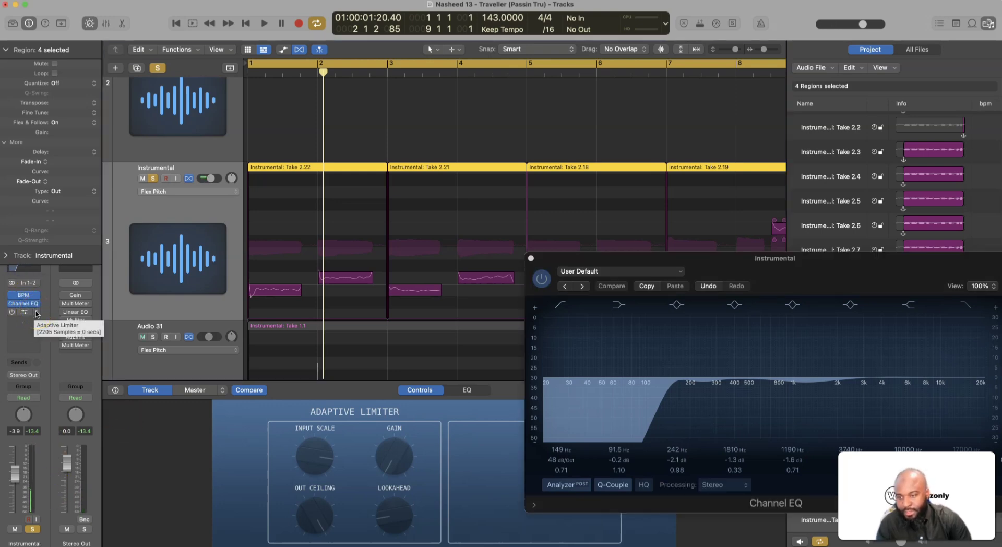
left_click(37, 313)
mouse_move(84, 334)
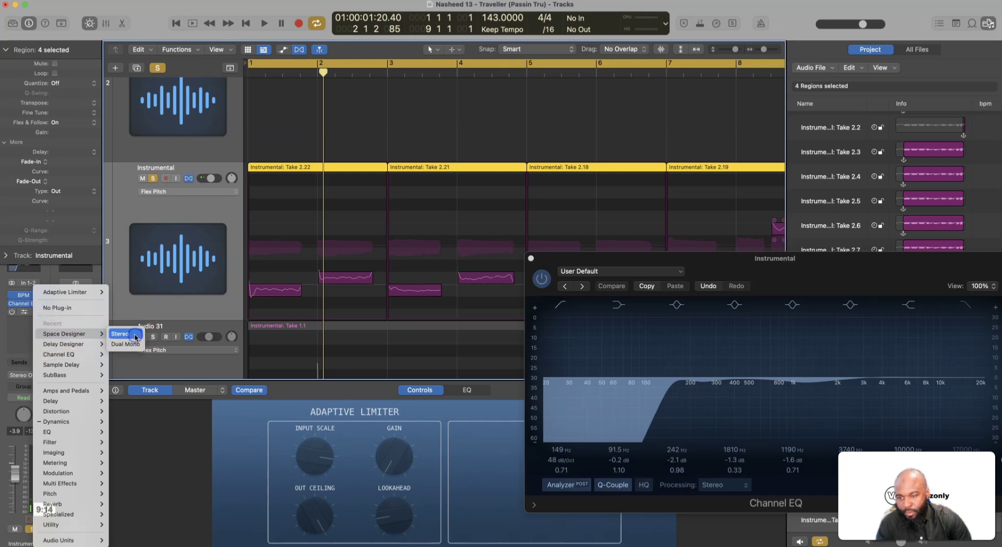
left_click(192, 293)
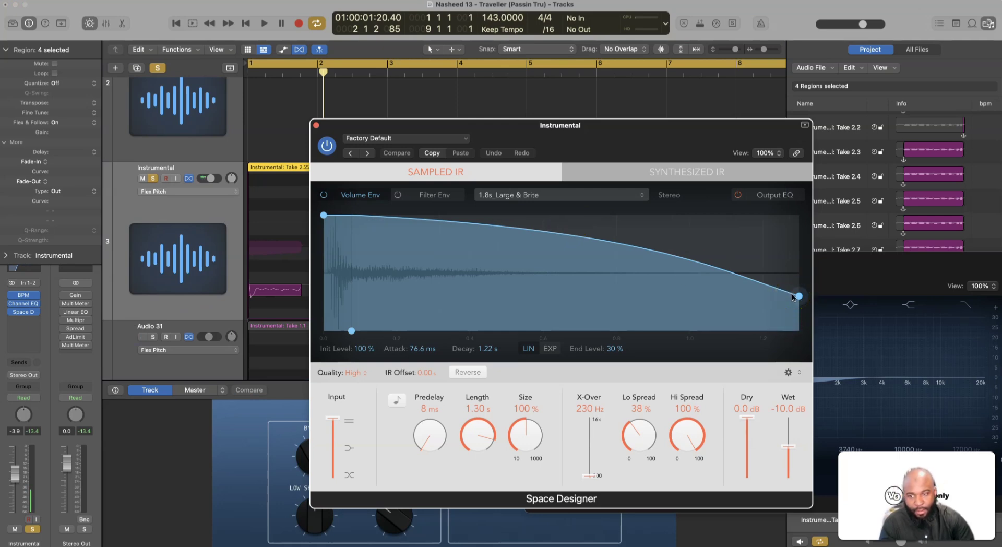
During playback, flatten the reverb envelope's curve with decay at 1.12 s and end level at 0%, and set Dry to -5.4 dB.
key("space")
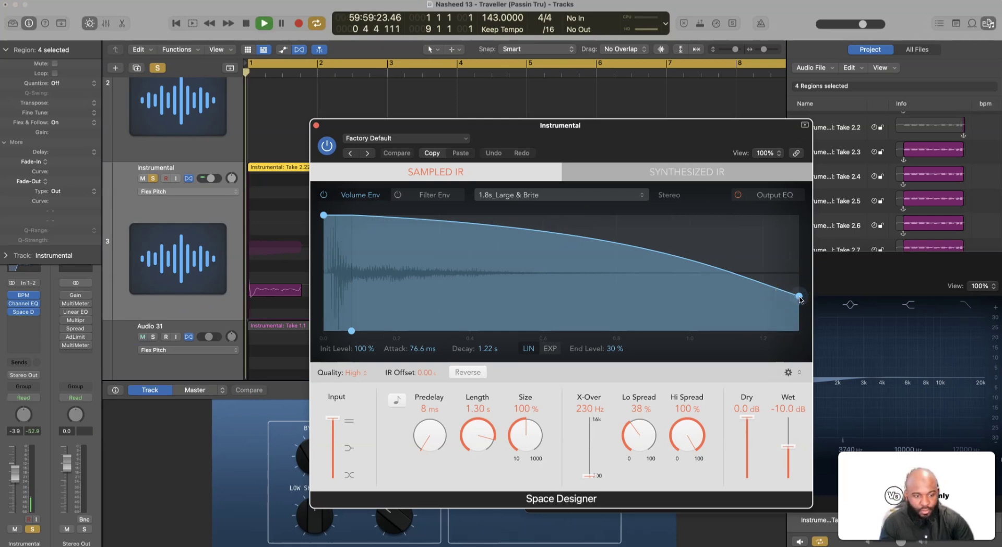
left_click_drag(799, 299, 765, 345)
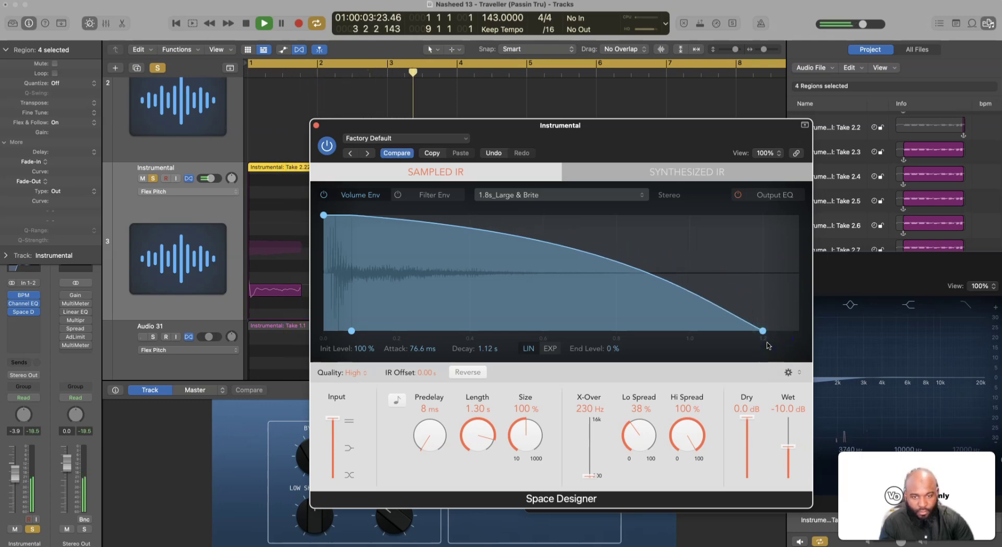
left_click_drag(597, 251, 579, 274)
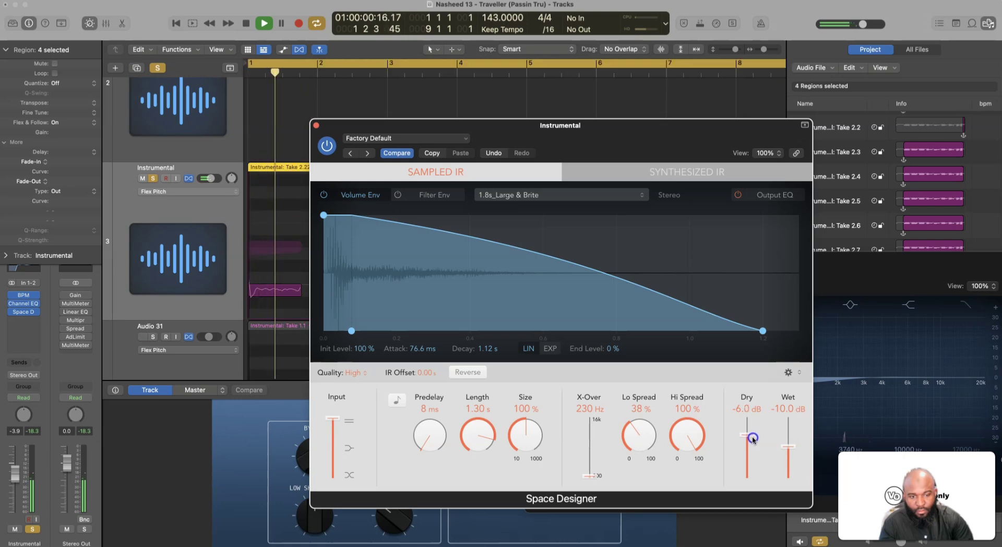
left_click_drag(752, 440, 754, 437)
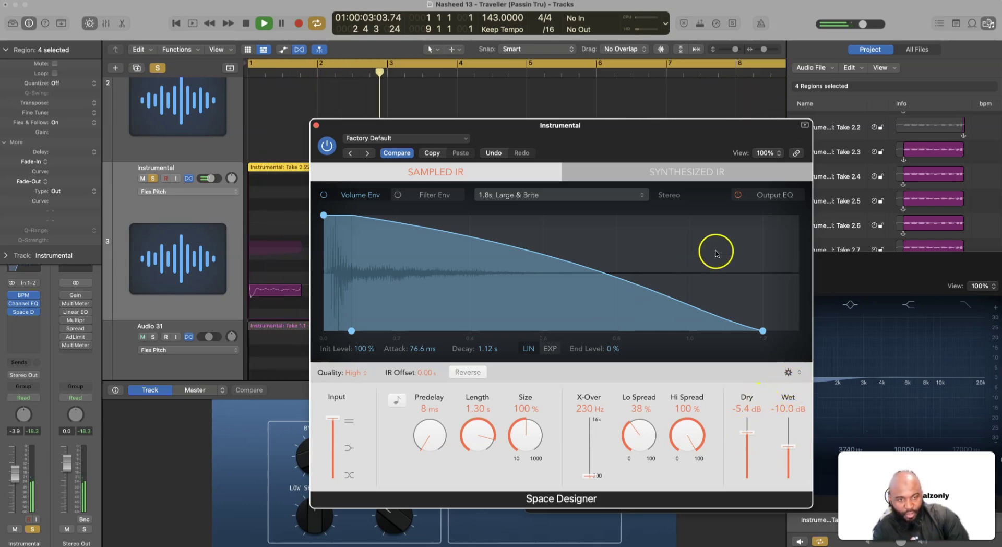
Enable the low cut in Space Designer's Output EQ at 260 Hz with a 12dB/Oct order and a Q of 0.86.
left_click(761, 196)
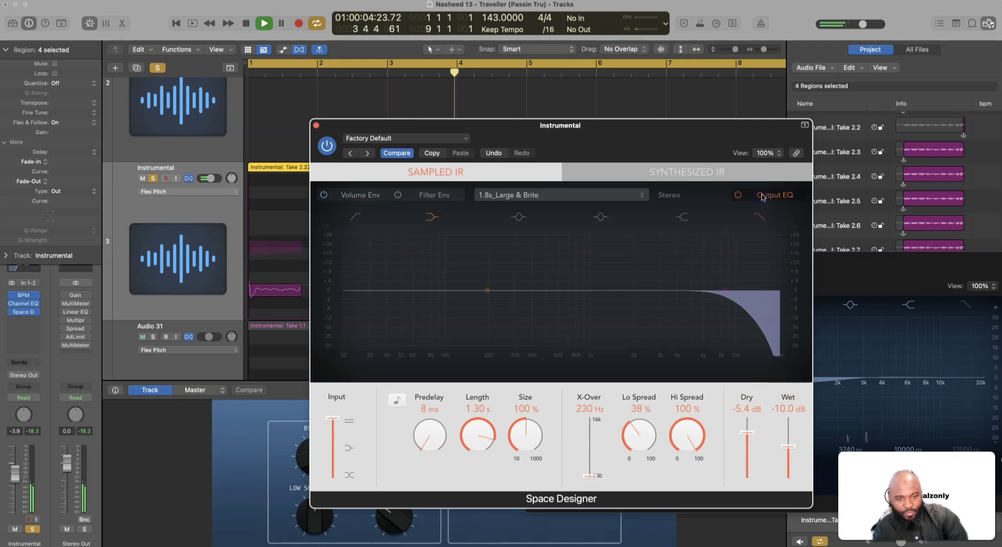
left_click(360, 218)
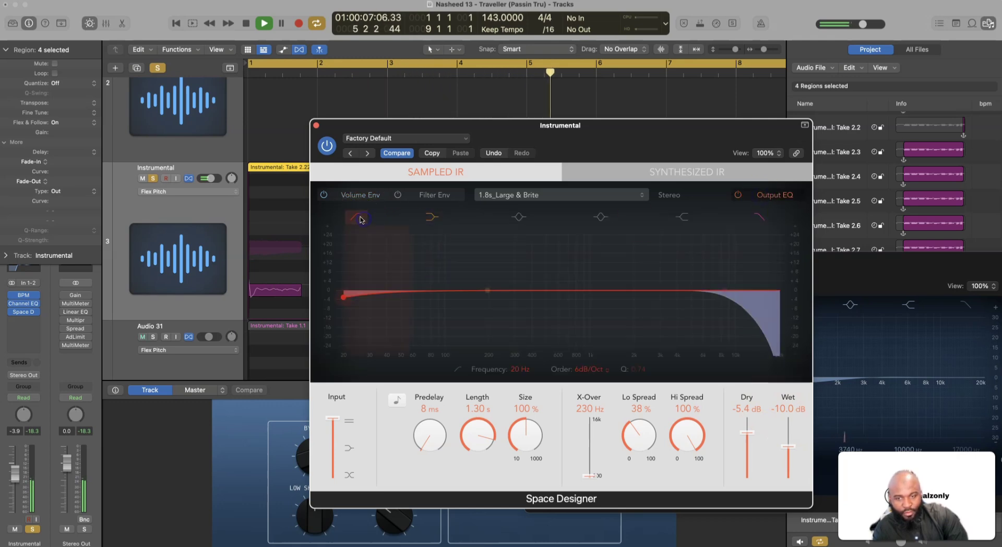
left_click(368, 312)
left_click_drag(404, 330, 538, 378)
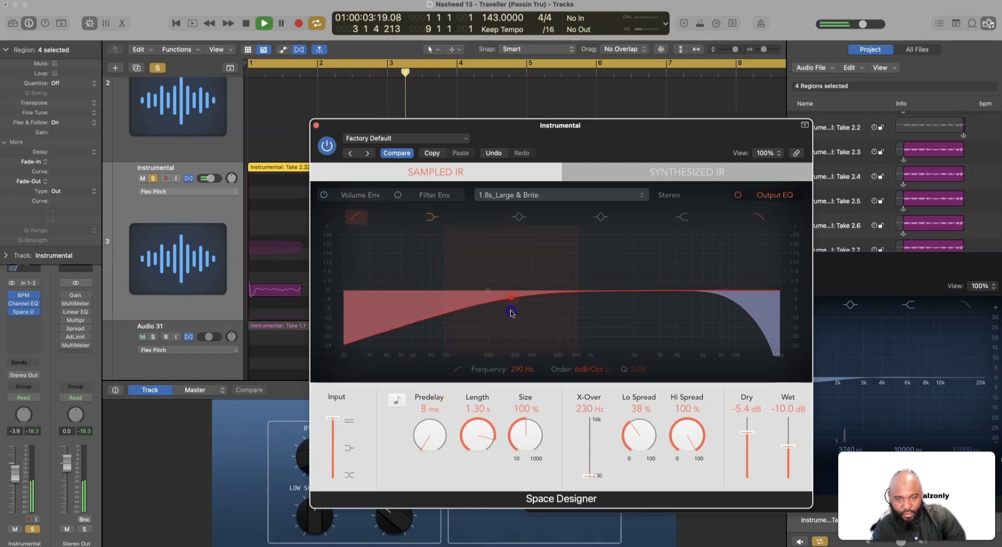
left_click_drag(511, 312, 514, 307)
left_click_drag(519, 367, 518, 372)
left_click(589, 369)
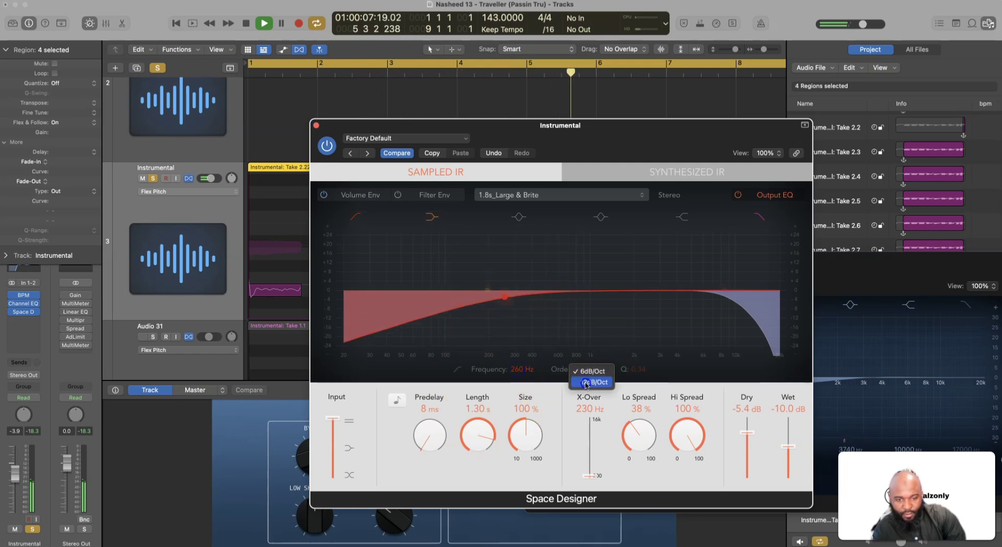
left_click(593, 383)
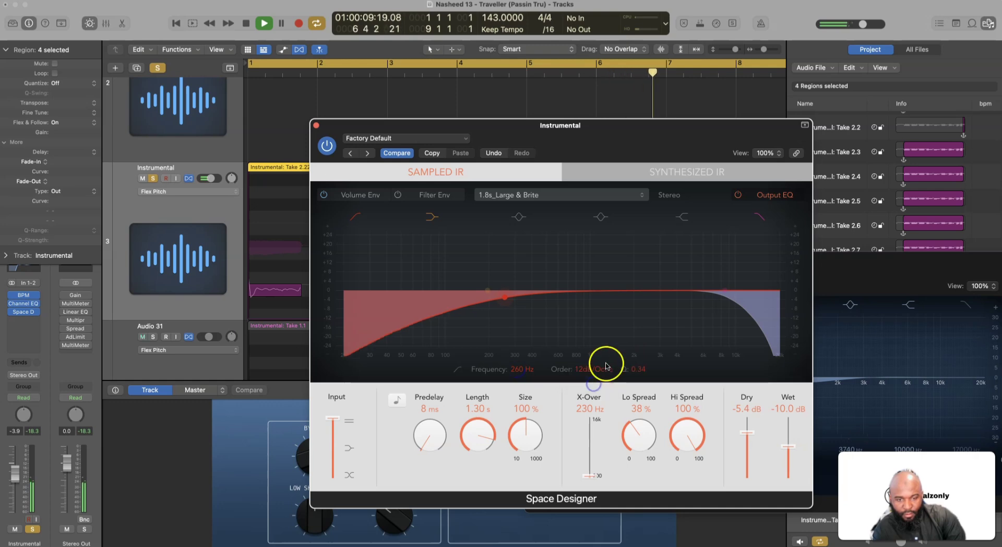
left_click_drag(638, 371, 638, 372)
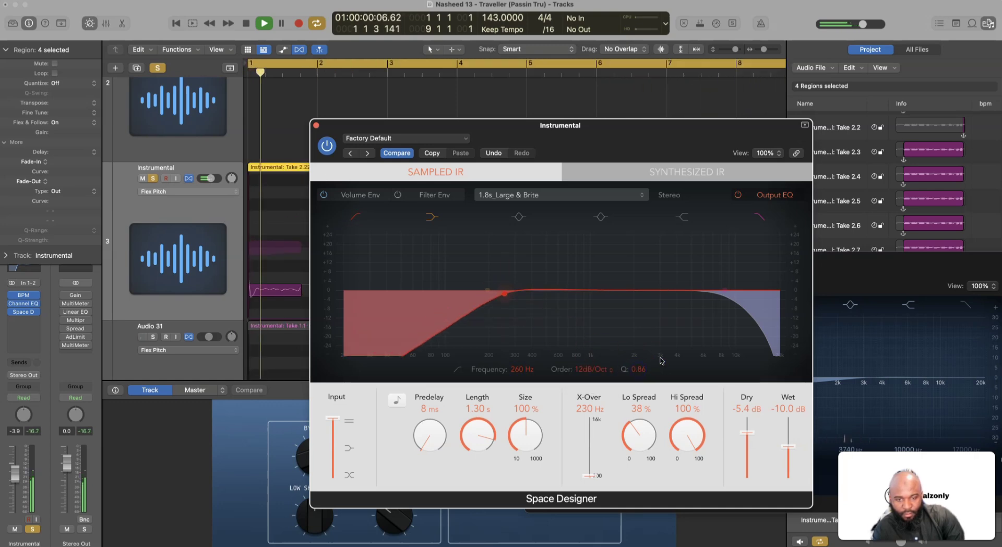
Add a low shelf of -3.5 dB at 320 Hz in Space Designer's Output EQ and lower the low cut to 220 Hz.
left_click_drag(496, 275, 526, 286)
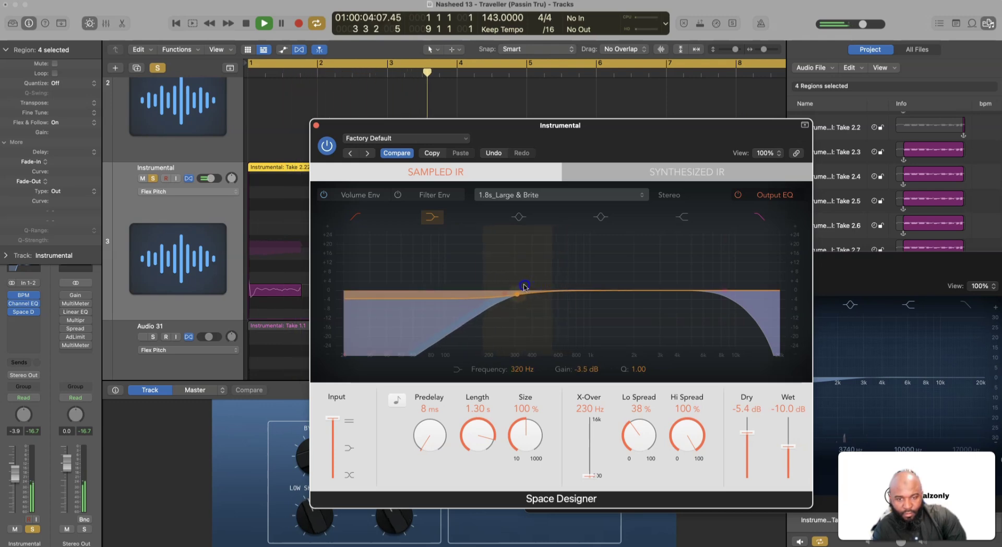
left_click_drag(496, 316, 478, 325)
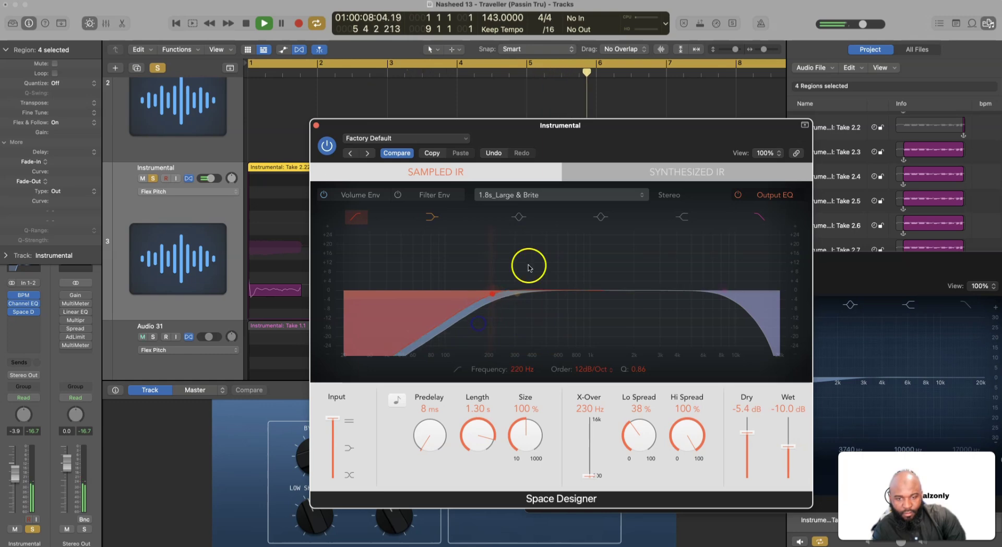
left_click(528, 233)
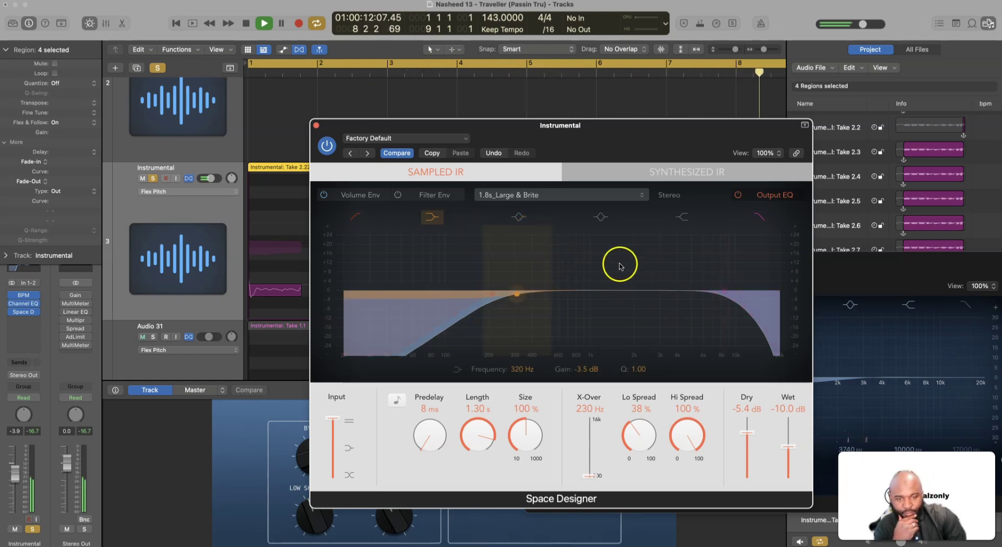
Enable the Output EQ's second bell band, cut it slightly to about -0.5 dB, and shift it below 1600 Hz.
left_click(600, 216)
left_click_drag(633, 257, 624, 264)
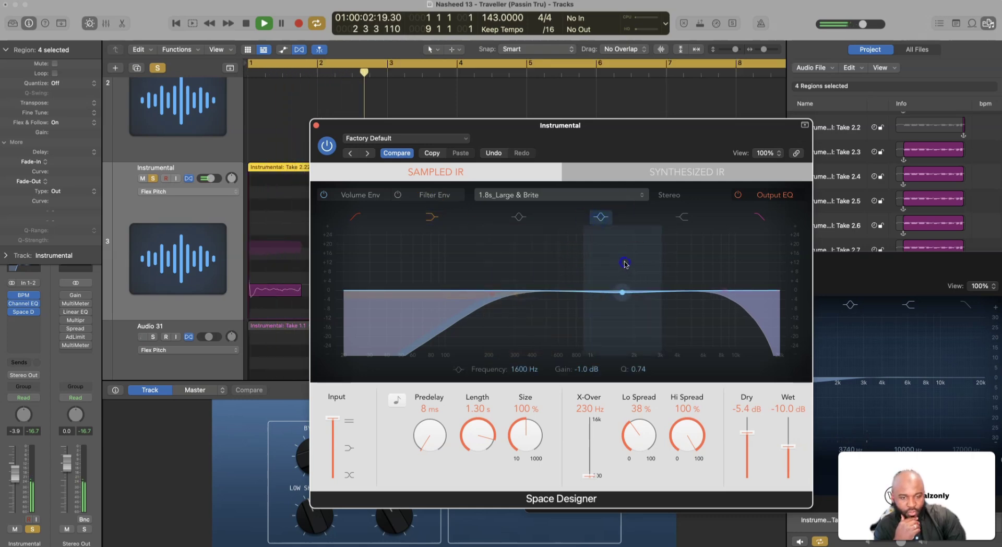
left_click(627, 267)
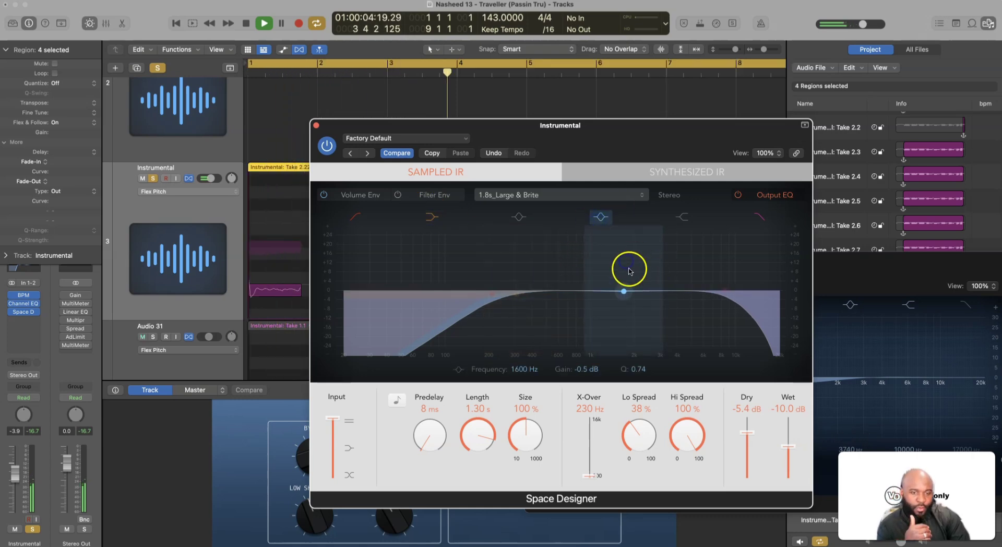
left_click_drag(622, 273, 589, 273)
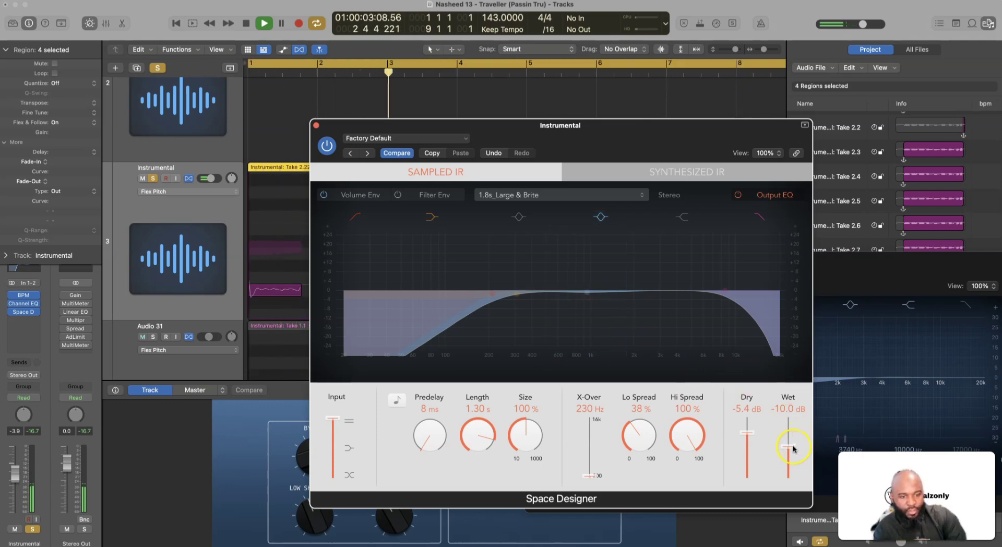
Balance the reverb with Wet at -10.0 dB and Dry at -4.6 dB, and close Space Designer.
left_click_drag(791, 448, 792, 445)
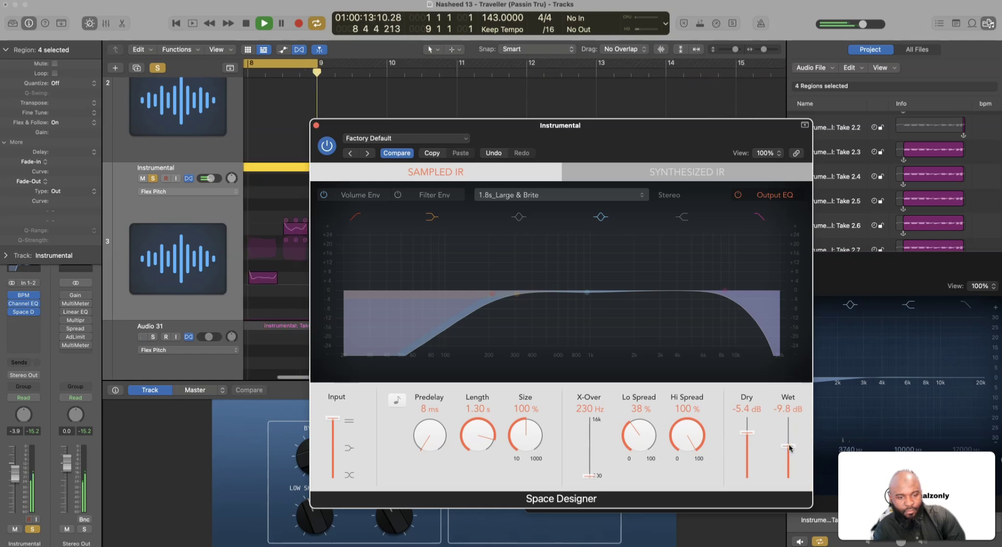
left_click_drag(789, 447, 790, 448)
left_click(738, 419)
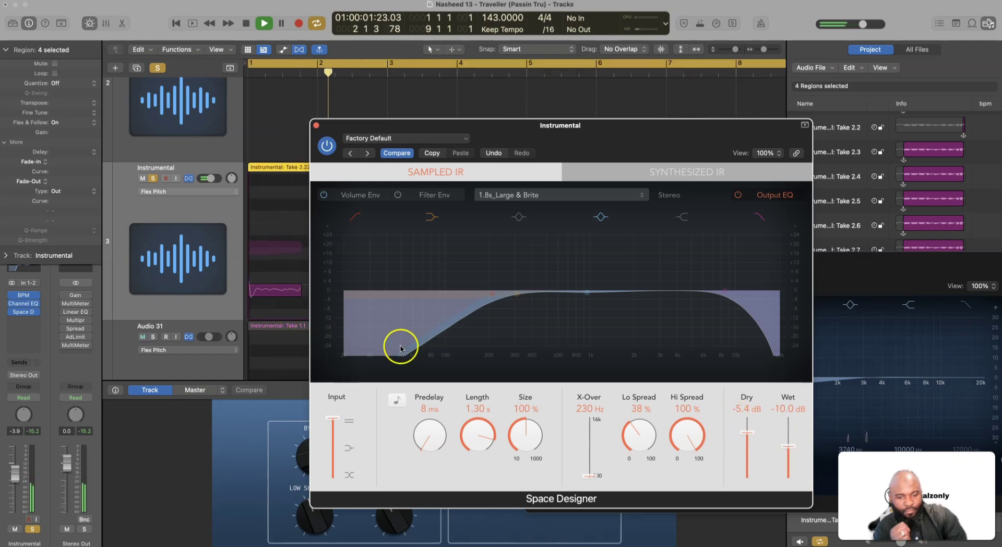
left_click(401, 349)
left_click(753, 433)
left_click_drag(755, 431, 755, 429)
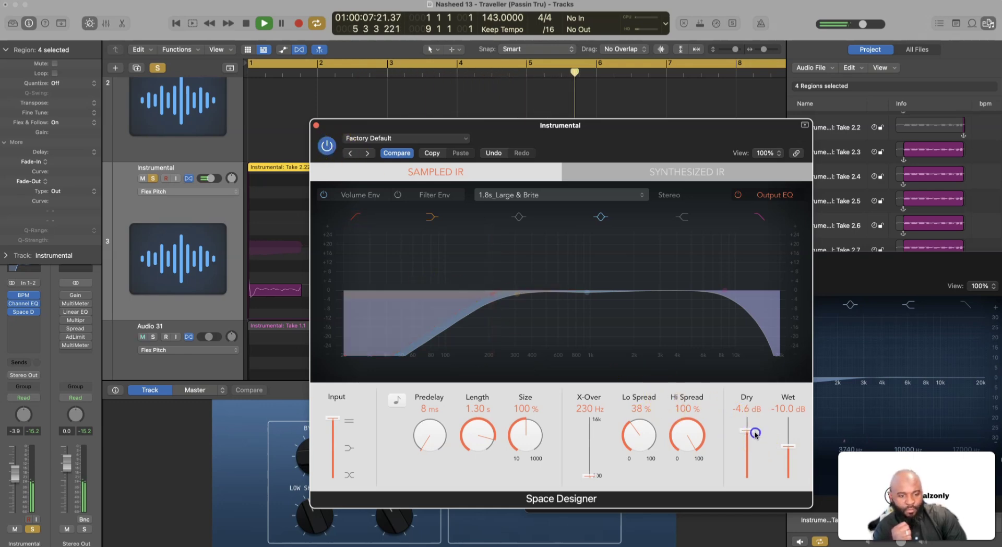
left_click(315, 125)
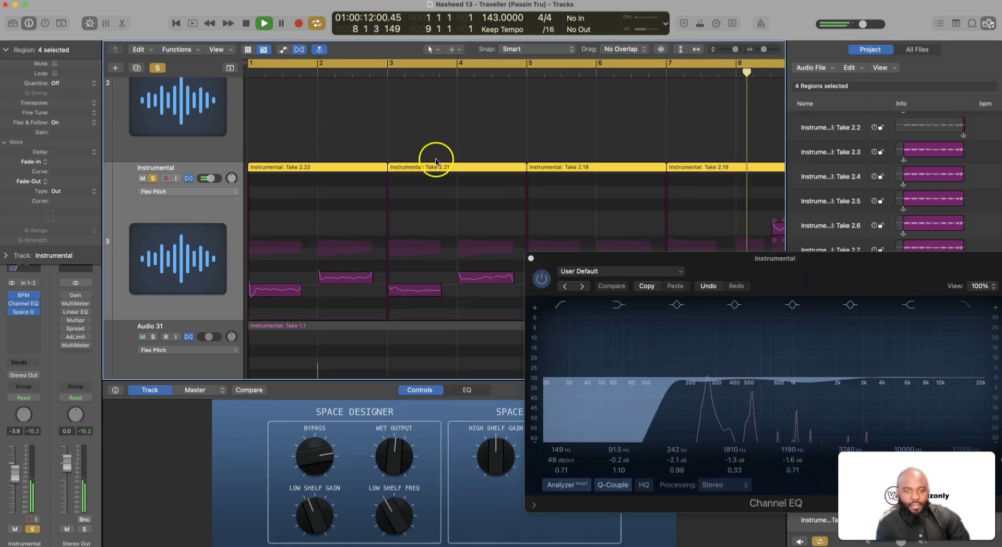
Stop playback, solo the first Instrumental track too, and resume playback while lowering the third Instrumental channel's volume to -4.8 dB.
key("space")
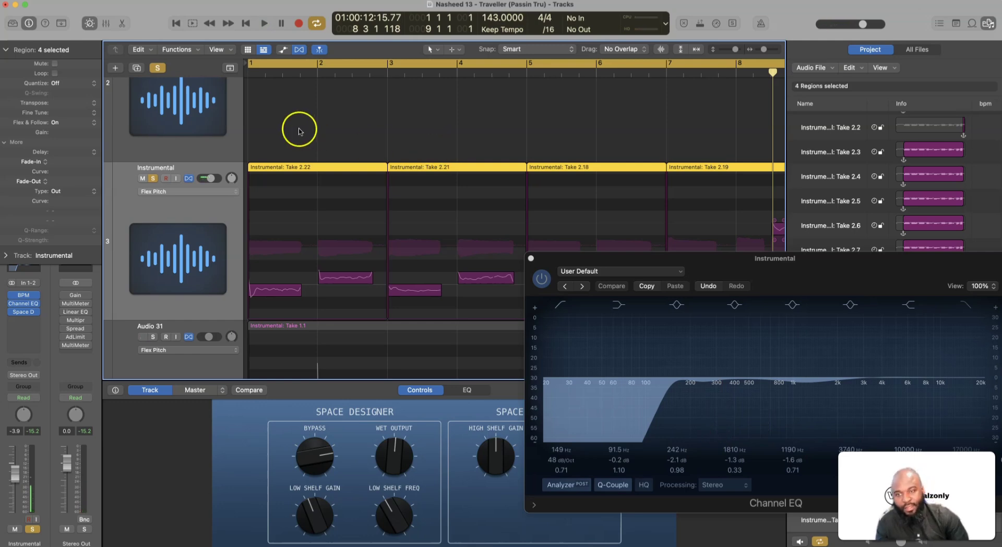
scroll(298, 131, "up", 5)
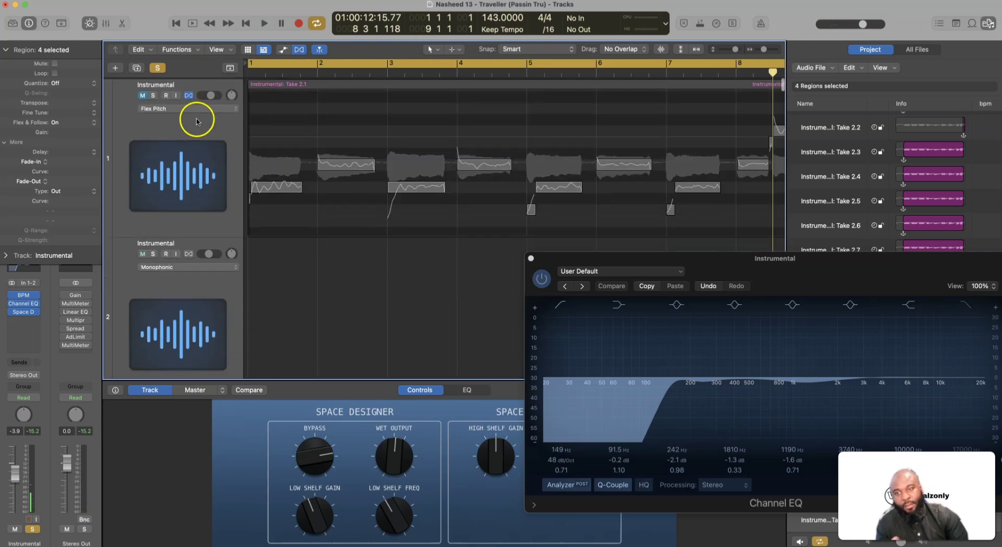
left_click(154, 94)
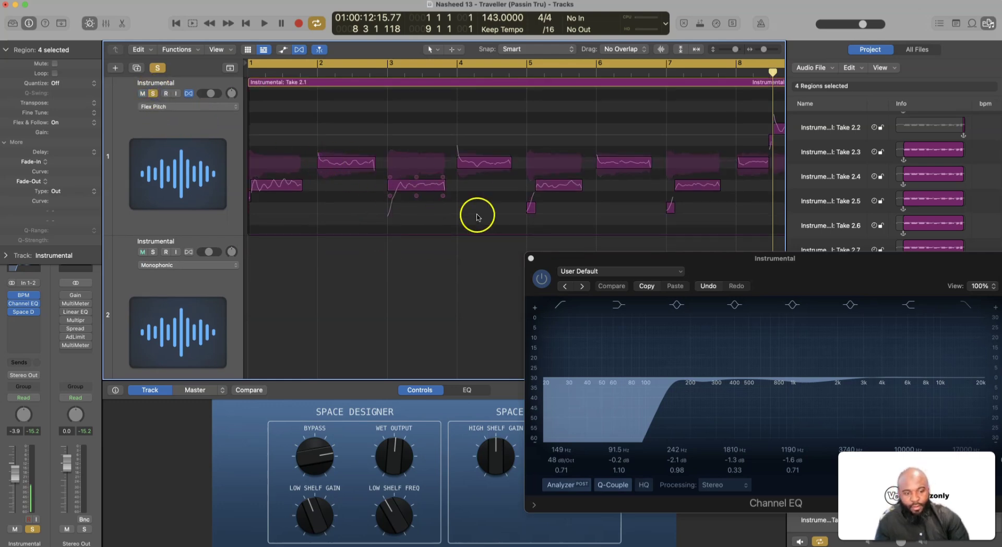
key("space")
scroll(410, 209, "down", 8)
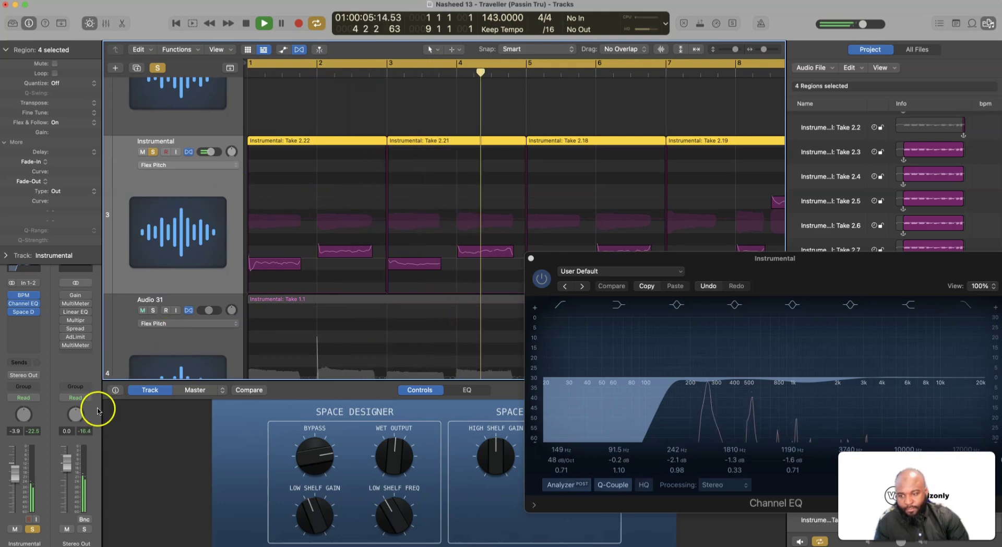
left_click(16, 475)
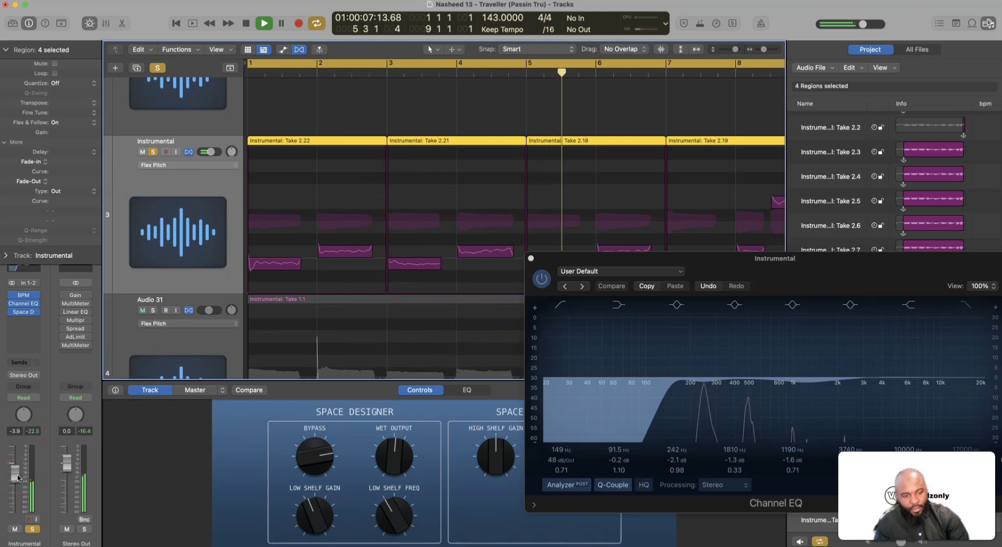
left_click_drag(17, 475, 16, 479)
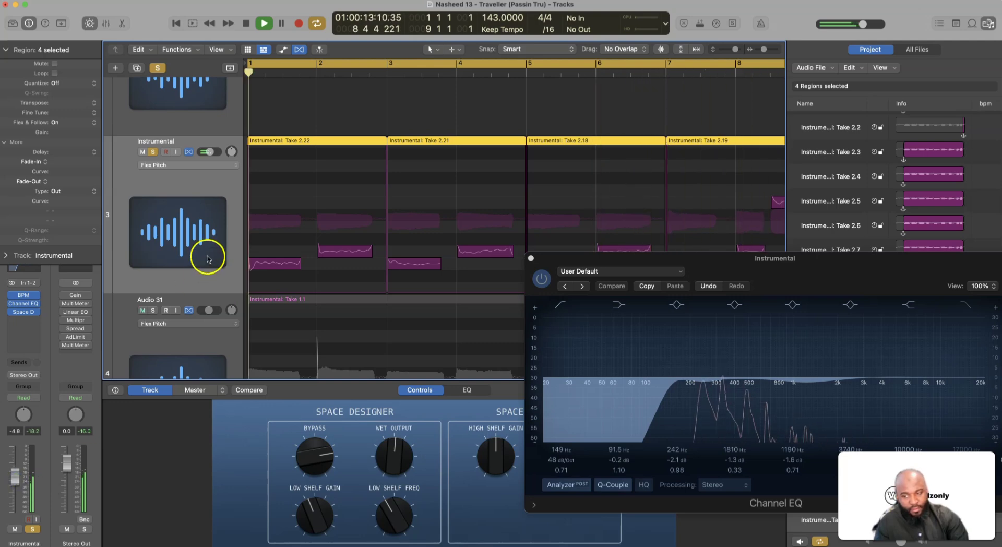
Open the first Instrumental track's Channel EQ and set its low-mid bell to 181 Hz, -8.4 dB and a Q of 1.20.
scroll(209, 215, "up", 5)
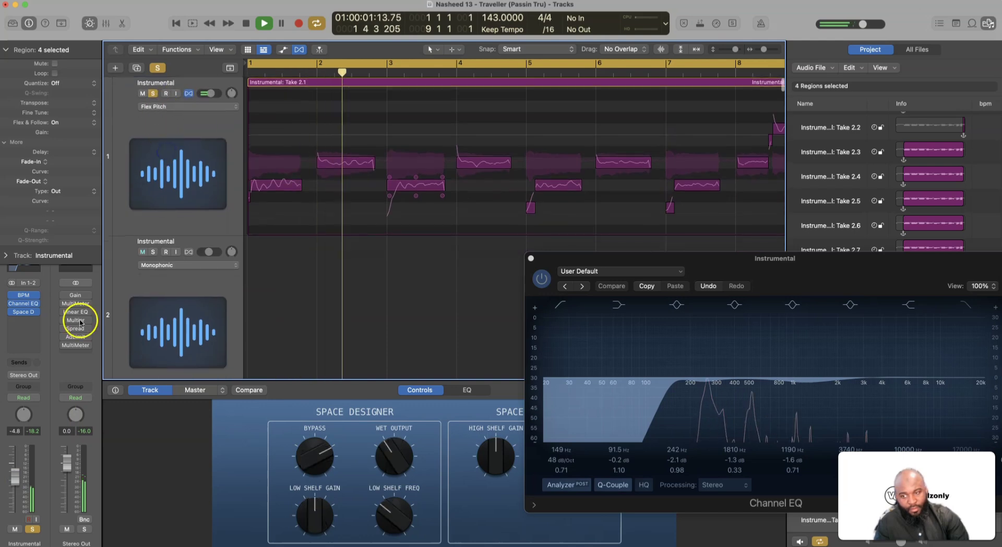
left_click(37, 288)
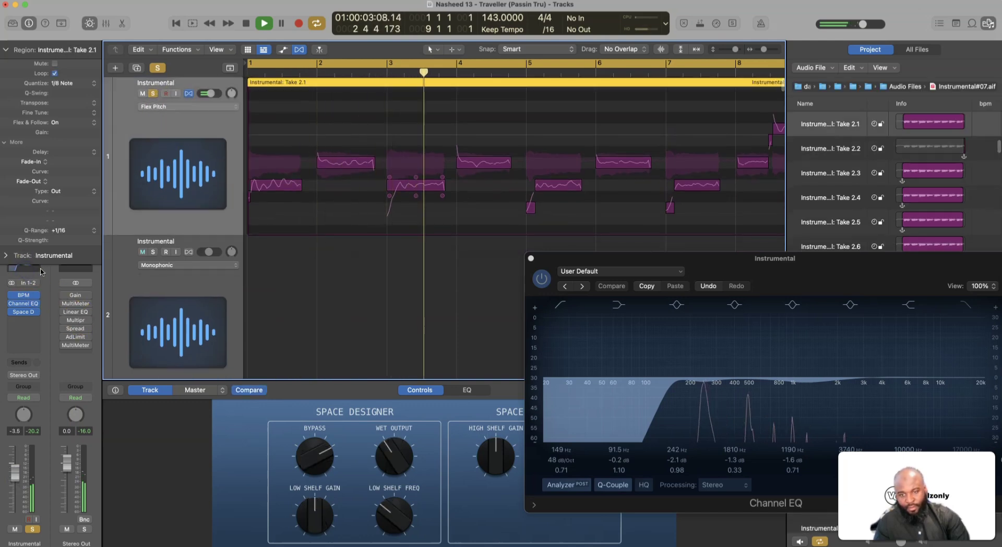
left_click(36, 270)
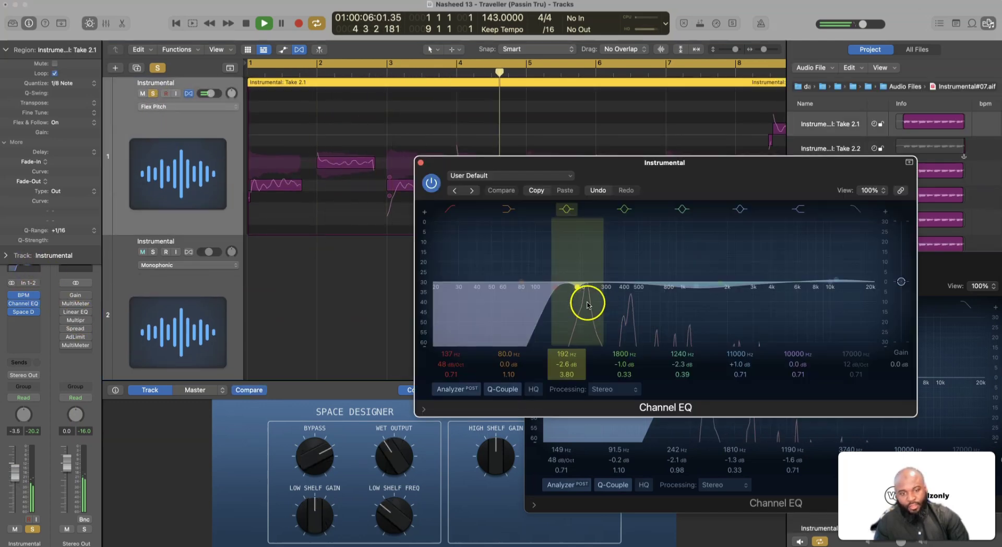
left_click_drag(585, 303, 584, 314)
left_click(567, 364)
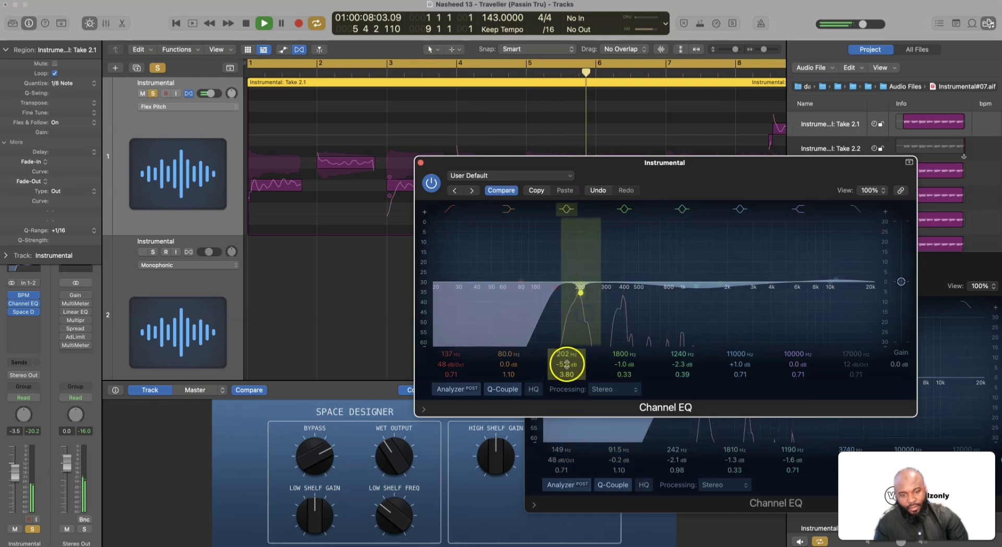
left_click_drag(568, 374, 568, 374)
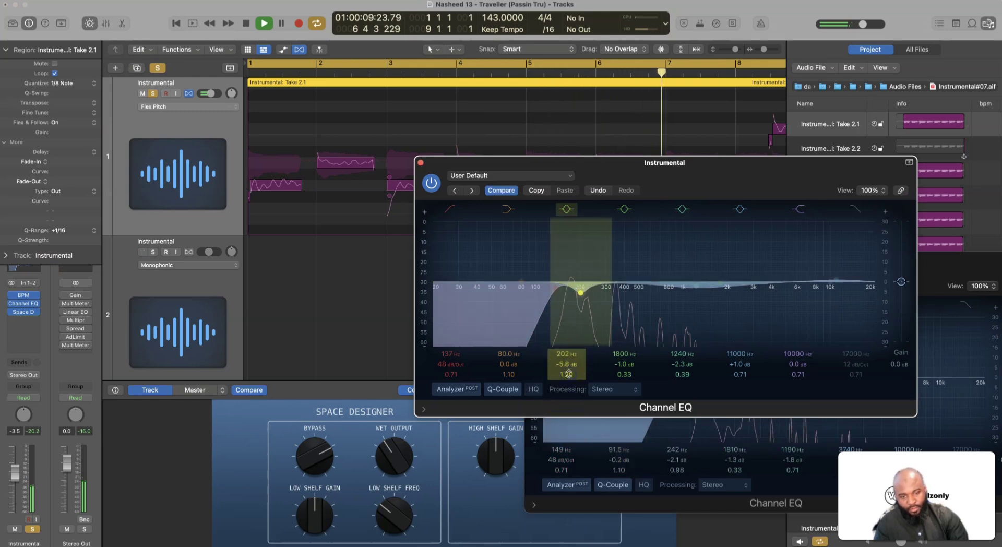
left_click_drag(594, 327, 586, 333)
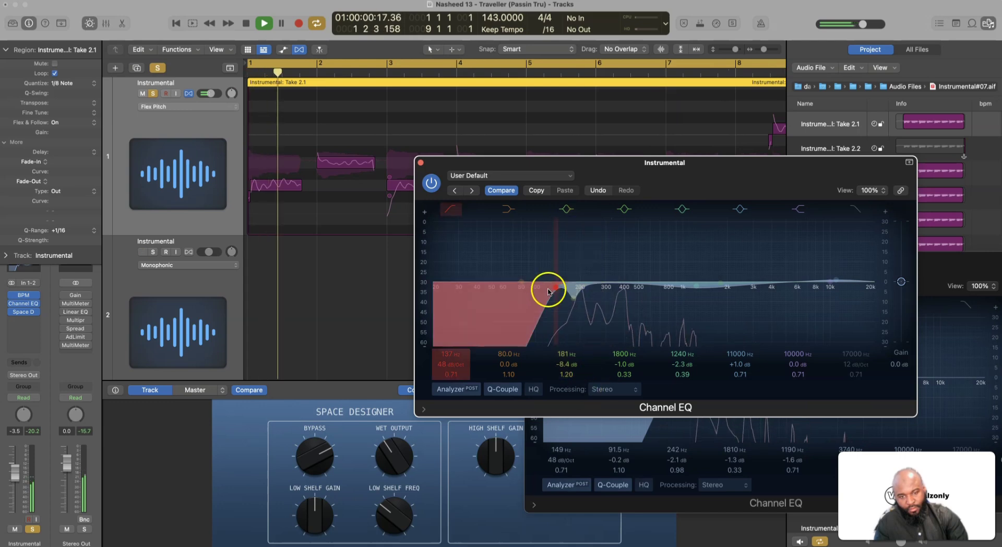
Set the low shelf's Q to 0.95 and widen the 181 Hz bell to a Q of 0.54, closing the EQ.
left_click(509, 373)
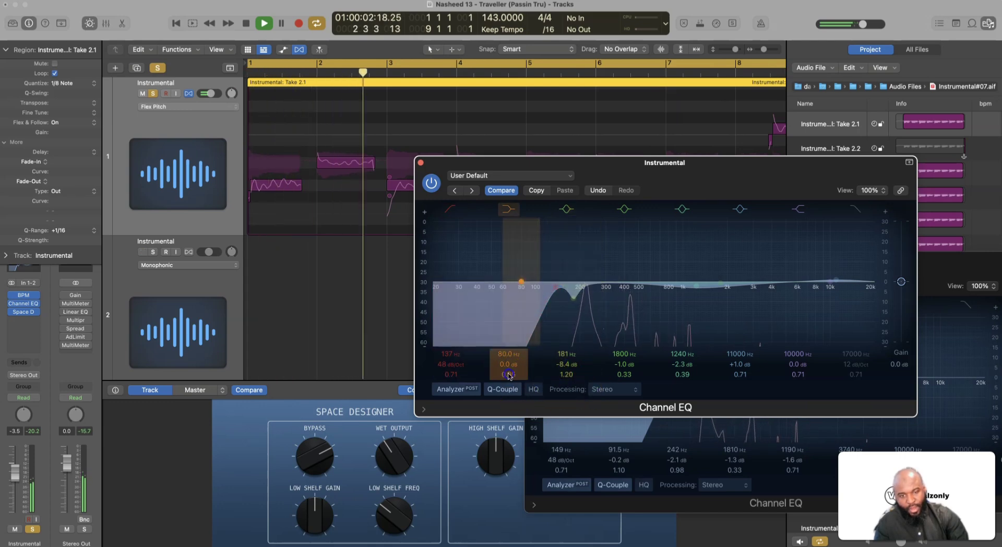
left_click(566, 375)
left_click(567, 375, "alt")
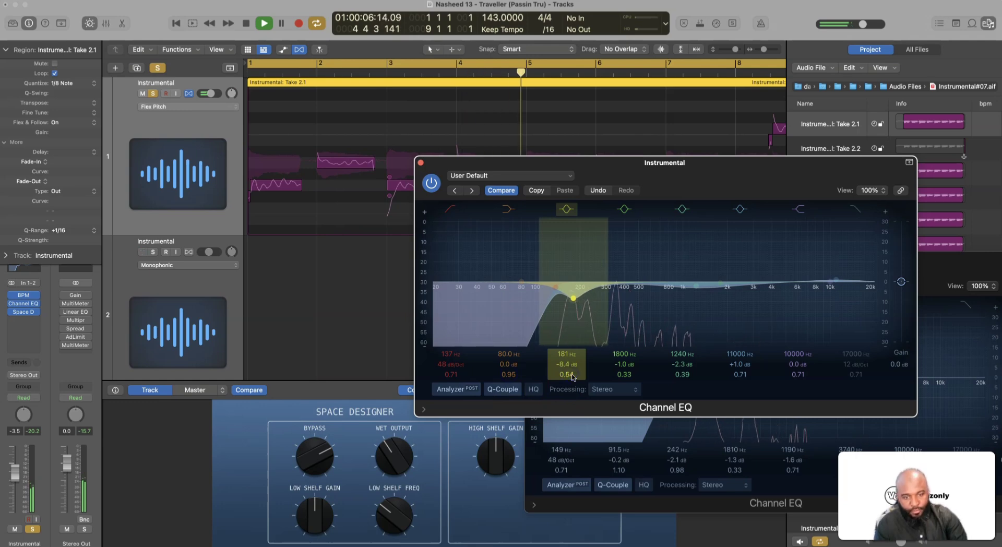
left_click(421, 163)
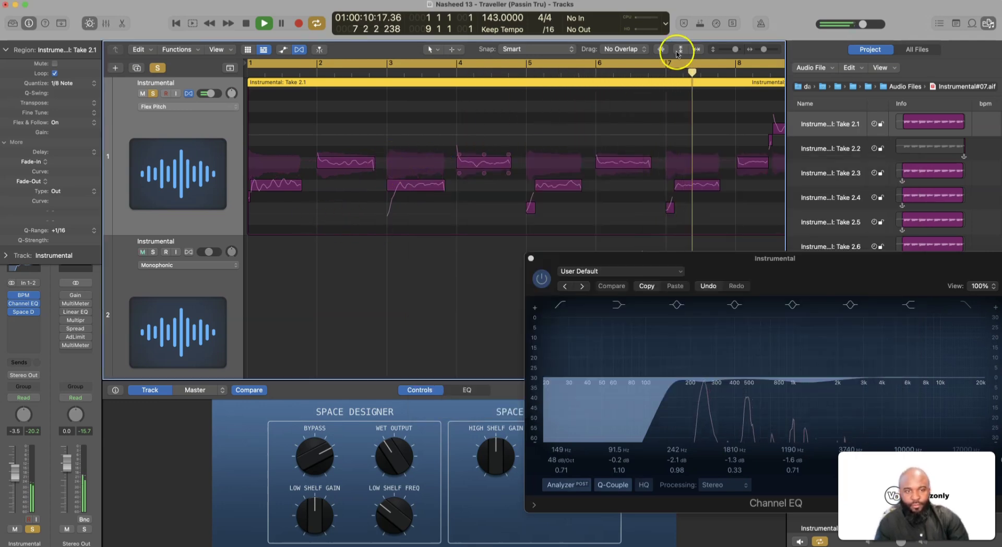
Reduce the track heights, stop playback, and solo Audio 31 in place of the first and third Instrumental tracks.
left_click_drag(736, 49, 727, 49)
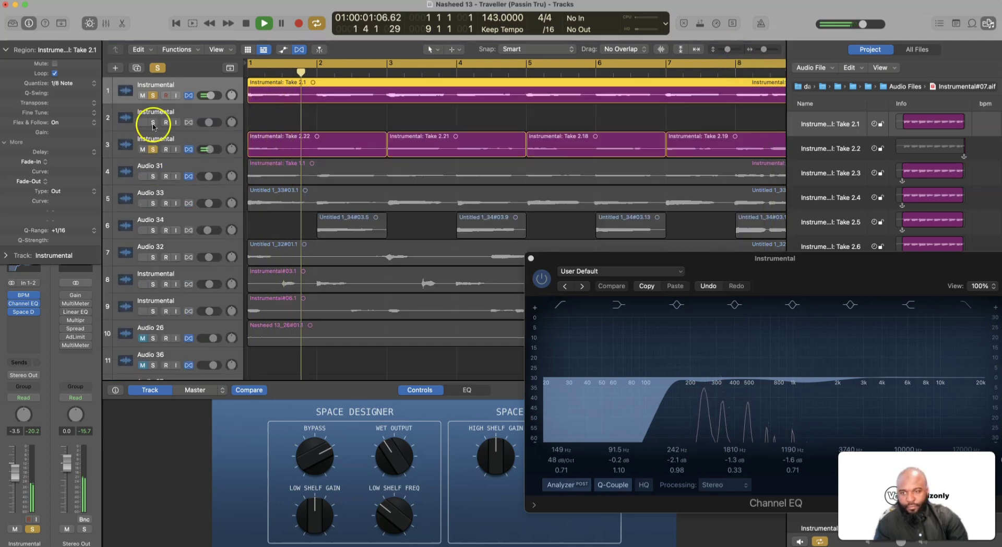
key("space")
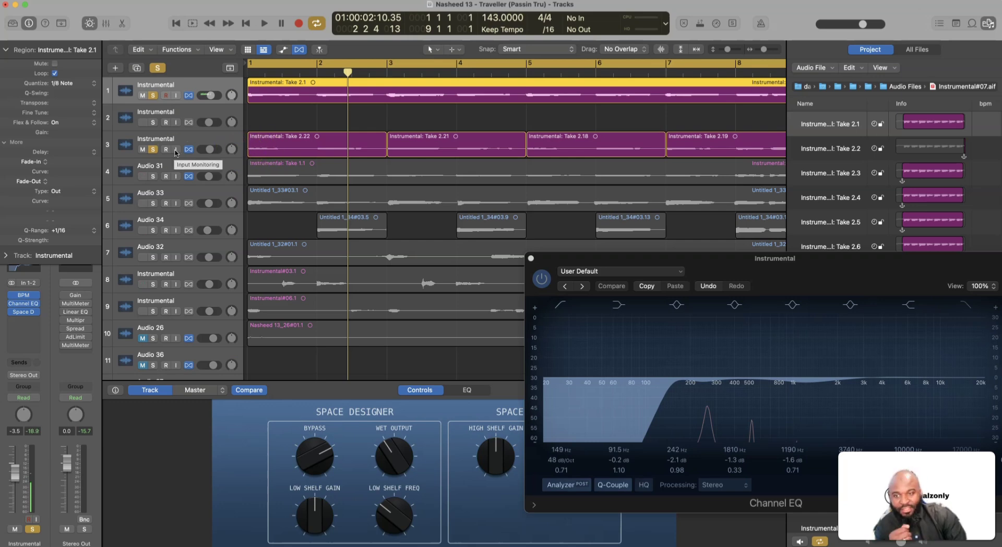
left_click(163, 177)
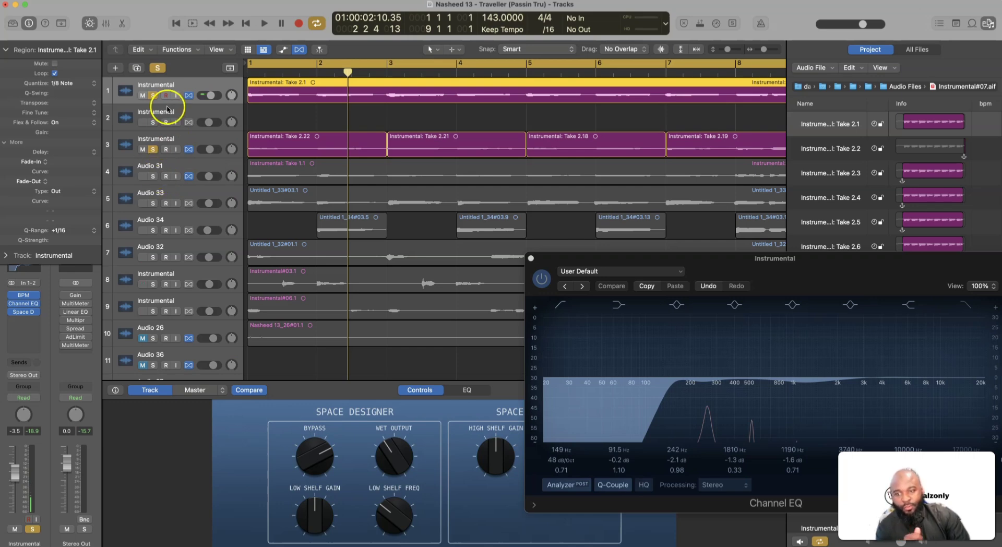
left_click(153, 95)
left_click(152, 149)
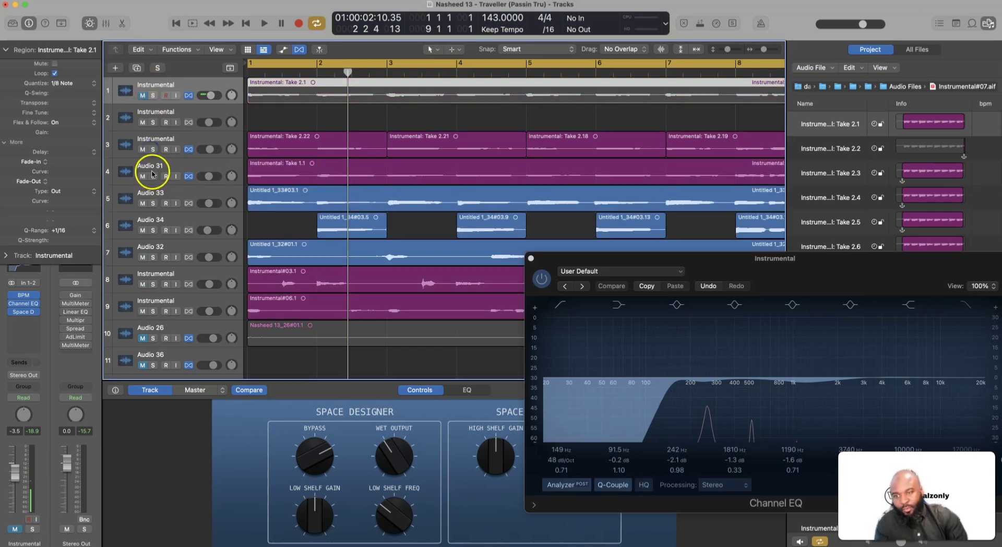
left_click(155, 177)
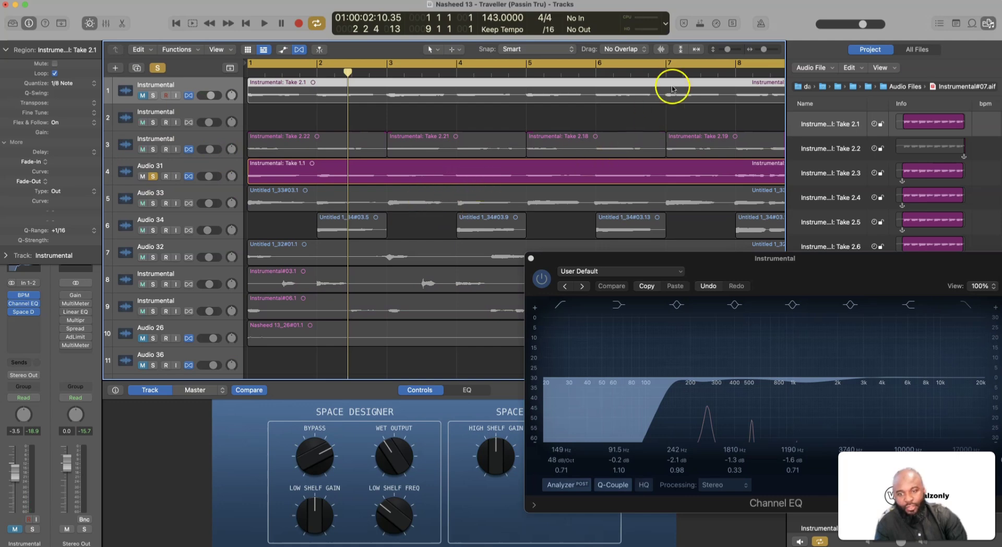
Start playback, enlarge the tracks until Audio 31's Flex Pitch notes are readable, and set all its notes to Perfect Pitch.
key("space")
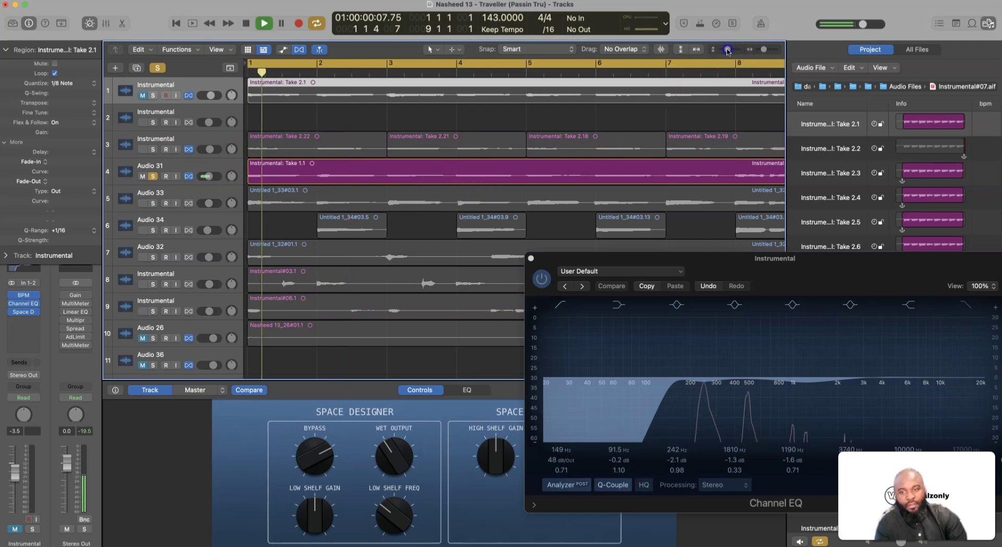
left_click_drag(728, 49, 767, 51)
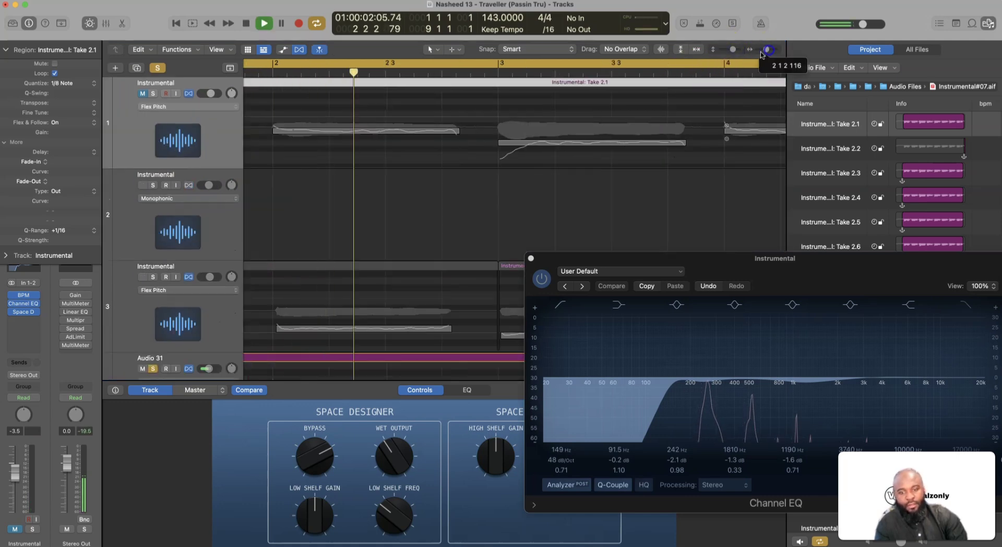
scroll(496, 168, "down", 5)
scroll(496, 172, "down", 2)
scroll(496, 172, "left", 1)
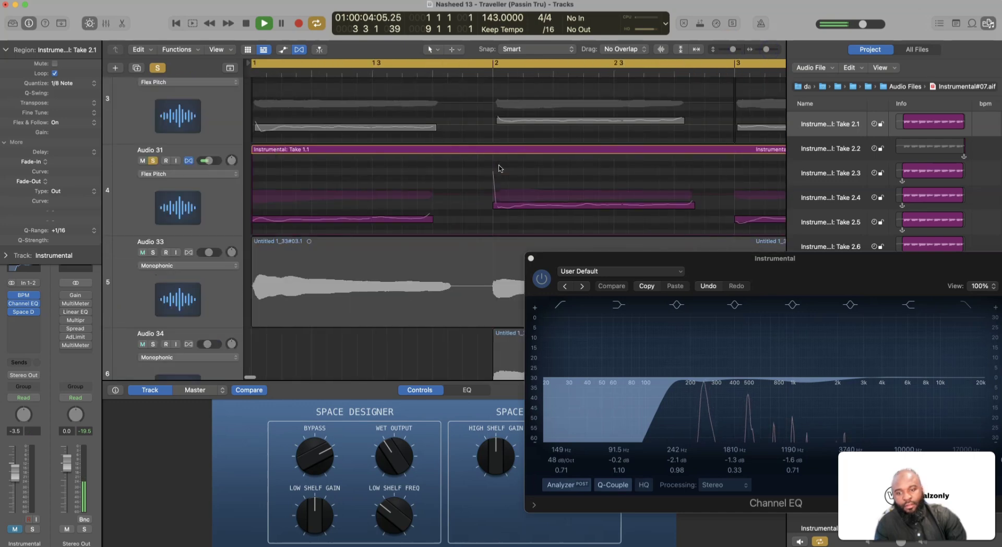
left_click(168, 197)
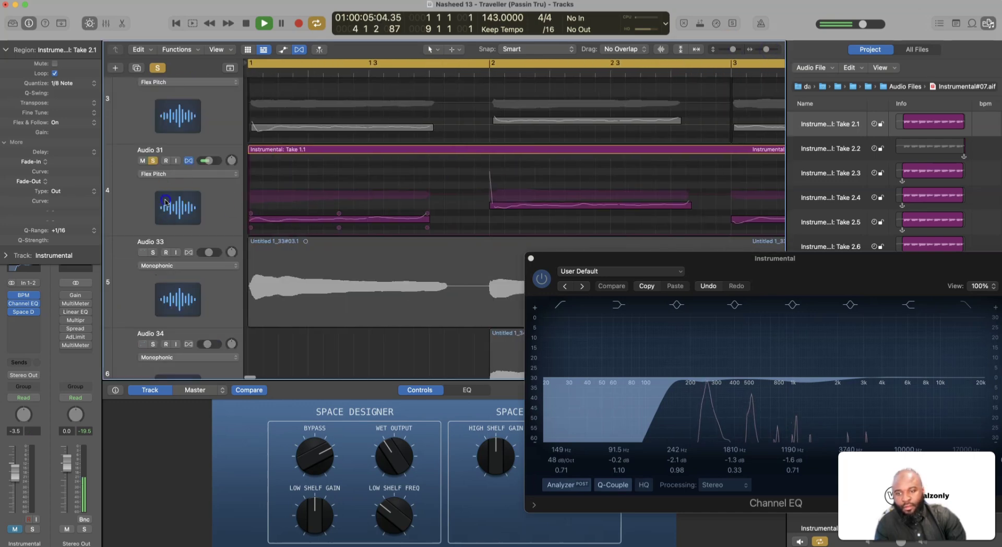
right_click(317, 176)
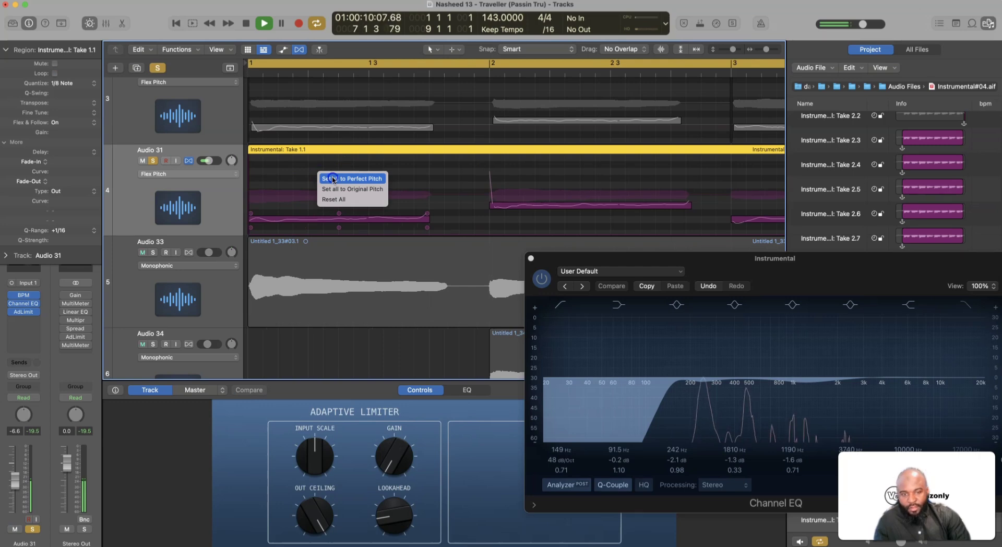
left_click(332, 179)
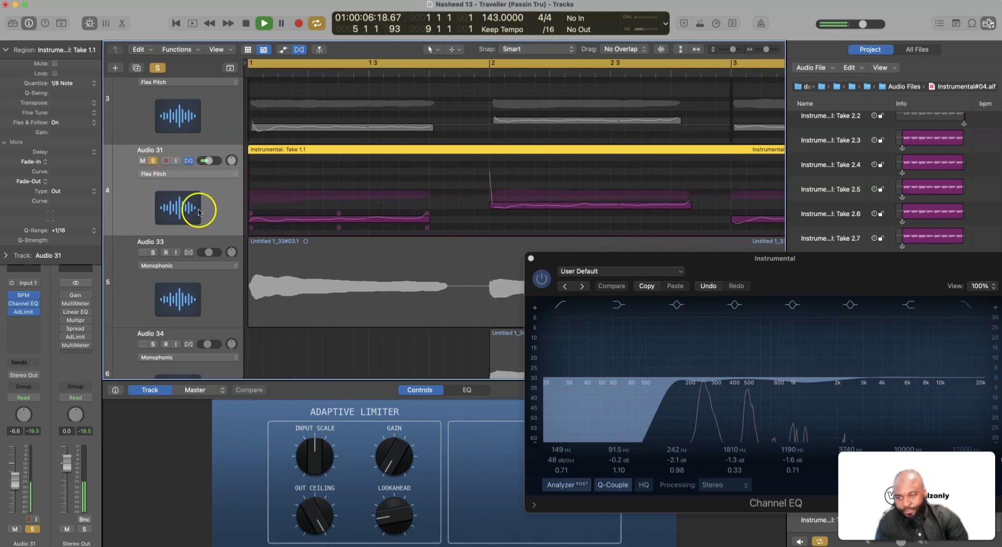
Bypass Audio 31's Adaptive Limiter with the channel set to stereo, and open its Channel EQ with the analyzer running during playback.
key("space")
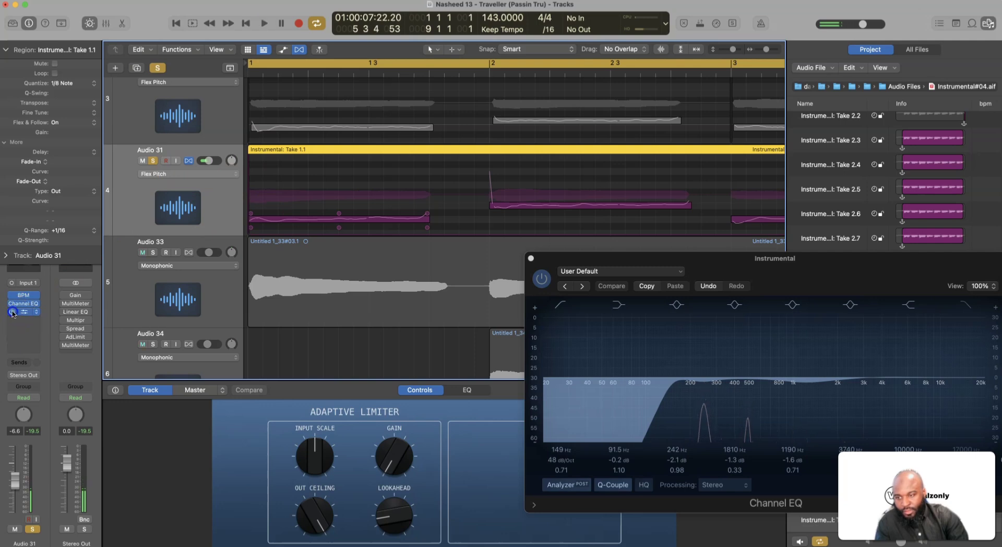
left_click(12, 312)
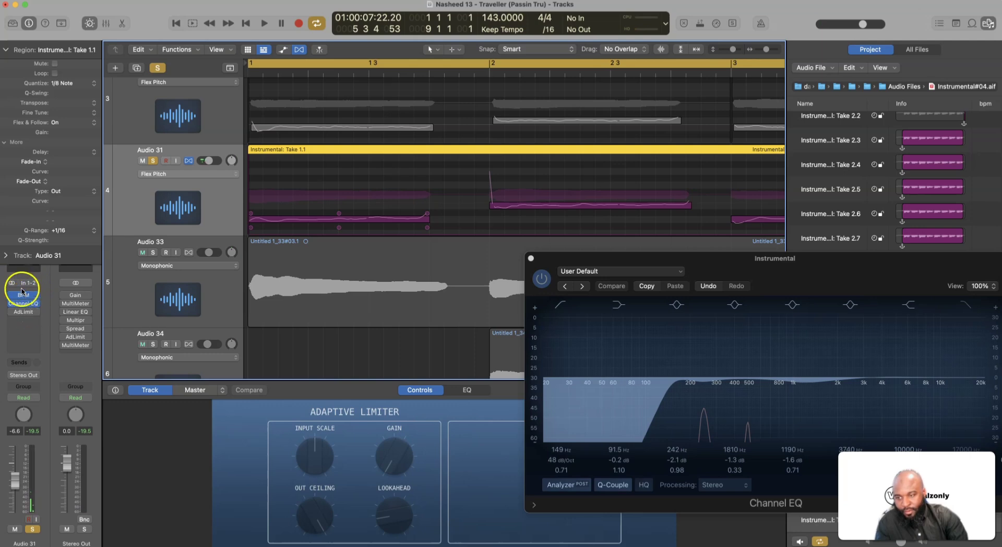
left_click(24, 304)
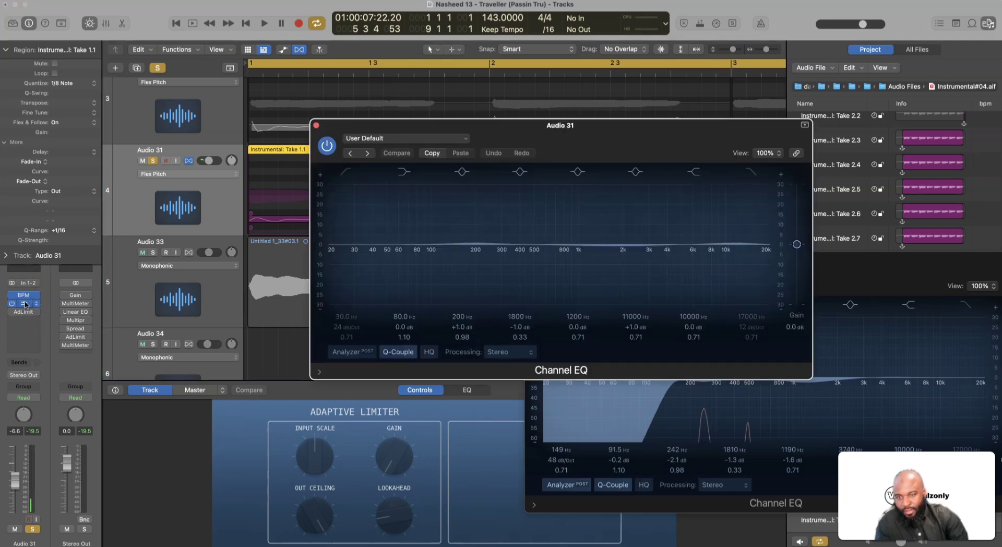
key("space")
left_click_drag(469, 128, 549, 166)
left_click(432, 392)
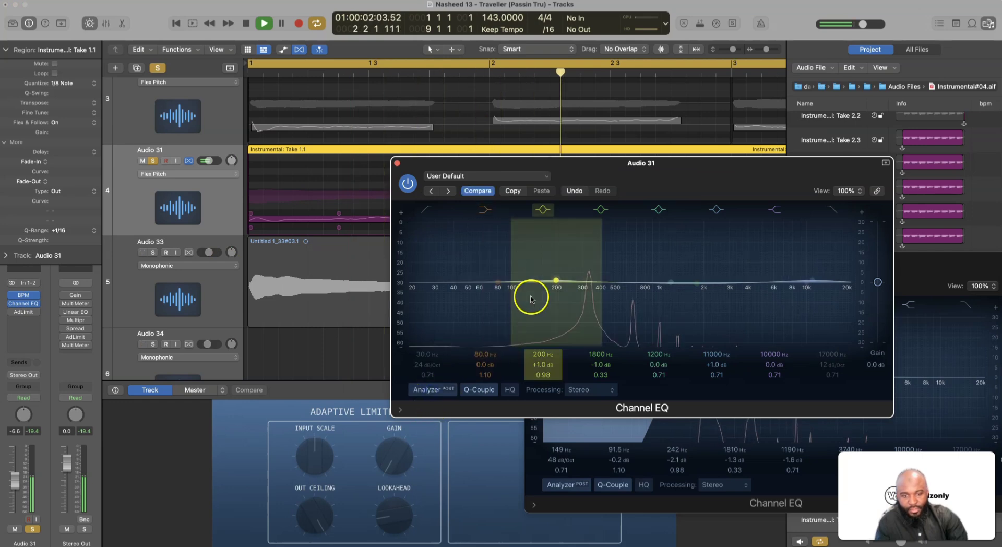
Set the 200 Hz bell to 234 Hz, -0.7 dB and enable a low cut at 183 Hz with a 48 dB/Oct slope.
left_click_drag(575, 252, 586, 258)
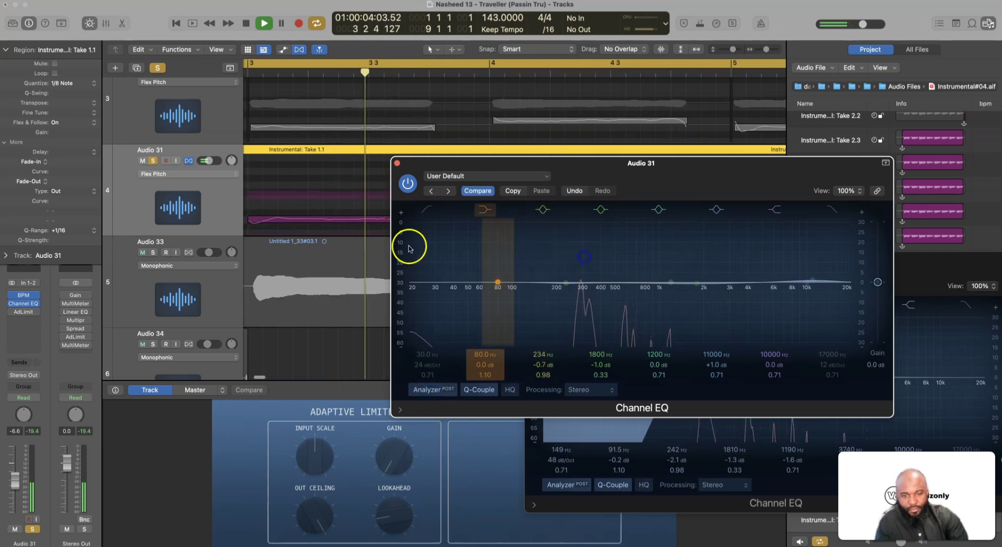
left_click(426, 209)
left_click(431, 298)
left_click_drag(431, 299, 532, 312)
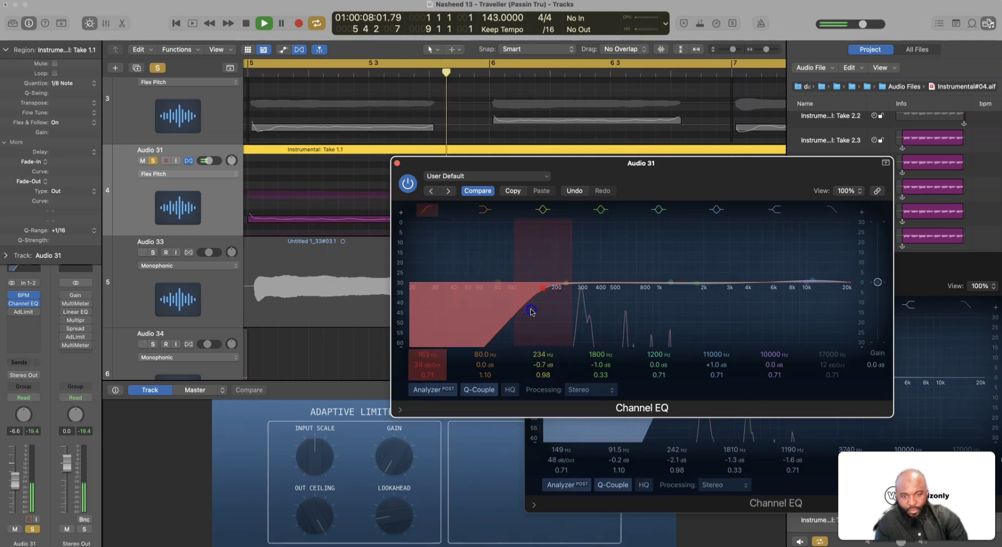
left_click_drag(442, 357, 420, 362)
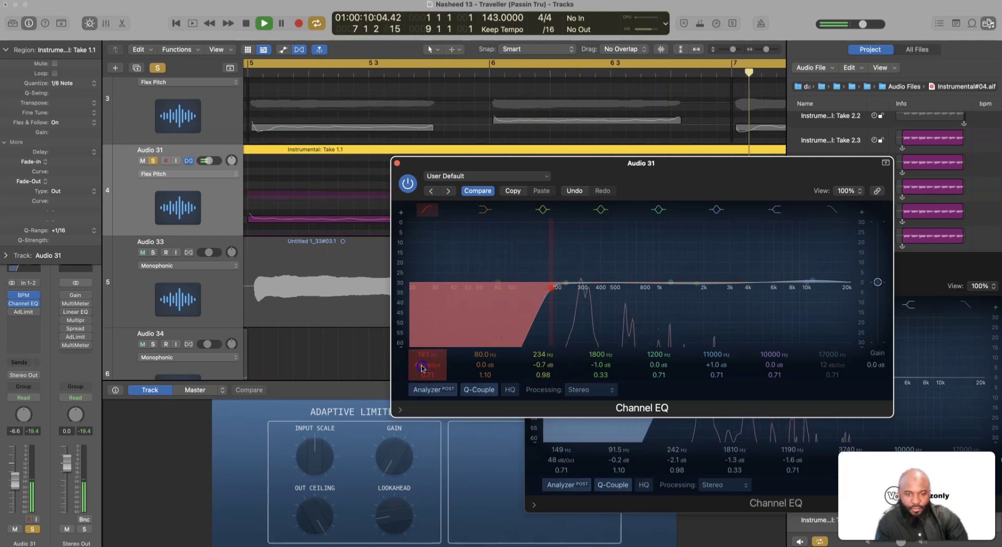
left_click_drag(538, 312, 540, 314)
Adjust the low-mid bell to 304 Hz, -4.8 dB with a Q of 0.93.
left_click_drag(574, 270, 596, 279)
left_click(537, 363)
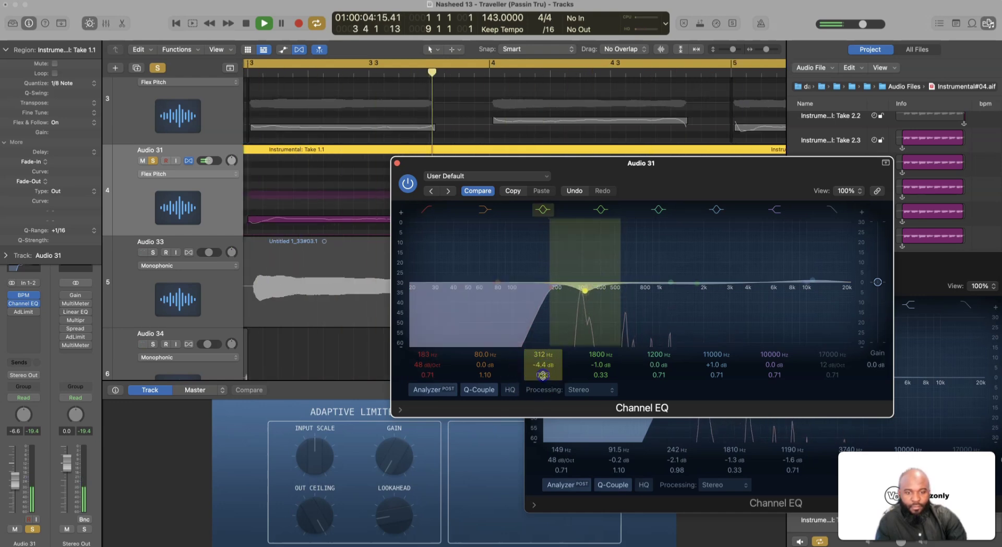
left_click(593, 324)
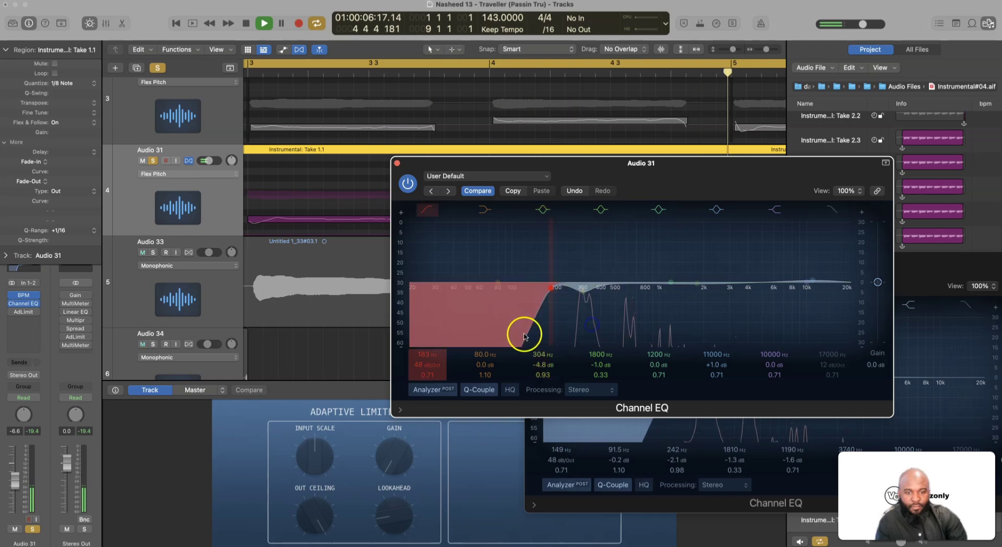
Set the low cut to 199 Hz, the 1800 Hz bell to 1740 Hz, -2.6 dB, and the high bell to 10900 Hz, -0.2 dB.
left_click_drag(523, 330, 538, 335)
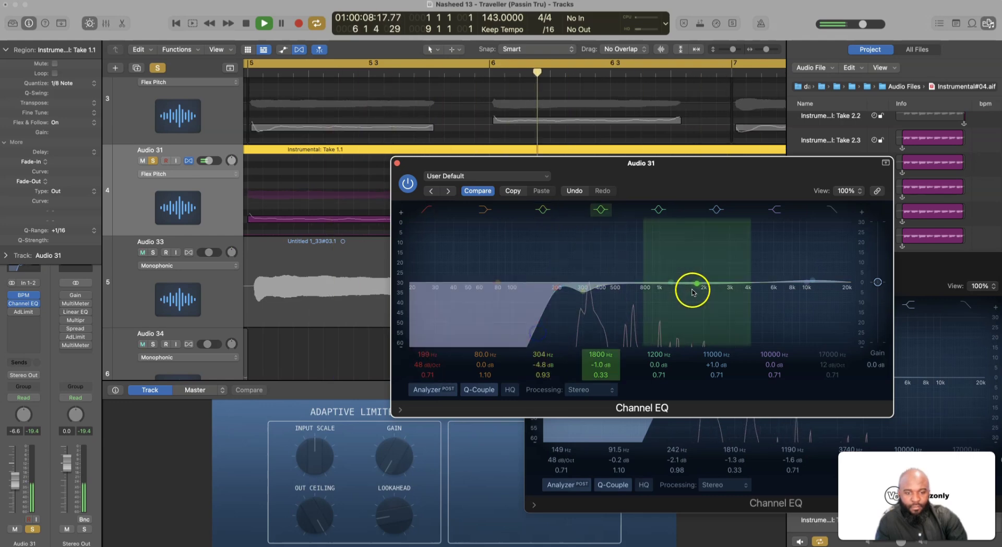
left_click_drag(691, 290, 689, 272)
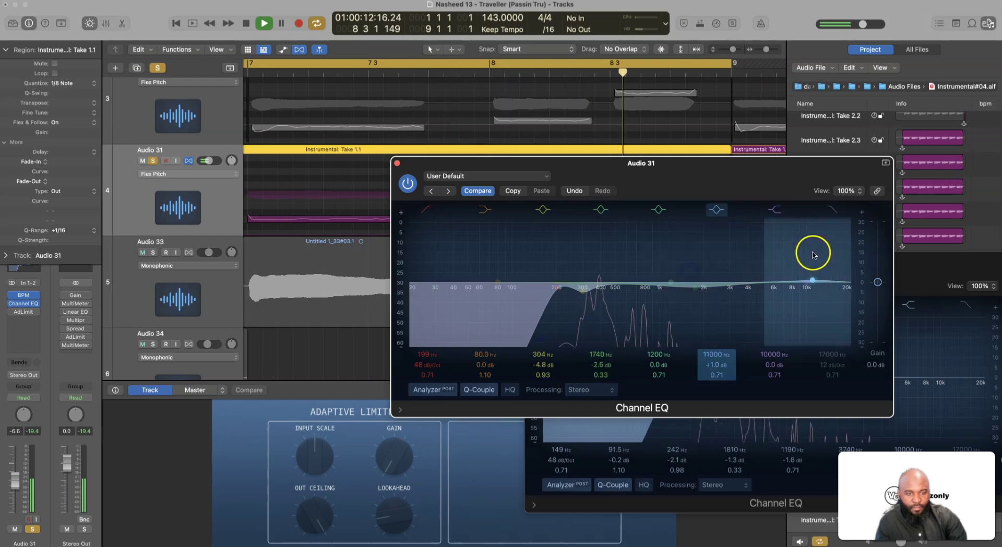
left_click_drag(814, 255, 809, 286)
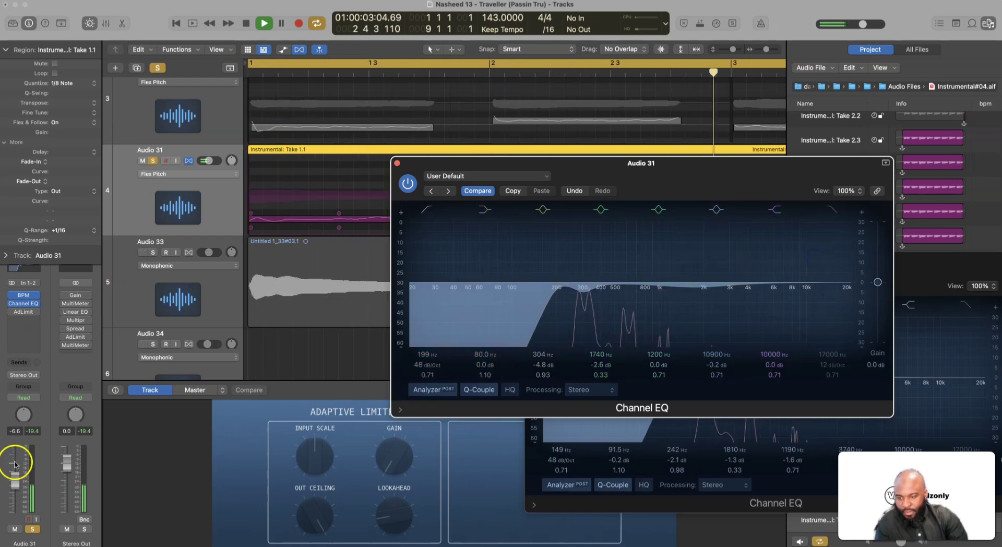
Lower Audio 31's channel volume to -8.4 dB and stop playback.
left_click_drag(16, 482, 15, 487)
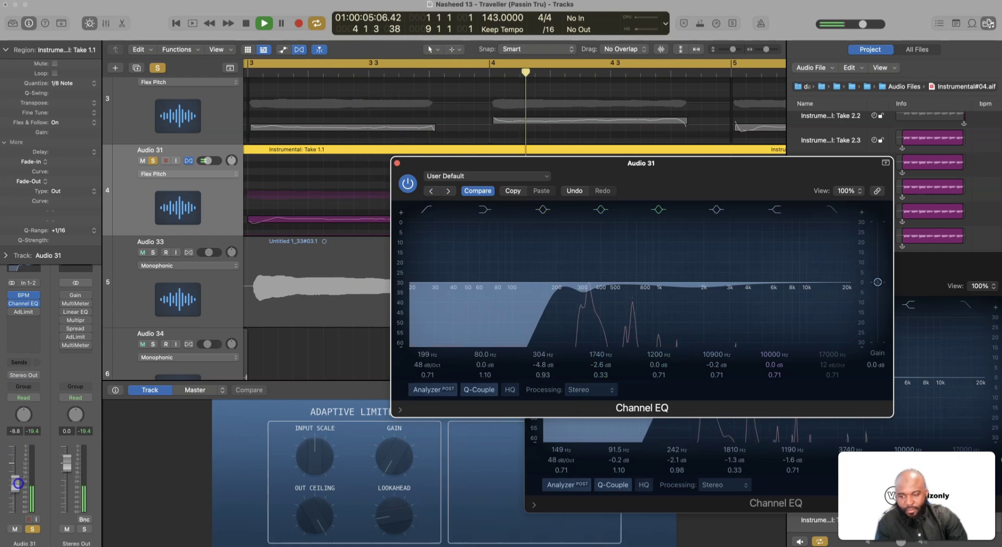
left_click(186, 261)
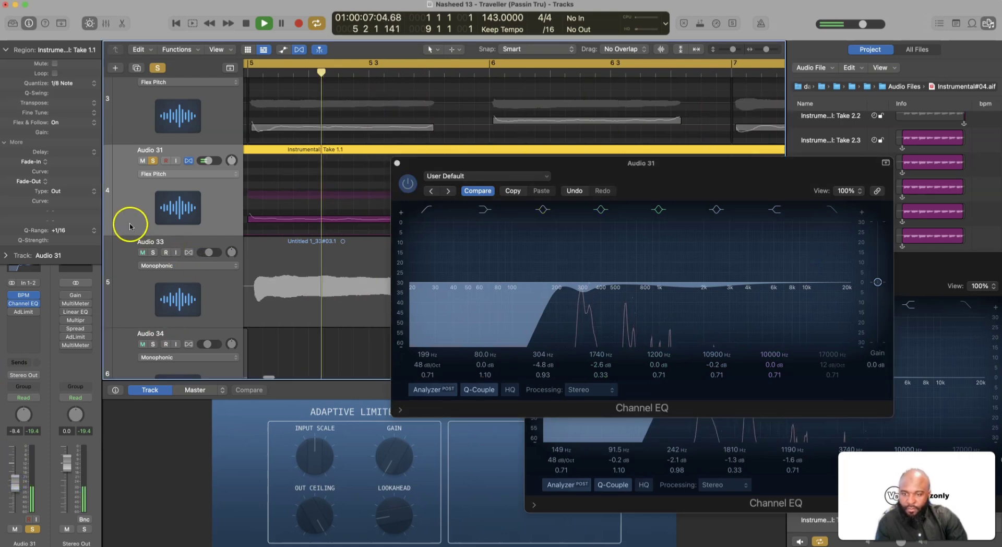
key("space")
Replace Audio 31's Adaptive Limiter with a stereo Space Designer and lower its volume envelope's end level to 19% during playback.
left_click(26, 304)
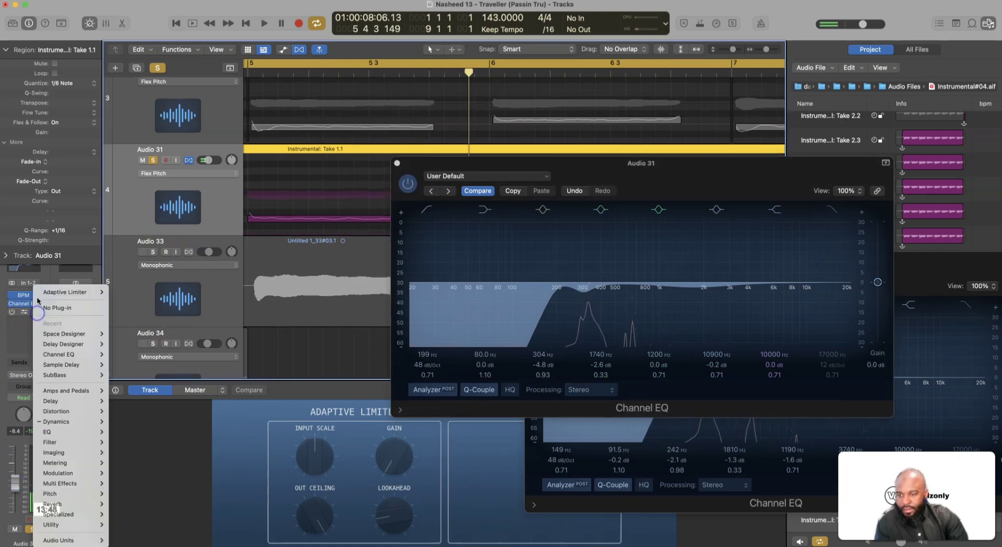
mouse_move(78, 334)
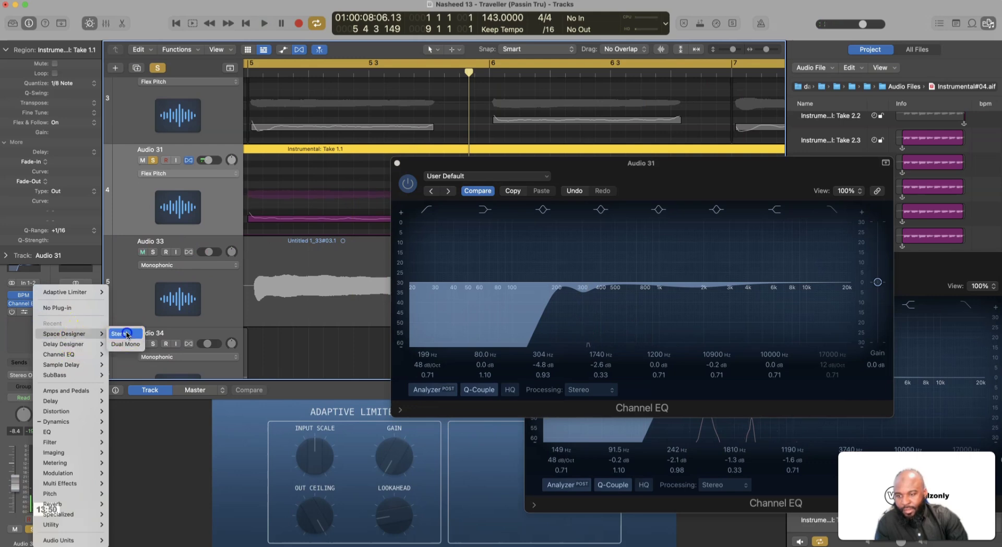
left_click(126, 334)
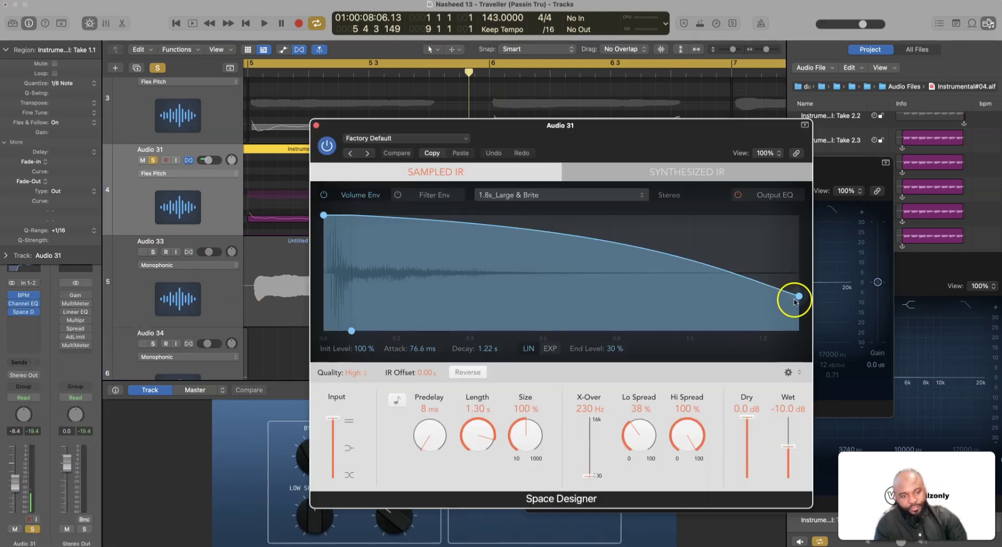
key("space")
left_click_drag(798, 297, 797, 311)
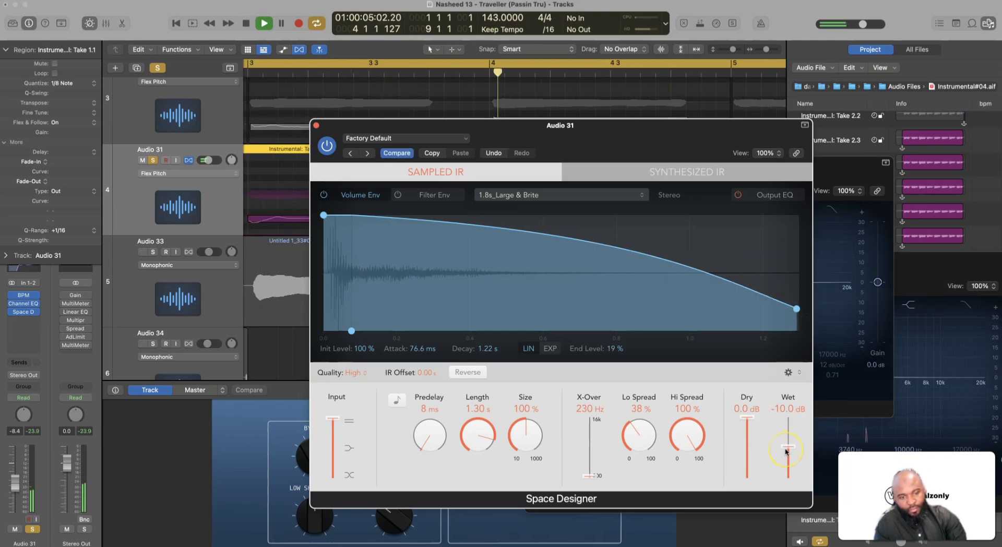
Enable the low shelf in Space Designer's output EQ and set it to 150 Hz, -23.5 dB with a Q of 1.00.
left_click(746, 196)
left_click(428, 215)
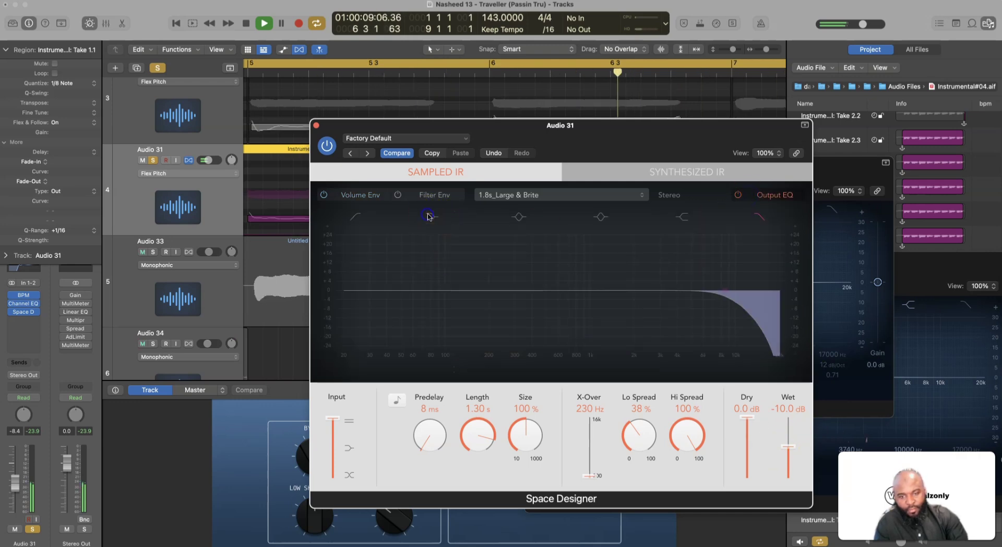
left_click(431, 217)
left_click_drag(485, 289, 465, 396)
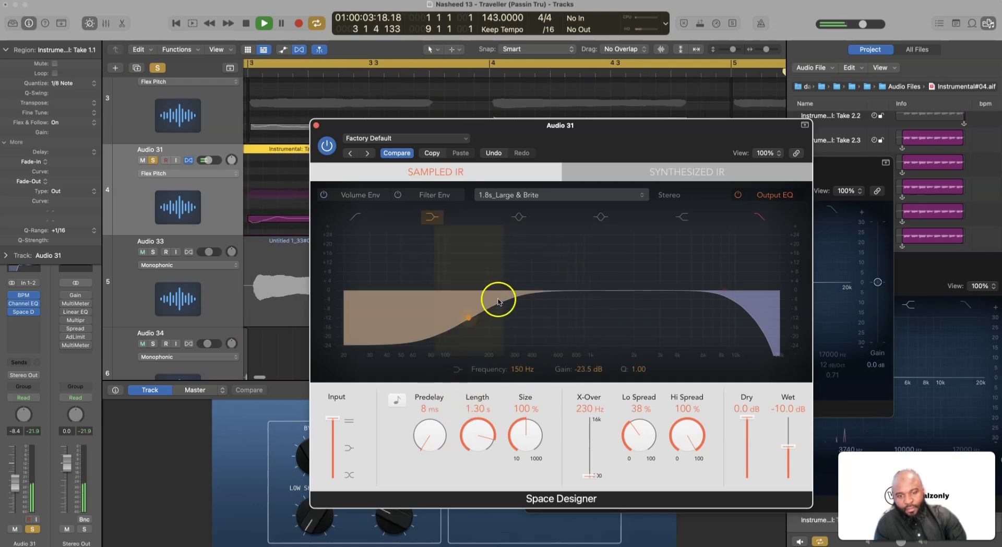
left_click_drag(497, 301, 491, 302)
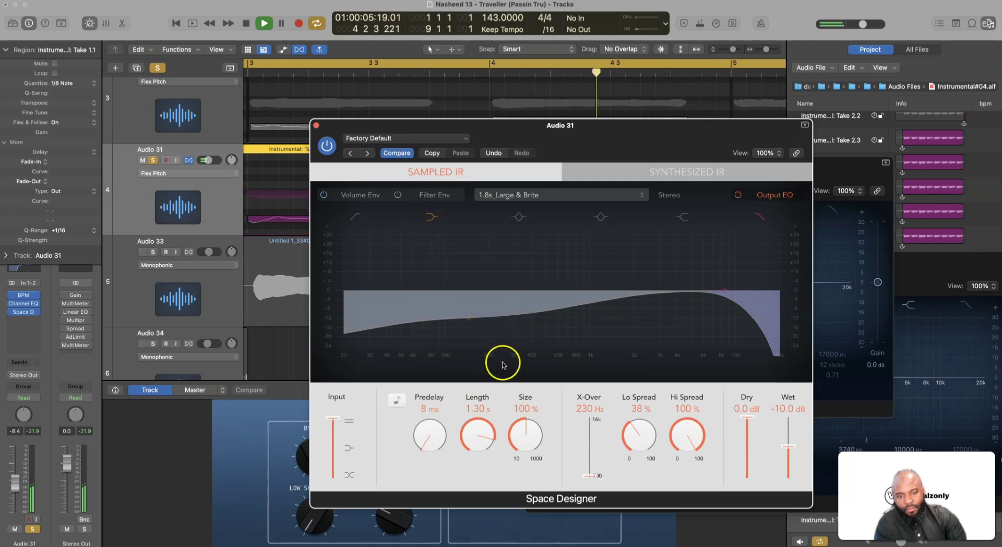
left_click_drag(468, 321, 468, 321)
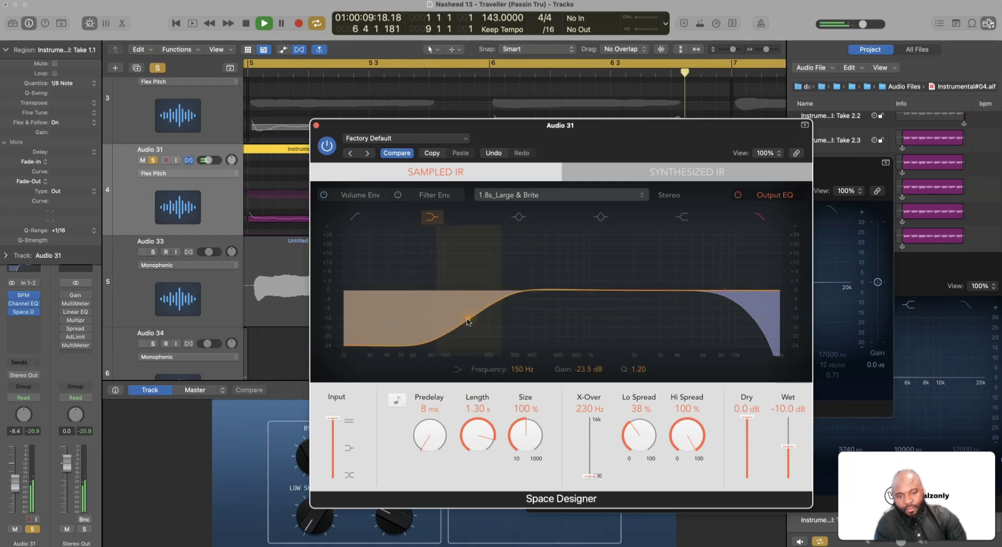
scroll(468, 321, "down", 1)
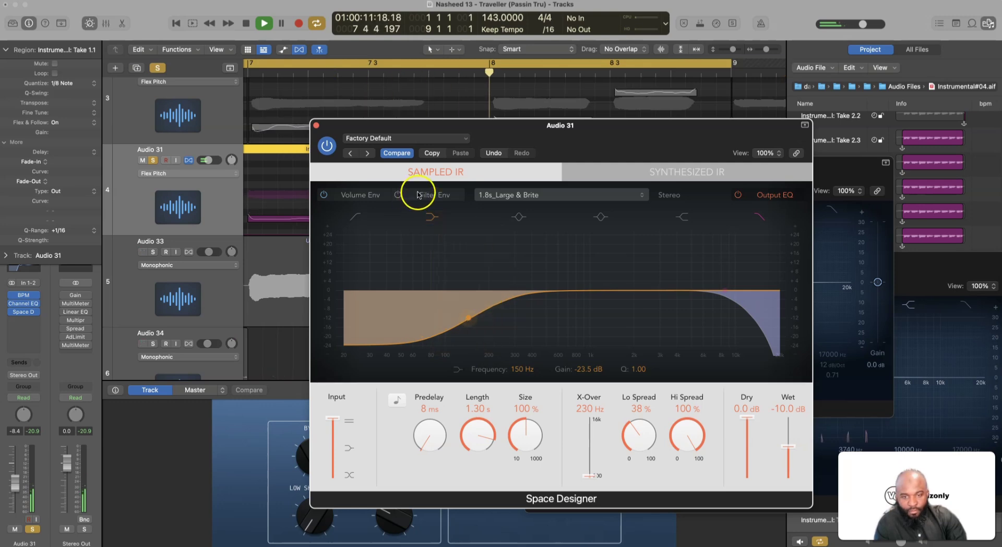
Add a shallow midrange cut with the output EQ's first bell band, closing Audio 31's Space Designer and Channel EQ windows.
left_click(519, 216)
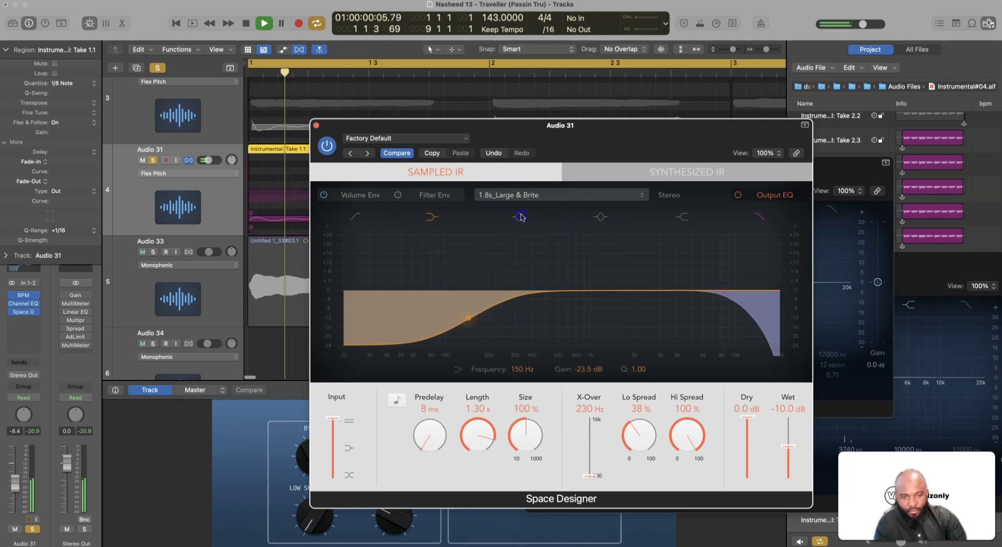
left_click_drag(551, 268, 616, 286)
left_click_drag(801, 381, 684, 330)
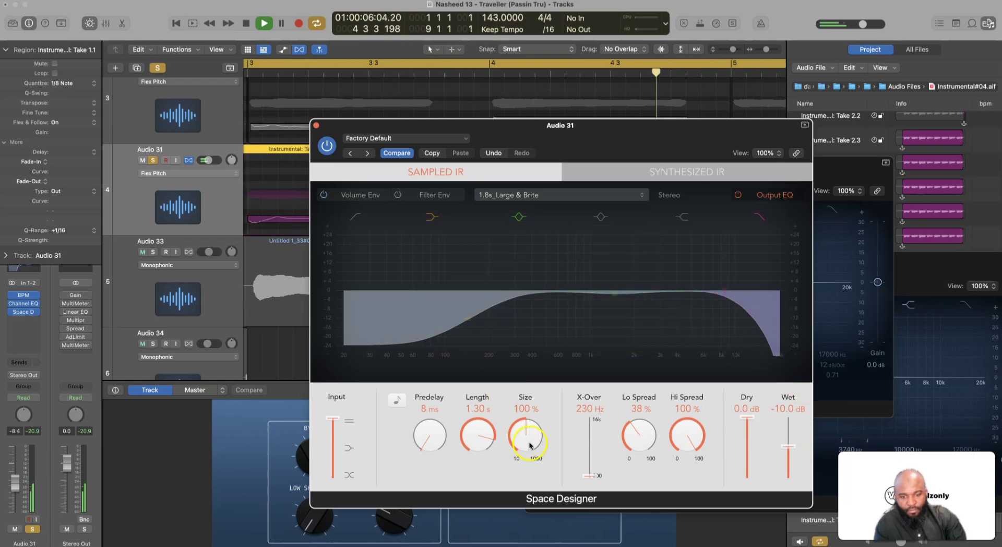
left_click(316, 125)
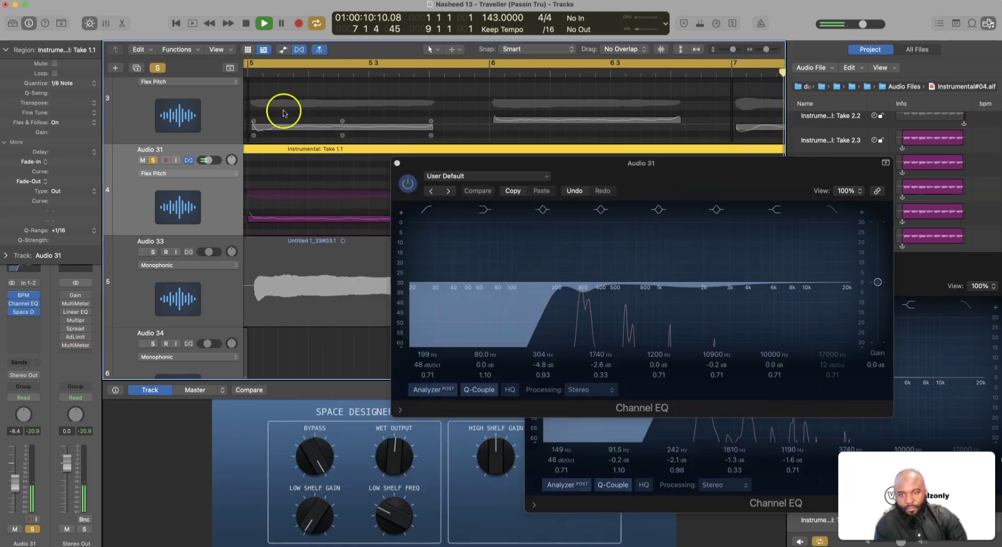
left_click(398, 163)
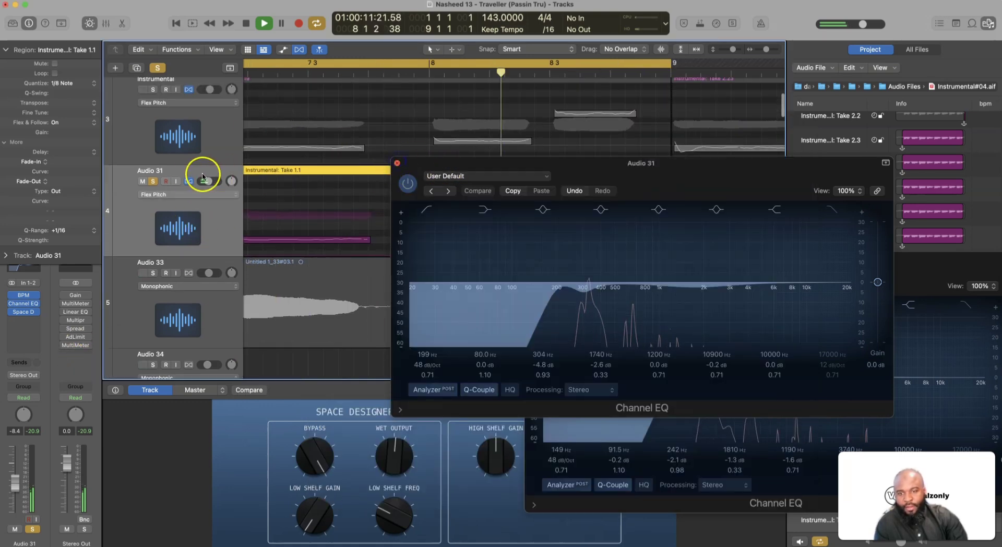
Solo the third Instrumental track together with Audio 31 while playback continues.
scroll(206, 173, "up", 3)
scroll(205, 173, "left", 5)
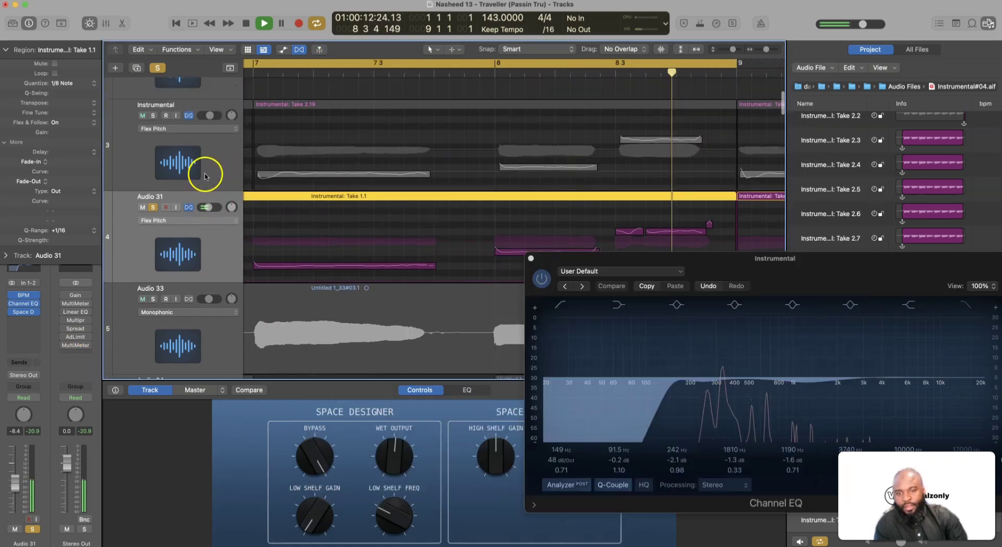
left_click(151, 117)
scroll(155, 123, "up", 5)
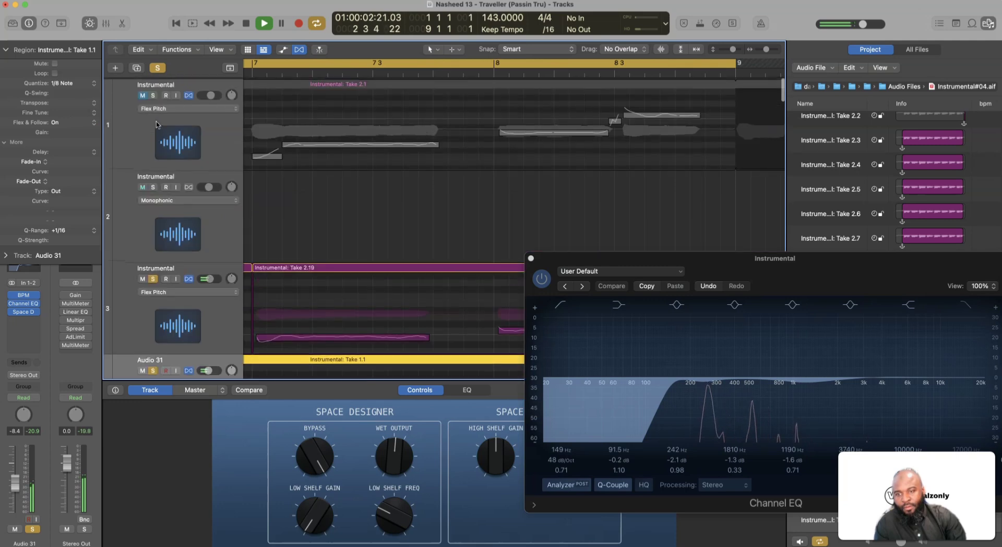
Lower Audio 31's volume fader to -11.4 dB while it plays with the third Instrumental track.
scroll(157, 124, "down", 3)
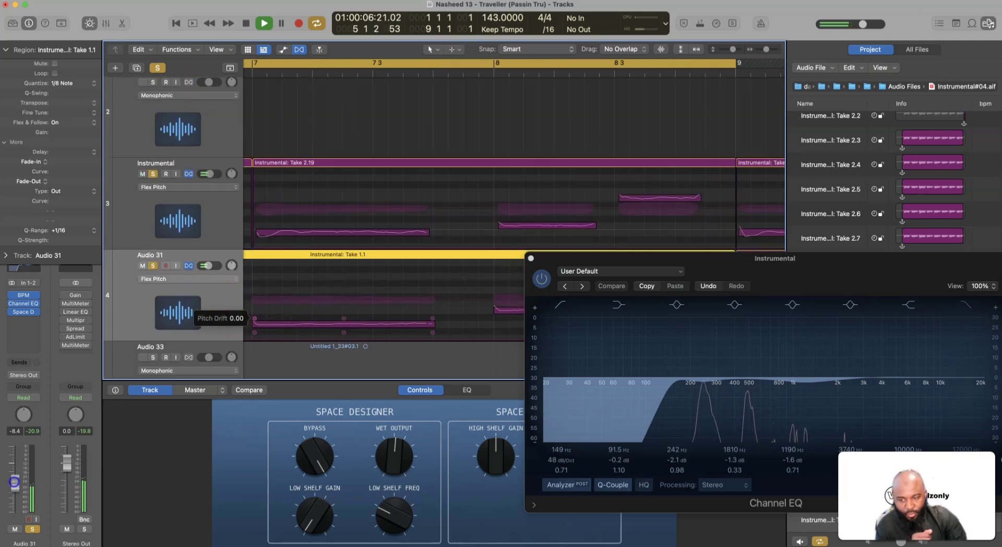
left_click_drag(14, 481, 15, 486)
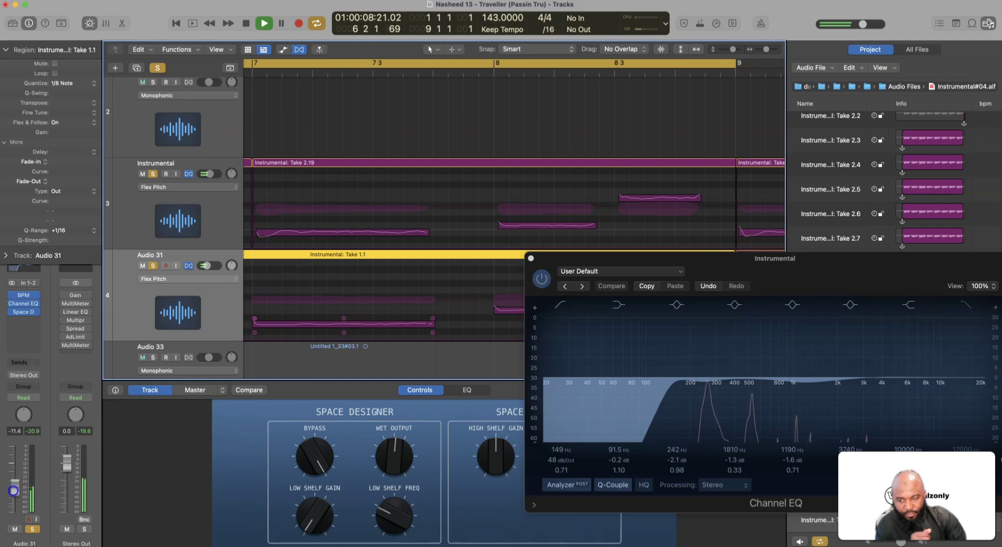
left_click_drag(14, 489, 14, 489)
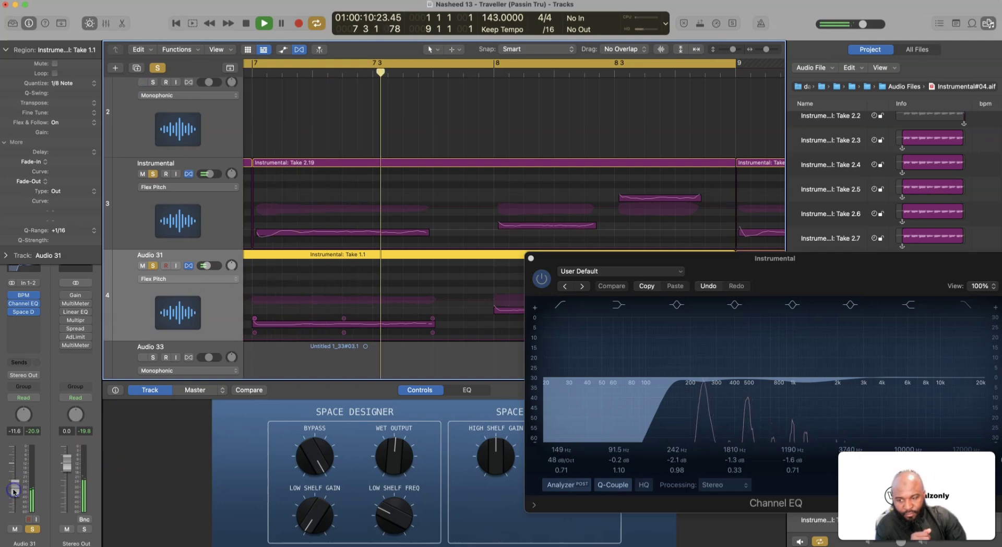
Solo the first and second Instrumental tracks together with the third Instrumental track and Audio 31.
left_click(153, 82)
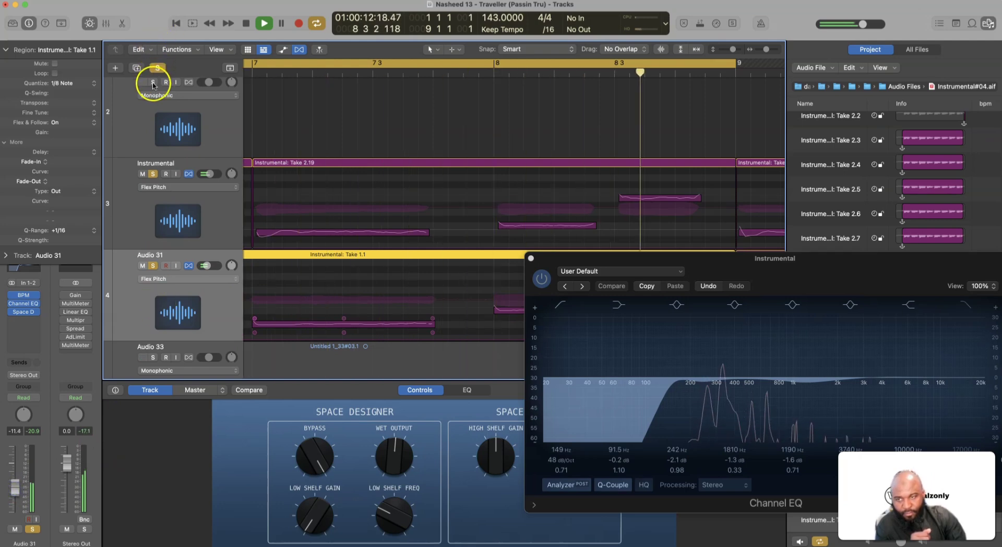
scroll(159, 104, "up", 5)
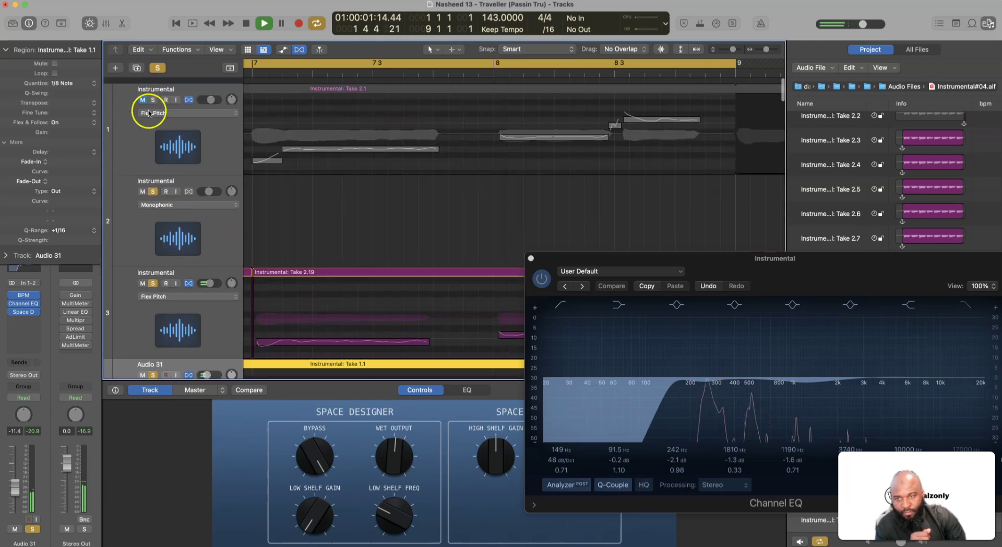
left_click(153, 94)
Delete the empty second Instrumental track between the two Flex Pitch tracks.
left_click(163, 220)
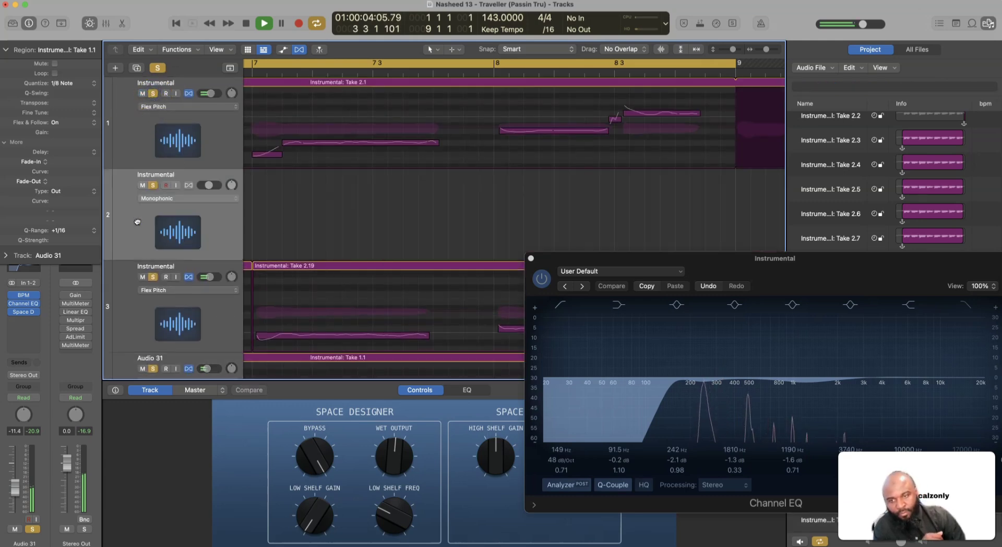
left_click(646, 202)
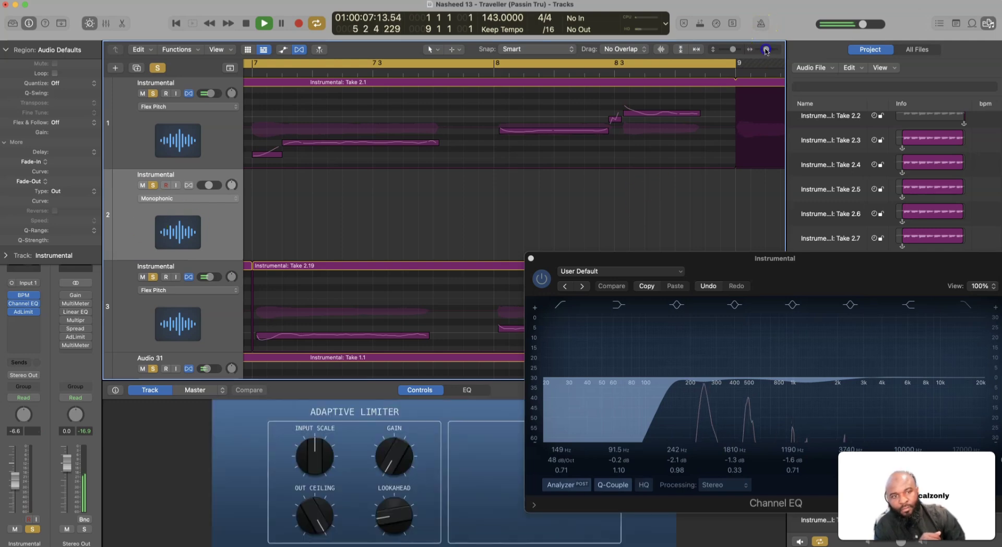
left_click_drag(766, 49, 775, 49)
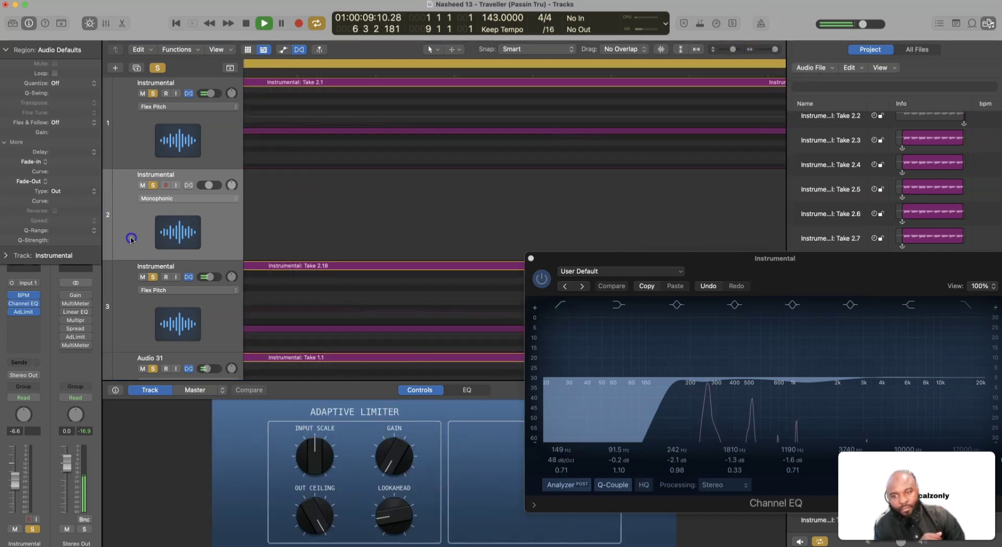
left_click(131, 239)
key("super+BackSpace")
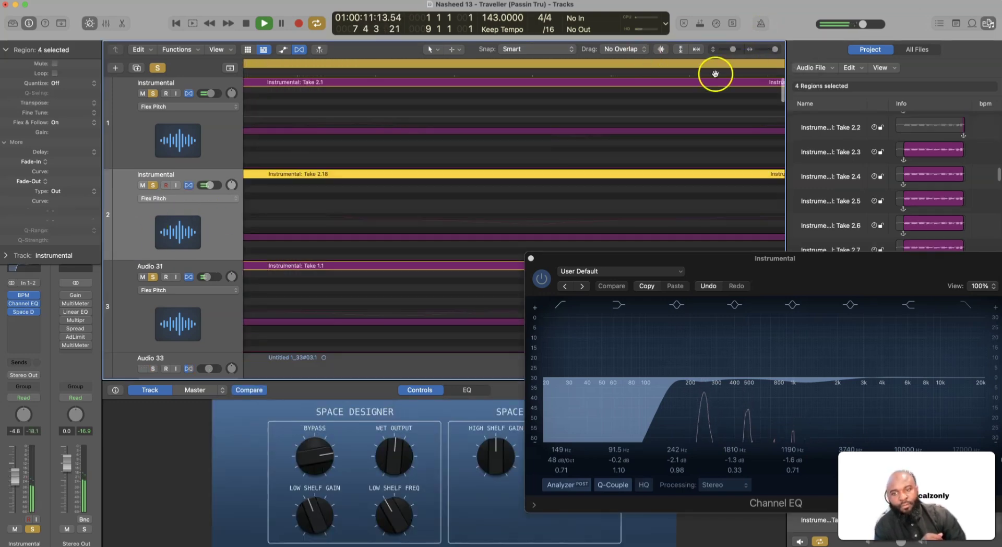
Solo Audio 33, remove the solo from the three tracks above it, and restart playback.
left_click(767, 49)
left_click_drag(733, 49, 762, 53)
scroll(621, 85, "left", 10)
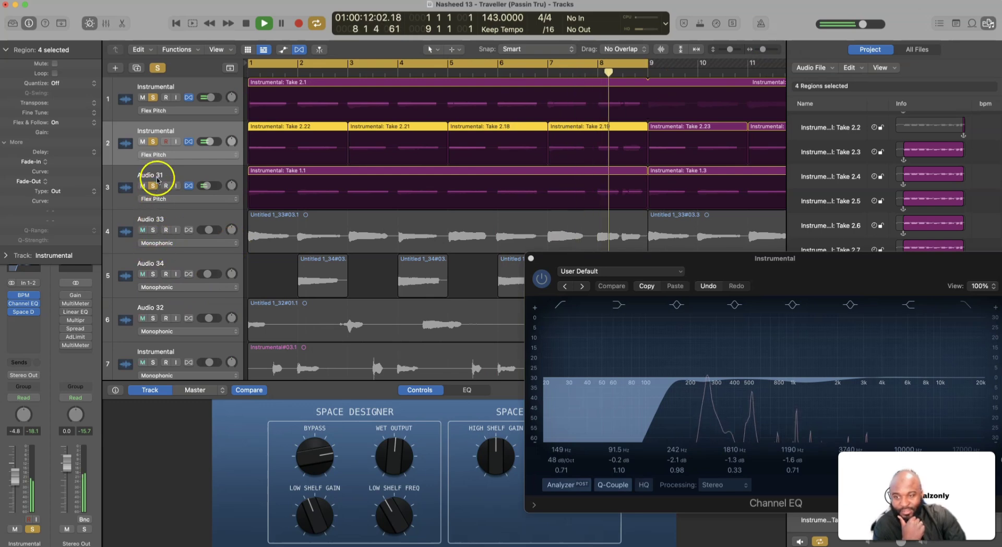
key("space")
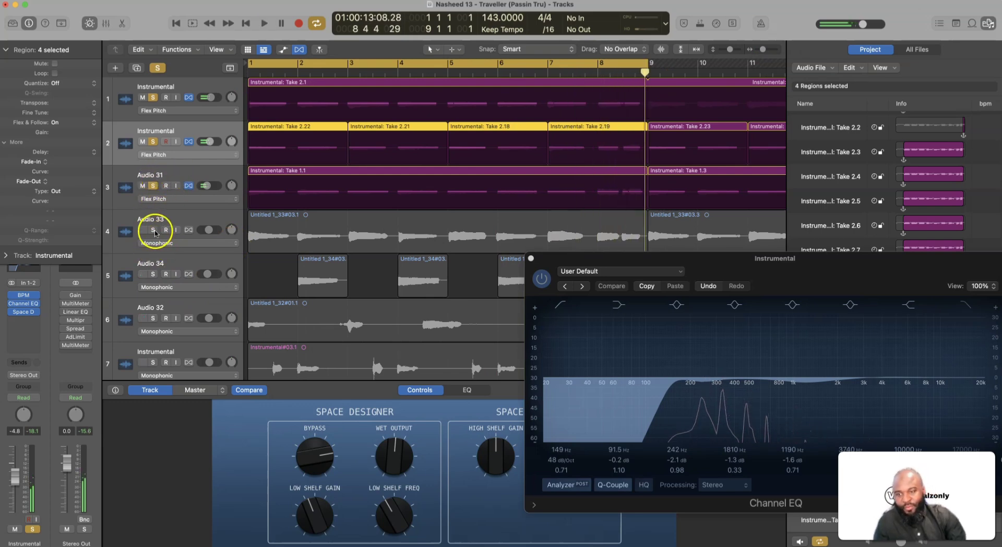
left_click(153, 231)
left_click(166, 201)
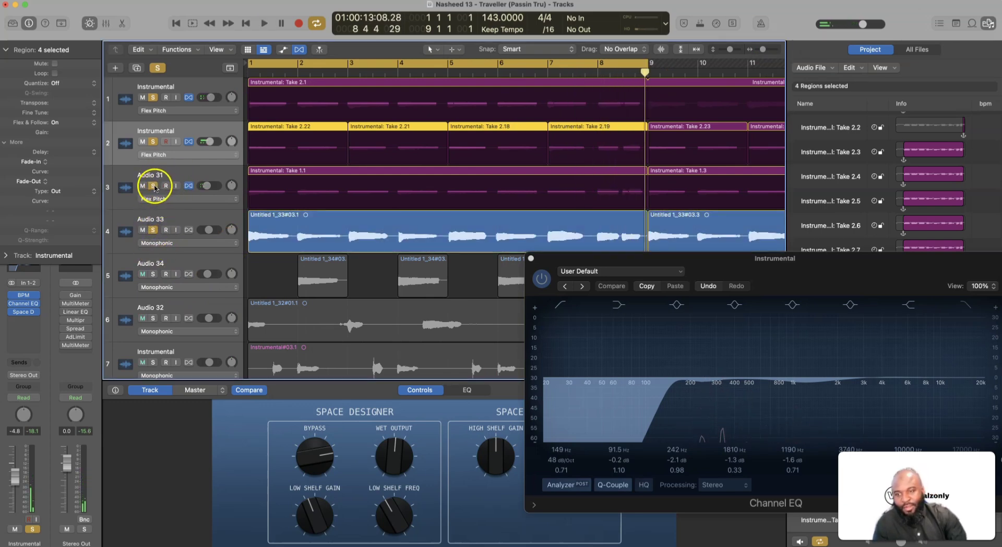
left_click_drag(153, 185, 151, 96)
key("space")
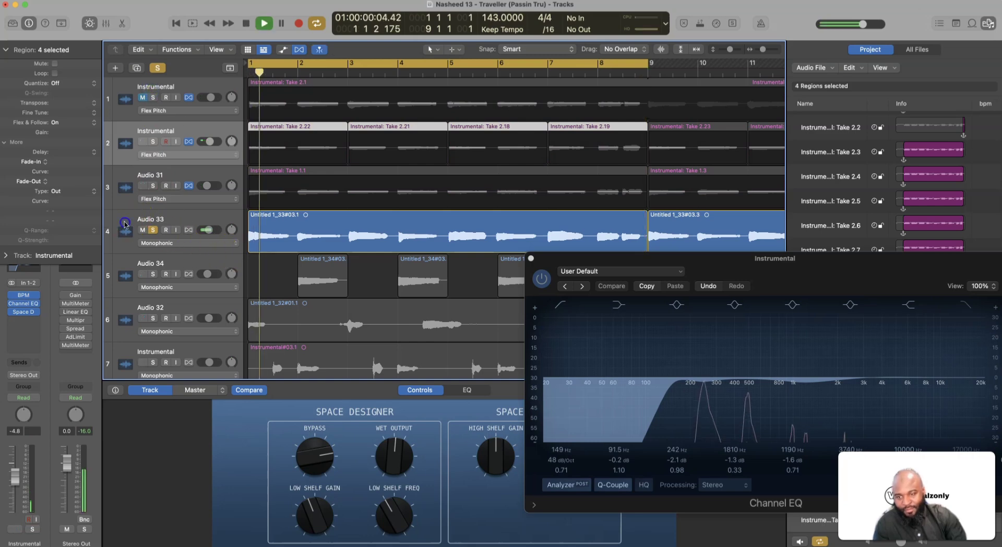
Enable Flex on Audio 33 with the Flex Pitch algorithm, select all of its regions and stop playback.
left_click(347, 225)
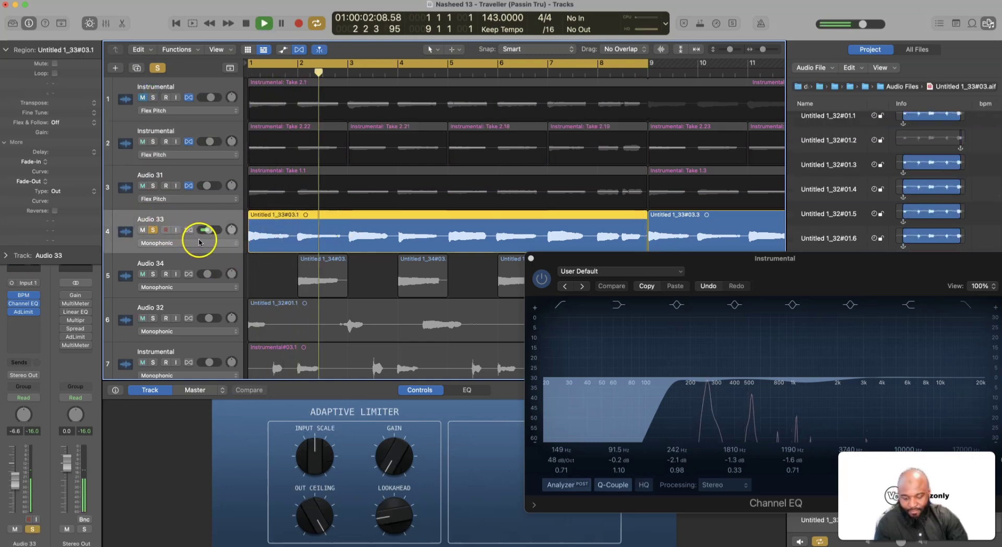
key("super+f")
key("super+f")
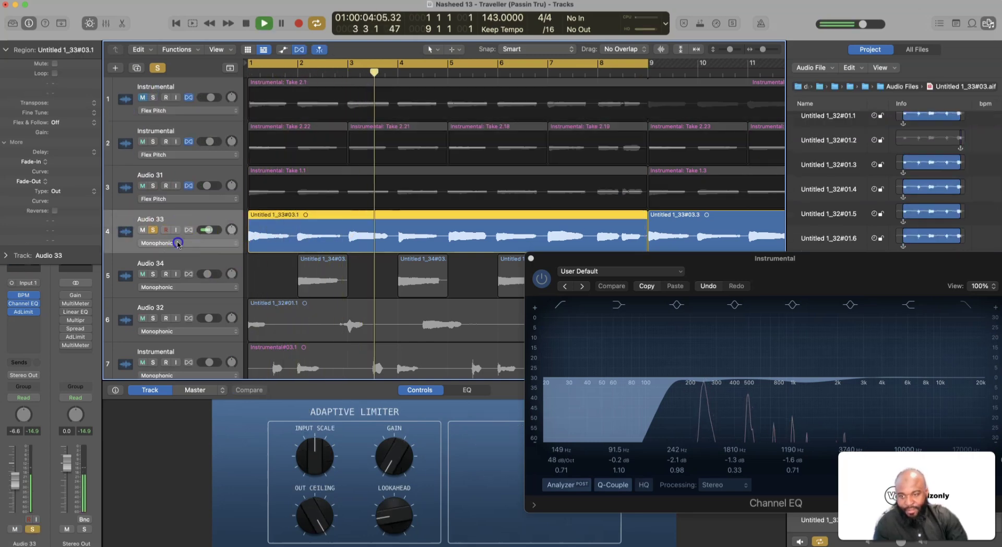
left_click(183, 243)
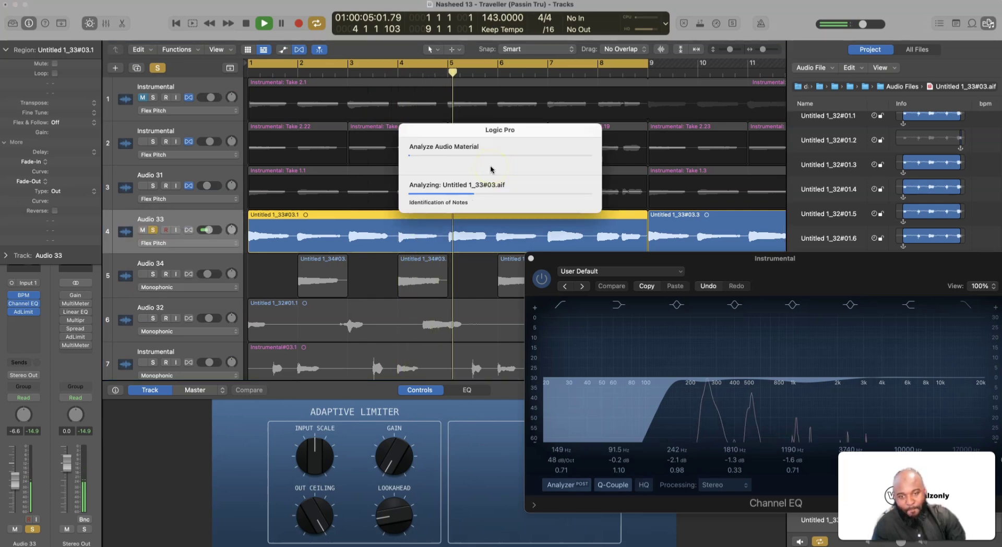
key("super+a")
key("space")
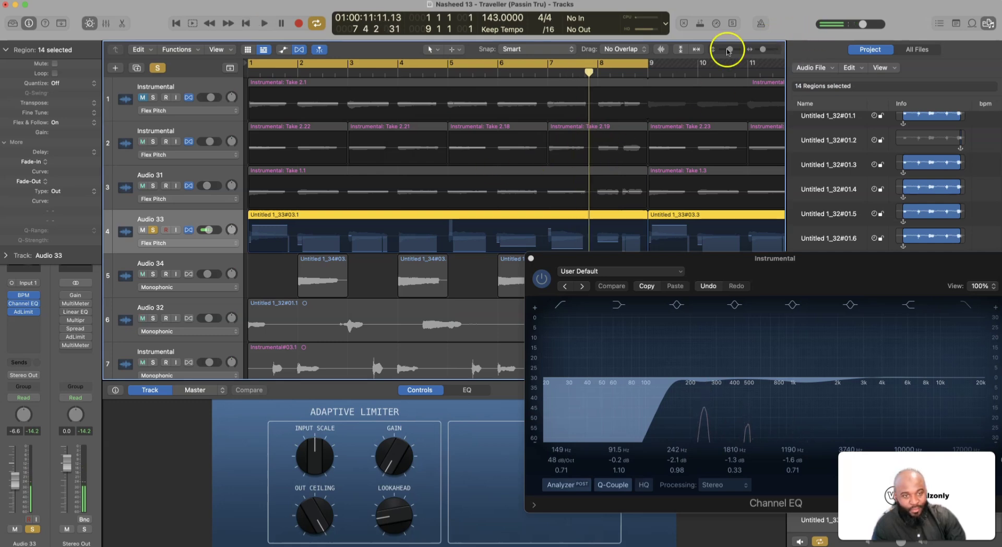
Listen to the start of Audio 33 and set all of its Flex Pitch notes to perfect pitch.
left_click_drag(729, 51, 765, 50)
scroll(698, 137, "left", 6)
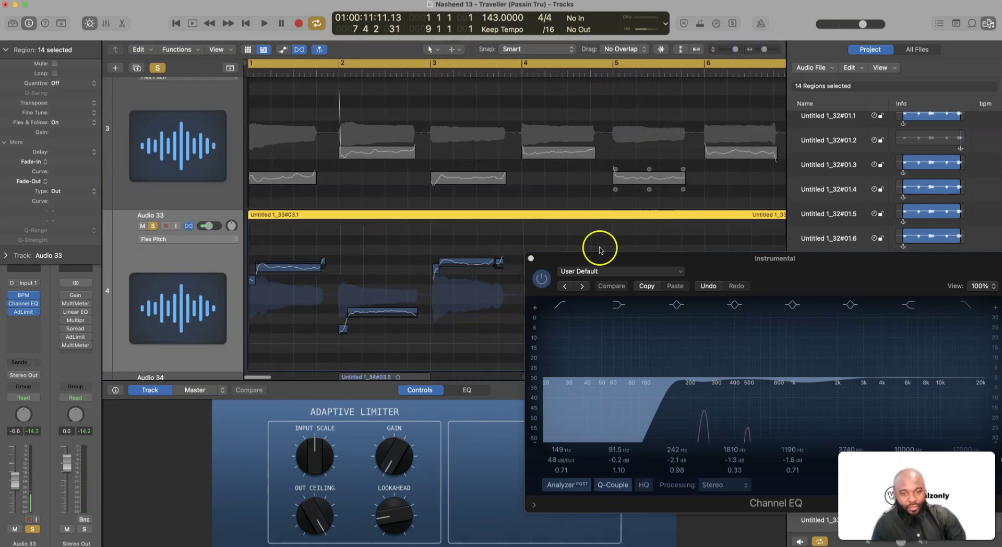
left_click_drag(606, 260, 609, 353)
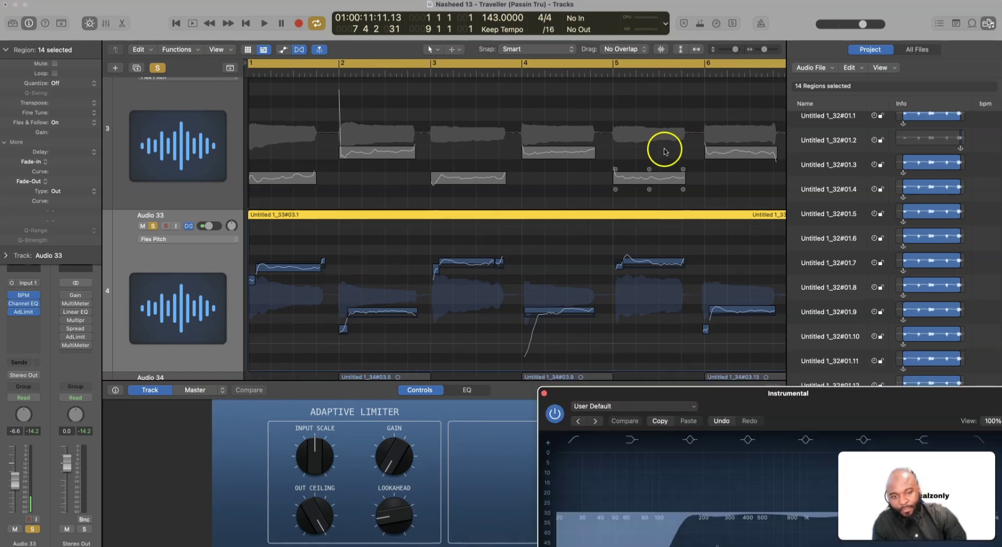
left_click_drag(762, 50, 766, 50)
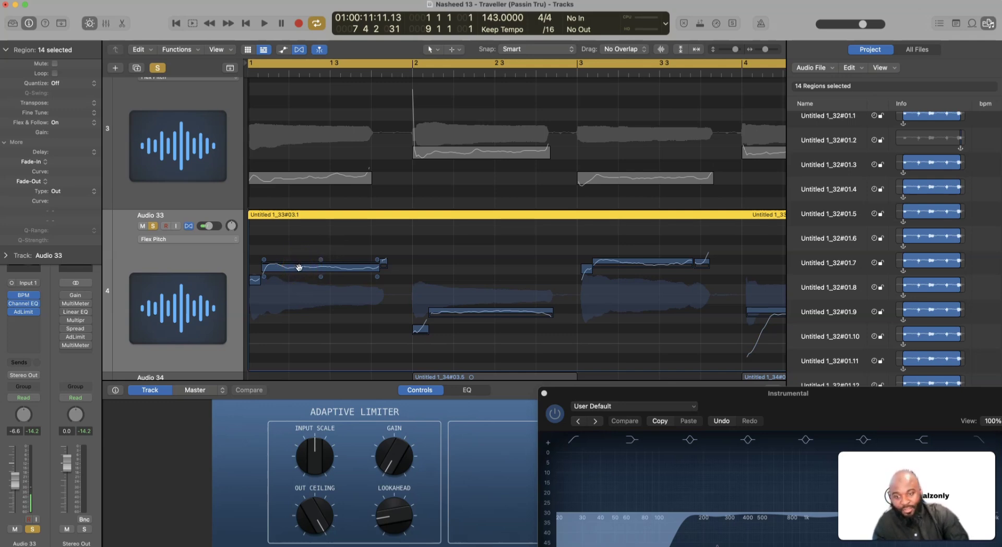
key("space")
key("space")
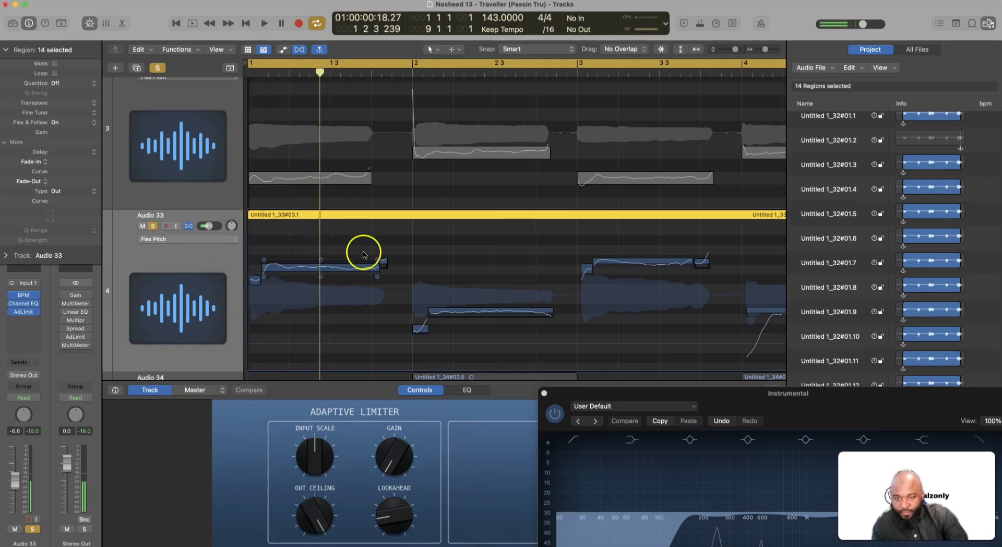
right_click(400, 246)
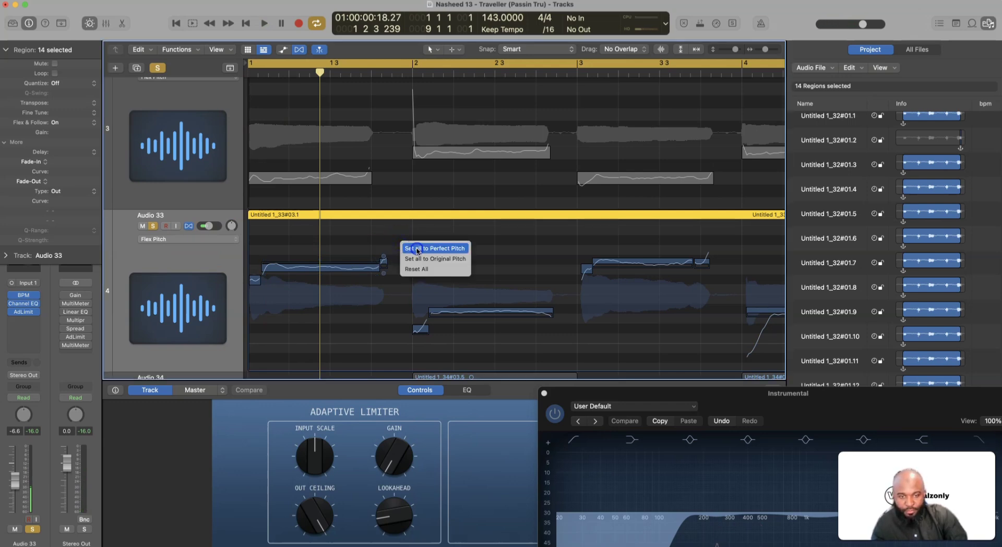
left_click(417, 248)
left_click(414, 254)
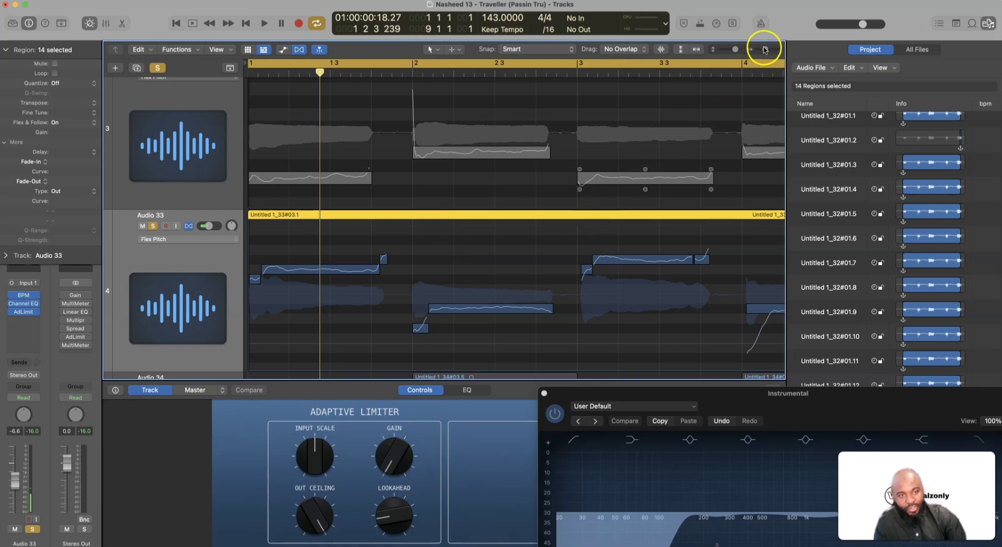
Lower the short ending note in bar 1 and the long note in bar 2 of Audio 33 by one semitone each.
left_click_drag(764, 50, 767, 50)
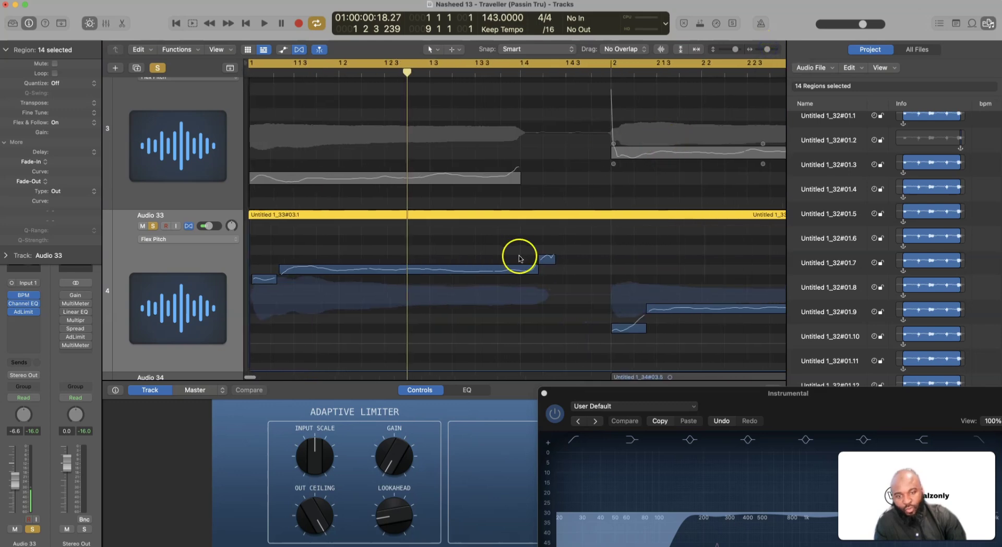
left_click_drag(547, 261, 545, 267)
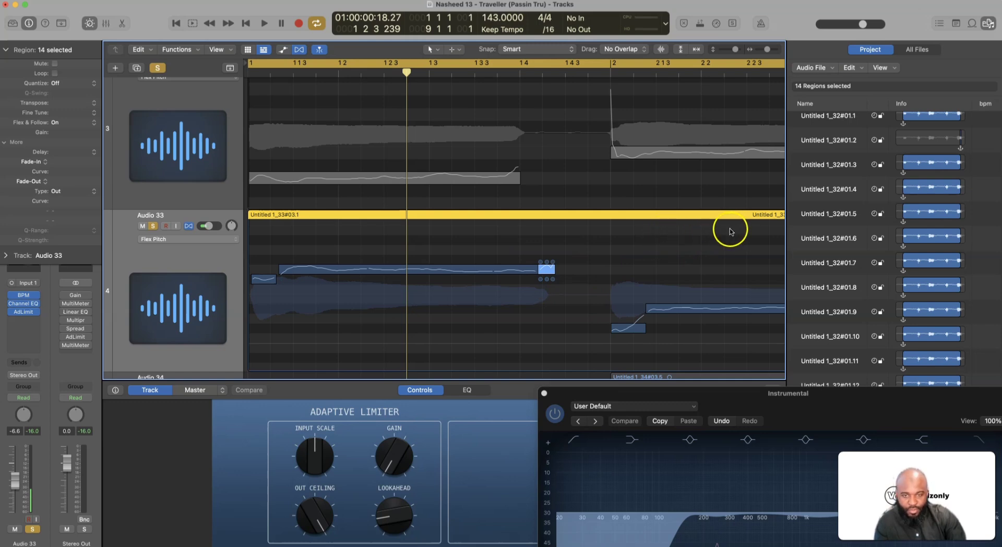
key("space")
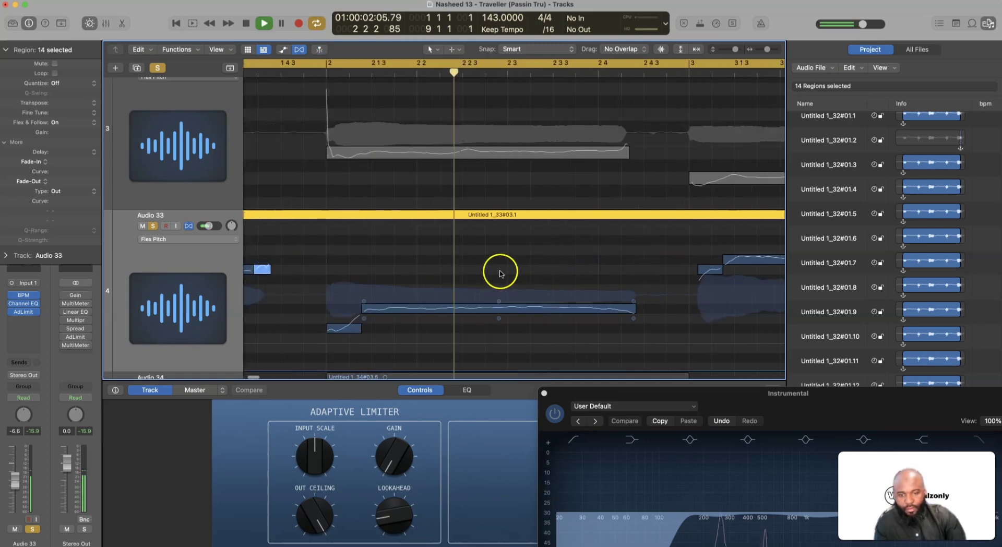
key("space")
left_click(372, 310)
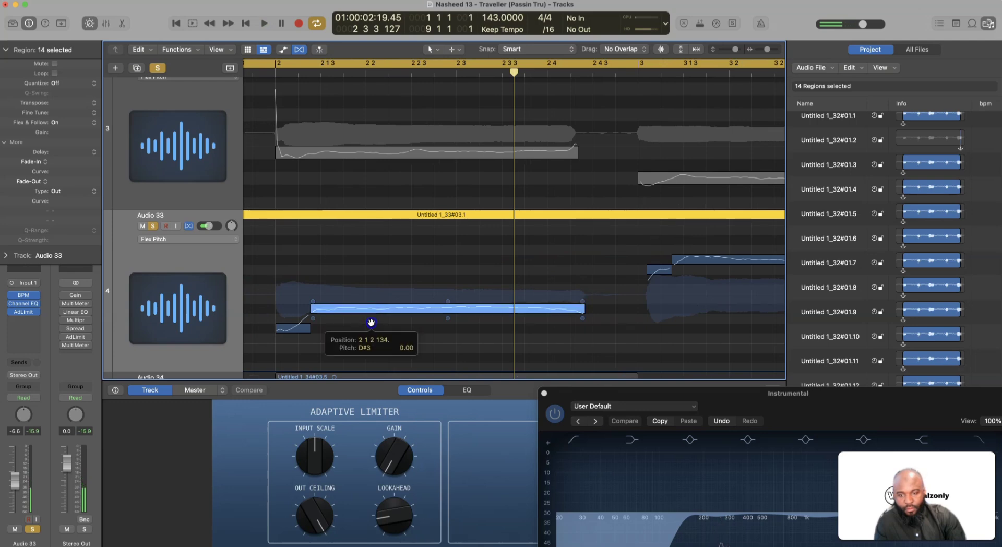
left_click_drag(372, 311, 392, 318)
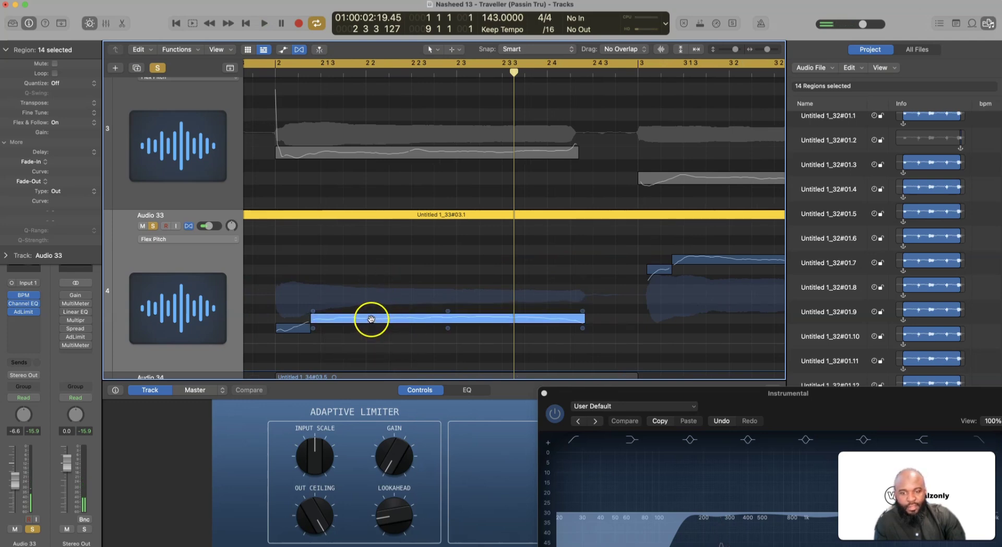
Audition bars 2 and 3, then move Audio 33's three bar 3 notes down one semitone and earlier, with the first starting at 3 1 1 4.
scroll(373, 319, "left", 10)
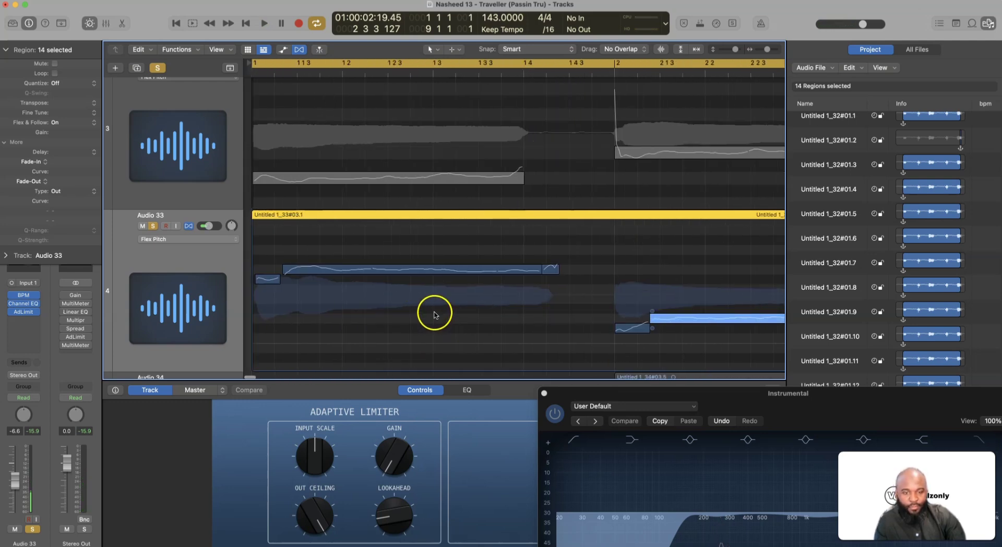
scroll(434, 315, "right", 8)
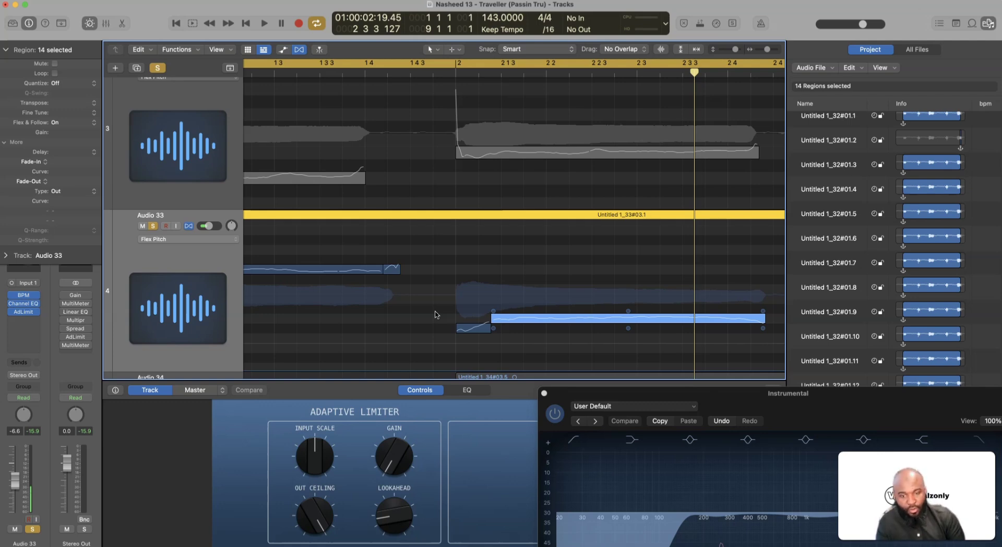
scroll(511, 293, "left", 5)
left_click(511, 281)
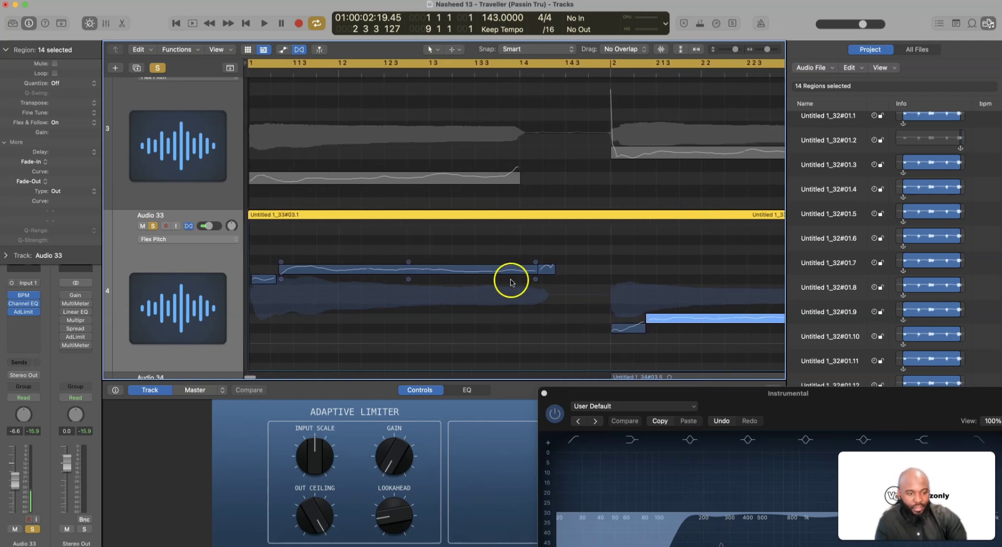
scroll(511, 281, "right", 3)
key("space")
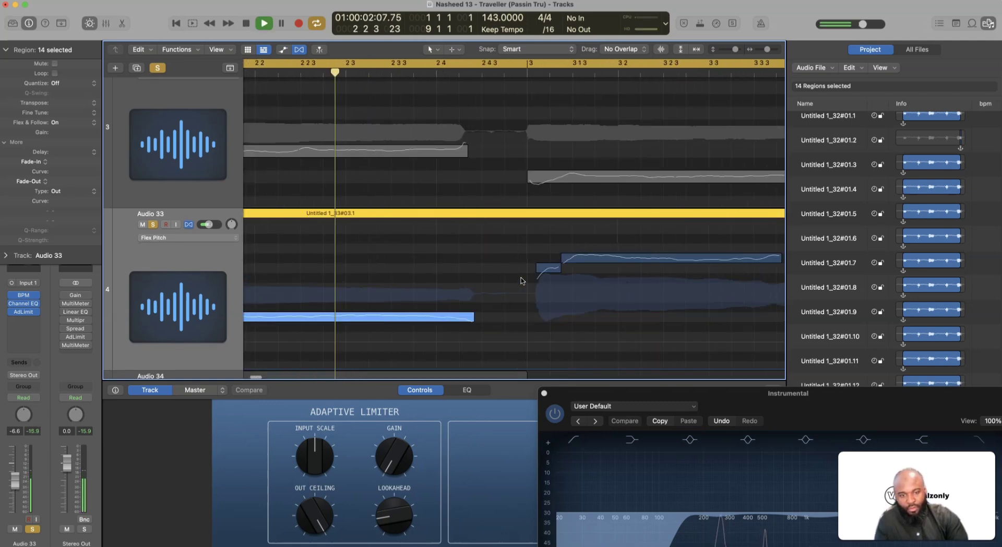
left_click(516, 277)
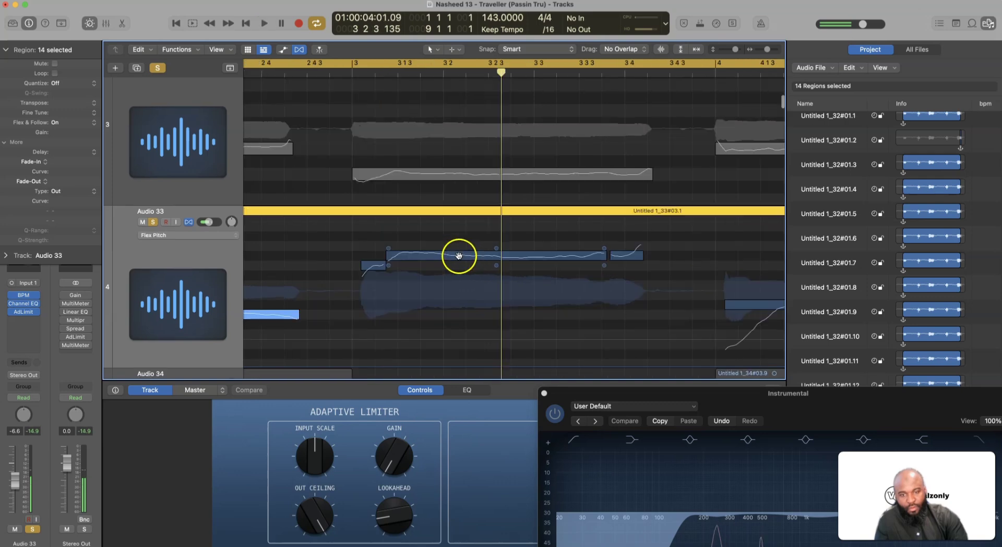
key("space")
left_click(391, 268)
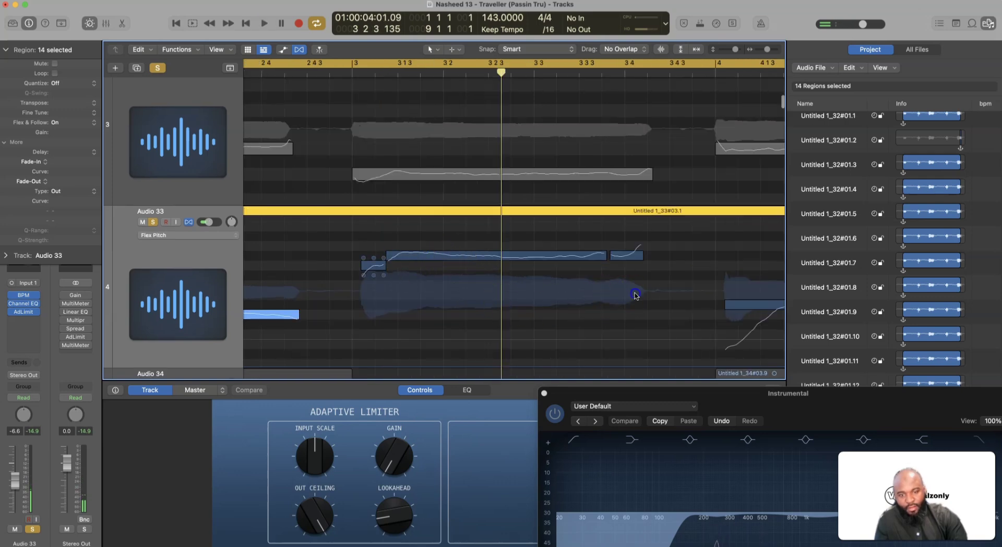
left_click_drag(633, 291, 366, 276)
left_click(372, 275)
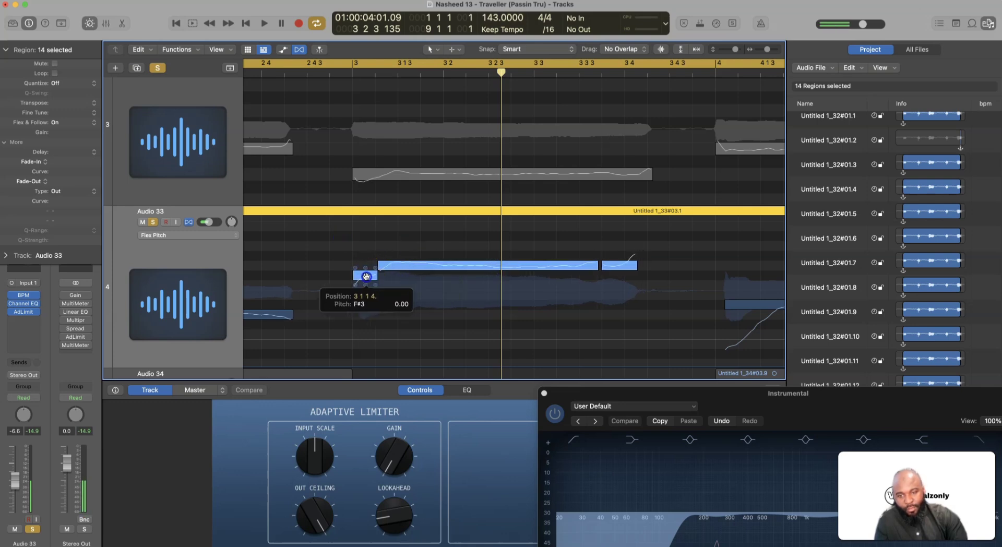
Listen back to the corrected bars up to bar 4 and lower Audio 33's long bar 4 note by one semitone.
scroll(407, 273, "left", 10)
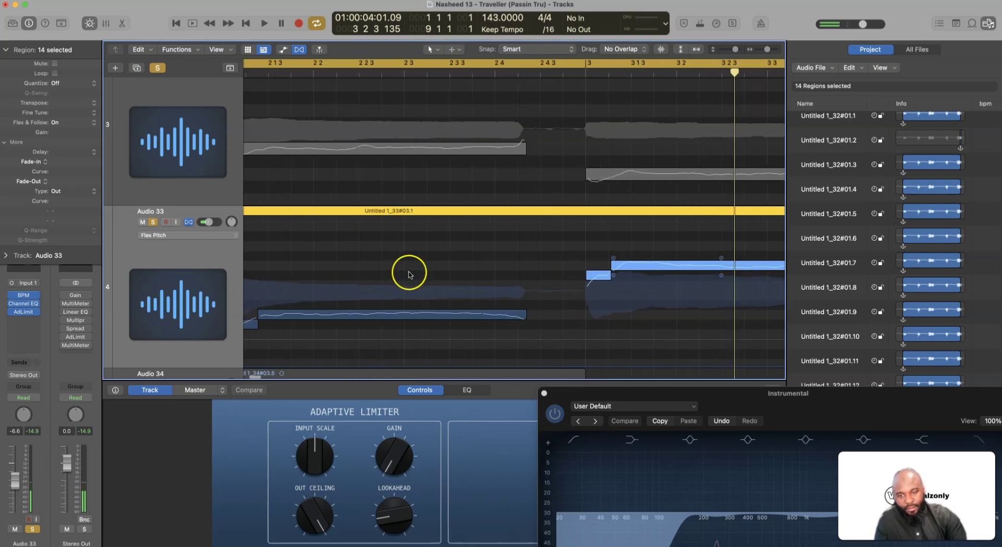
scroll(410, 275, "up", 1)
scroll(410, 275, "down", 1)
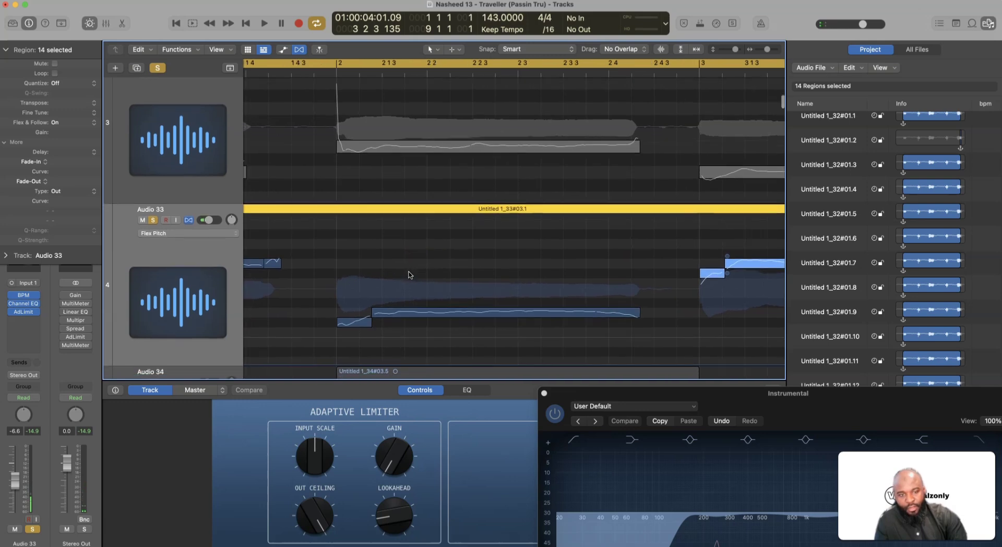
scroll(712, 287, "left", 5)
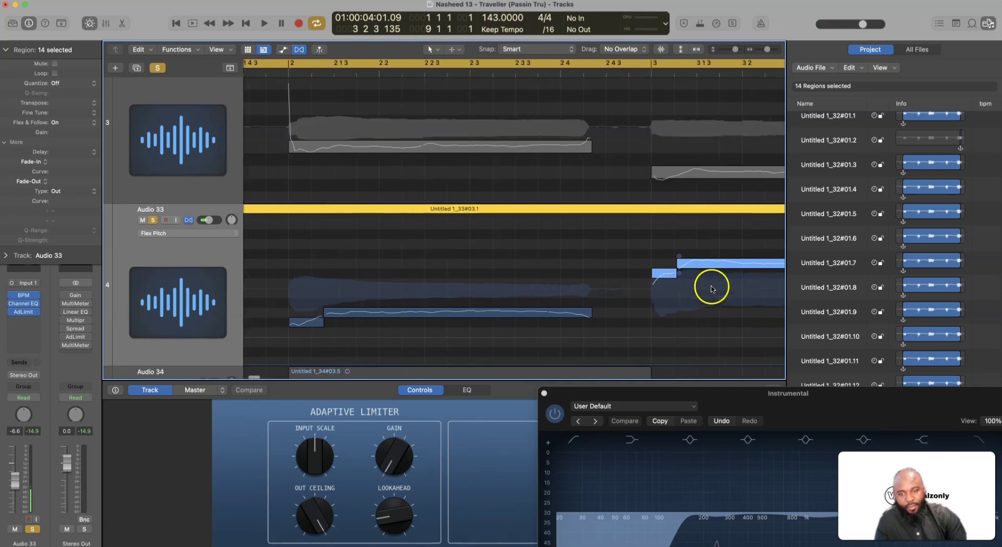
key("space")
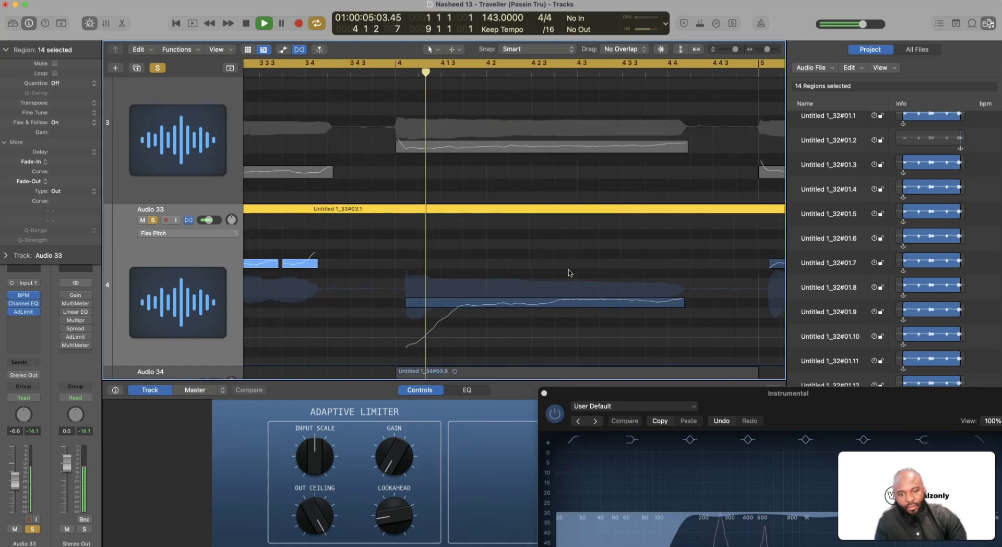
left_click(450, 283)
key("space")
left_click_drag(453, 304, 453, 319)
scroll(456, 320, "left", 10)
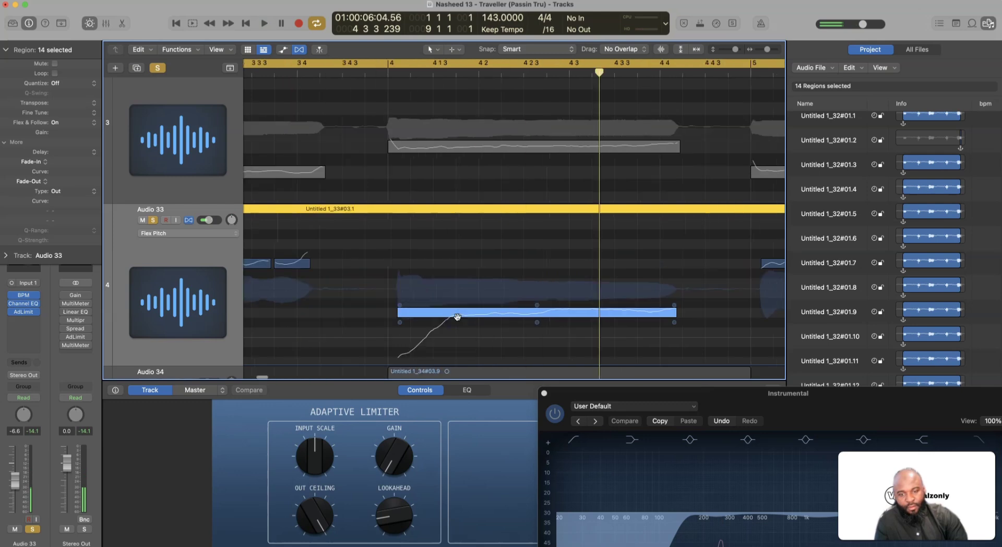
Select Audio 33's two bar 5 notes and lower them together by one semitone, putting the first on F#3.
scroll(365, 316, "right", 3)
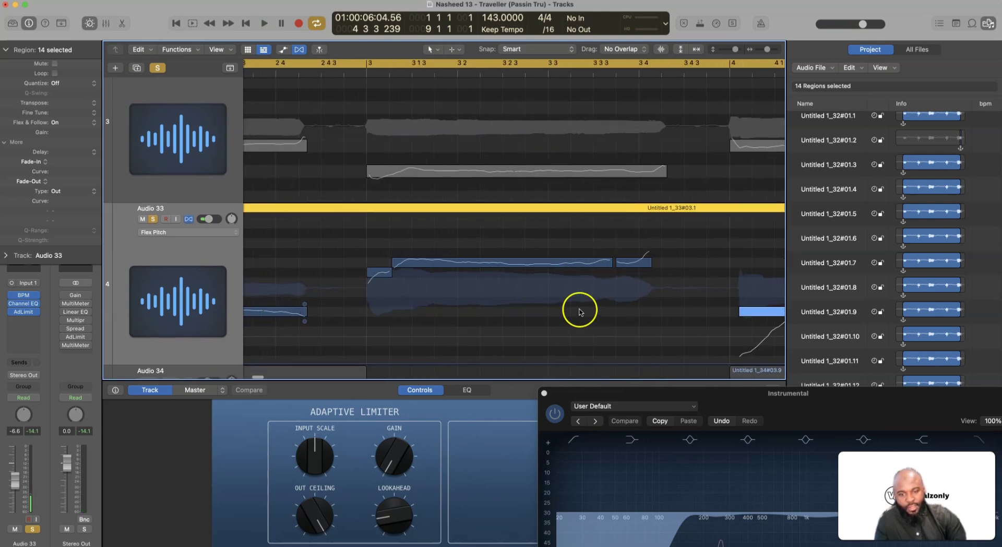
scroll(641, 303, "right", 15)
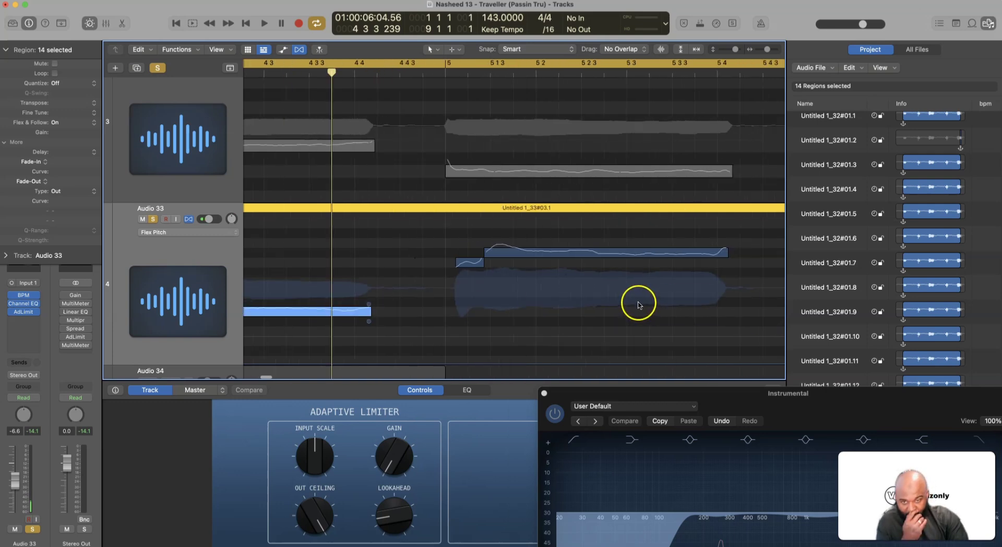
left_click_drag(597, 288, 416, 228)
scroll(528, 264, "left", 10)
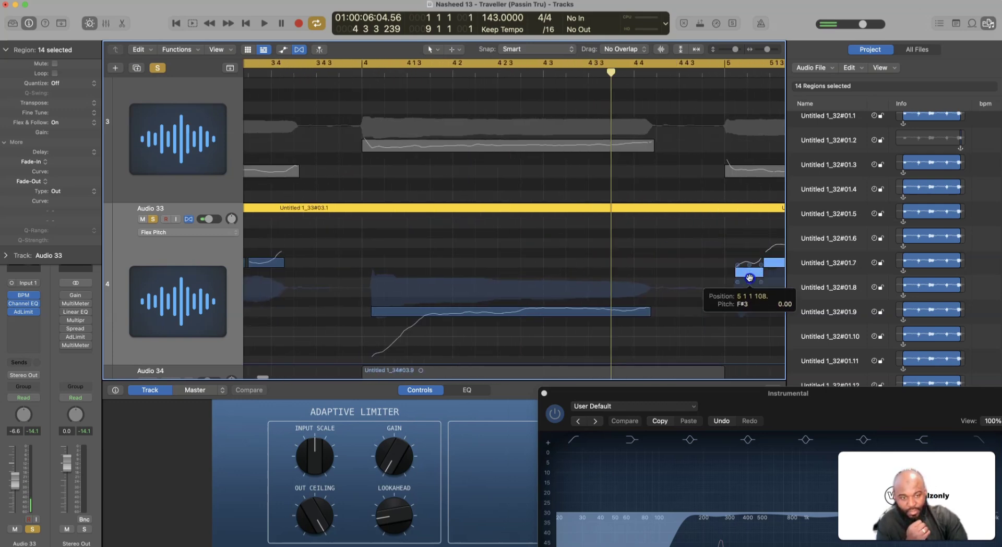
Select both bar 6 notes of Audio 33, the short one and the long one, and lower them by one semitone.
scroll(749, 274, "right", 20)
scroll(750, 274, "left", 3)
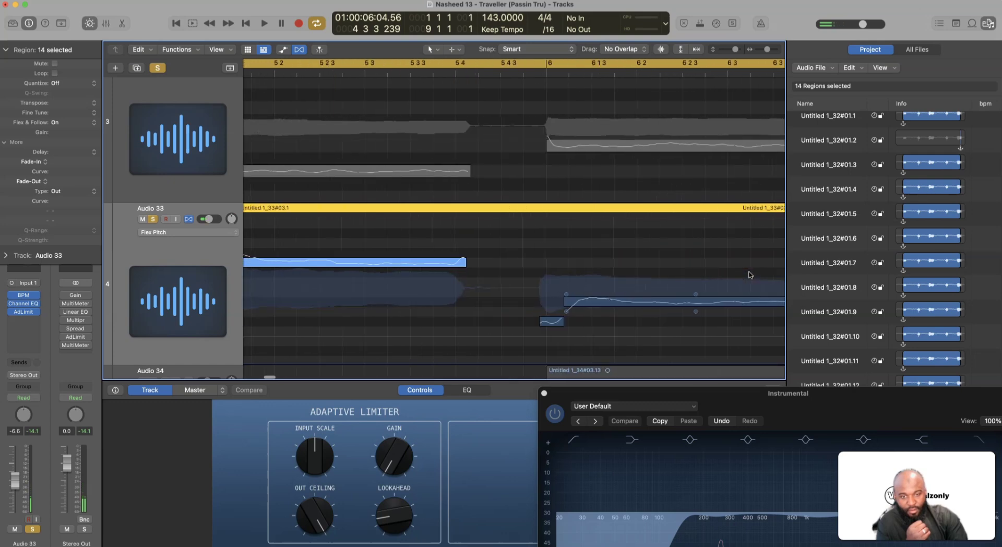
left_click(501, 331)
left_click_drag(556, 350, 731, 270)
scroll(556, 317, "left", 6)
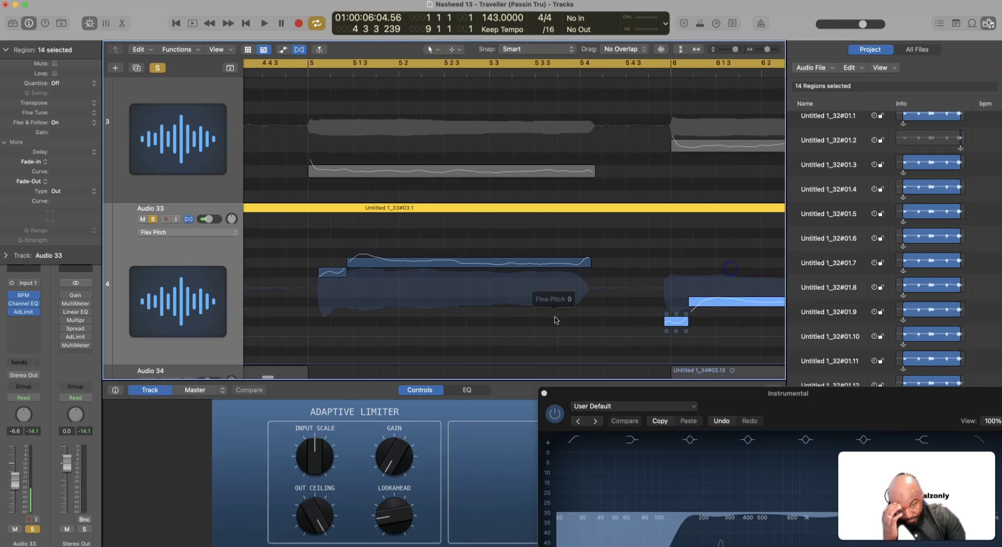
scroll(558, 318, "right", 4)
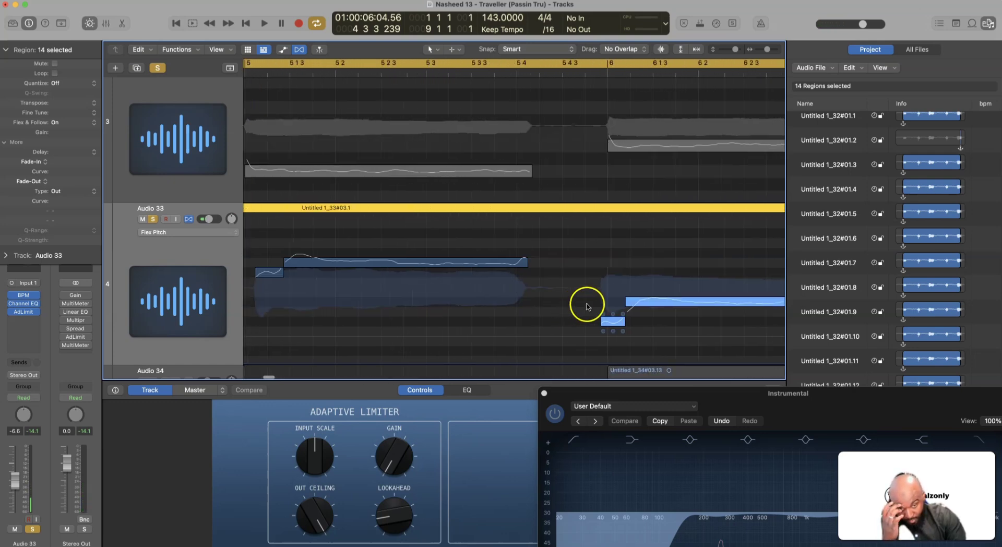
left_click_drag(647, 311, 648, 312)
scroll(649, 312, "right", 7)
Lower Audio 33's two bar 7 notes and the first note of bar 8 by one semitone each.
left_click(555, 255)
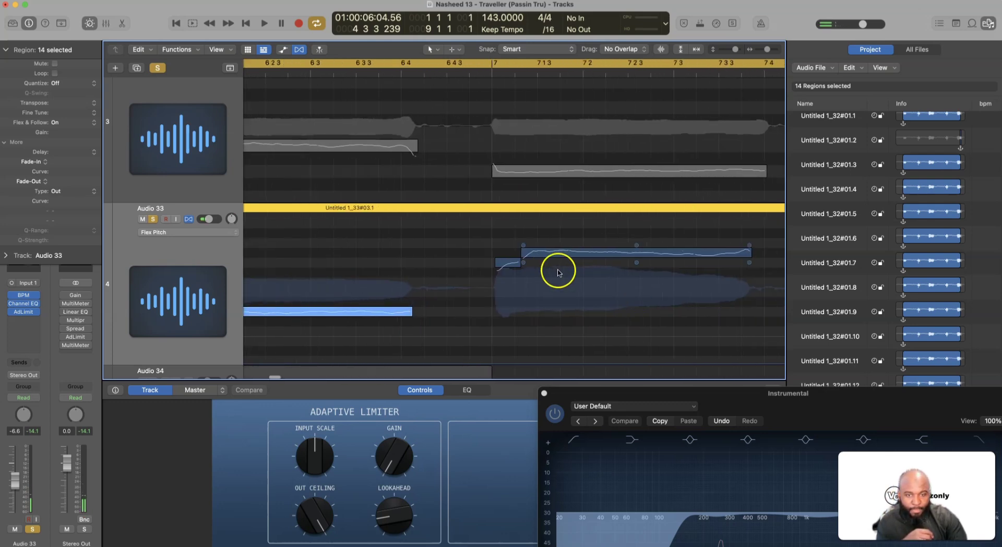
scroll(525, 254, "left", 4)
scroll(527, 254, "right", 3)
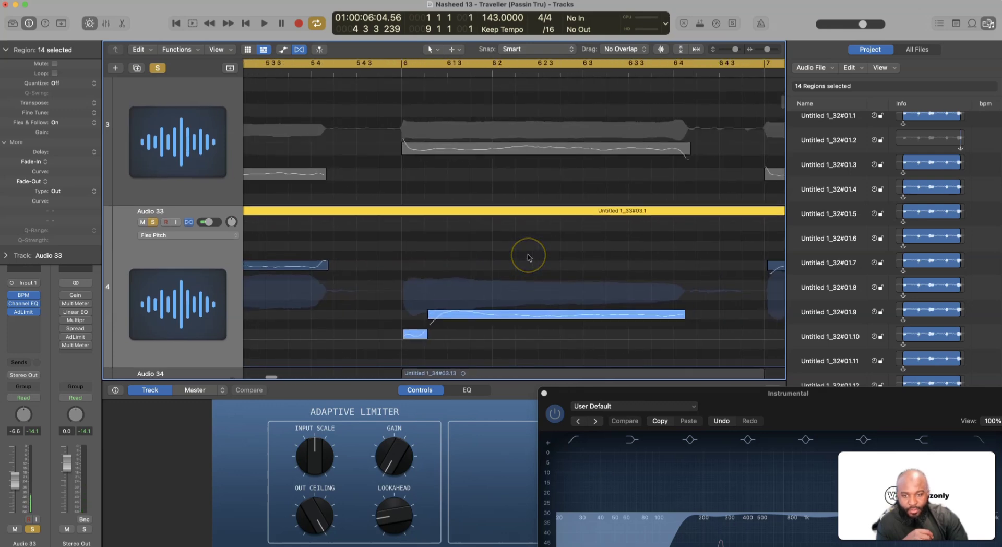
left_click_drag(581, 305, 662, 255)
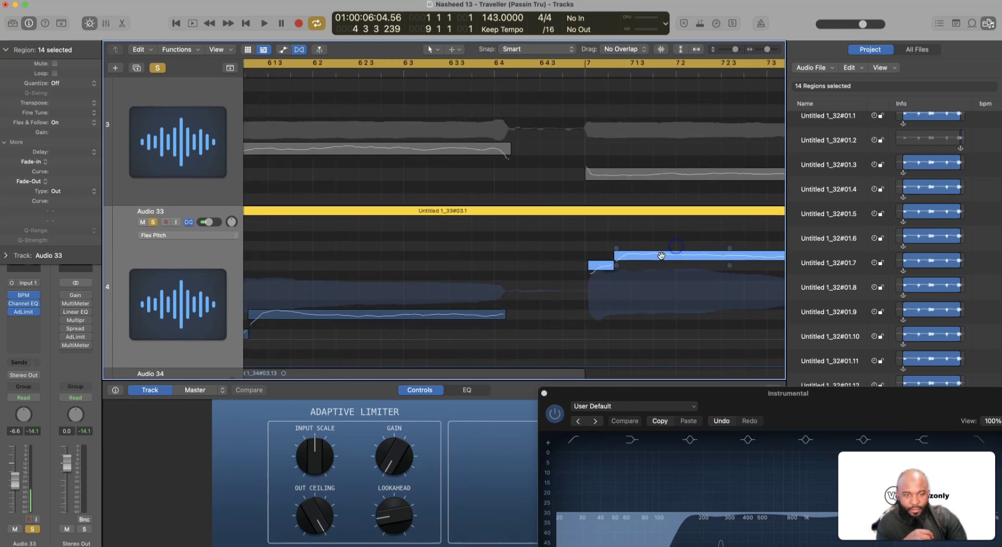
left_click(660, 266)
scroll(661, 269, "right", 12)
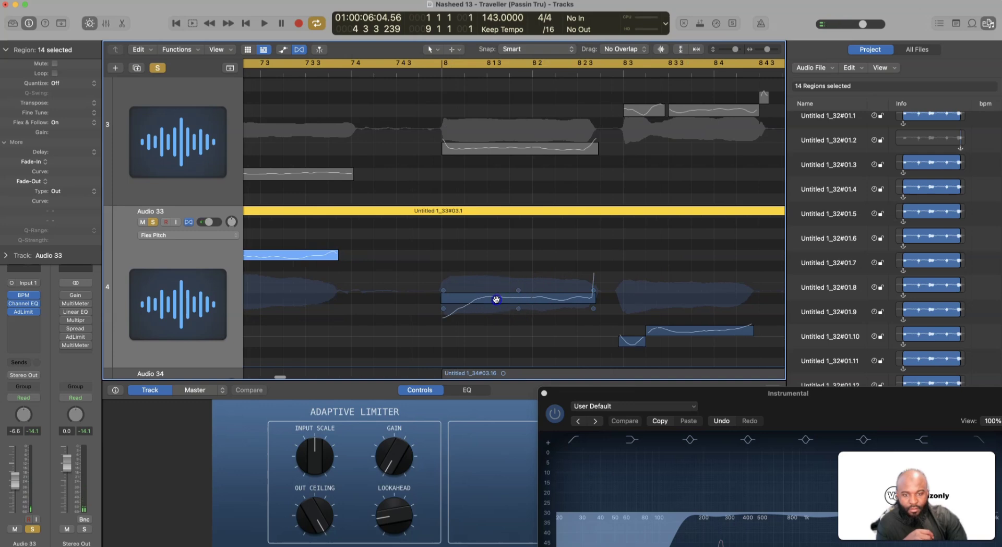
left_click_drag(496, 299, 494, 309)
scroll(502, 305, "left", 3)
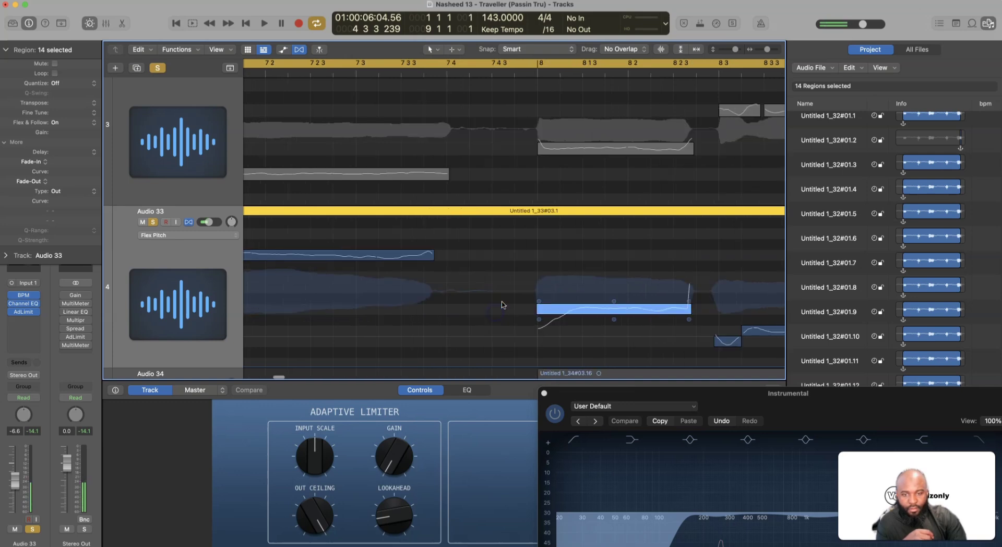
Select the last two notes of bar 8 on Audio 33, shift them slightly later without changing pitch, and play the result.
scroll(502, 305, "right", 6)
left_click_drag(577, 305, 499, 359)
left_click(510, 343)
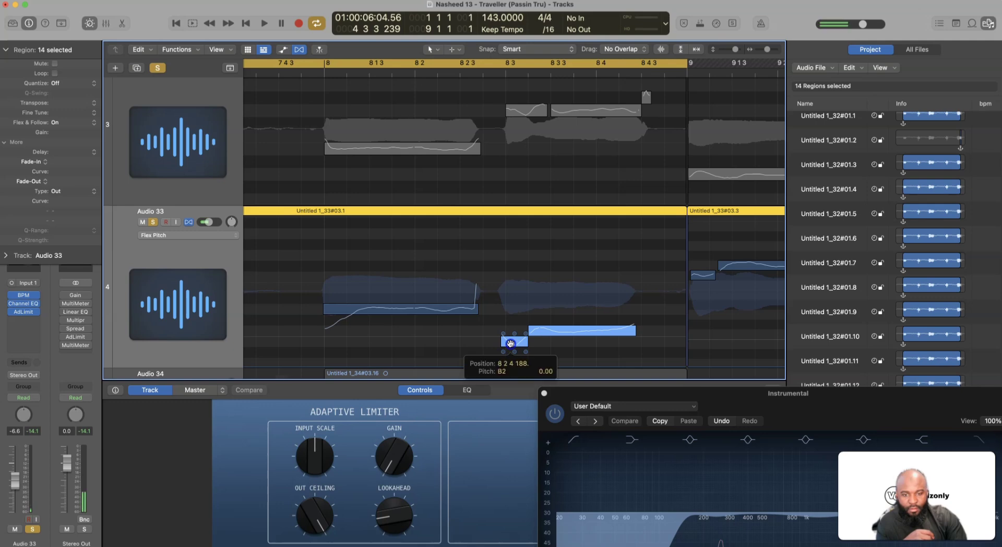
left_click(556, 330)
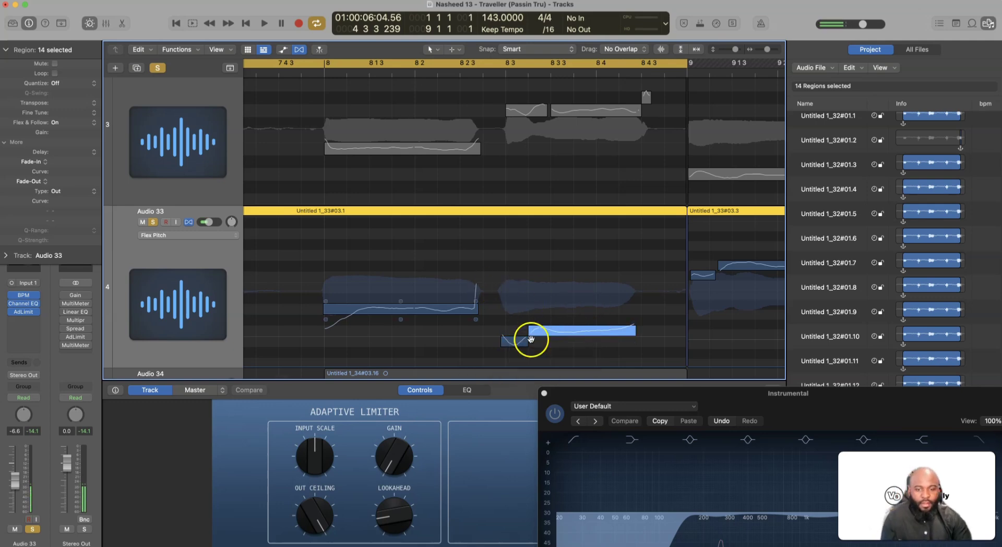
left_click_drag(510, 355, 527, 342)
key("space")
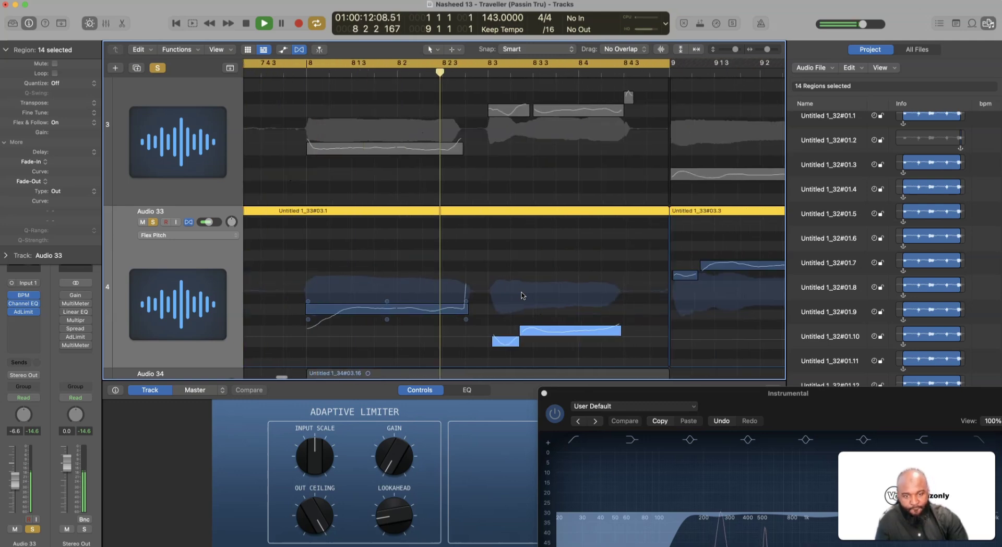
left_click(547, 273)
left_click(585, 206)
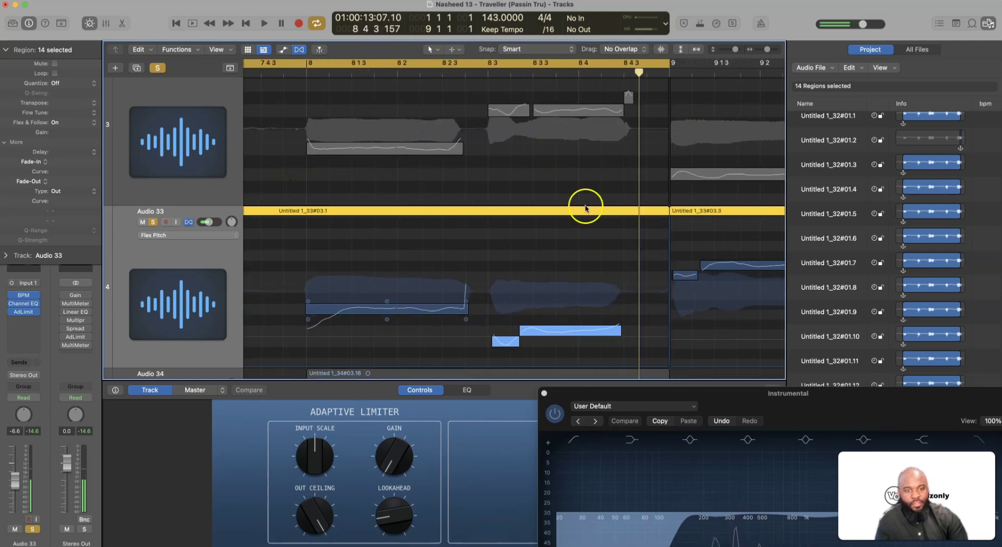
Return to the start of Audio 33, bypass its Adaptive Limiter and open its Channel EQ.
scroll(492, 258, "left", 10)
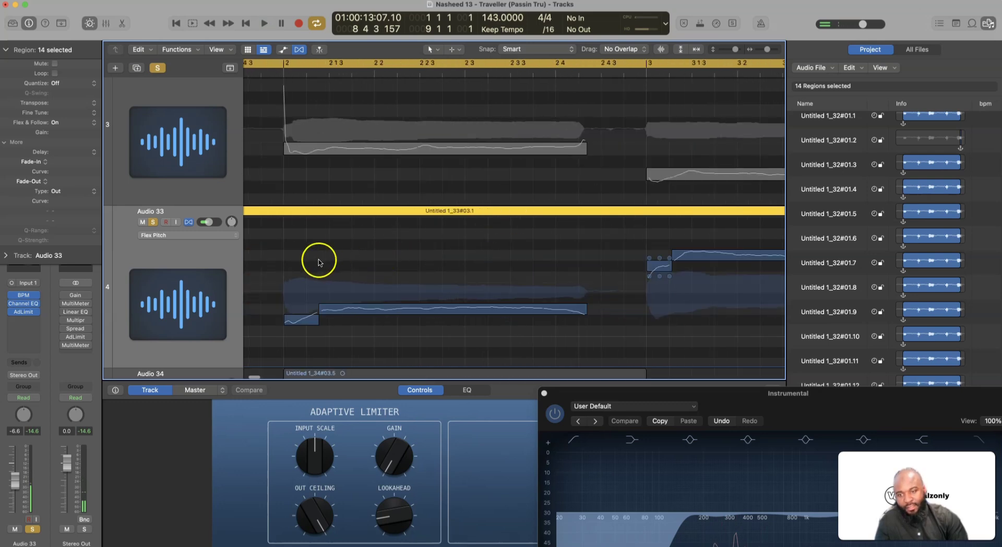
scroll(320, 263, "left", 5)
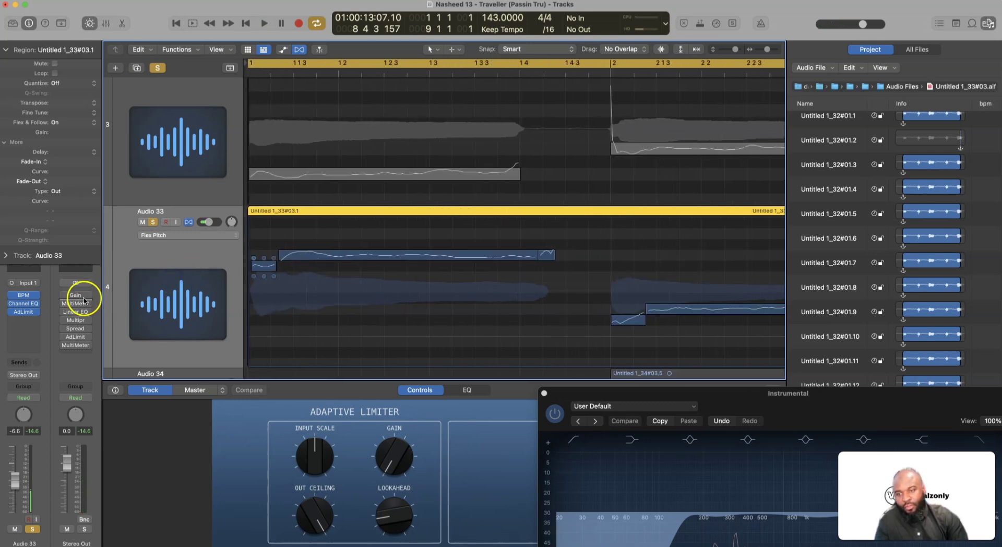
left_click(36, 312)
left_click(25, 305)
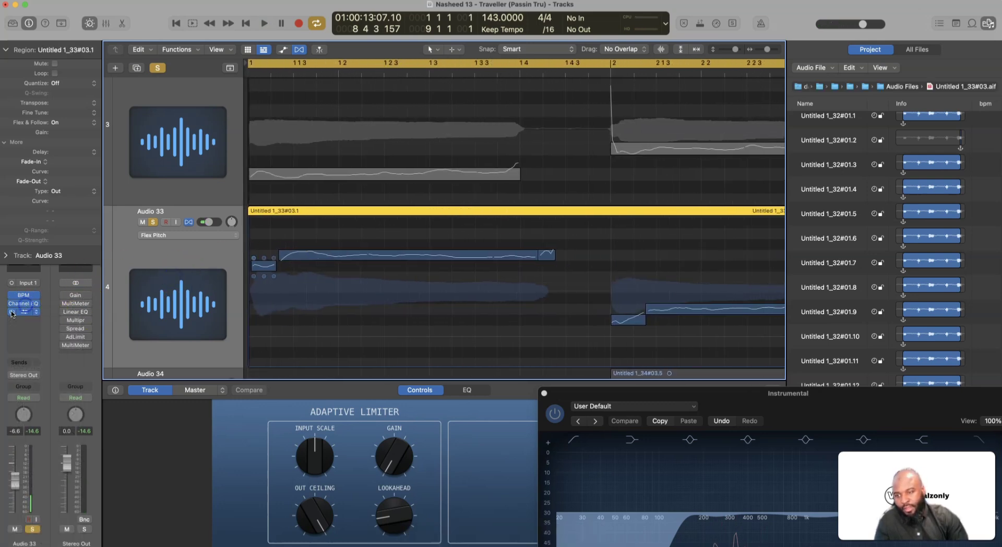
left_click(22, 305)
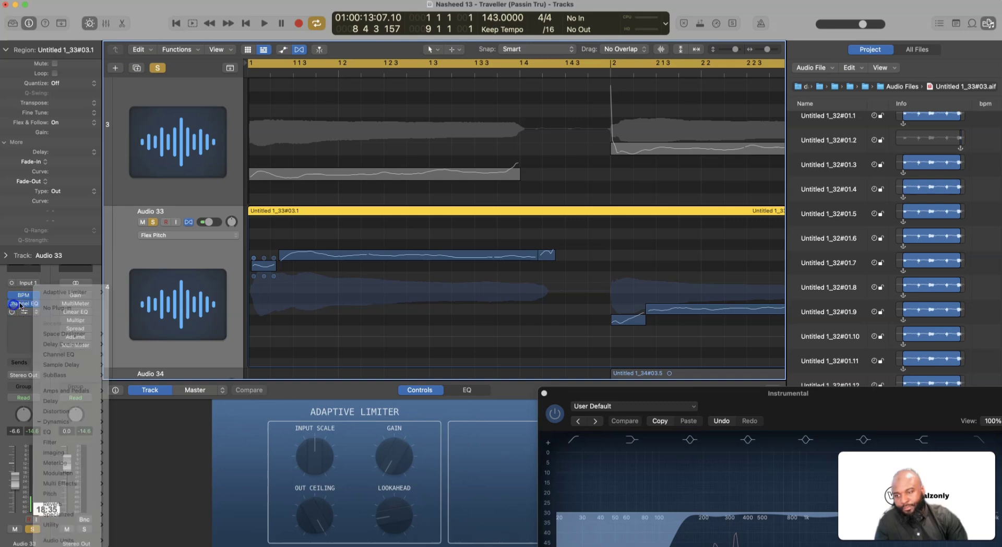
left_click(27, 305)
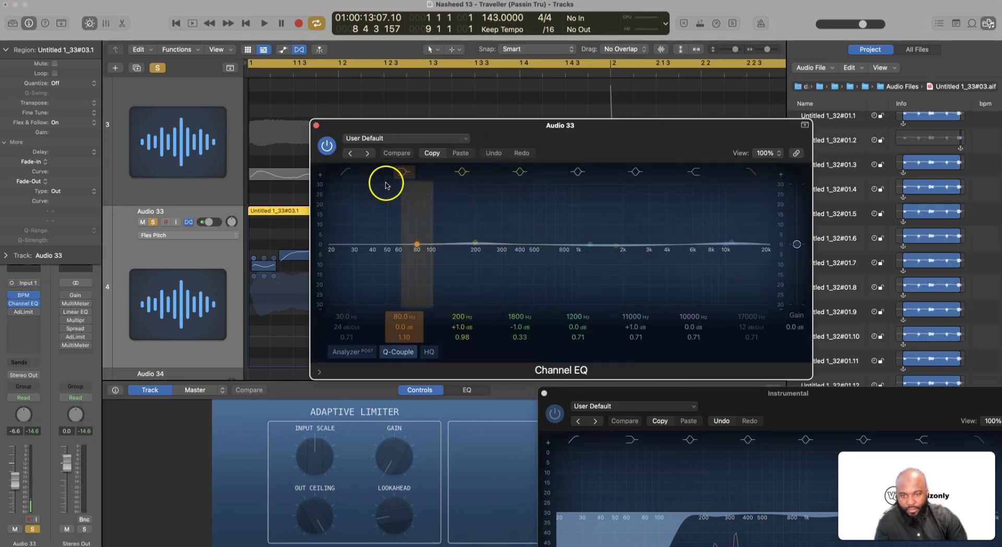
Turn on the EQ analyzer during playback and enable a 24 dB/oct low cut at about 158 Hz on Audio 33.
key("space")
left_click(345, 354)
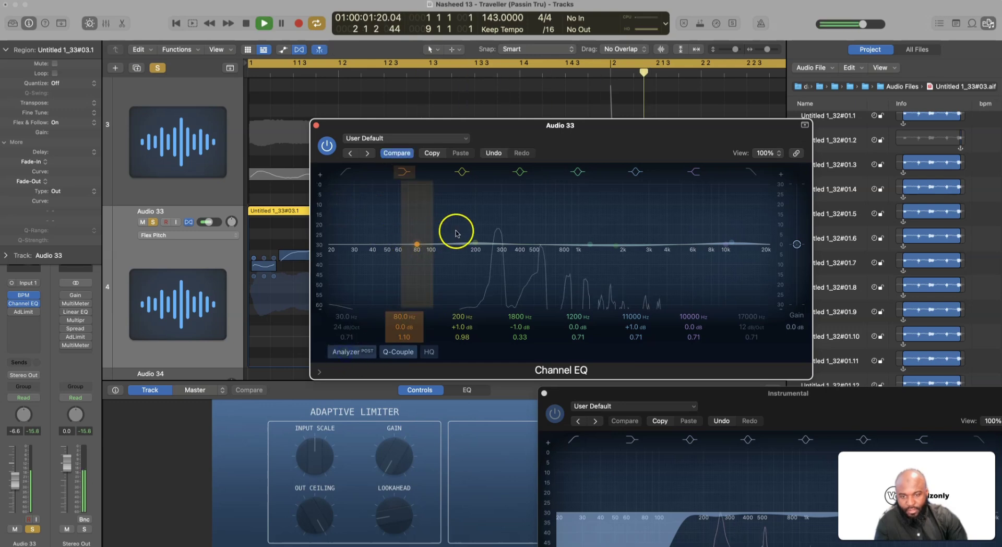
left_click_drag(484, 225, 495, 229)
left_click_drag(350, 223, 449, 283)
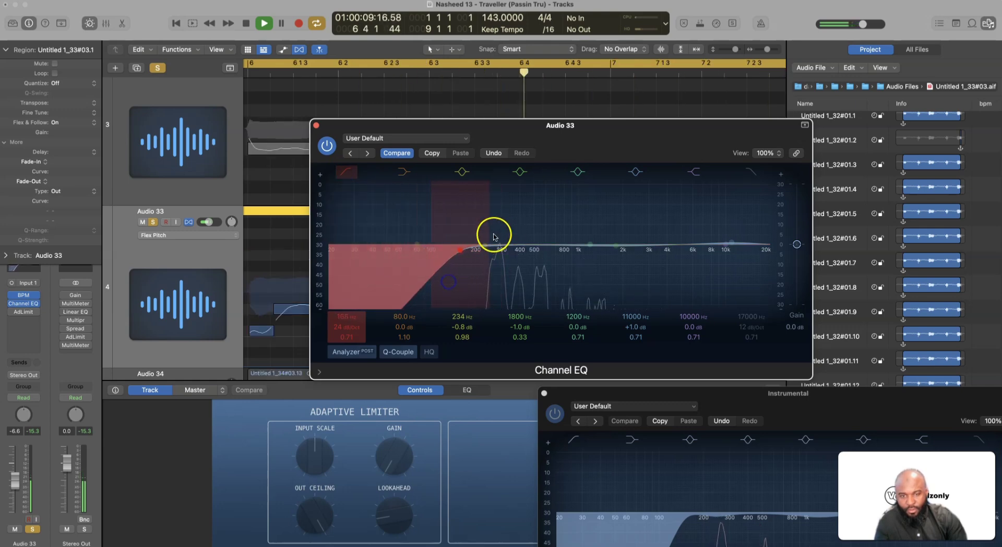
Set the third EQ band to a -3.8 dB cut at 374 Hz while listening to Audio 33, and stop playback.
left_click_drag(494, 236, 517, 249)
left_click(477, 236)
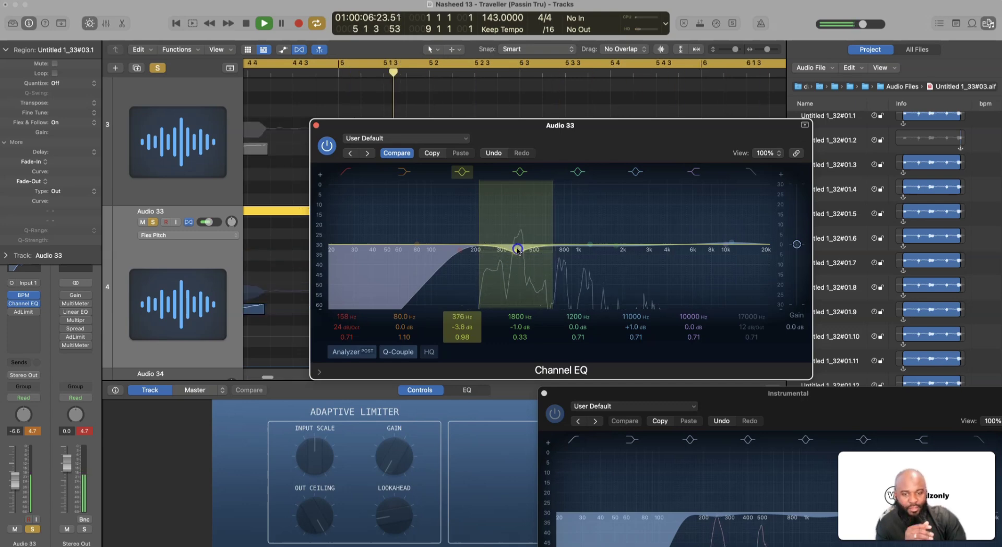
left_click_drag(533, 203, 531, 207)
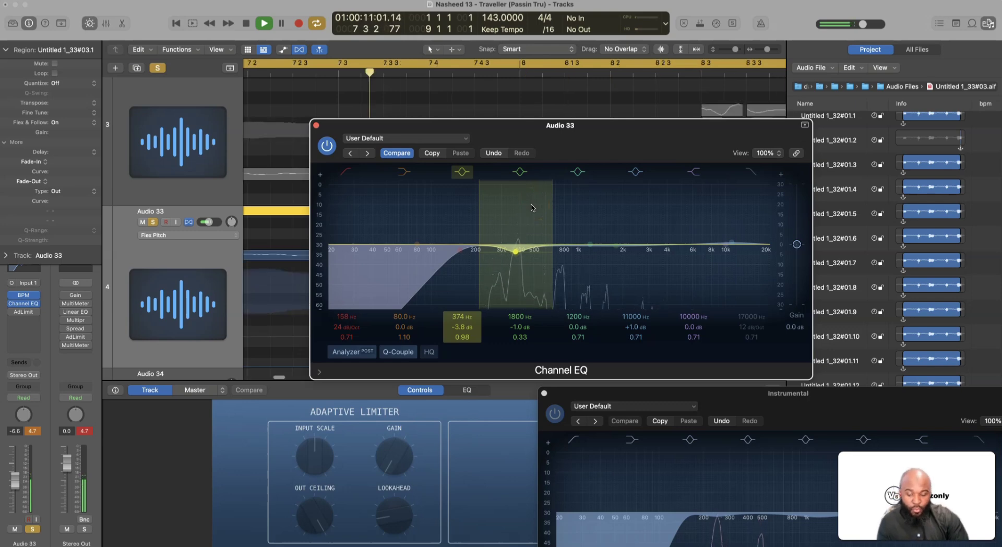
key("space")
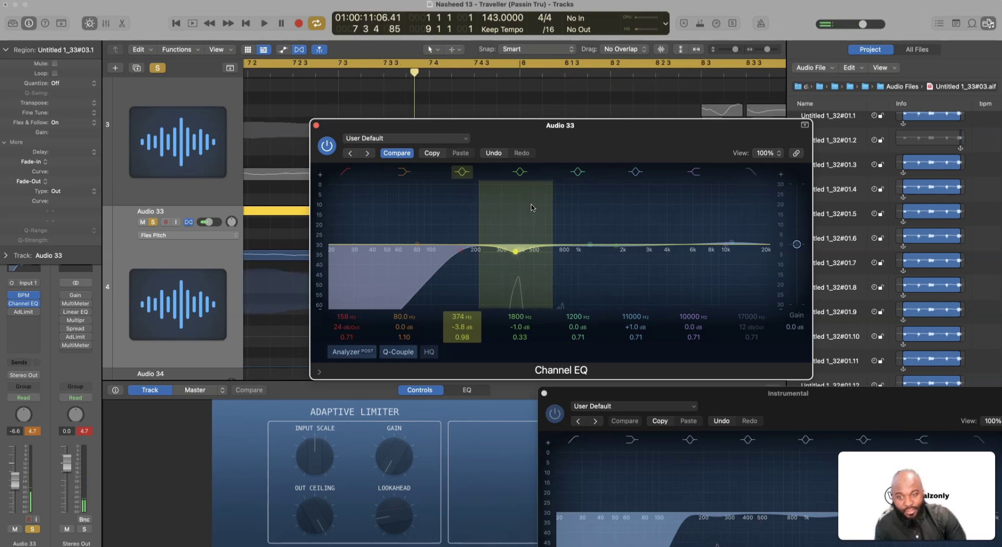
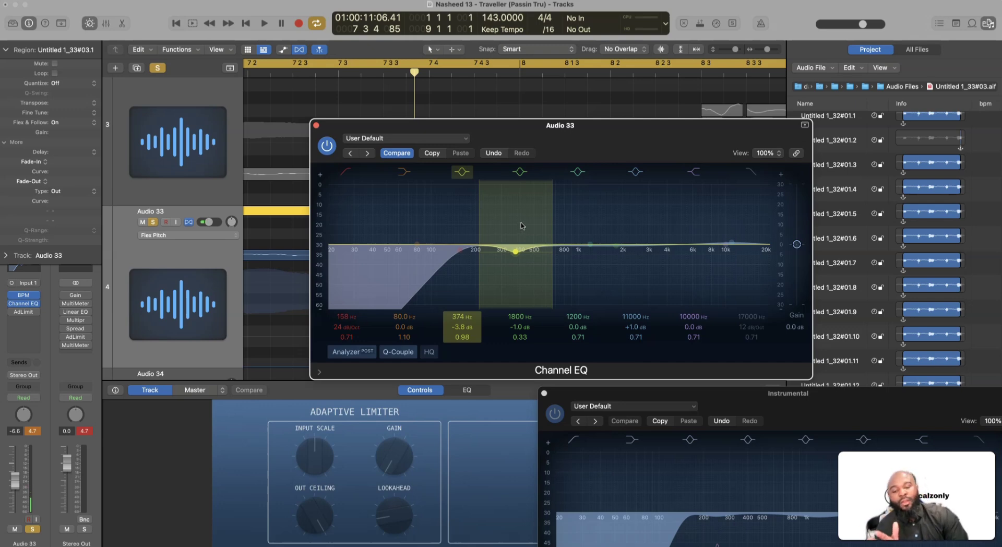
During playback, raise the low cut to 196 Hz, set the second band to 89.5 Hz at -0.3 dB and the 1200 Hz band's Q to 0.57.
left_click(513, 250)
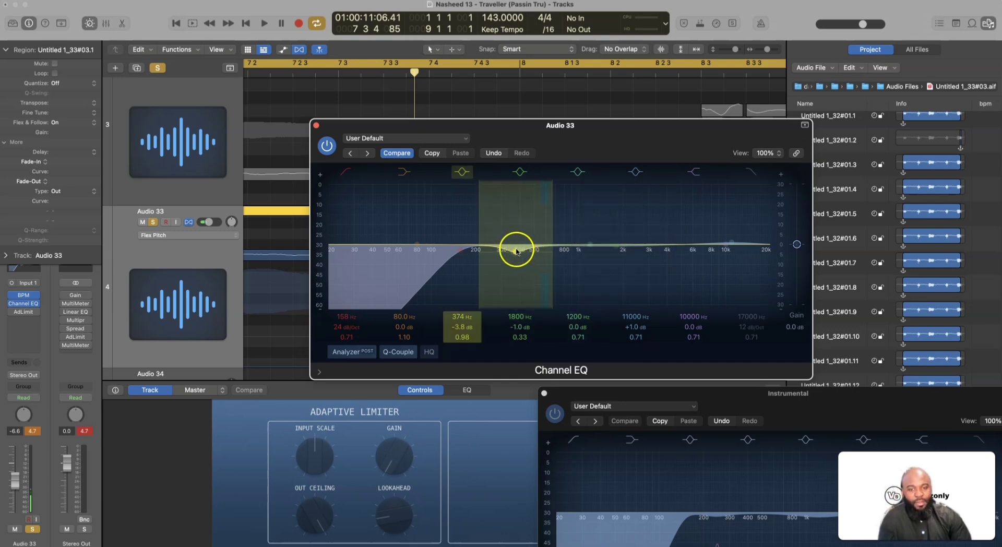
key("space")
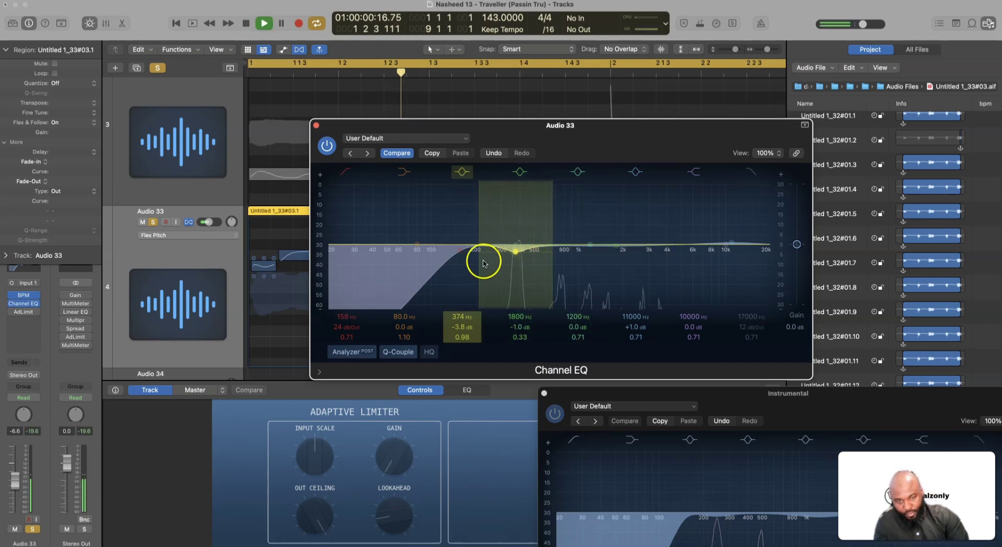
left_click_drag(432, 281, 454, 291)
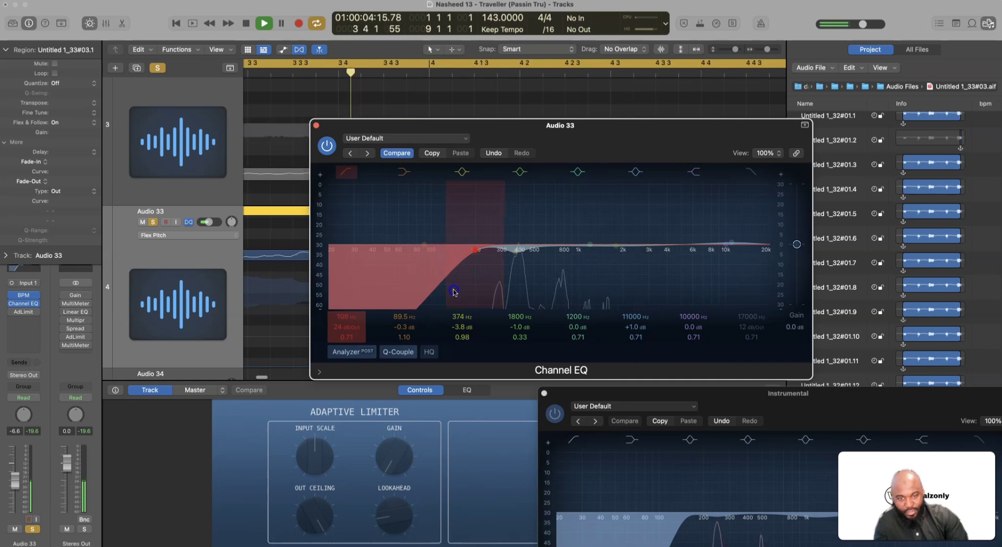
left_click_drag(572, 242, 604, 223)
key("space")
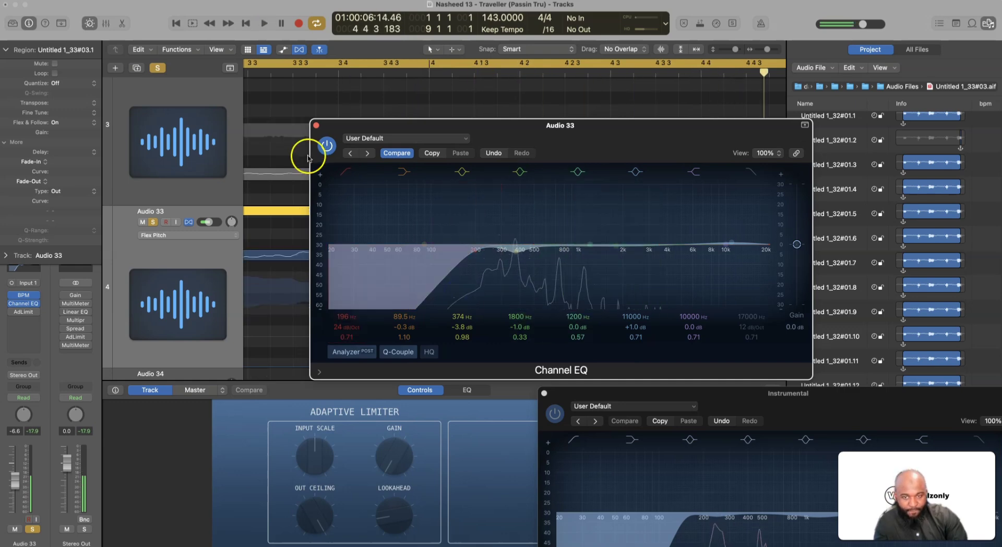
Reduce the vibrato of Audio 33's bar 4 note to 74% and shift it slightly earlier to 4 1 1 36, auditioning each edit.
left_click_drag(380, 125, 537, 391)
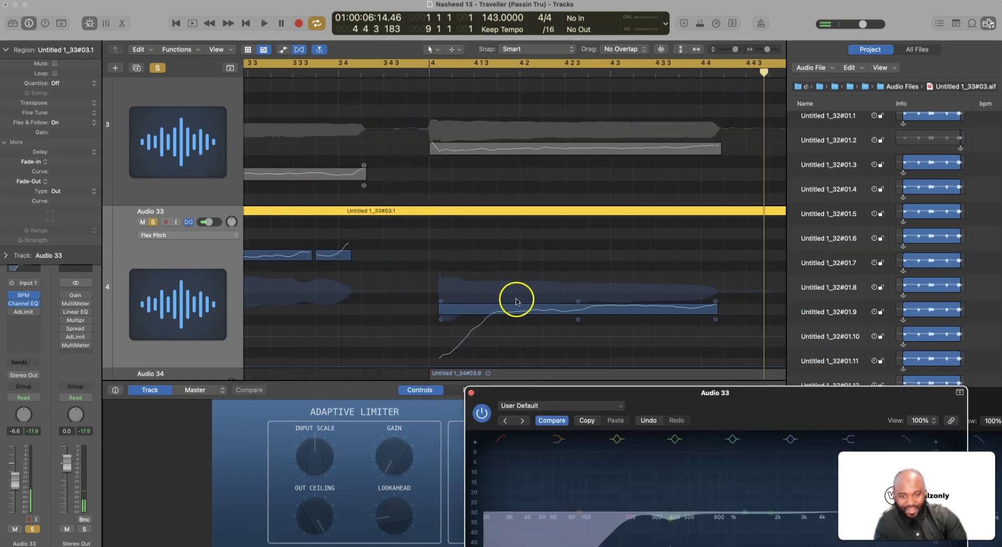
left_click(578, 319)
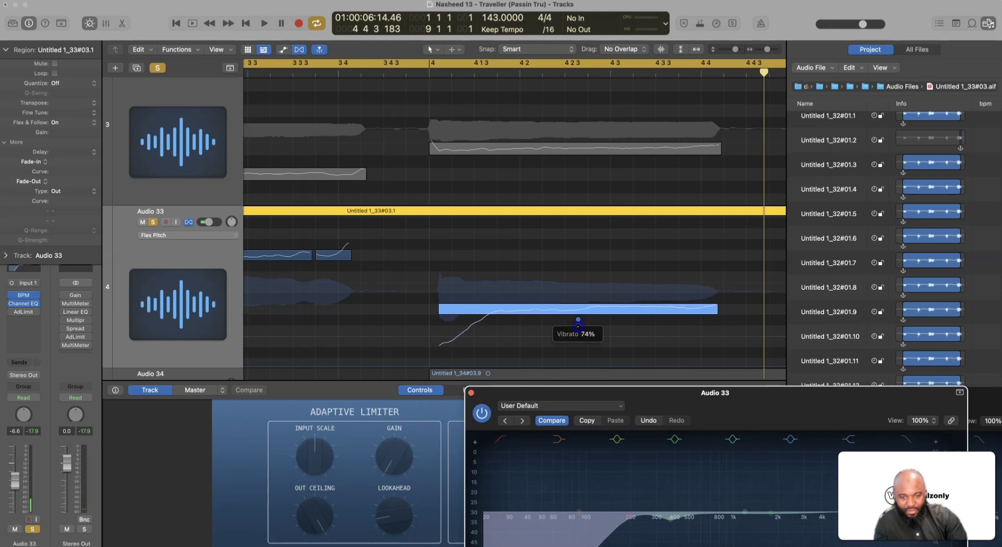
left_click(371, 74)
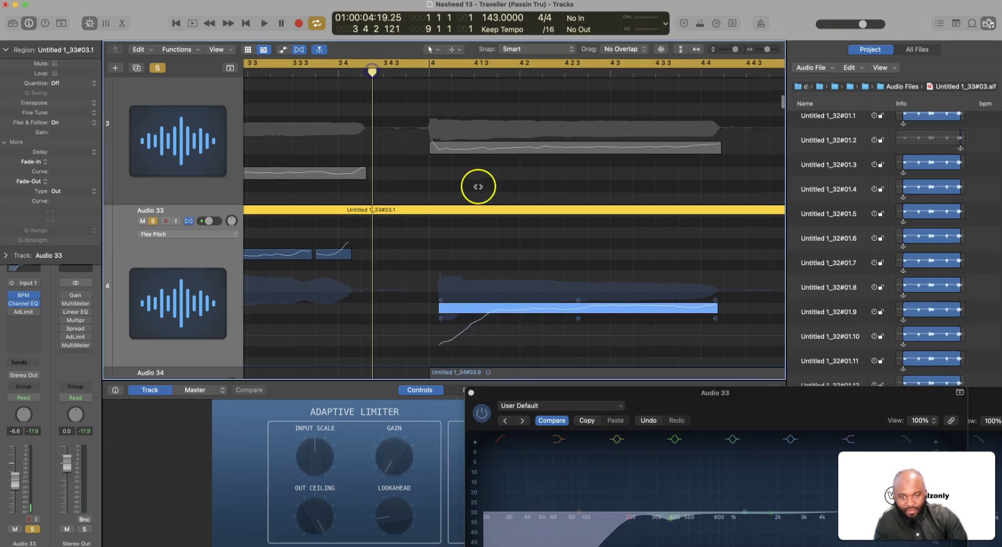
key("space")
scroll(476, 186, "down", 1)
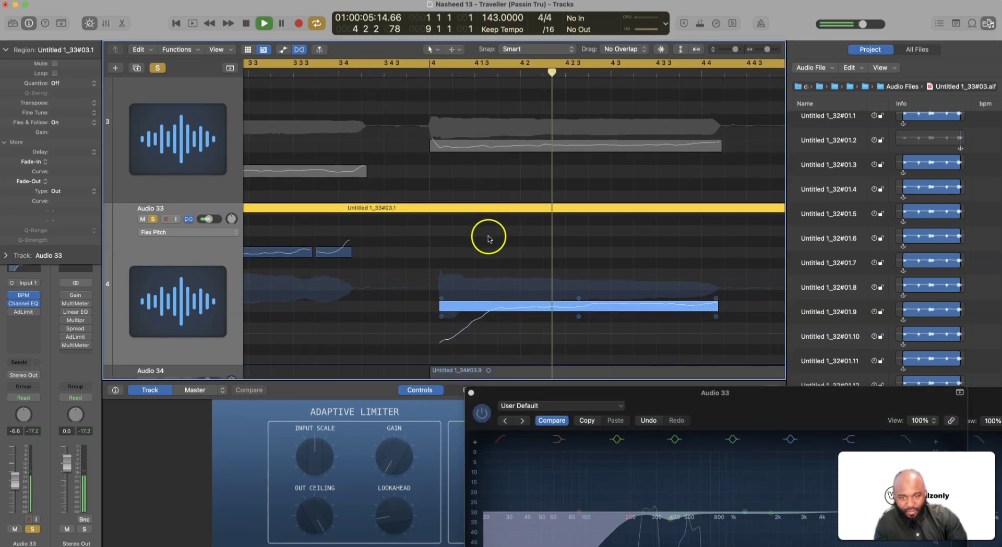
key("space")
left_click_drag(488, 308, 481, 310)
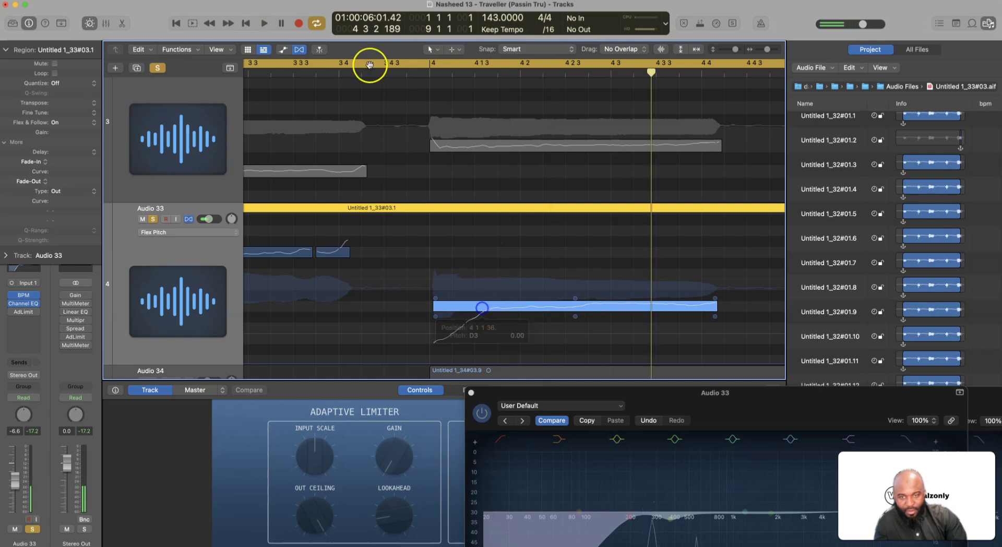
left_click(362, 74)
key("space")
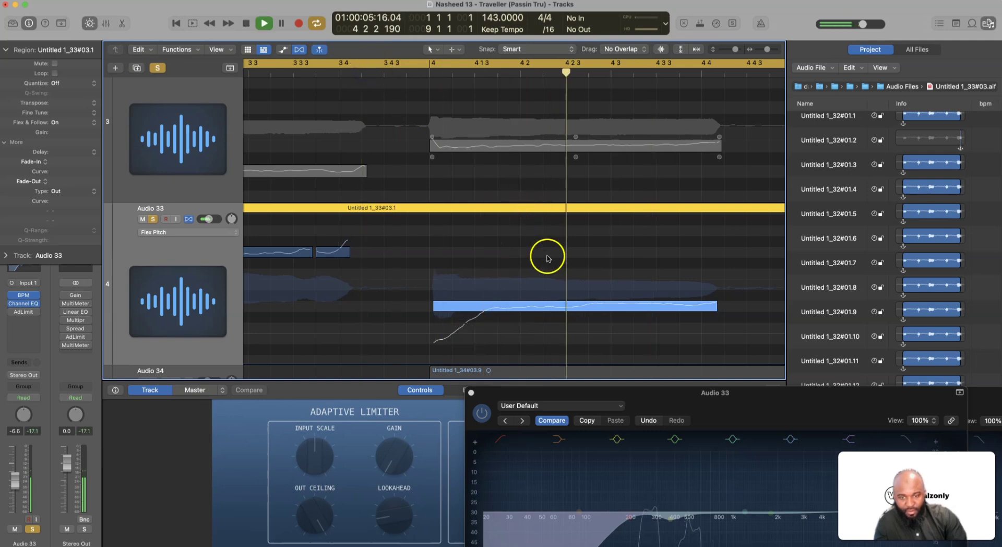
Reduce the vibrato of Audio 33's bar 4 note further to 54% and replay the passage.
left_click_drag(575, 316, 575, 320)
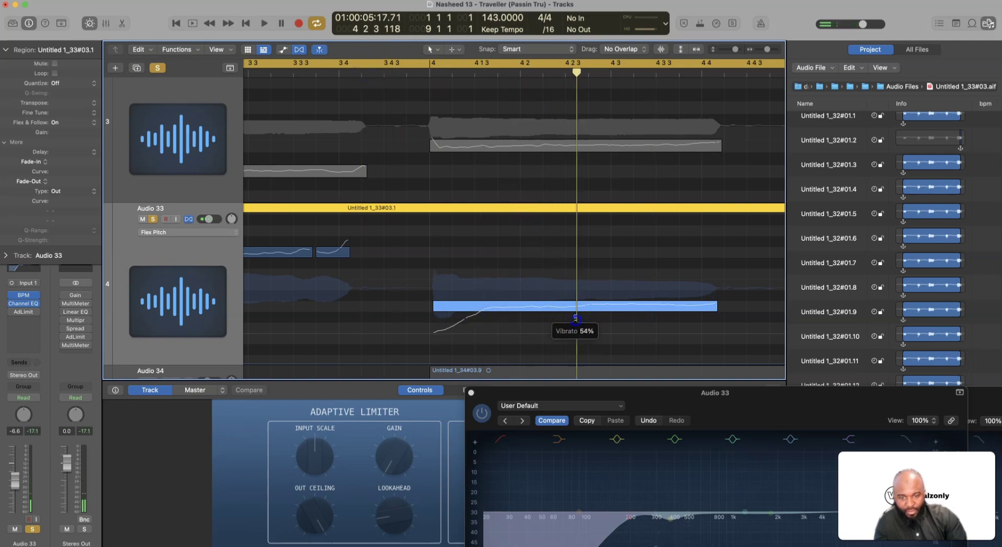
left_click(383, 73)
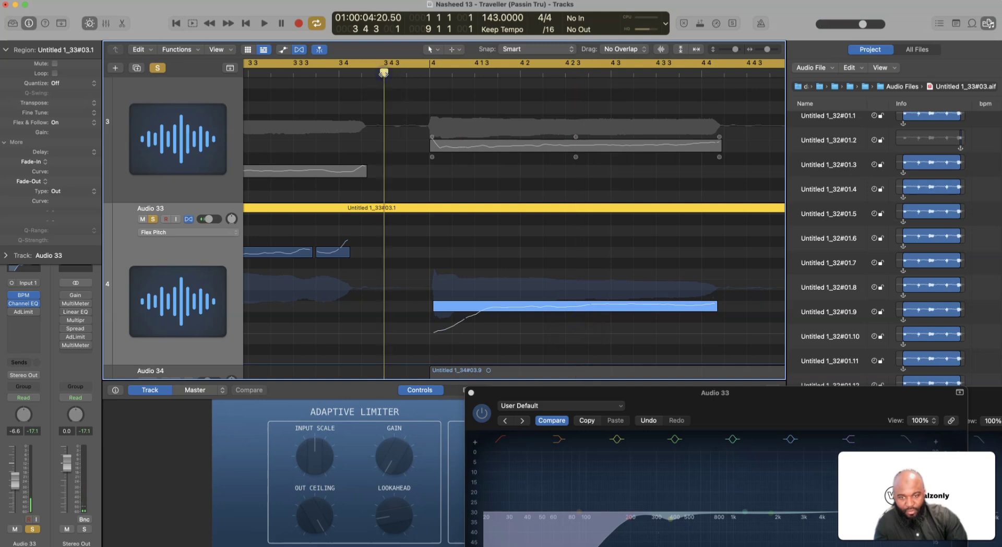
scroll(580, 199, "up", 1)
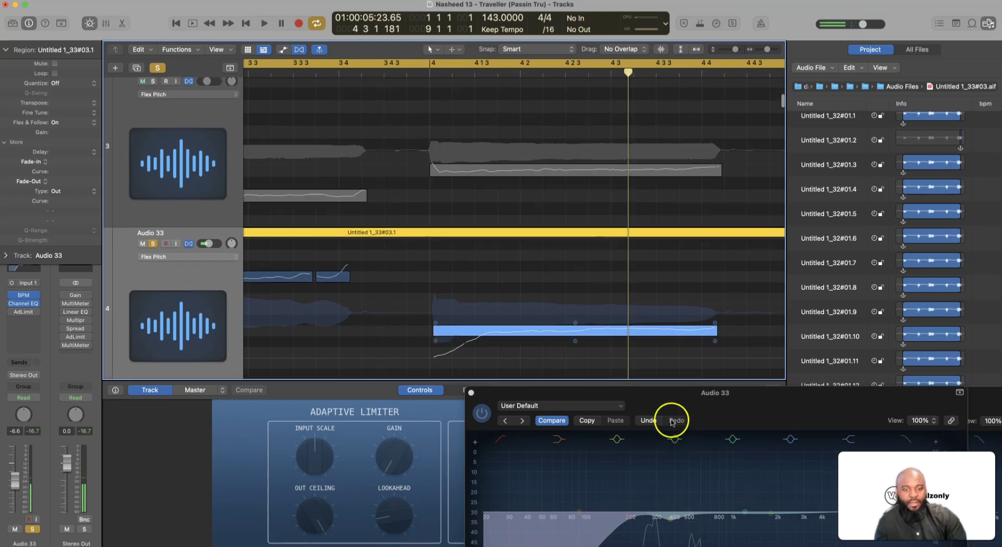
During playback, set Audio 33's Channel EQ to -4.3 dB at 366 Hz, -2.9 dB at 1820 Hz and -0.3 dB at 11100 Hz, then close it.
left_click_drag(629, 393, 450, 166)
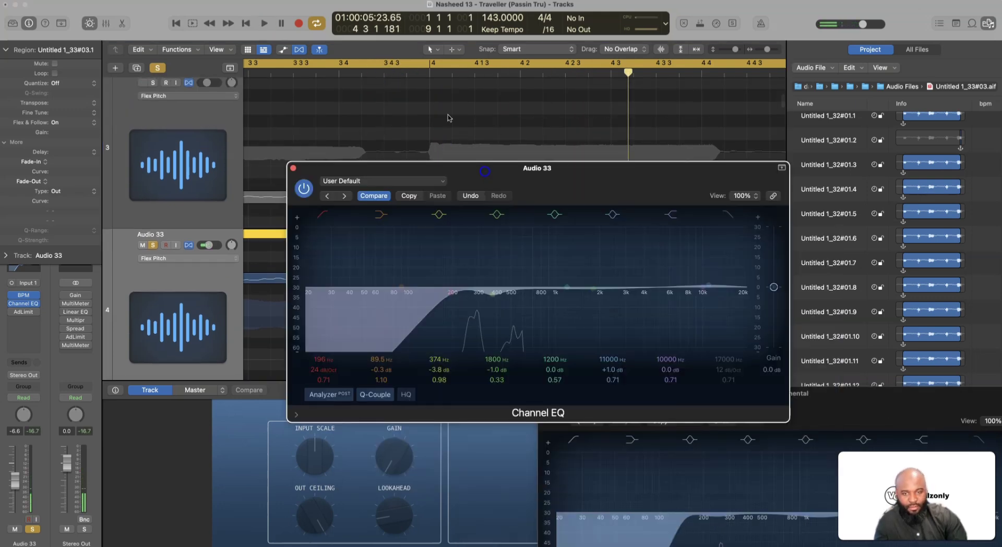
left_click(248, 74)
key("space")
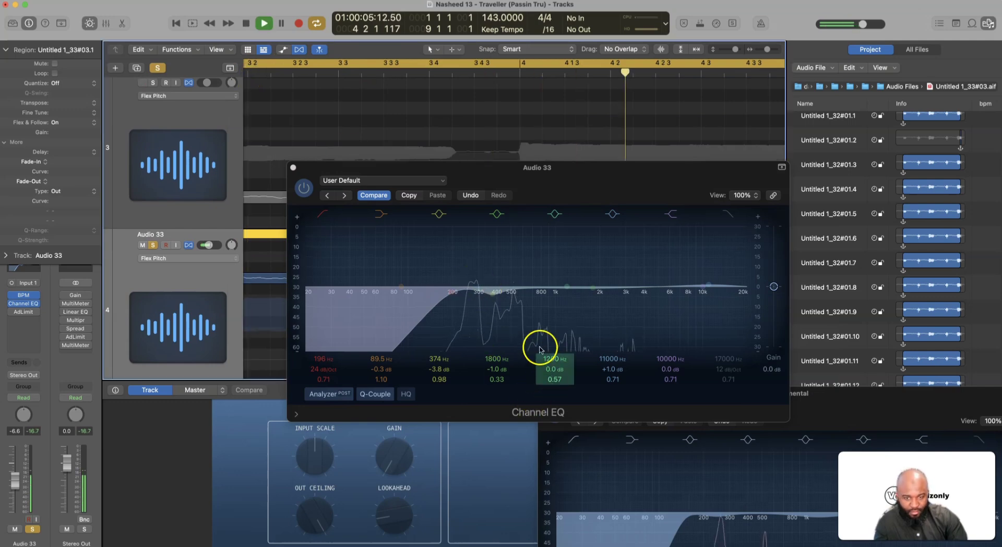
left_click(498, 306)
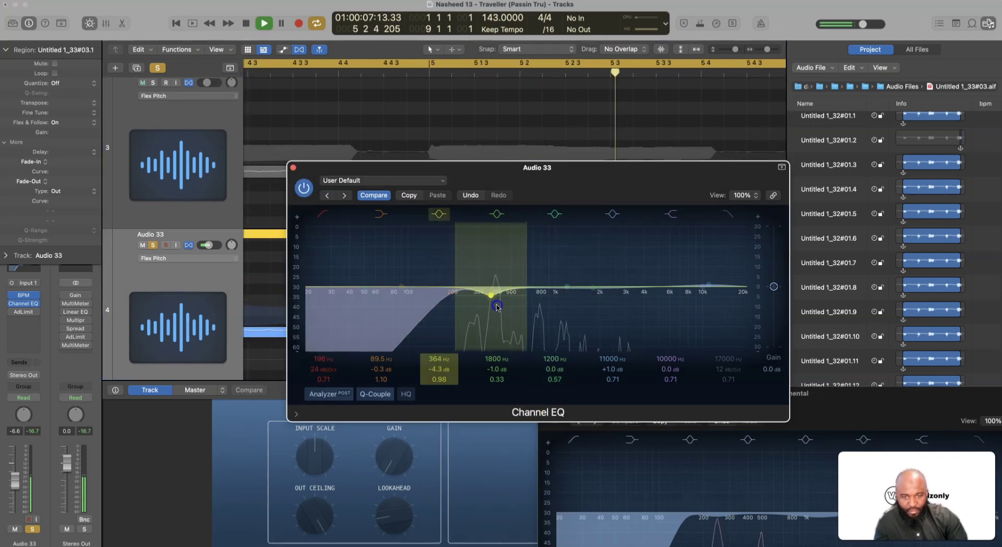
left_click_drag(615, 284, 608, 282)
left_click_drag(706, 251, 707, 261)
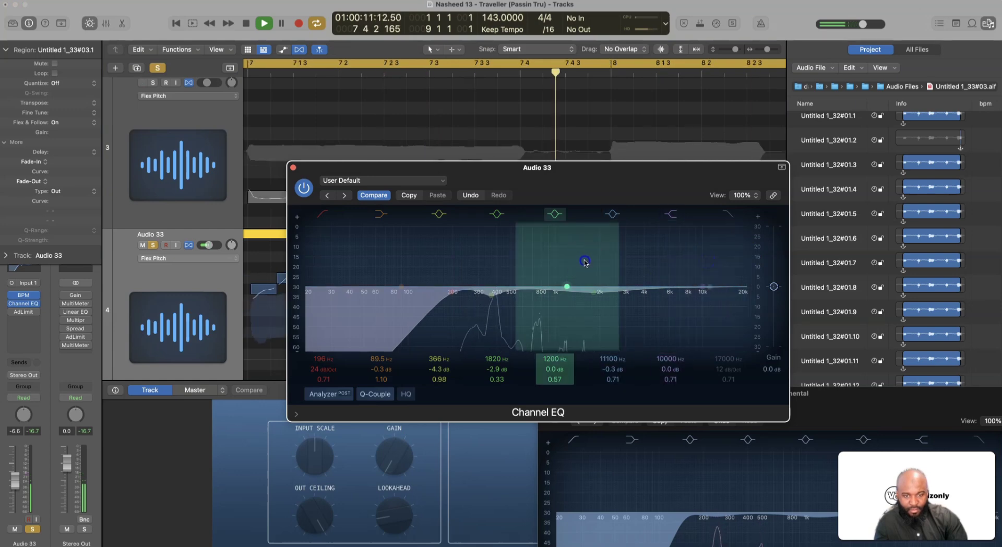
left_click(293, 167)
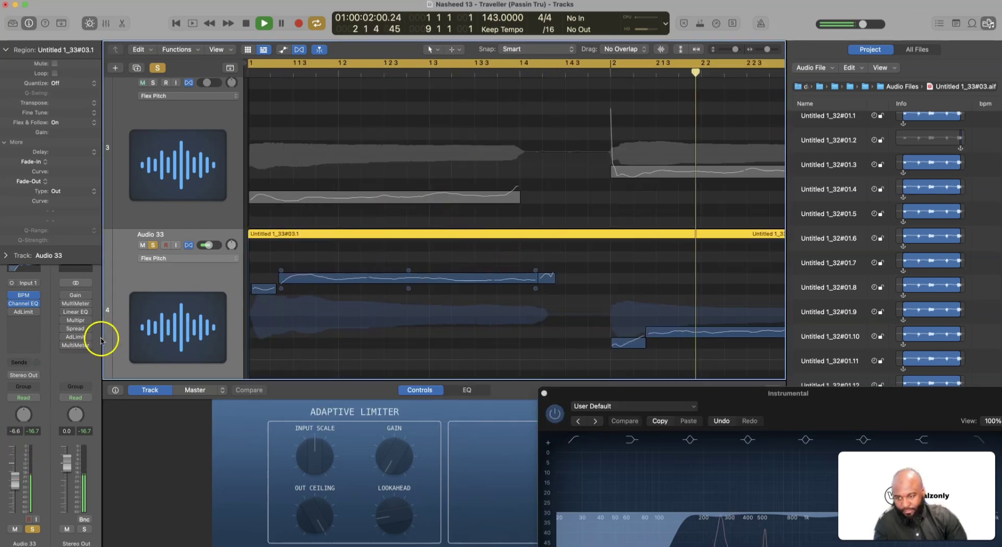
key("space")
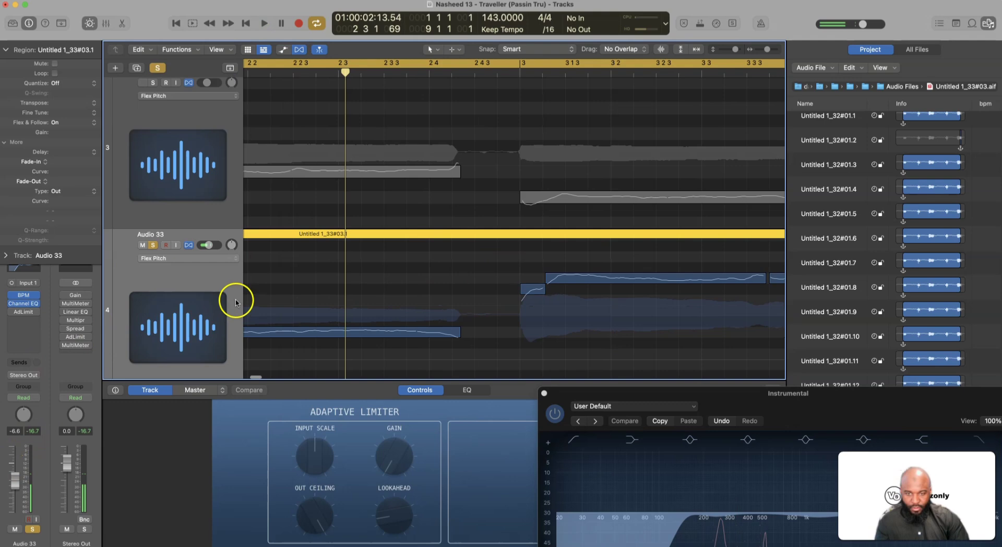
Switch Audio 33 to stereo input and replace its Adaptive Limiter with a stereo Space Designer.
left_click(11, 282)
left_click(37, 314)
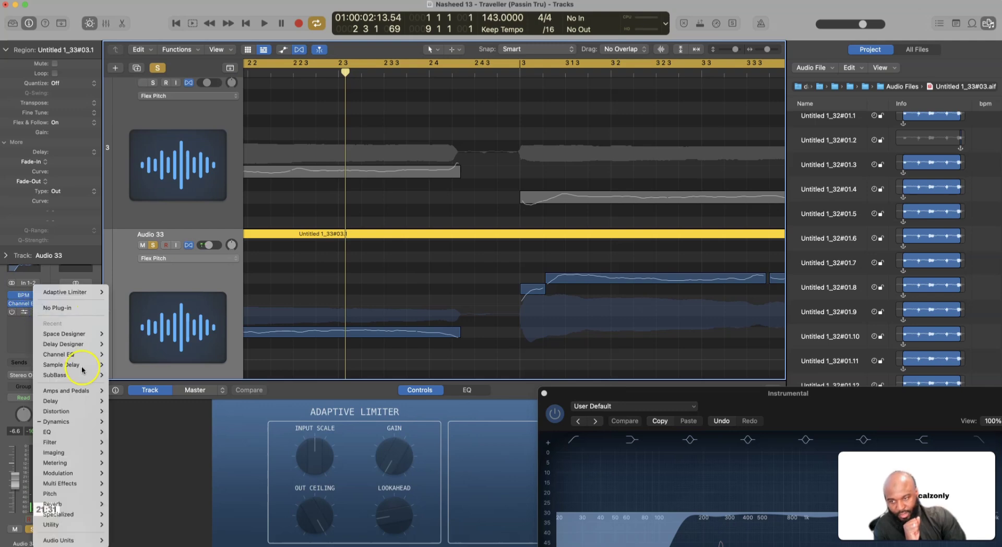
mouse_move(73, 334)
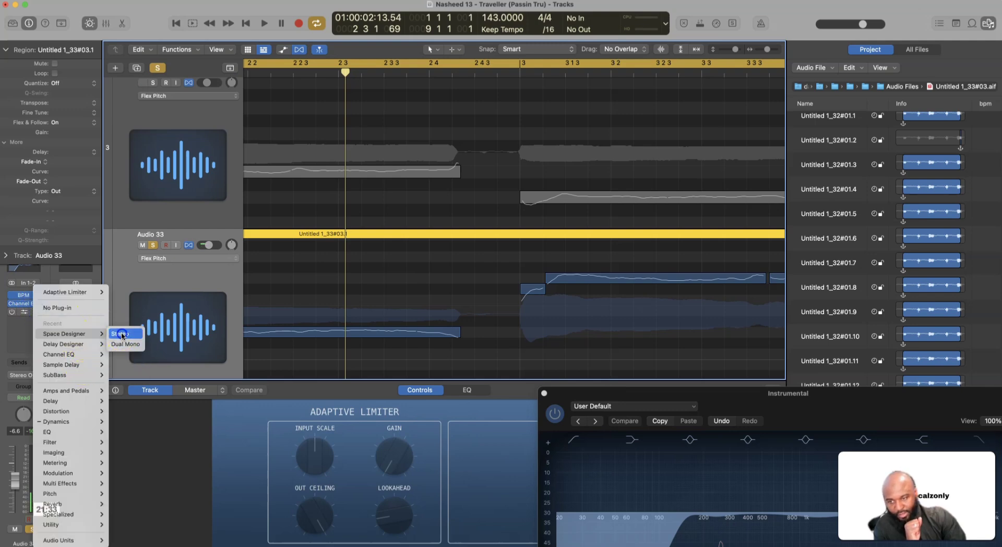
left_click(122, 335)
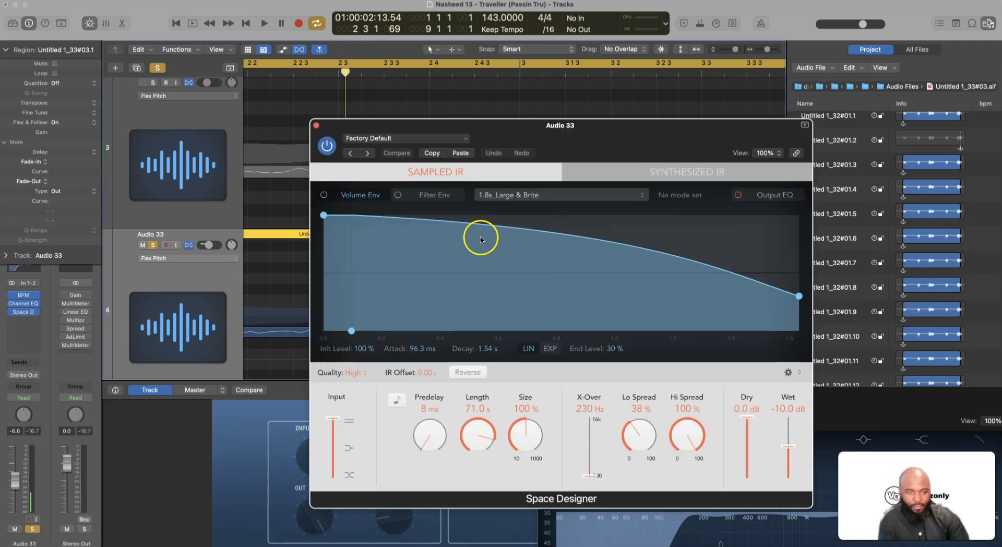
Audition Space Designer presets on Audio 33 during playback and load 01.8s Bright Chamber.
key("space")
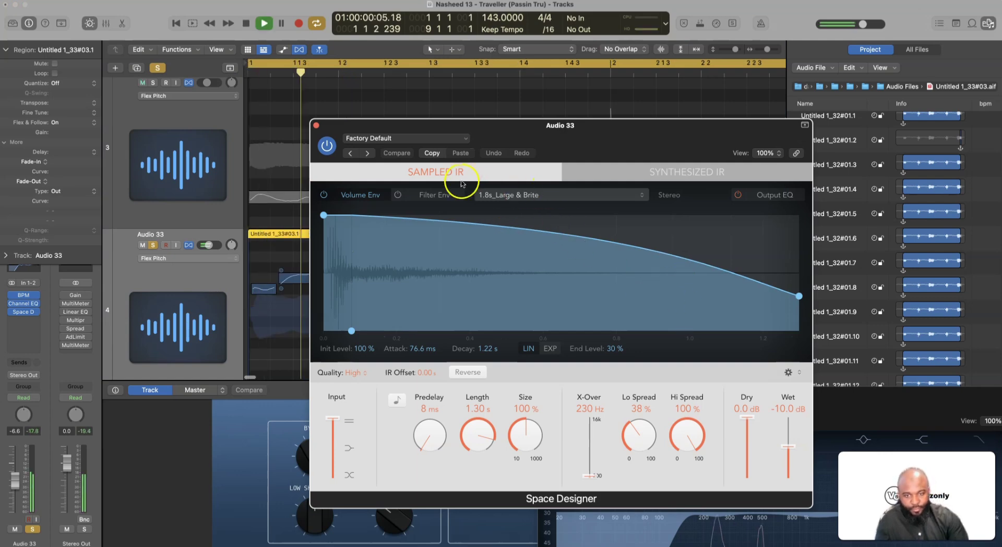
left_click(367, 153)
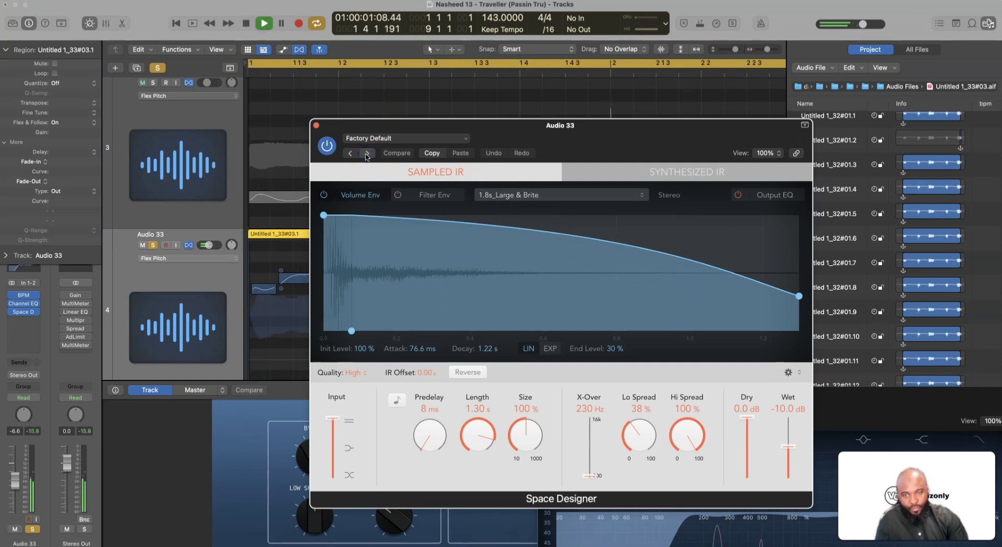
left_click(367, 153)
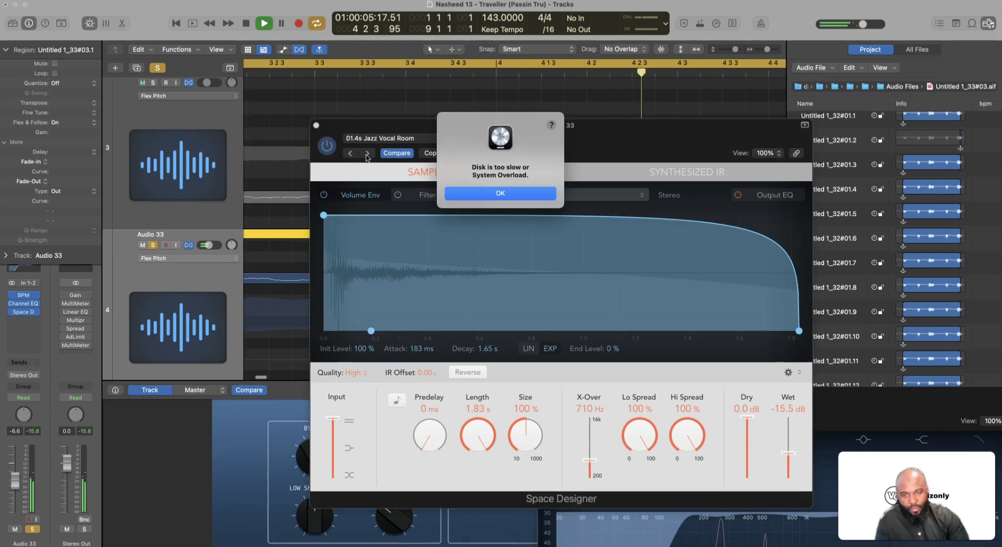
left_click(539, 197)
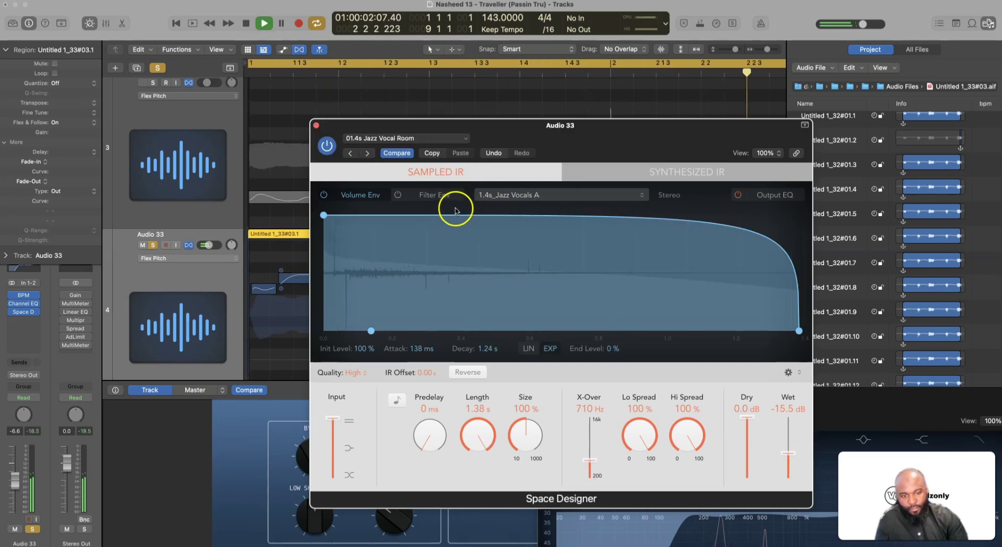
left_click(367, 153)
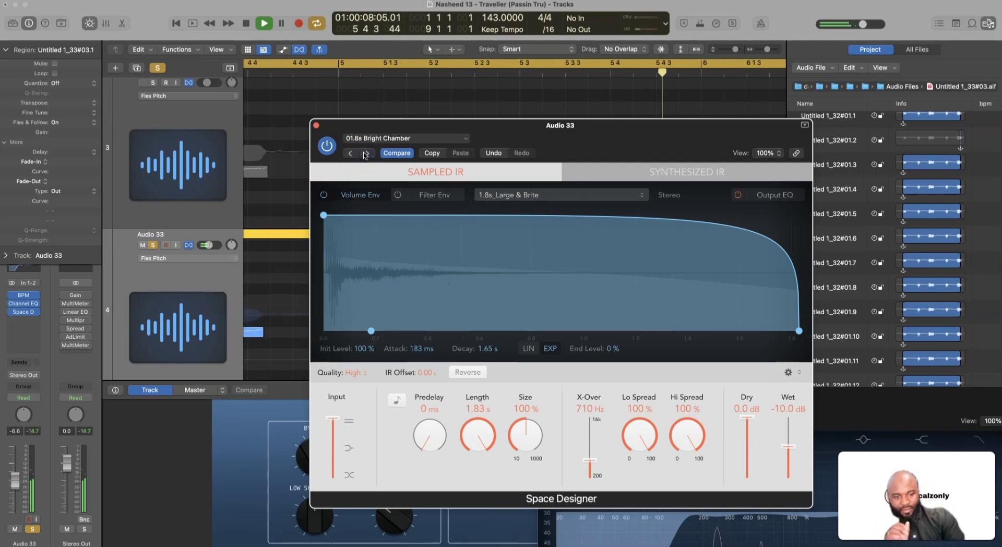
left_click(369, 153)
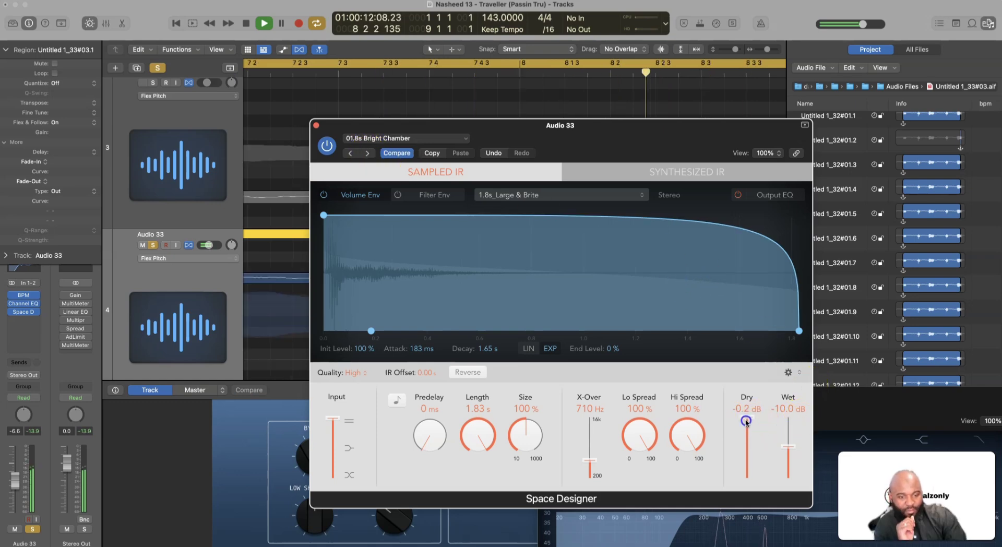
While listening, adjust the reverb to 1.59 s Length and -21.0 dB Dry, and reshape the volume envelope's decay into a gentle downward curve.
left_click_drag(746, 421, 752, 442)
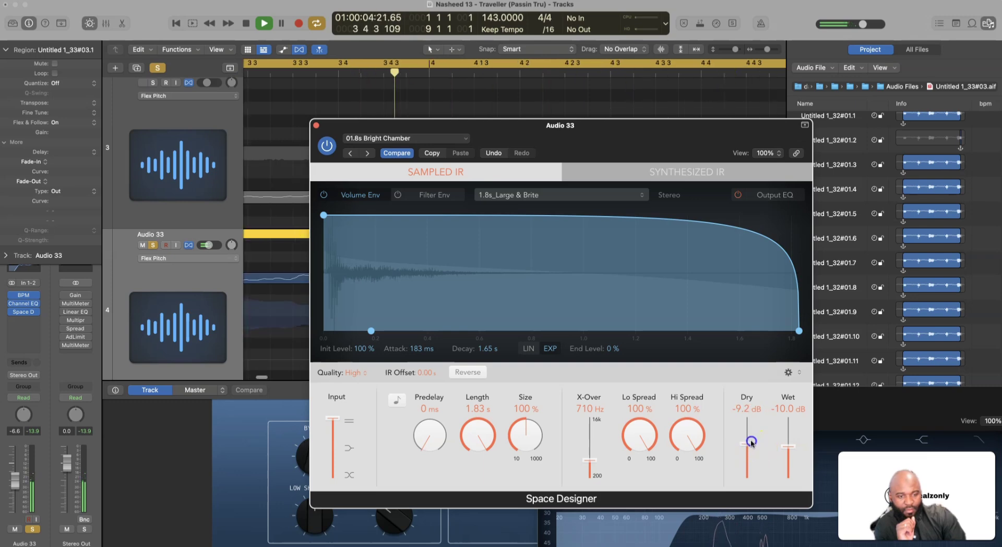
mouse_move(485, 436)
left_mouse_down()
mouse_move(487, 469)
mouse_move(488, 440)
left_mouse_up()
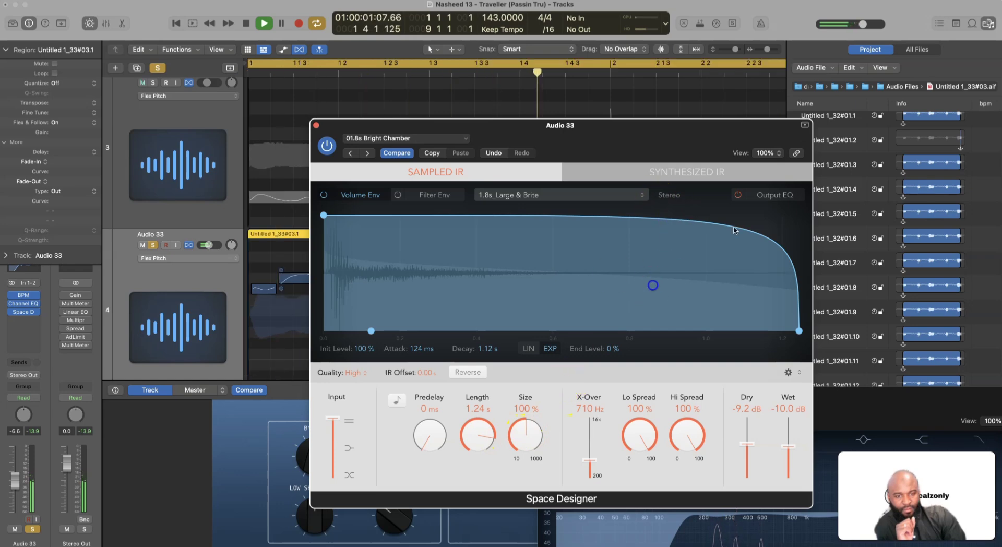
left_click_drag(738, 230, 648, 306)
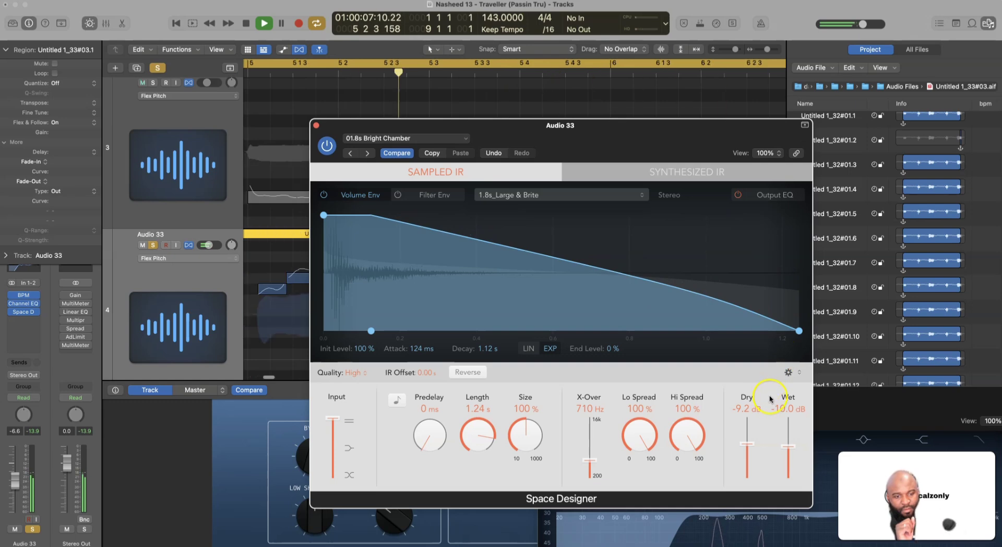
left_click_drag(489, 432, 495, 425)
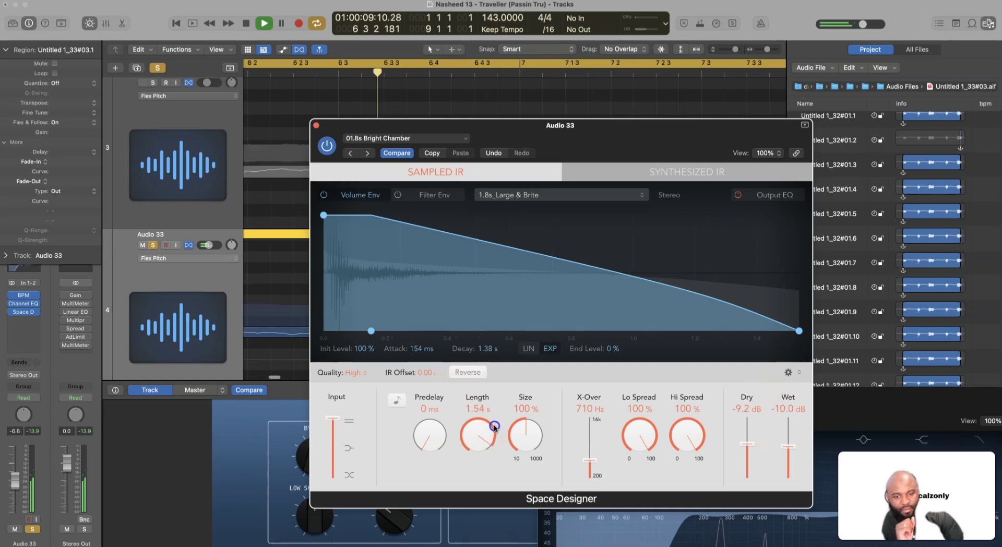
left_click_drag(744, 443, 741, 445)
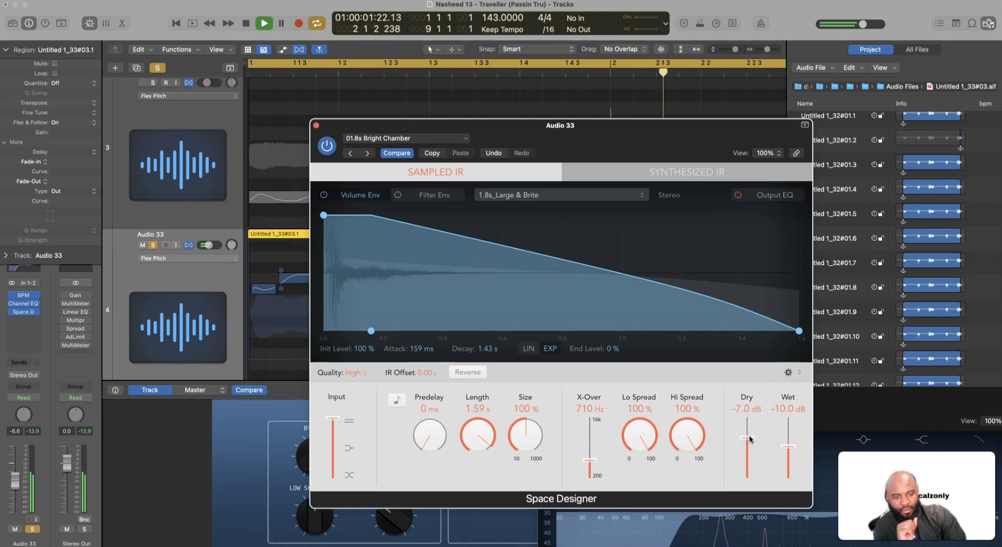
left_click(792, 449)
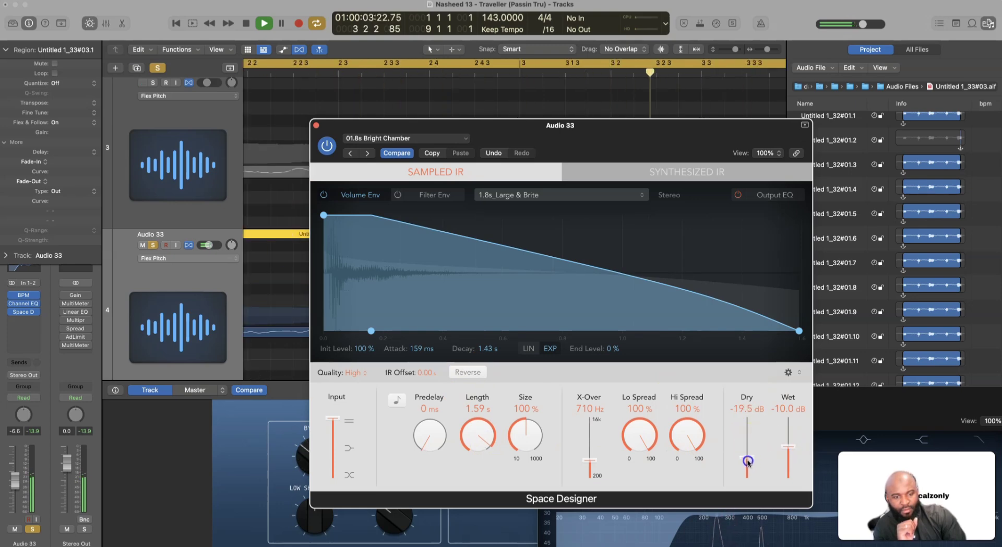
left_click_drag(747, 461, 750, 484)
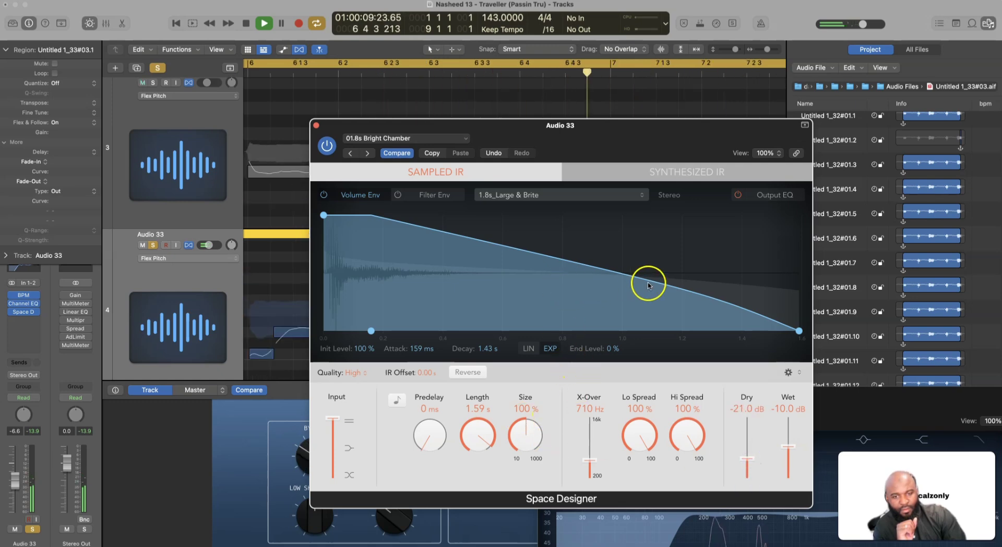
left_click_drag(665, 284, 624, 293)
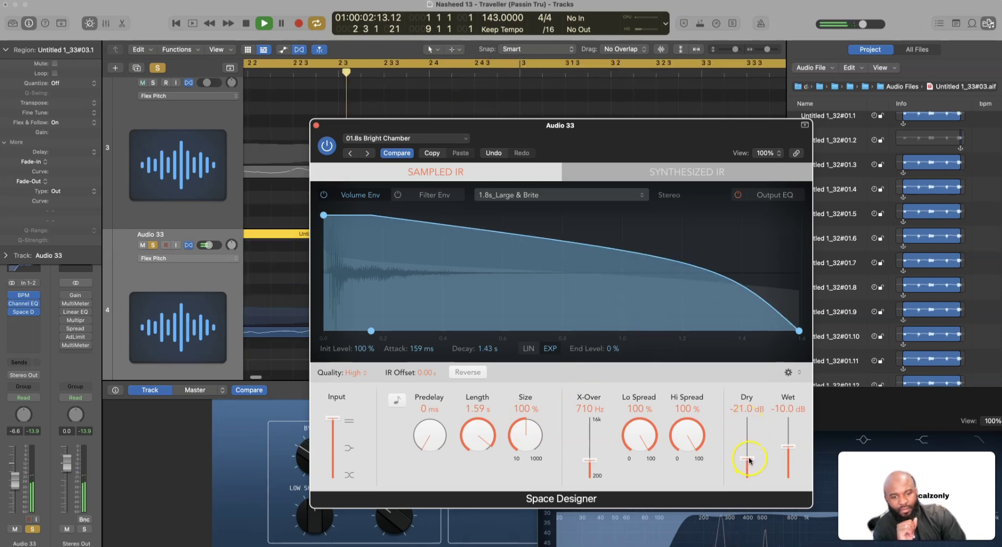
Show Space Designer's output EQ, enable its 6 dB/oct low cut and raise the cutoff well above 51 Hz.
left_click(770, 194)
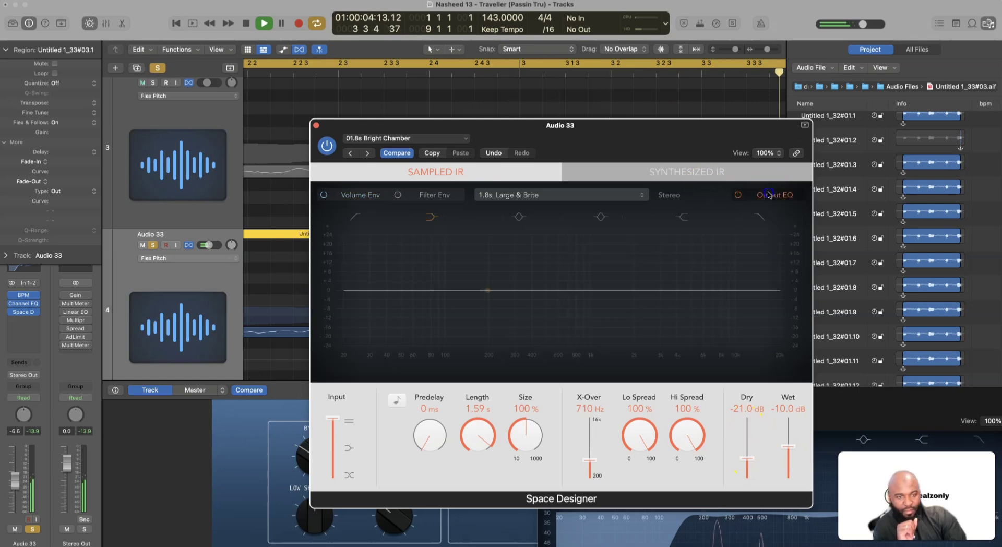
left_click(354, 216)
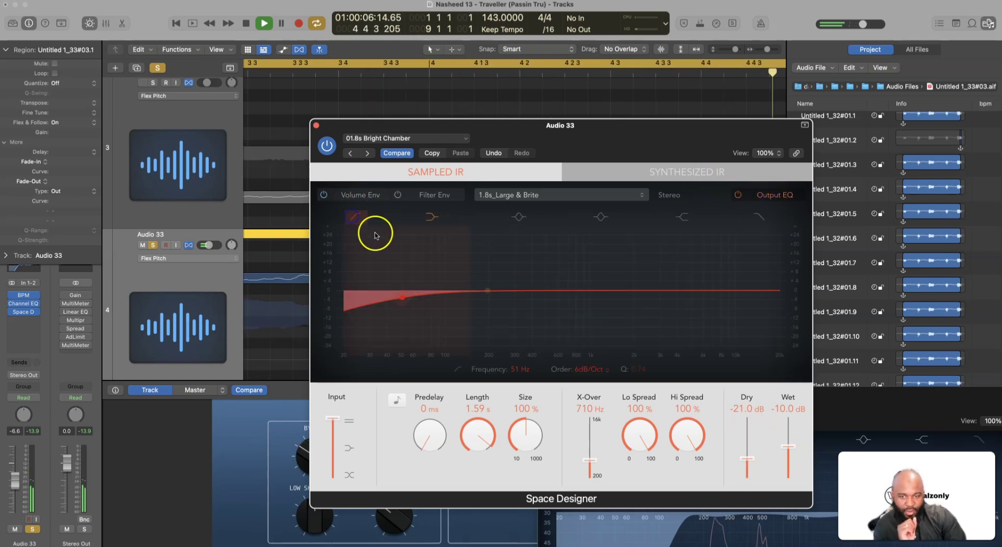
left_click_drag(398, 332, 505, 312)
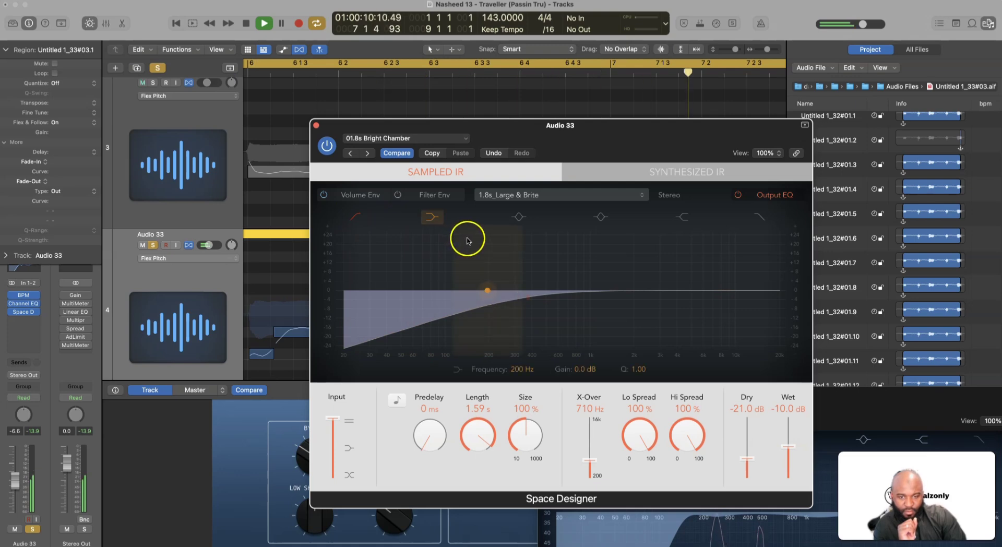
Audition the output EQ's high cut and turn it back off, then close Space Designer and stop playback.
left_click(760, 218)
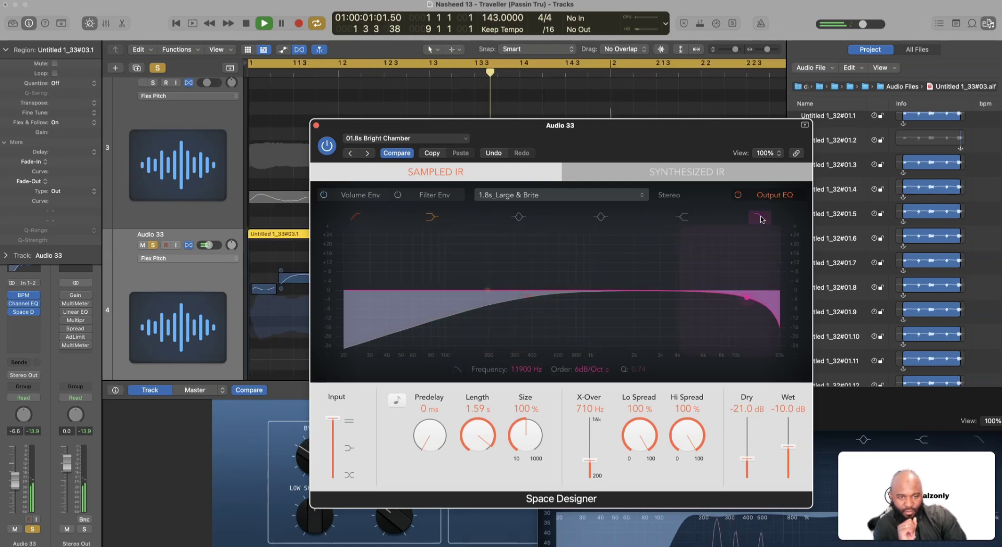
left_click(760, 218)
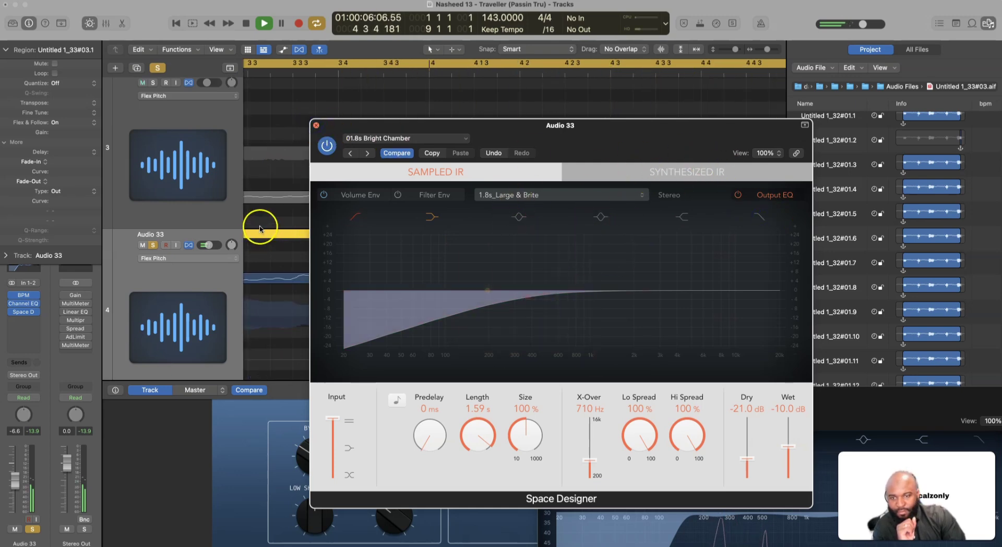
key("super+w")
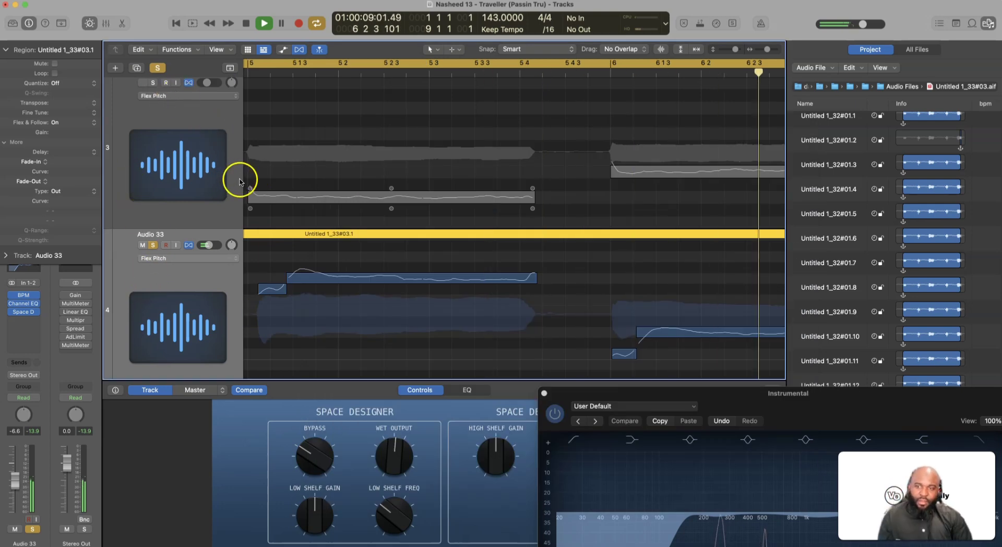
key("space")
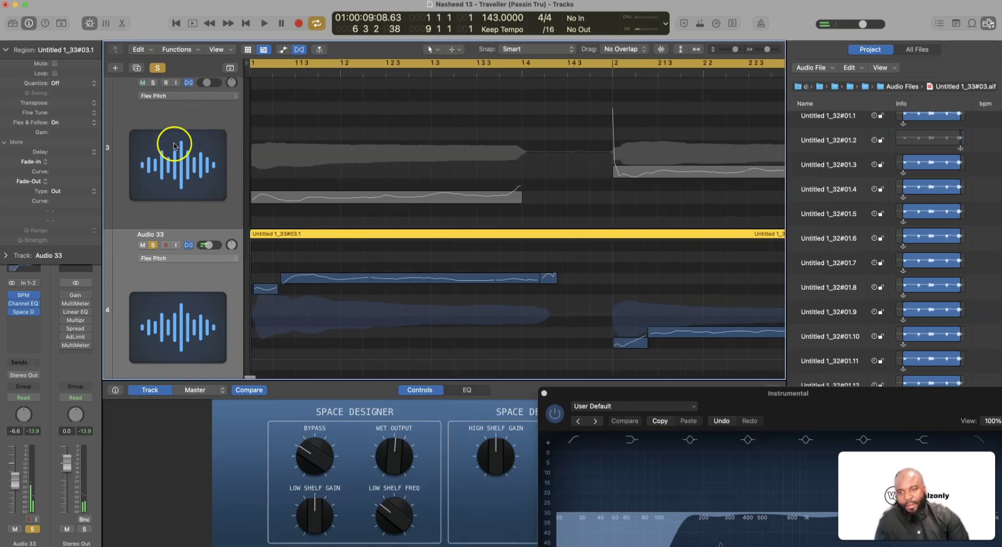
Solo Audio 31 alongside Audio 33 and lower Audio 33's volume to -9.4 dB during playback.
scroll(156, 122, "up", 2)
left_click(153, 124)
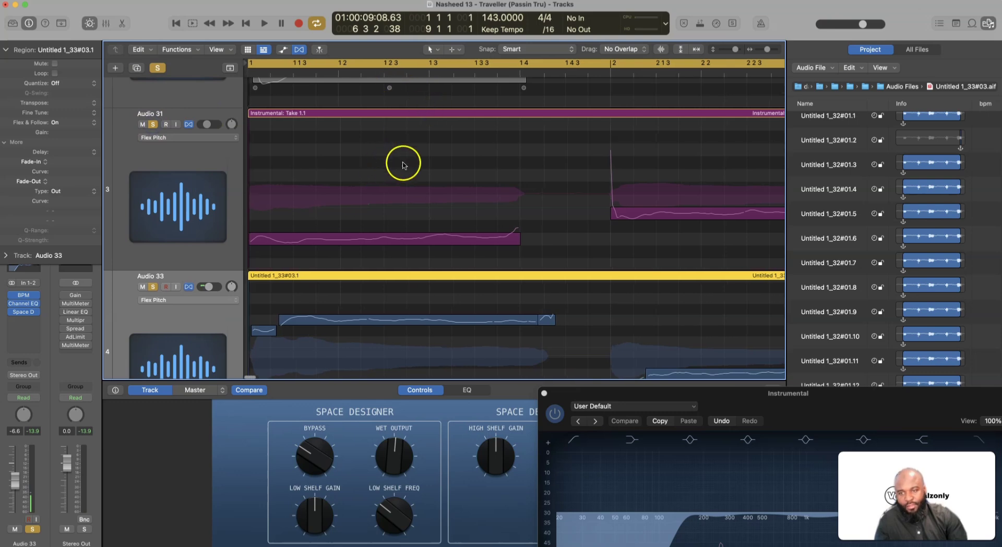
key("space")
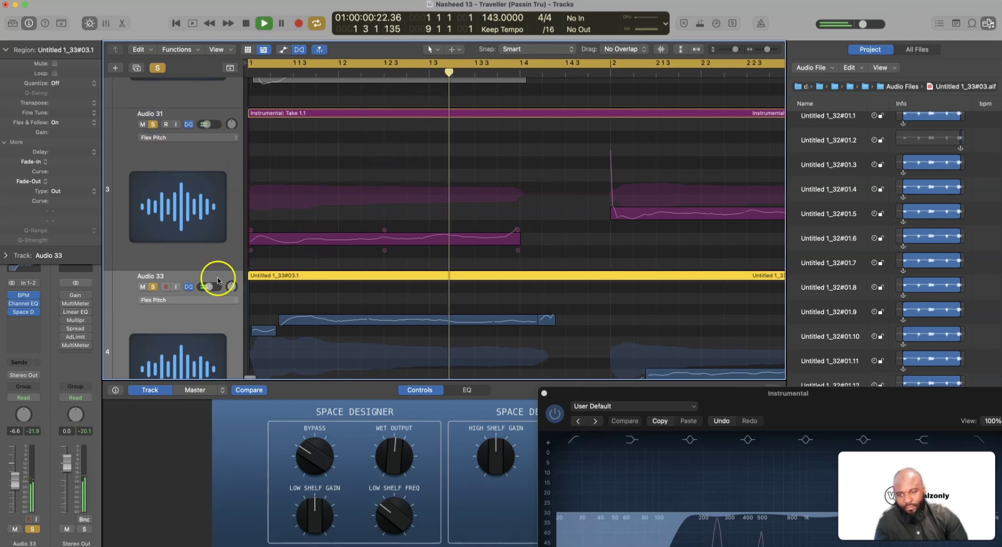
scroll(172, 312, "down", 3)
left_click_drag(12, 465, 15, 480)
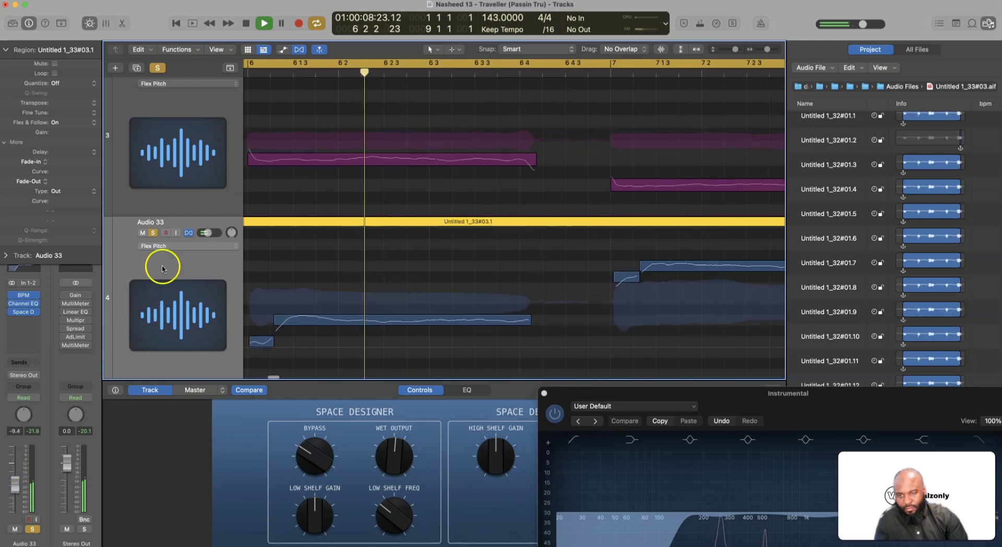
Add the two Instrumental tracks, 1 and 2, to the soloed tracks and play them together.
scroll(167, 250, "up", 10)
scroll(169, 254, "up", 2)
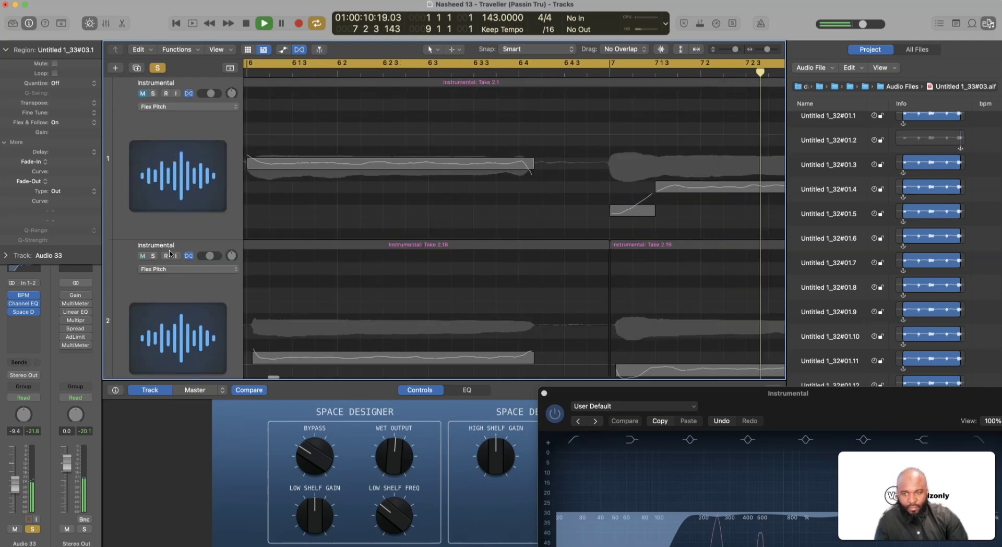
left_click(160, 256)
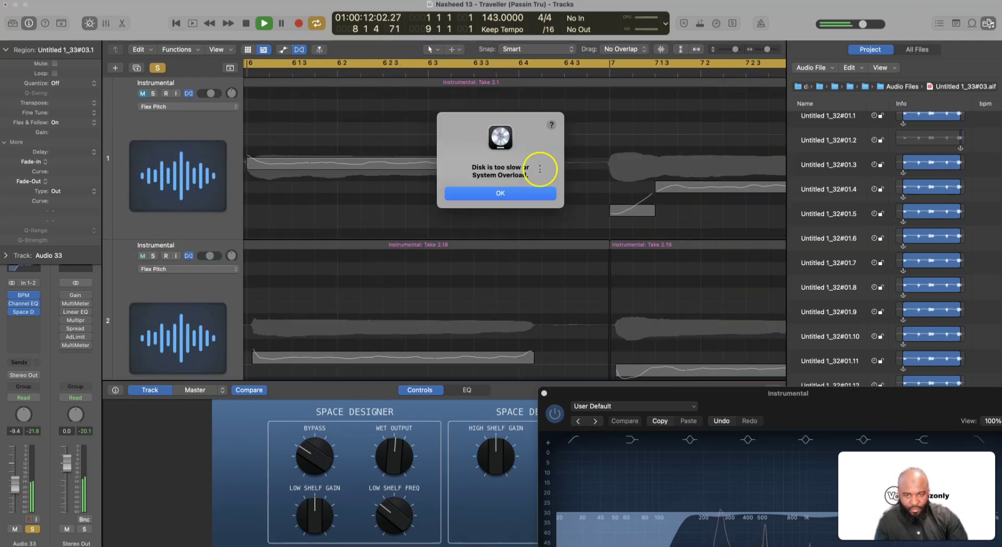
left_click(491, 194)
key("space")
left_click(153, 257)
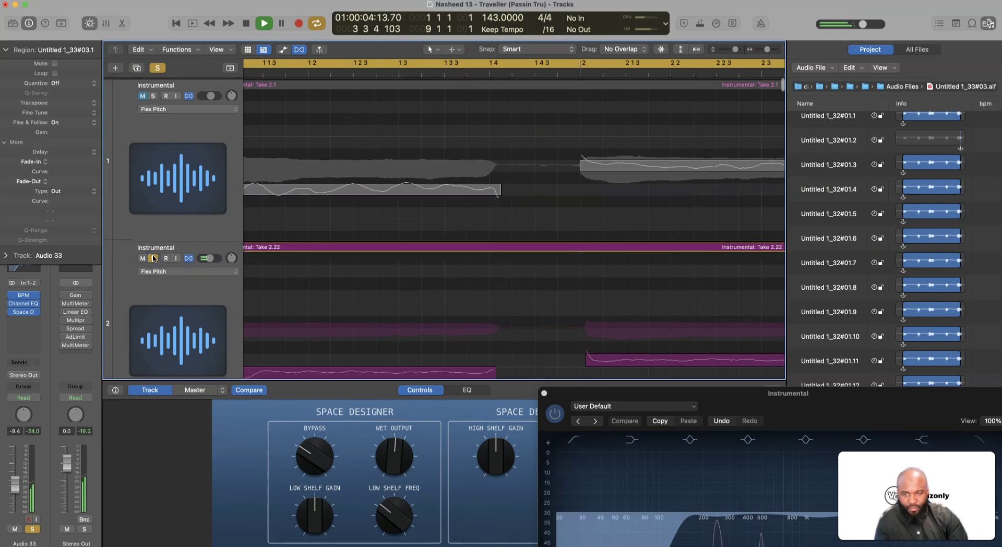
left_click(172, 175)
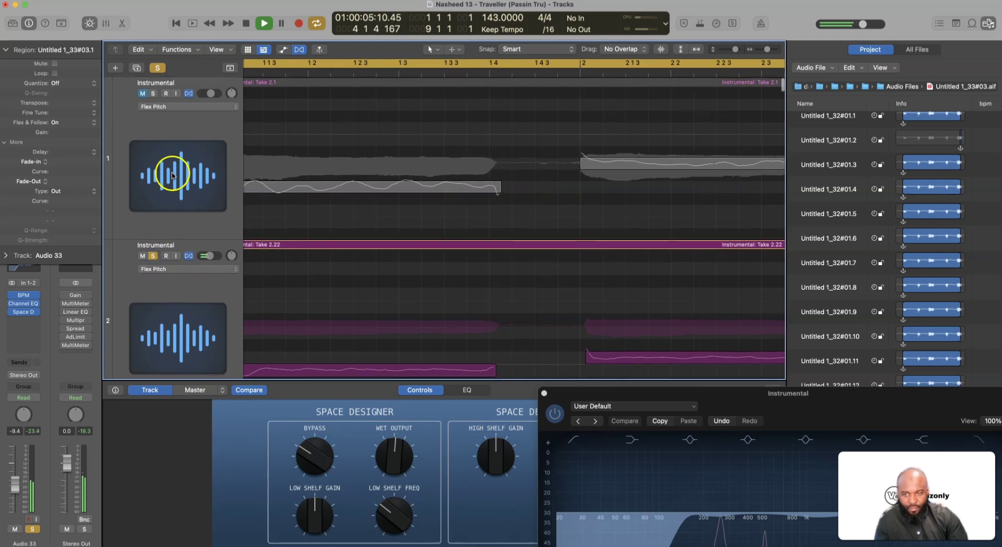
left_click(152, 94)
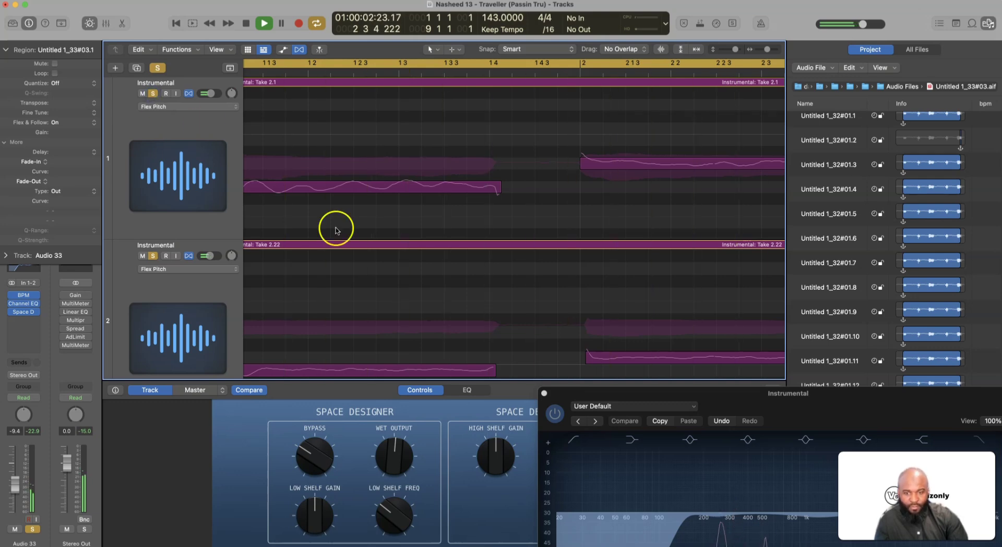
Listen to the four soloed tracks together while surveying the wider arrangement, and stop playback.
scroll(379, 236, "down", 10)
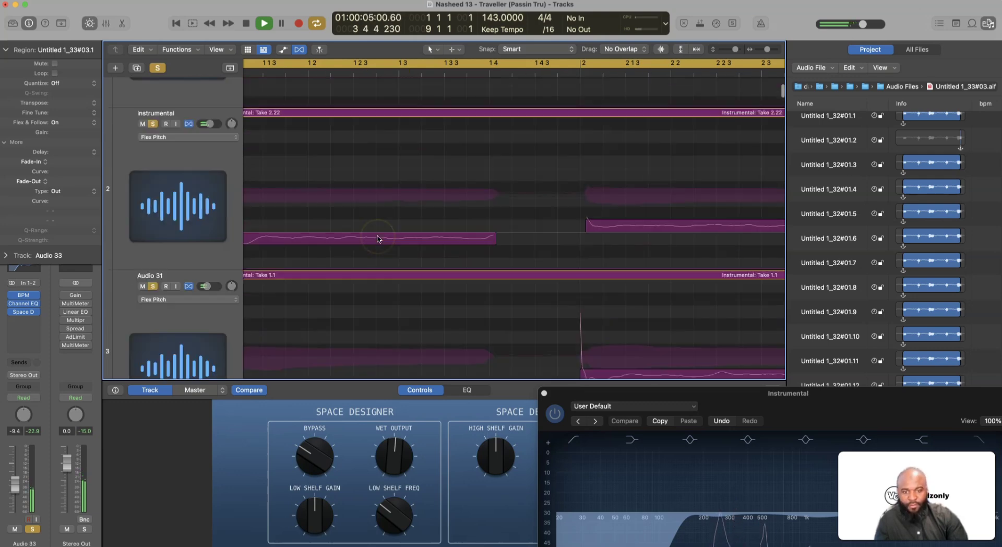
scroll(378, 238, "up", 4)
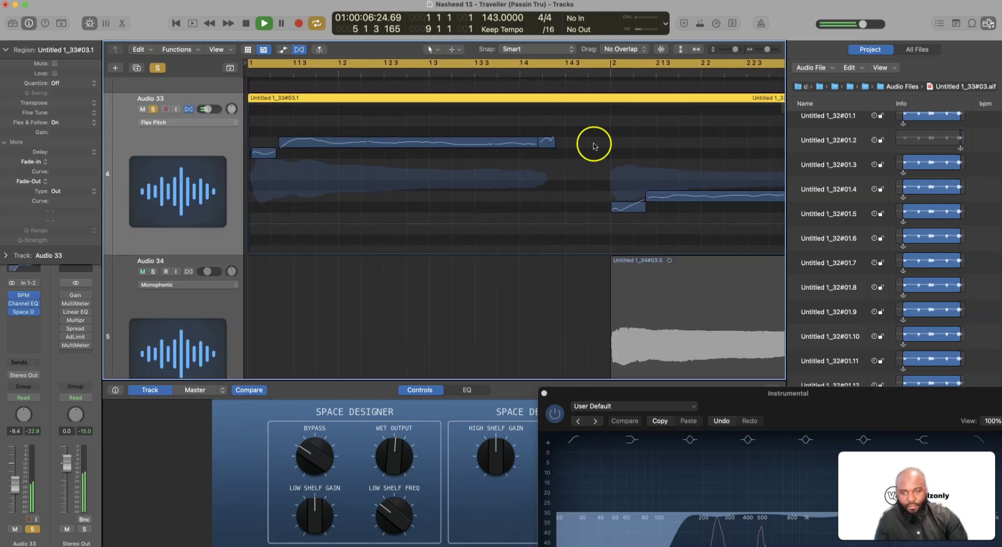
left_click_drag(766, 50, 724, 61)
scroll(420, 222, "up", 3)
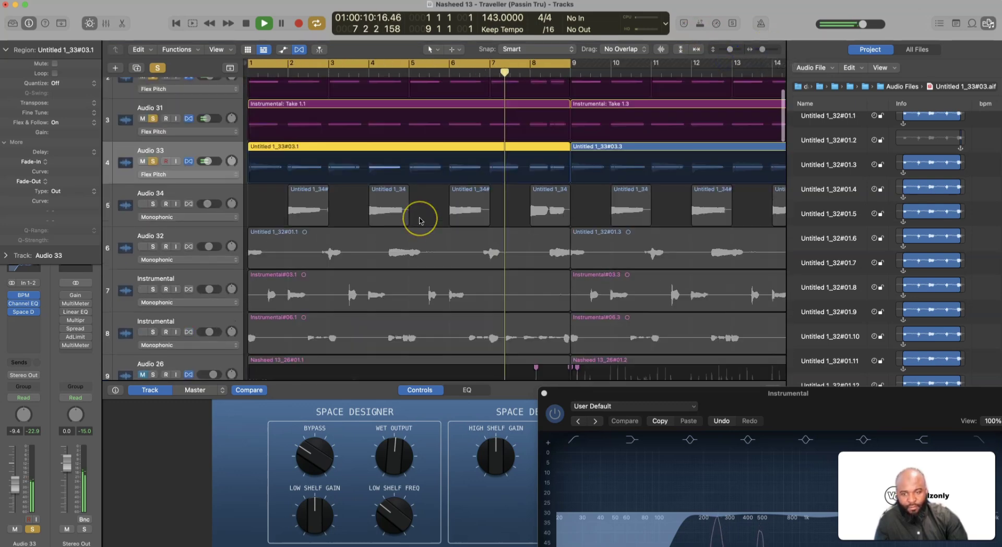
scroll(419, 222, "down", 5)
scroll(412, 222, "up", 6)
scroll(394, 223, "down", 2)
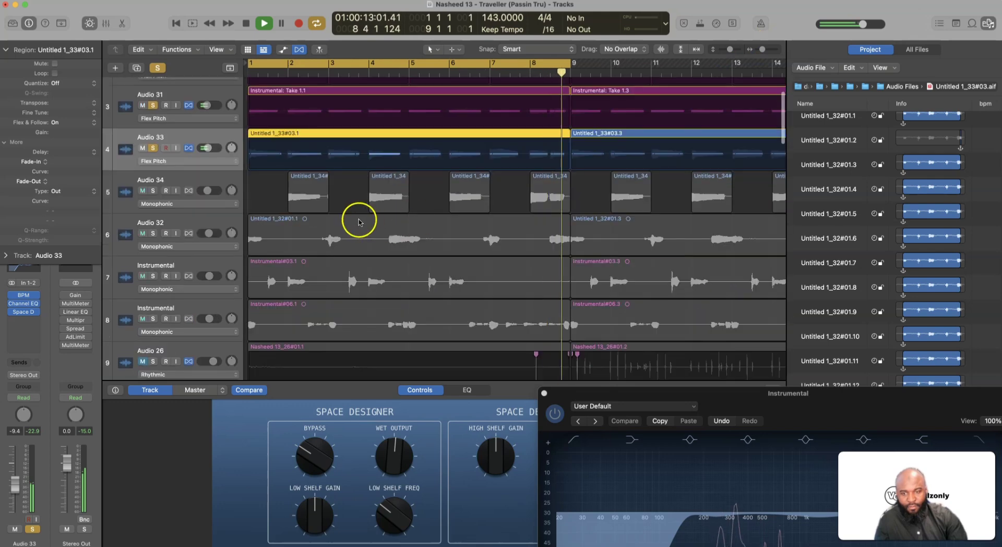
key("space")
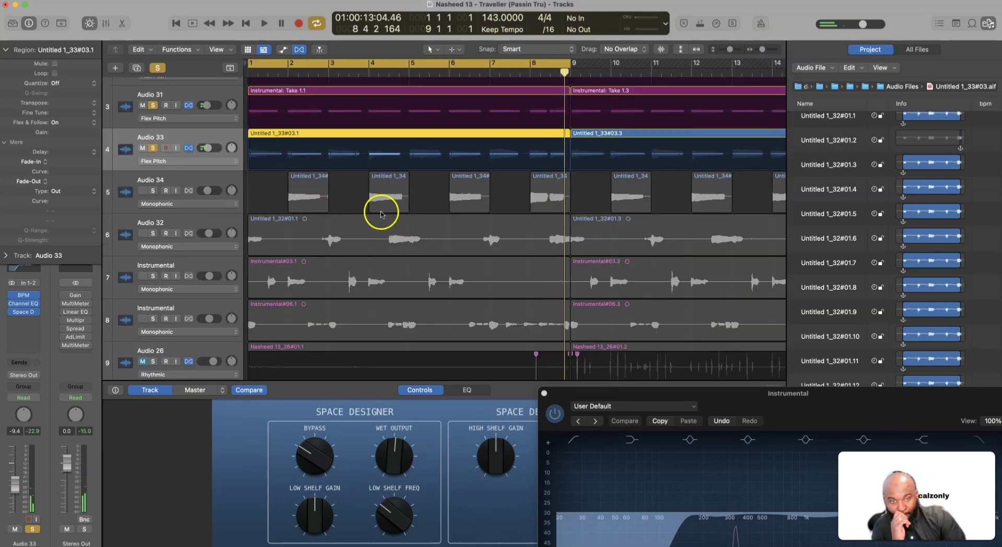
Select Audio 34, clear all existing solos and solo only that track.
scroll(380, 212, "up", 3)
scroll(383, 214, "down", 5)
scroll(436, 173, "up", 1)
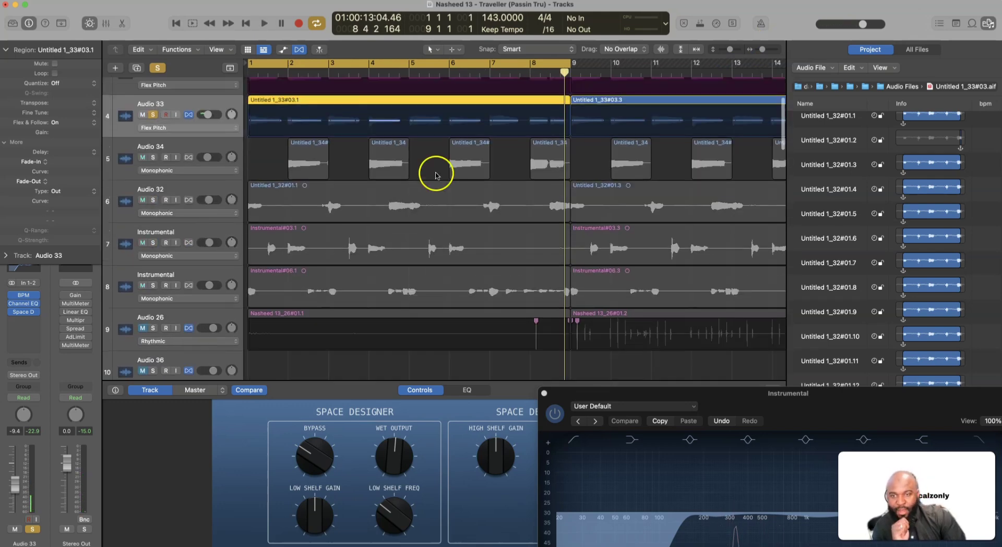
left_click_drag(762, 50, 766, 50)
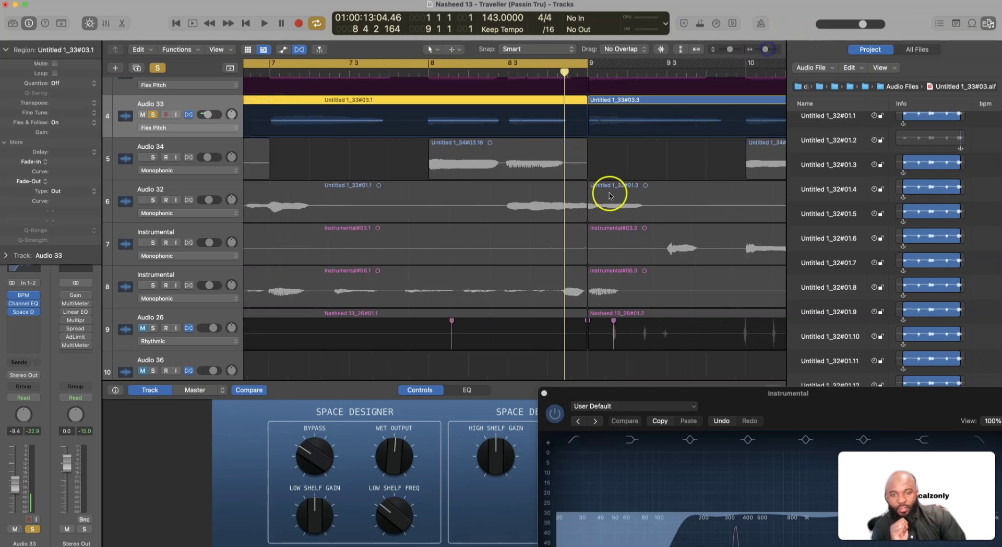
scroll(611, 194, "left", 10)
scroll(599, 189, "left", 5)
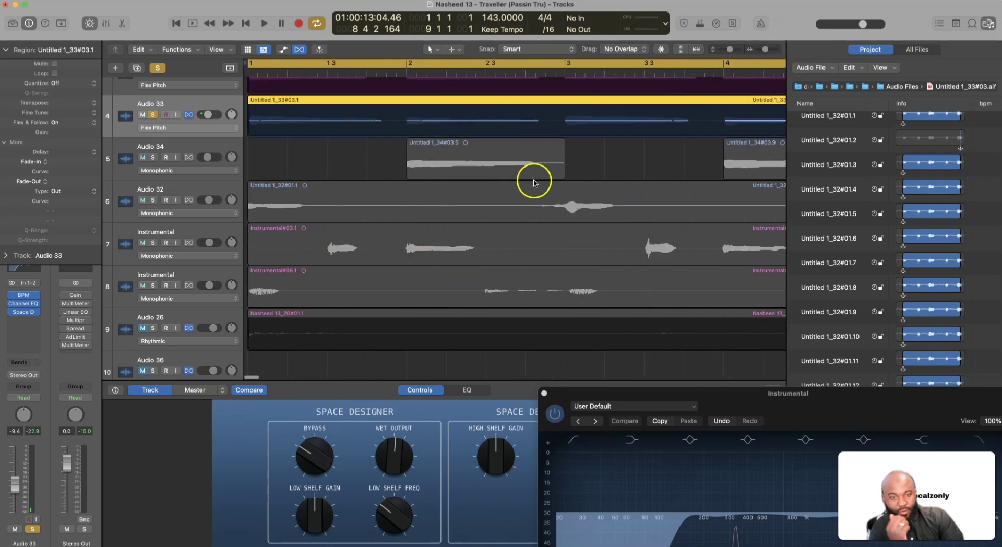
left_click(117, 156)
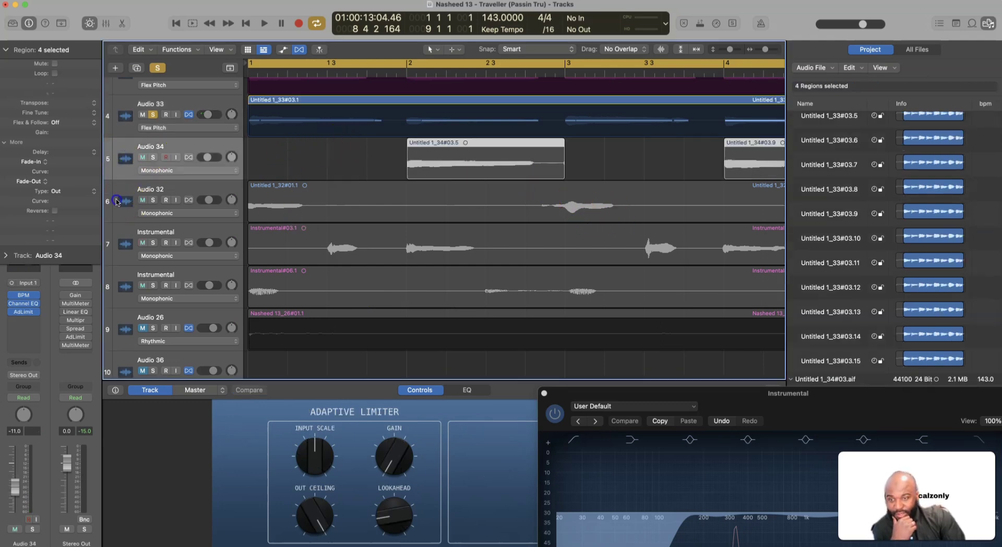
left_click(117, 202)
left_click(116, 158)
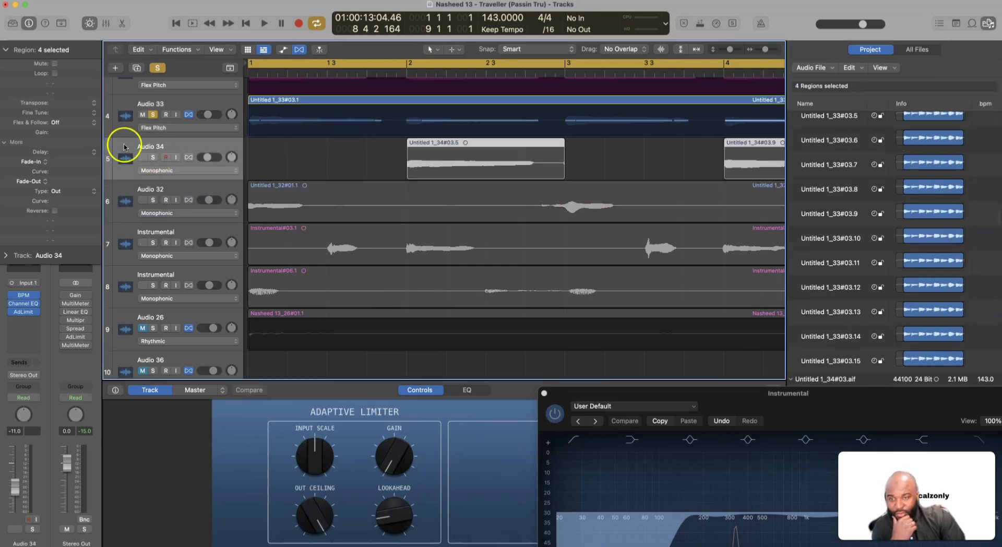
left_click(153, 157)
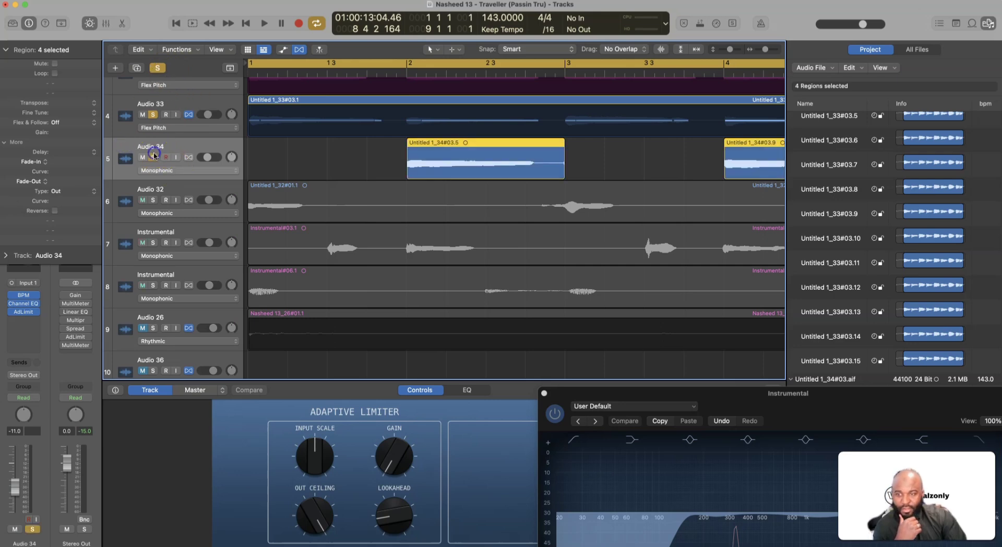
left_click(157, 68)
left_click(159, 69)
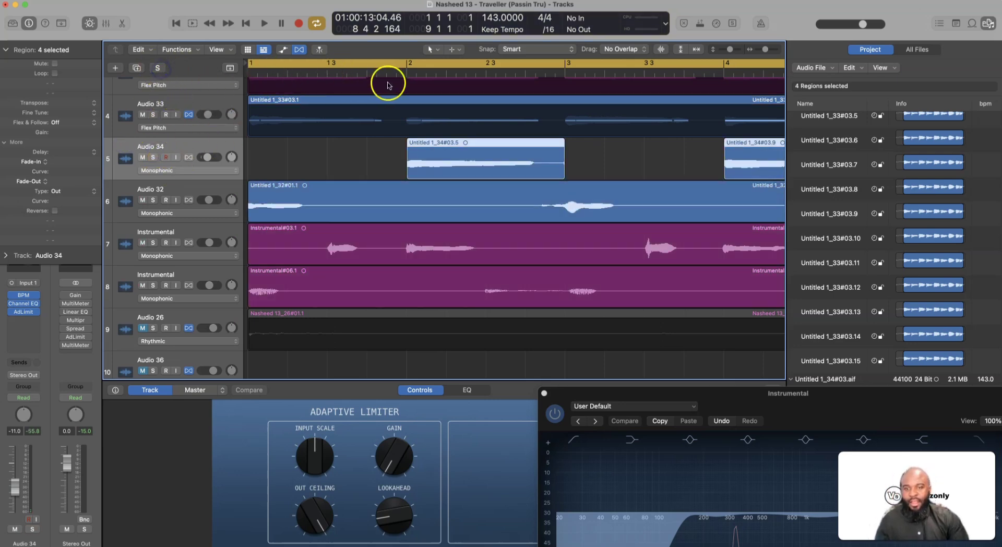
key("s")
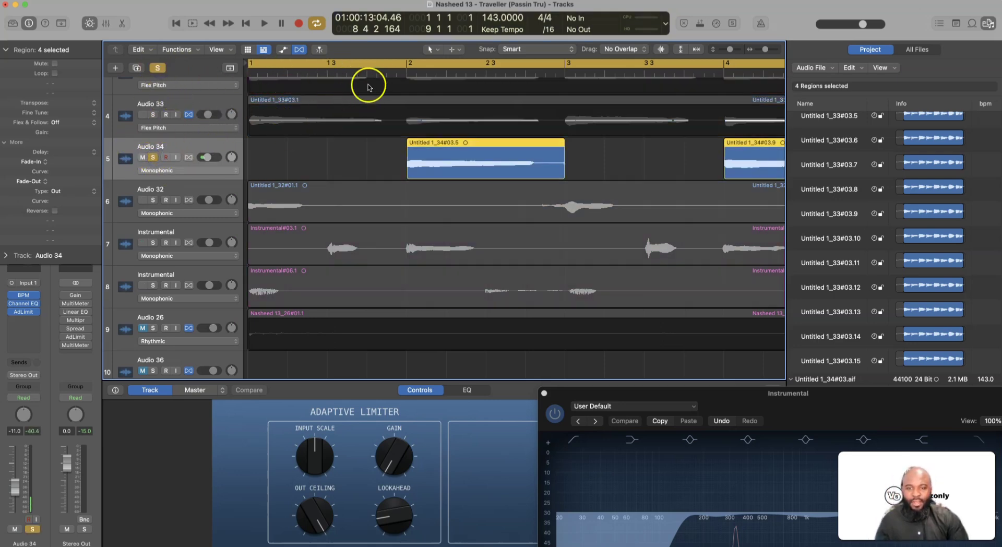
Play the soloed Audio 34 from just before bar 2 to hear how its first region starts.
left_click(351, 72)
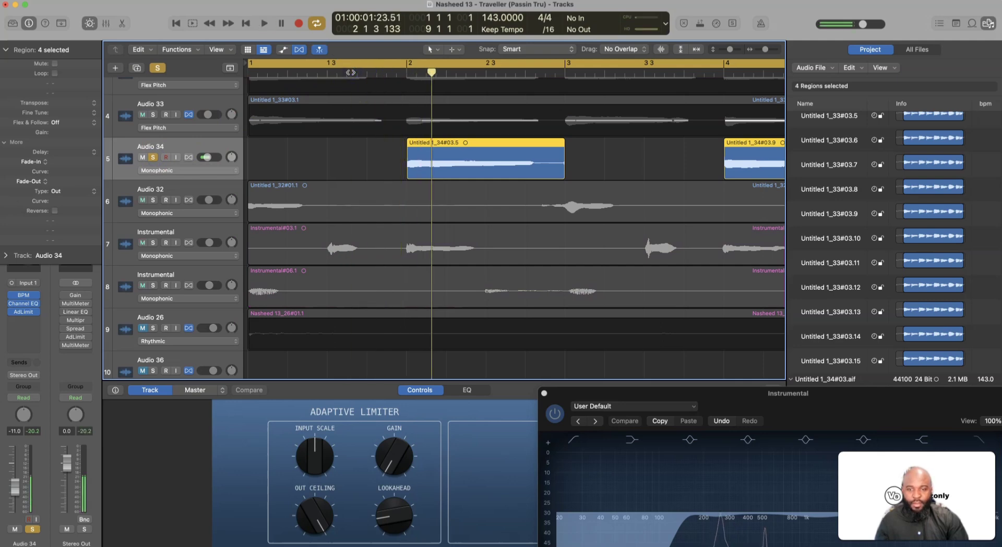
left_click(352, 72)
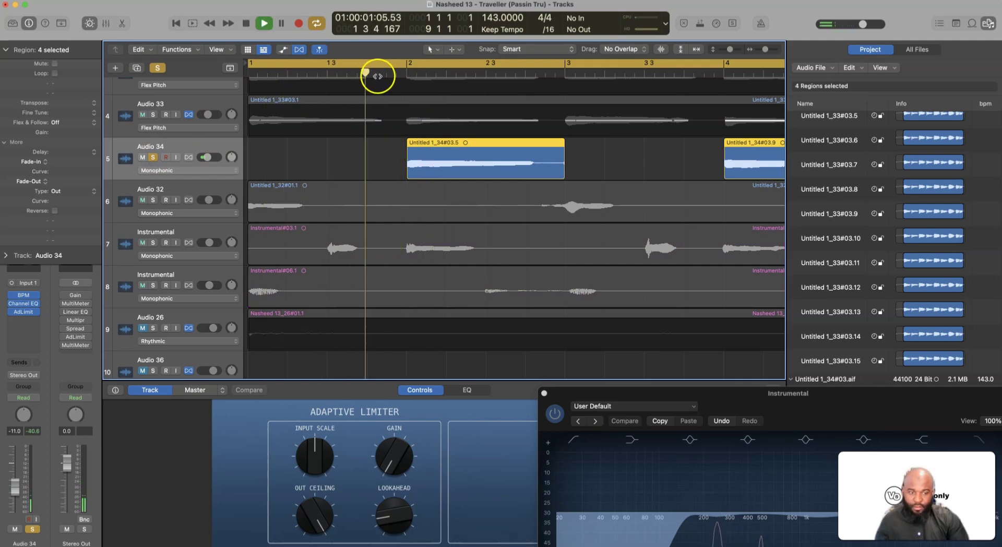
left_click(172, 142)
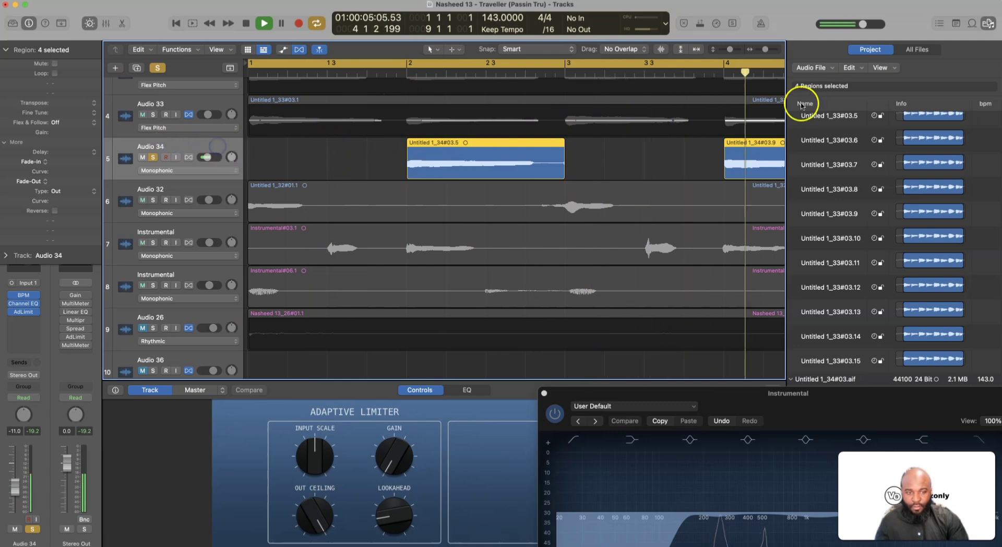
scroll(565, 139, "left", 10)
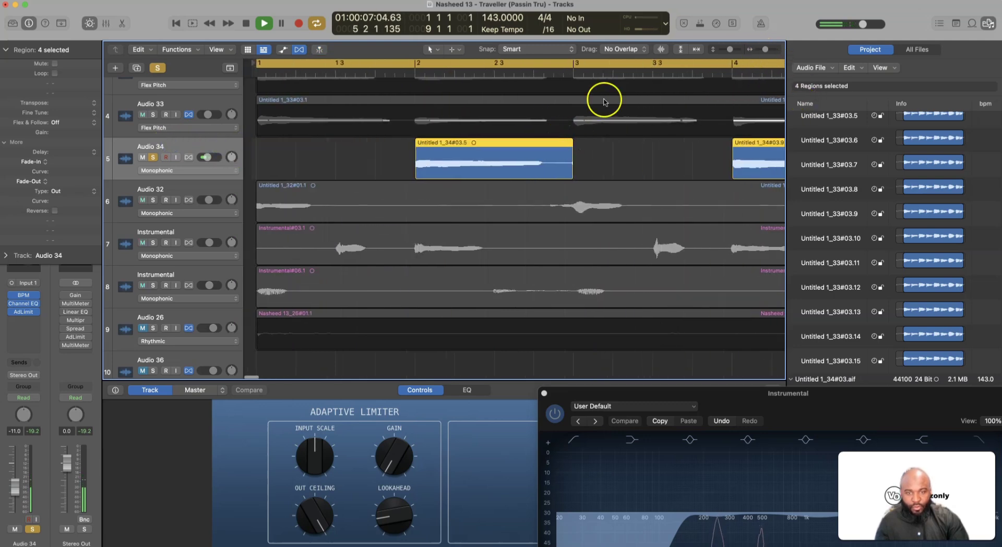
Apply a fade-in of 15 to the selected Audio 34 regions with the Fade tool and return to the Pointer tool.
left_click(435, 50)
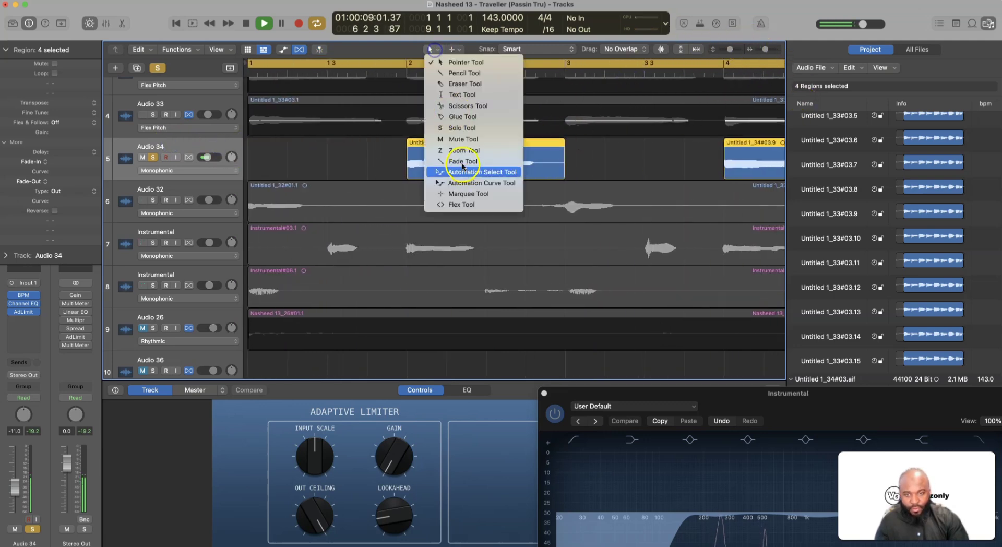
left_click(462, 162)
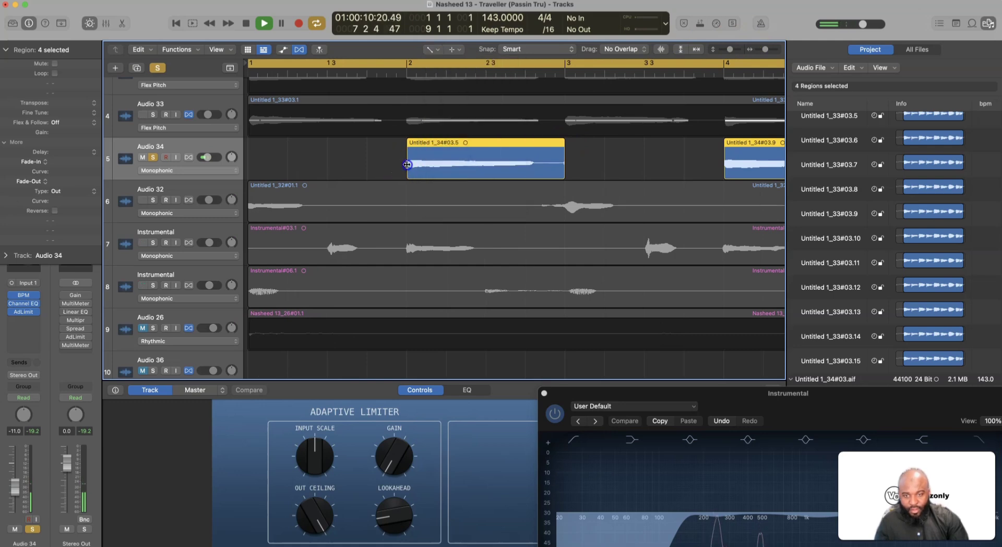
left_click_drag(408, 165, 410, 164)
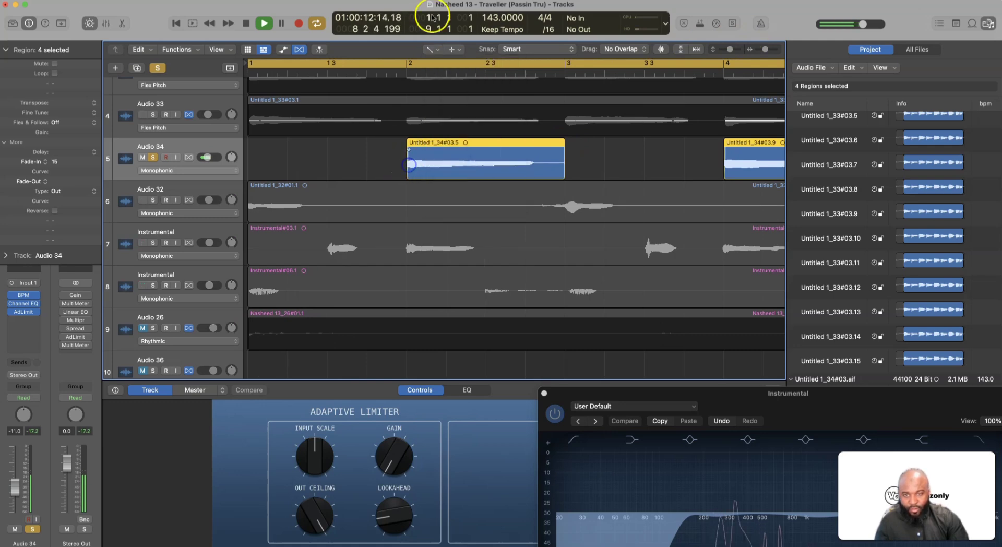
left_click(433, 50)
left_click(442, 64)
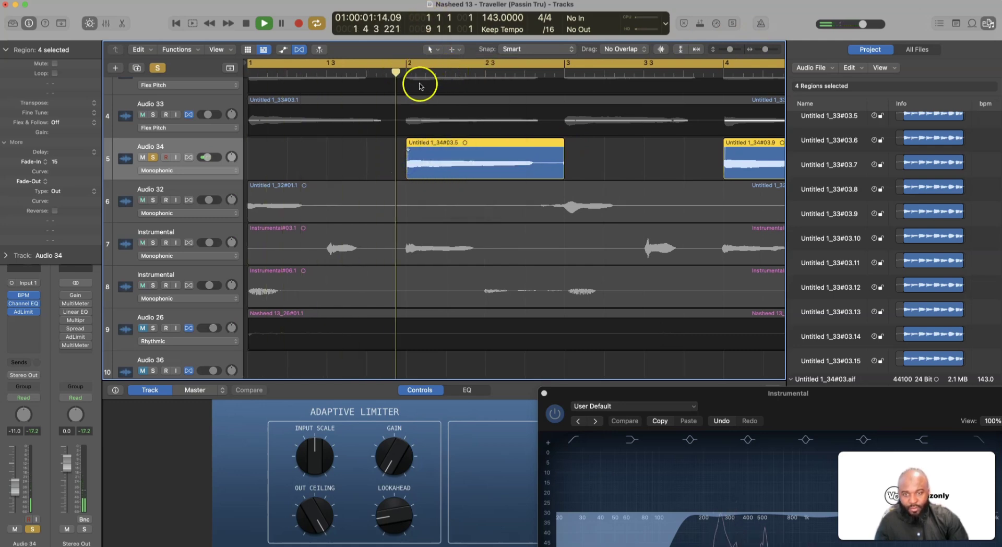
Listen to the soloed Audio 34 from the middle of bar 1 to check the faded region starts.
left_click(358, 70)
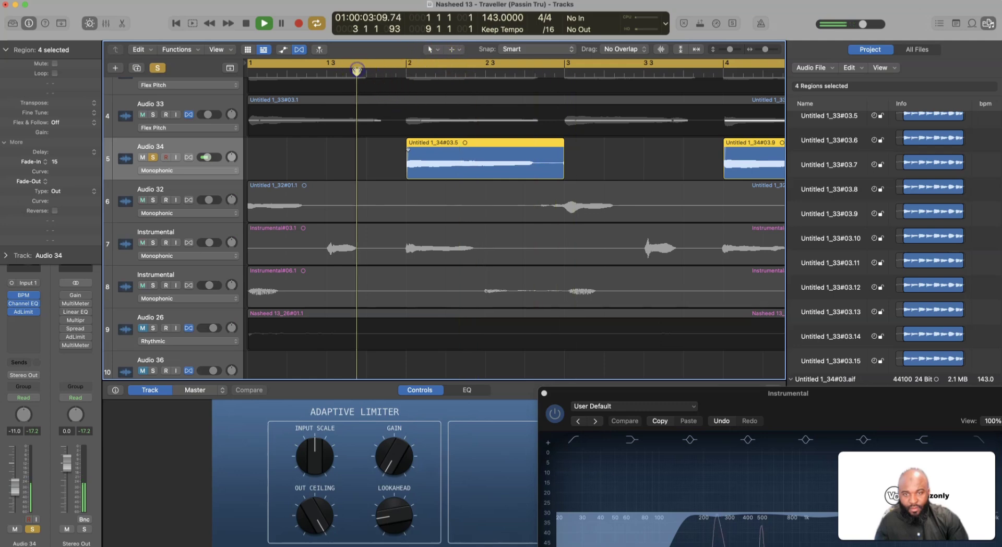
left_click(433, 50)
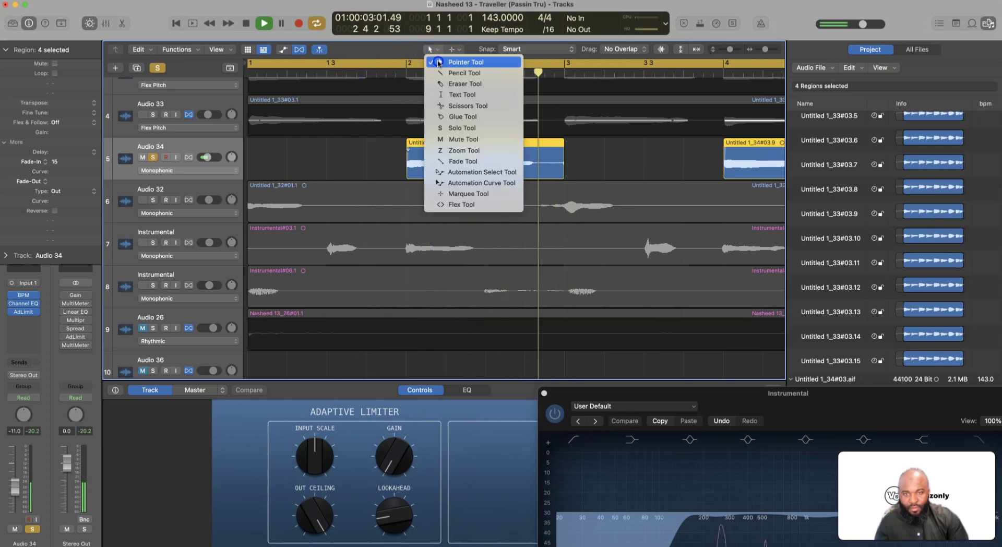
left_click(185, 150)
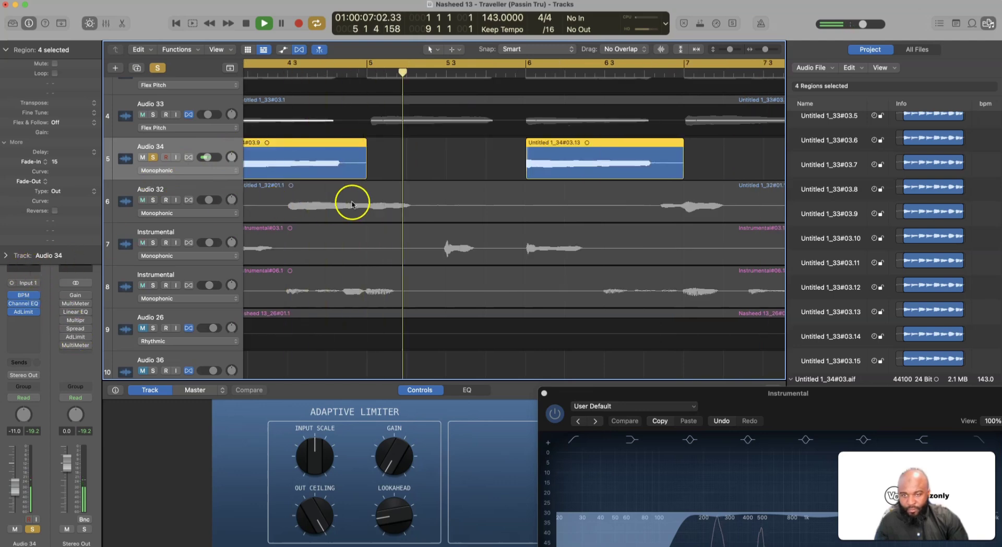
scroll(275, 172, "left", 5)
scroll(275, 171, "left", 10)
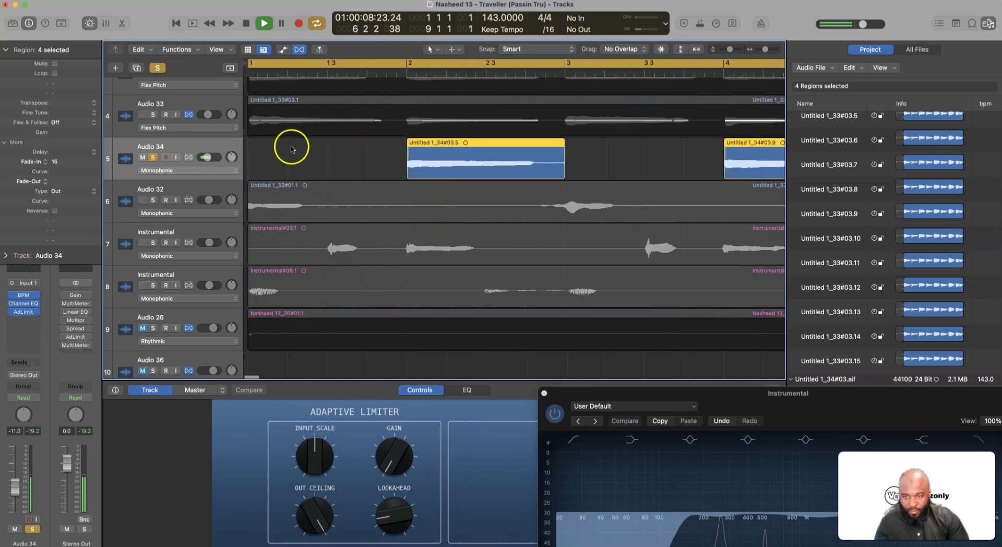
Set Audio 34's flex mode to Flex Pitch, stop playback and enlarge the tracks vertically to show its pitch notes.
left_click(192, 147)
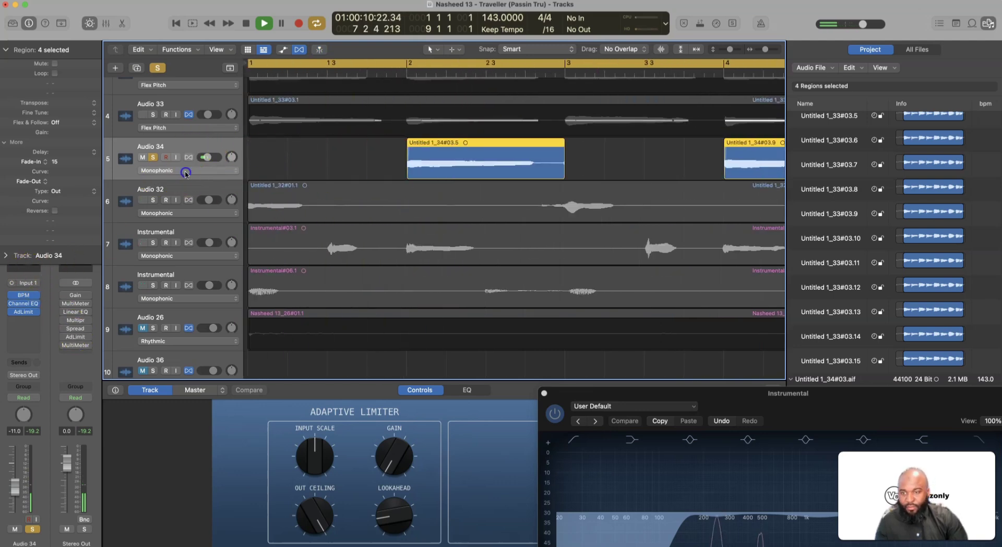
left_click(184, 147)
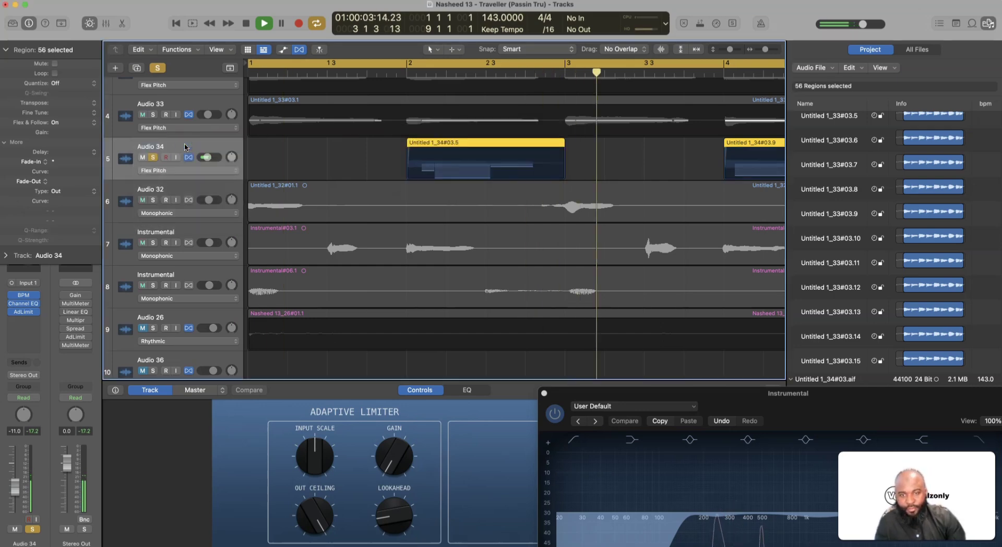
key("space")
left_click_drag(729, 49, 742, 44)
scroll(532, 143, "up", 3)
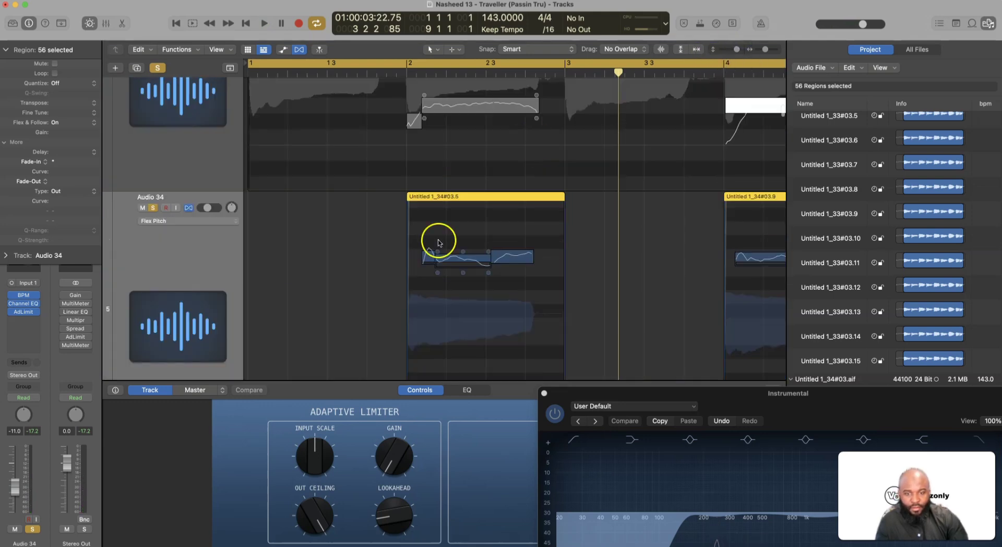
scroll(457, 228, "up", 2)
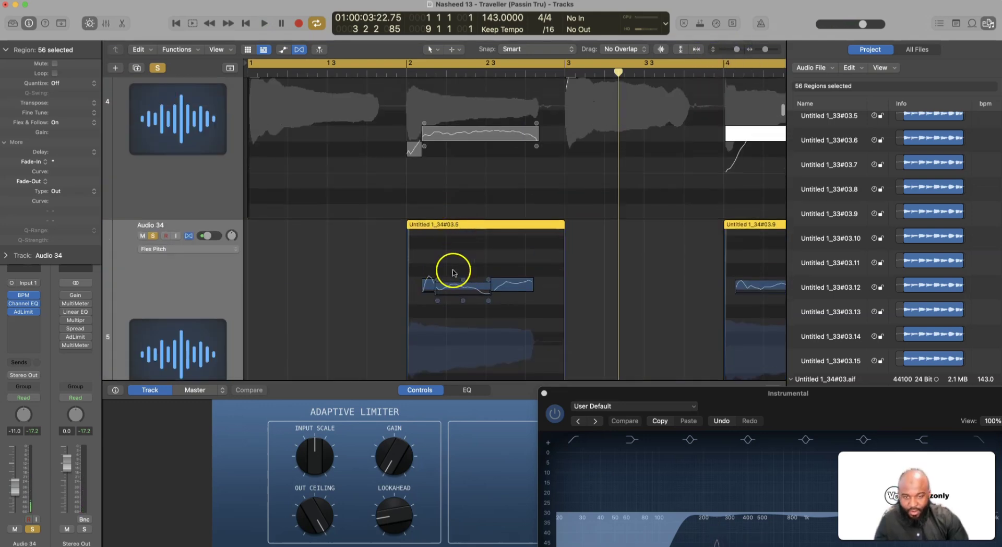
right_click(446, 255)
left_click(334, 255)
Solo Audio 33 and Audio 31 alongside Audio 34, and play them together through bar 2.
scroll(344, 254, "up", 6)
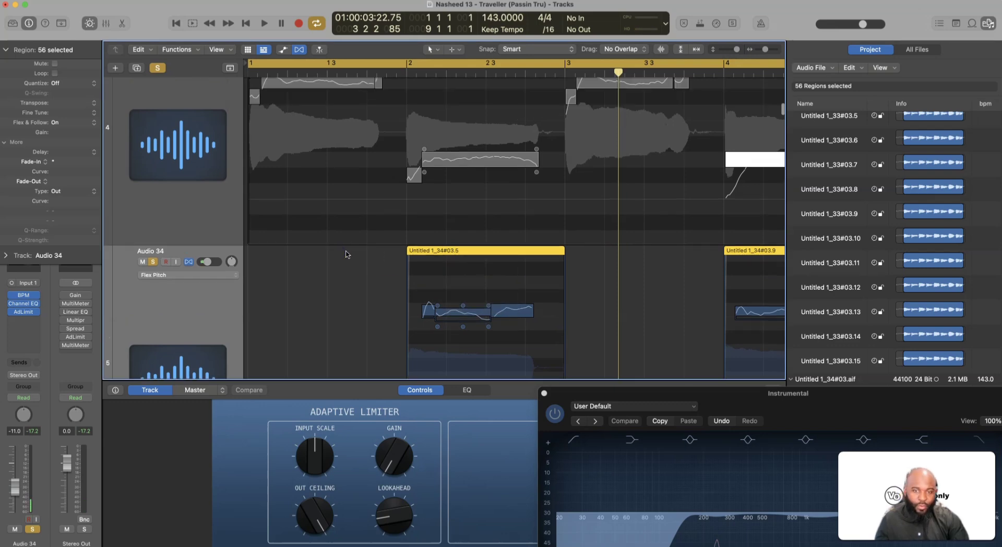
scroll(347, 253, "up", 1)
left_click(153, 90)
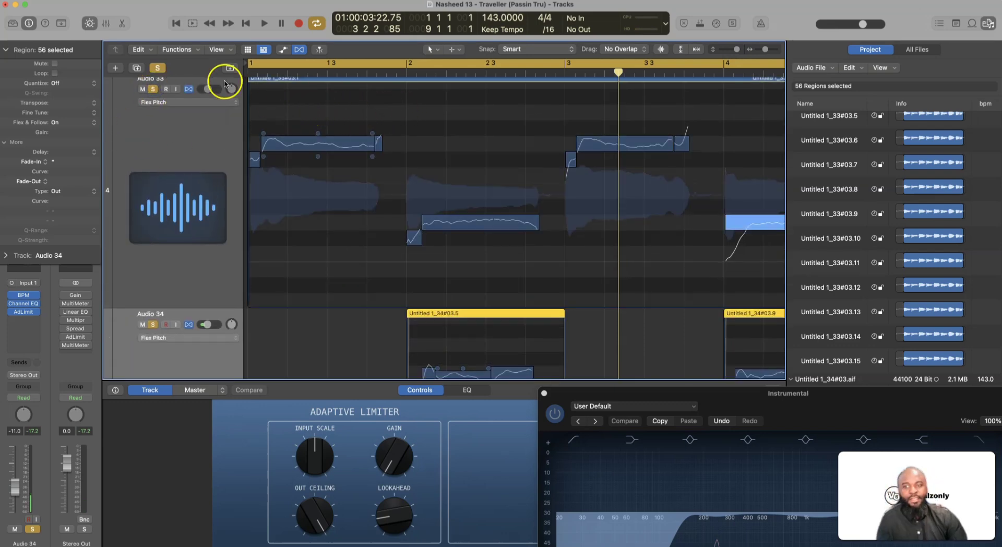
scroll(167, 100, "up", 10)
left_click(153, 92)
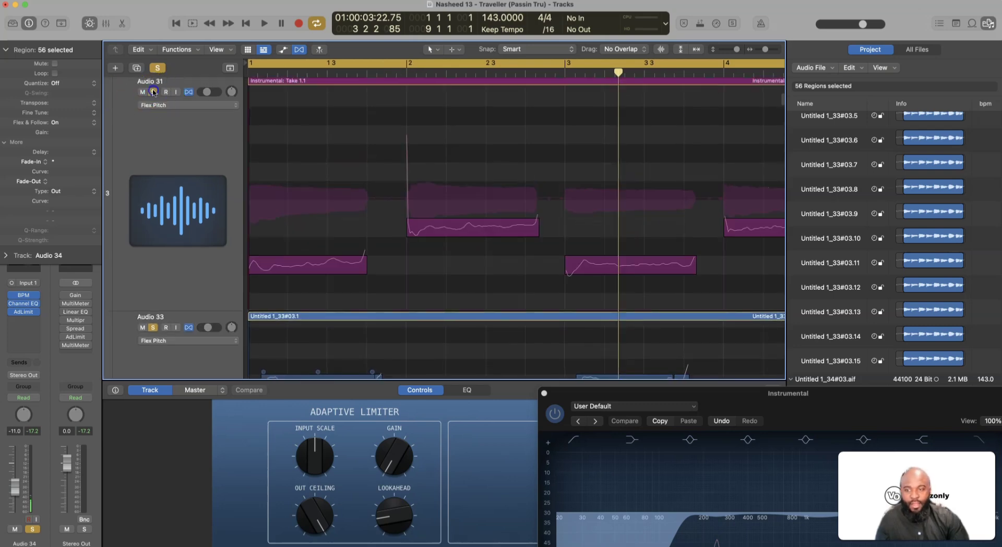
key("space")
scroll(384, 97, "down", 5)
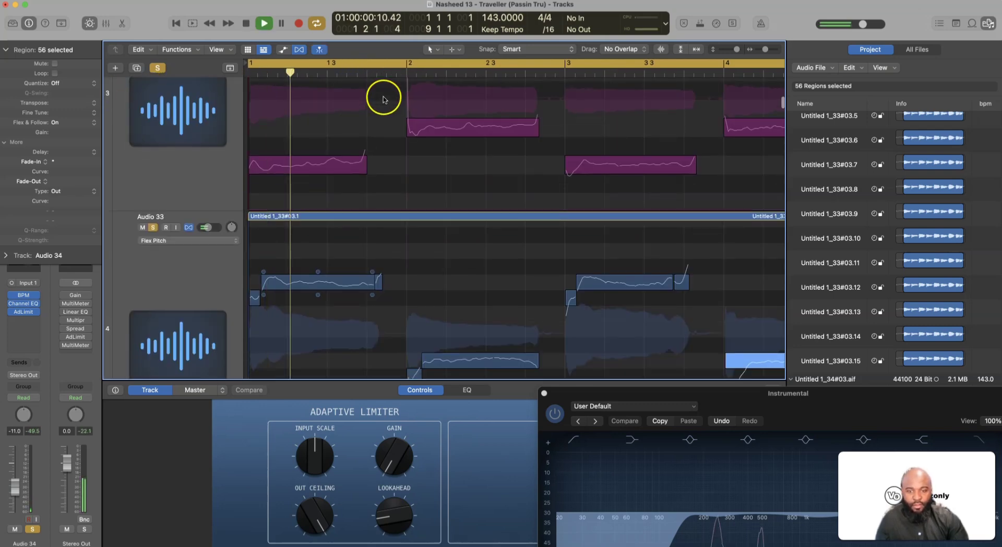
scroll(385, 97, "down", 2)
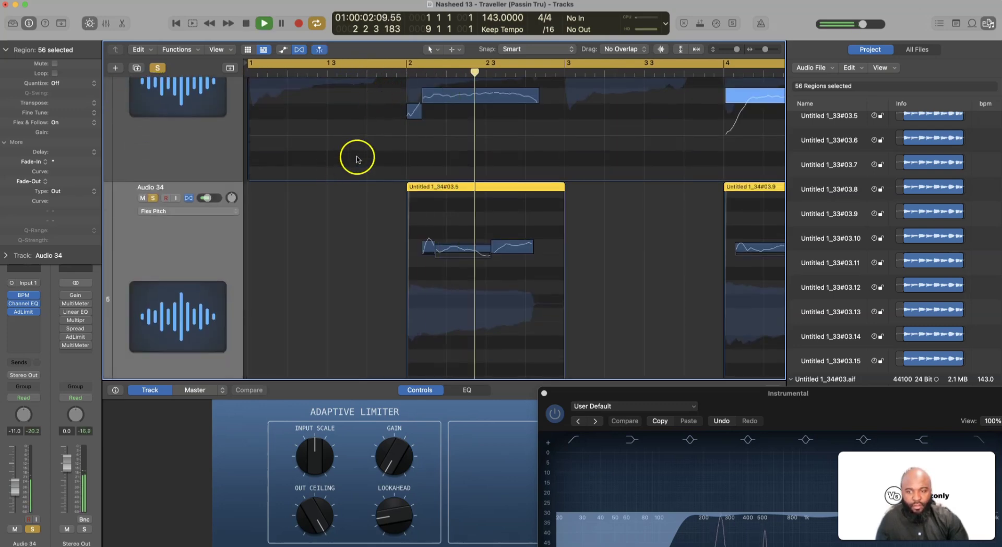
key("space")
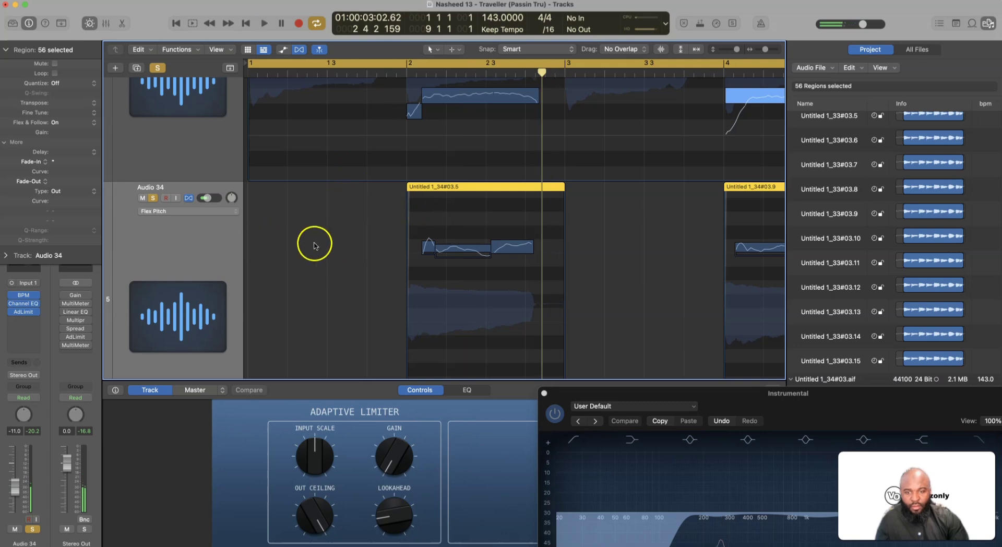
Set all of Audio 34's notes to perfect pitch and play the soloed tracks to hear the correction.
right_click(470, 278)
left_click(498, 282)
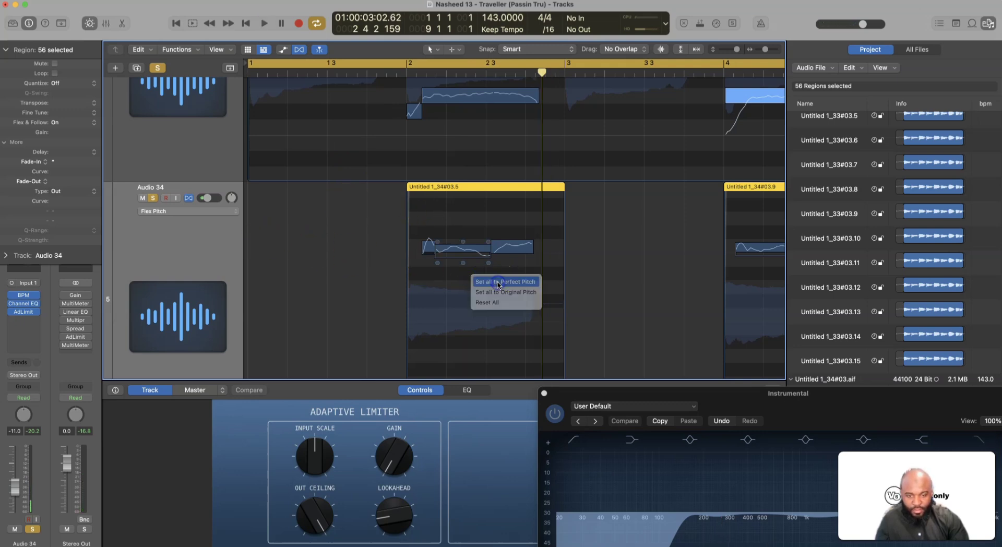
scroll(431, 216, "right", 3)
scroll(432, 216, "left", 3)
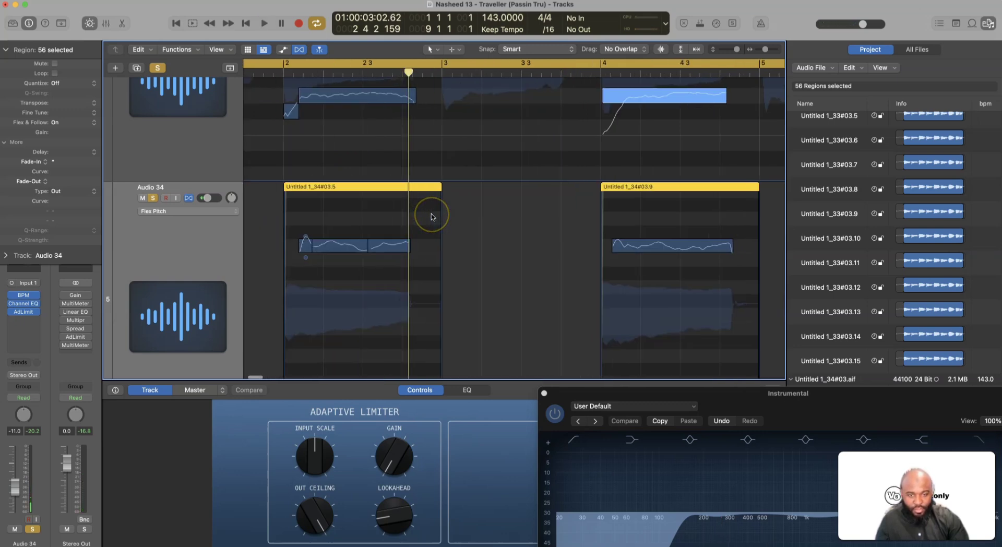
key("space")
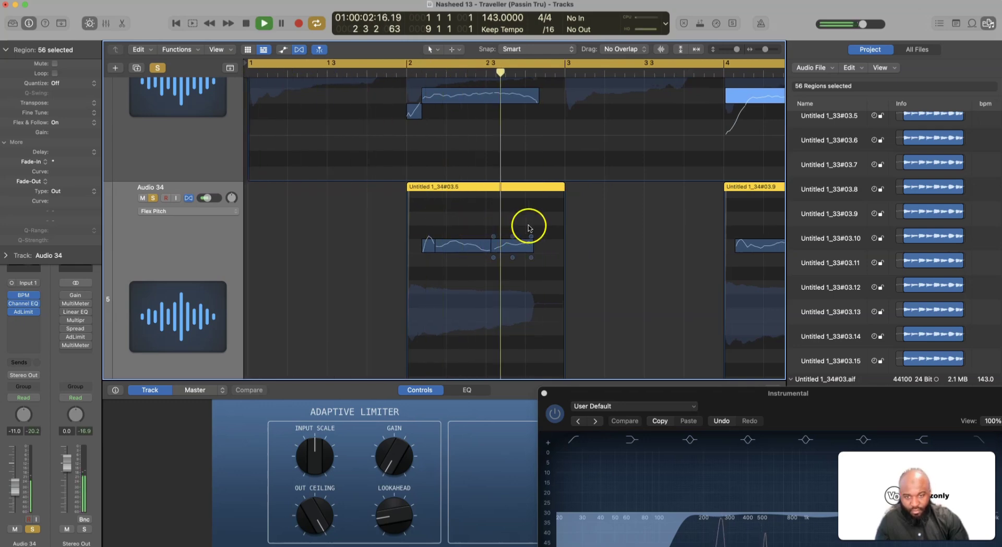
key("space")
Flatten the vibrato of all notes in Audio 34's bar 2 region, and play from bar 1 to hear it.
left_click_drag(555, 211, 409, 285)
left_click_drag(514, 263, 512, 260)
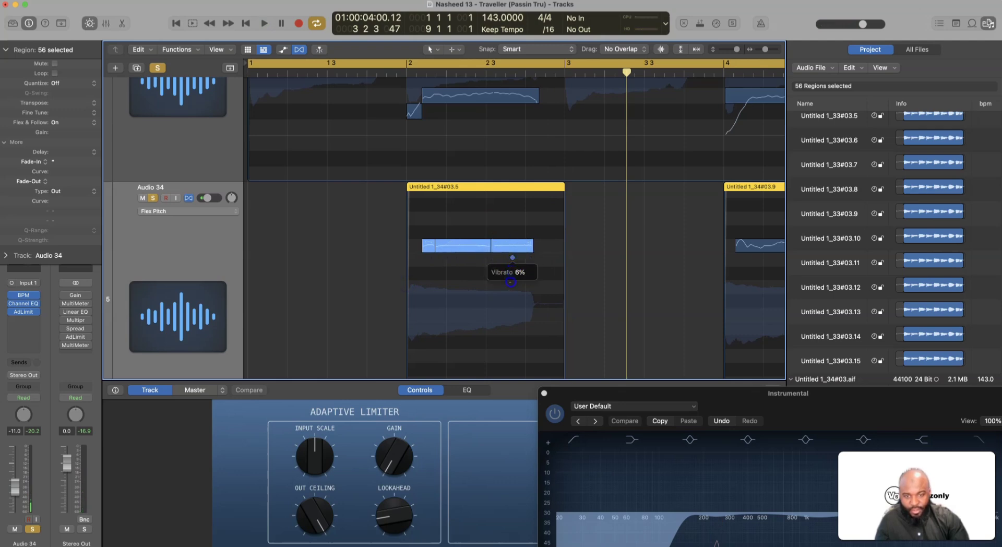
left_click_drag(511, 285, 510, 281)
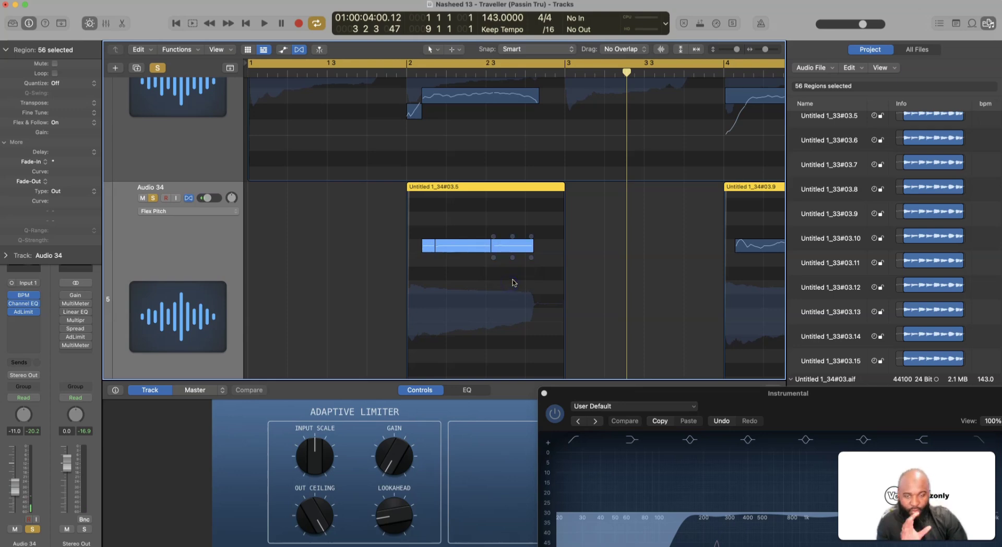
left_click(395, 136)
key("space")
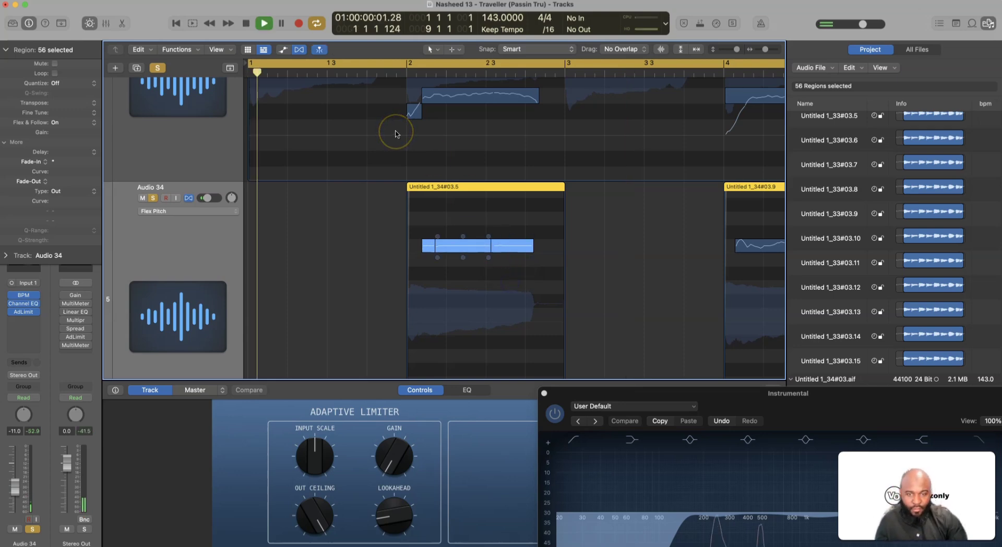
left_click(434, 151)
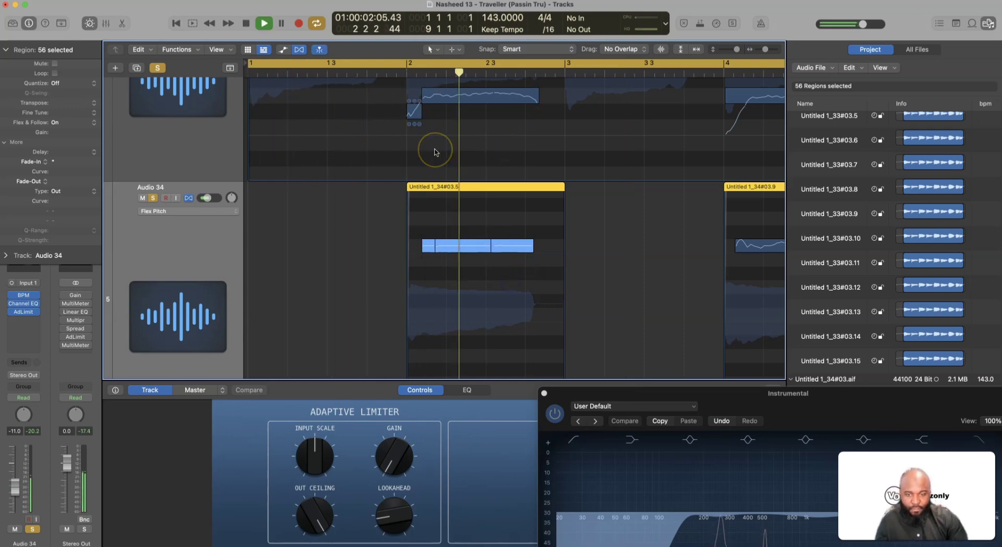
key("space")
Select only Audio 34's four regions and start playback of the soloed tracks from bar 1.
left_click(162, 253)
scroll(162, 253, "down", 1)
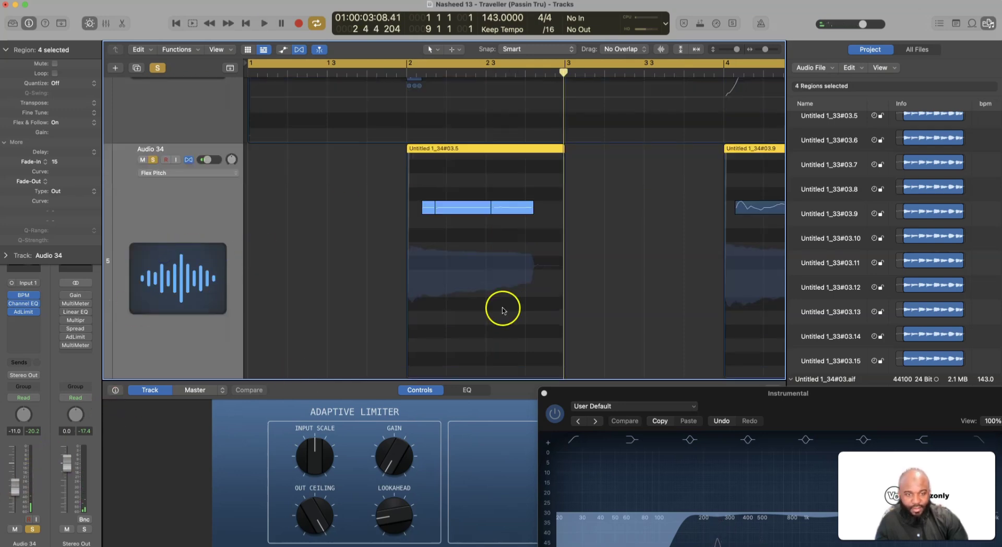
scroll(522, 300, "right", 5)
key("space")
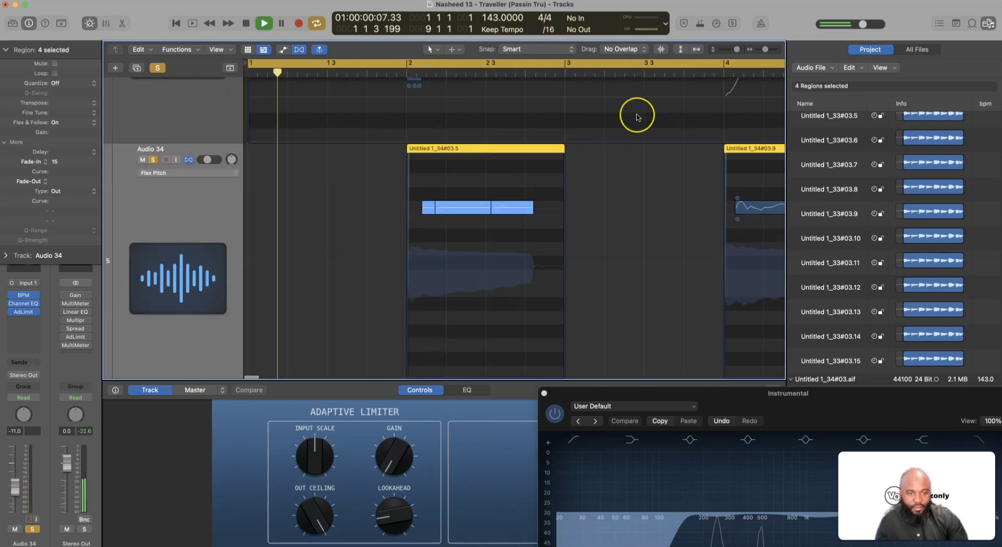
Flatten the vibrato of the notes in Audio 34's bar 4 and bar 6 regions, stopping playback in between.
scroll(637, 112, "right", 5)
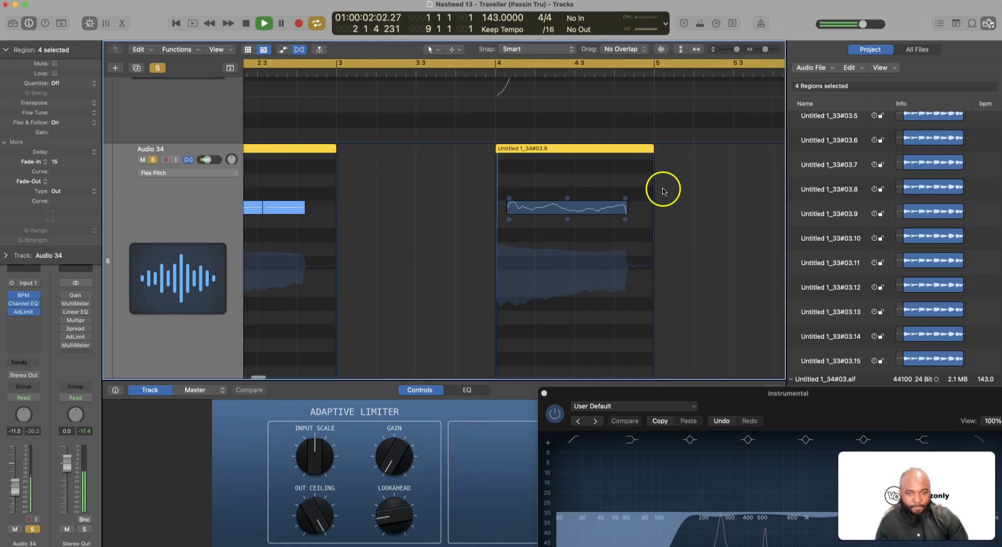
left_click(543, 210)
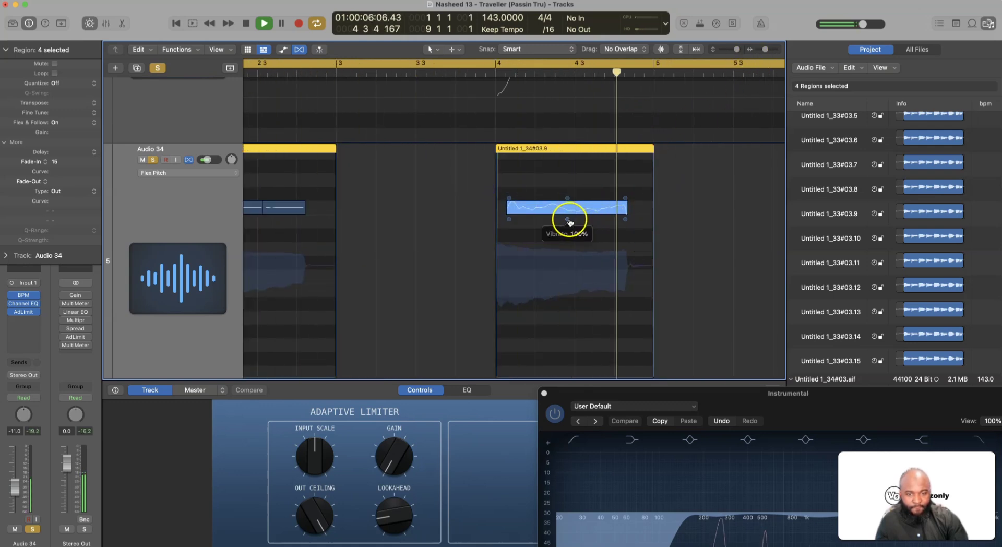
left_click_drag(567, 219, 564, 243)
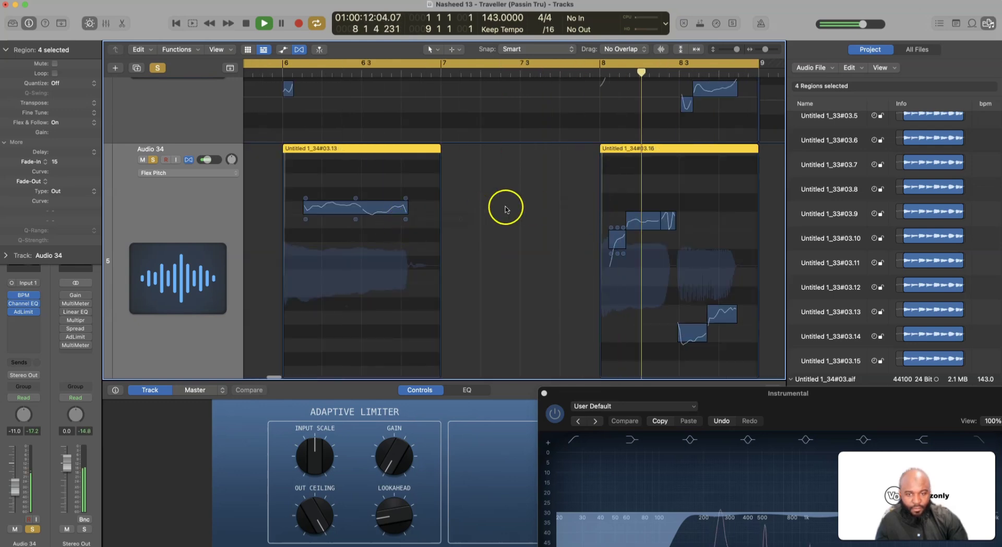
key("space")
left_click(320, 208)
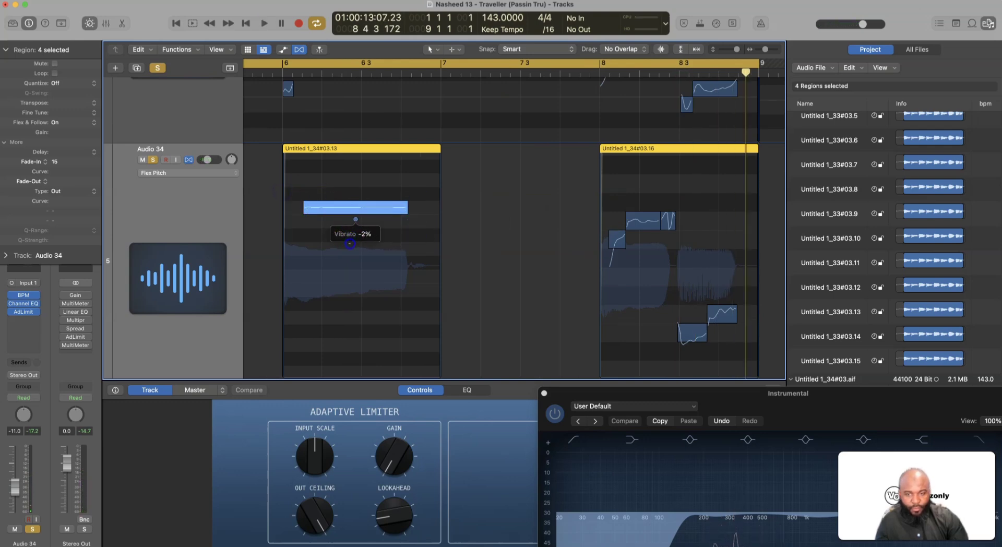
Reduce the vibrato of all notes in Audio 34's bar 8 region, and play from just before bar 8.
left_click_drag(742, 183, 609, 373)
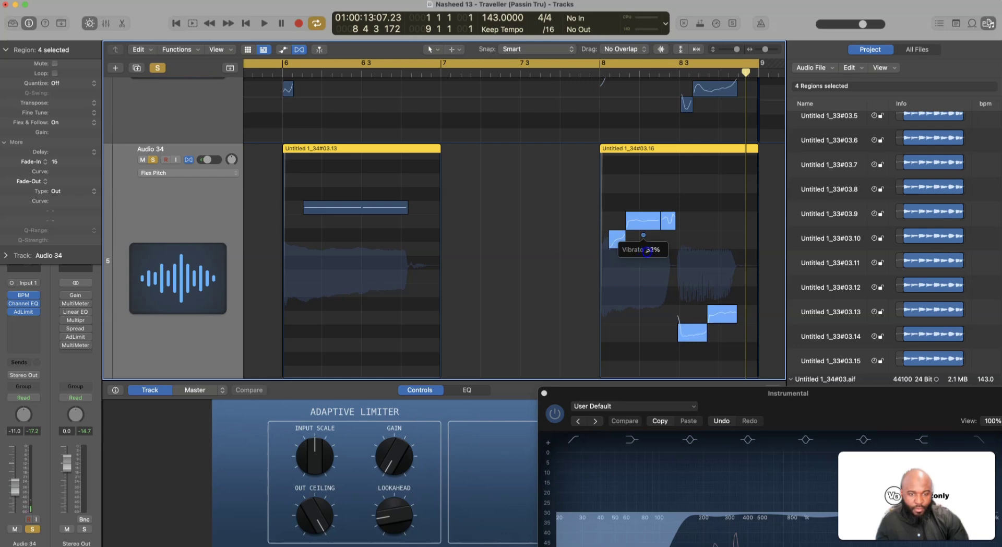
left_click_drag(647, 253, 647, 254)
left_click(589, 75)
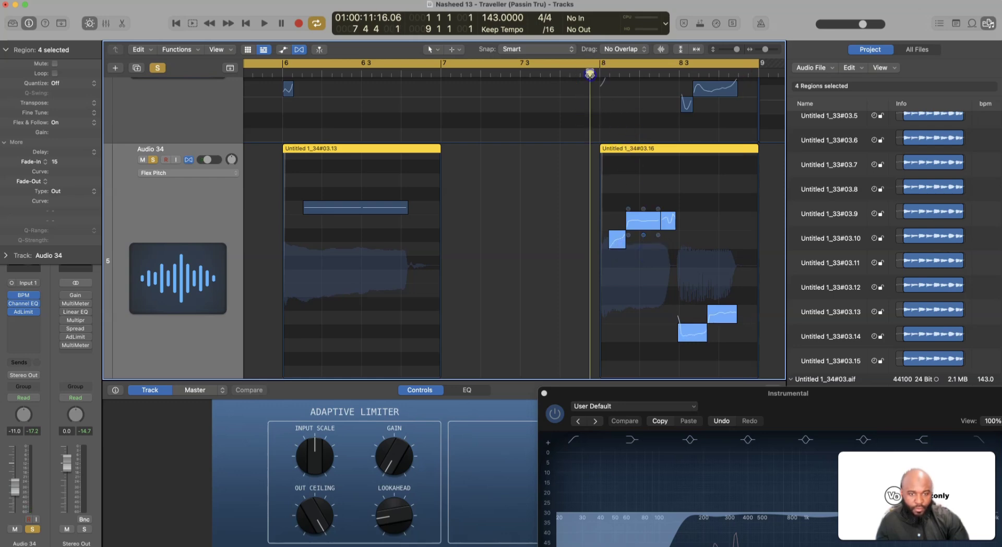
key("space")
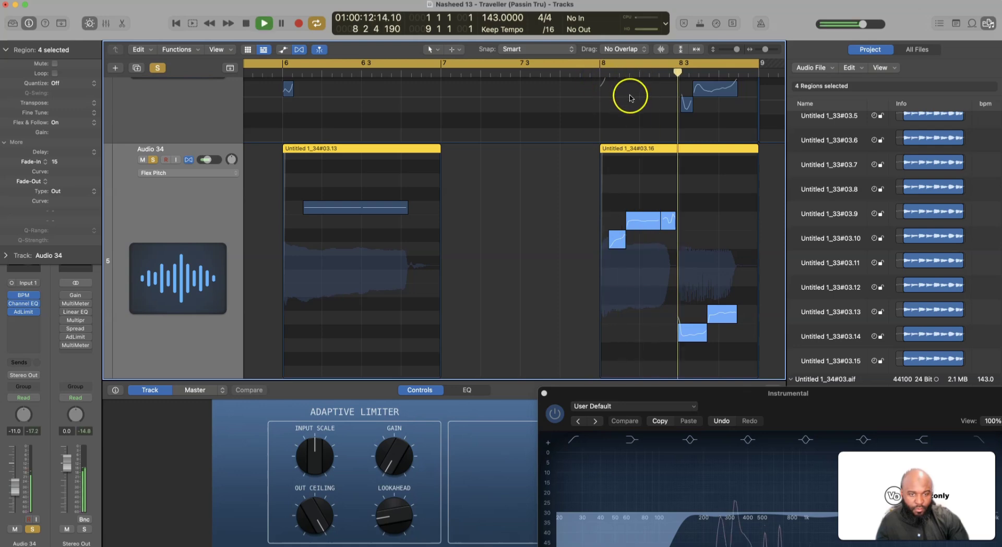
key("space")
In the bar 8 region, raise the low B1 note by one semitone and the first note to F2, replaying from before bar 8 after each change.
left_click(693, 331)
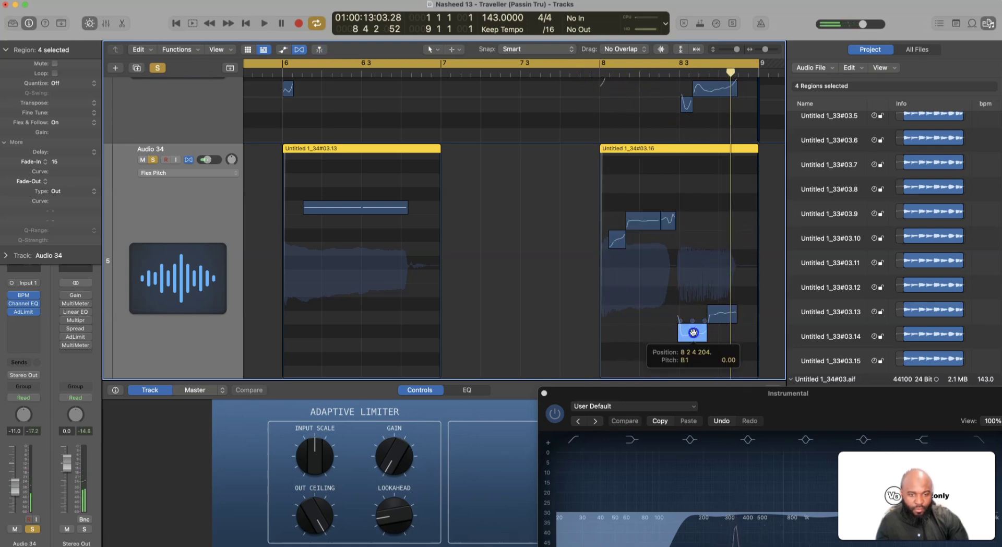
left_click_drag(695, 318, 694, 310)
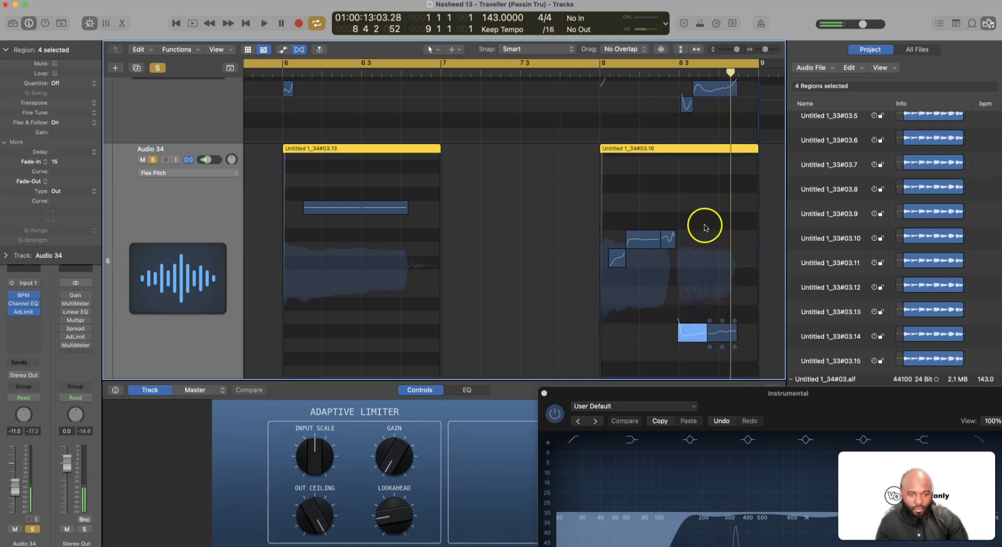
double_click(577, 75)
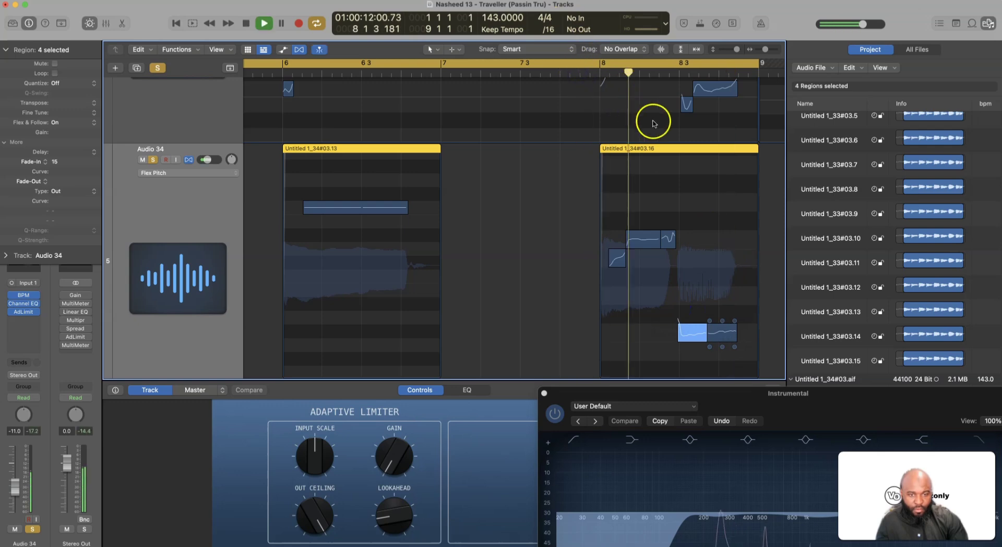
key("space")
left_click_drag(621, 260, 617, 239)
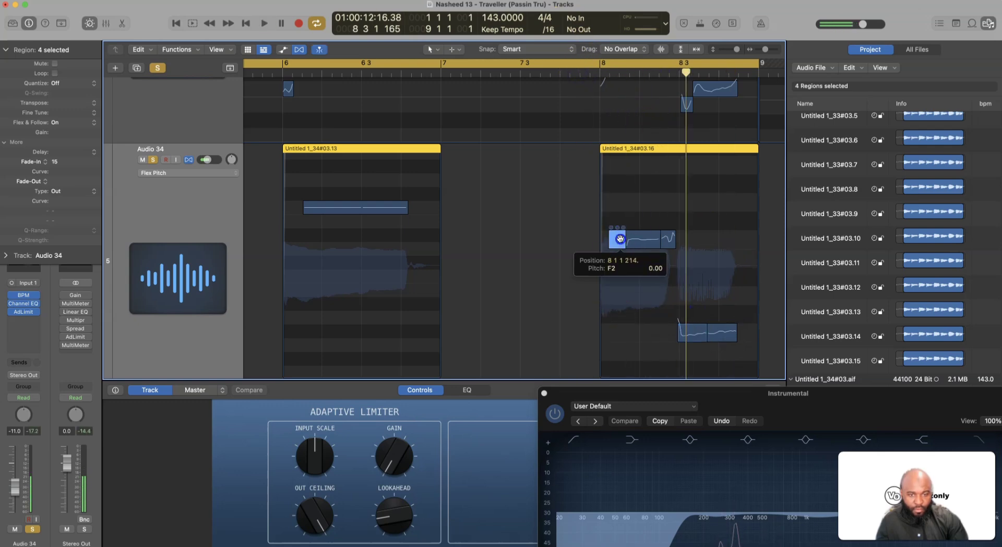
double_click(565, 72)
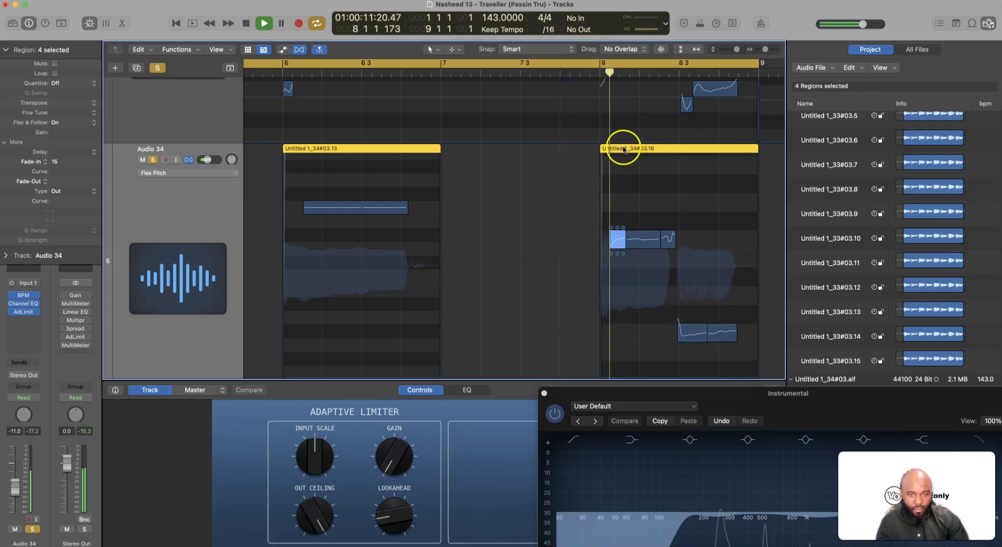
Stop playback and shift the two low notes in Audio 34's bar 8 region slightly later.
key("space")
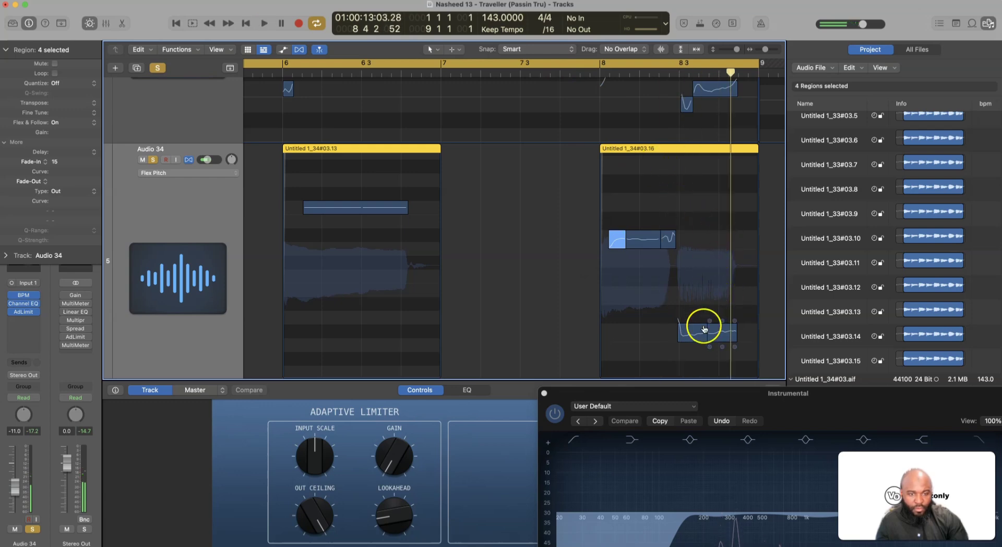
left_click_drag(693, 363, 743, 332)
left_click_drag(682, 335, 687, 335)
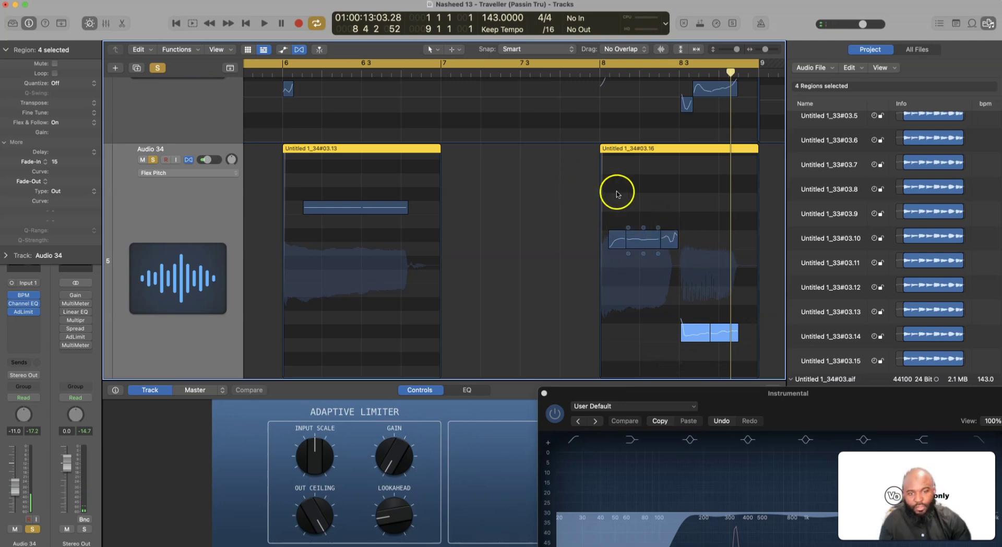
Replay from bar 1, lower Audio 34's volume to -16.8 dB, and stop playback.
scroll(677, 282, "left", 5)
scroll(678, 282, "left", 8)
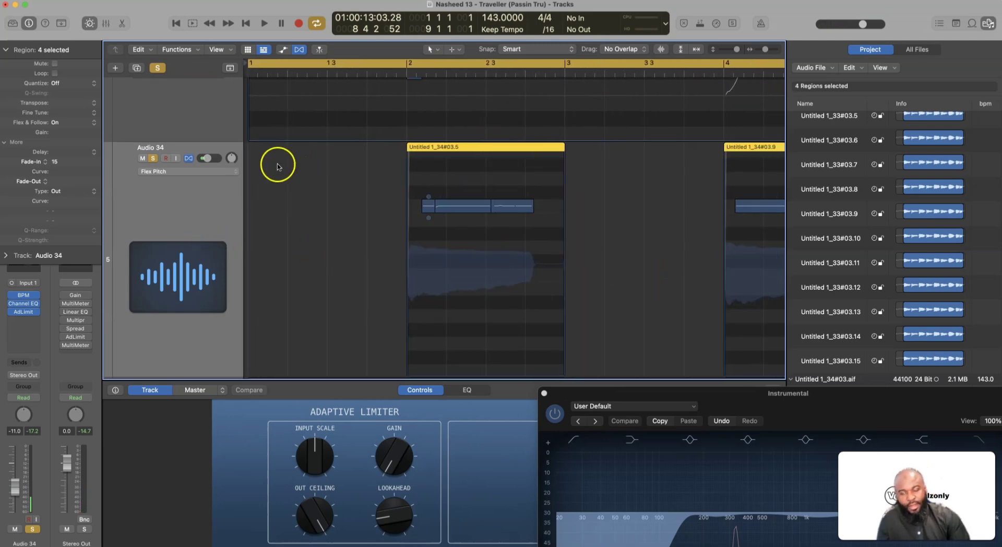
key("space")
scroll(199, 109, "up", 5)
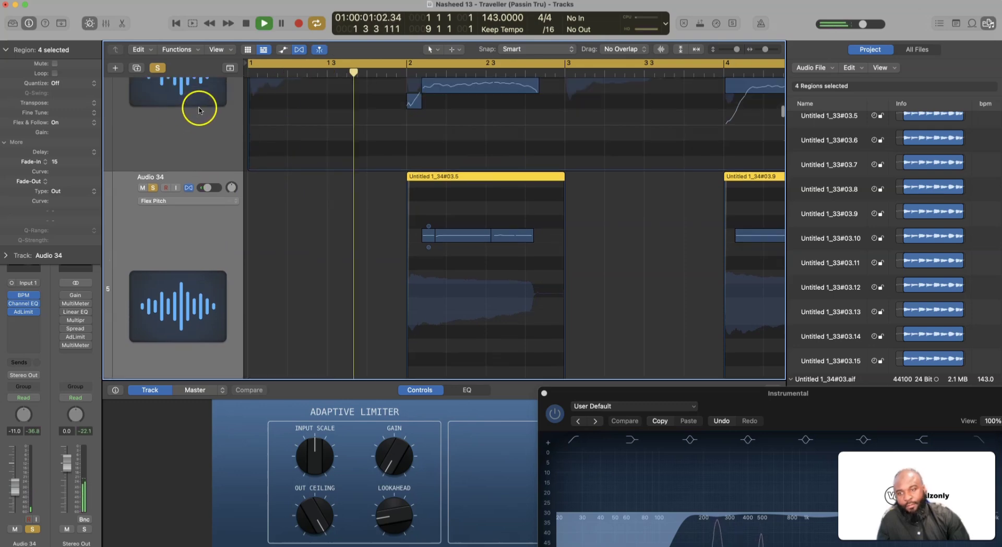
scroll(188, 243, "down", 4)
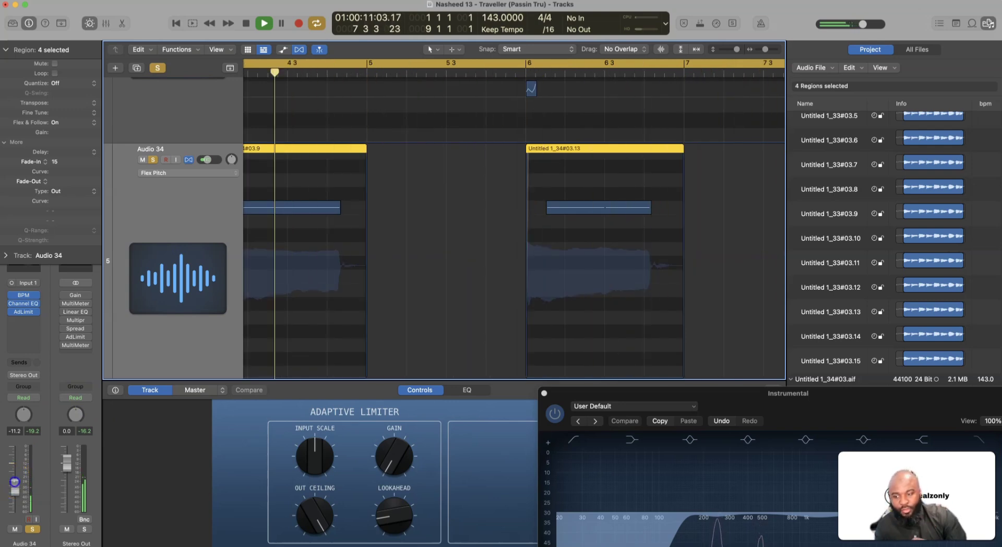
left_click_drag(14, 483, 13, 498)
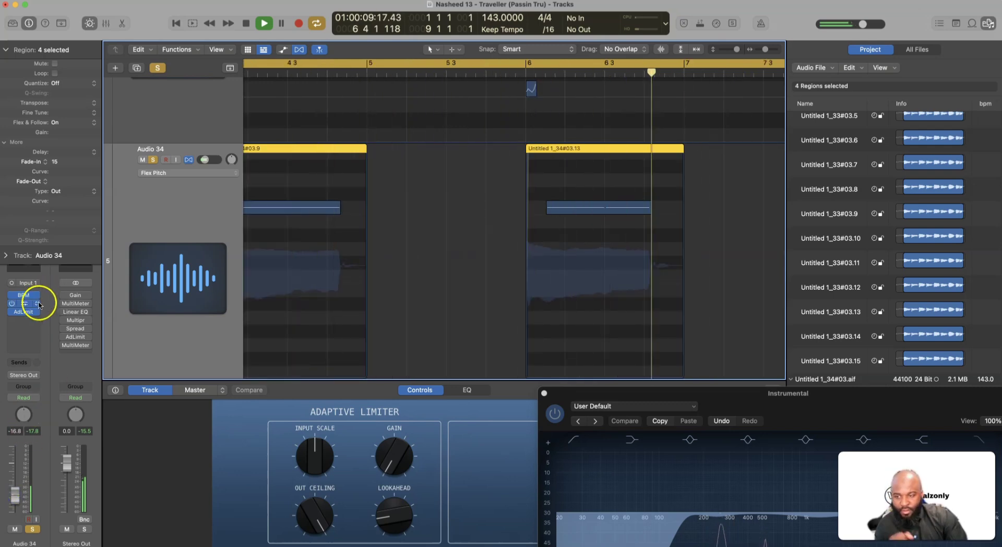
key("space")
Replace Audio 34's Adaptive Limiter with Space Designer and lower the volume envelope's End Level to 17 %.
left_click(12, 312)
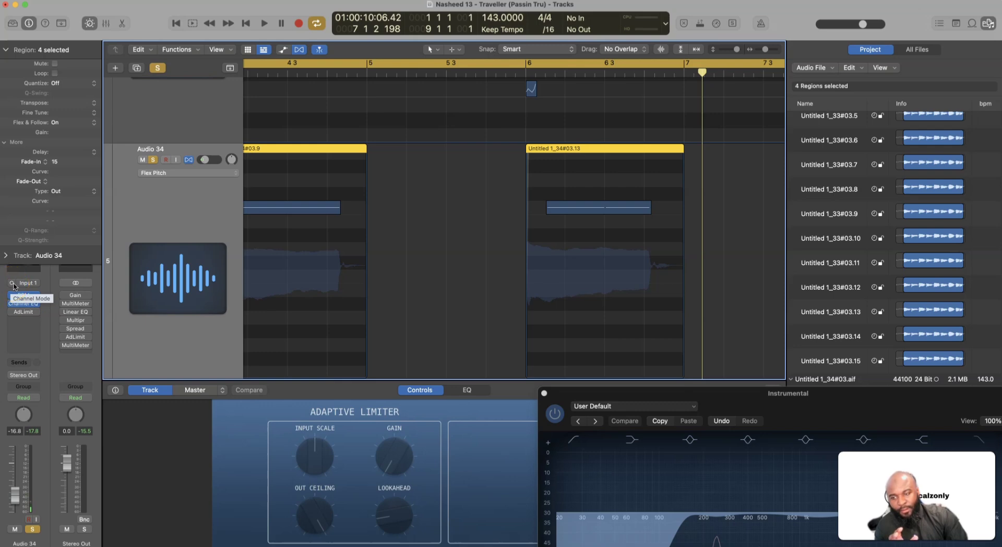
left_click(38, 313)
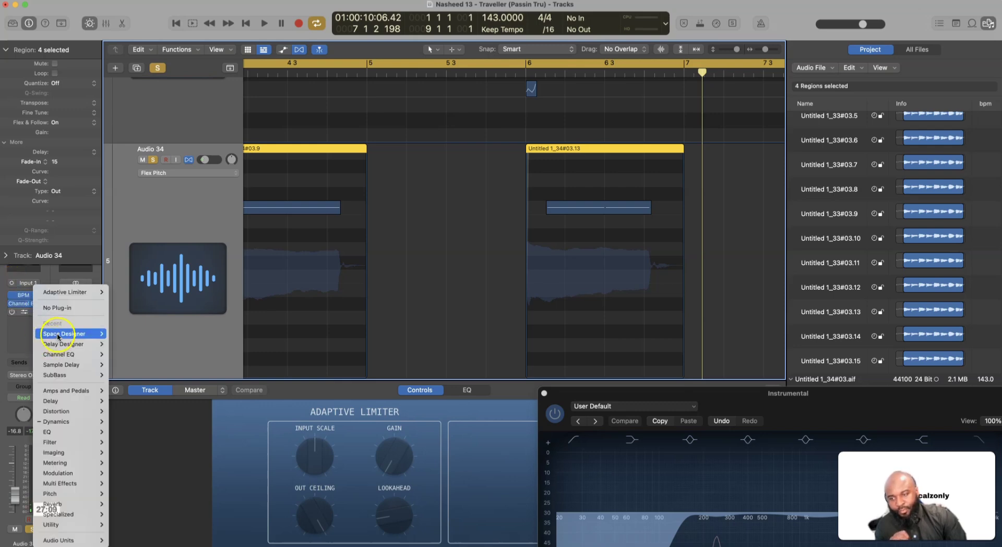
mouse_move(73, 333)
left_click(131, 334)
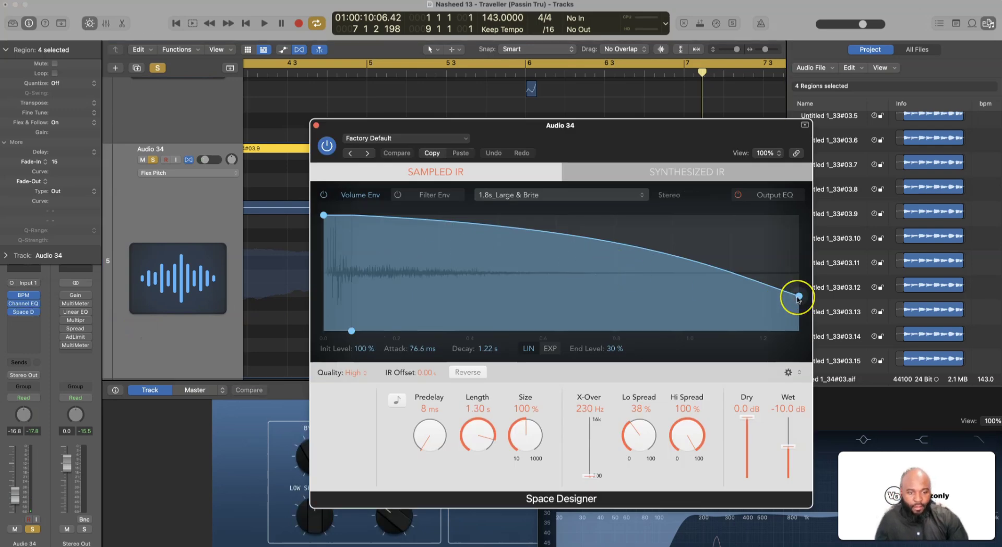
left_click_drag(798, 299, 802, 313)
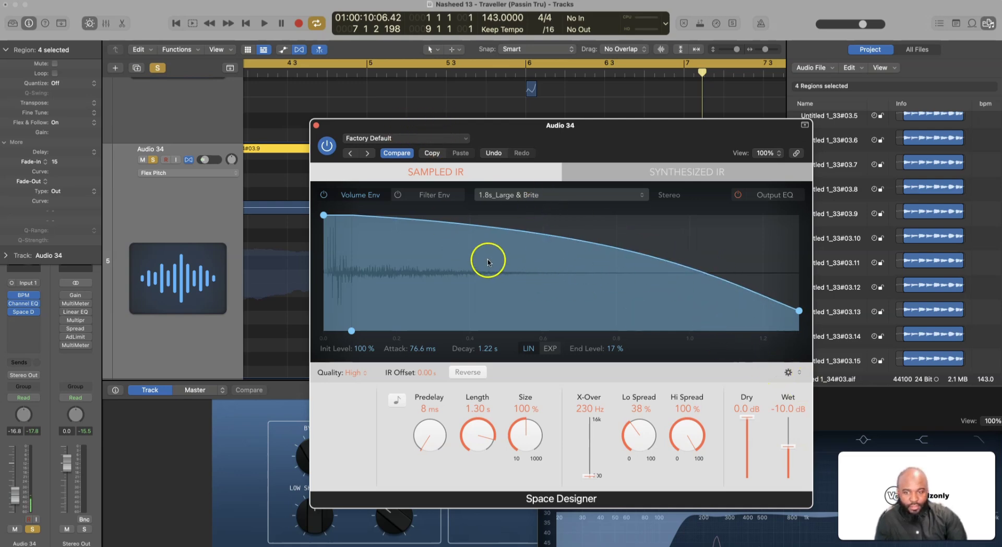
During playback from bar 1, load the Space Designer preset 01.4s Jazz Vocal Room and bend the volume envelope's decay curve downward.
scroll(215, 185, "up", 3)
key("space")
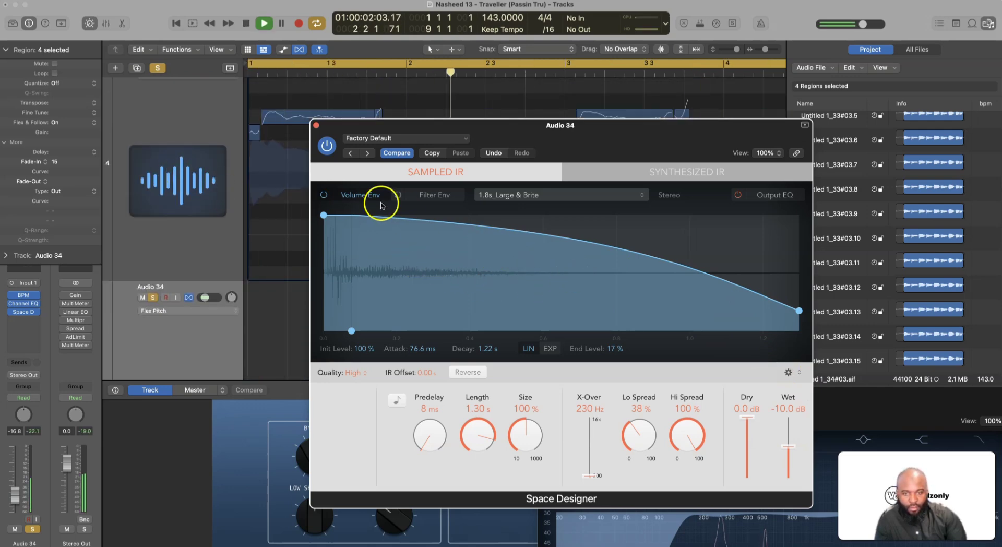
left_click(367, 153)
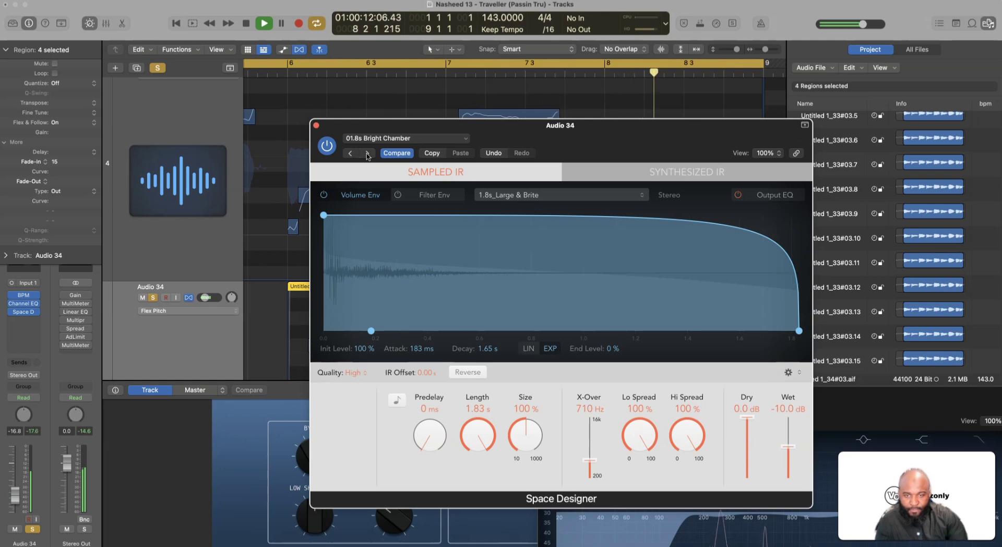
left_click(356, 154)
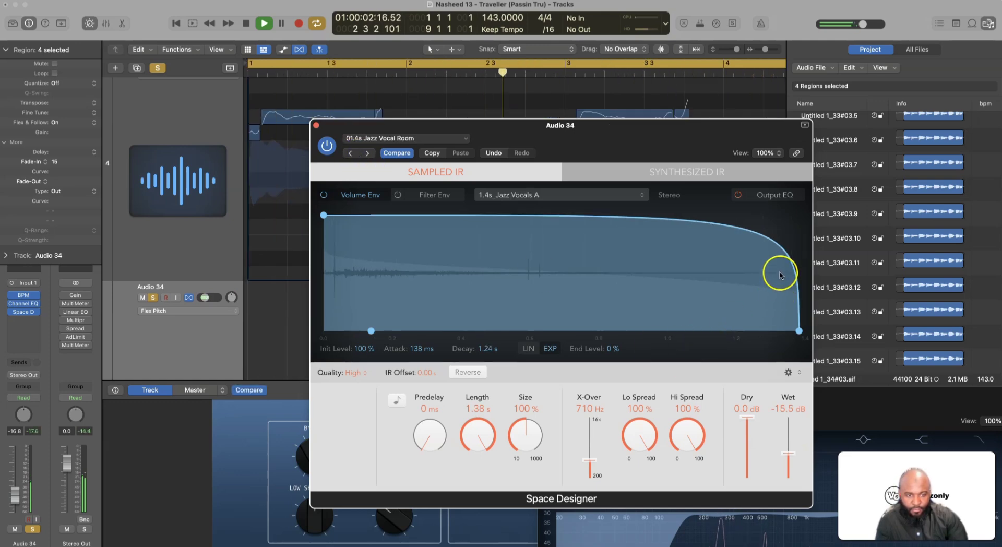
left_click_drag(782, 255, 715, 289)
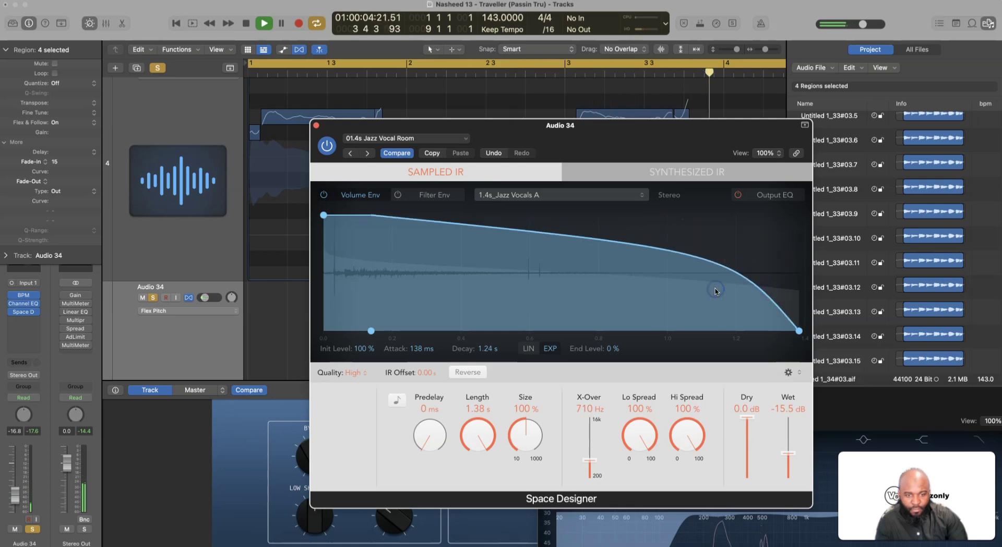
left_click(719, 280)
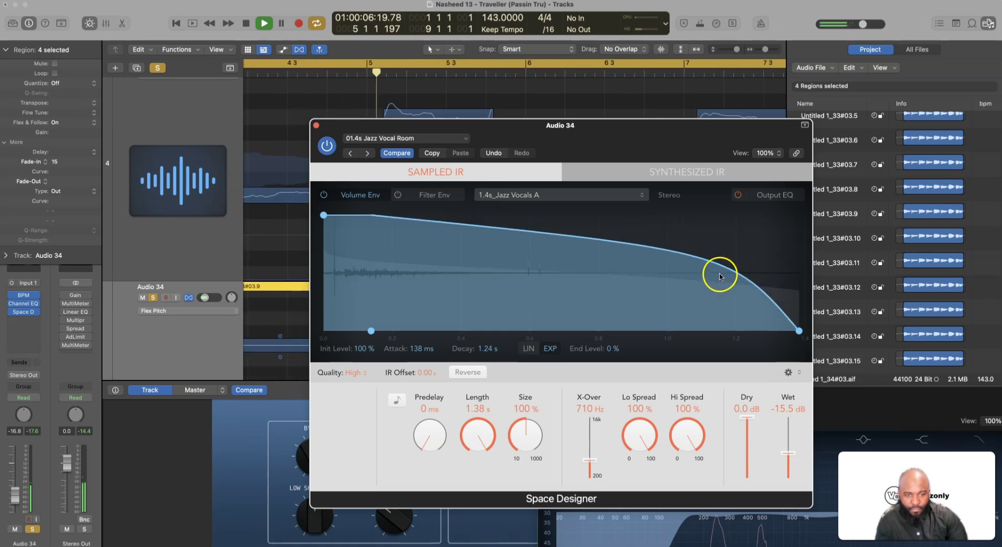
Lower Audio 34's volume to -17.4 dB, stop playback, and close Space Designer.
left_click(18, 490)
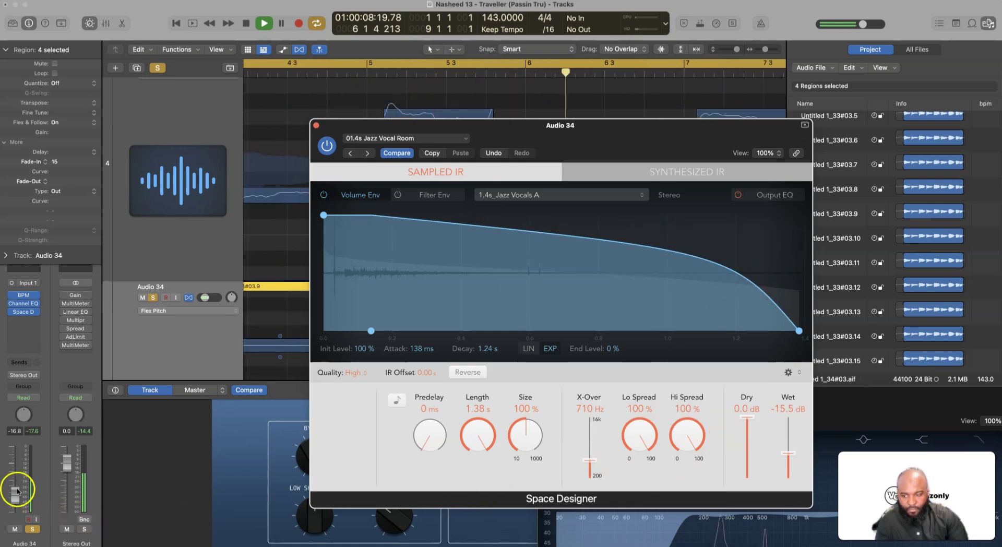
left_click(737, 267)
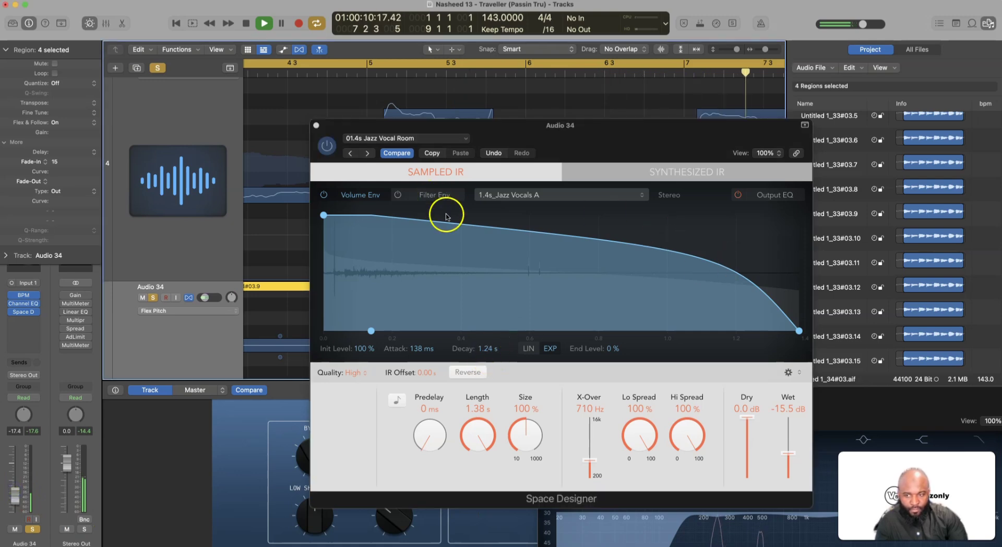
scroll(197, 198, "down", 1)
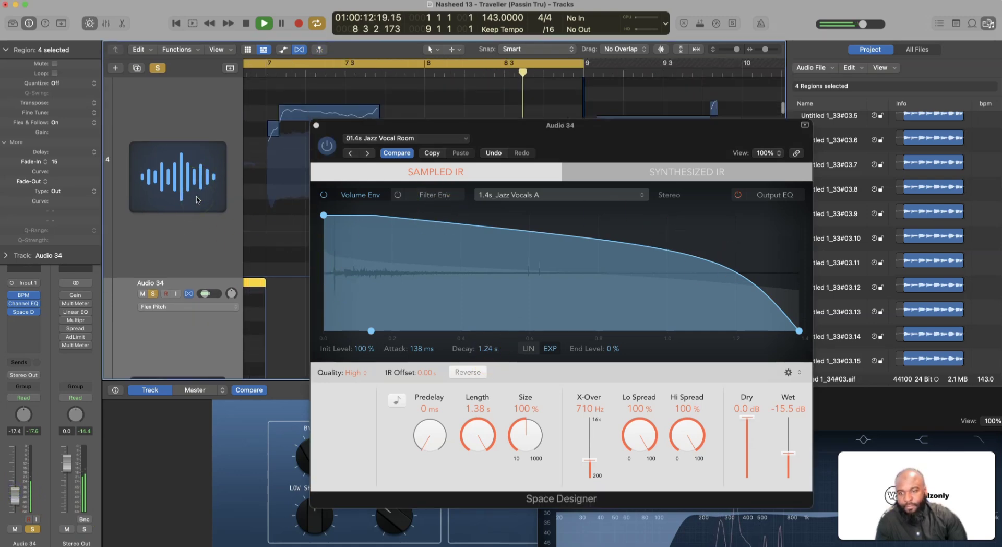
scroll(197, 199, "down", 2)
left_click(276, 175)
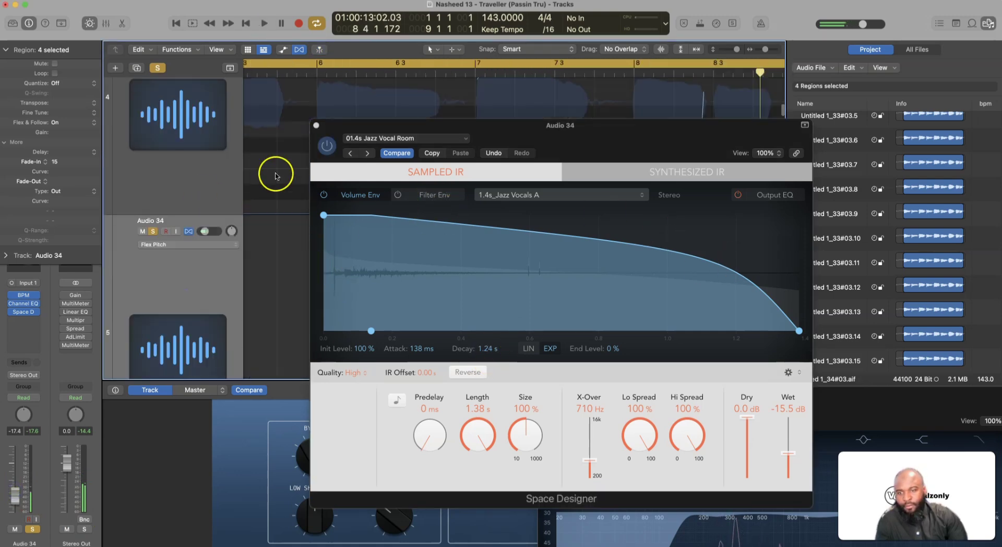
left_click(316, 126)
scroll(324, 264, "left", 5)
scroll(160, 290, "down", 2)
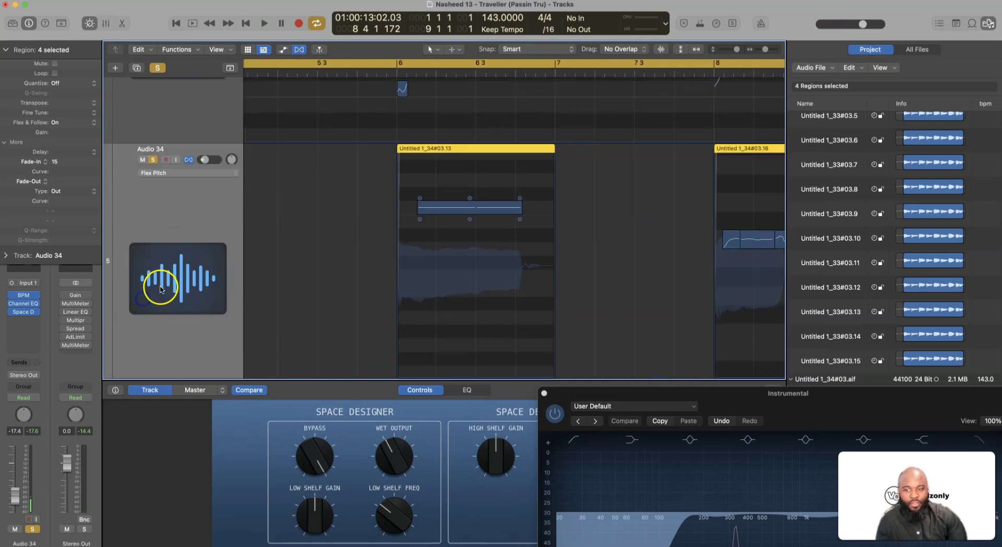
Open Audio 34's Channel EQ, play with the analyzer on, and enable the low cut at 103 Hz.
left_click(34, 270)
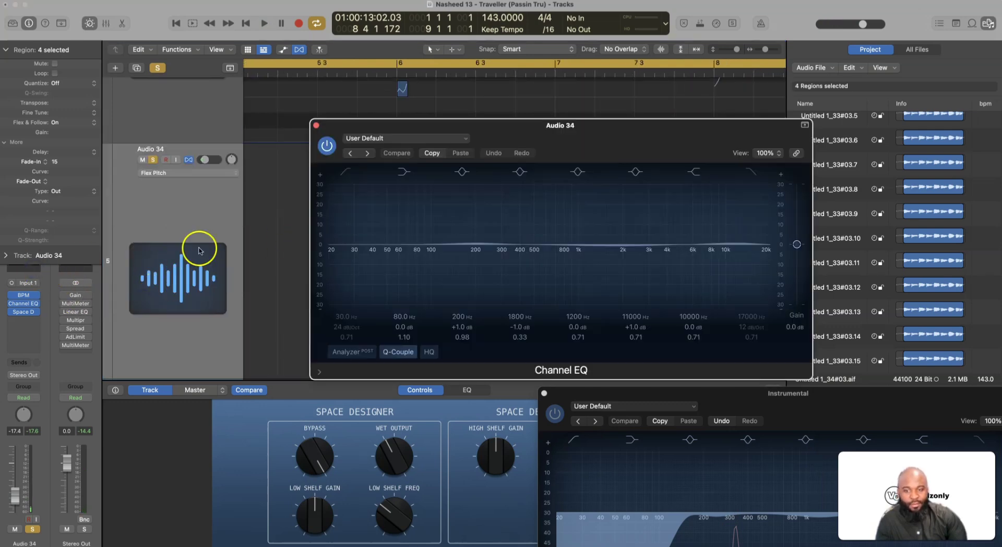
left_click_drag(486, 124, 664, 164)
key("space")
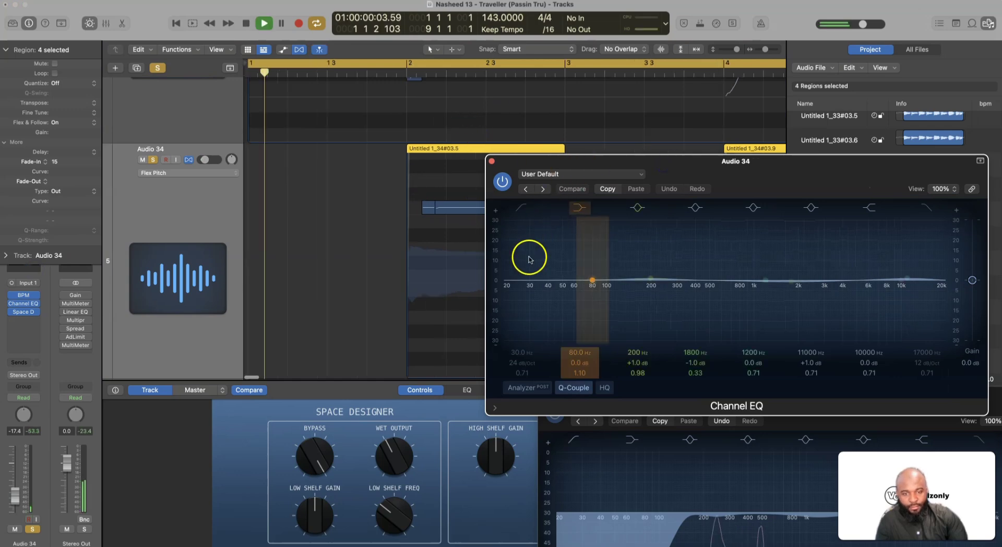
left_click(528, 387)
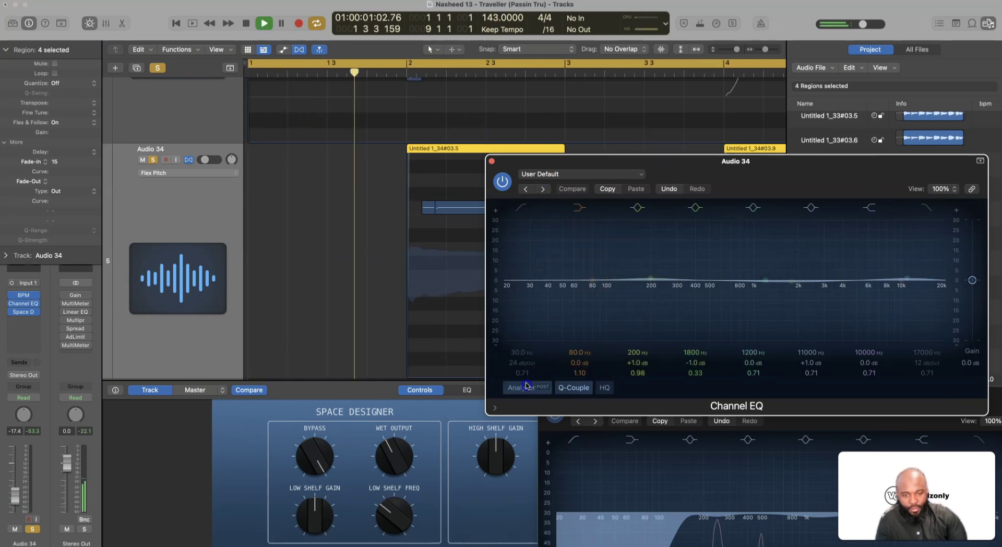
left_click(519, 207)
left_click_drag(532, 310, 608, 311)
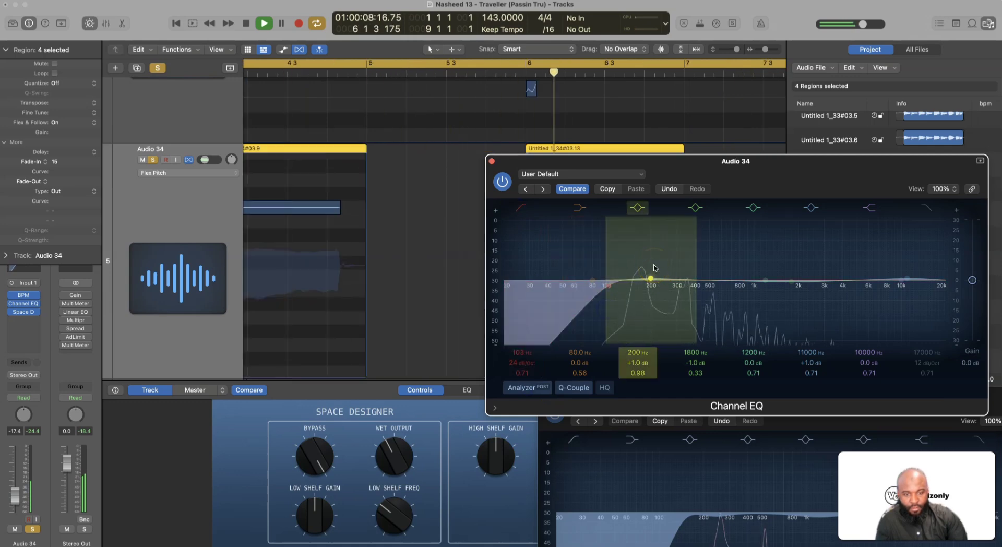
Set Audio 34's EQ bands to -1.6 dB at 171 Hz, -2.3 dB at 1780 Hz and -0.9 dB at 11000 Hz.
left_click(812, 276)
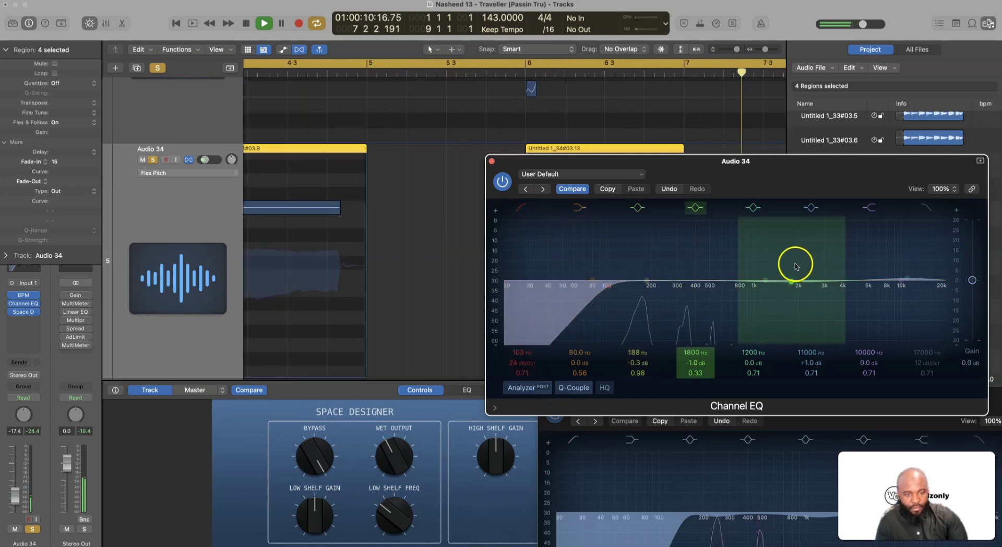
left_click_drag(795, 265, 793, 268)
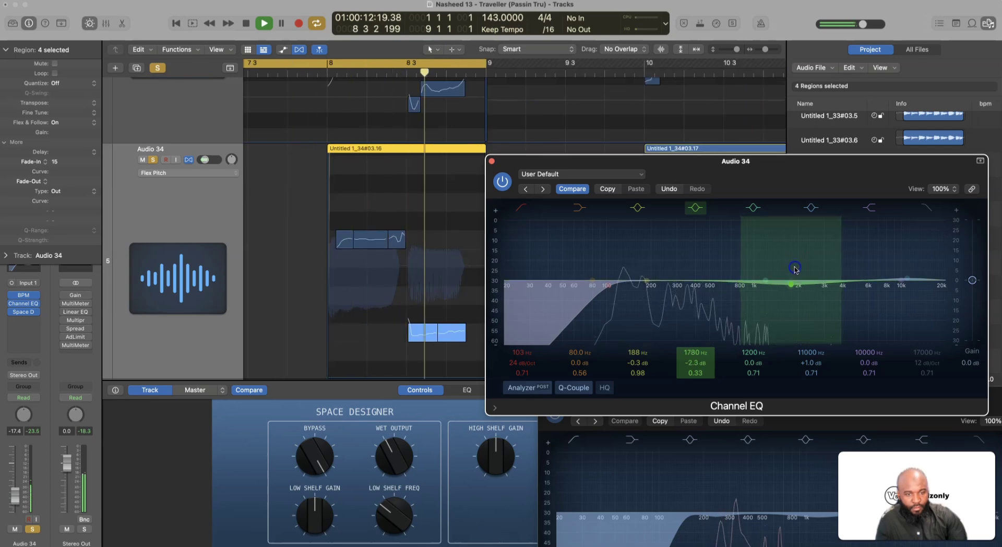
left_click(872, 258)
left_click_drag(907, 257, 908, 262)
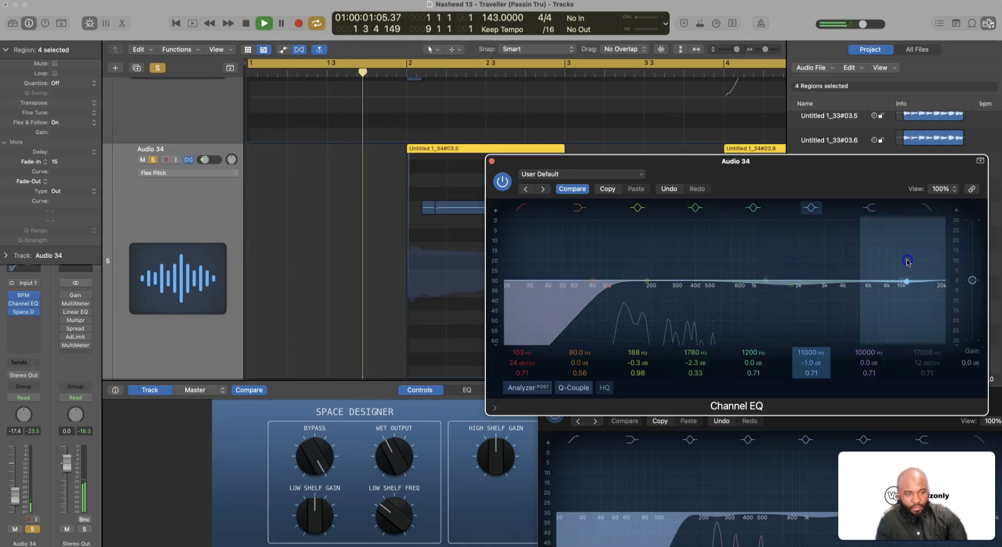
left_click_drag(649, 256, 661, 268)
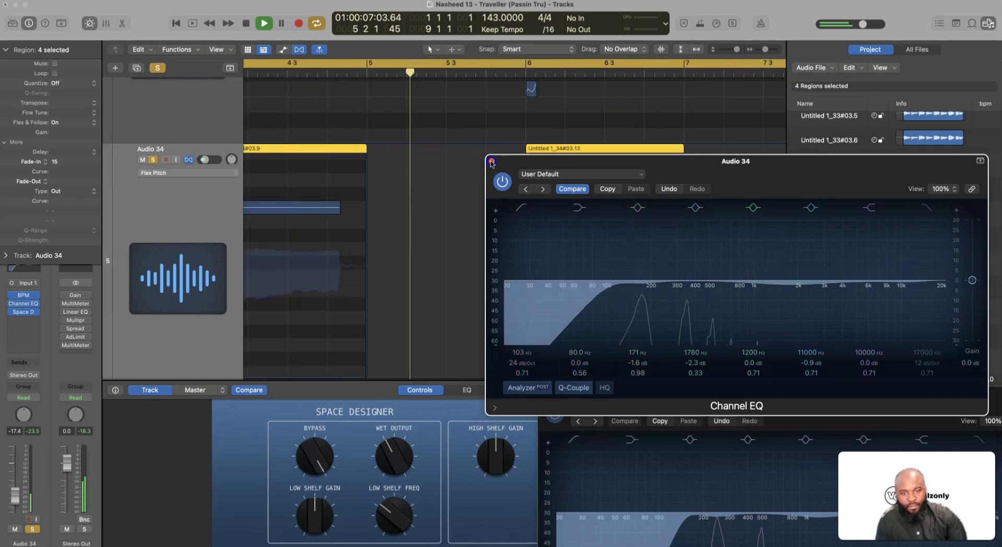
Lower Audio 34's volume to -18.5 dB with the EQ closed, stop playback and turn off all solos.
scroll(360, 229, "left", 1)
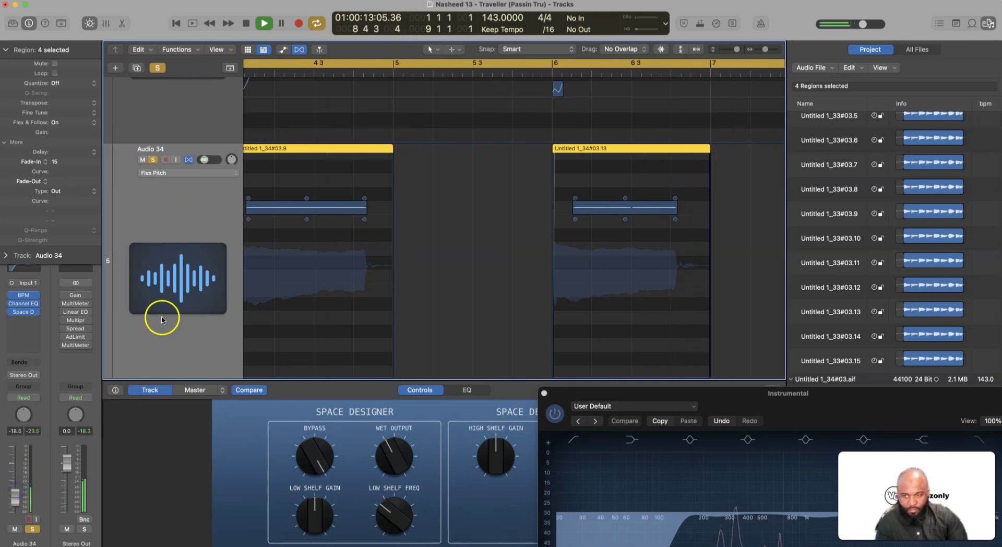
key("space")
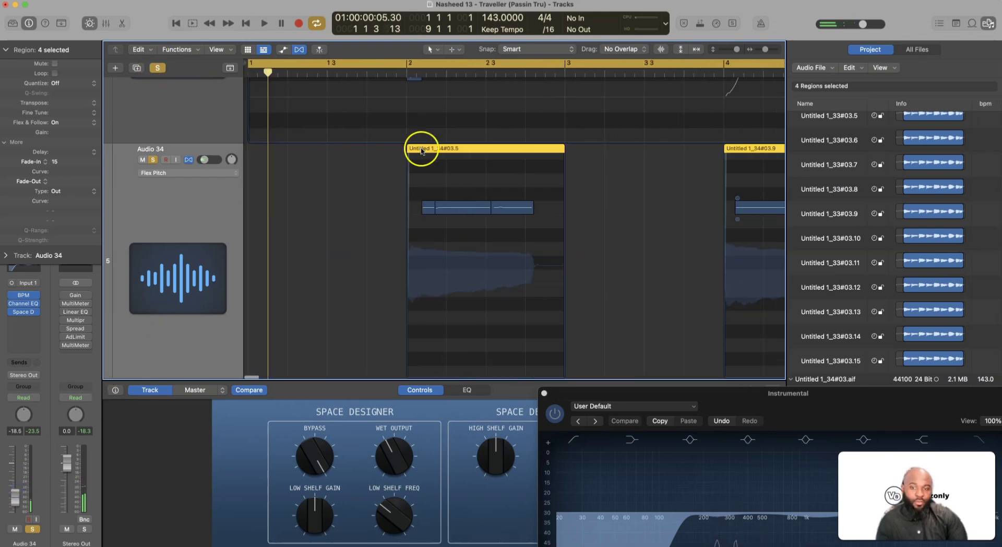
left_click(158, 69)
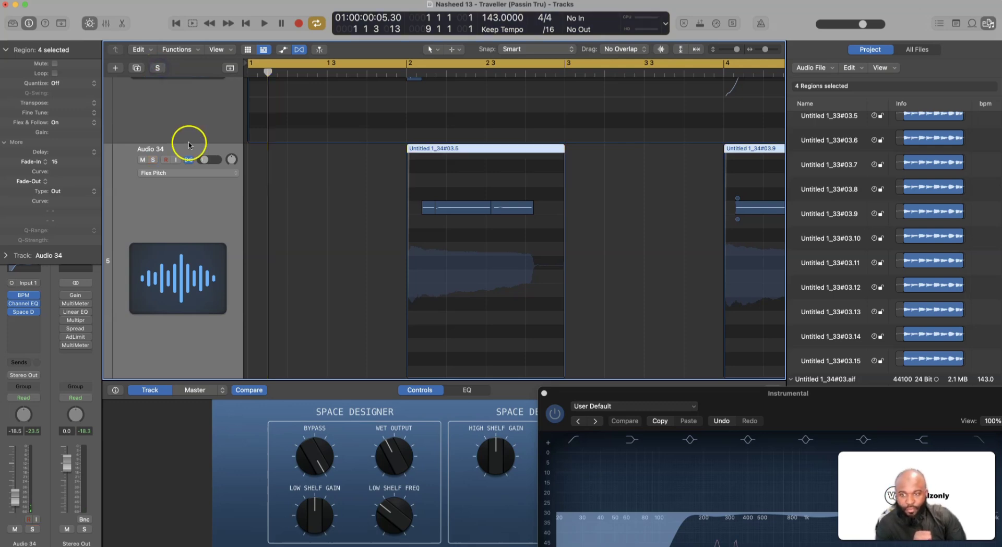
Solo the Audio 32 track and play it from bar 1.
scroll(181, 152, "down", 5)
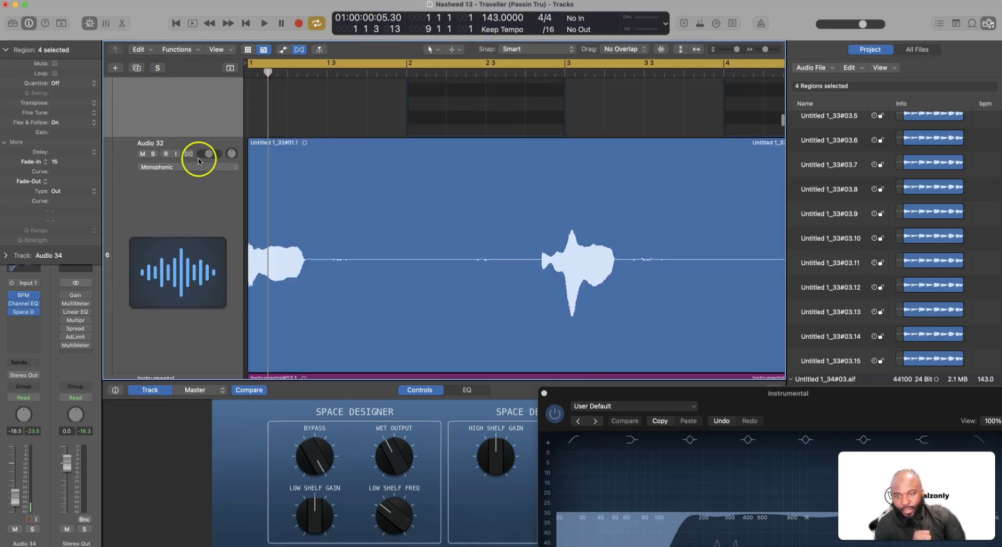
scroll(190, 174, "down", 5)
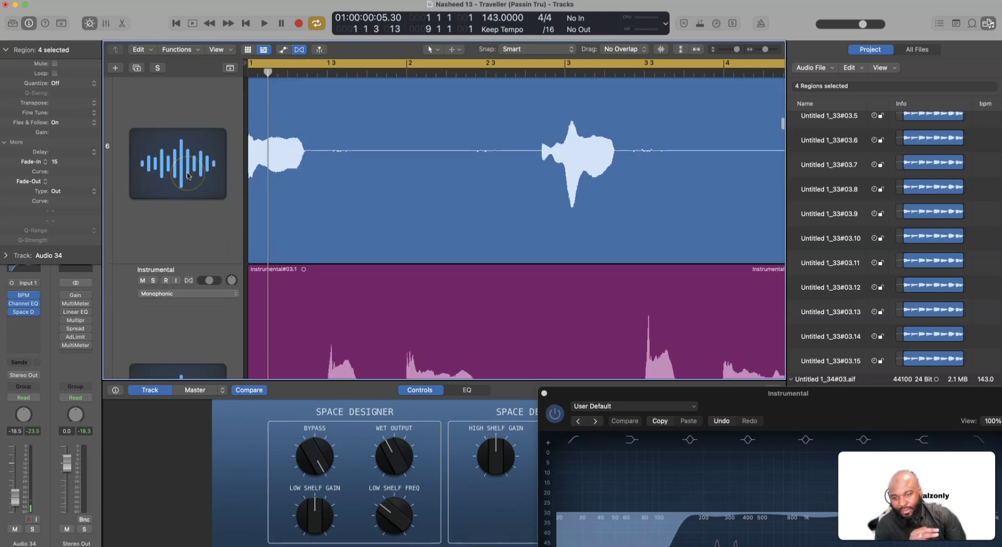
scroll(188, 174, "up", 5)
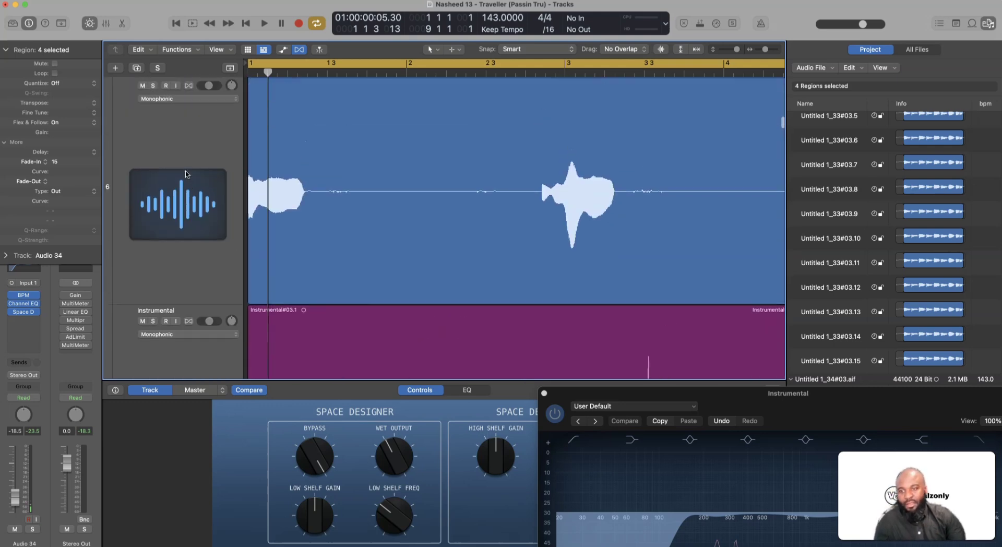
scroll(149, 115, "up", 3)
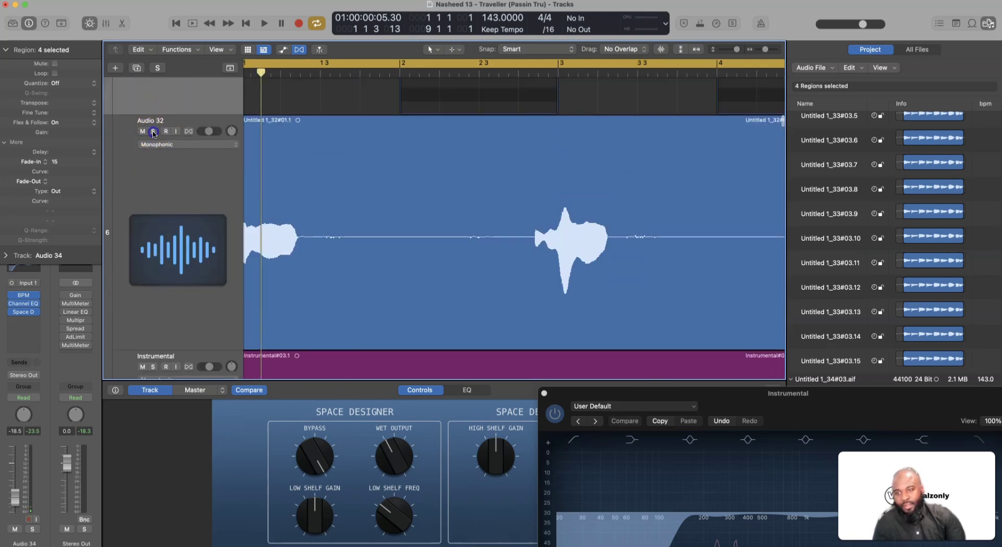
left_click(152, 131)
key("space")
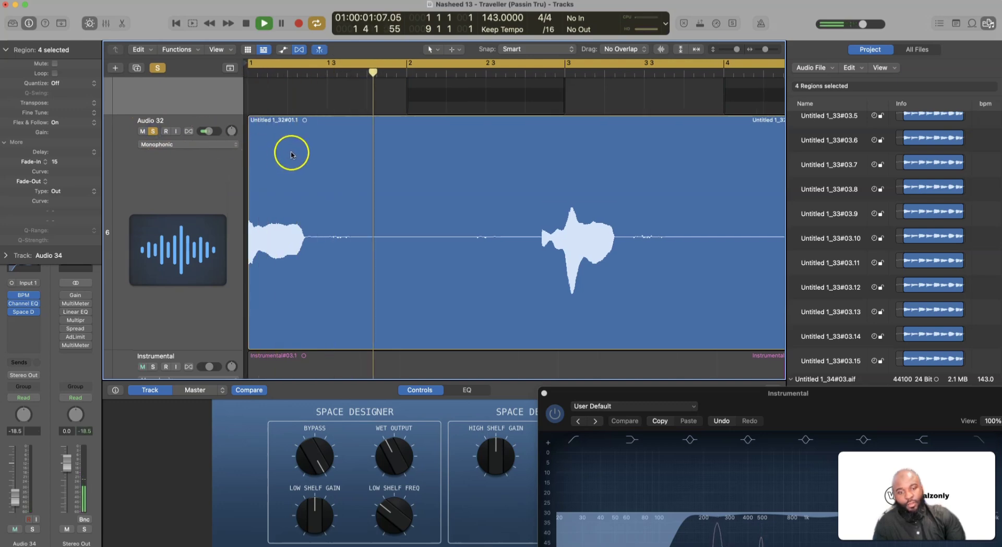
Solo Audio 34 together with Audio 32 while playback continues, and return to Audio 32.
scroll(277, 155, "up", 2)
scroll(143, 118, "up", 2)
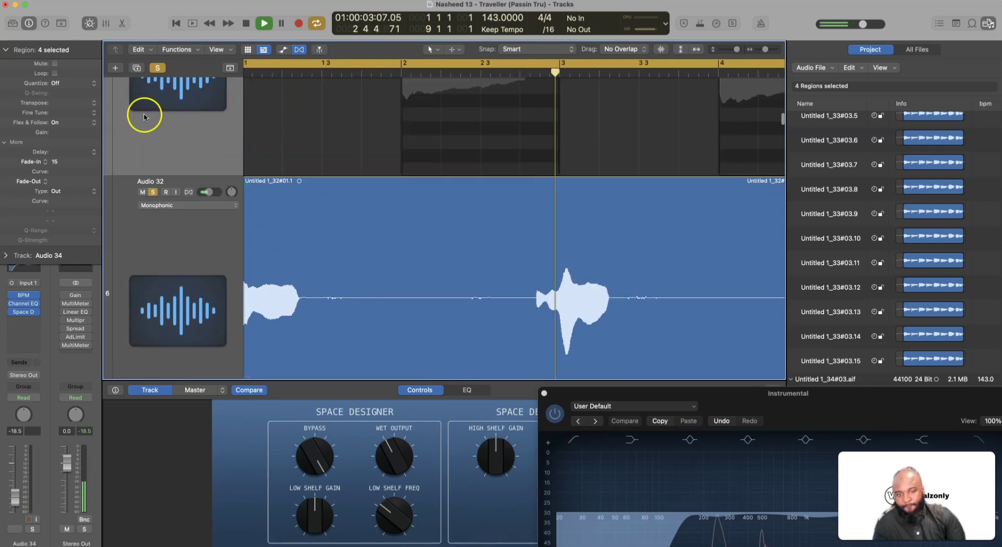
scroll(144, 117, "up", 6)
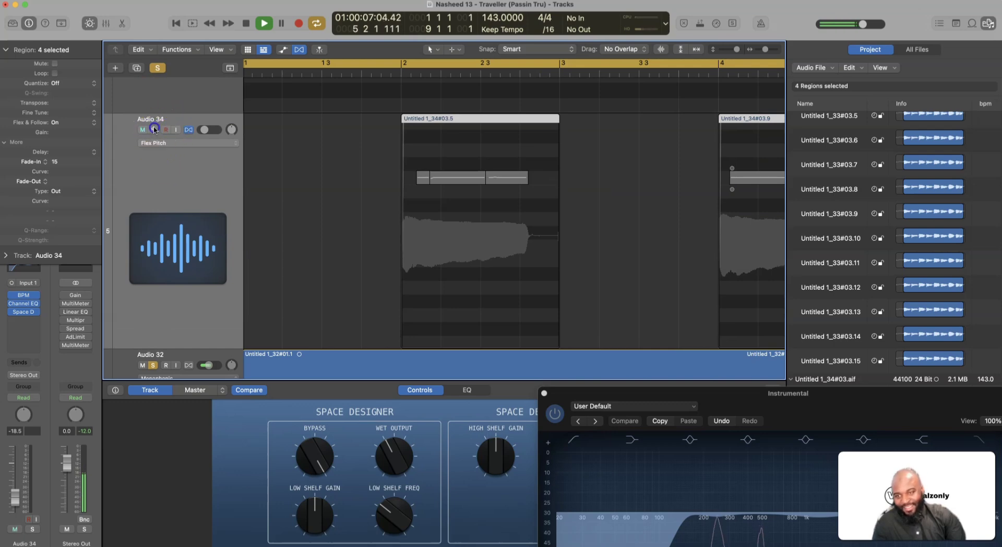
left_click(154, 129)
scroll(155, 131, "down", 8)
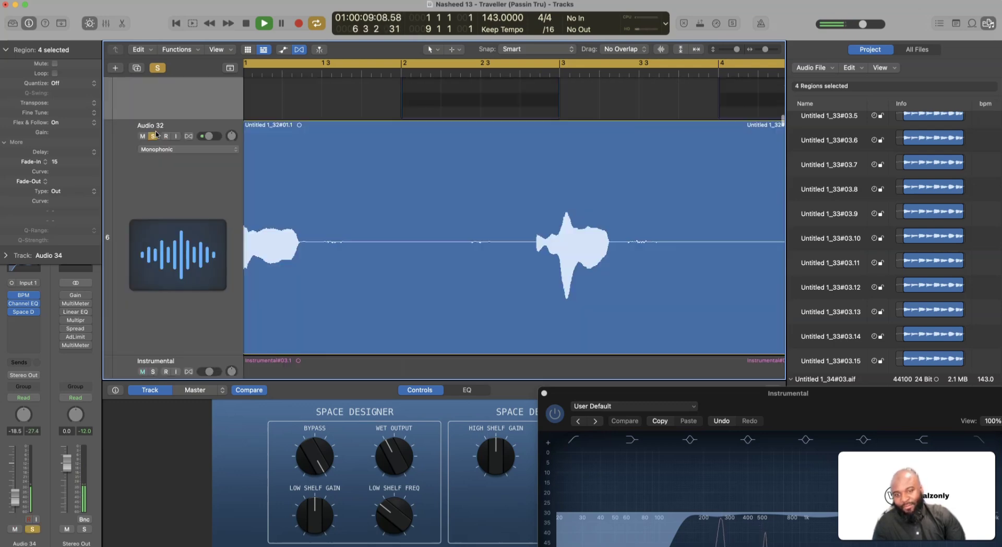
Stop playback, switch the Audio 32 track from Monophonic to Flex Pitch, and set all its notes to perfect pitch.
scroll(155, 134, "down", 1)
scroll(339, 171, "left", 1)
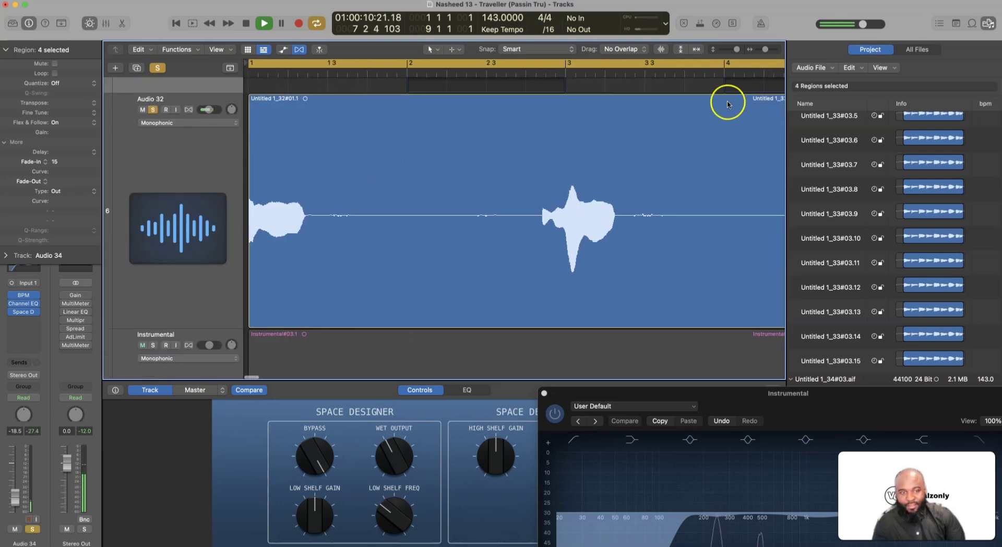
key("space")
left_click_drag(736, 49, 736, 52)
left_click(214, 226)
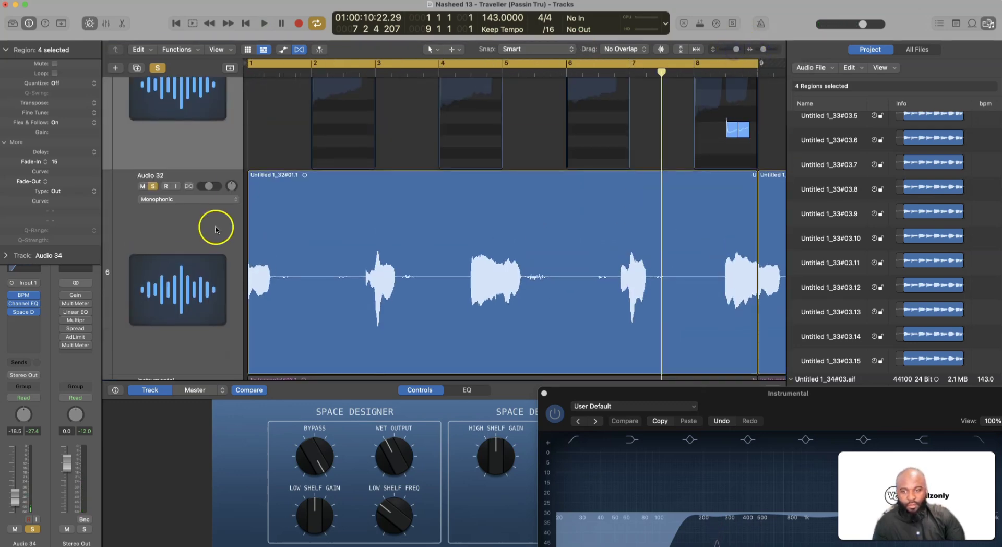
left_click(308, 238)
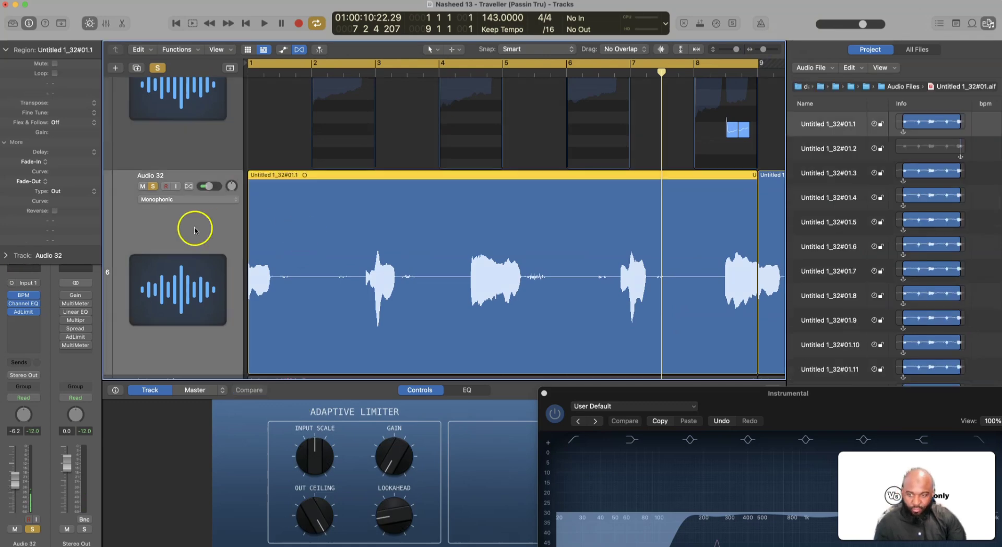
left_click(176, 204)
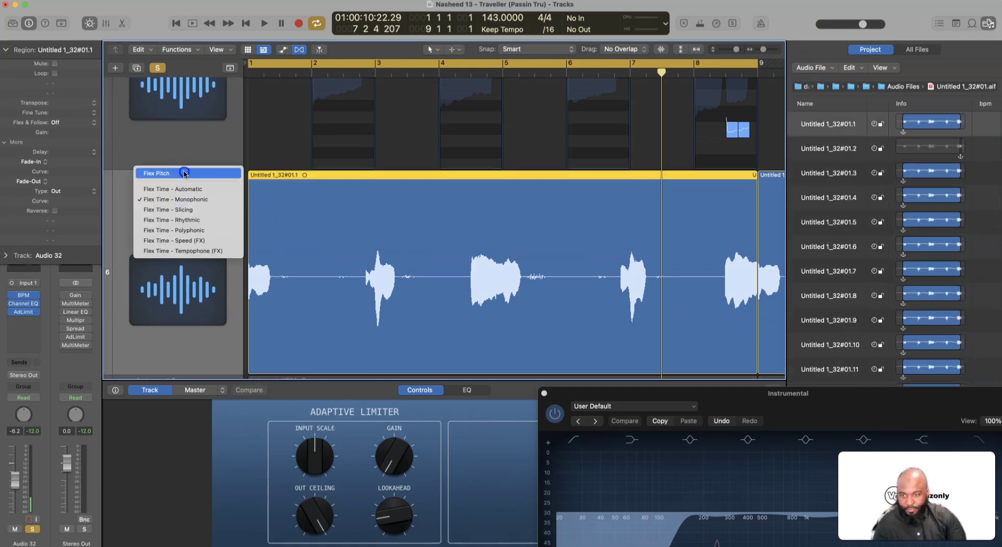
left_click(156, 170)
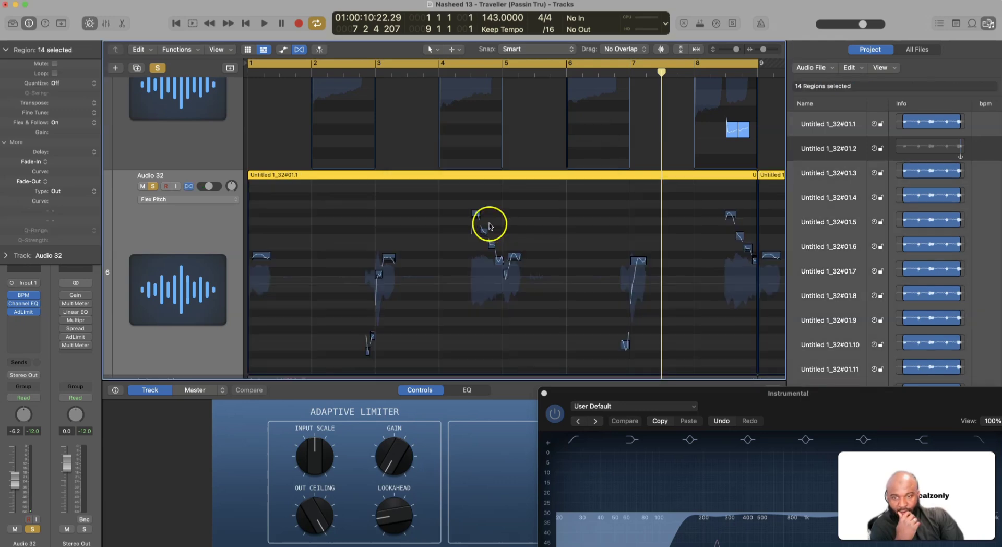
right_click(377, 229)
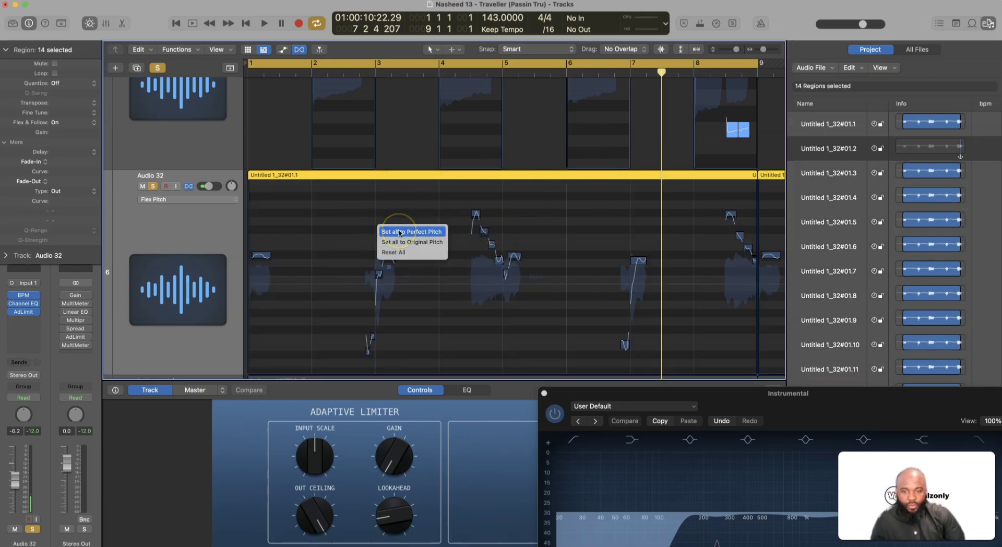
left_click(399, 232)
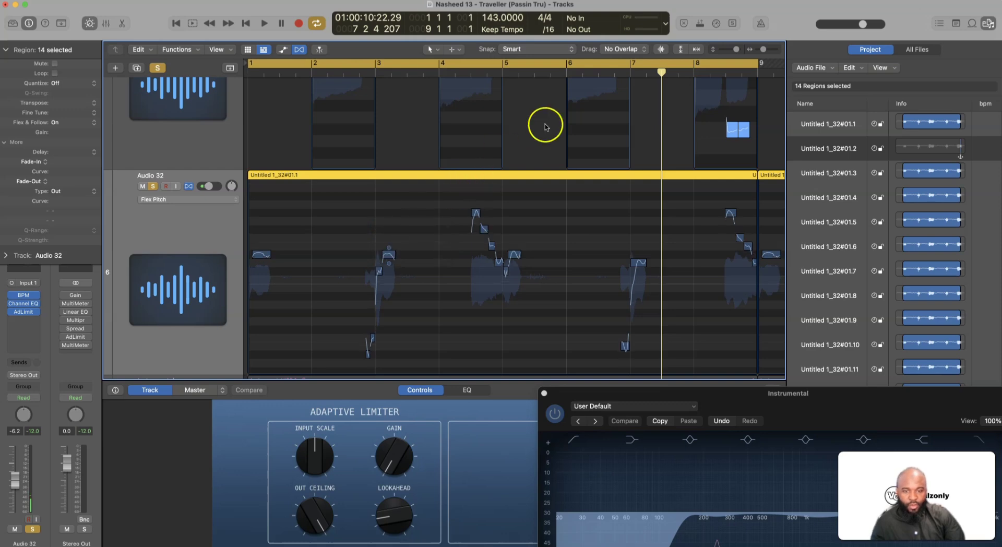
Play the opening of the pitch-corrected Audio 32 track and compare its notes with those on Audio 33.
key("space")
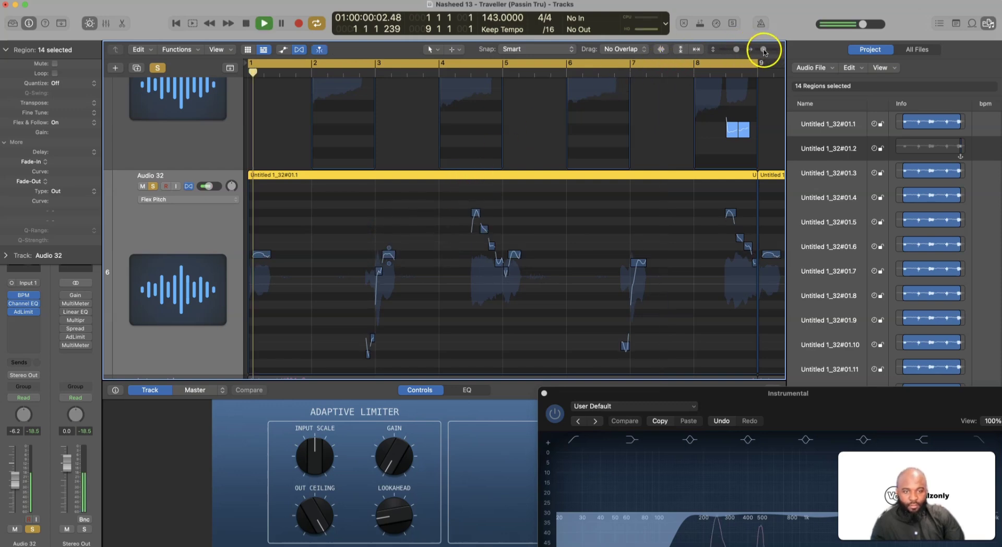
left_click_drag(761, 49, 766, 49)
key("space")
scroll(309, 158, "down", 6)
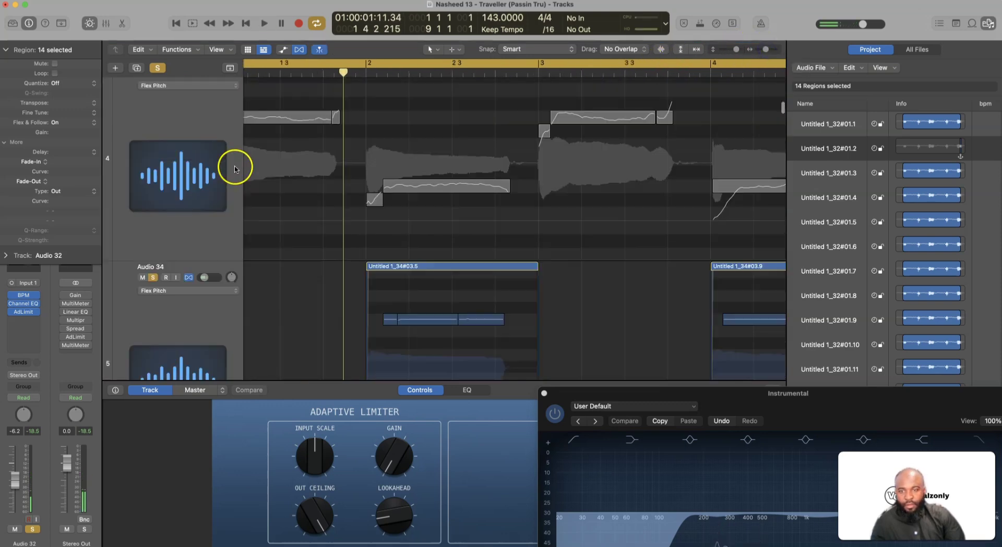
left_click(150, 111)
left_click(290, 115)
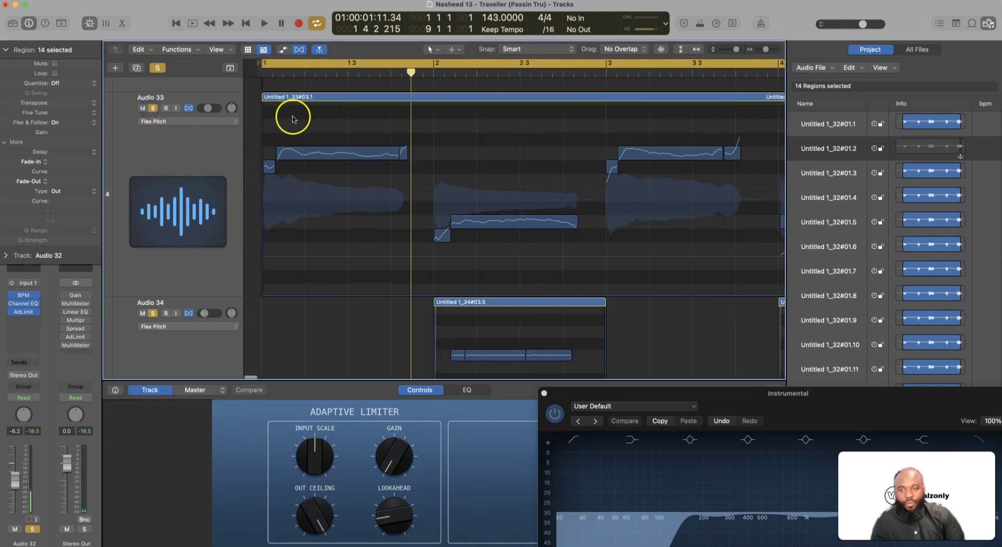
scroll(319, 135, "down", 5)
scroll(320, 134, "left", 2)
scroll(323, 136, "down", 6)
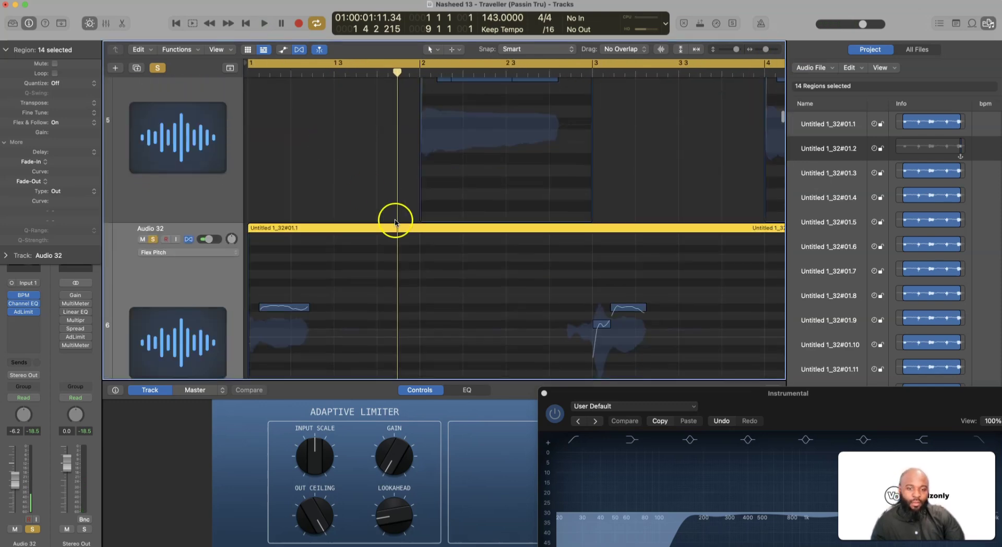
Try lowering the first note of Audio 32 to D3 and listen through bar 3.
key("space")
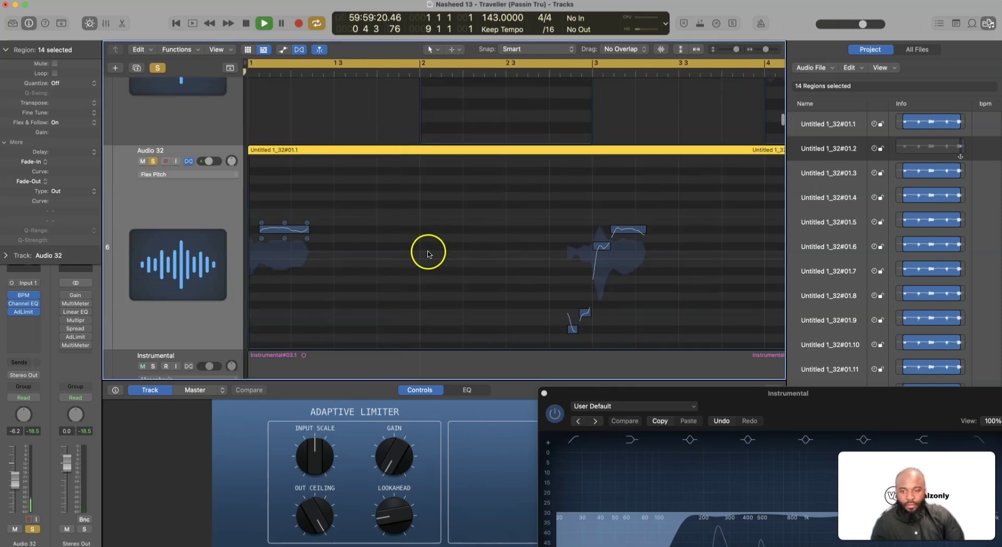
left_click(280, 230)
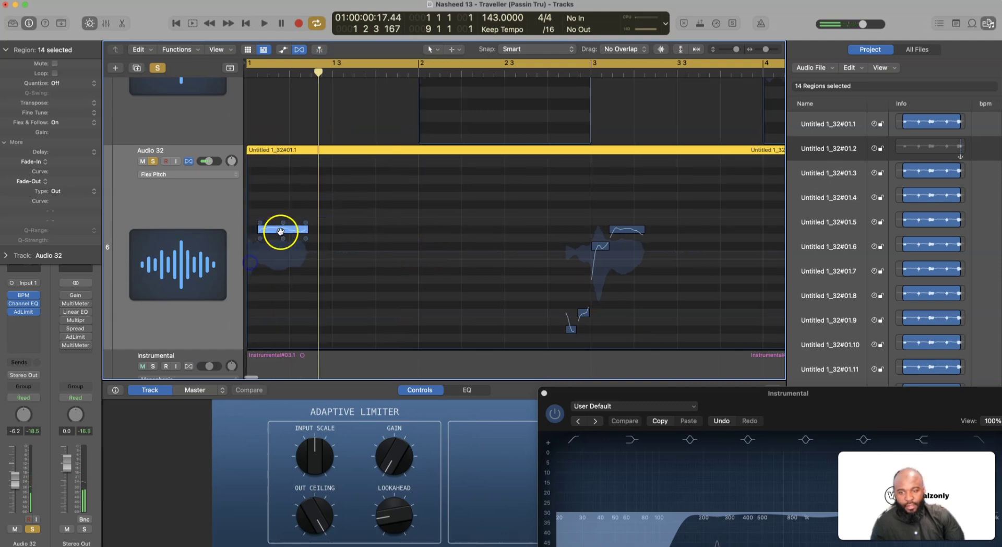
left_click_drag(280, 230, 282, 238)
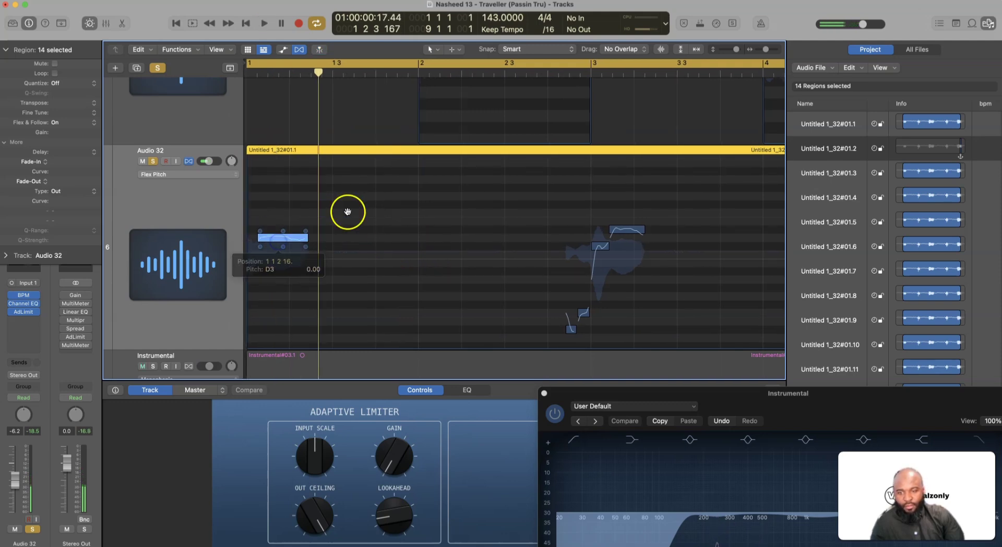
key("space")
key("space")
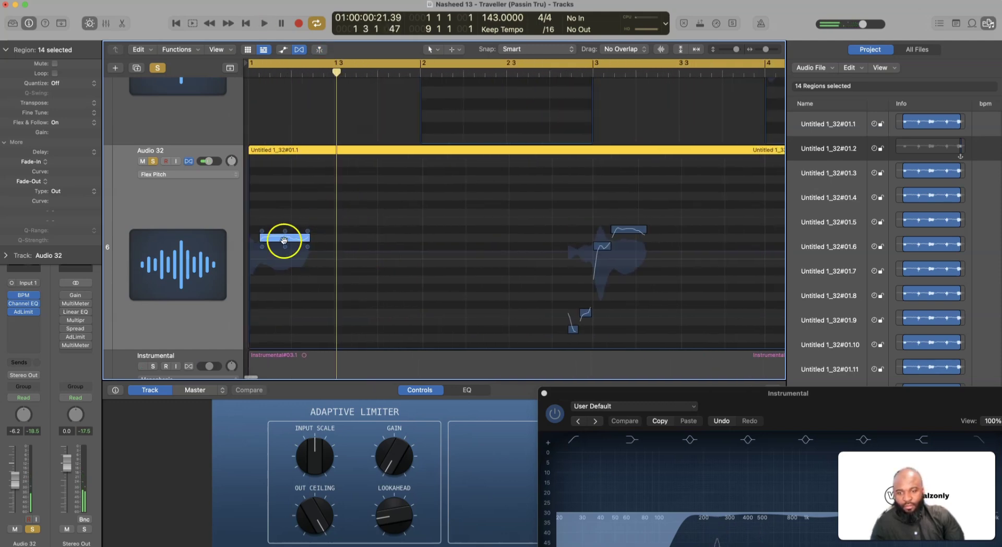
key("space")
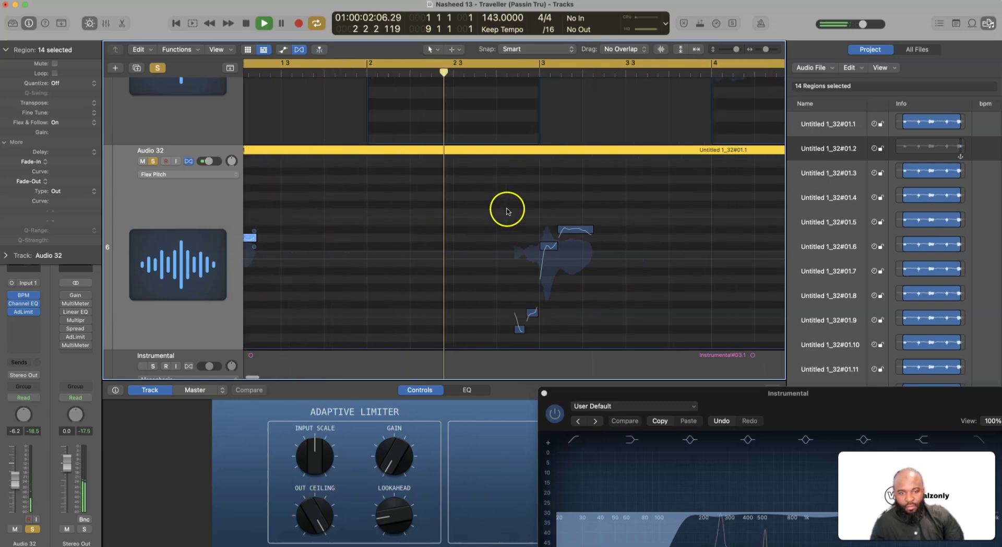
key("space")
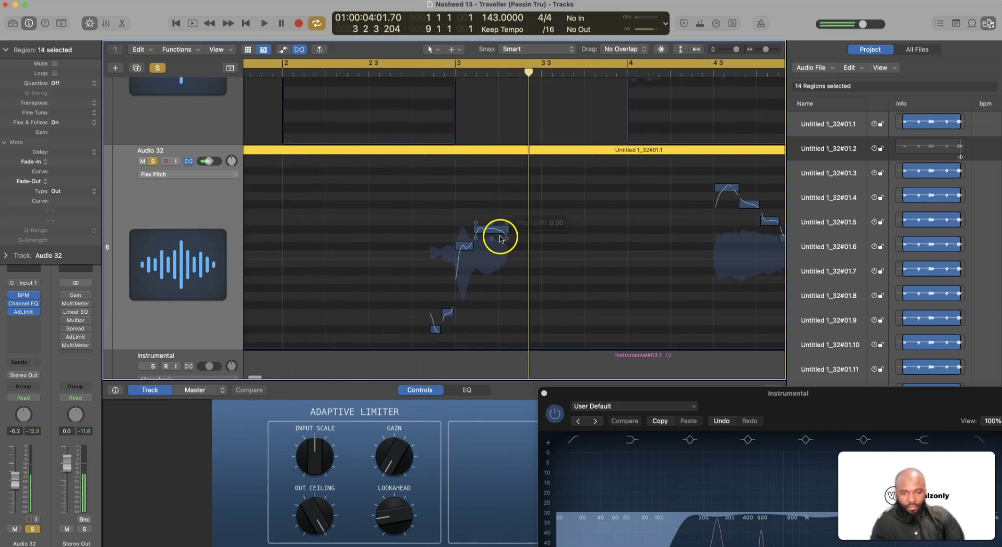
Select the Audio 32 notes from bar 3 through bar 8 and try to lower them together.
left_click(381, 180)
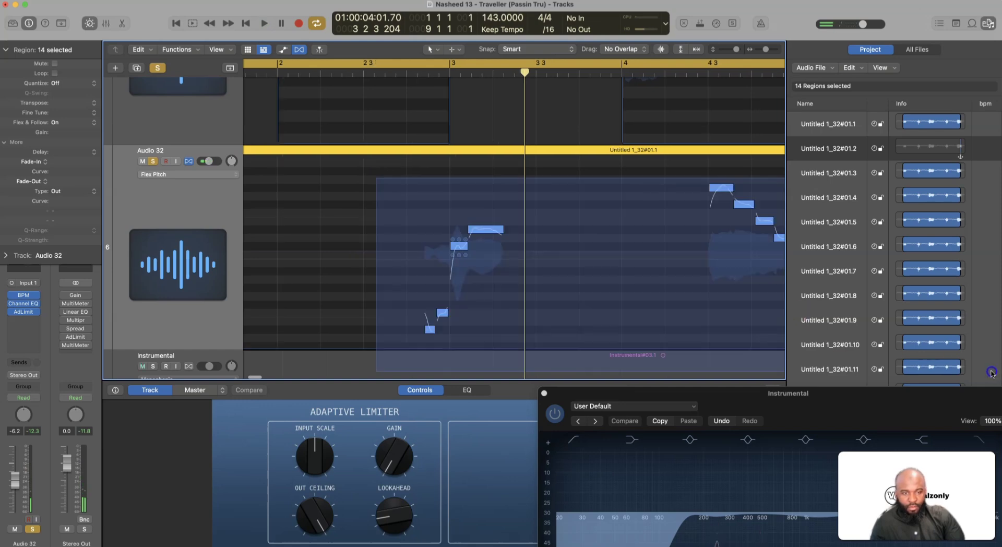
scroll(513, 225, "right", 6)
scroll(514, 225, "right", 10)
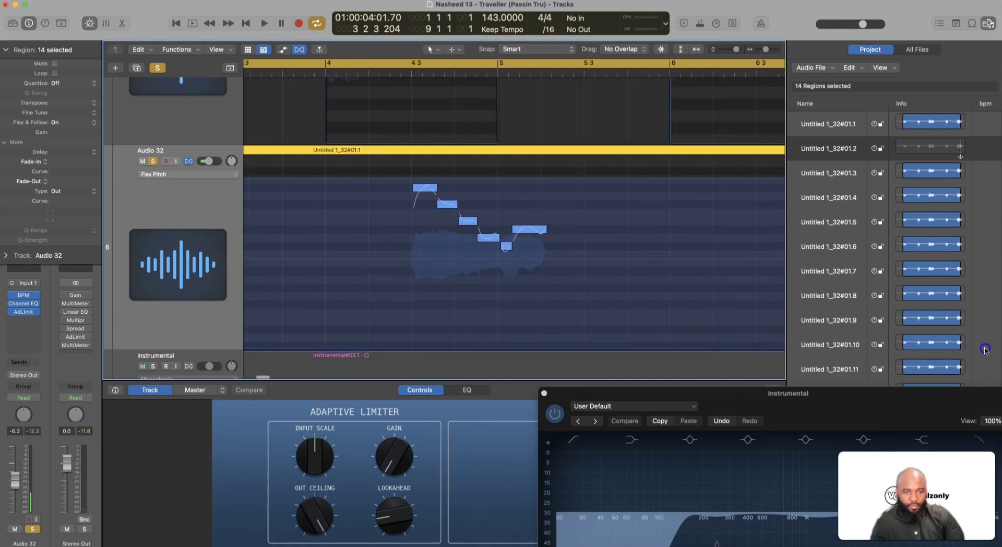
scroll(522, 261, "right", 2)
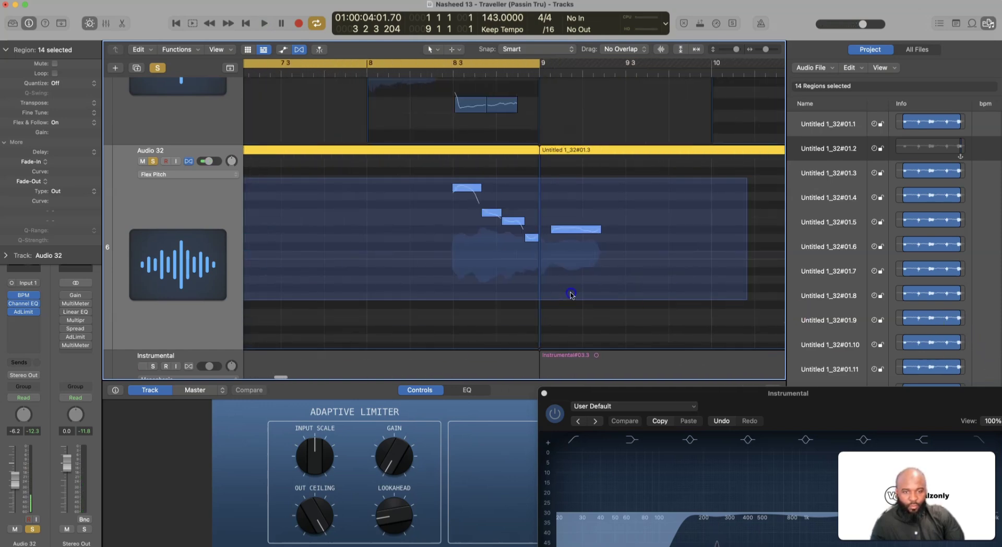
left_click(511, 257)
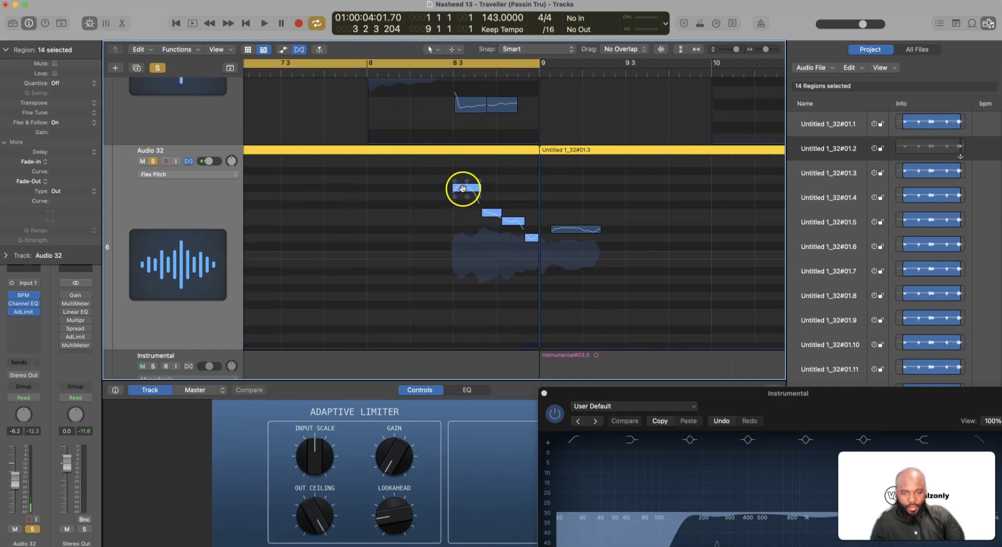
left_click_drag(464, 189, 464, 199)
scroll(464, 202, "left", 15)
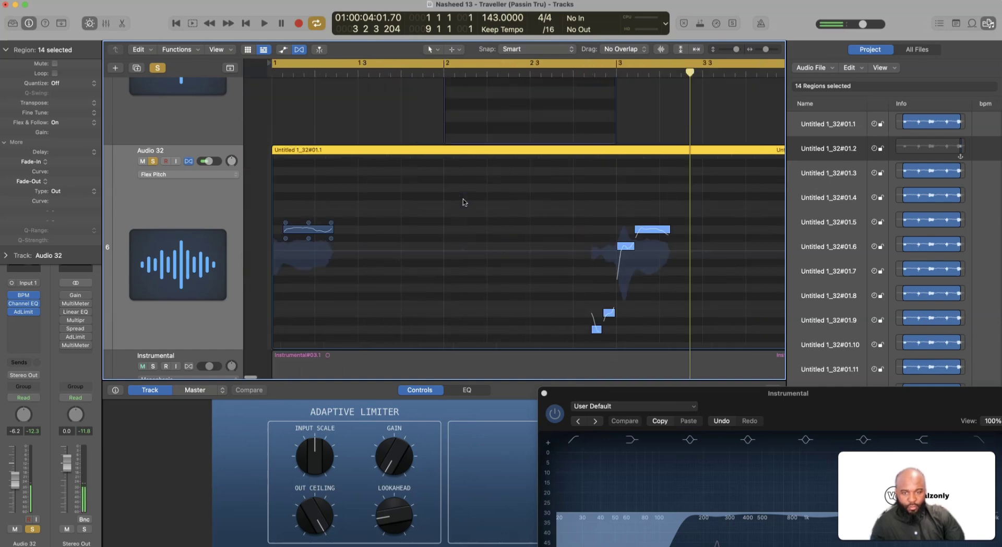
Listen from the start to bar 5, and raise the third and fourth notes of the descending phrase in bar 4 by one semitone.
key("space")
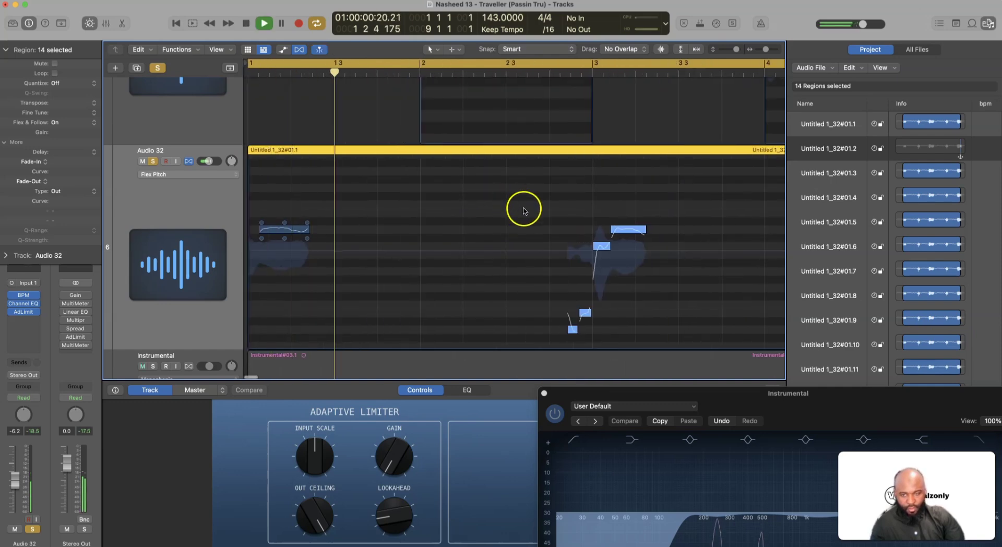
scroll(524, 211, "right", 2)
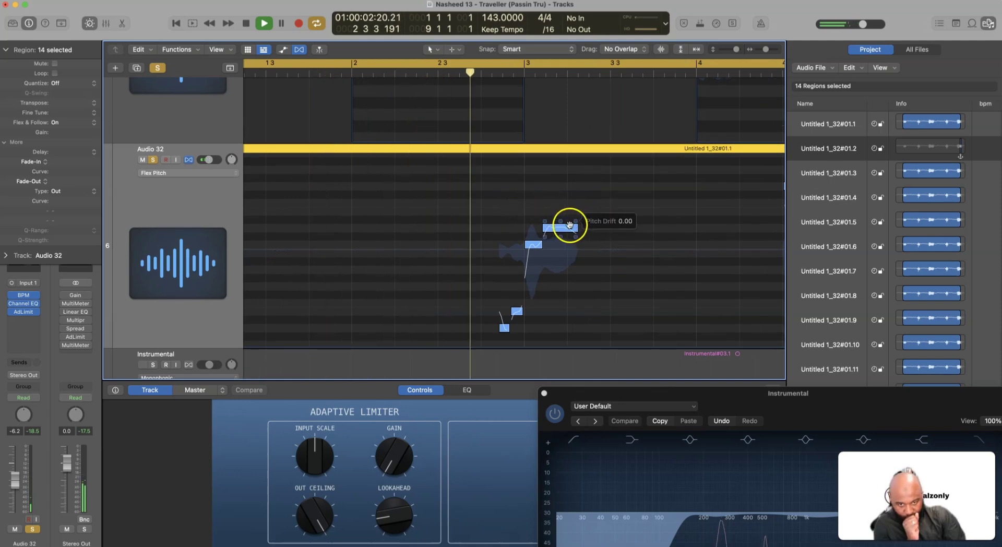
scroll(580, 238, "right", 10)
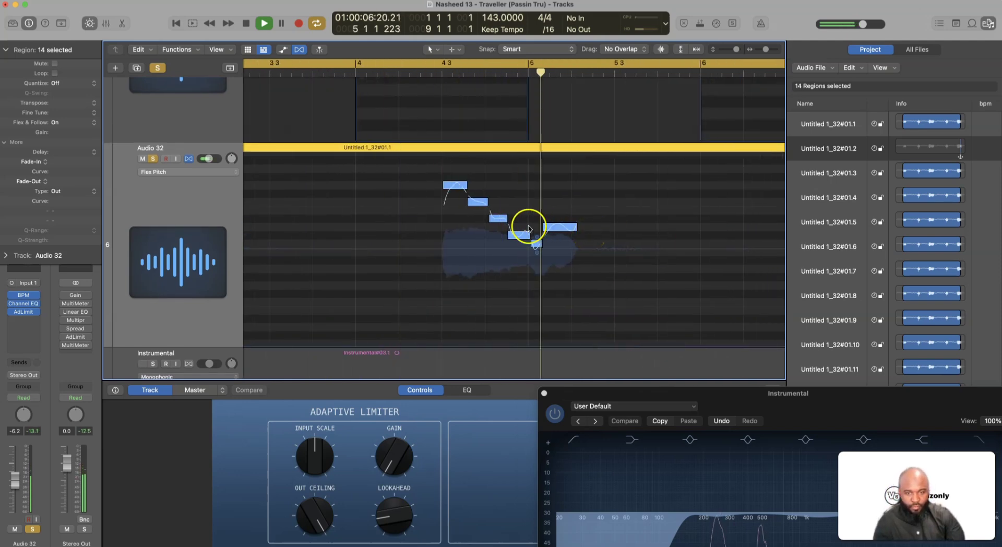
key("space")
left_click(472, 248)
left_click(455, 185)
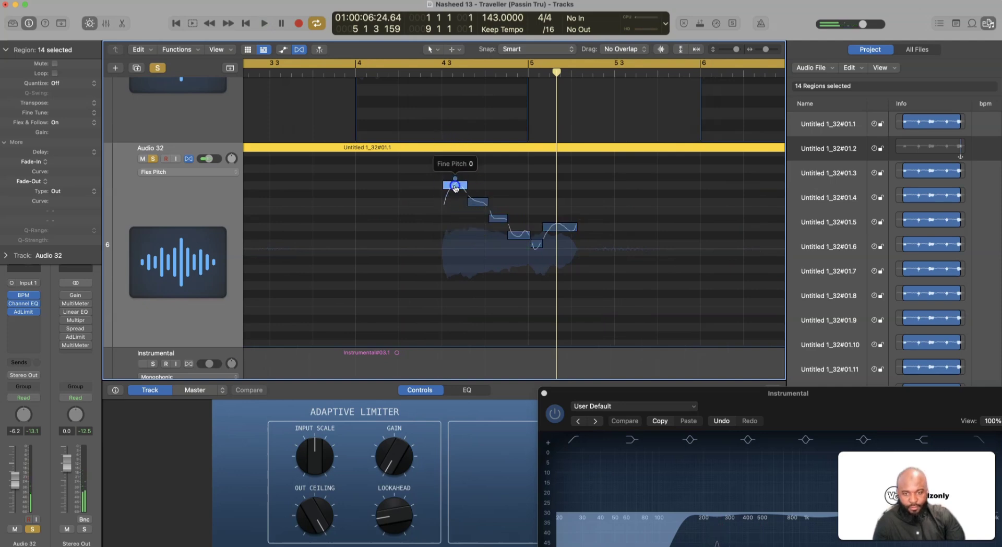
left_click(477, 201)
left_click(497, 219)
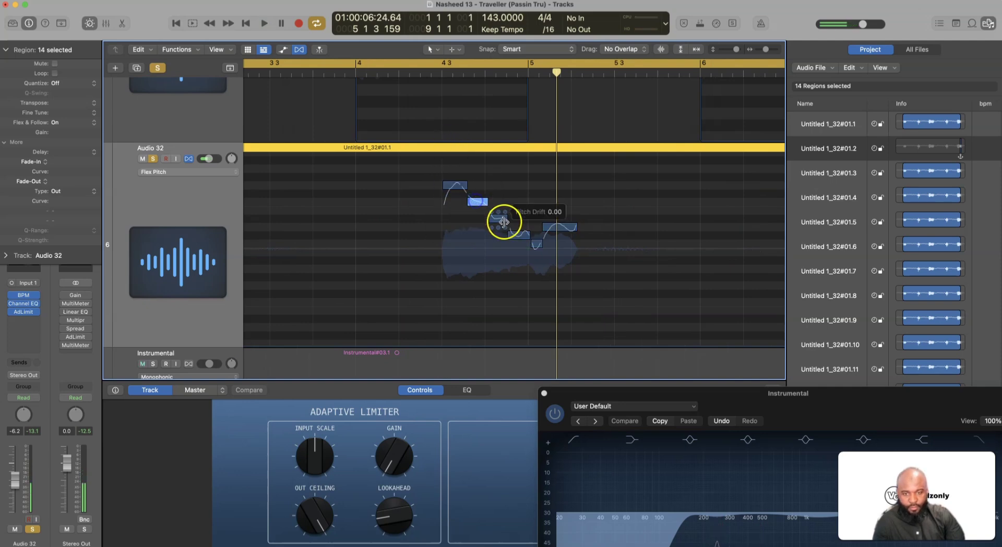
left_click_drag(499, 220, 534, 219)
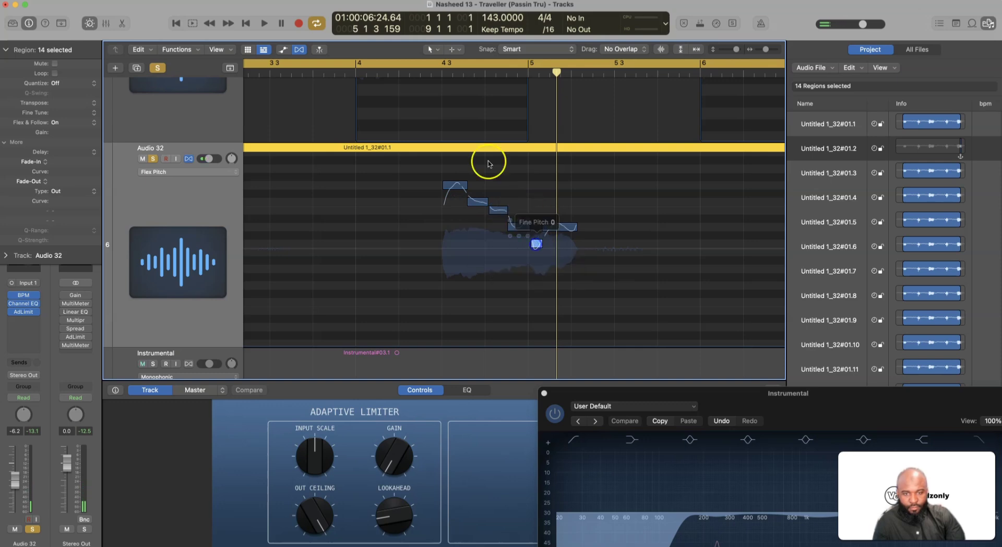
Play on from the middle of bar 4 and raise the long note at bar 7 by one semitone.
left_click(426, 70)
key("space")
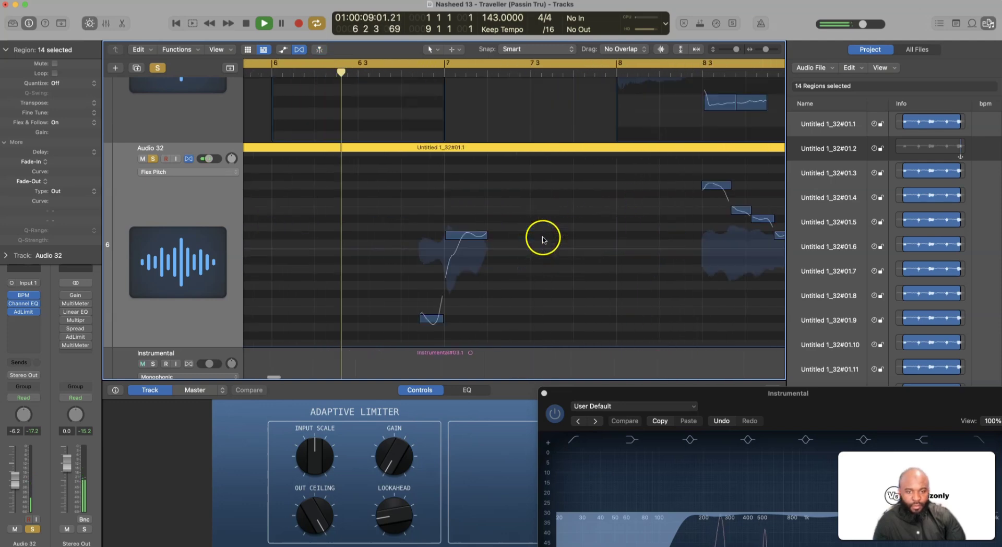
key("space")
left_click(458, 235)
left_click_drag(458, 235, 459, 226)
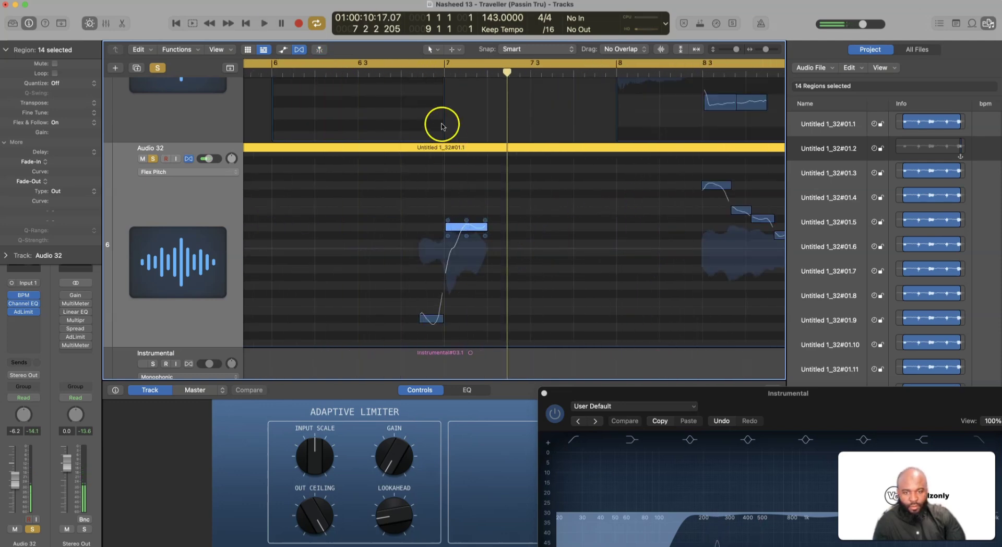
Replay the passage around bar 7 and raise the low note just before bar 7 by two semitones.
left_click(411, 71)
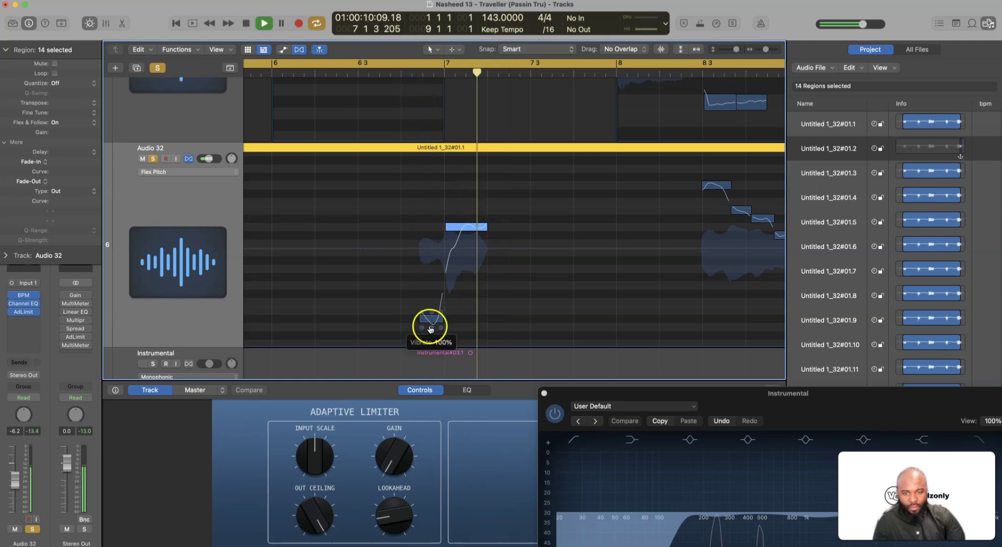
key("space")
left_click_drag(431, 314, 431, 301)
left_click(410, 170)
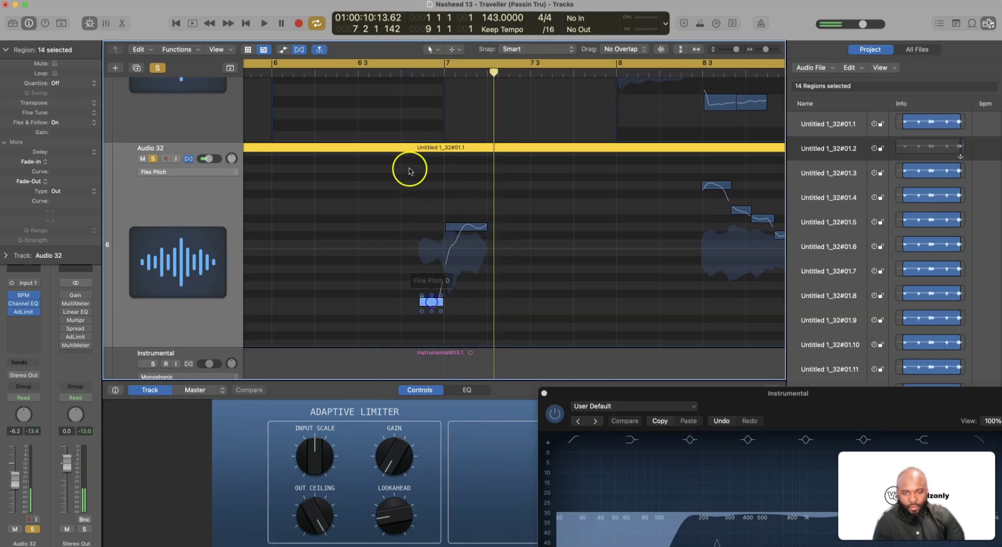
Play on from before bar 7 and raise the second, third and fourth notes of the descending phrase in bar 8 by one semitone each.
left_click(400, 73)
key("space")
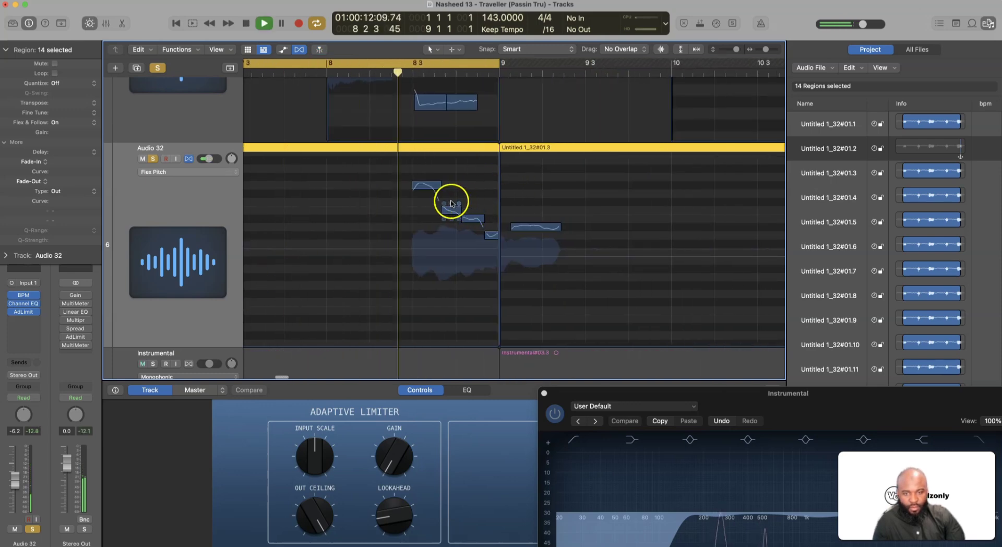
key("space")
left_click_drag(444, 208, 445, 201)
left_click(423, 185)
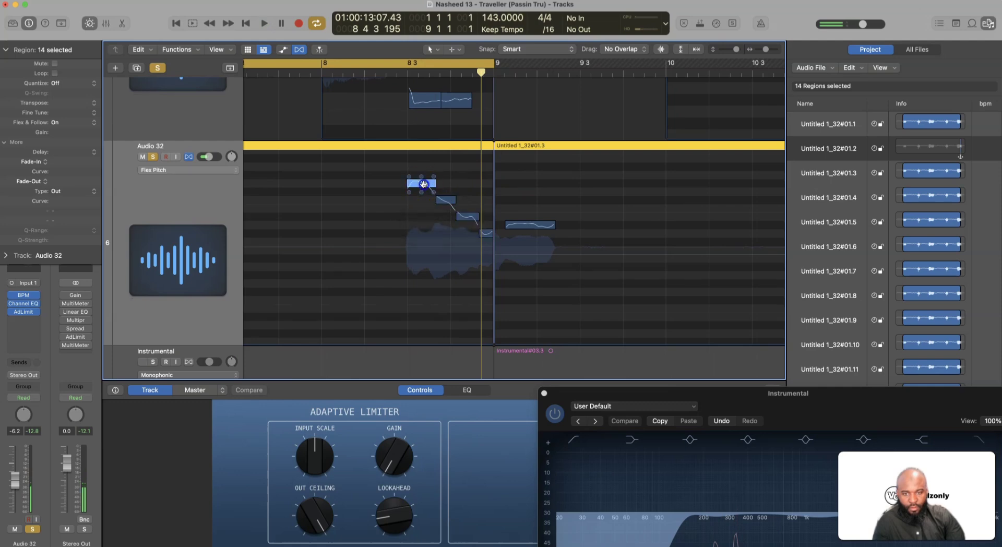
left_click(446, 201)
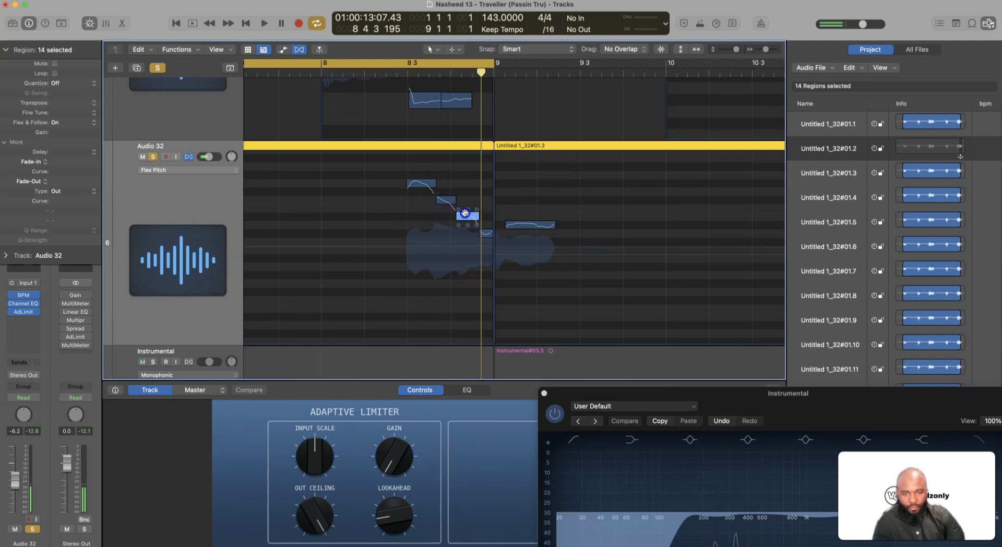
left_click_drag(464, 212, 486, 223)
left_click(485, 234)
Play from the start and reduce the vibrato of the long notes just after bar 5, at bar 1 and just after bar 3.
key("space")
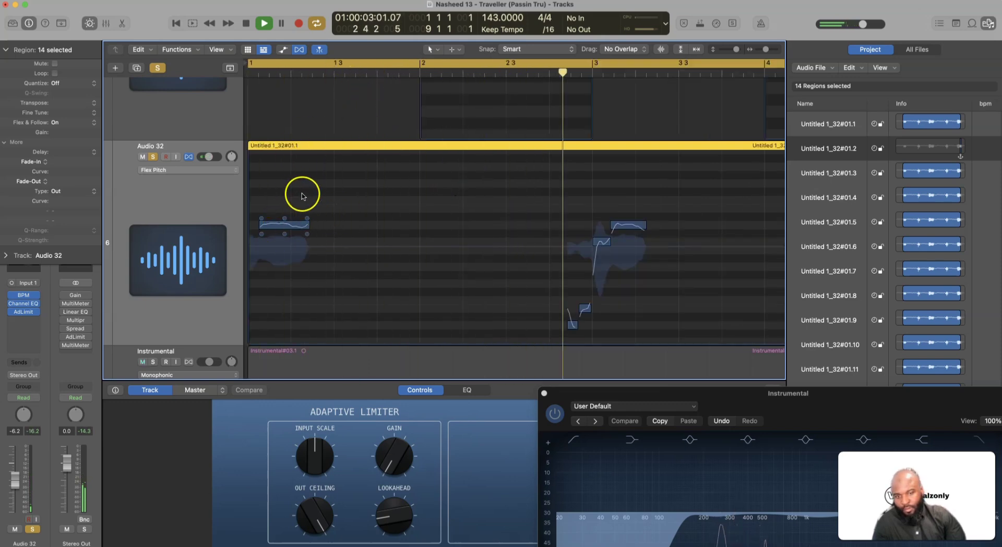
left_click(479, 245)
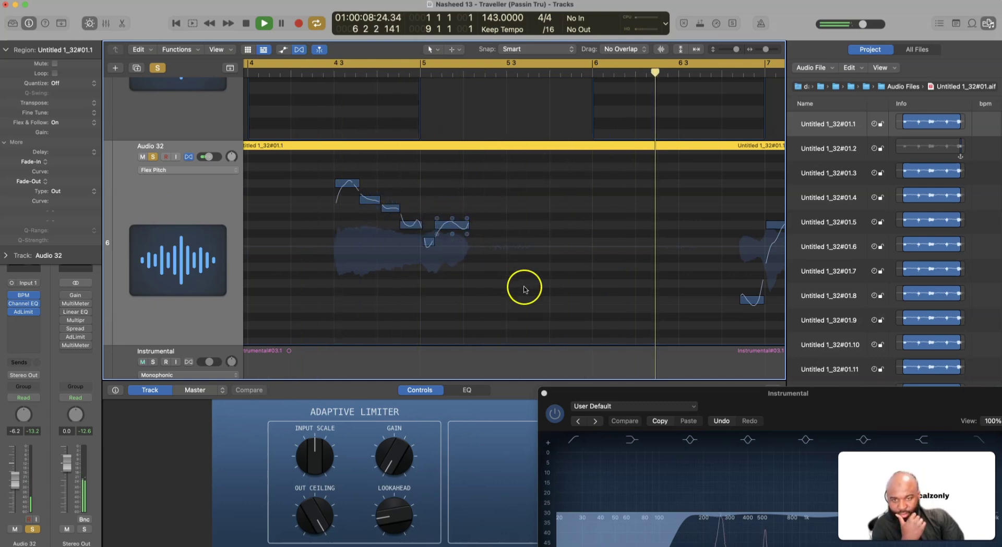
left_click(442, 225)
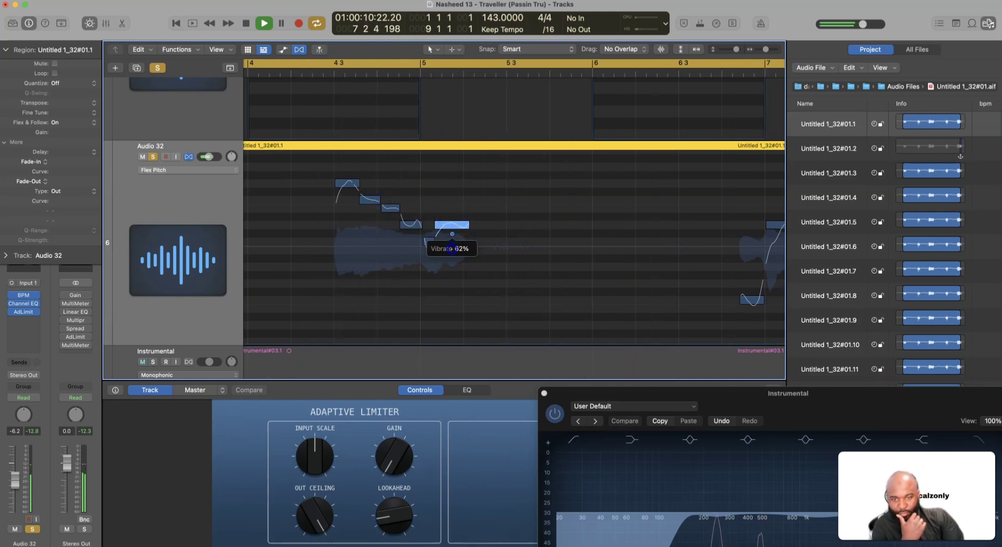
scroll(537, 205, "right", 10)
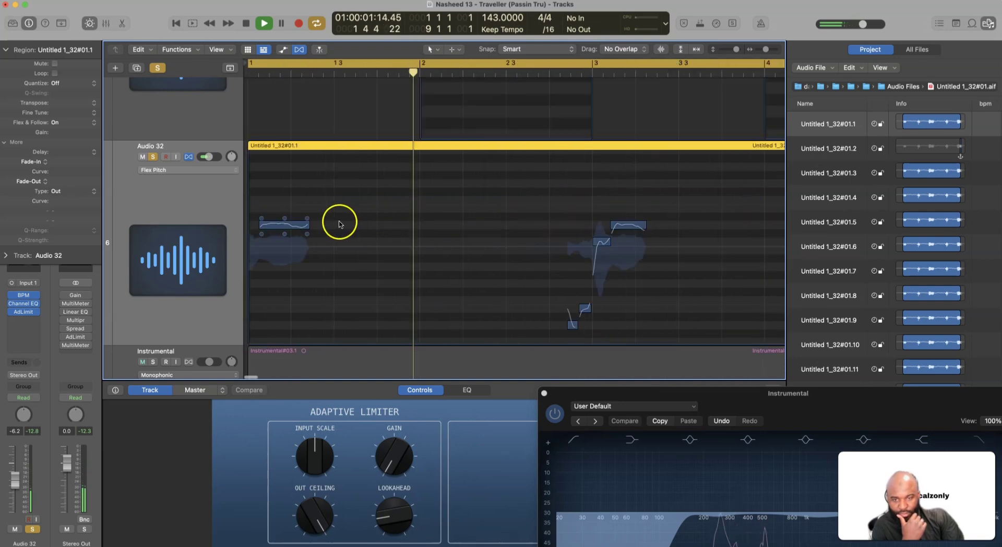
left_click_drag(285, 233, 283, 252)
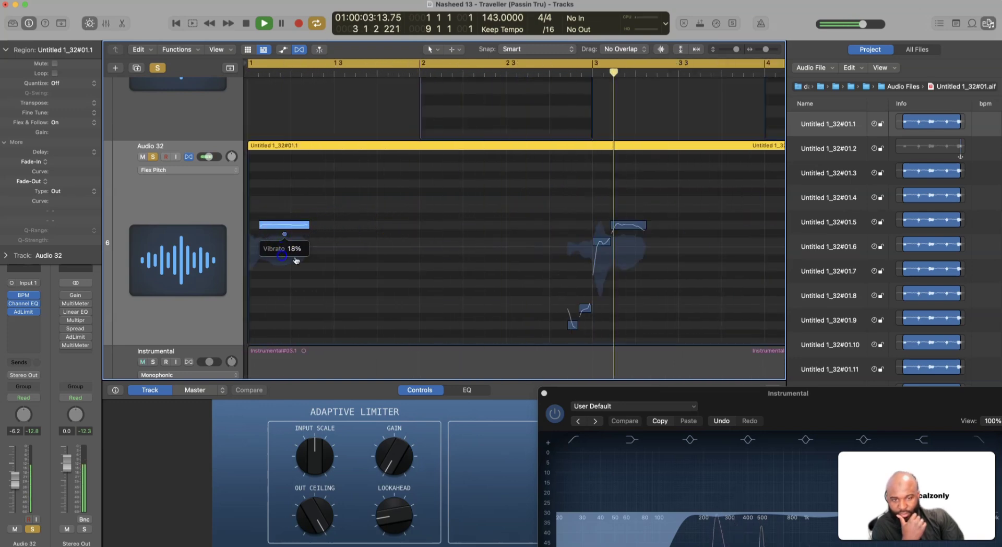
left_click_drag(628, 234, 627, 253)
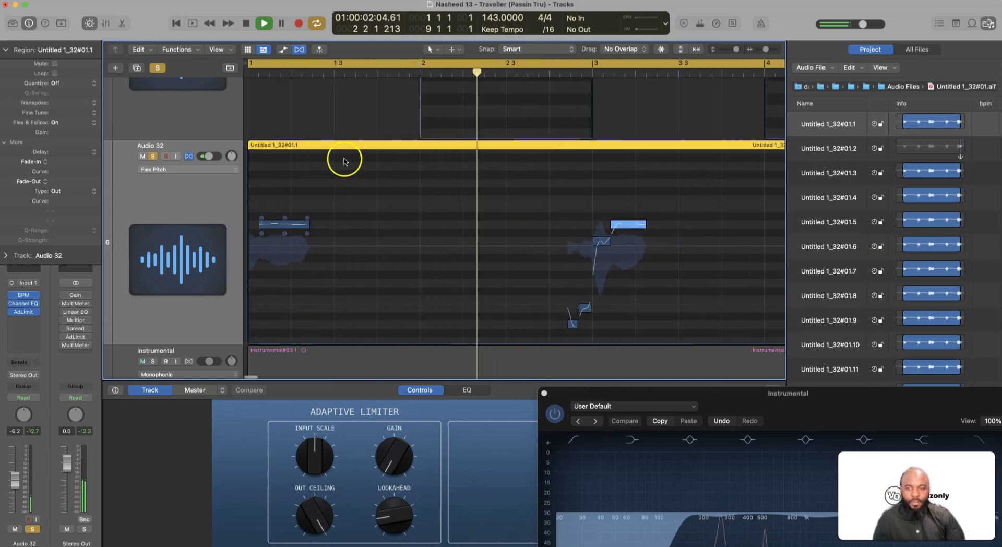
key("space")
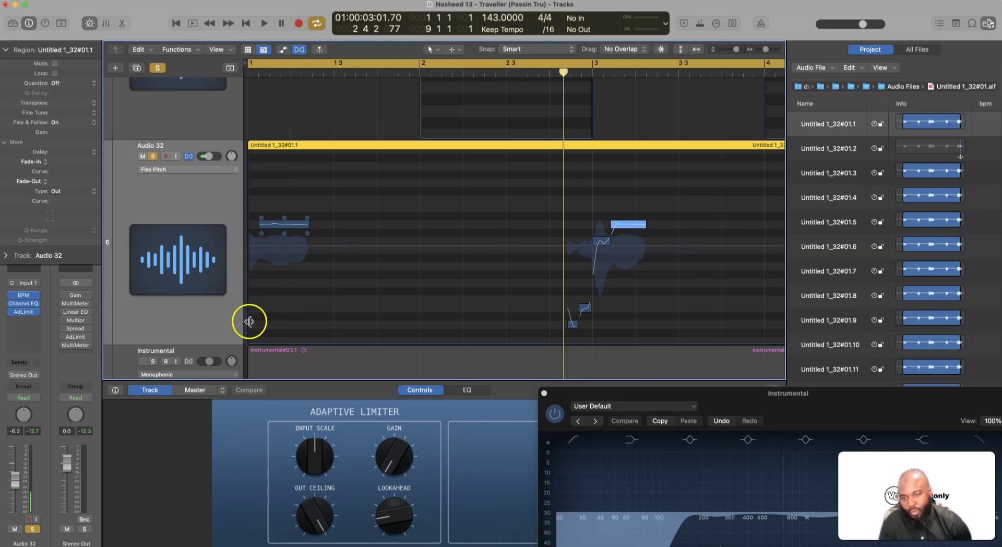
Try to shift the first Audio 32 region later and adjust its start edge, and undo the attempt.
left_click(283, 155)
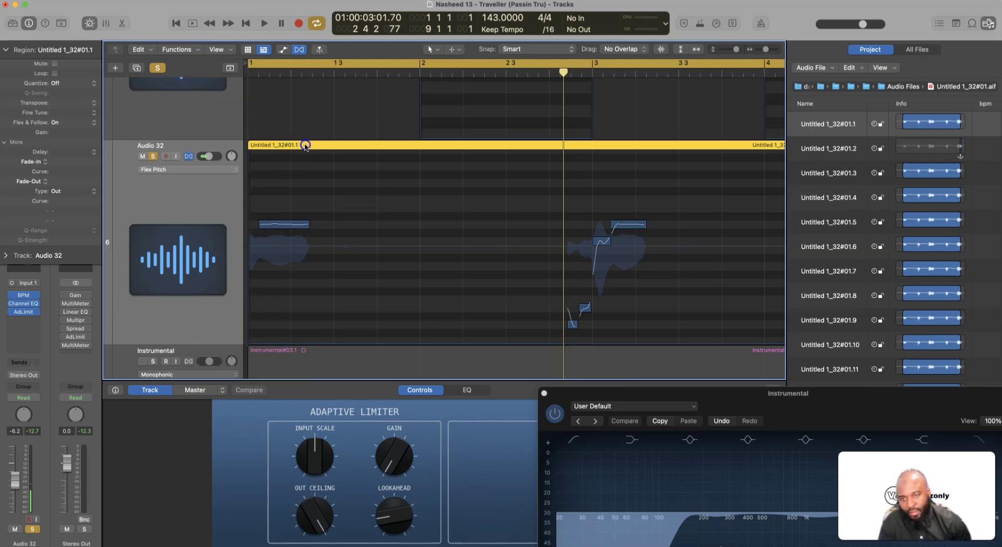
left_click_drag(260, 336, 284, 332)
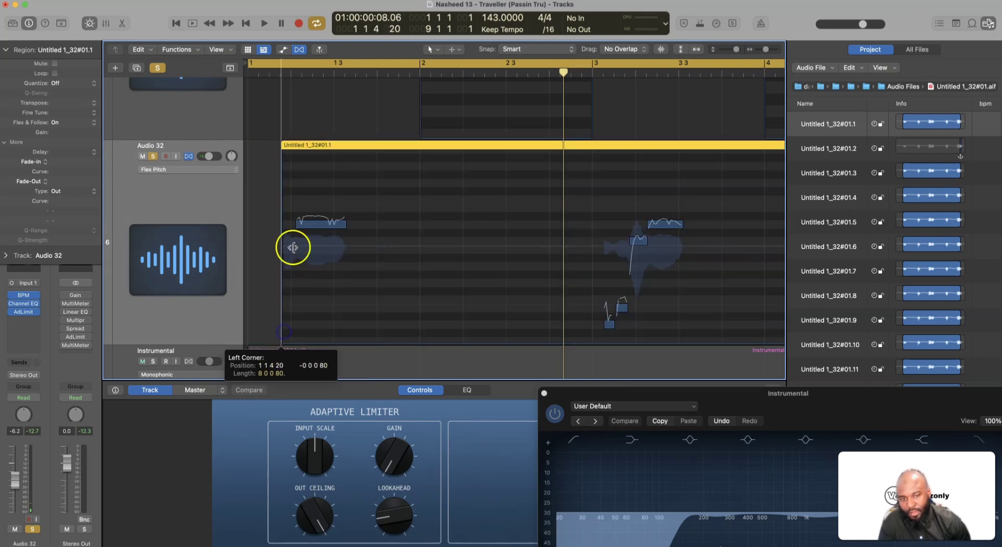
left_click_drag(281, 245, 282, 247)
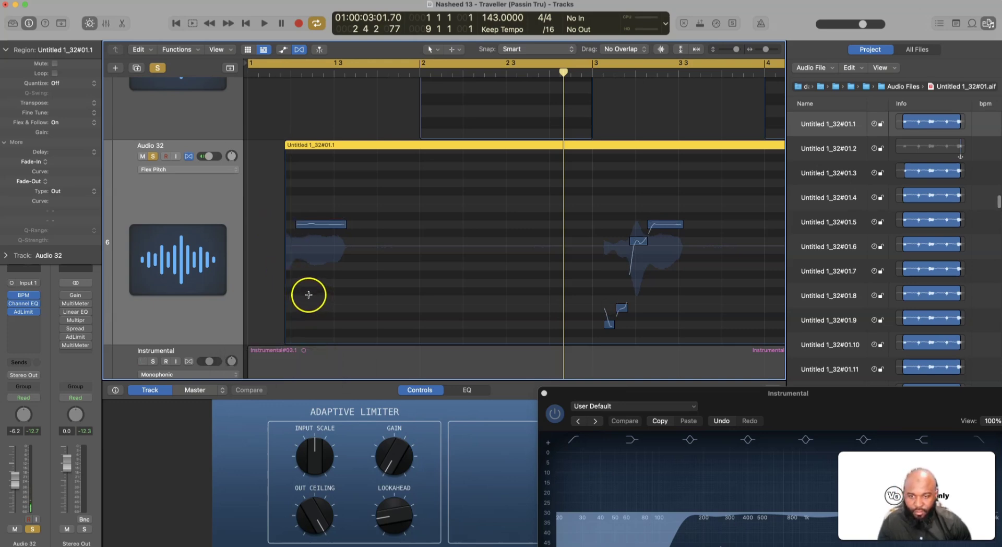
key("super+z")
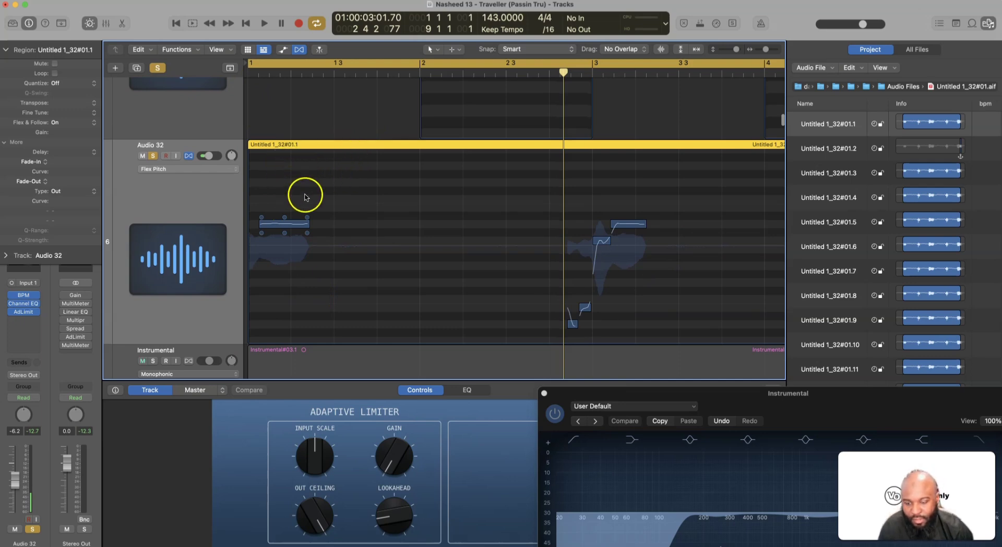
Adjust the start edge of the first Audio 32 region and nudge the region into alignment with bar 1.
mouse_move(249, 328)
left_mouse_down()
mouse_move(241, 329)
mouse_move(249, 329)
left_mouse_up()
left_click_drag(766, 50, 767, 49)
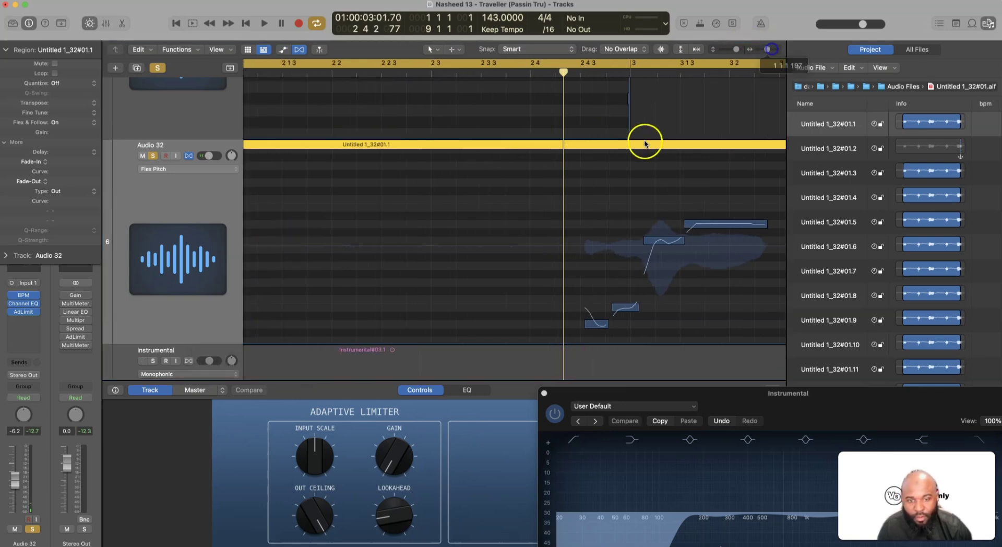
scroll(644, 138, "left", 5)
left_click_drag(248, 328, 267, 308)
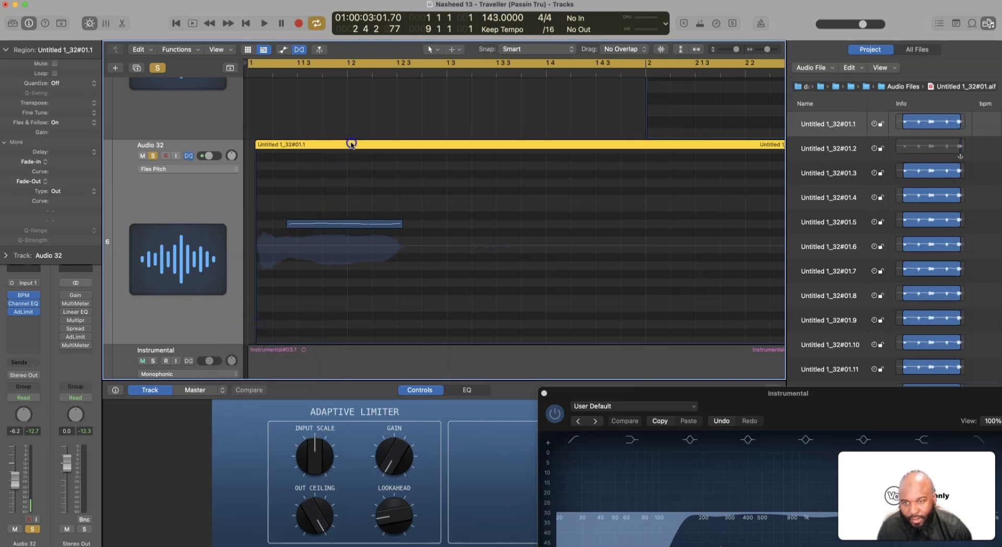
left_click_drag(351, 144, 332, 143)
Play from bar 1 and move the four notes around bar 3 together slightly earlier.
key("space")
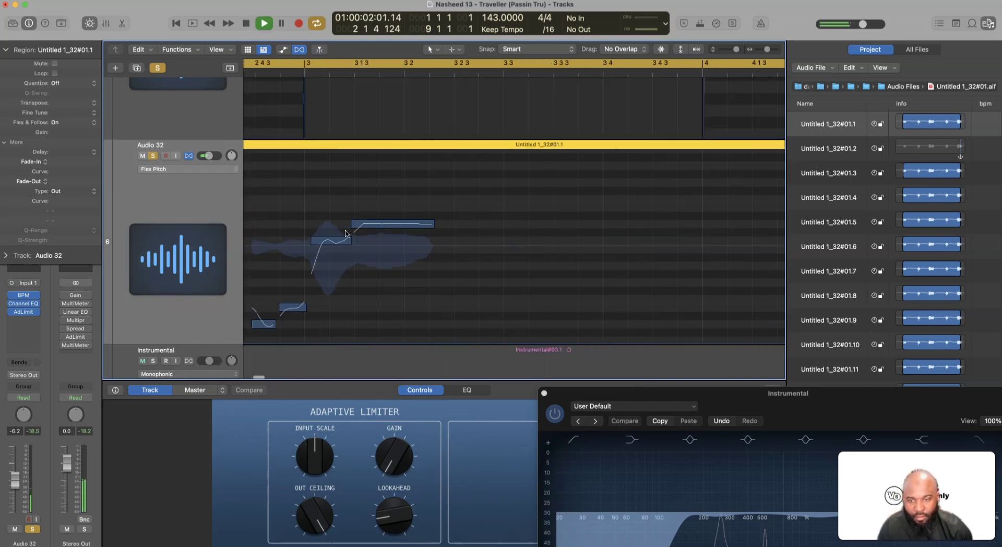
left_click_drag(327, 188, 606, 340)
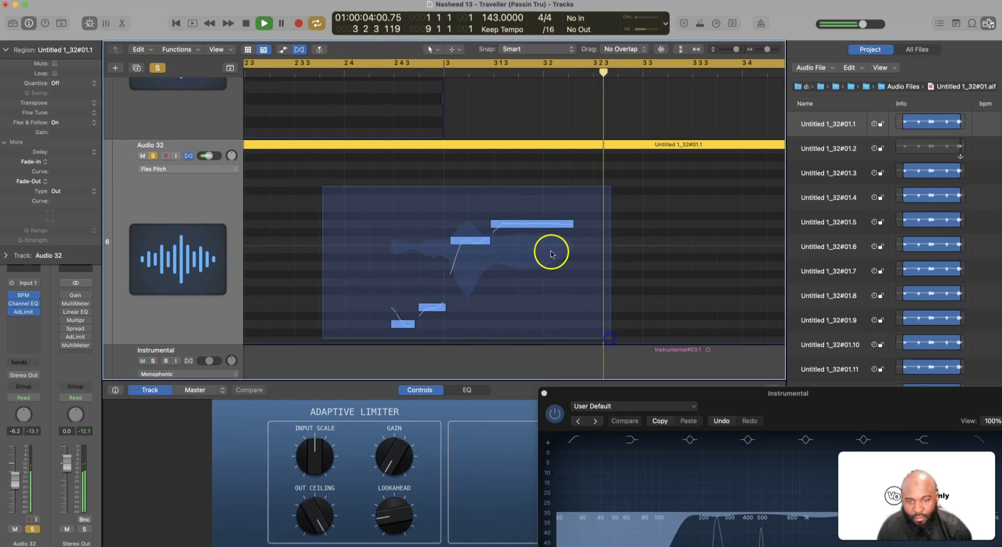
key("space")
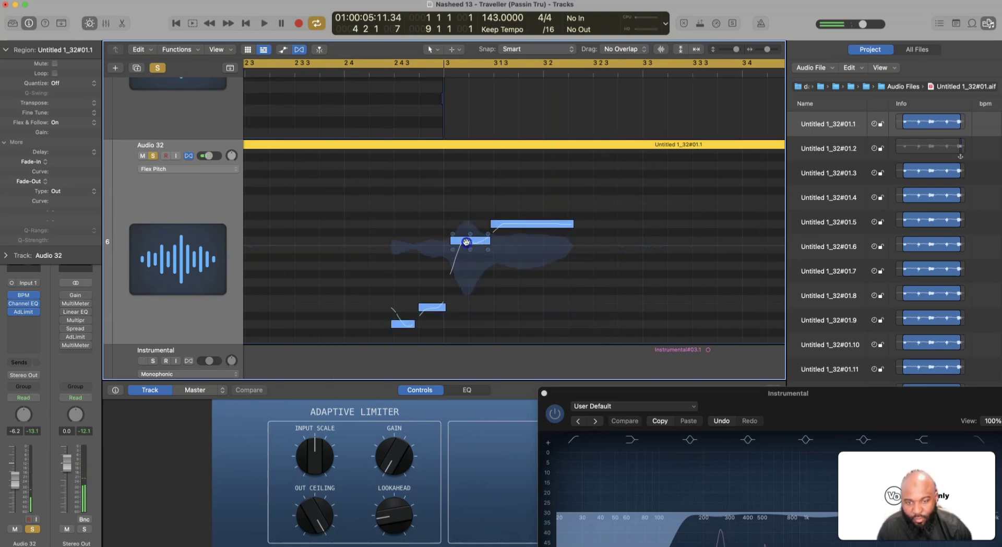
left_click_drag(465, 241, 461, 241)
left_click(466, 242)
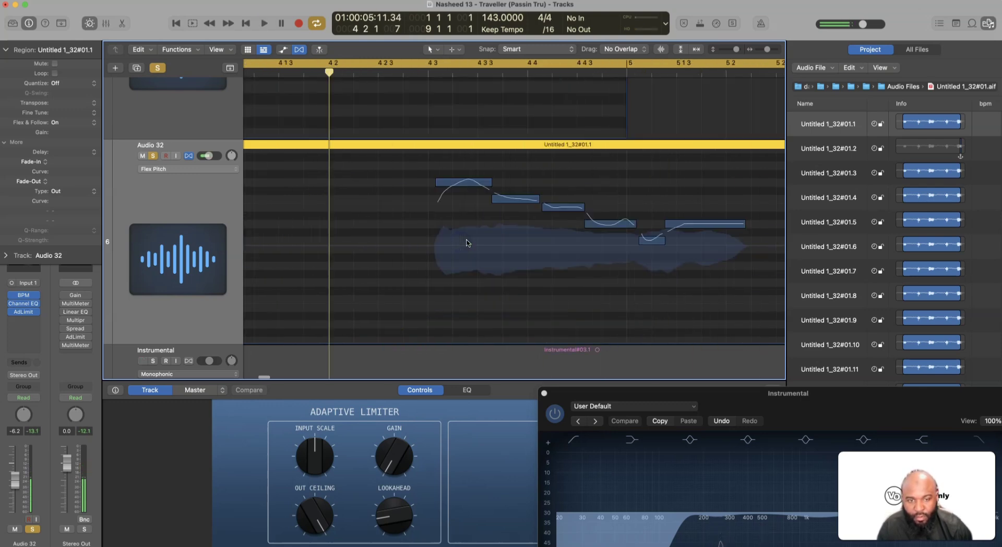
Move the six notes of the phrase from bar 4 beat 3 into bar 5 together slightly earlier.
left_click_drag(383, 163, 636, 240)
left_click(401, 114)
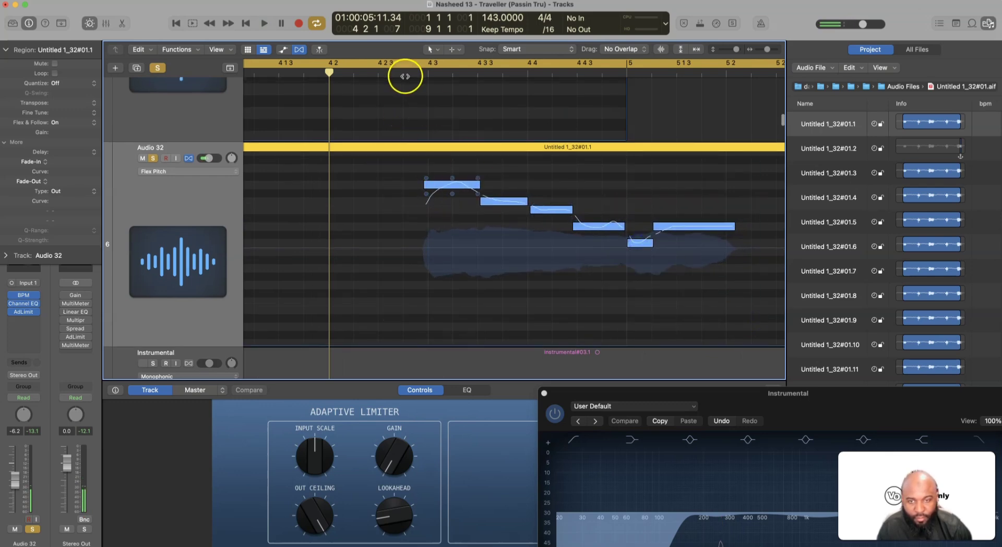
left_click(432, 211)
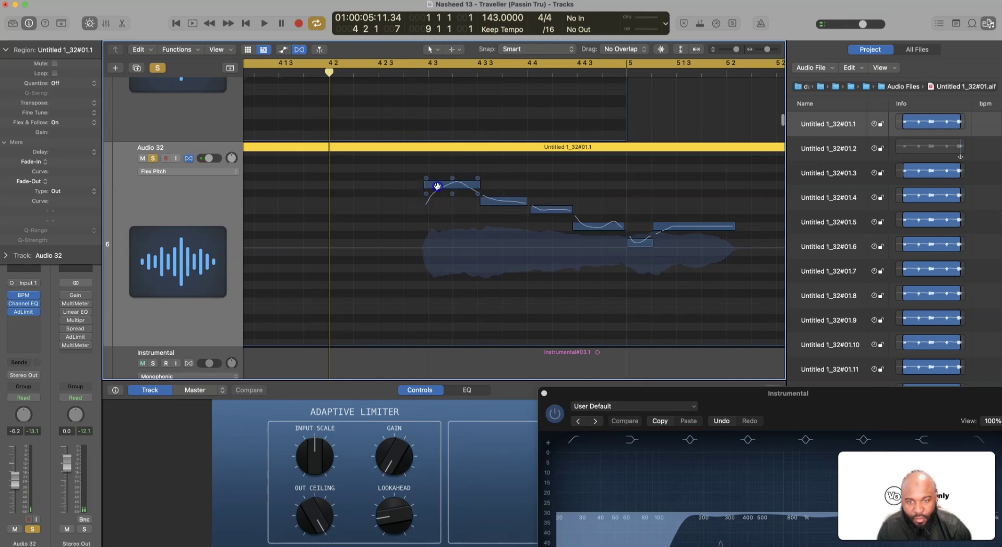
Nudge the first note of the bar 4 phrase slightly later, listen to the phrase, and move its fourth note later to about 4 4 3 27.
left_click_drag(437, 186, 443, 186)
left_click(403, 71)
left_click(532, 161)
key("space")
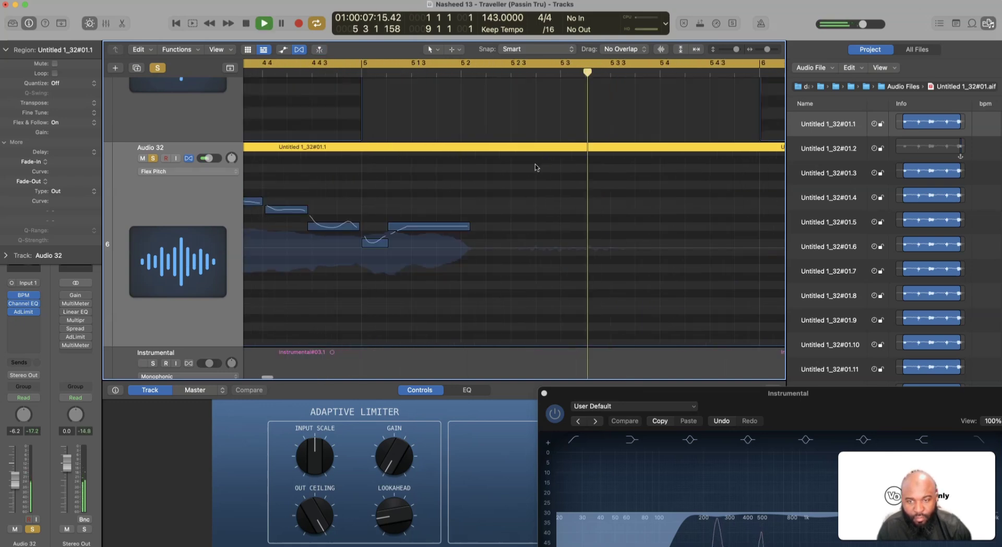
key("space")
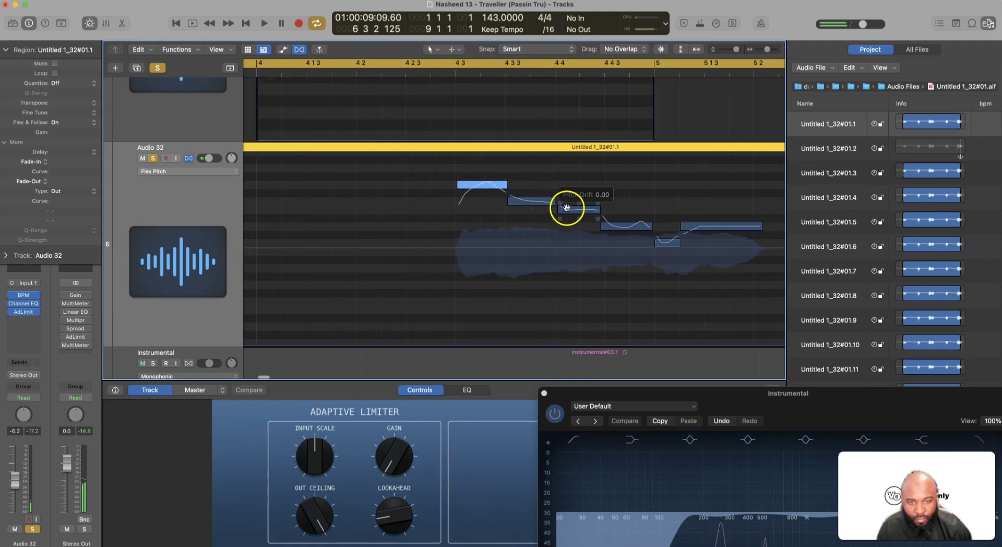
left_click(591, 227)
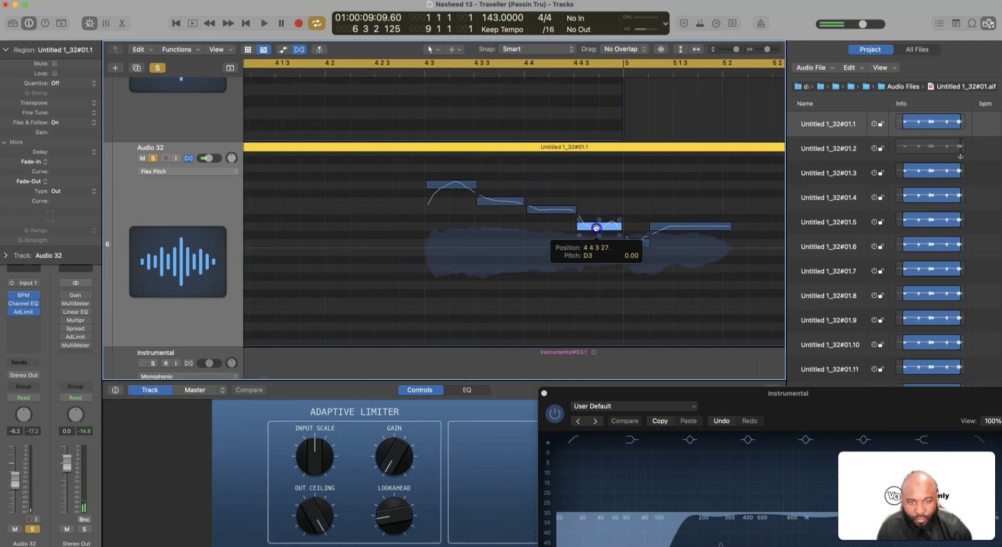
Move the long note at bar 7 earlier onto the bar line and the low note before it slightly later to 6 4 3 14.
scroll(634, 203, "right", 10)
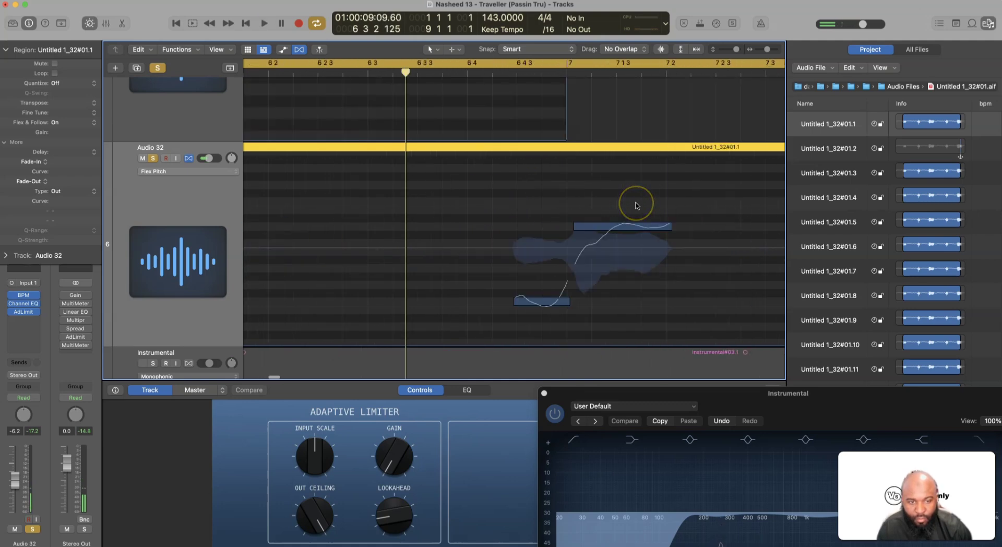
left_click_drag(487, 226, 480, 226)
left_click_drag(420, 294, 426, 295)
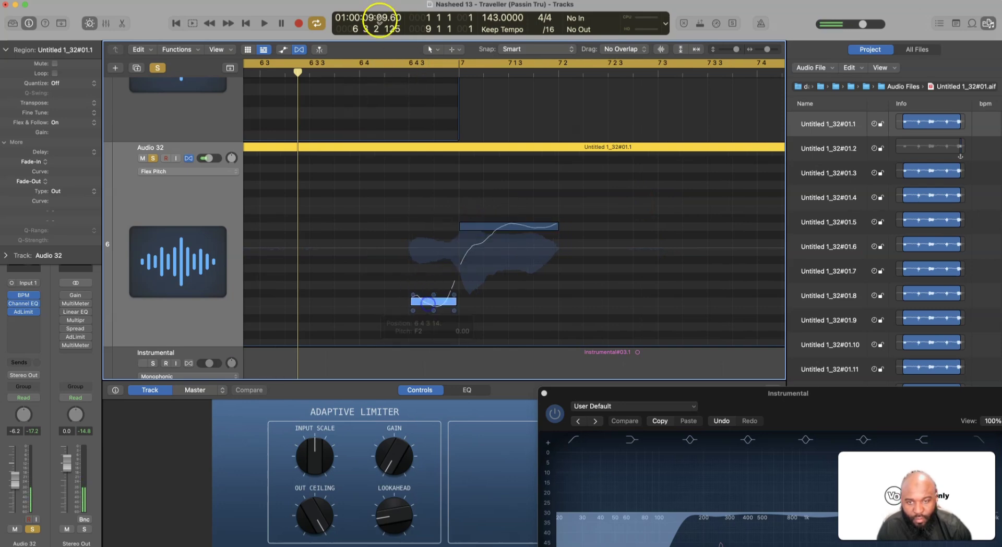
Play from before bar 7 through bar 8, nudge the four bar 8 notes slightly earlier, and move the second of them further forward.
left_click(376, 69)
key("space")
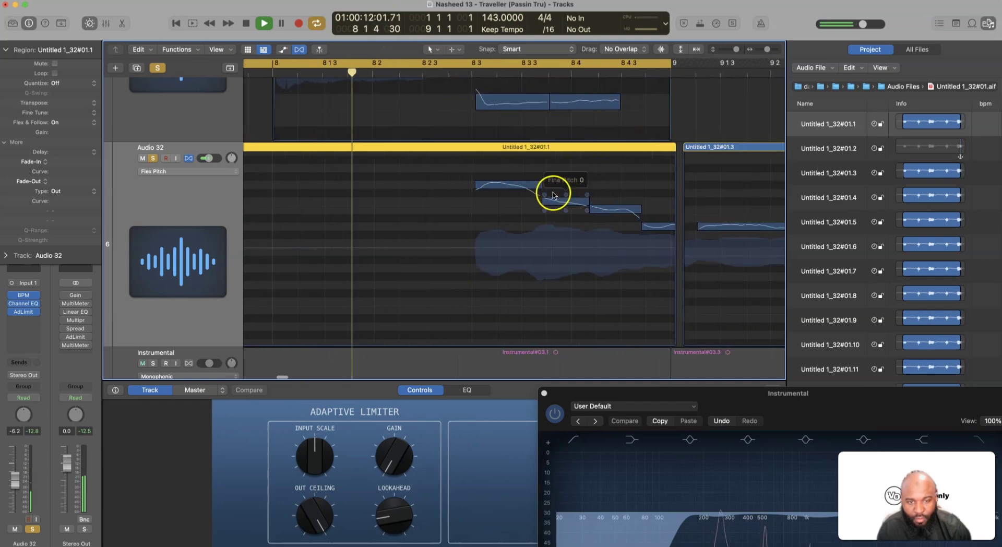
key("space")
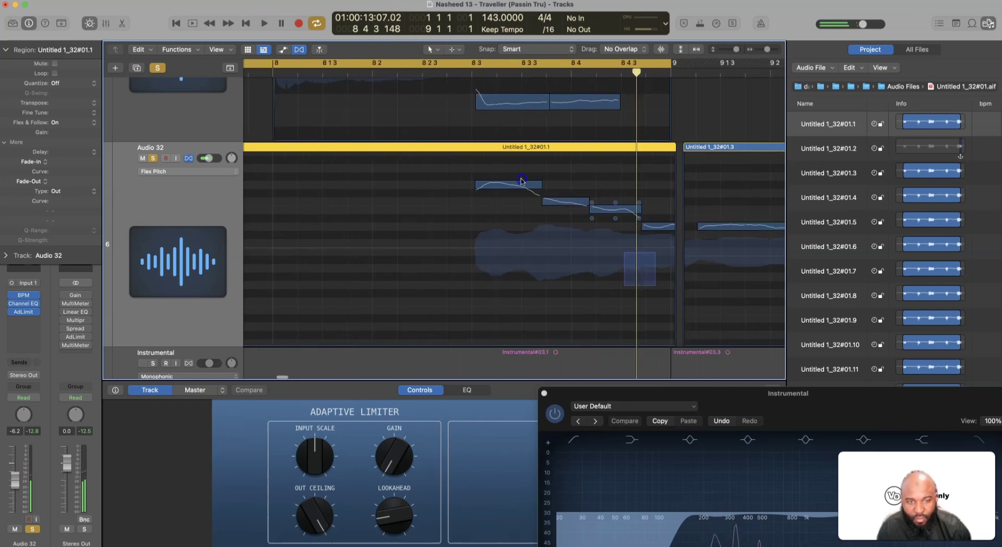
left_click_drag(655, 285, 491, 187)
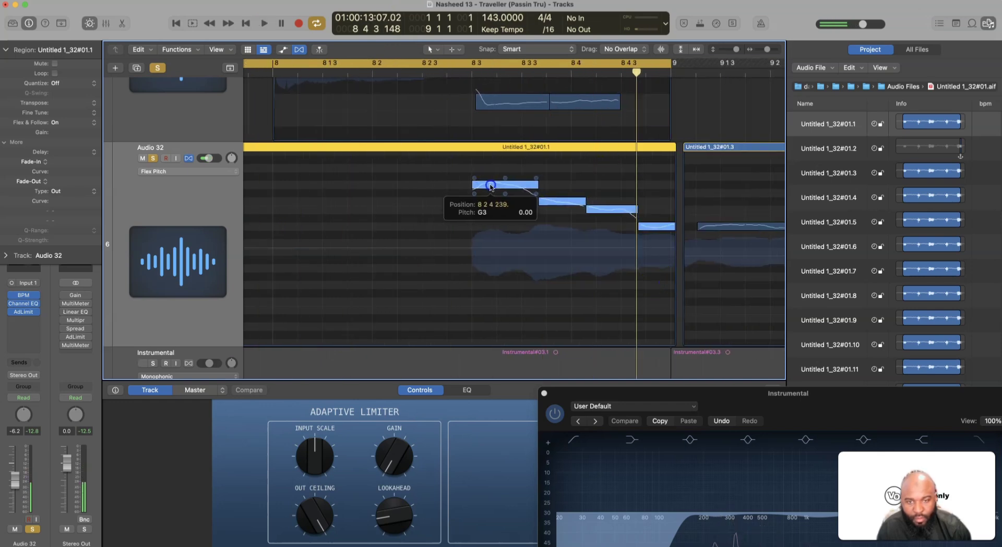
left_click(589, 248)
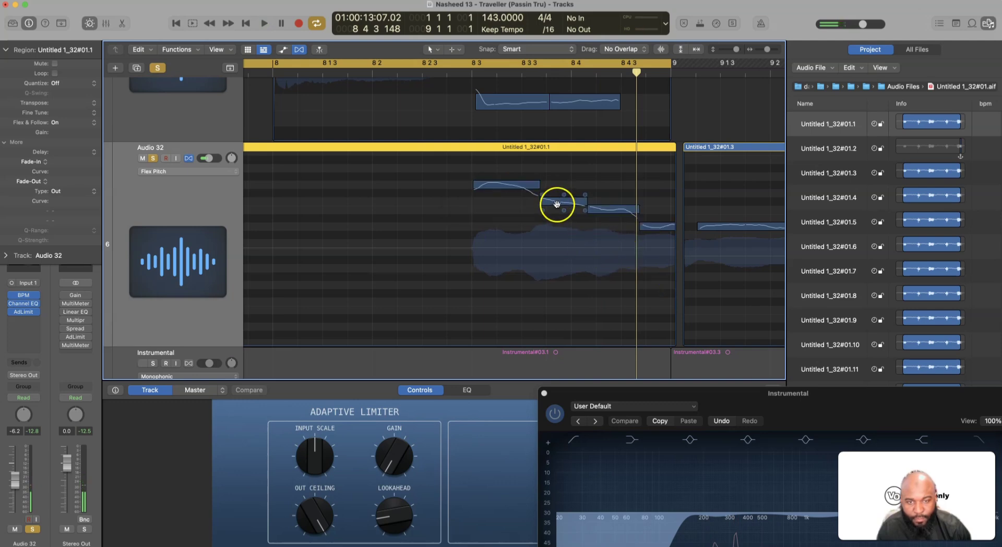
left_click_drag(557, 203, 548, 201)
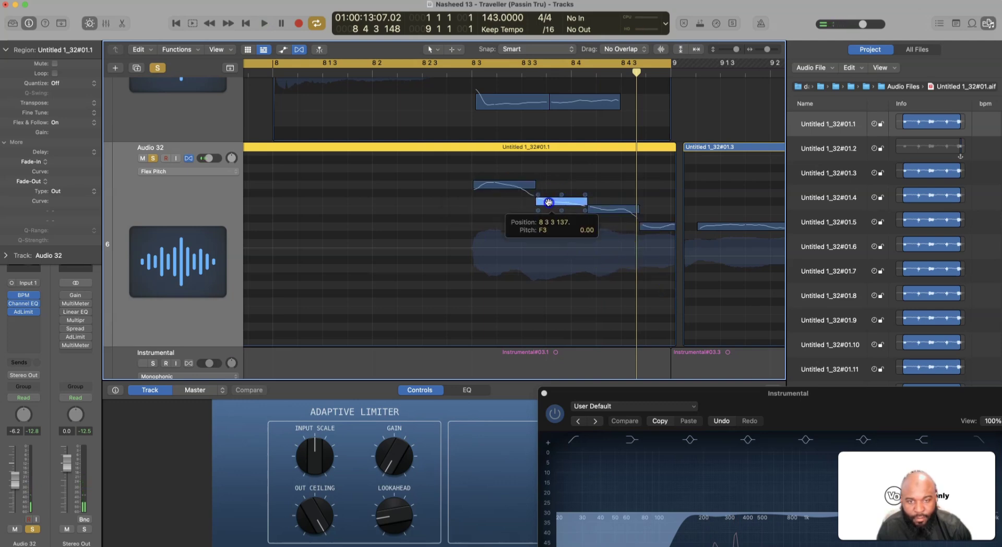
Play the bar 8 phrase of Audio 32 and move its third note slightly earlier, onto beat 4.
left_click(460, 72)
key("space")
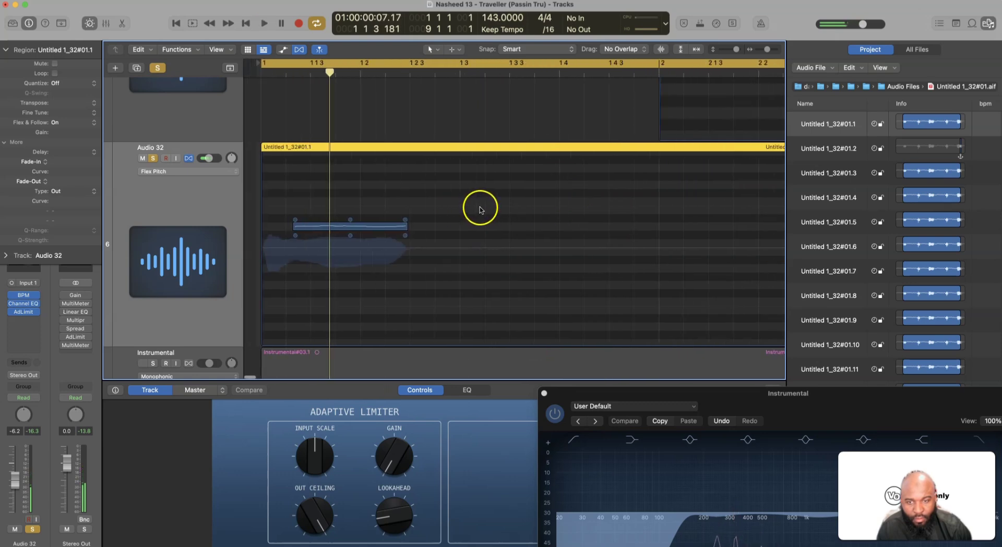
scroll(477, 211, "right", 15)
scroll(484, 201, "right", 10)
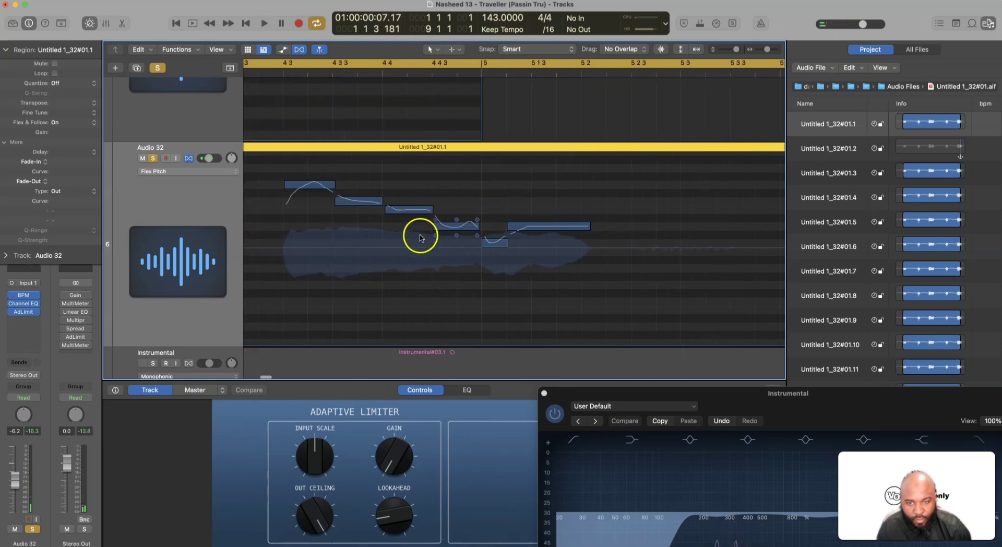
scroll(492, 216, "right", 6)
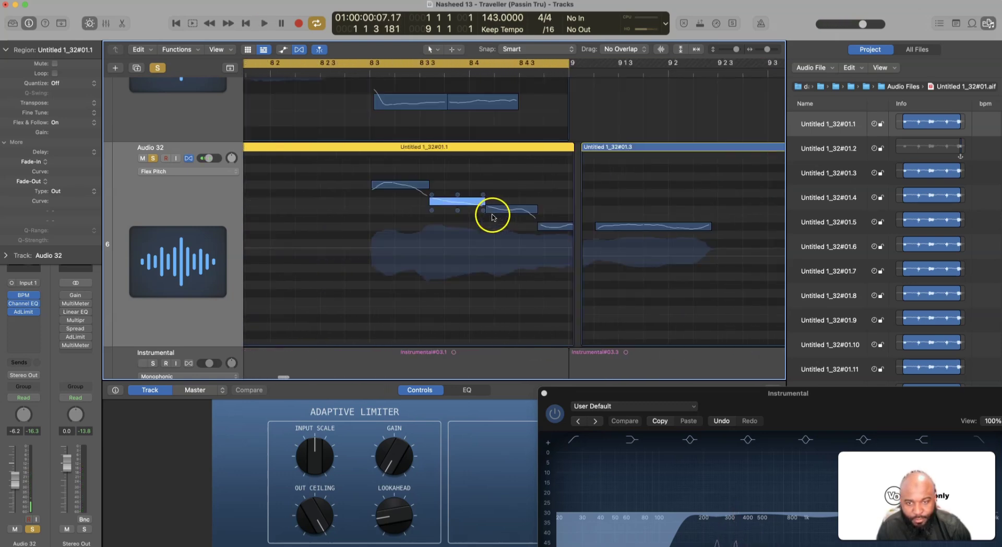
left_click_drag(396, 208, 391, 207)
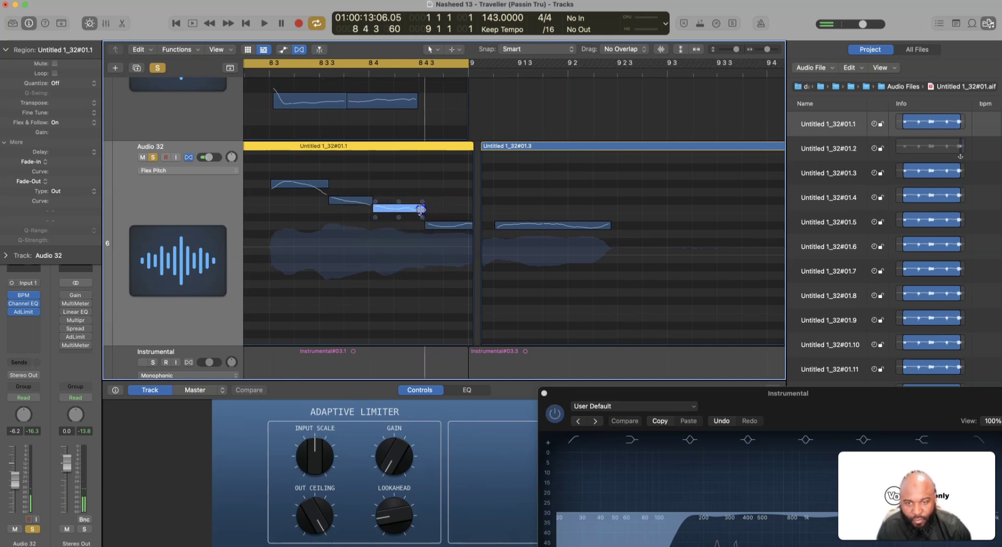
Play from bar 8 beat 3, trim the end of the first Audio 32 region back to the bar 9 line, and replay the phrase.
left_click(332, 94)
left_click(271, 75)
key("space")
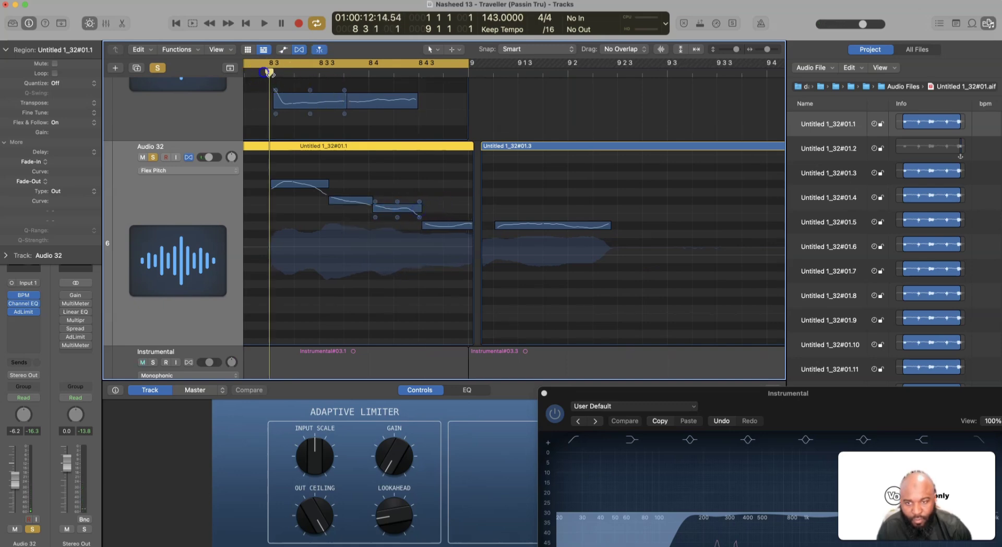
key("space")
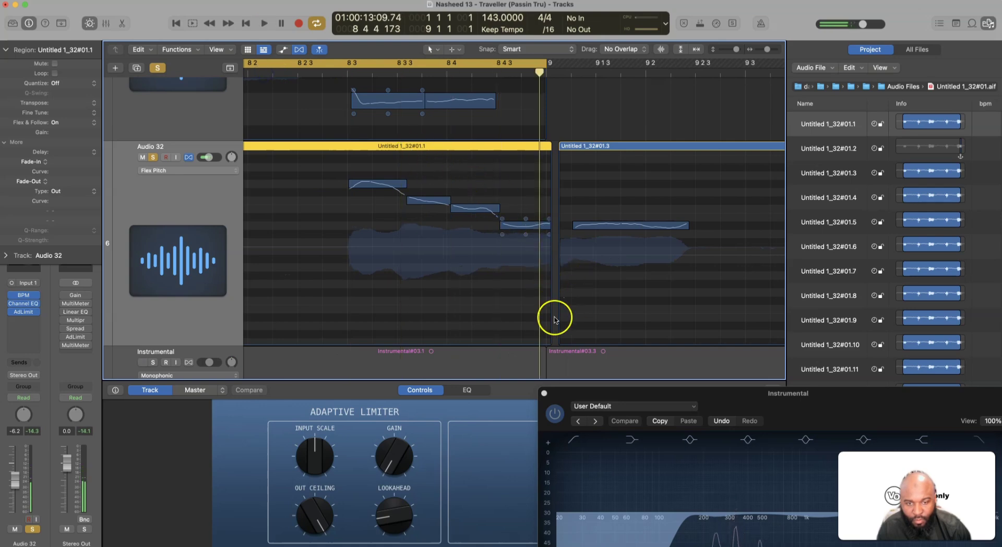
left_click_drag(550, 336, 544, 336)
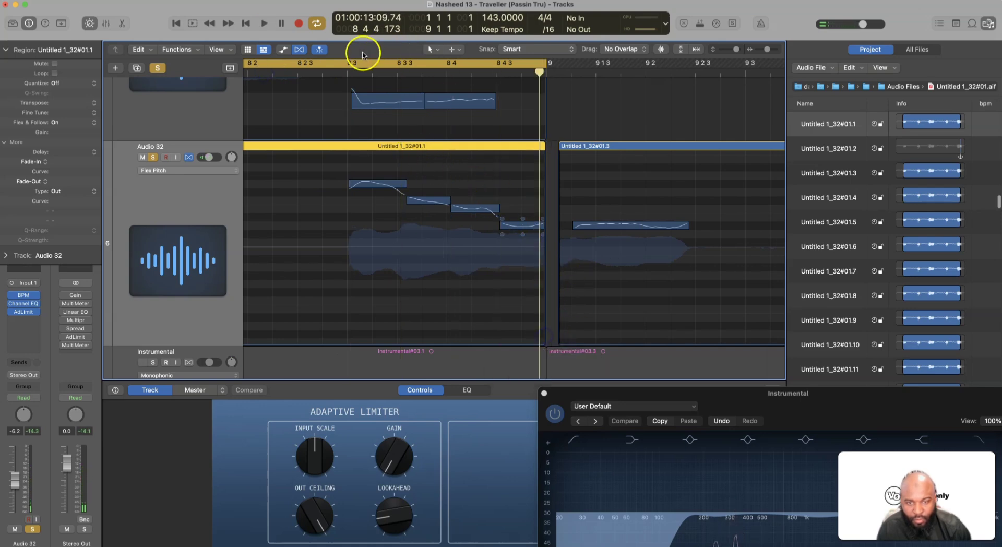
left_click(339, 70)
key("space")
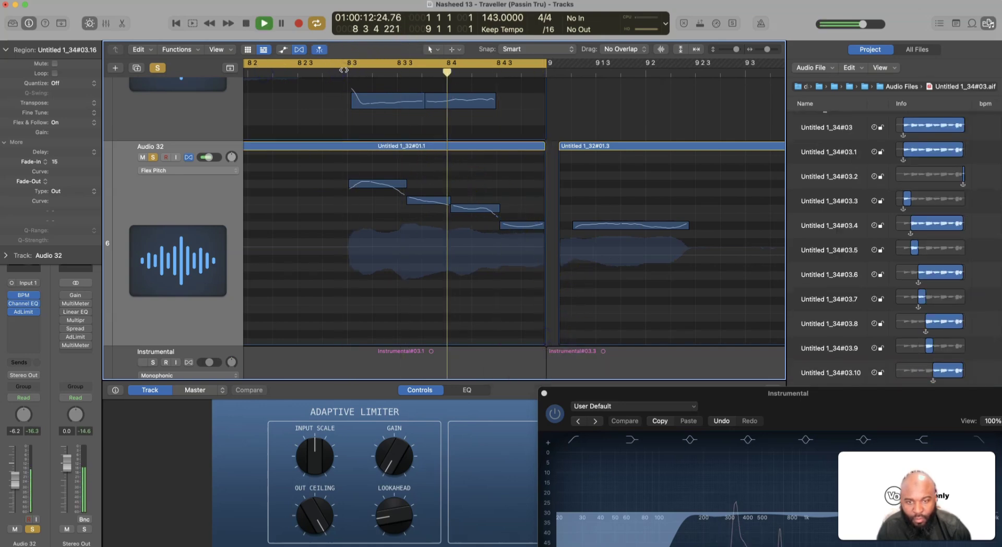
key("space")
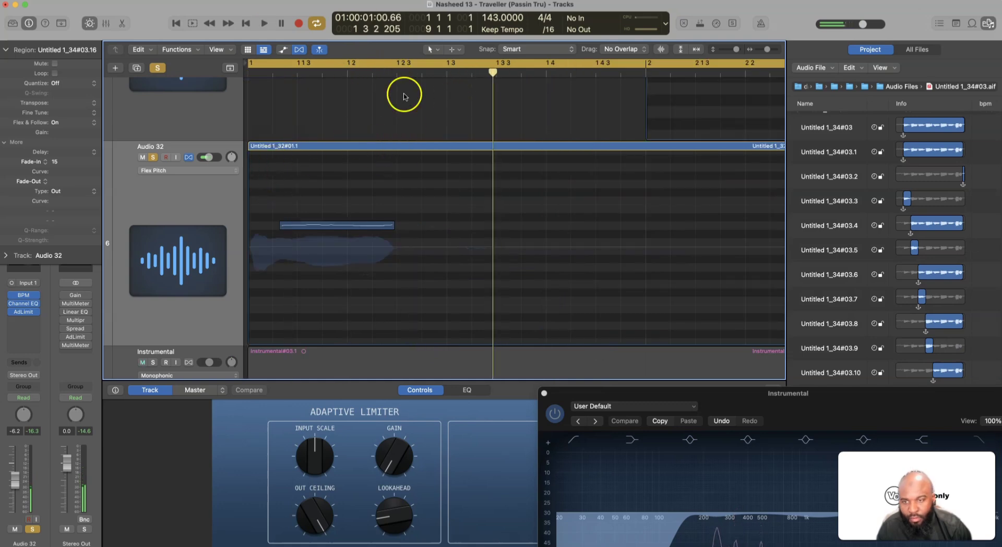
Add a fade-out of 10 to the end of the first Audio 32 region with the Fade tool and listen to the transition.
left_click(430, 50)
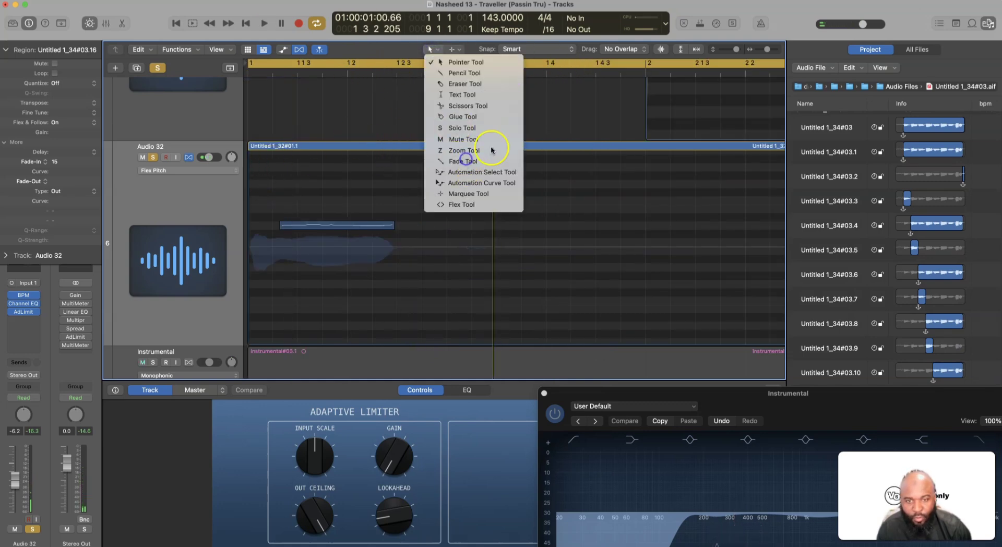
left_click(487, 148)
key("space")
key("space")
scroll(501, 136, "right", 5)
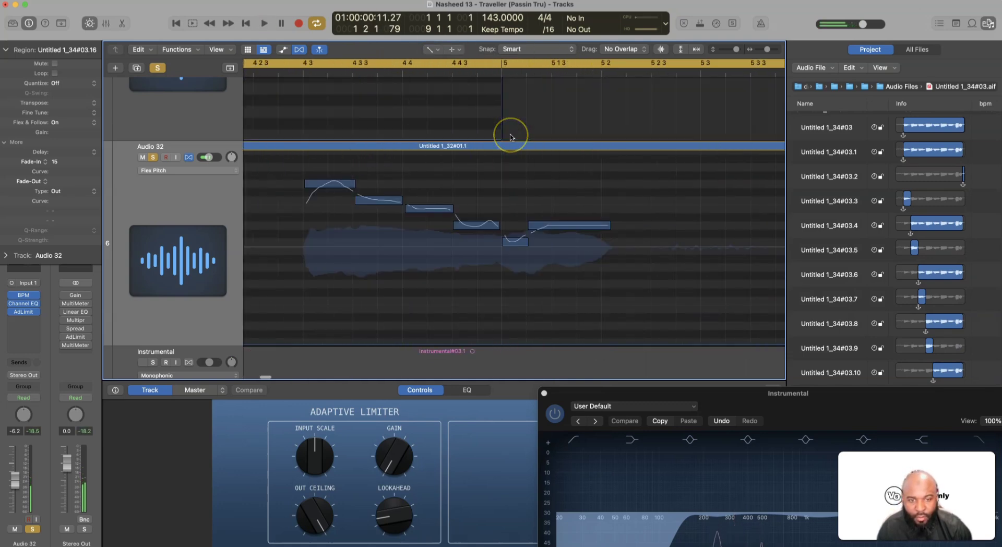
scroll(426, 134, "right", 10)
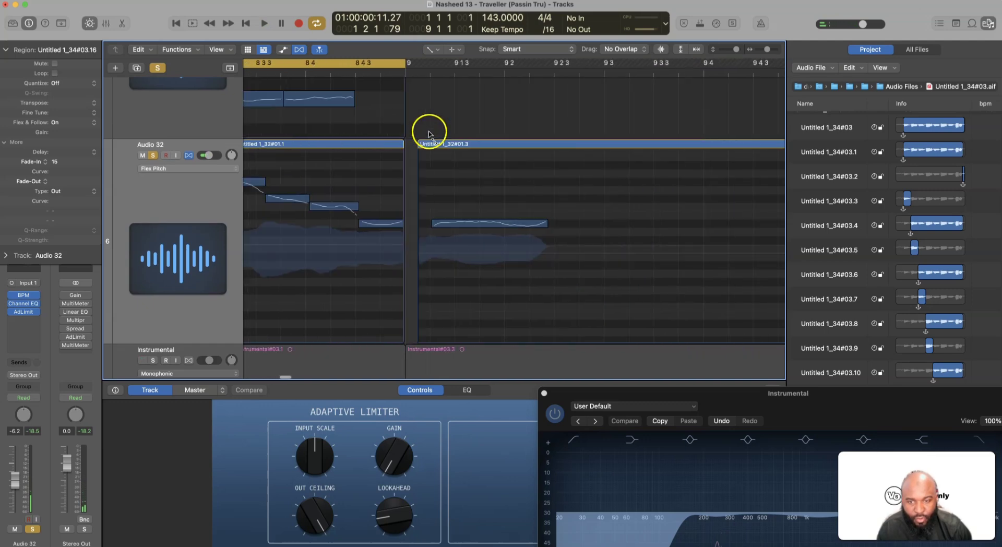
left_click(399, 235)
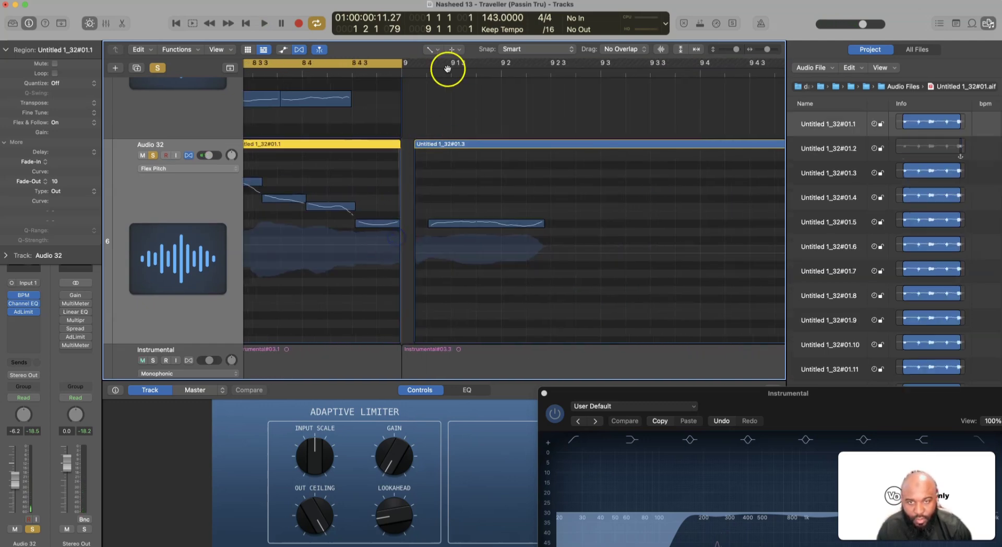
double_click(277, 74)
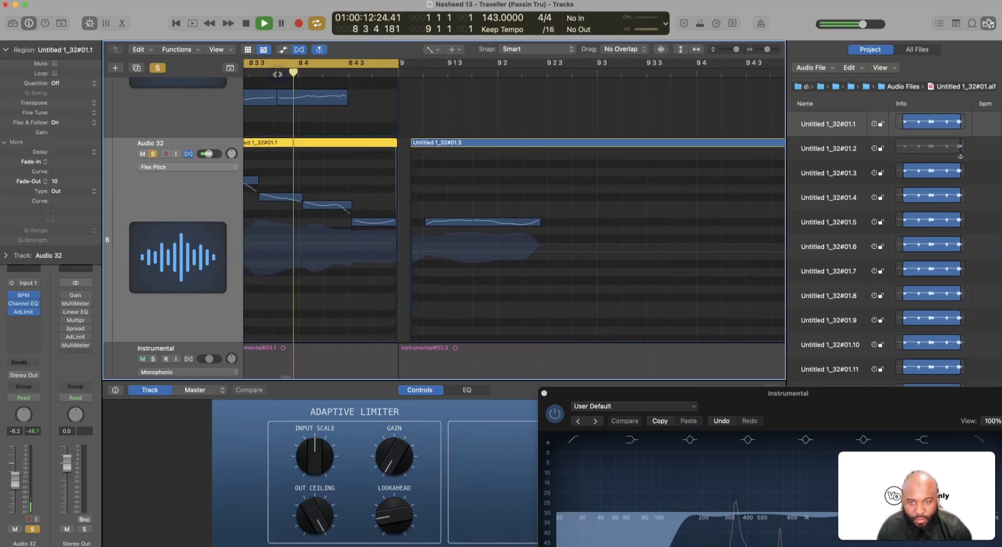
key("space")
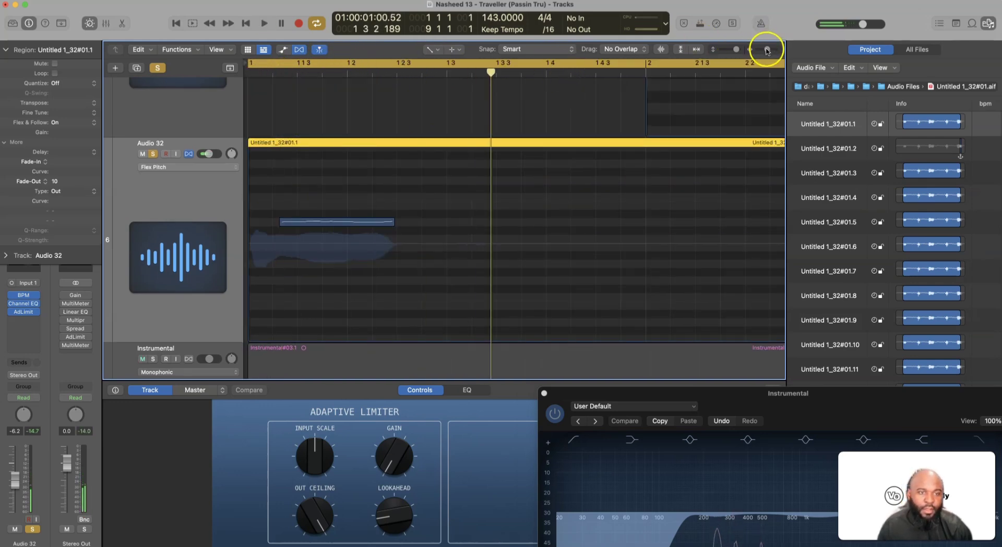
Show the full eight-bar loop, play it from bar 1, and solo Audio 33 and Audio 31 alongside Audio 32.
left_click_drag(762, 51, 755, 51)
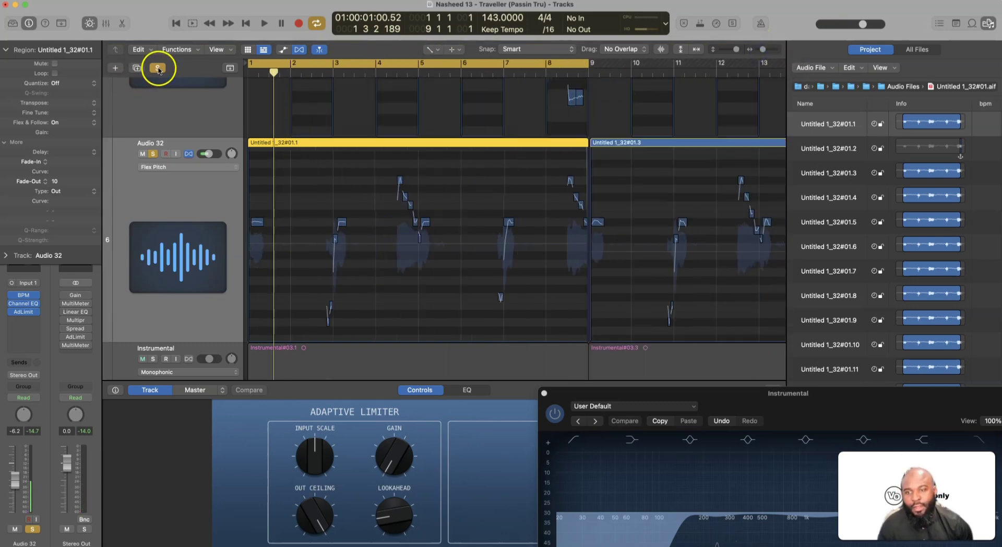
key("space")
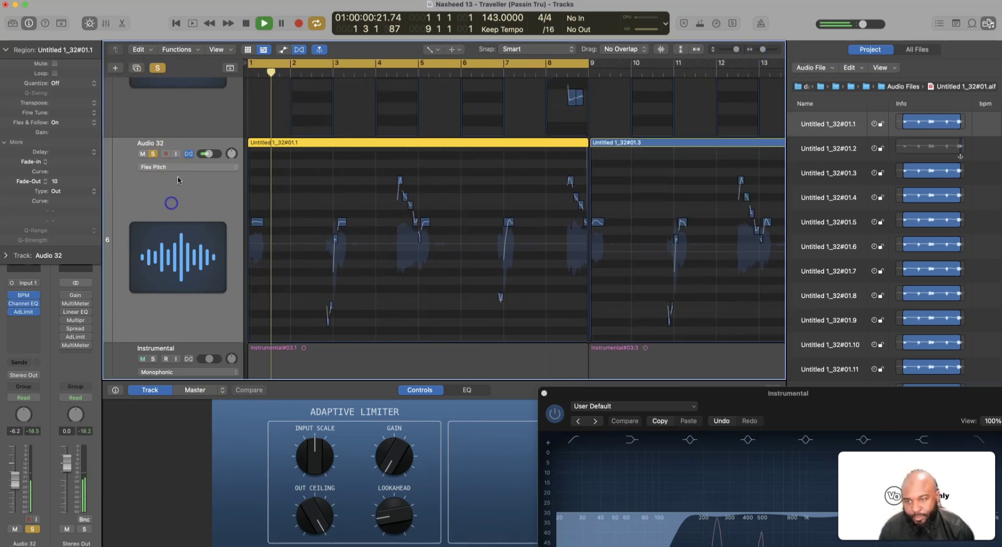
left_click(157, 138)
scroll(159, 140, "up", 10)
left_click(152, 189)
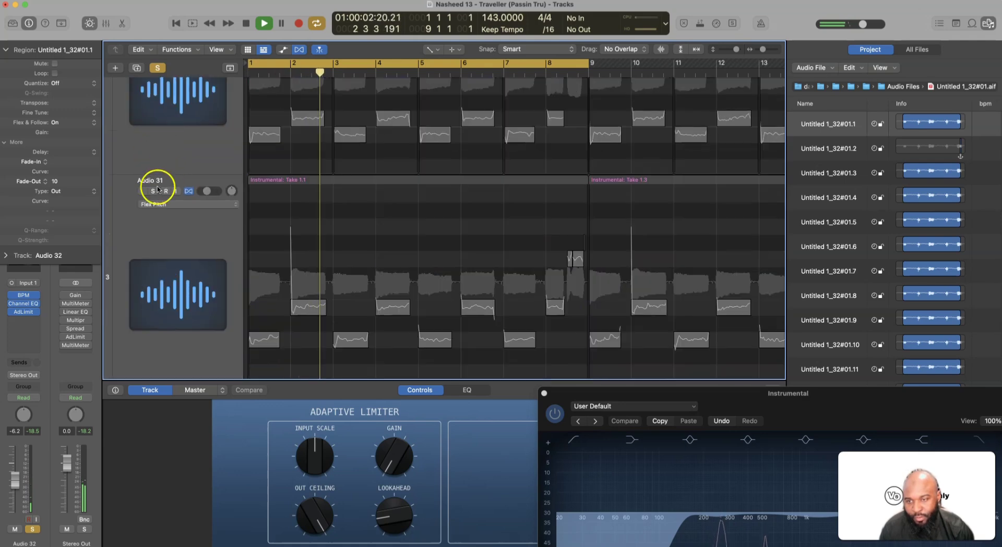
scroll(148, 151, "up", 10)
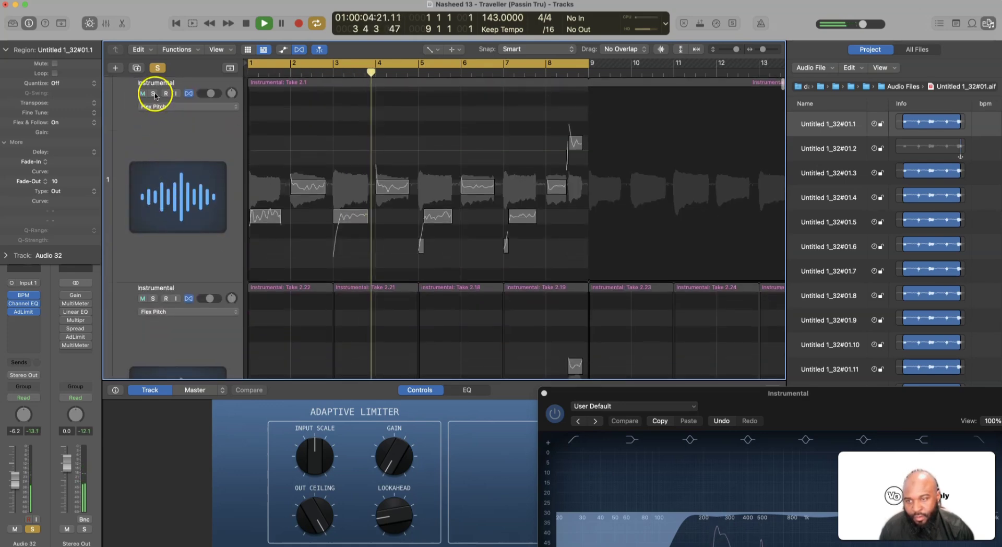
scroll(159, 295, "down", 10)
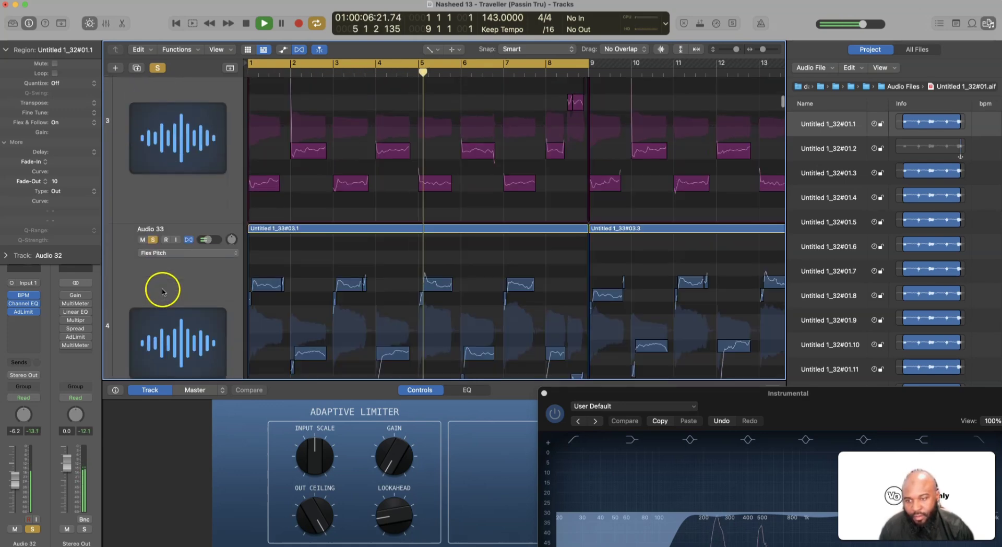
scroll(162, 290, "down", 5)
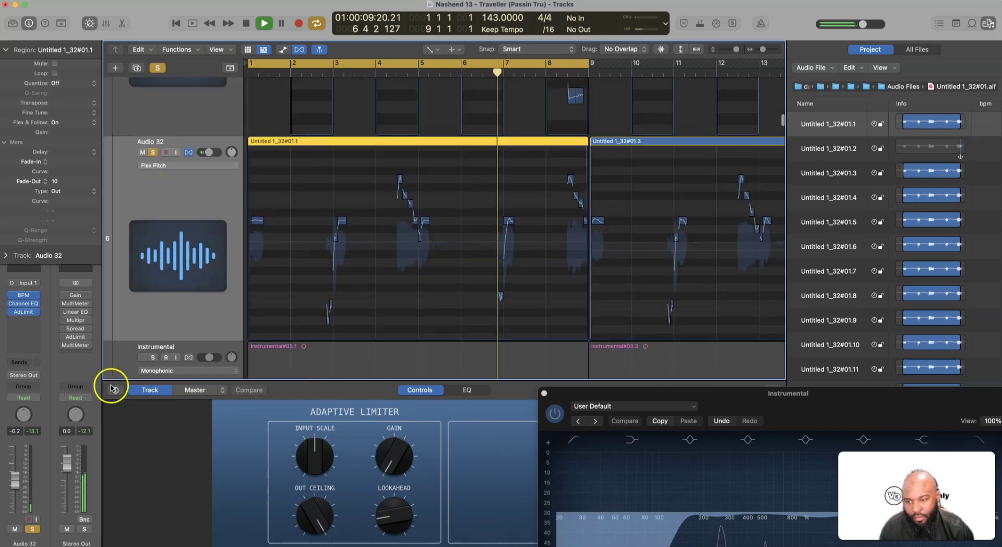
Lower the Audio 32 volume to -9.8 dB and bypass its Adaptive Limiter.
left_click_drag(15, 478, 14, 484)
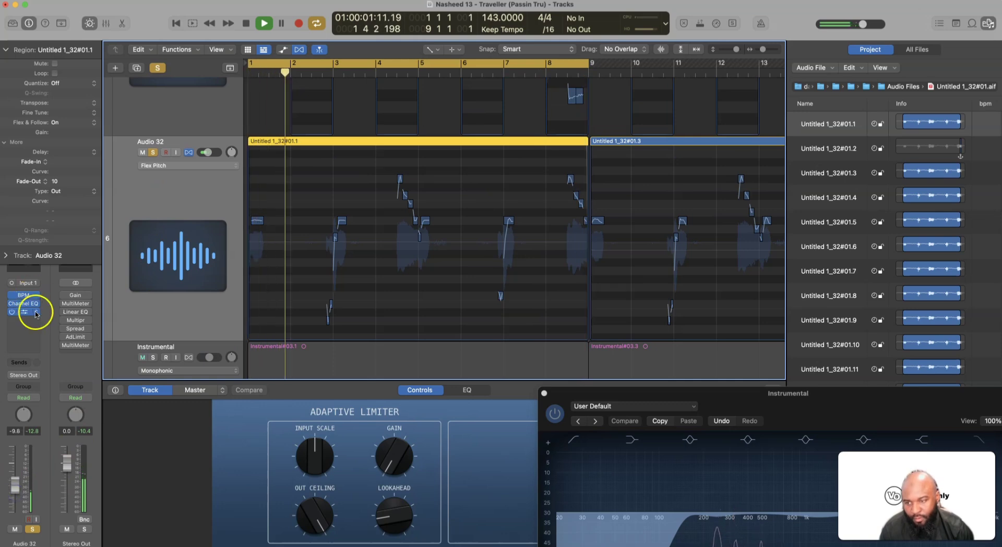
left_click(11, 311)
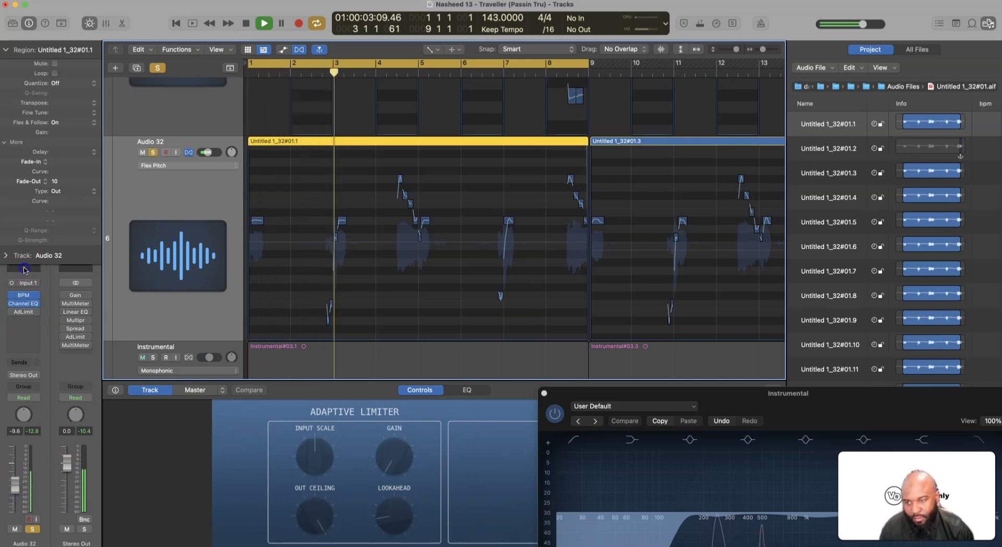
In Audio 32's Channel EQ, enable the analyzer, cut 288 Hz by 2.6 dB, and add a 36 dB/Oct low cut at about 165 Hz.
left_click(23, 304)
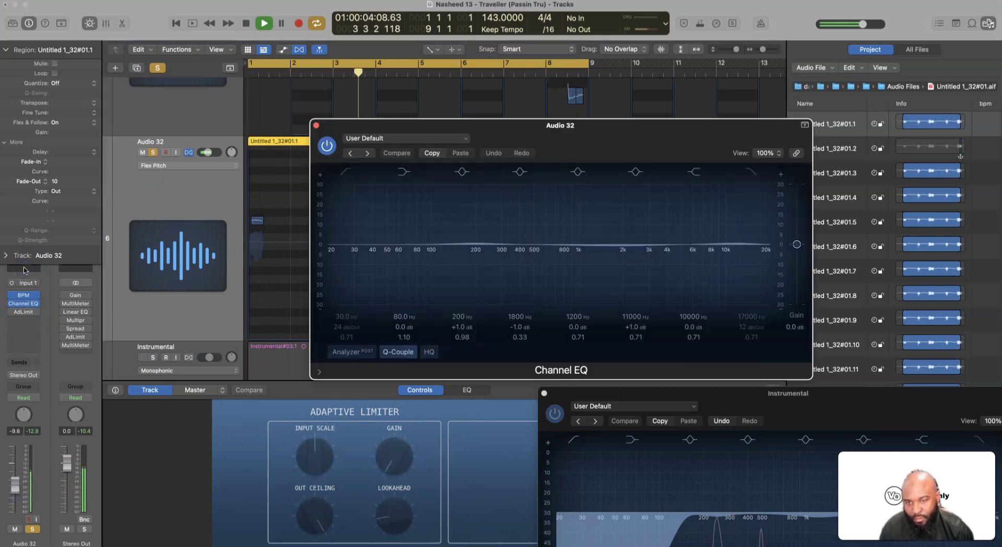
left_click(349, 352)
left_click_drag(471, 201, 514, 225)
left_click(345, 171)
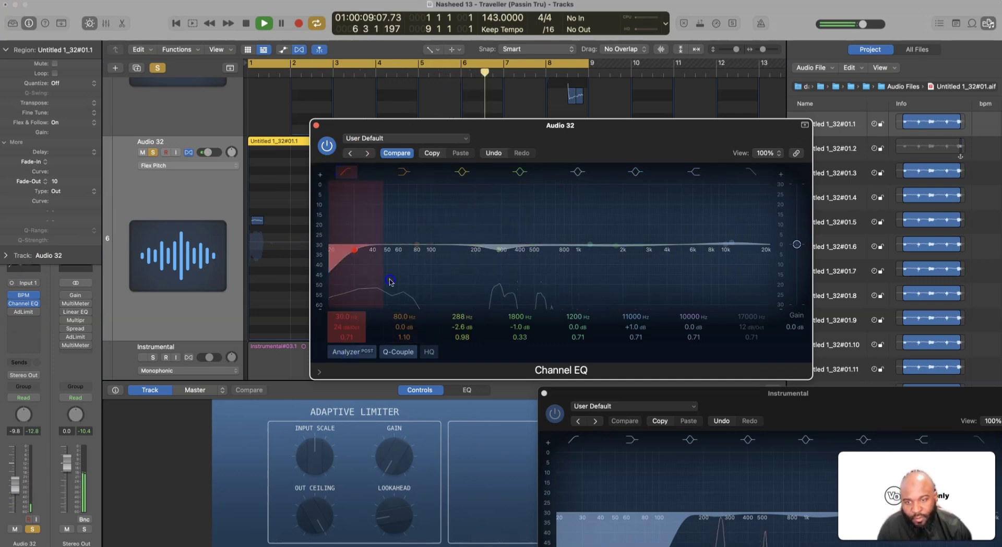
left_click_drag(390, 281, 457, 292)
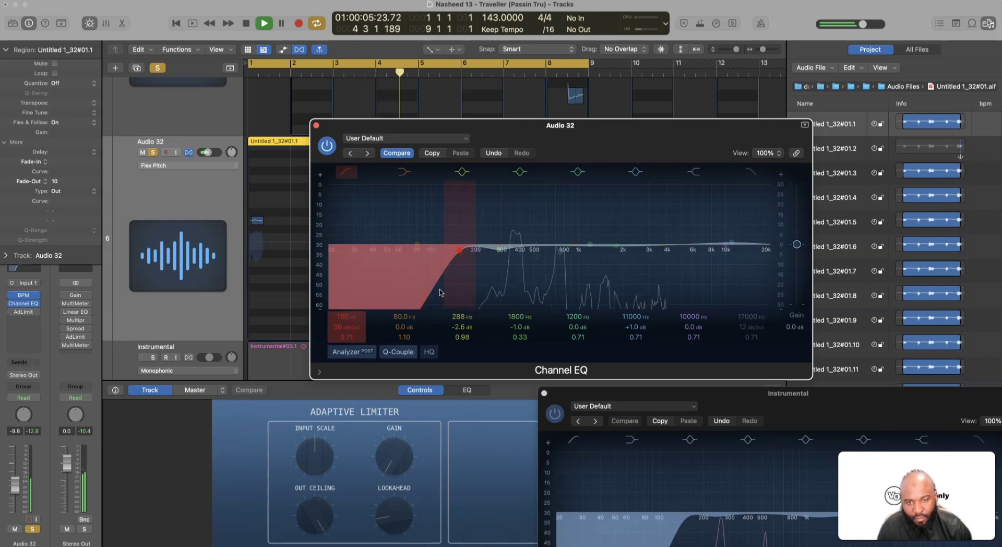
Refine the EQ: low cut at 159 Hz, the 288 Hz band at -2.1 dB, 1800 Hz at -1.9 dB, and 11000 Hz at -0.5 dB.
left_click(504, 269)
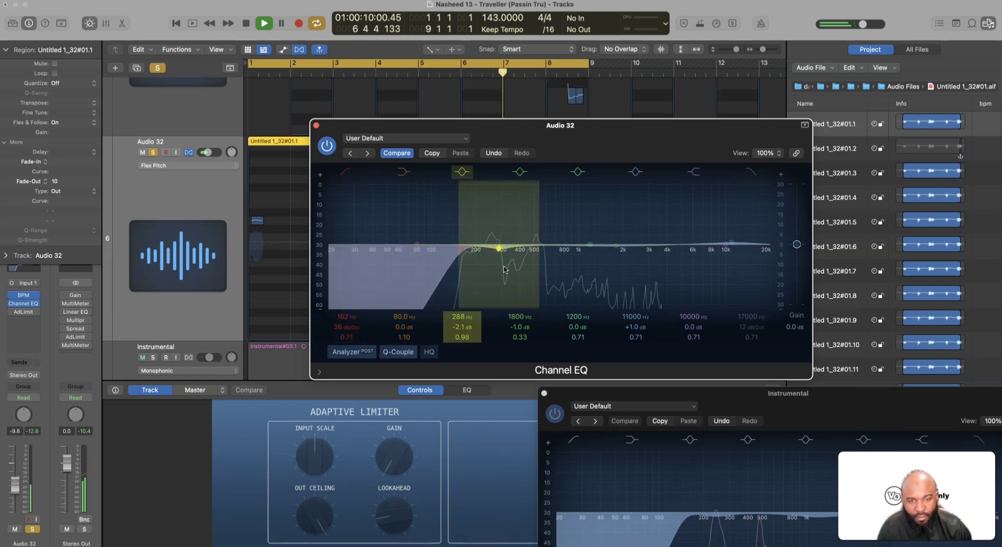
left_click(454, 274)
left_click(549, 252)
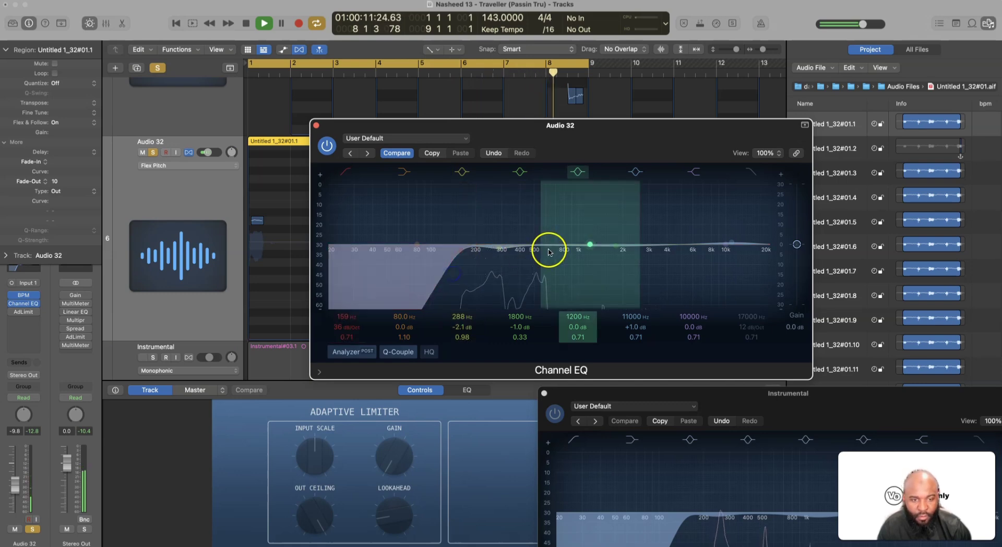
left_click(672, 222)
left_click(727, 224)
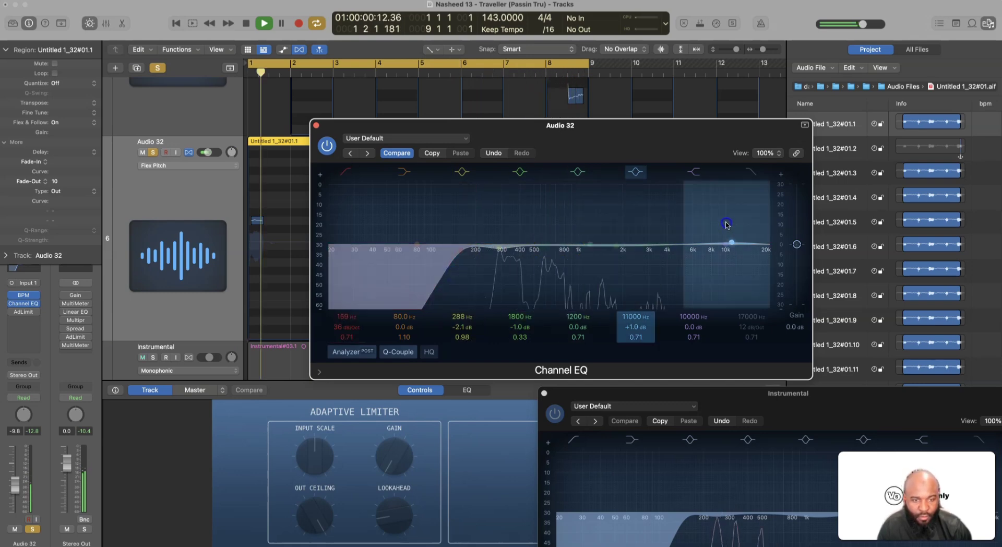
left_click(628, 231)
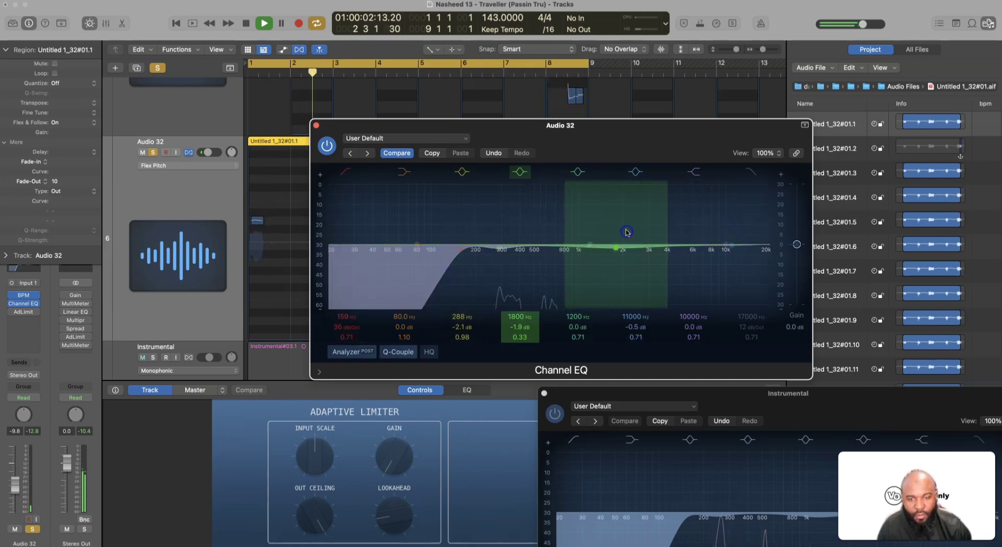
Set the low cut to 145 Hz at 48 dB/Oct, ease the 288 Hz band to -1.4 dB, and close the EQ.
left_click(454, 295)
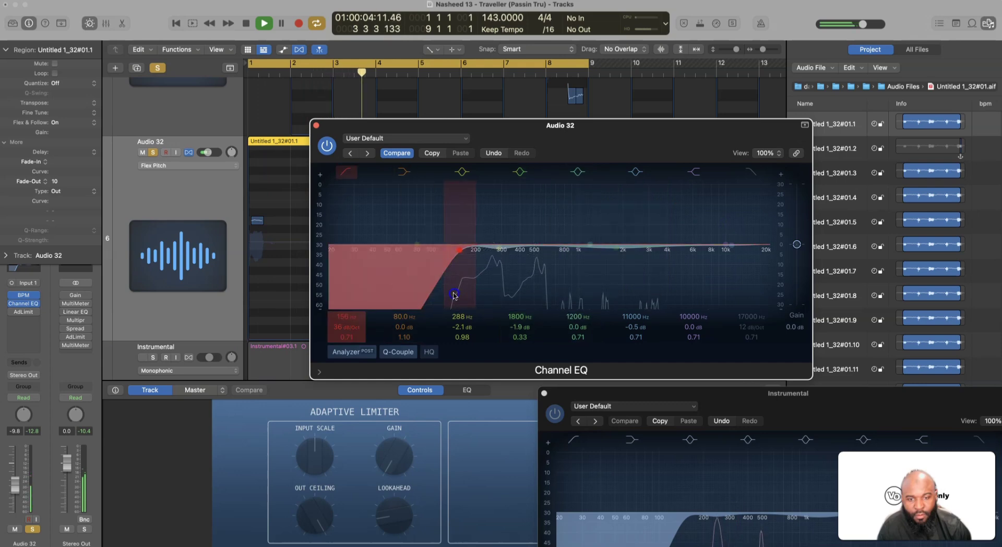
left_click_drag(450, 295, 447, 295)
left_click_drag(337, 329, 337, 326)
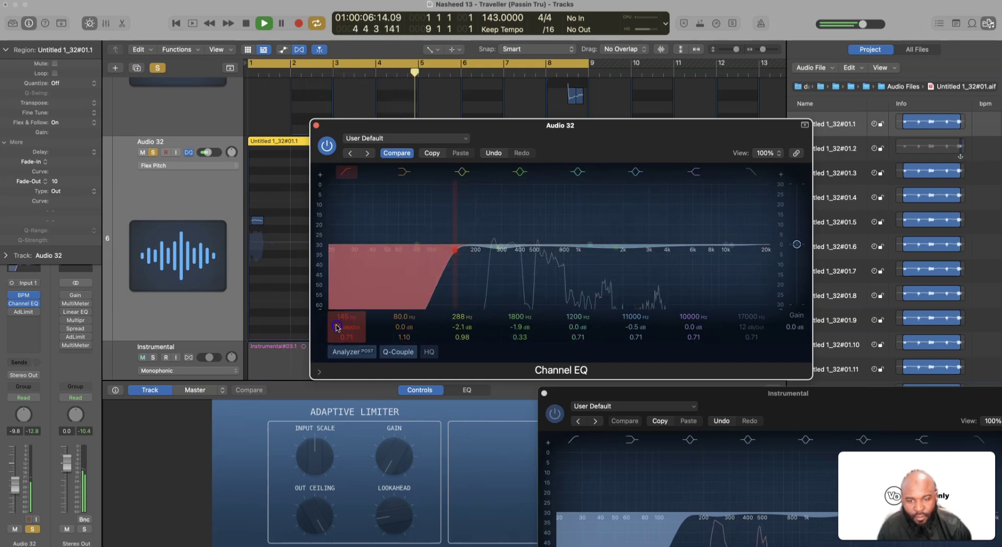
left_click_drag(503, 261, 503, 260)
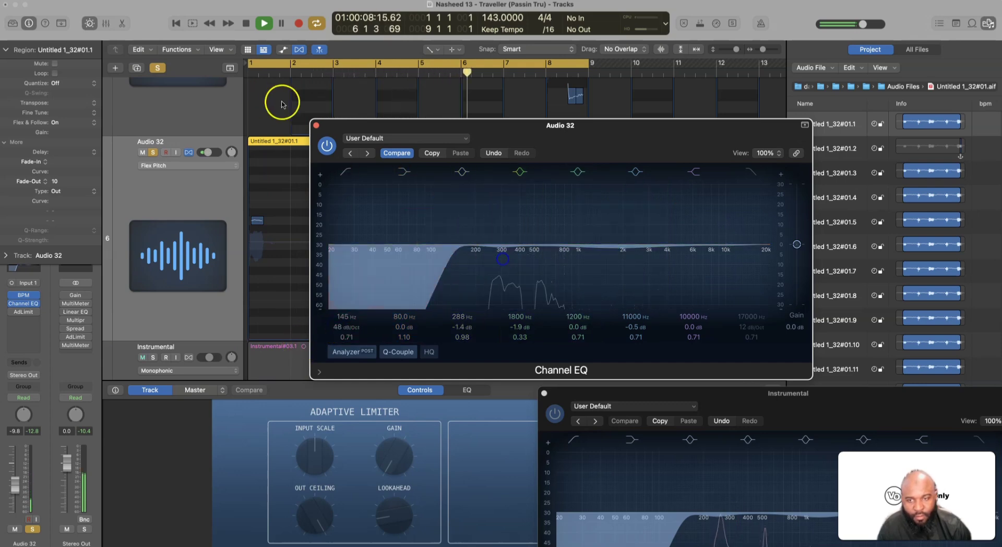
left_click(316, 126)
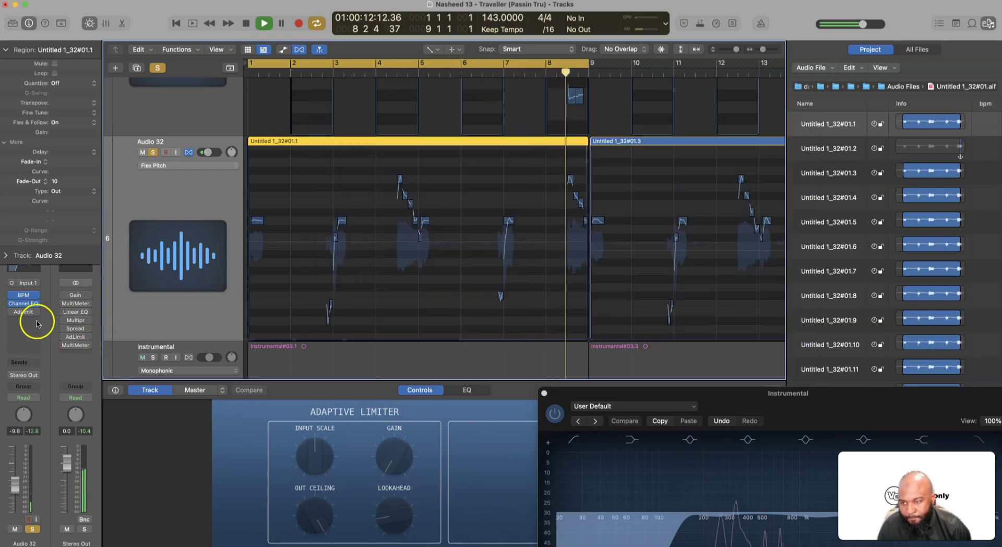
Switch the Audio 32 channel from mono to stereo input, In 1-2.
left_click(12, 283)
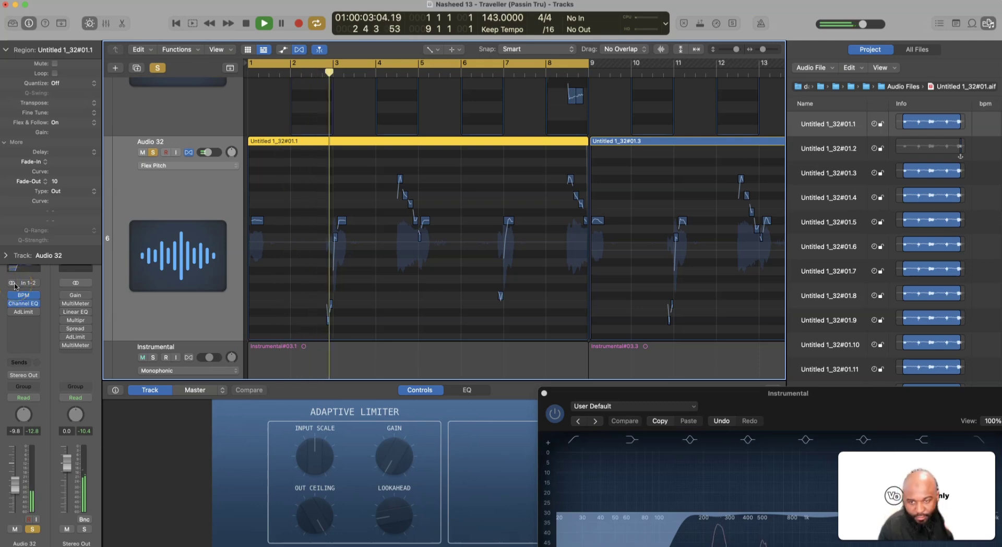
Add a send from Audio 32 to Bus 2 (Reverb) and raise its send level to 6.0 dB.
left_click(24, 362)
mouse_move(32, 378)
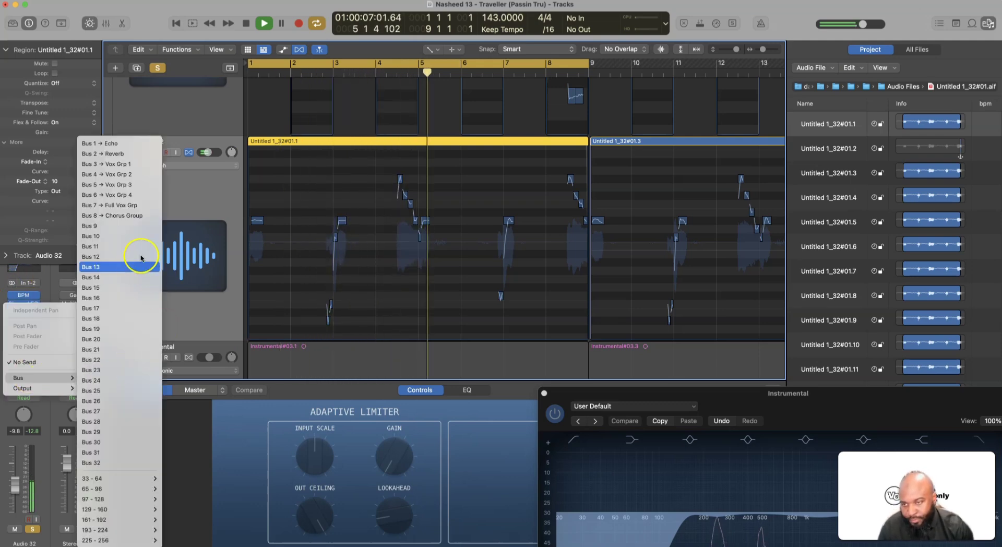
left_click(141, 153)
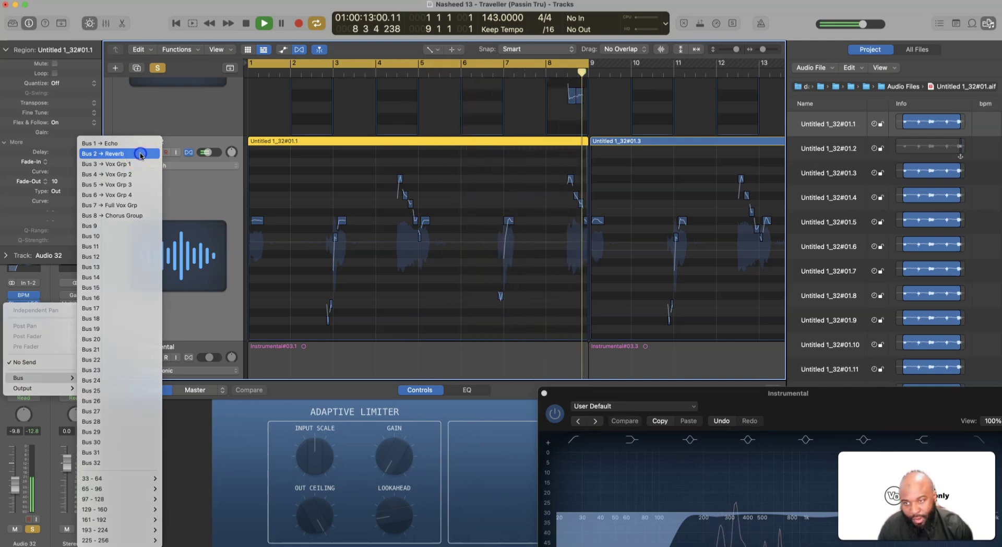
left_click(141, 155)
left_click_drag(37, 357, 54, 302)
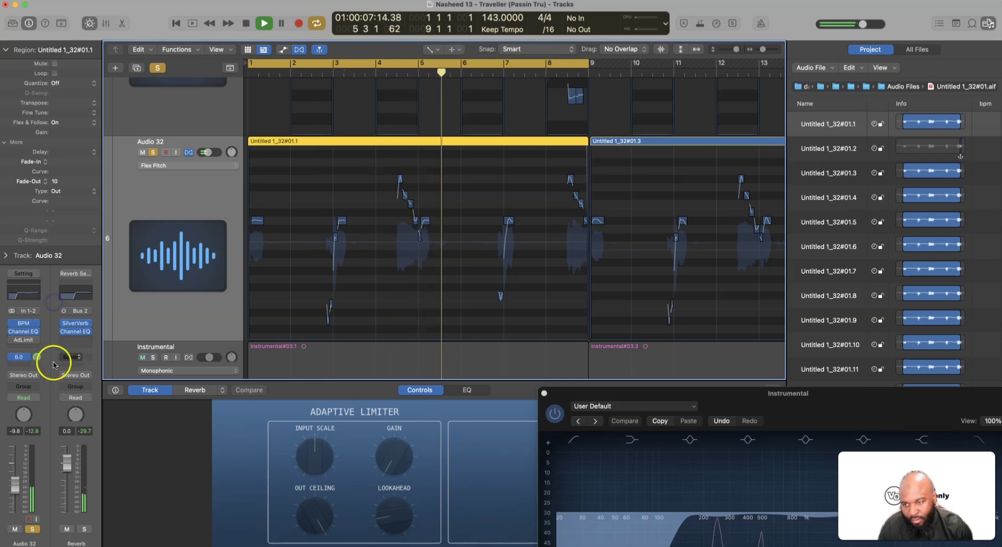
key("space")
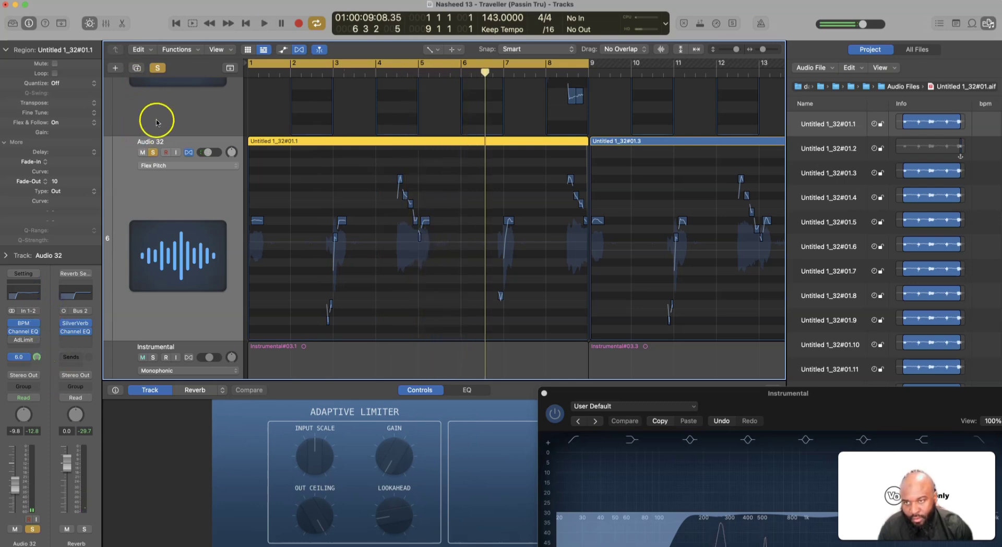
Solo the two uppermost Instrumental tracks plus Audio 31, 33 and 34 alongside Audio 32, and shrink the track heights during playback.
scroll(153, 122, "up", 5)
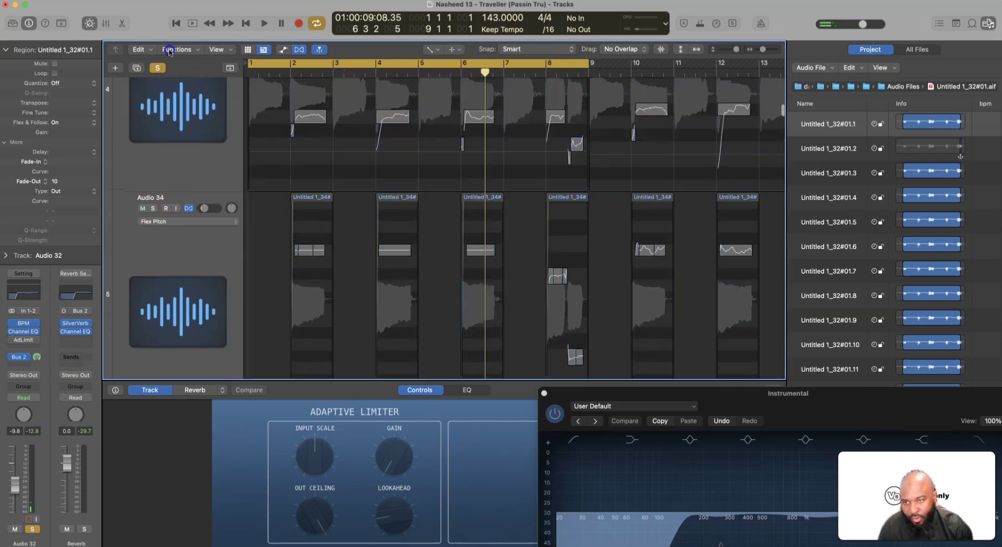
scroll(153, 207, "up", 5)
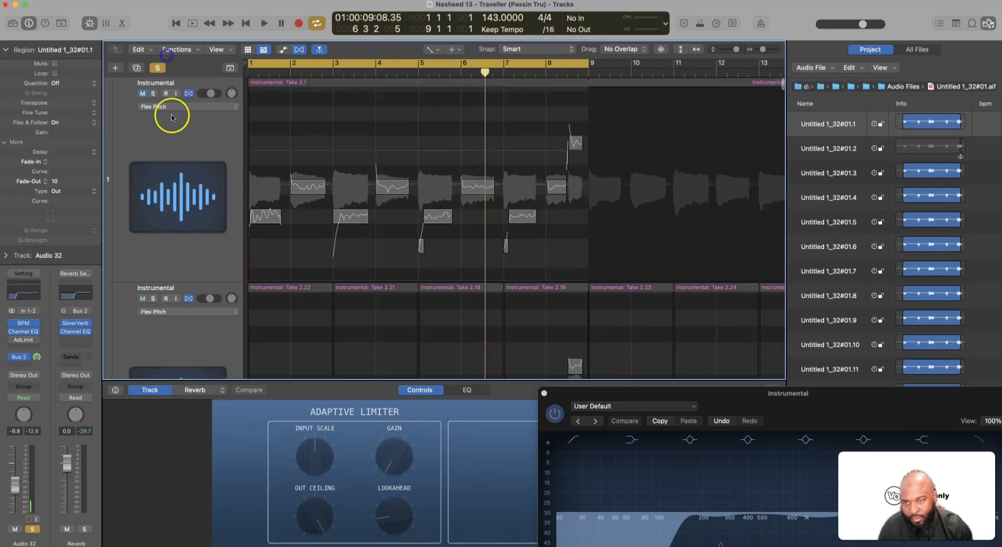
scroll(171, 129, "down", 10)
key("space")
scroll(171, 130, "down", 5)
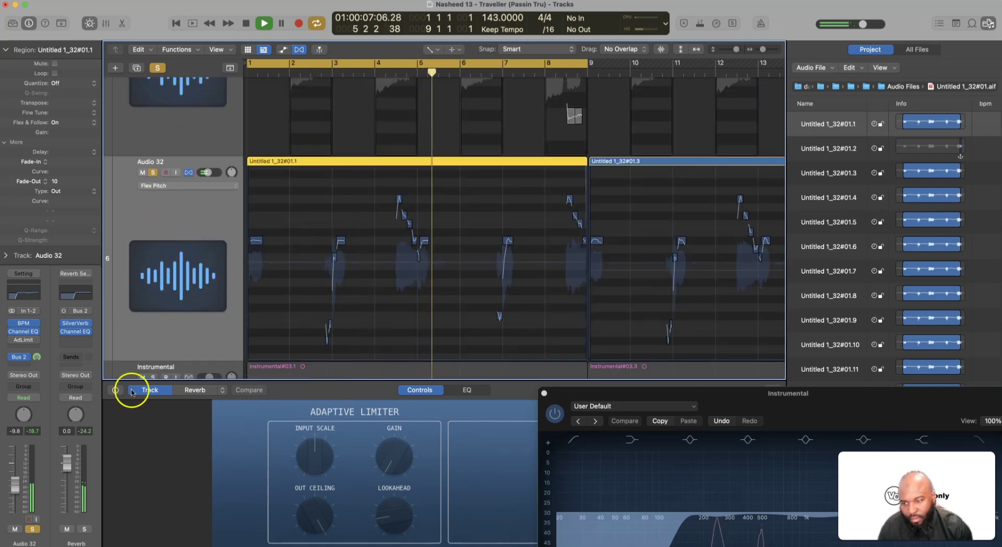
scroll(197, 138, "up", 5)
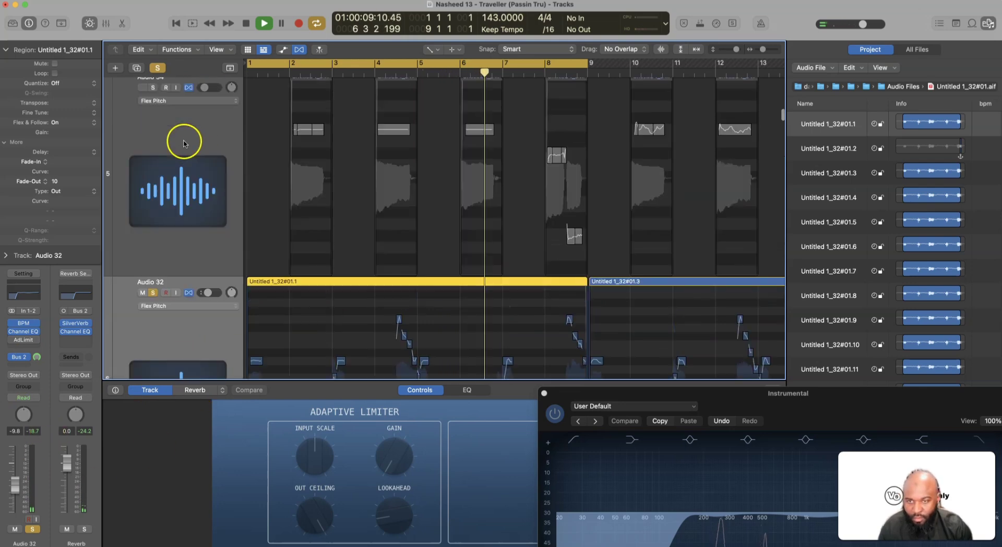
scroll(163, 84, "up", 5)
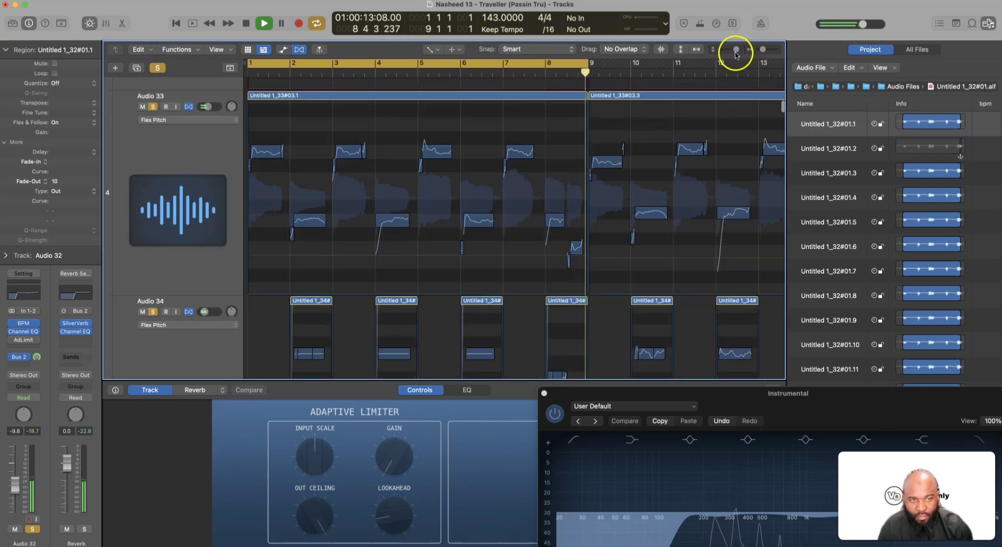
left_click_drag(736, 49, 729, 49)
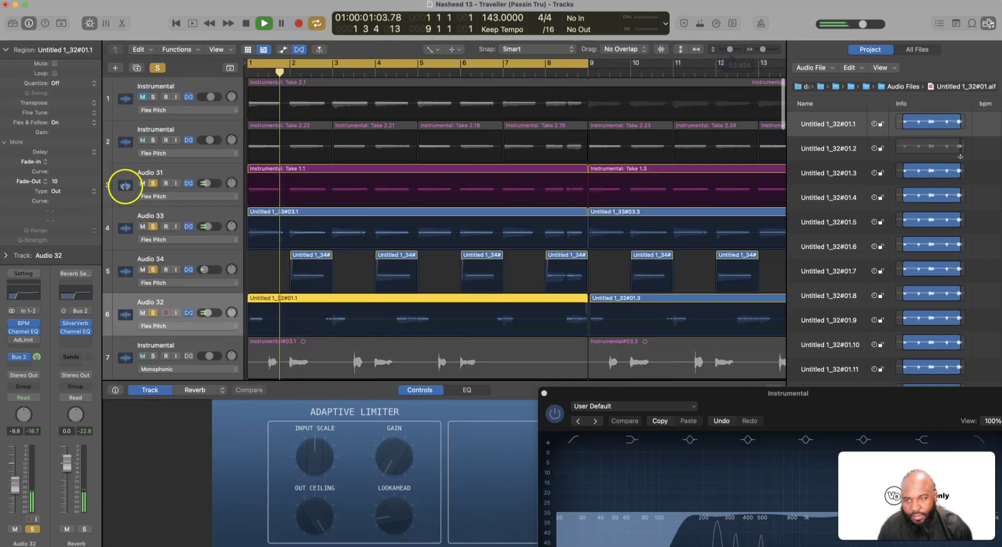
left_click(152, 140)
scroll(154, 133, "up", 1)
scroll(154, 134, "down", 1)
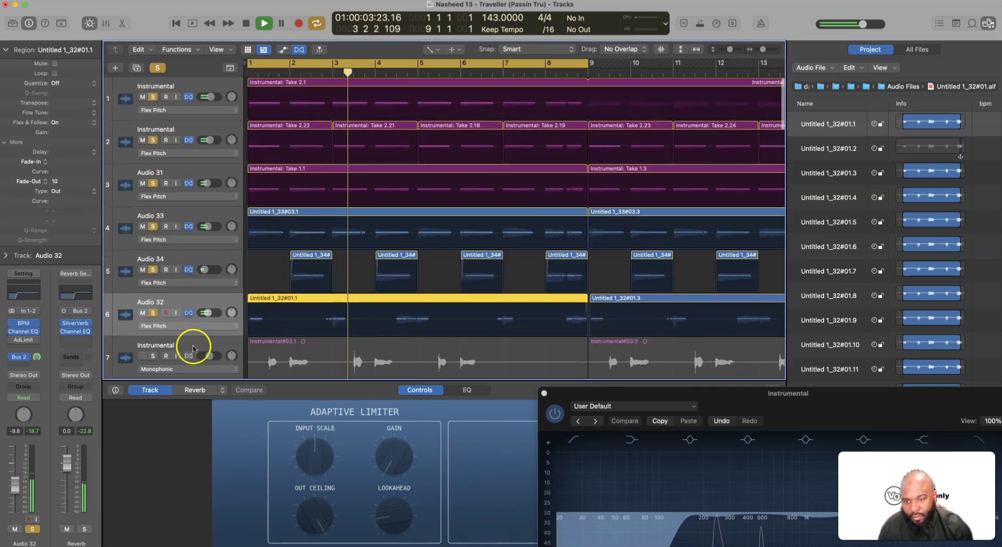
Lower the Audio 32 channel volume to -15.6 dB against the other soloed vocals.
left_click(118, 311)
left_click_drag(14, 483, 14, 490)
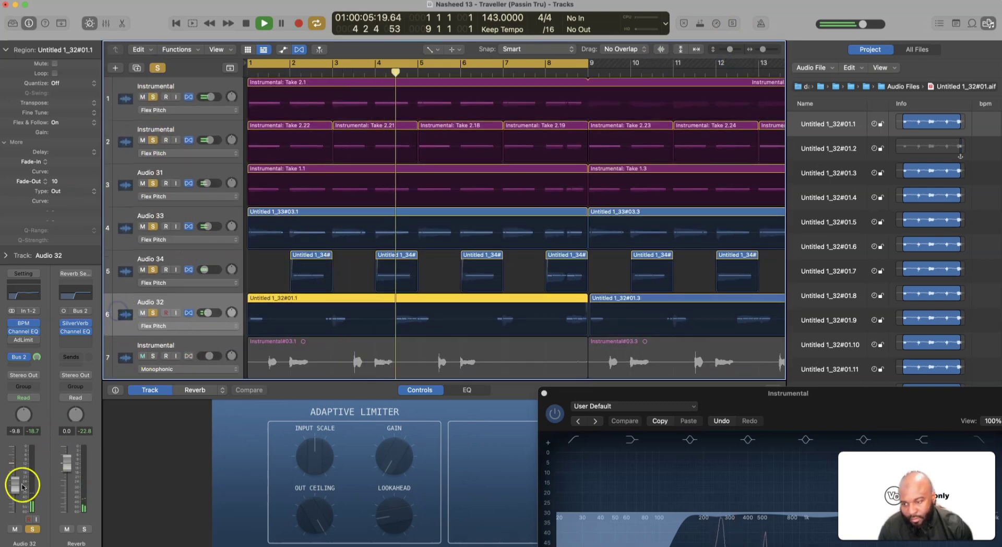
left_click(40, 342)
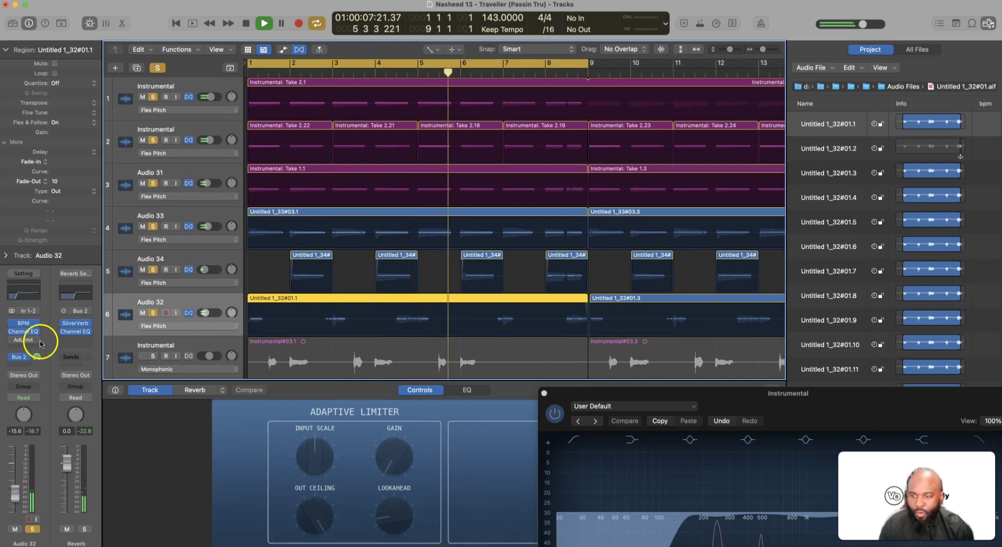
Add a second send from Audio 32 to Bus 1 (Echo) and raise its send level.
left_click(23, 367)
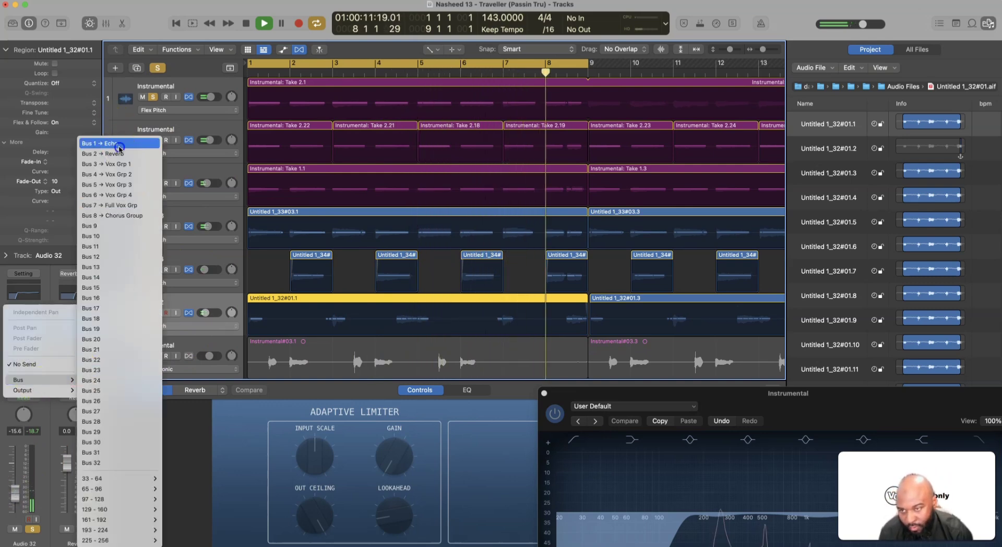
left_click(102, 138)
left_click_drag(38, 357, 37, 325)
left_click(152, 313)
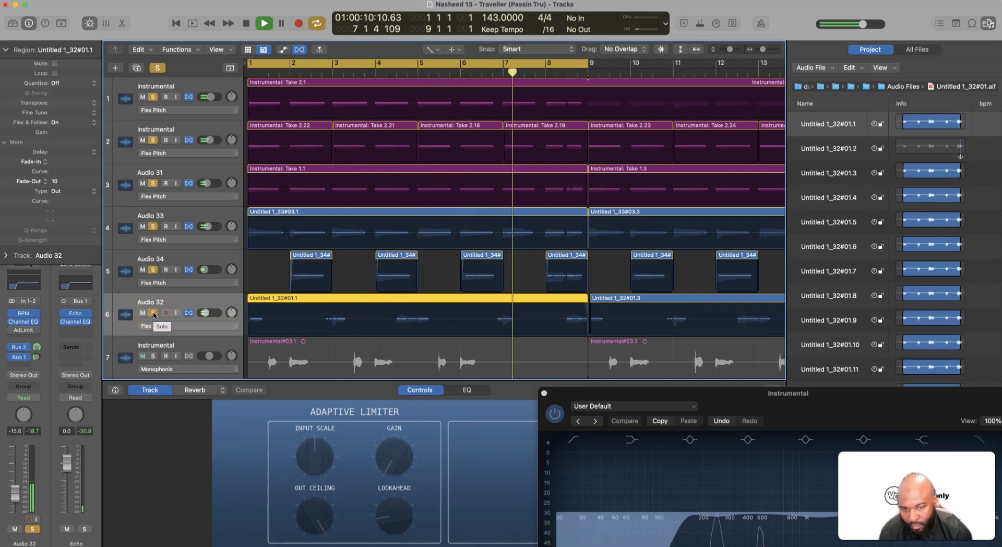
left_click(151, 354)
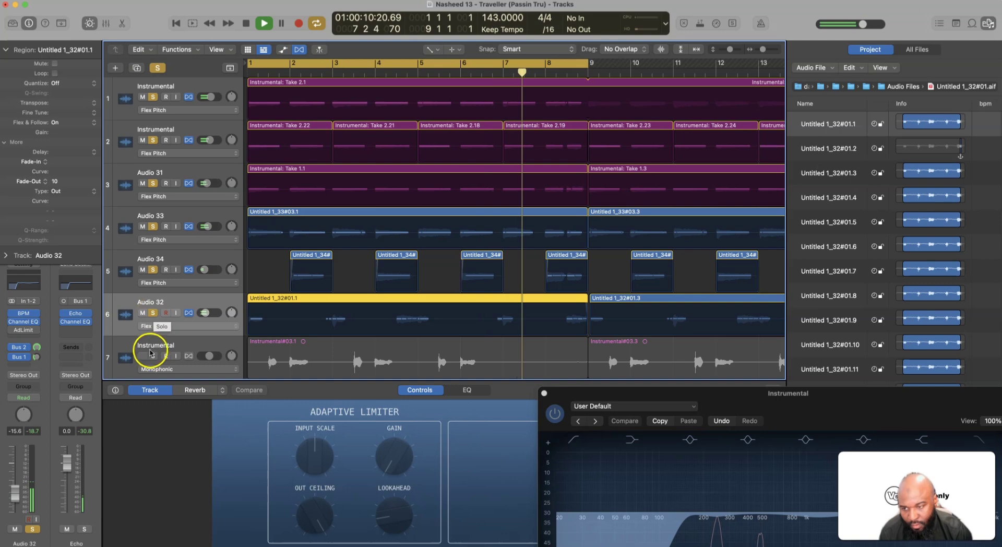
In Audio 32's Channel EQ, move the low cut to 139 Hz and the 288 Hz band to 290 Hz at -2.1 dB.
left_click(40, 282)
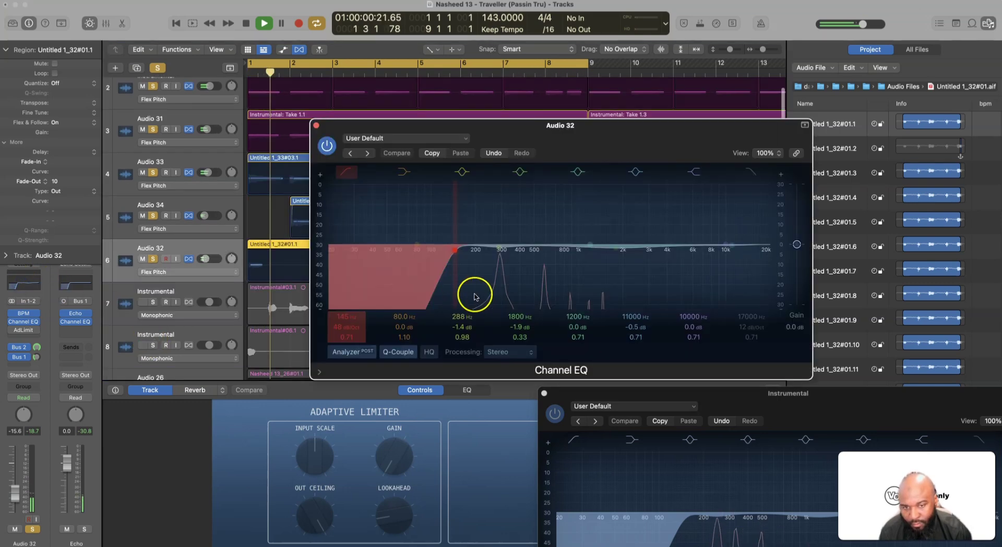
left_click_drag(449, 271, 448, 273)
mouse_move(498, 251)
left_mouse_down()
mouse_move(501, 268)
mouse_move(513, 264)
left_mouse_up()
Replace the Adaptive Limiter on Audio 32 with a stereo Space Designer reverb.
mouse_move(42, 335)
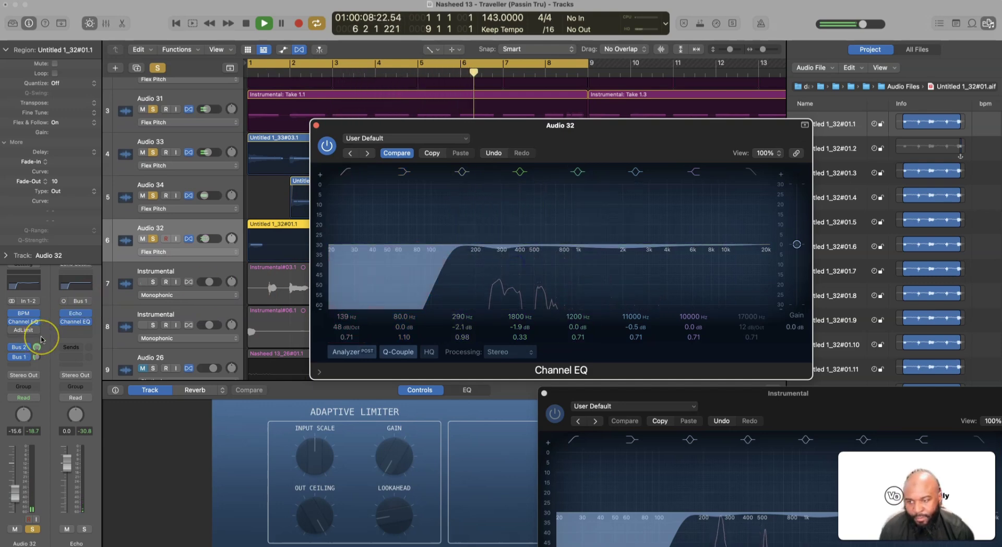
left_click(37, 330)
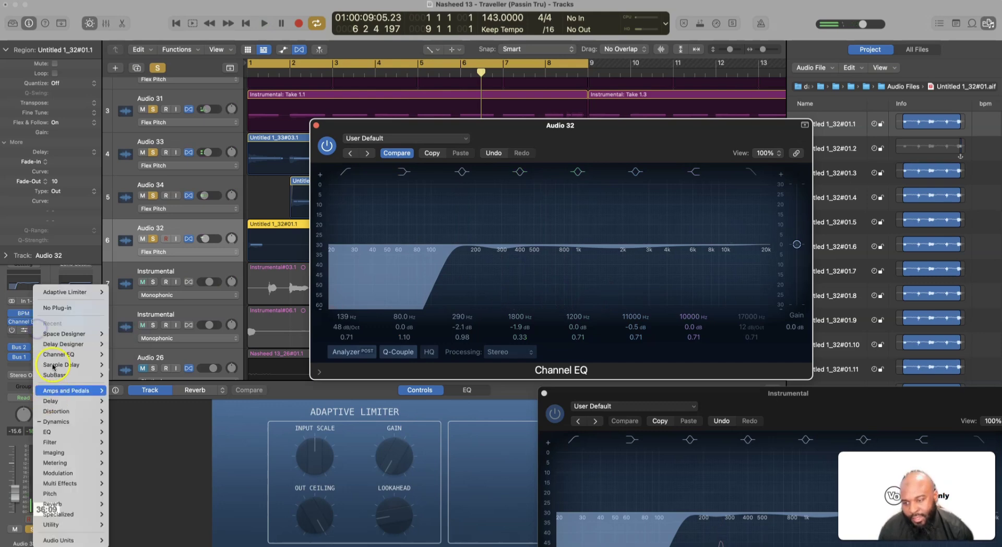
mouse_move(73, 334)
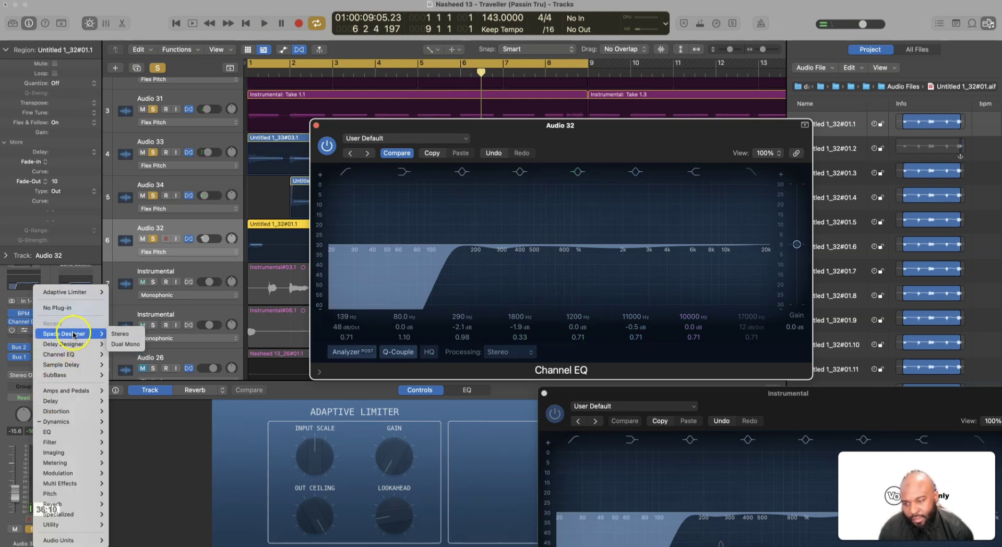
left_click(129, 335)
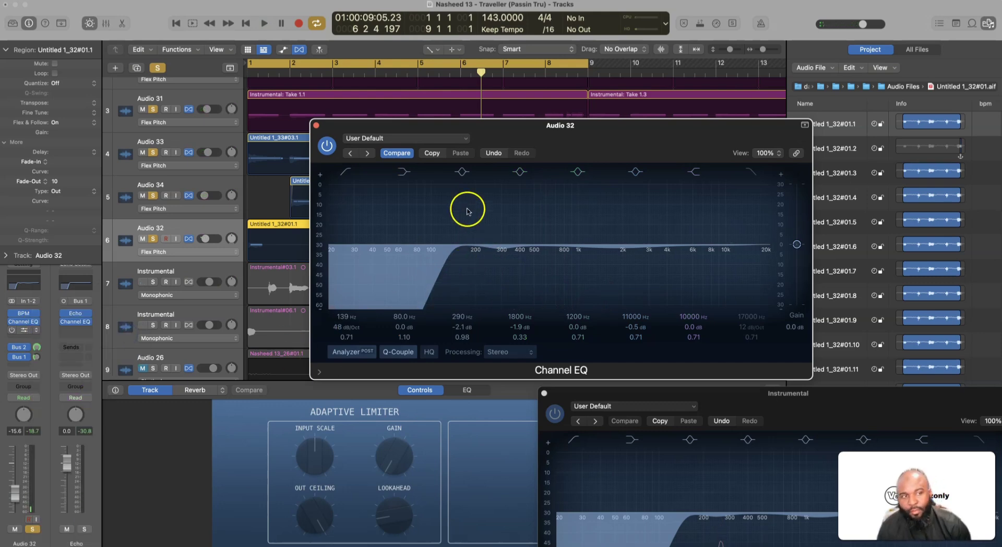
Play the loop while auditioning successive Space Designer presets, and load 02.1s Big Drums.
key("space")
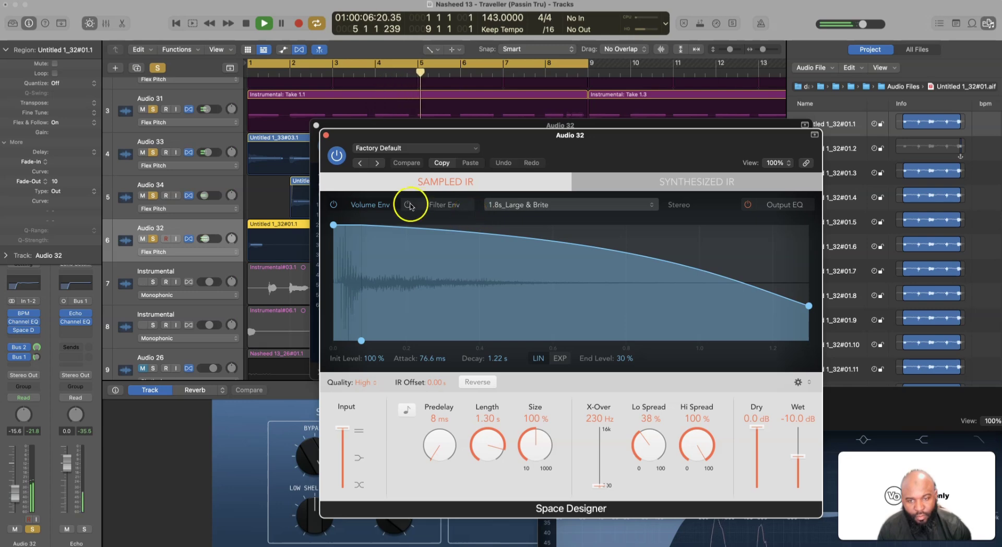
left_click(375, 164)
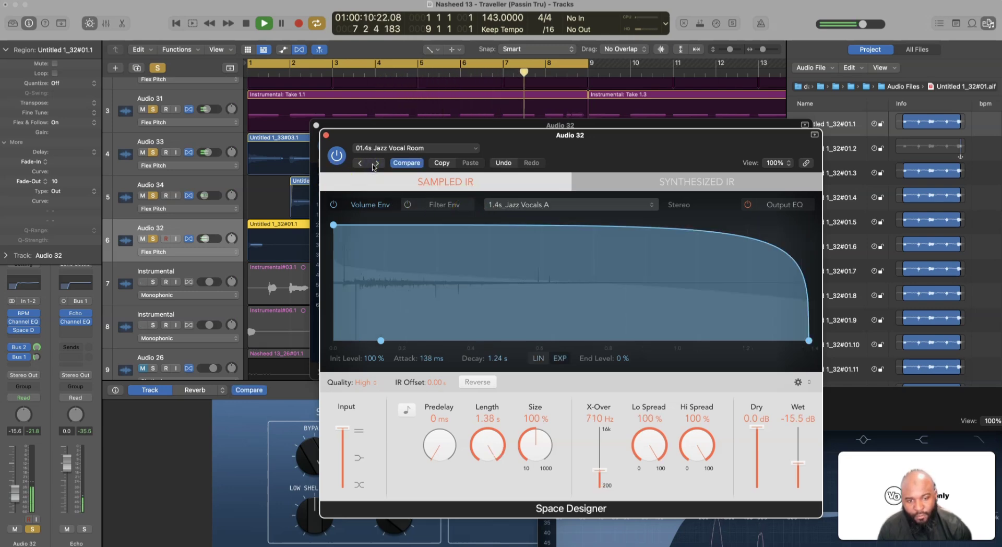
left_click(891, 429)
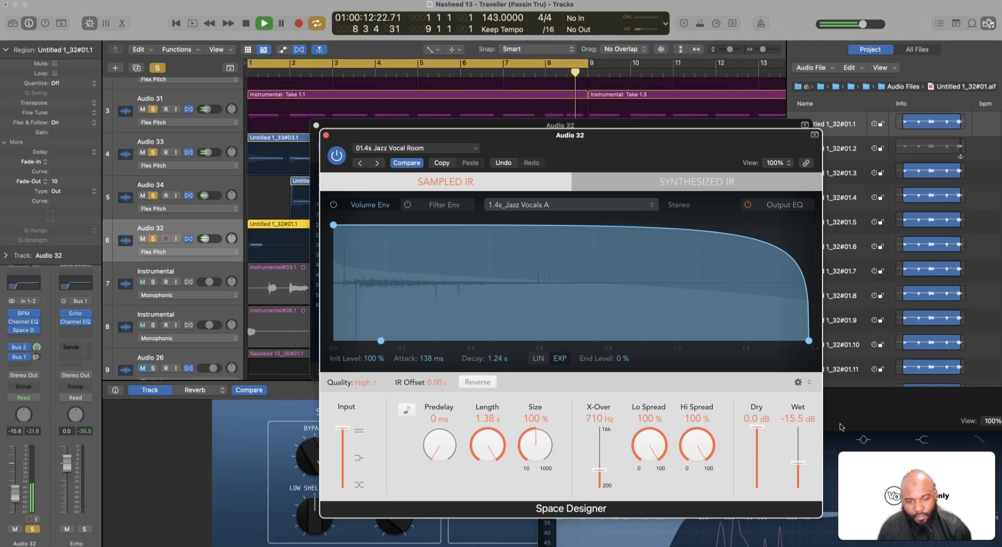
left_click(378, 164)
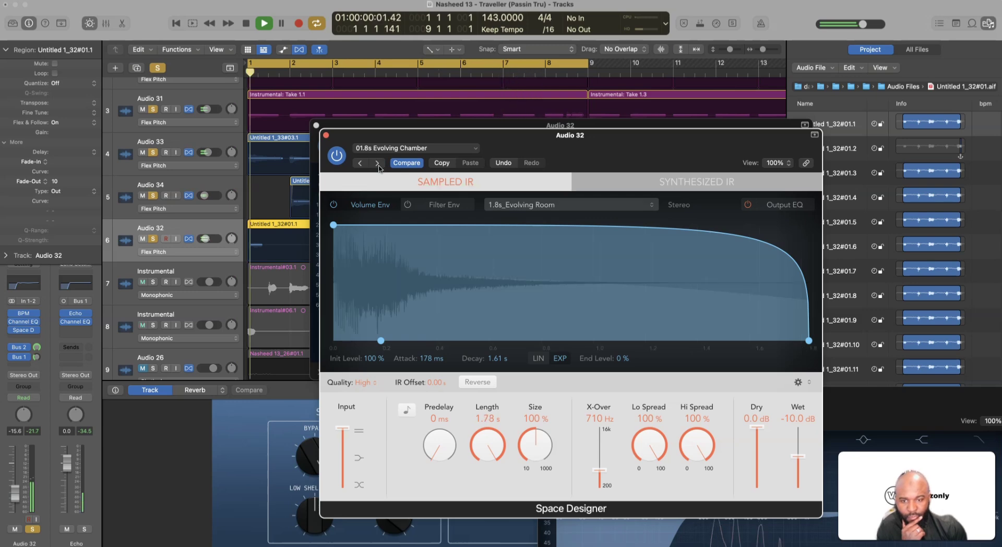
left_click(377, 164)
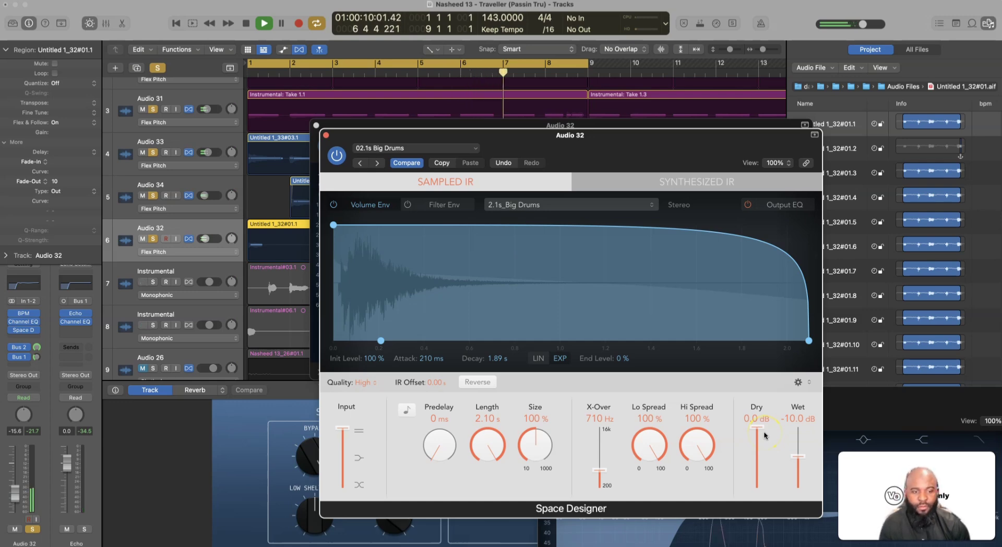
Reshape Space Designer's volume envelope with a decay of 1.79 s, close Audio 32's plug-in windows and stop playback.
left_click_drag(780, 264, 722, 297)
left_click_drag(808, 340, 785, 340)
left_click_drag(711, 279, 678, 286)
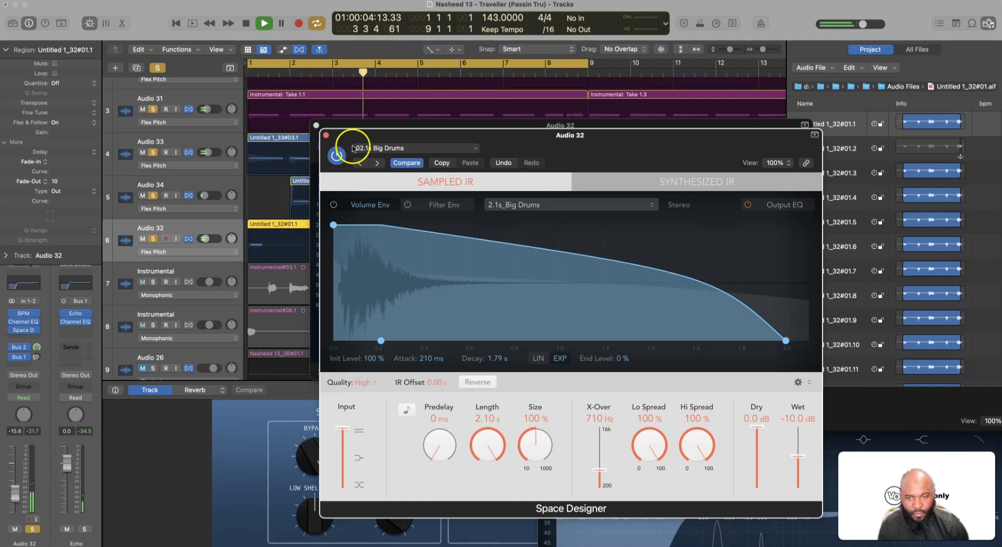
left_click(317, 126)
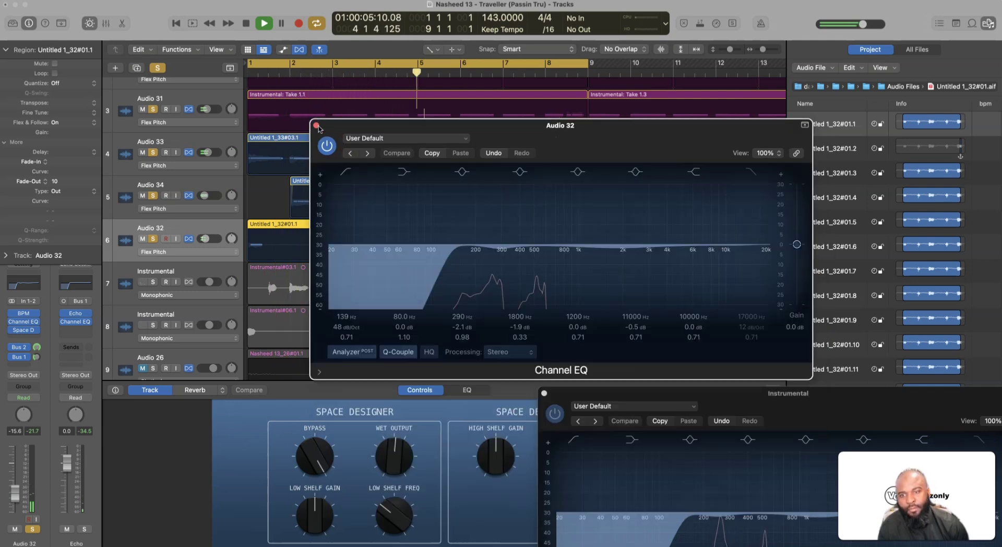
left_click(317, 125)
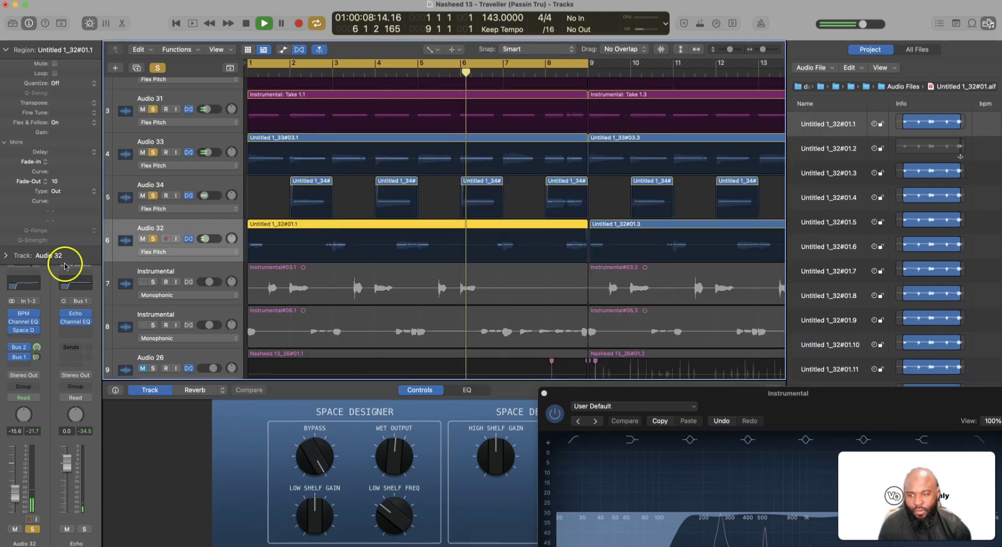
key("space")
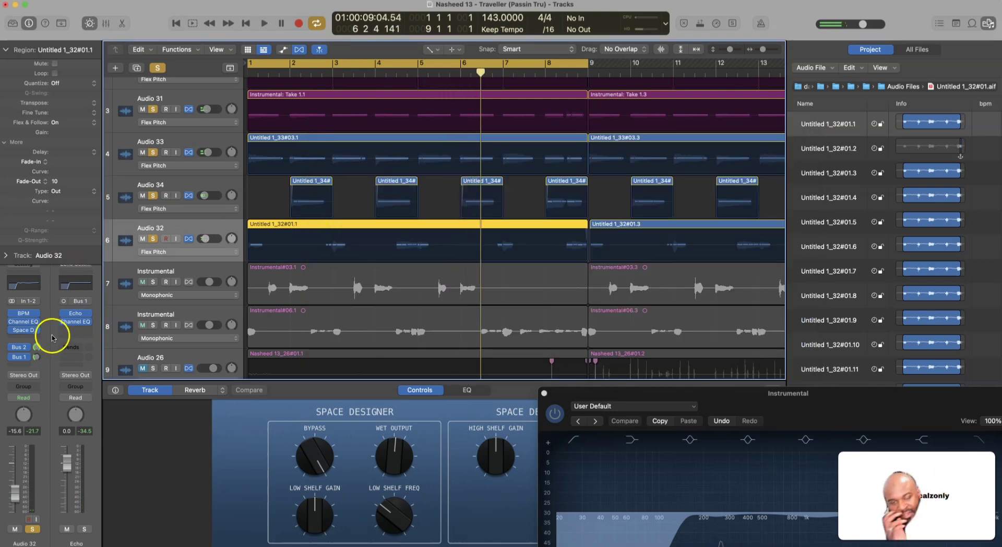
Insert a stereo Sample Delay in the effect slot below Space Designer on Audio 32.
scroll(242, 332, "down", 5)
scroll(243, 333, "up", 5)
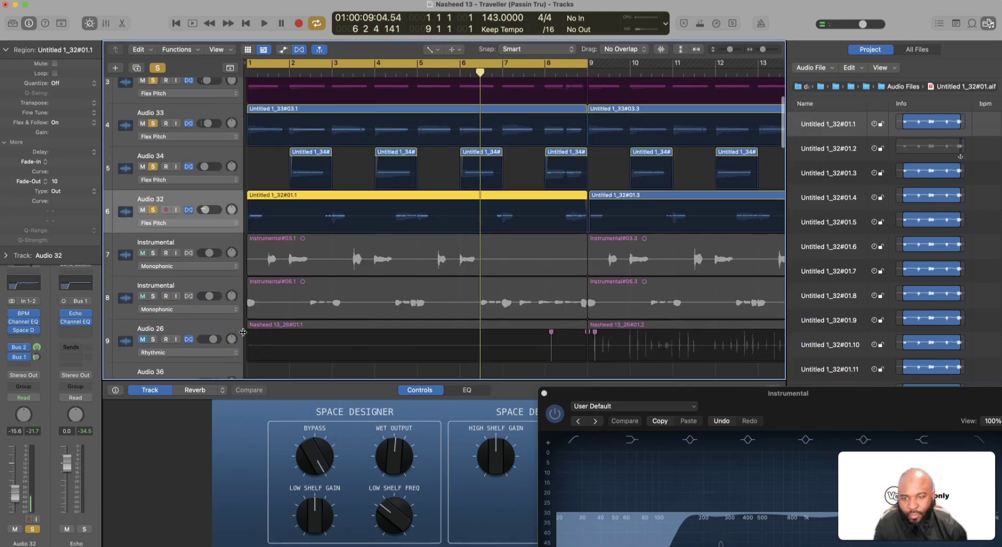
scroll(243, 332, "up", 1)
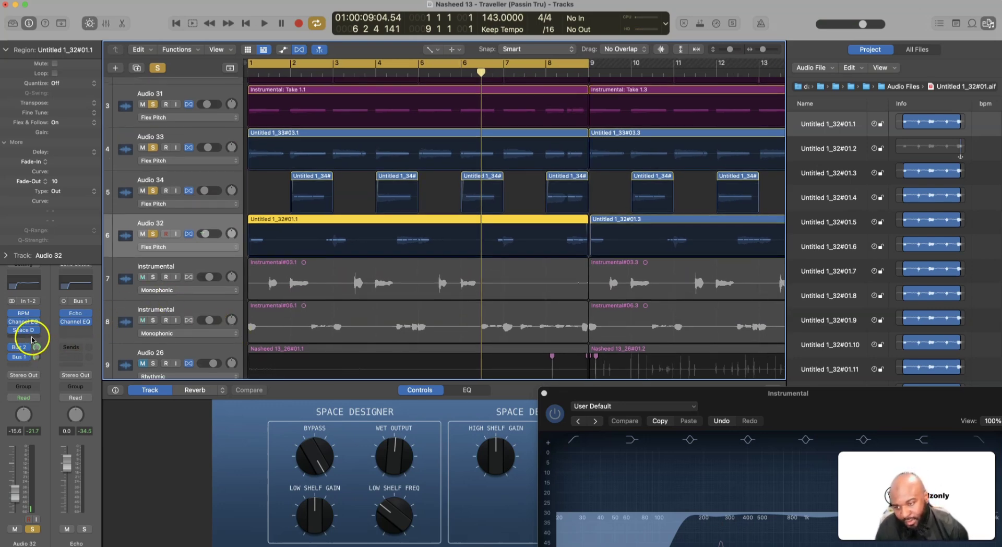
left_click(32, 338)
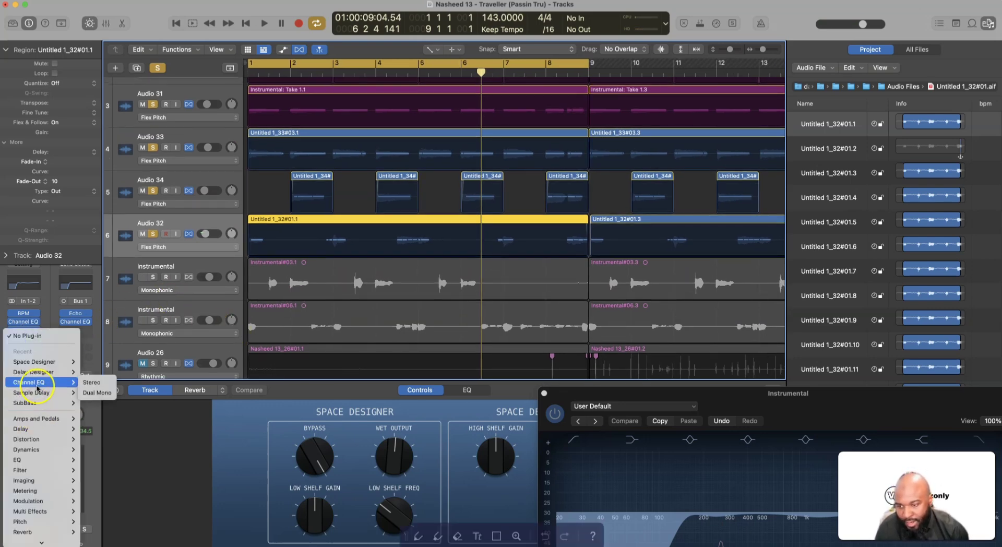
mouse_move(52, 437)
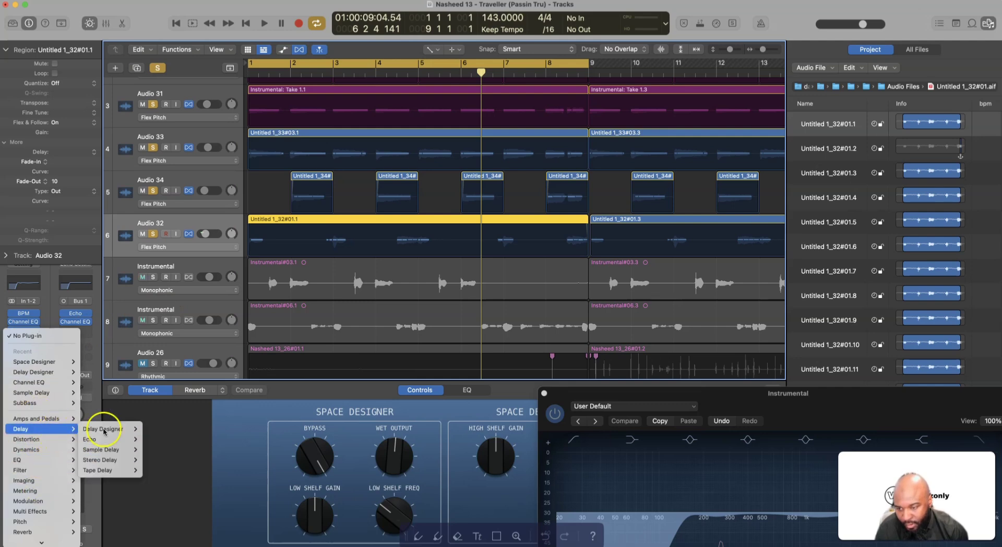
mouse_move(117, 449)
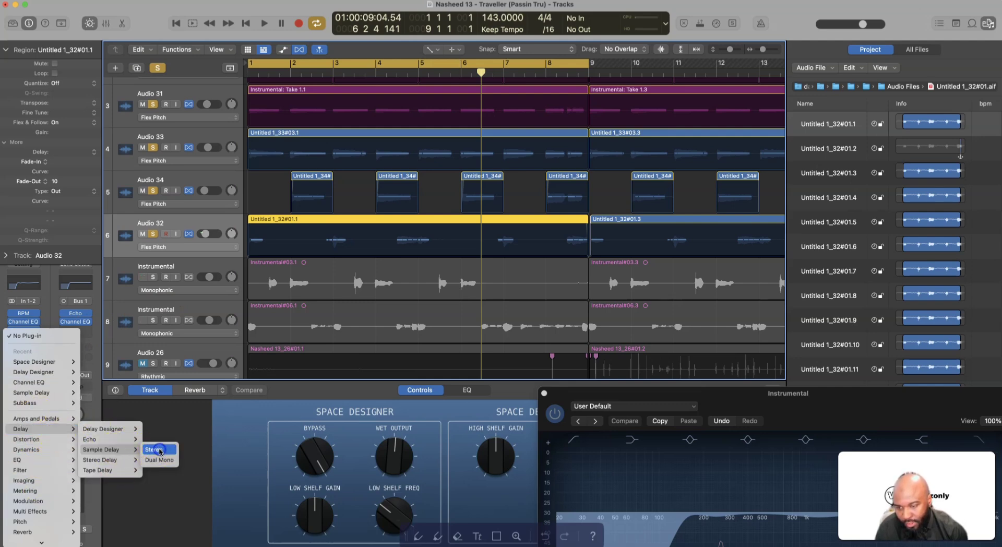
left_click(159, 449)
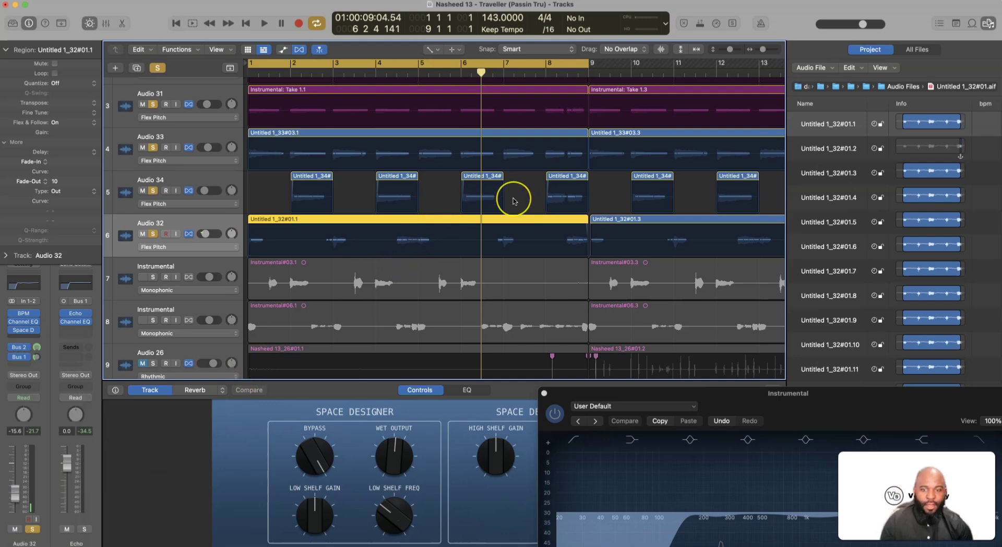
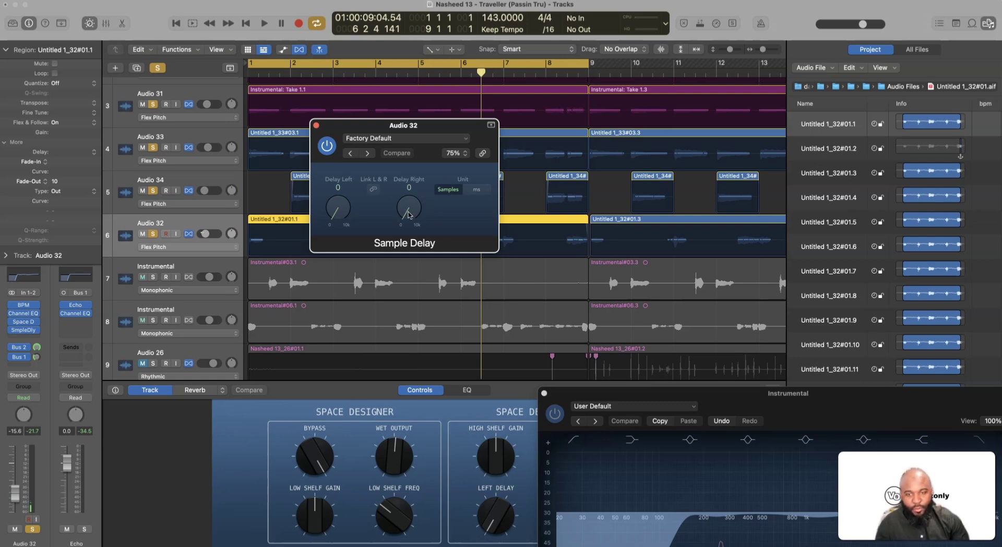
Play the loop and set the Sample Delay's right delay to 58 samples.
scroll(409, 214, "up", 3)
key("space")
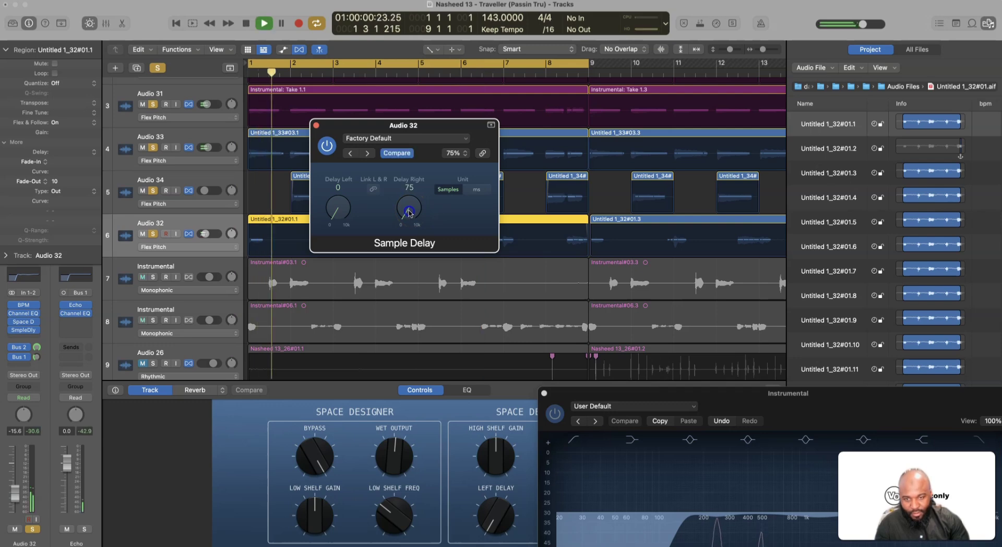
scroll(408, 214, "down", 2)
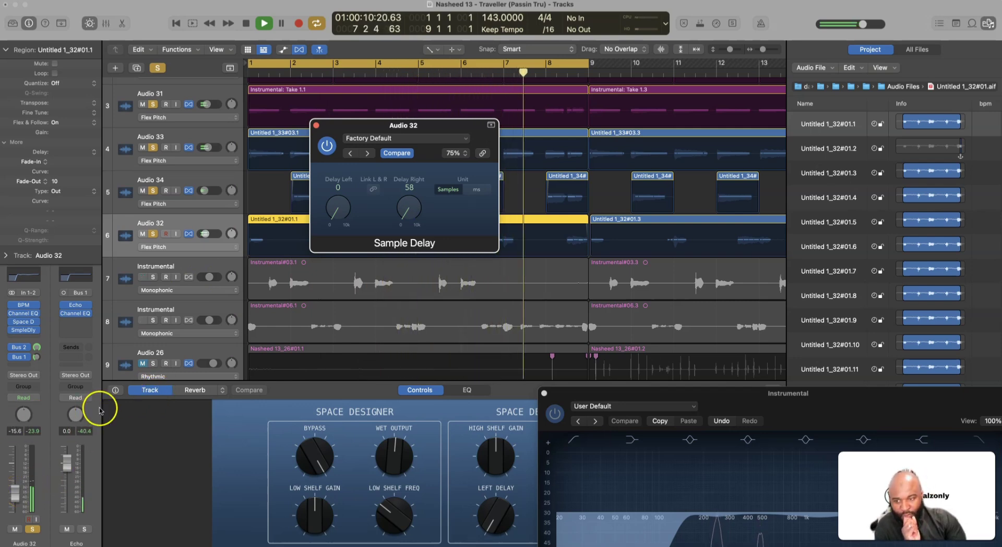
Move the 290 Hz band in Audio 32's Channel EQ to 304 Hz at -3.6 dB, stop playback and close the plug-in windows.
double_click(17, 279)
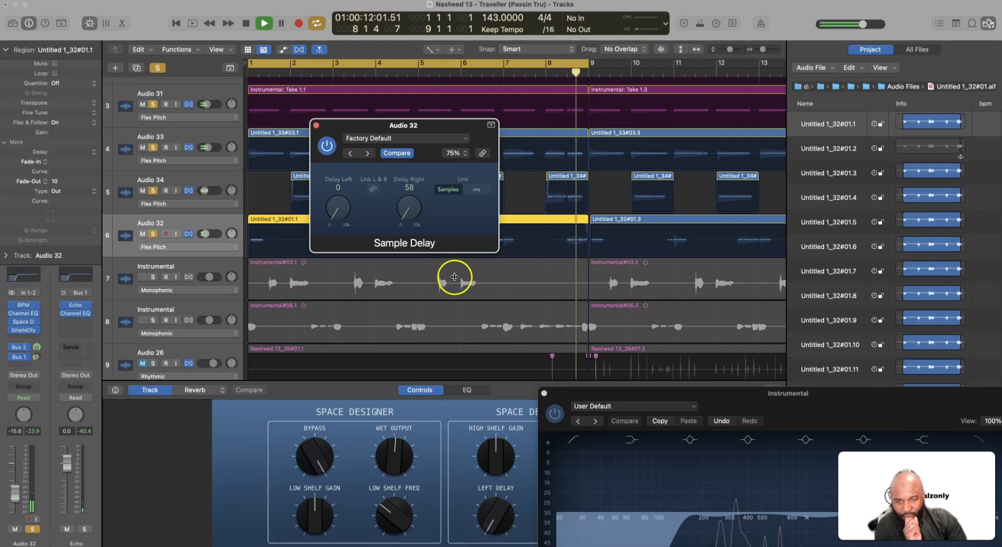
left_click_drag(551, 250, 520, 230)
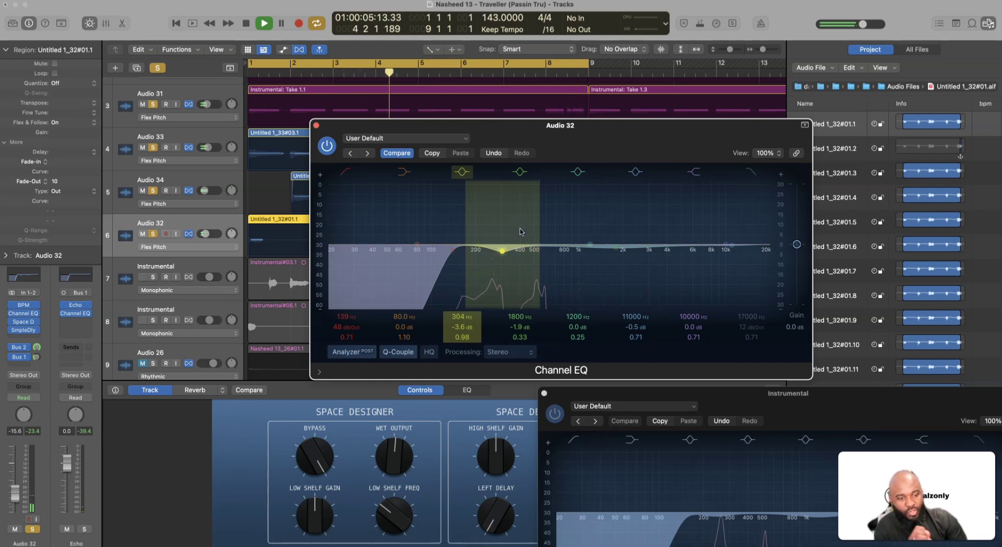
key("space")
left_click(316, 125)
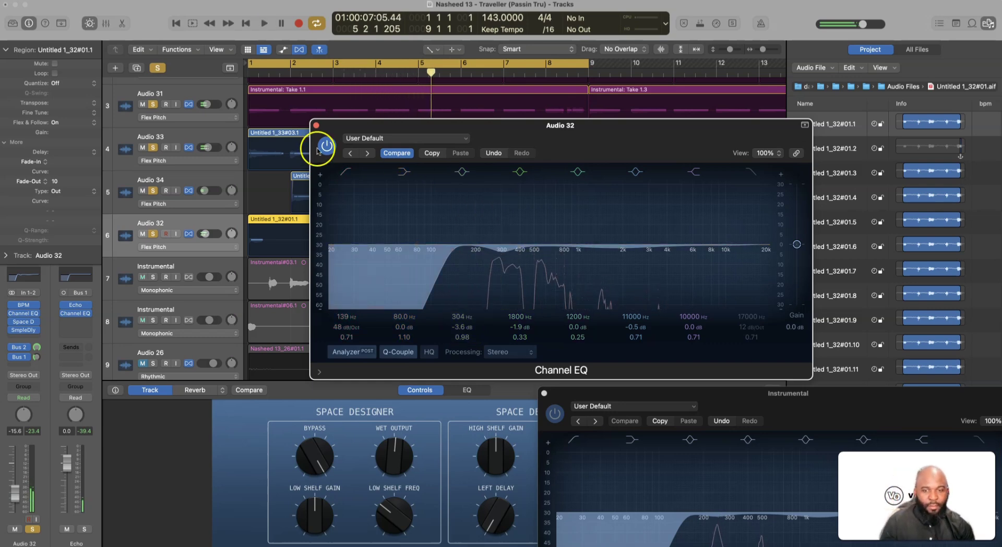
left_click(433, 213)
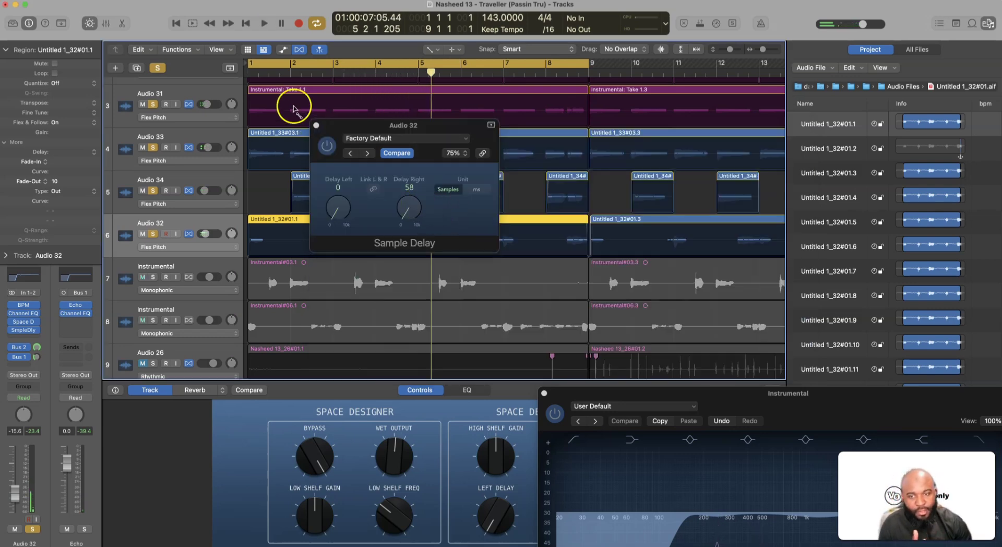
left_click(316, 126)
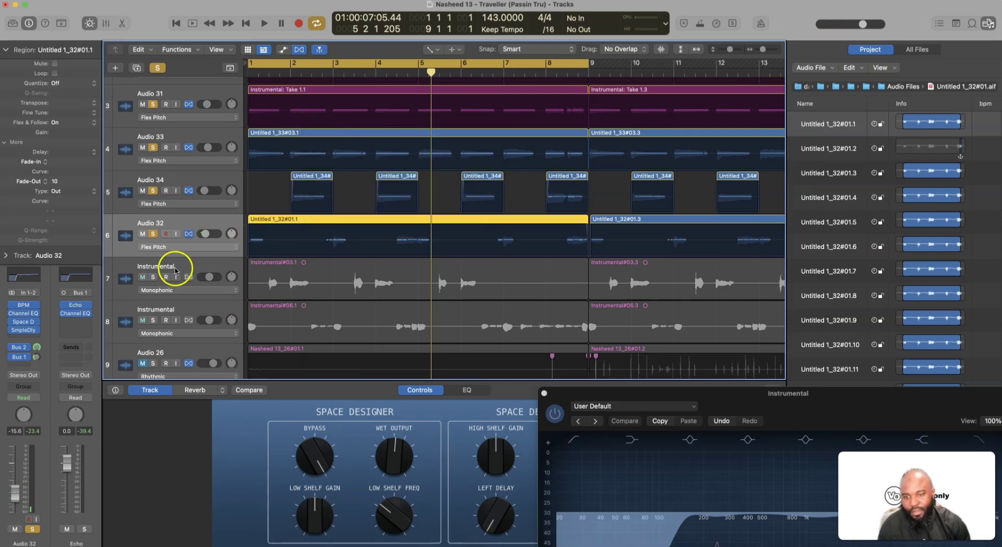
Solo the Instrumental track below Audio 32, switch its flex mode to Flex Pitch during playback and select all its regions.
scroll(175, 270, "down", 3)
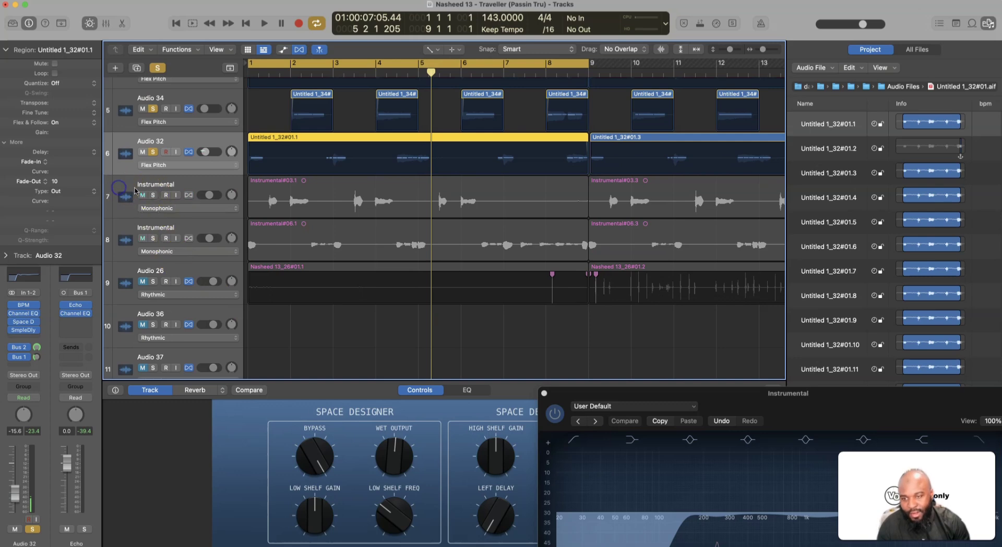
left_click(154, 196)
key("space")
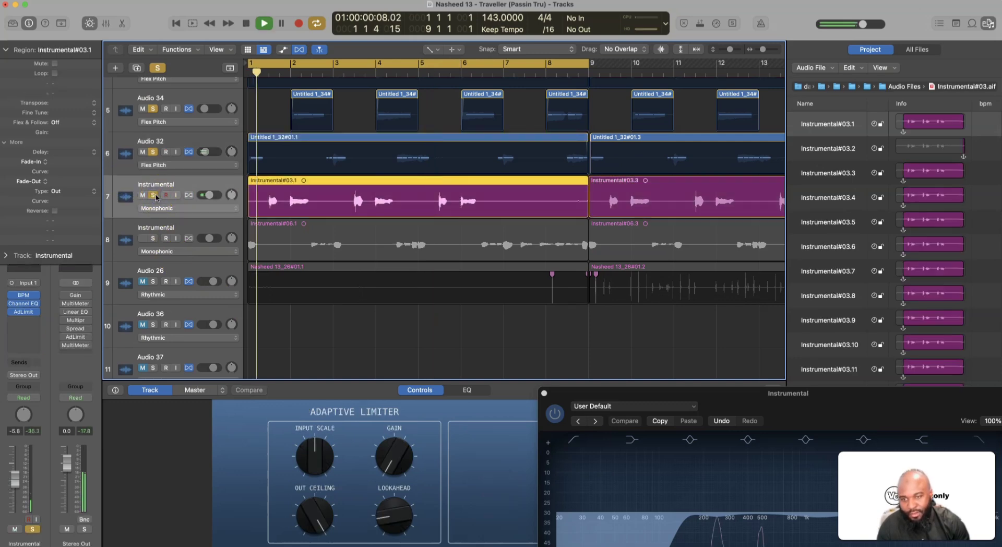
left_click(126, 188)
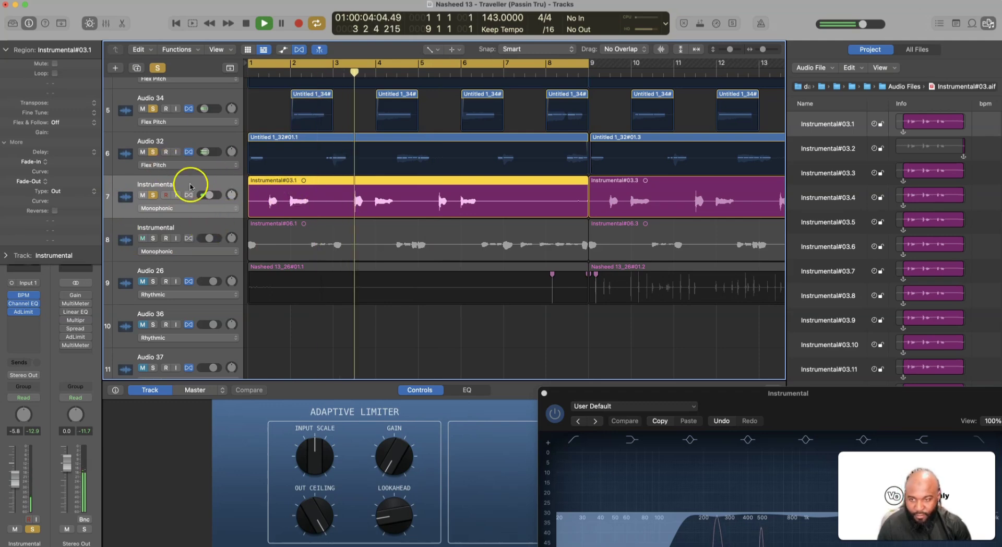
left_click(183, 207)
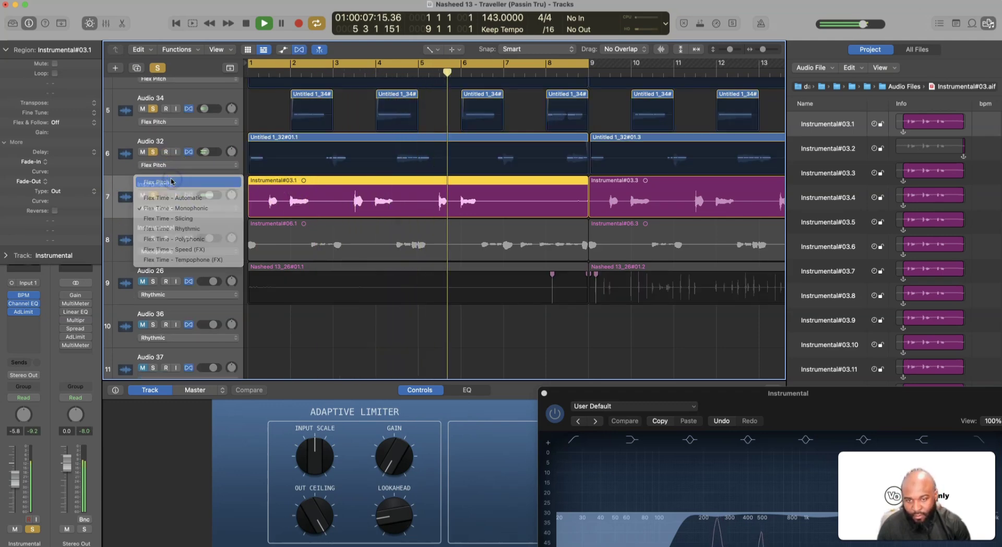
left_click(171, 181)
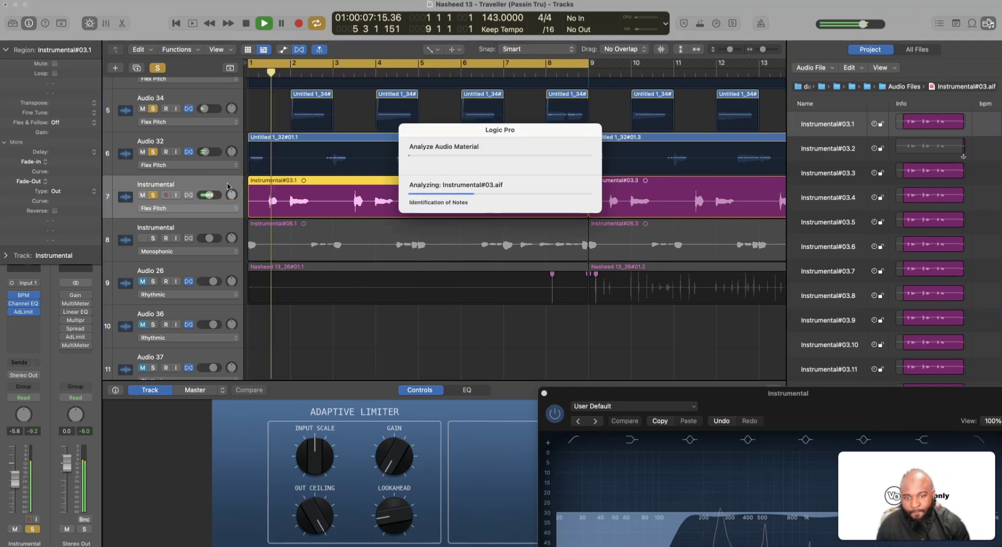
left_click(175, 187)
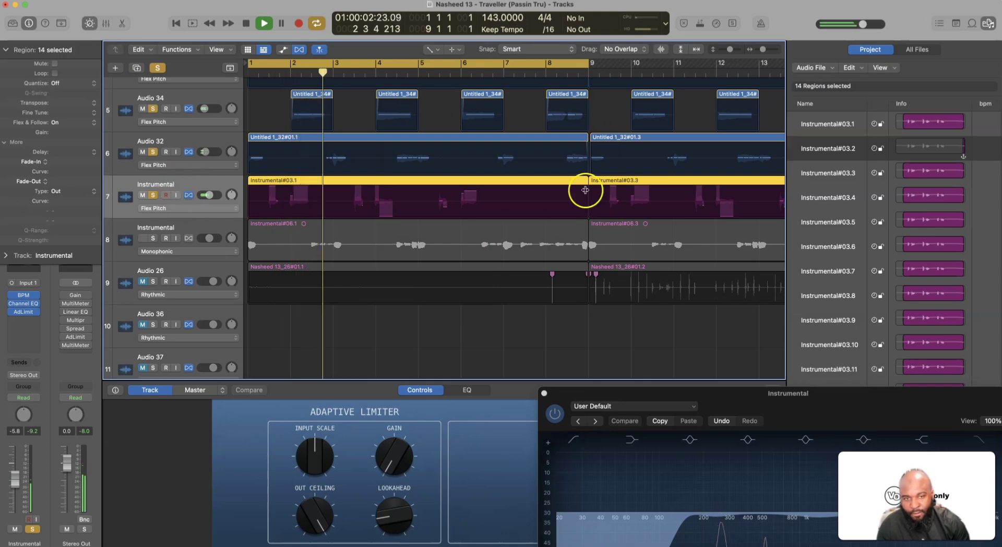
Stop playback and set all notes in the first Instrumental track's selected regions to perfect pitch.
key("space")
left_click_drag(763, 51, 738, 51)
scroll(650, 125, "left", 5)
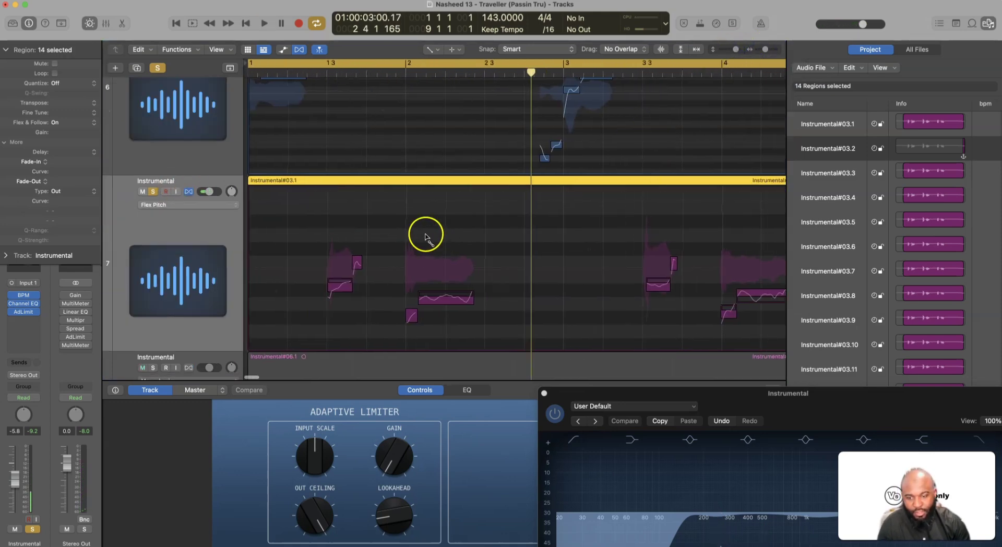
right_click(355, 216)
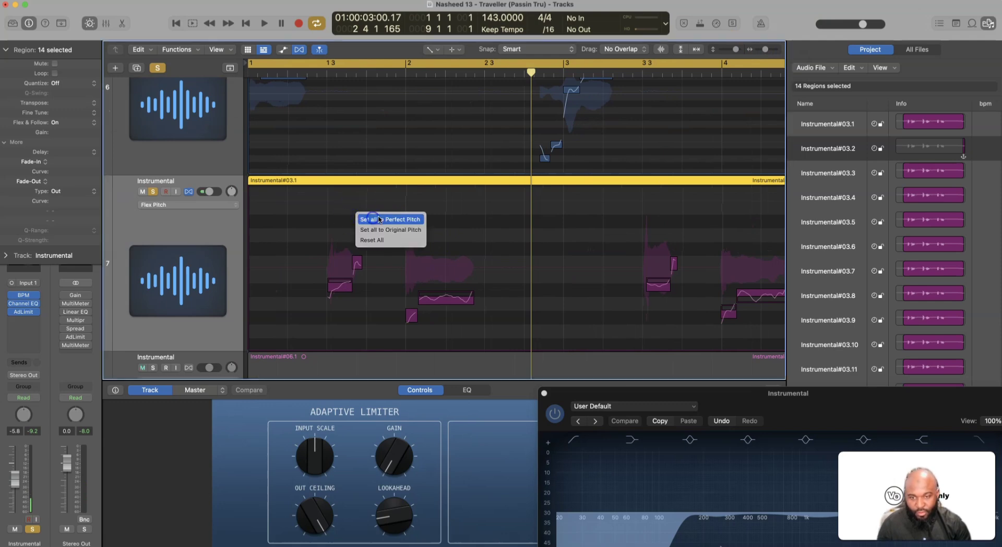
left_click(378, 219)
Play back the pitch-corrected Instrumental notes briefly and switch to the Pointer tool.
key("space")
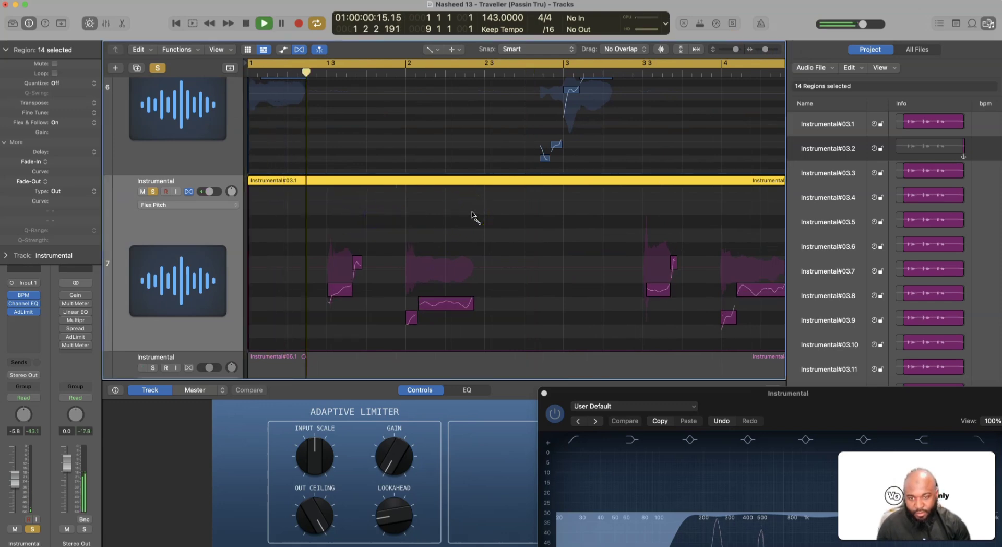
key("space")
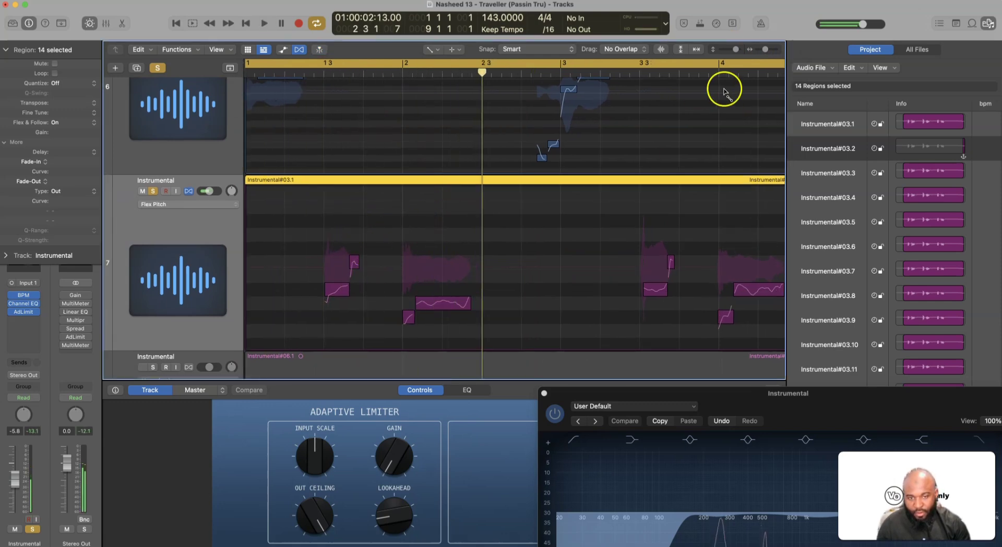
left_click_drag(765, 50, 767, 50)
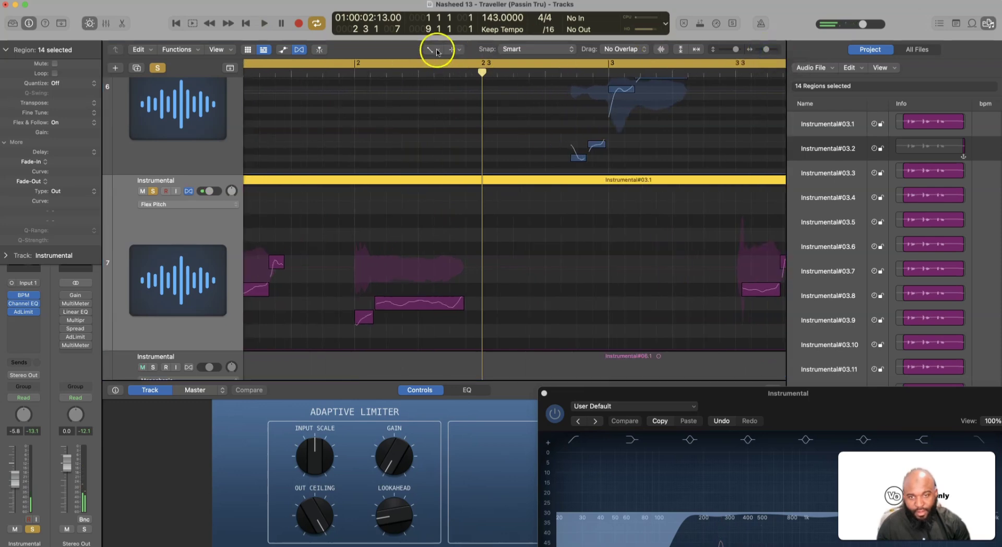
left_click(437, 49)
left_click(477, 61)
Try lowering the first two Instrumental notes near bar 1 beat 3 by a semitone, the longer one to A3, and play them.
key("space")
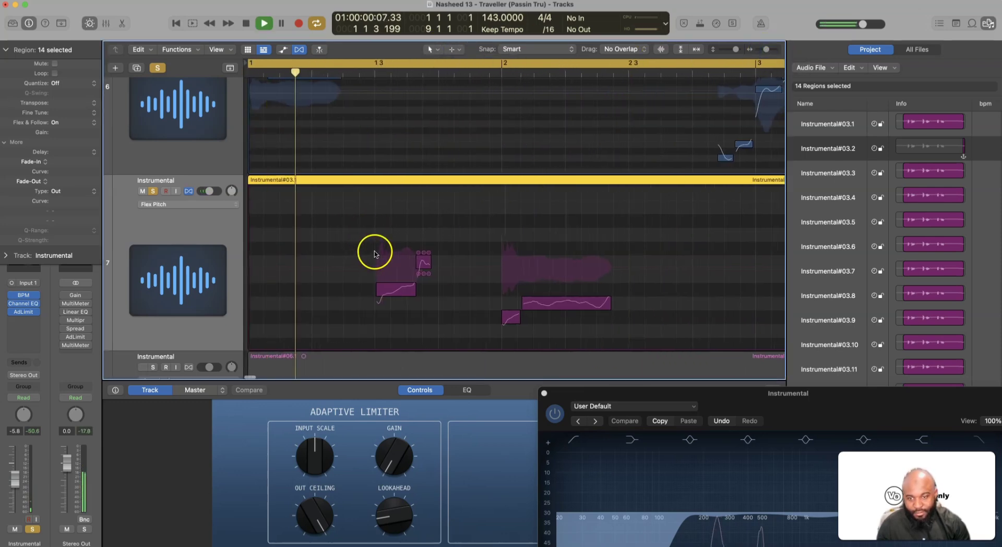
key("space")
left_click(422, 263)
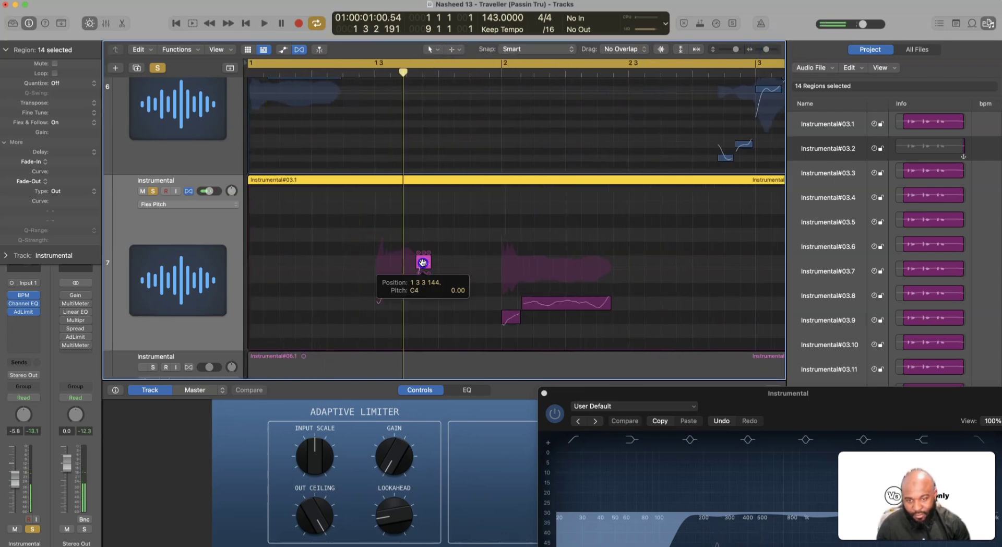
left_click_drag(422, 263, 396, 305)
left_click(396, 290)
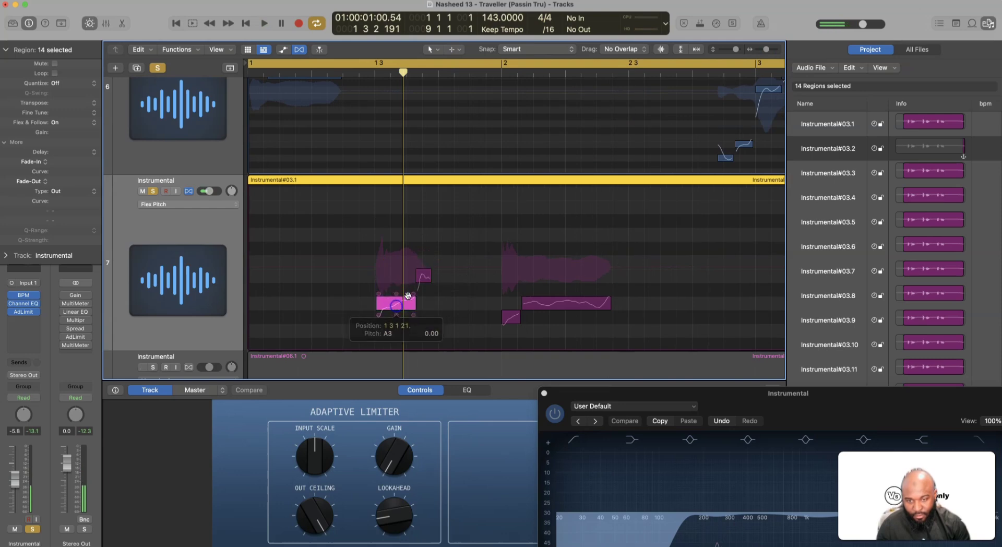
left_click(436, 266)
key("space")
Raise the first two Instrumental notes back by a semitone, the short one to C4, and restart playback.
left_click(409, 306)
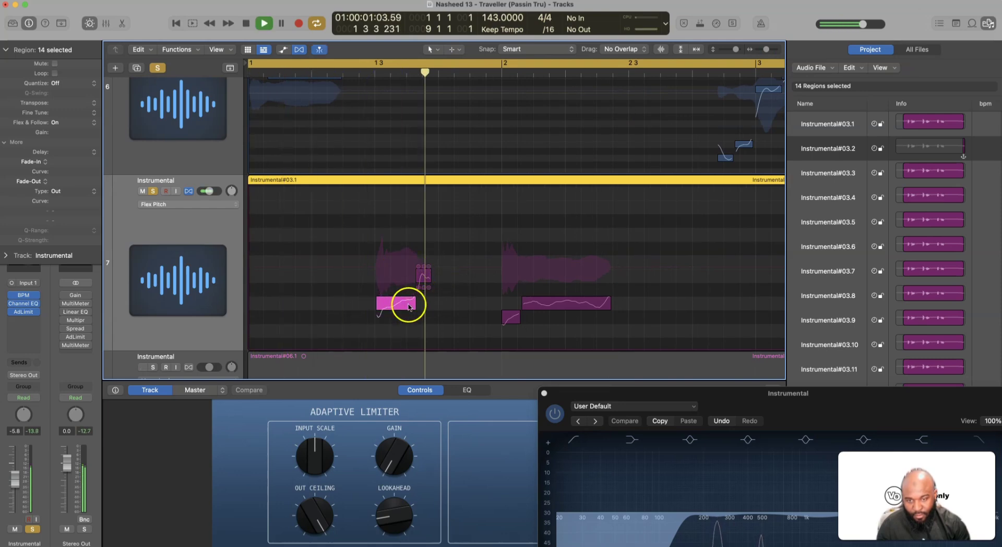
left_click_drag(409, 307, 424, 259)
left_click(424, 277)
key("space")
left_click(474, 271)
key("space")
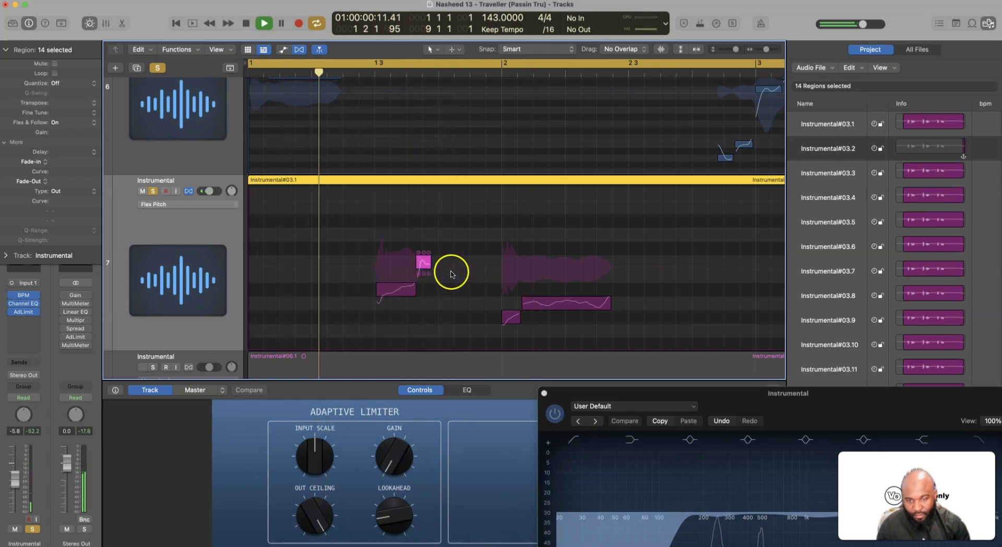
Play the Instrumental track from bar 1 and check its Flex Pitch notes through bar 4 by ear.
left_click(423, 262)
key("space")
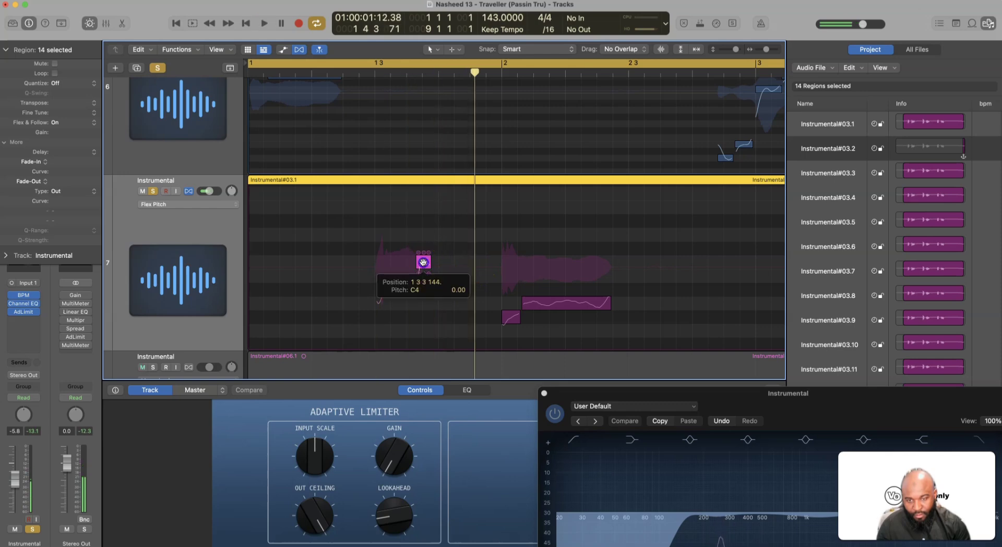
key("space")
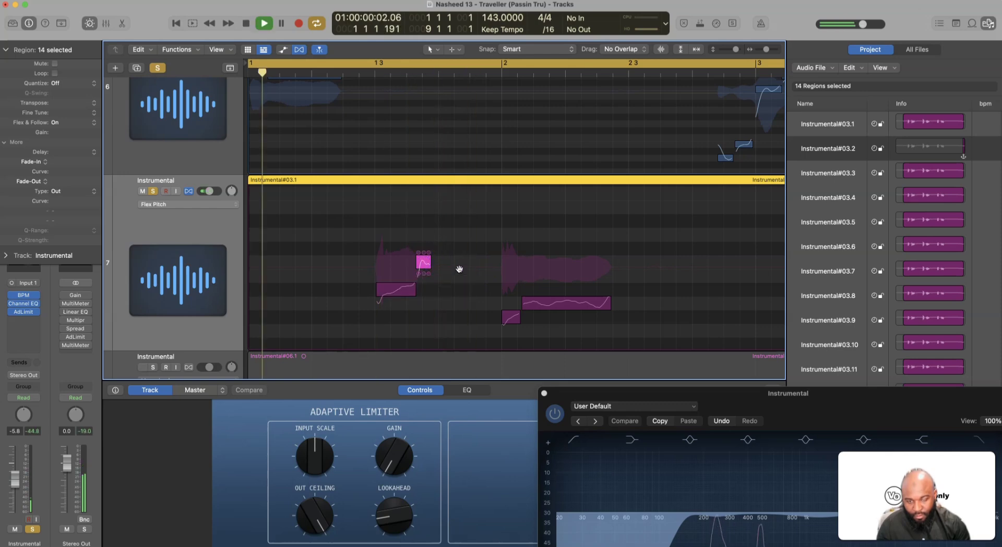
left_click(602, 278)
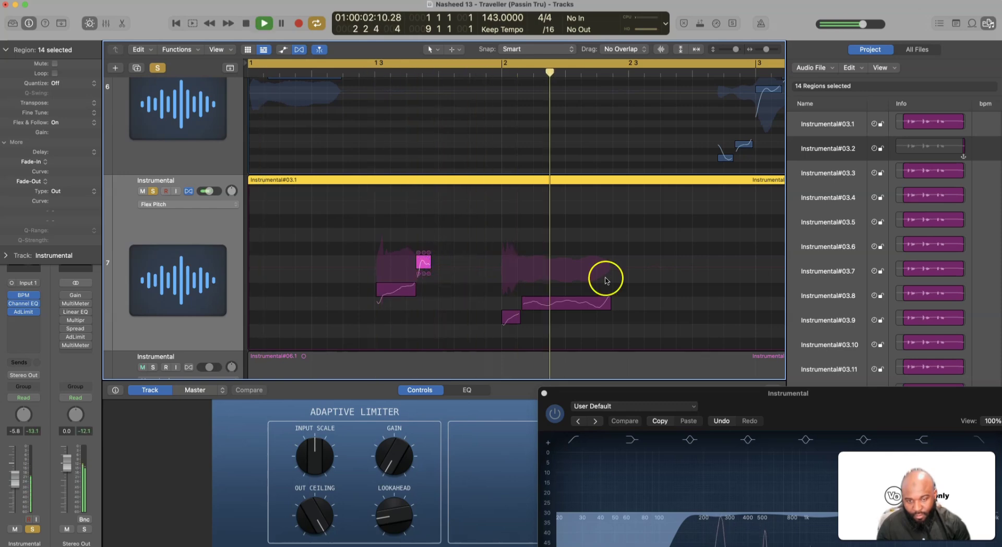
scroll(606, 280, "left", 4)
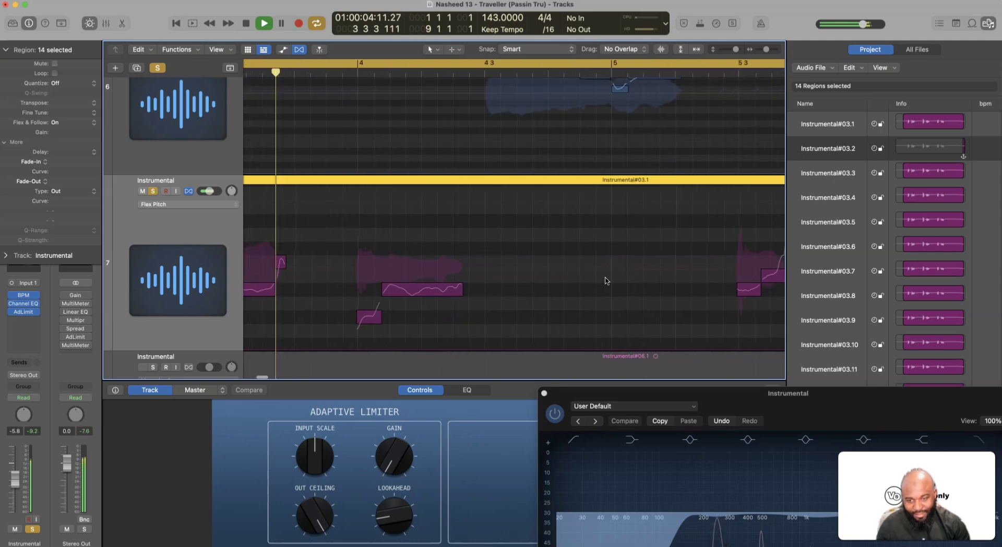
scroll(431, 268, "left", 3)
scroll(487, 267, "left", 5)
key("space")
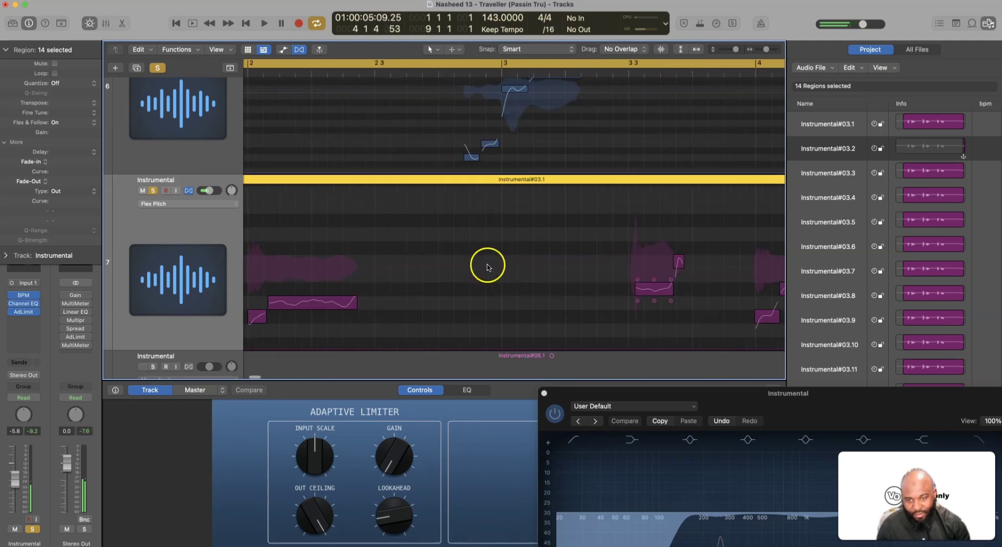
Lower the long Instrumental note just after bar 4 to A3 and play the passage through.
scroll(487, 267, "right", 6)
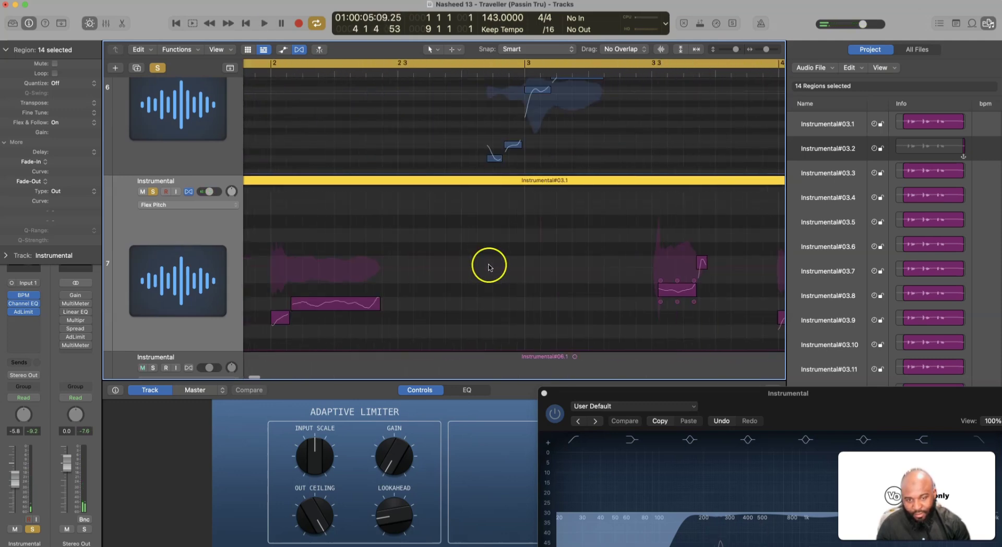
left_click(392, 288)
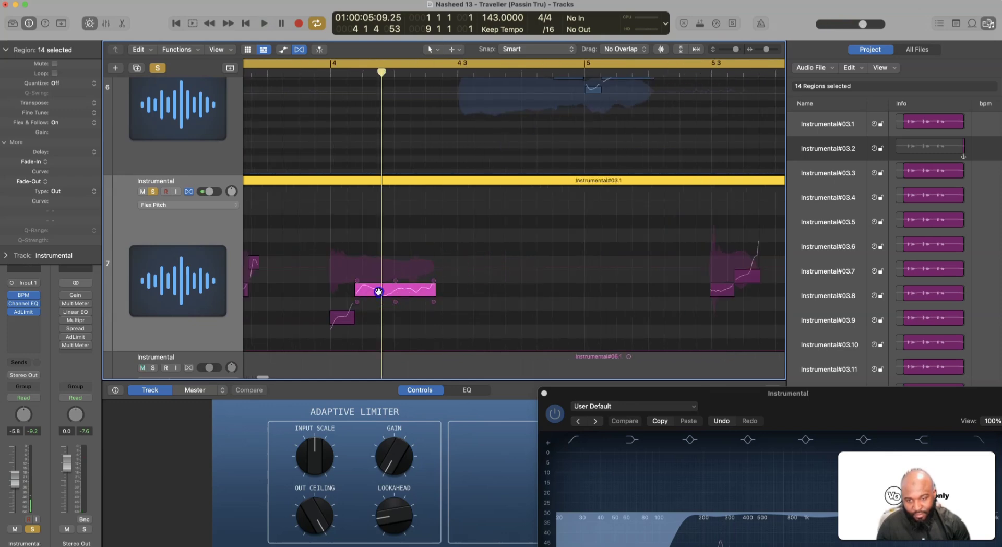
left_click_drag(379, 292, 377, 306)
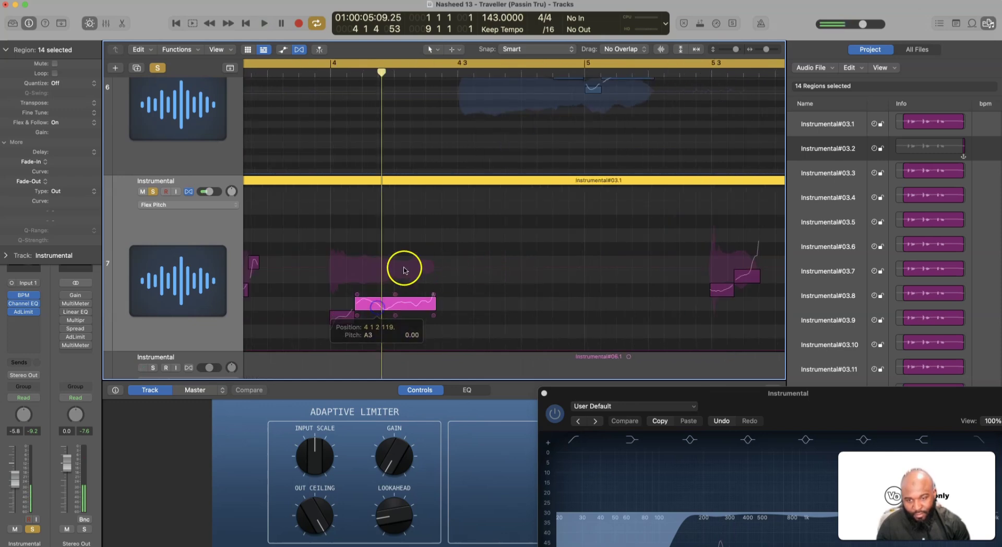
key("space")
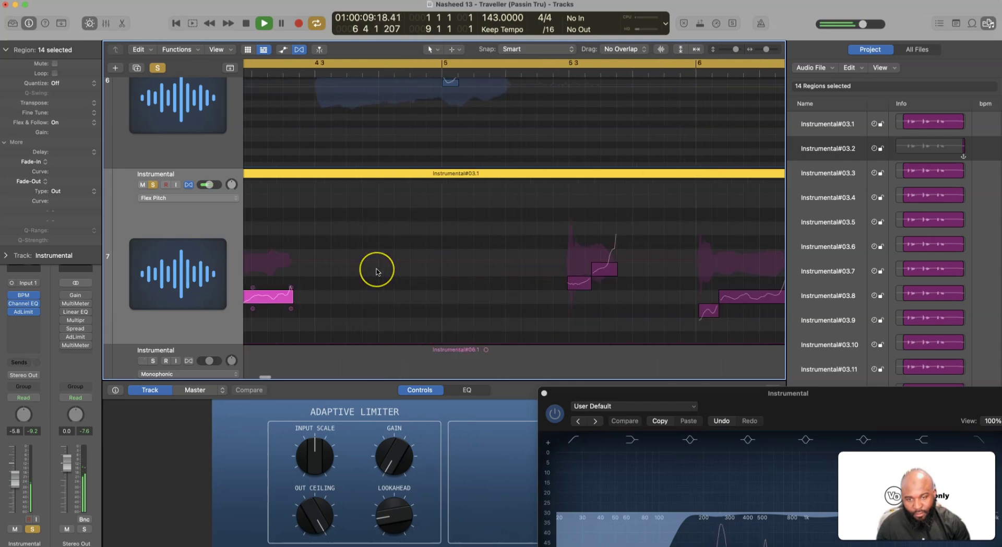
key("space")
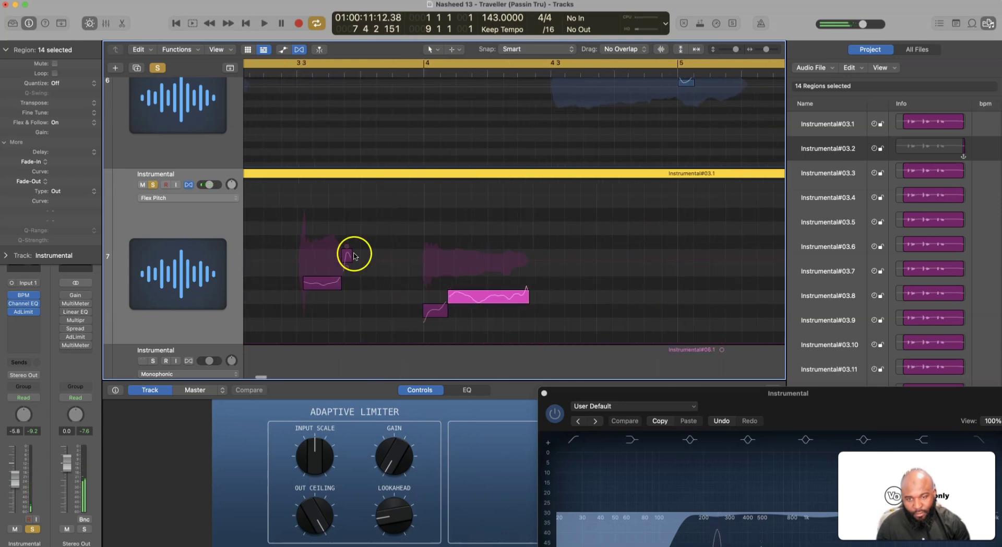
Lower the short notes ending the bar 3 beat 3 and bar 1 beat 3 phrases to B3, flattening the first one's vibrato to 0%.
left_click_drag(345, 255, 347, 269)
scroll(351, 271, "left", 5)
scroll(372, 270, "left", 5)
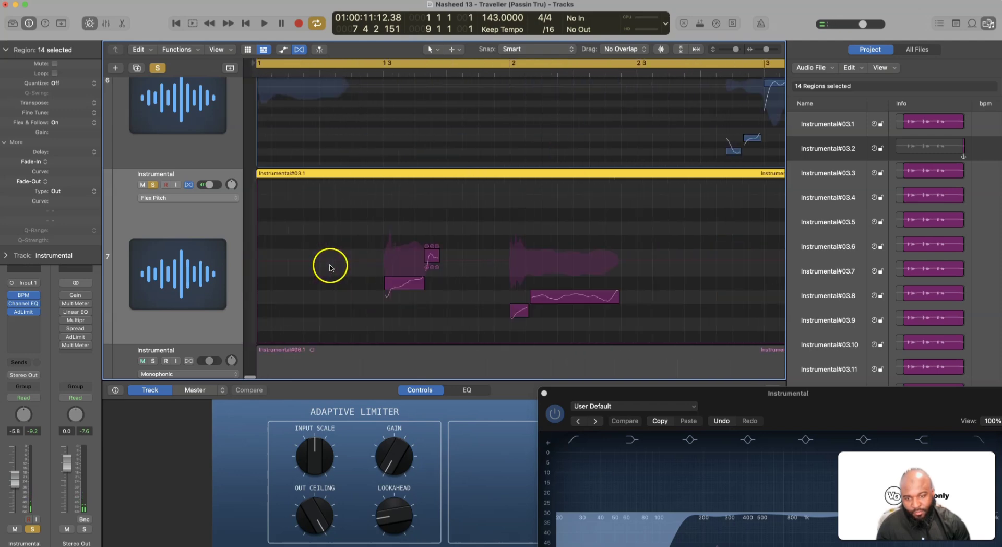
left_click_drag(426, 271, 426, 284)
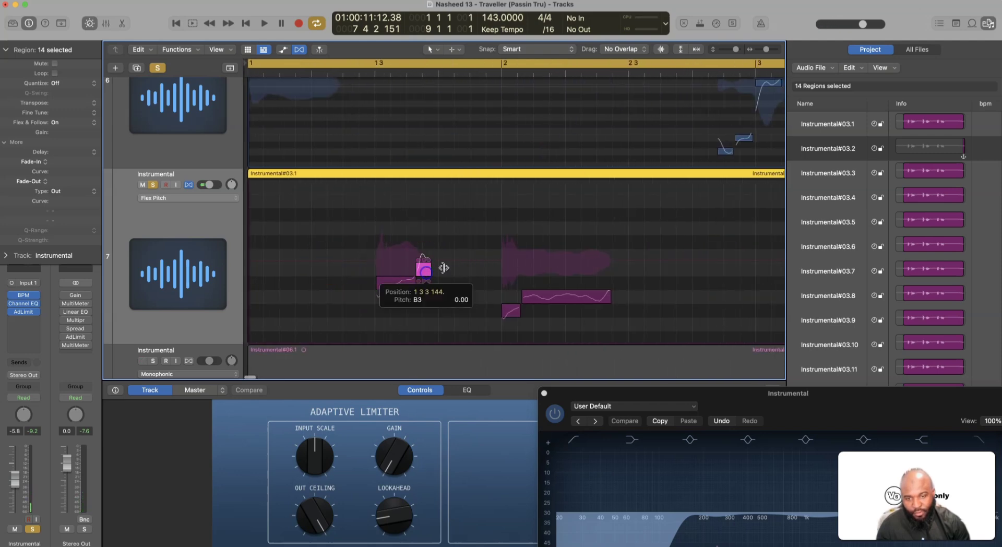
key("space")
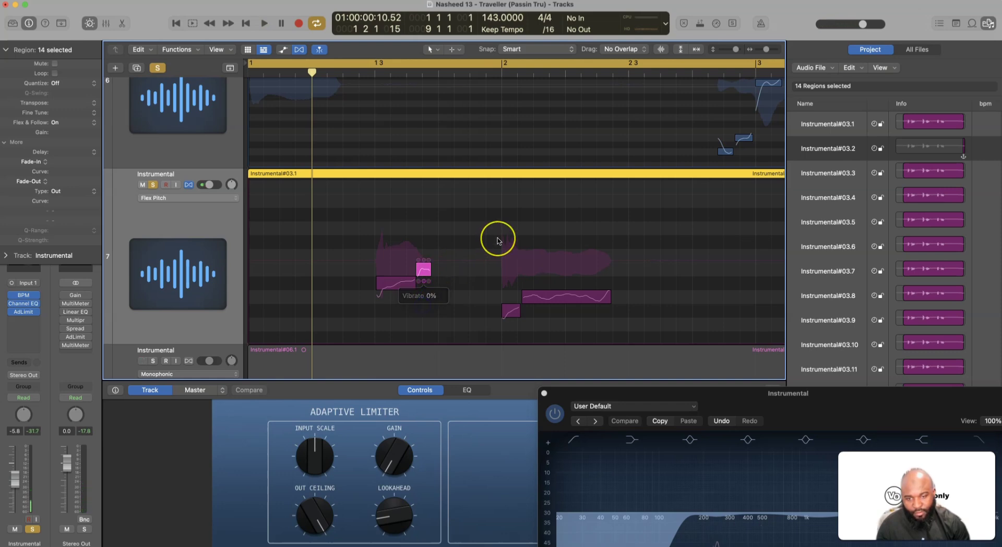
Play the Instrumental track from bar 1 into bar 4 and check the lowered notes by ear.
scroll(498, 240, "right", 5)
key("space")
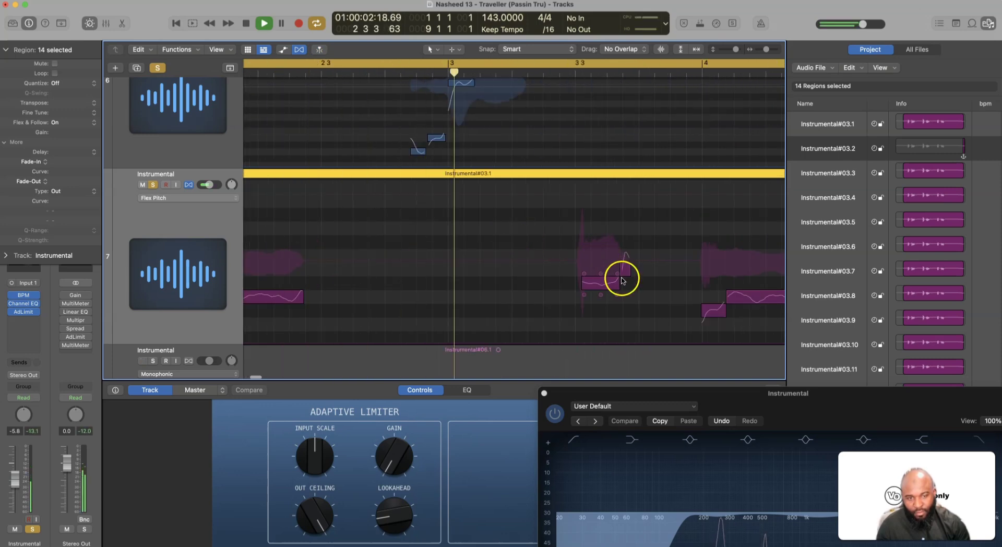
left_click(525, 197)
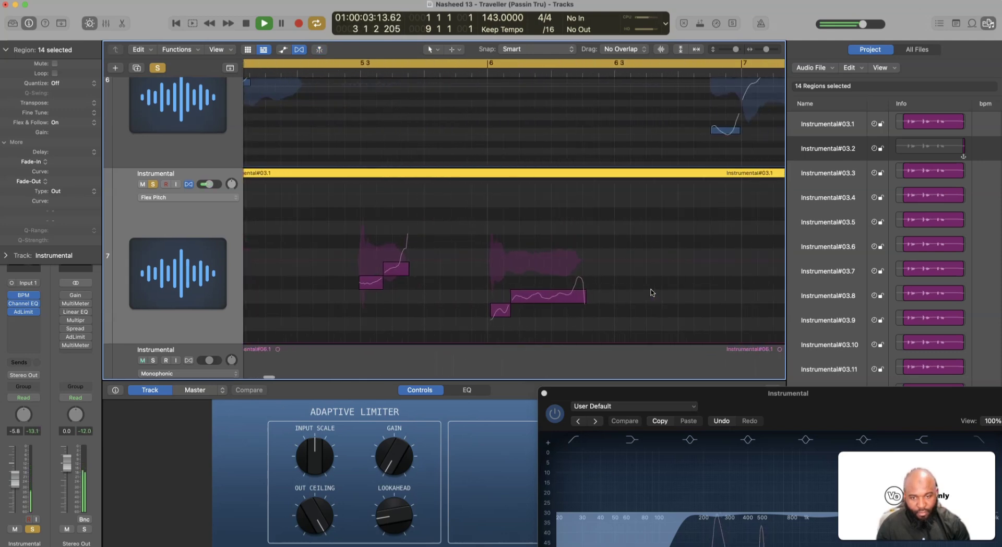
left_click(626, 286)
left_click(364, 260)
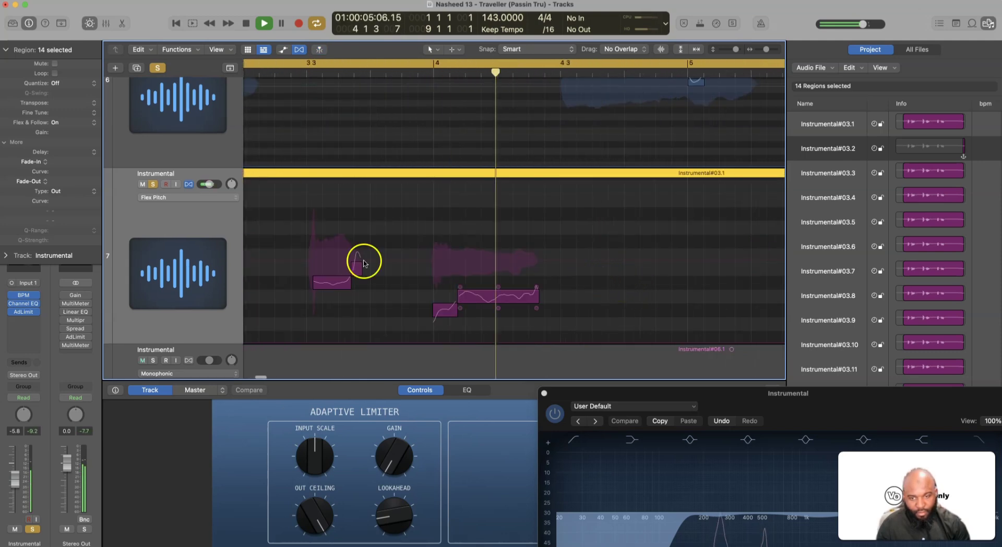
key("space")
Try raising the short note after bar 3 beat 3 by two semitones and play it.
left_click_drag(357, 263, 358, 241)
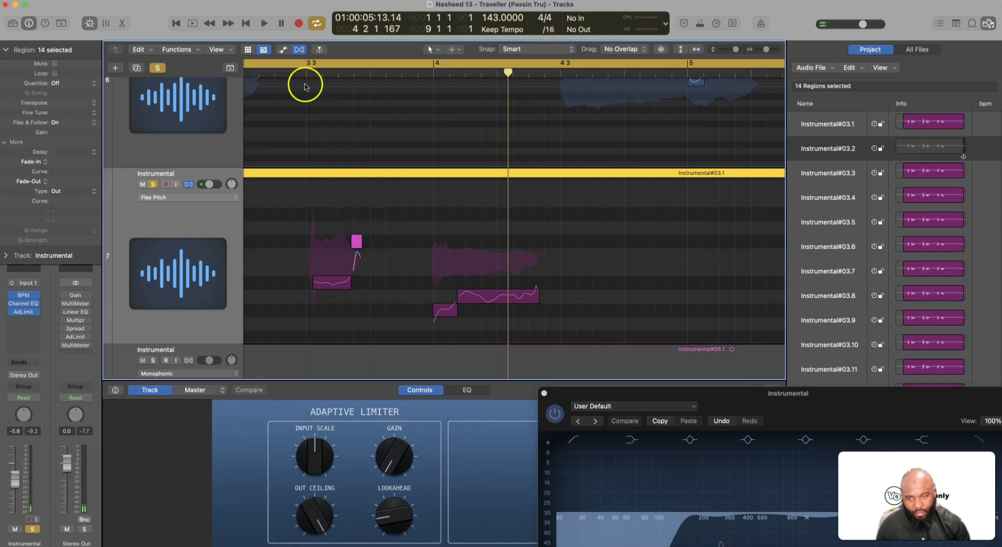
left_click(292, 72)
key("space")
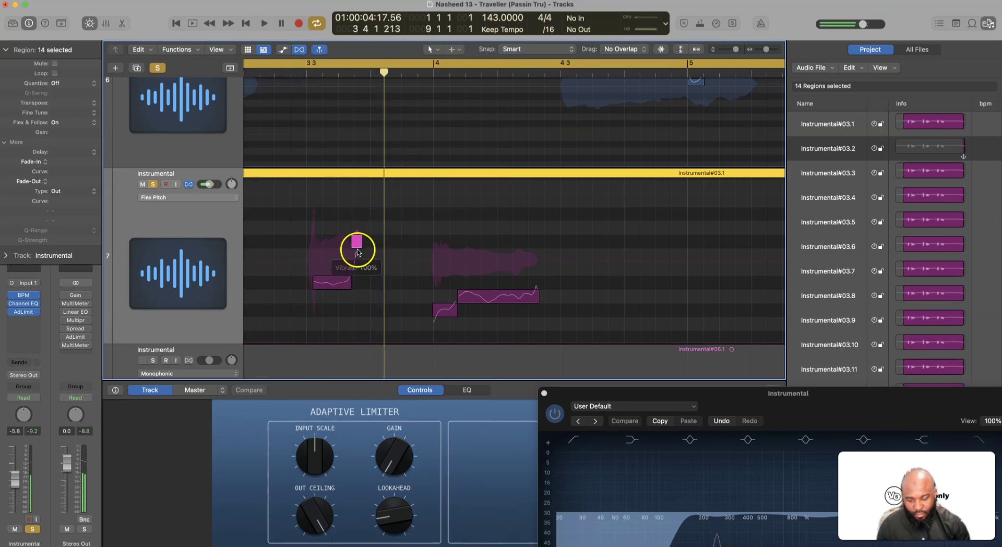
Adjust the end pitch drift of the longer notes at bar 3 beat 3, to 0.00, and bar 1 beat 3, and play them.
left_click(350, 280)
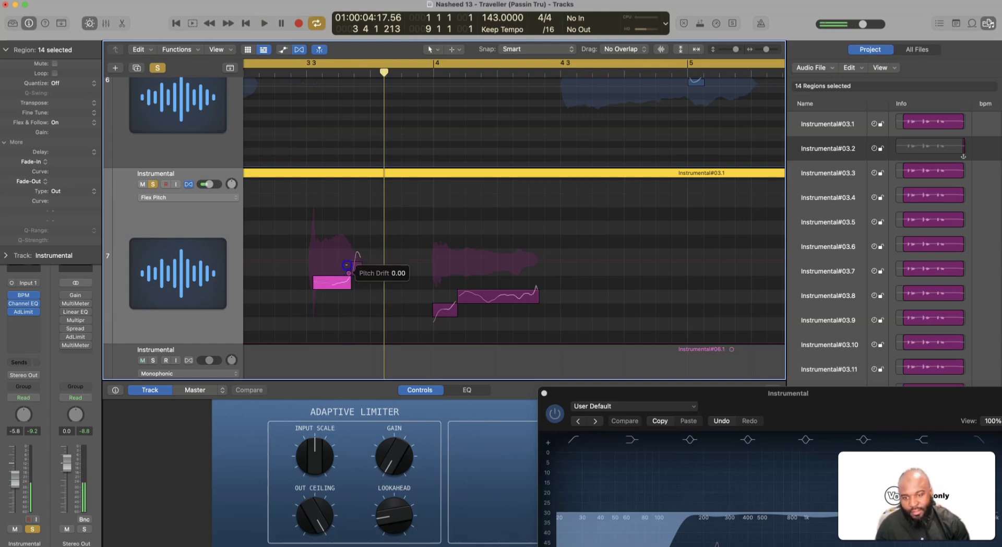
left_click(378, 239)
scroll(378, 240, "left", 10)
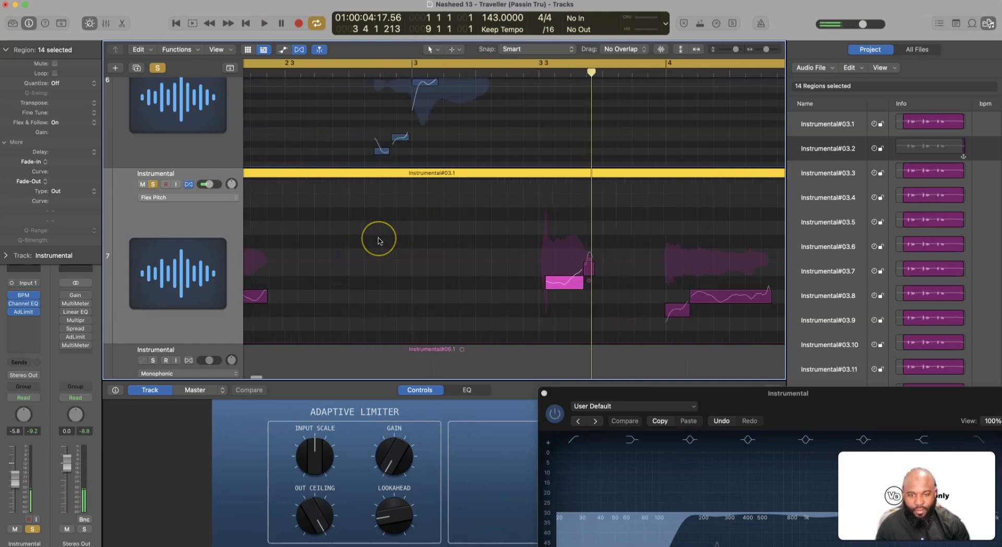
left_click(414, 278)
mouse_move(415, 278)
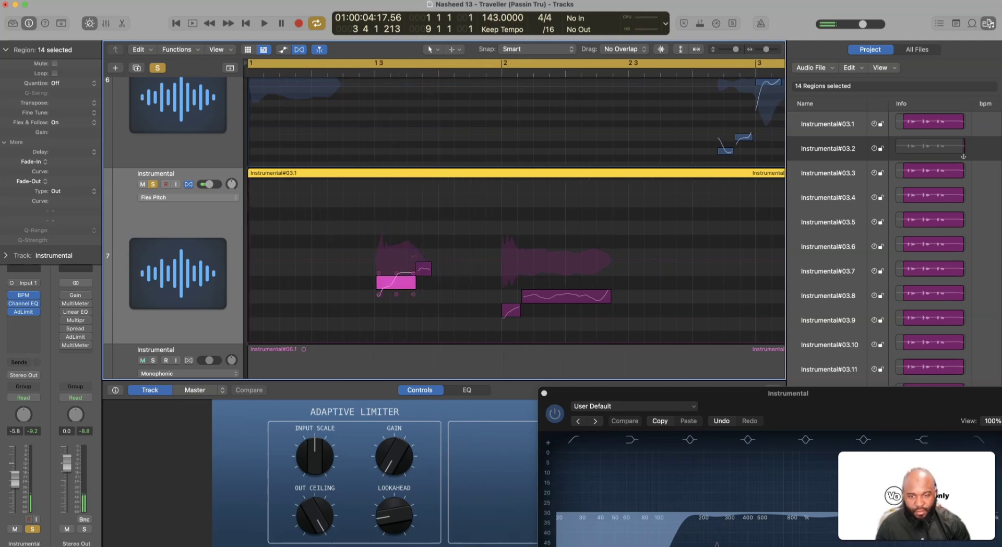
key("space")
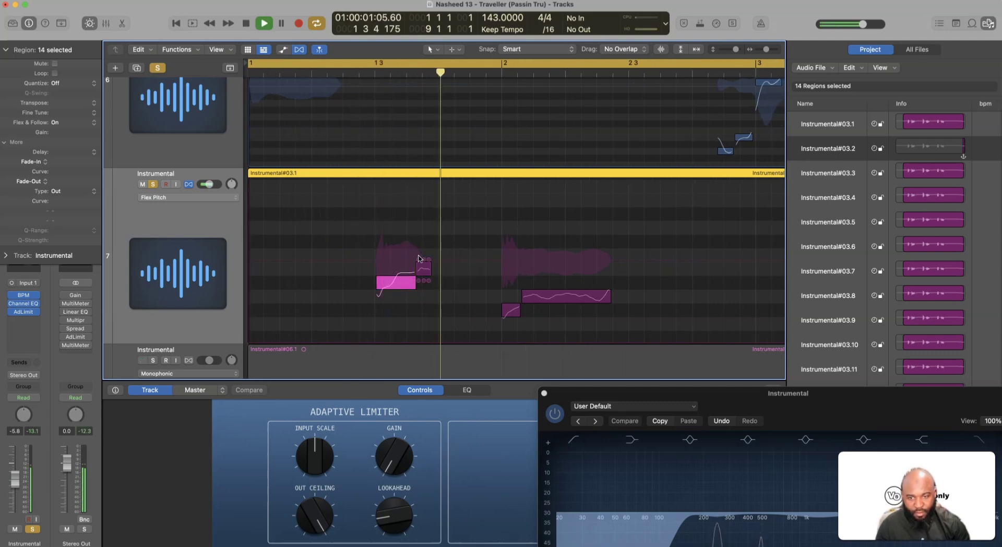
Set the vibrato of the longer note at bar 3 beat 3 to 8% and play the track through bar 8.
scroll(458, 261, "right", 10)
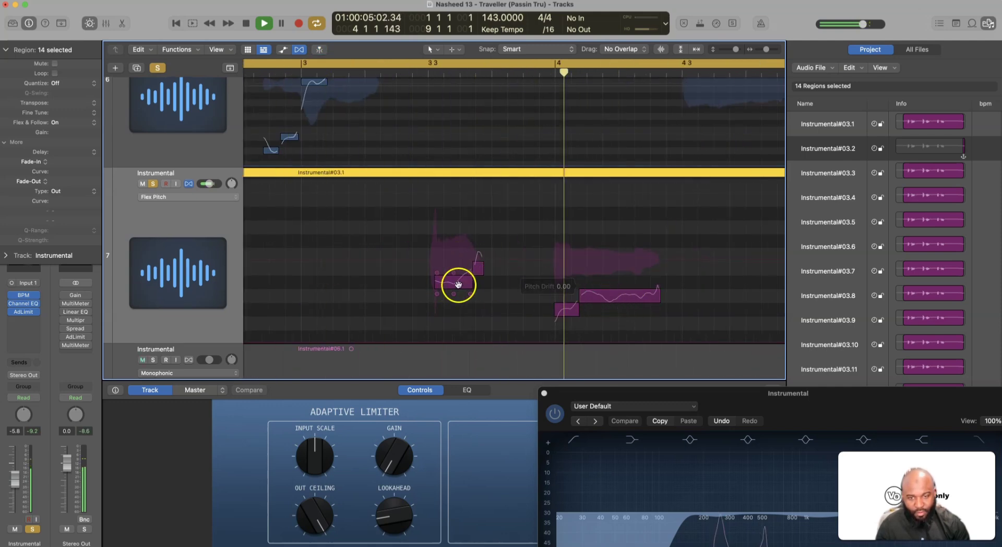
key("space")
mouse_move(455, 295)
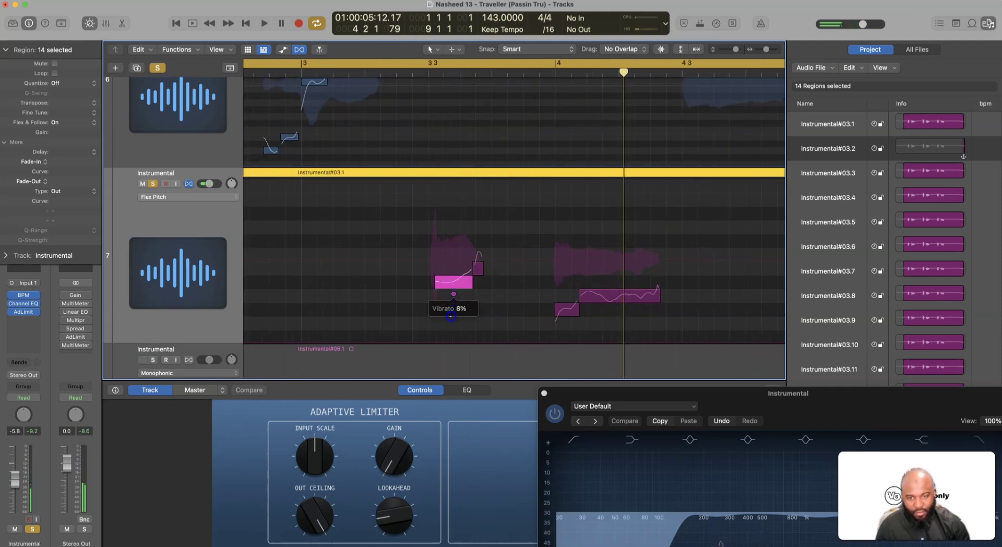
left_click(390, 69)
key("space")
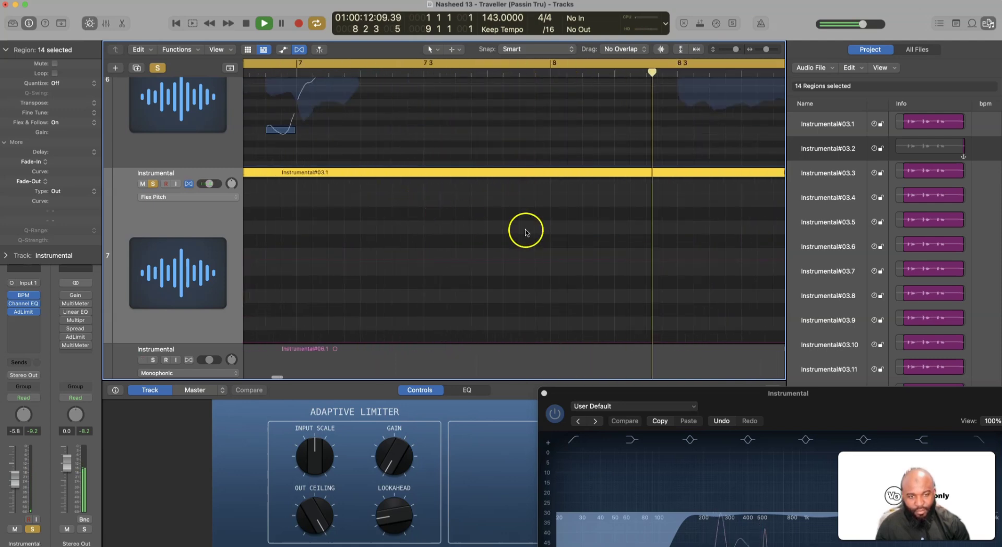
key("space")
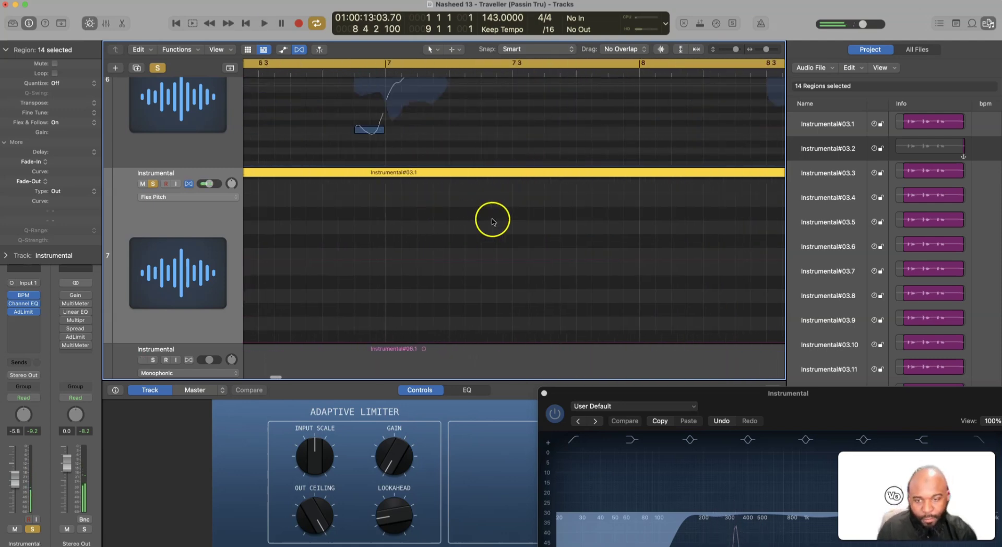
Select the Instrumental#03.1 region and hide the Flex Pitch display to show the plain waveforms.
left_click(220, 260)
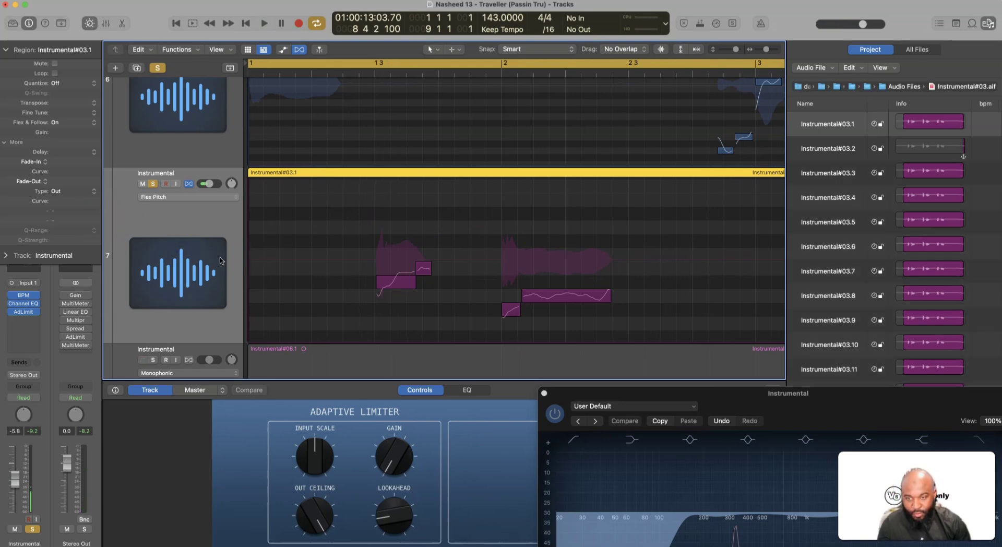
key("super+f")
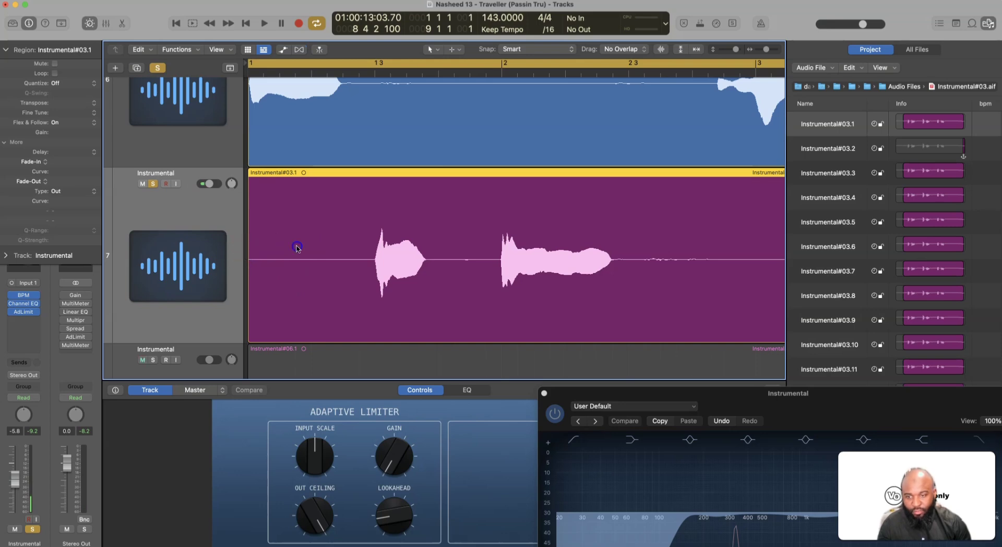
left_click_drag(296, 248, 438, 337)
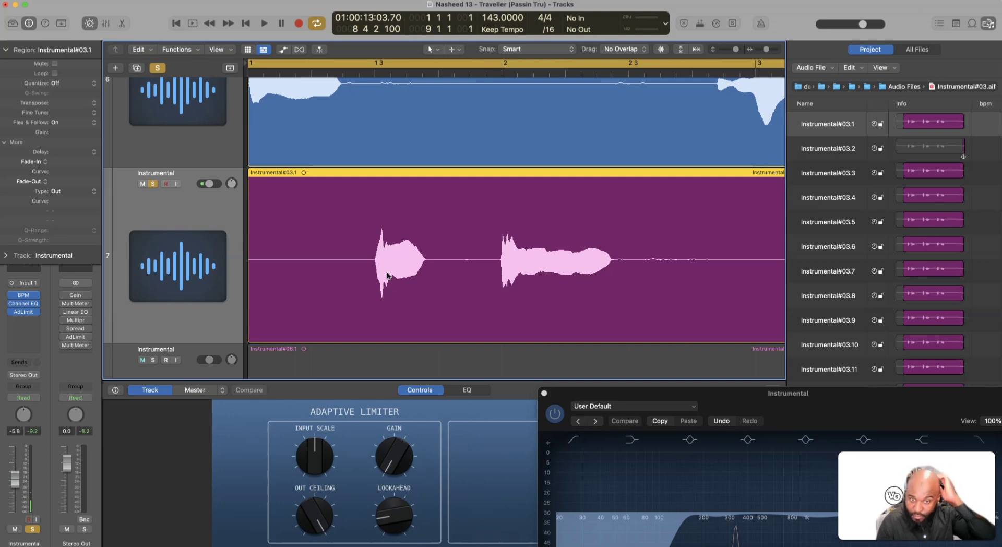
Remove silence from Instrumental#03.1 with a -28 dB threshold and a pre-attack time of 0.0140 seconds.
key("ctrl+x")
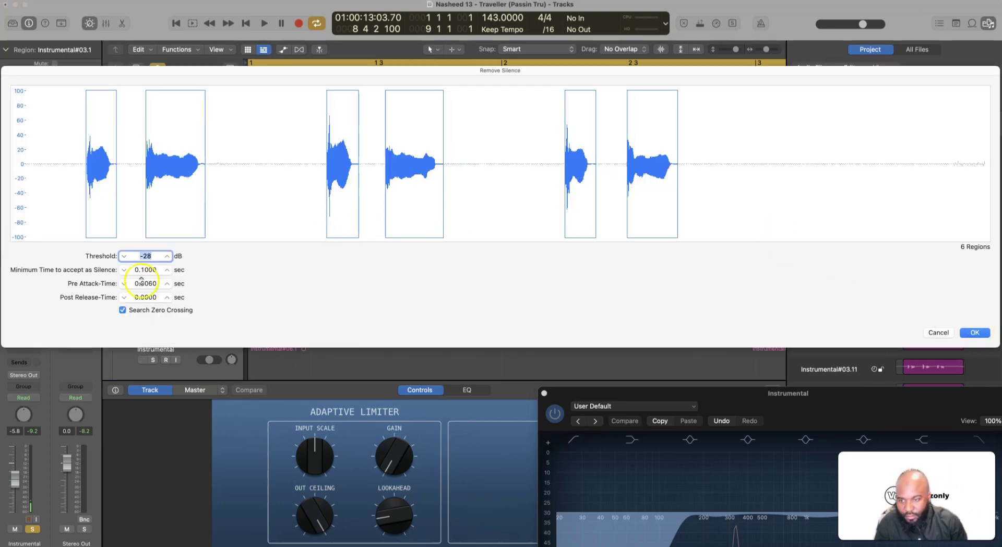
left_click_drag(151, 283, 154, 272)
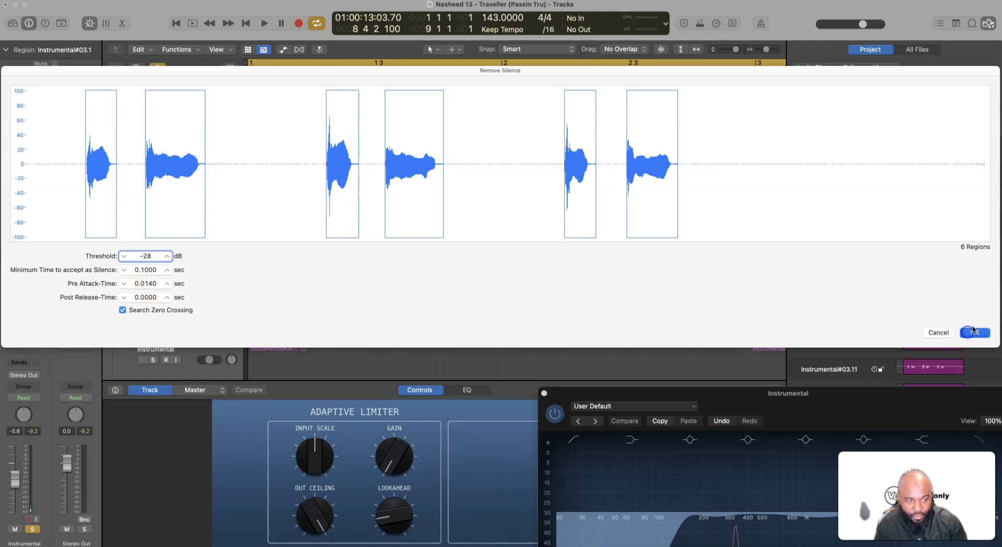
left_click(973, 332)
During playback, enable the low cut in the Instrumental track's Channel EQ and set it to 127 Hz.
key("space")
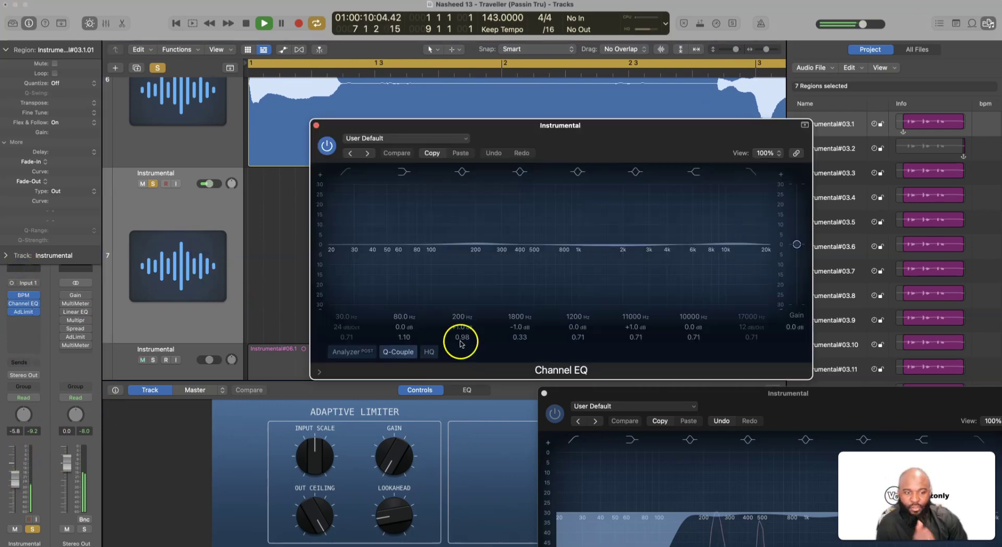
left_click(345, 352)
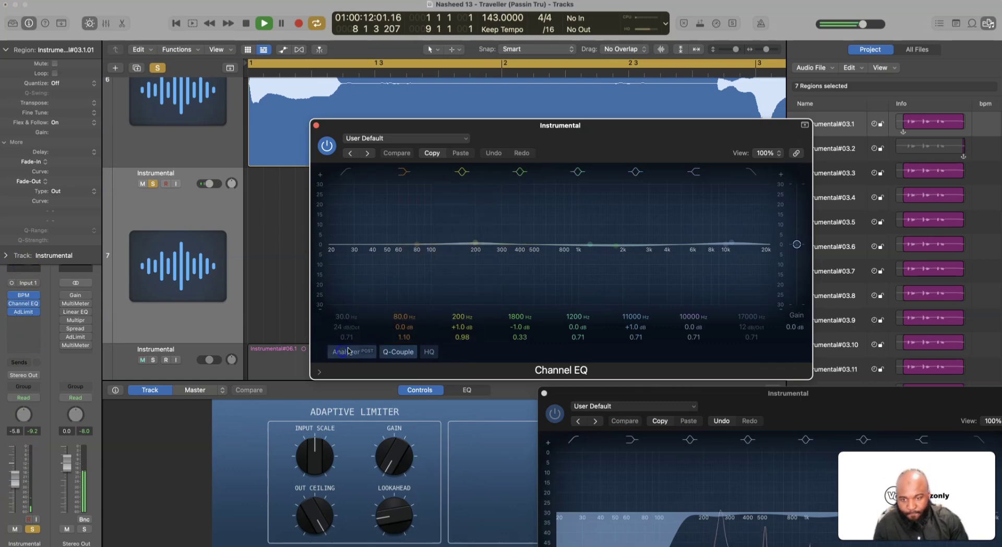
left_click(339, 174)
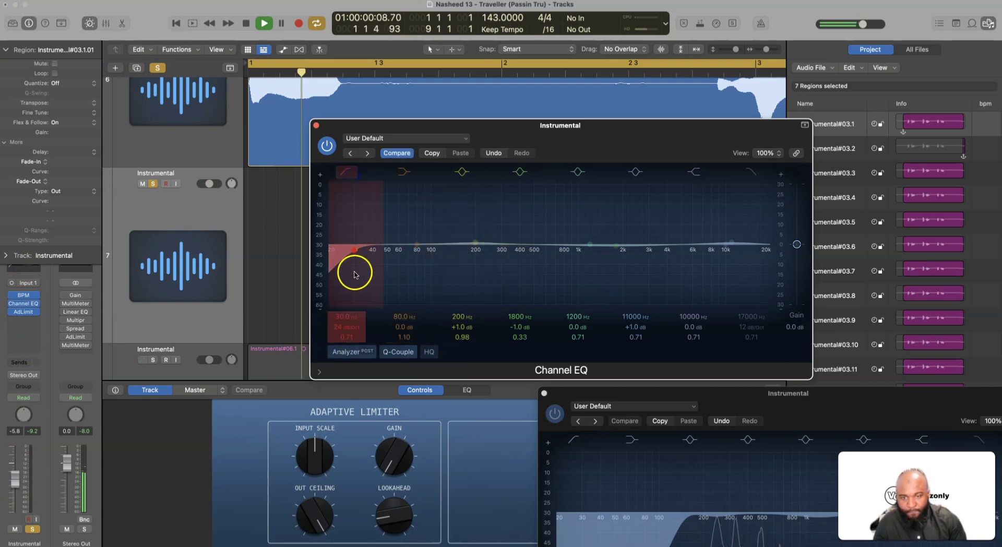
left_click_drag(355, 273, 446, 284)
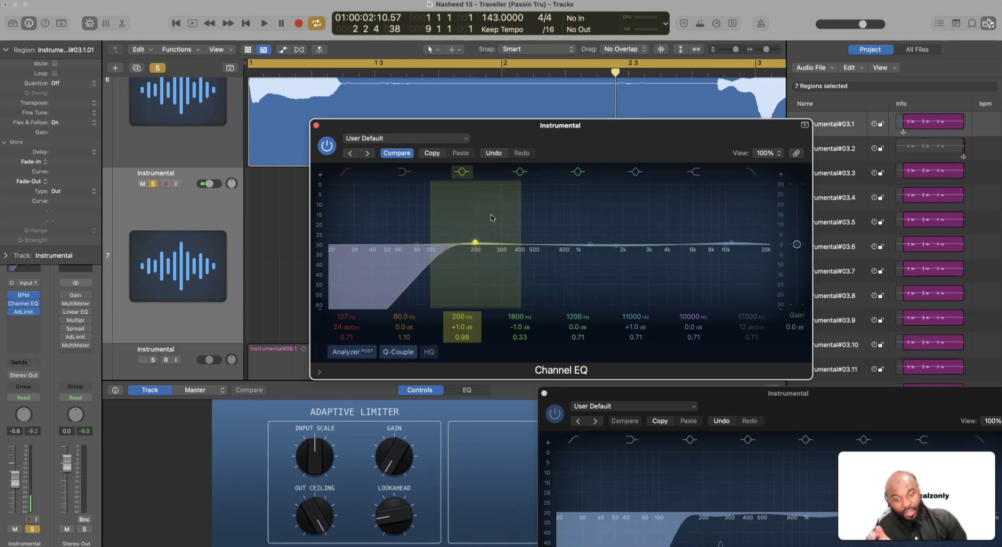
Move the Channel EQ window clear of the tracks and inspect the split Instrumental regions up to bar 9.
left_click(490, 146)
left_click_drag(484, 129, 510, 346)
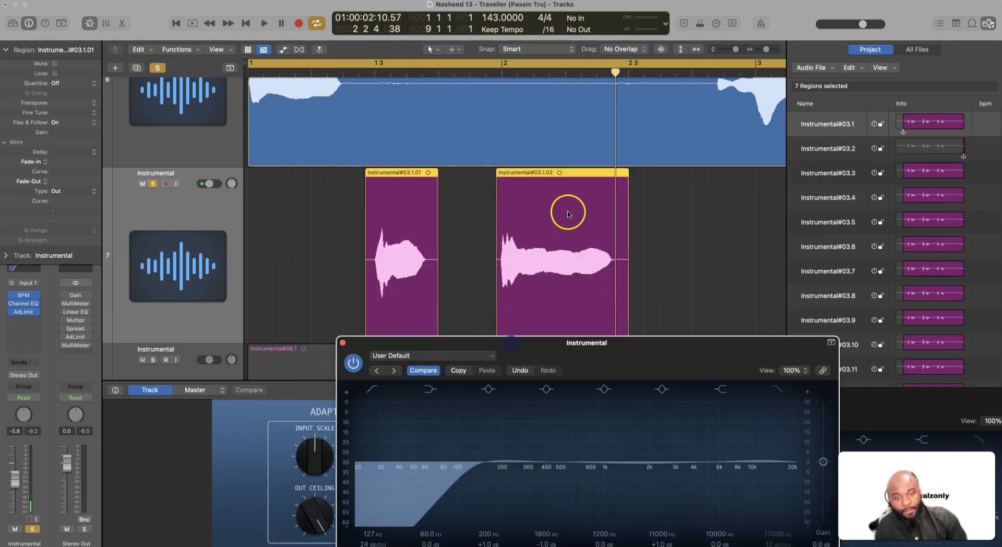
scroll(566, 212, "right", 10)
scroll(567, 214, "right", 5)
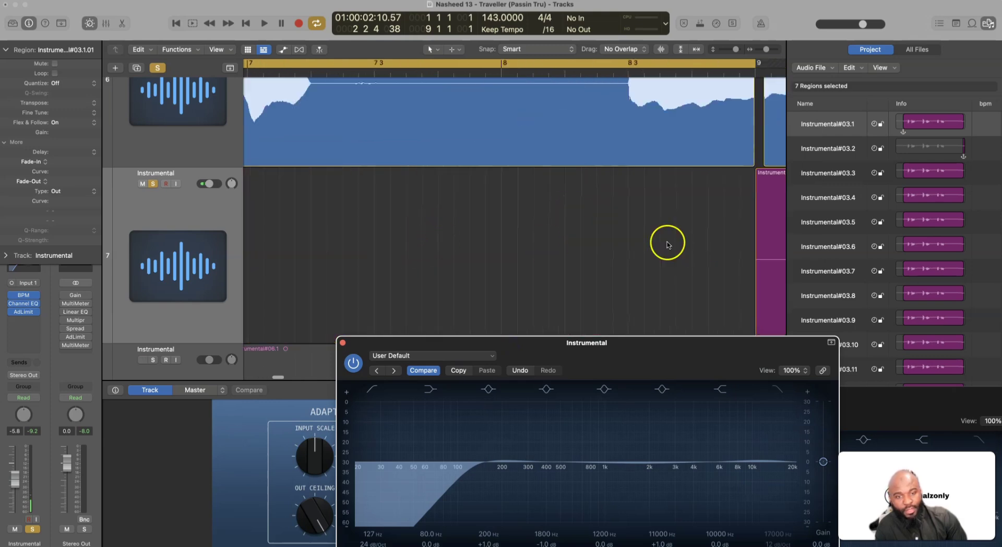
scroll(464, 231, "left", 15)
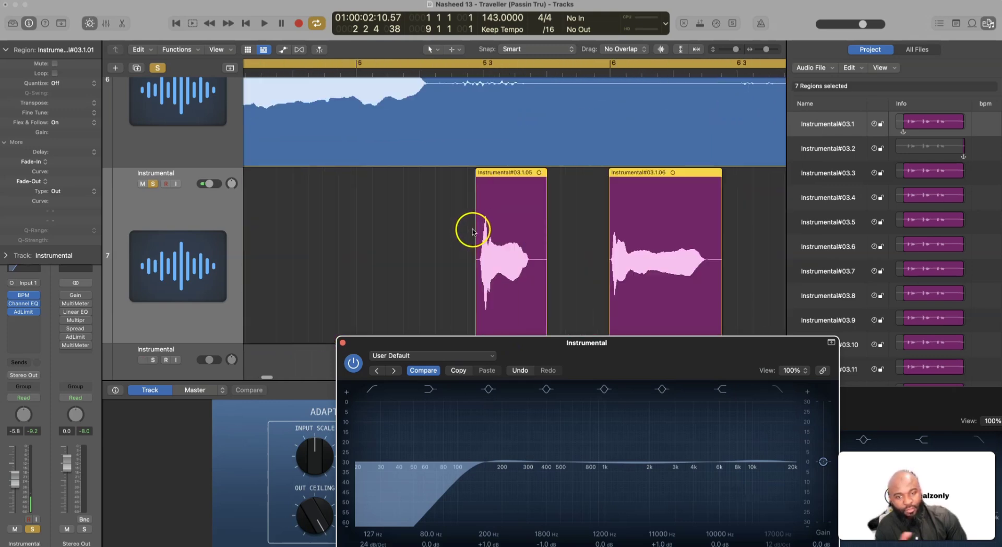
scroll(440, 218, "up", 2)
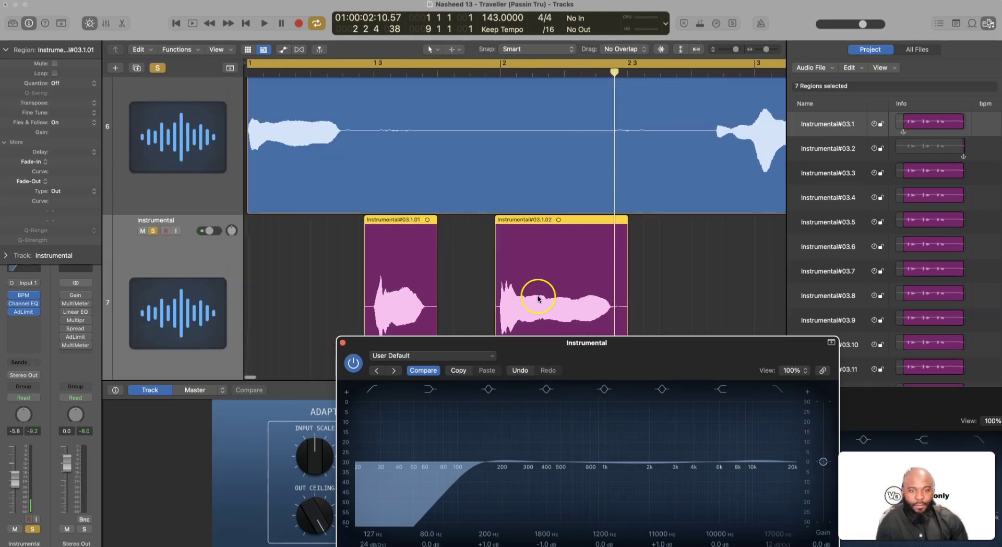
scroll(385, 138, "up", 2)
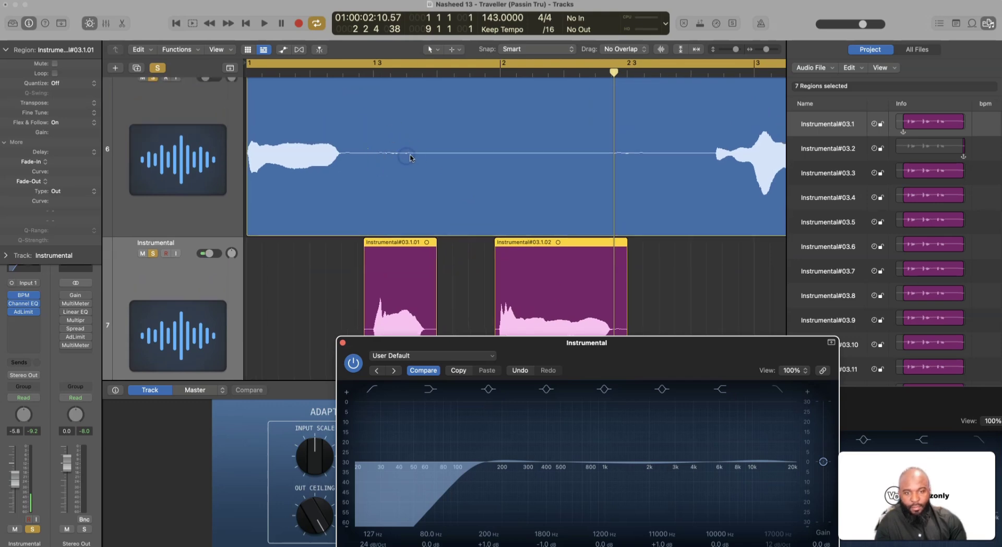
Remove silence from the Untitled 1_32#01.1 region on the Audio 32 track with a -28 dB threshold and 0.0140-second pre-attack time.
left_click(619, 152)
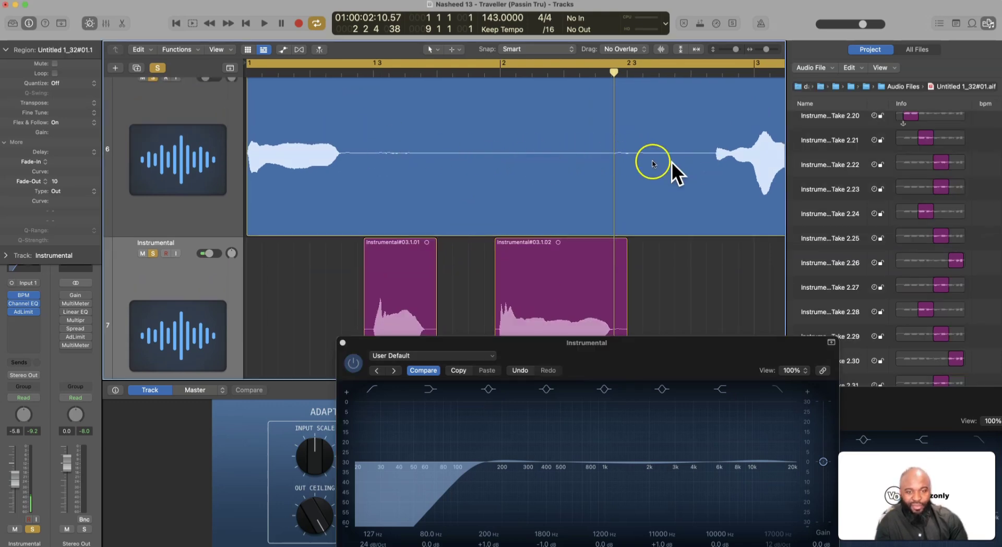
scroll(375, 188, "down", 2)
scroll(443, 183, "up", 4)
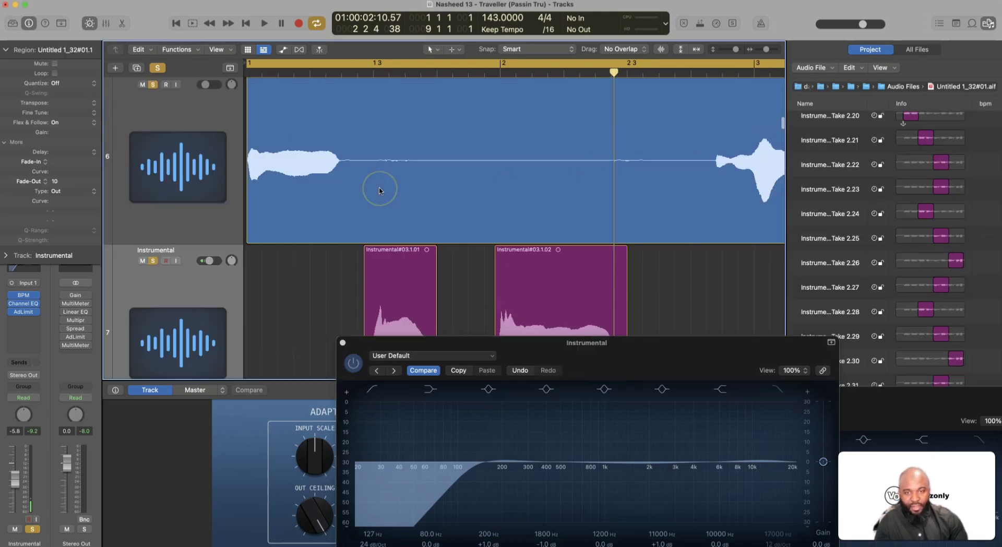
scroll(510, 179, "left", 1)
left_click(498, 178)
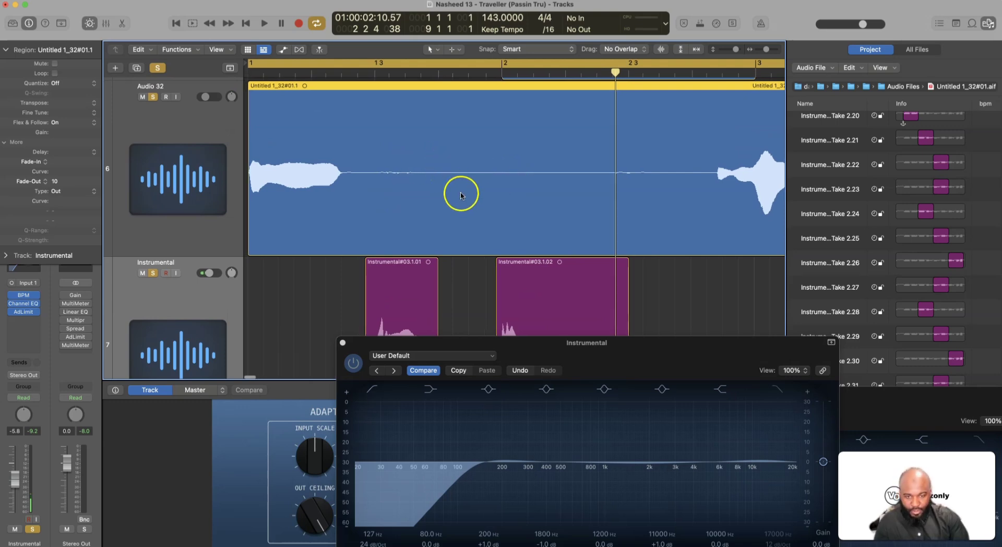
scroll(461, 196, "down", 5)
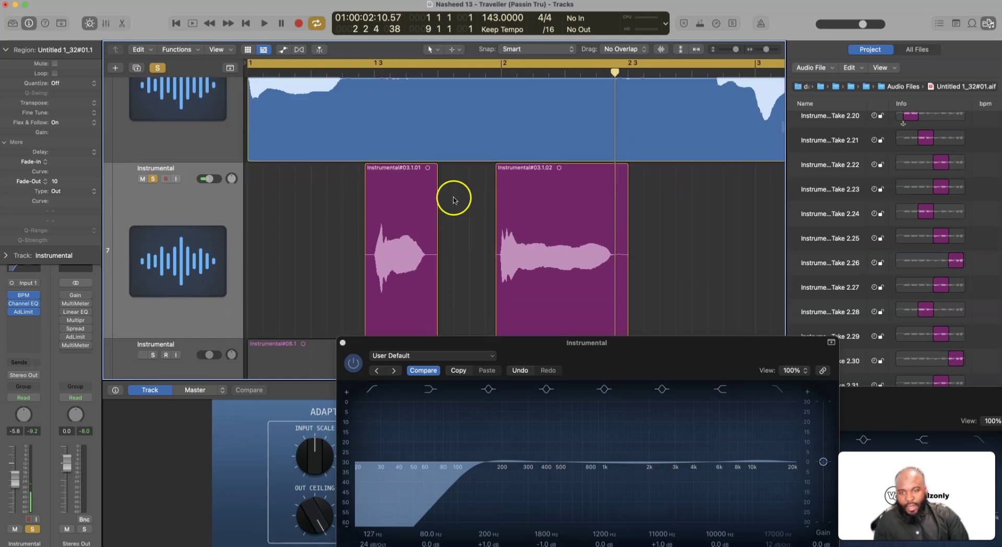
scroll(384, 205, "up", 2)
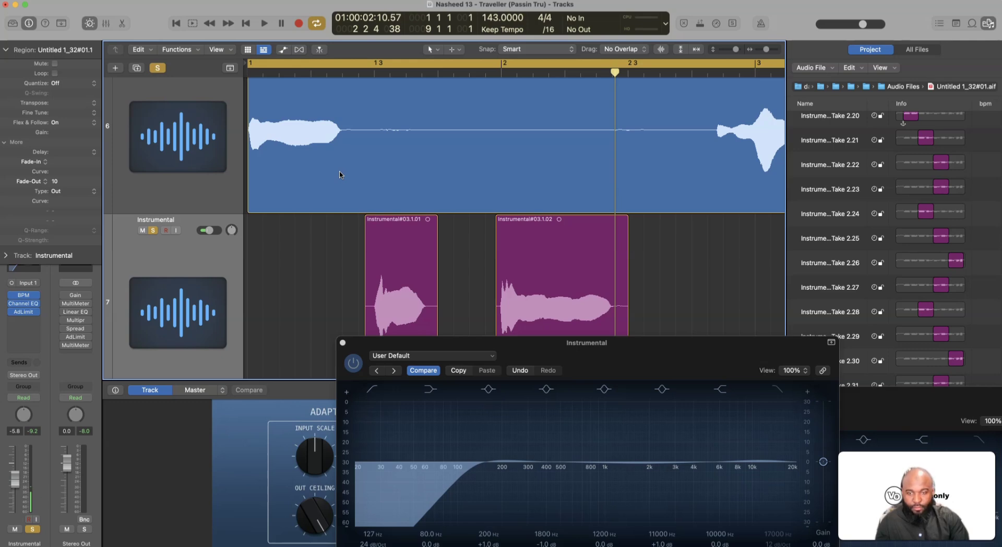
double_click(350, 187)
key("ctrl+x")
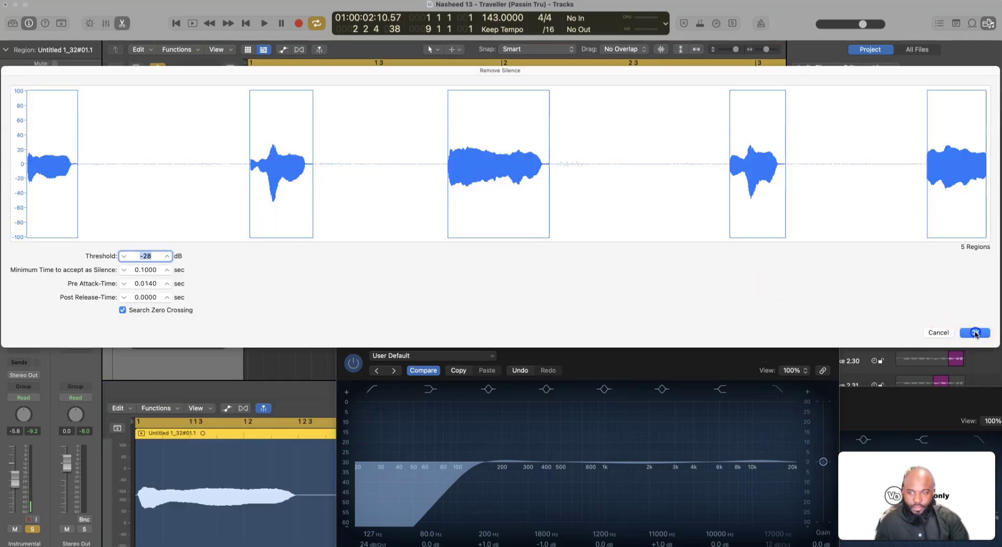
left_click(975, 332)
During playback, cut the Instrumental track's Channel EQ by 2.2 dB at 386 Hz, 1.0 dB at 1800 Hz and 0.4 dB at 1190 Hz.
key("space")
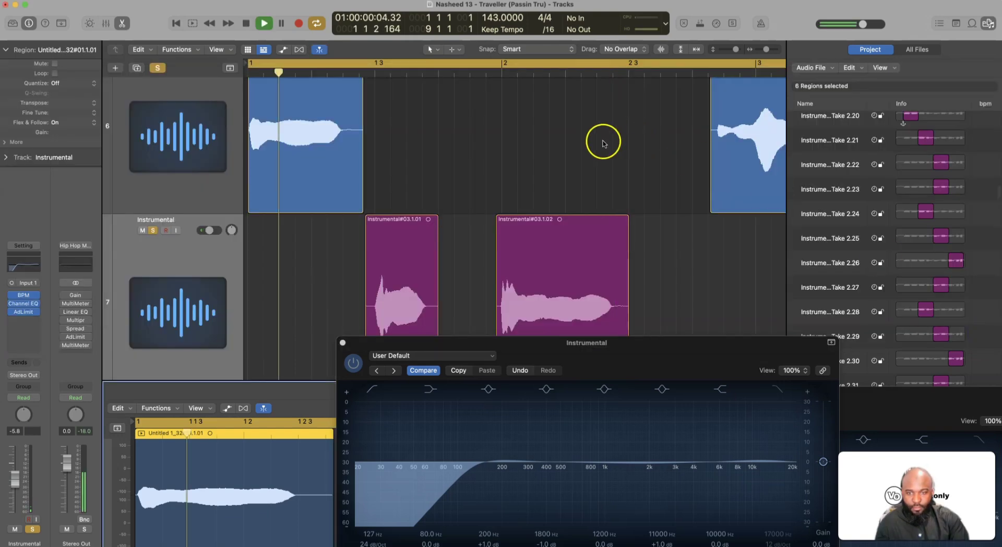
scroll(486, 186, "down", 3)
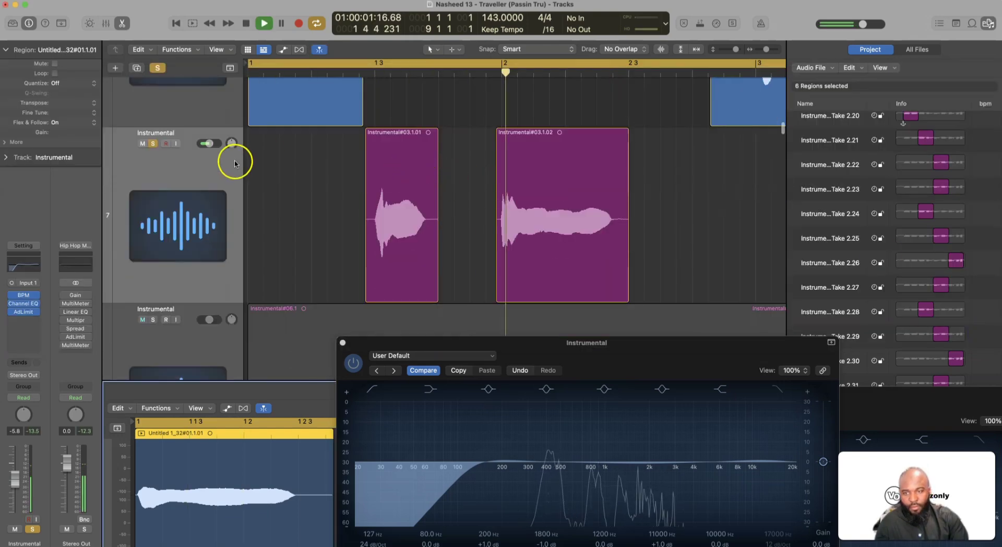
scroll(339, 178, "up", 3)
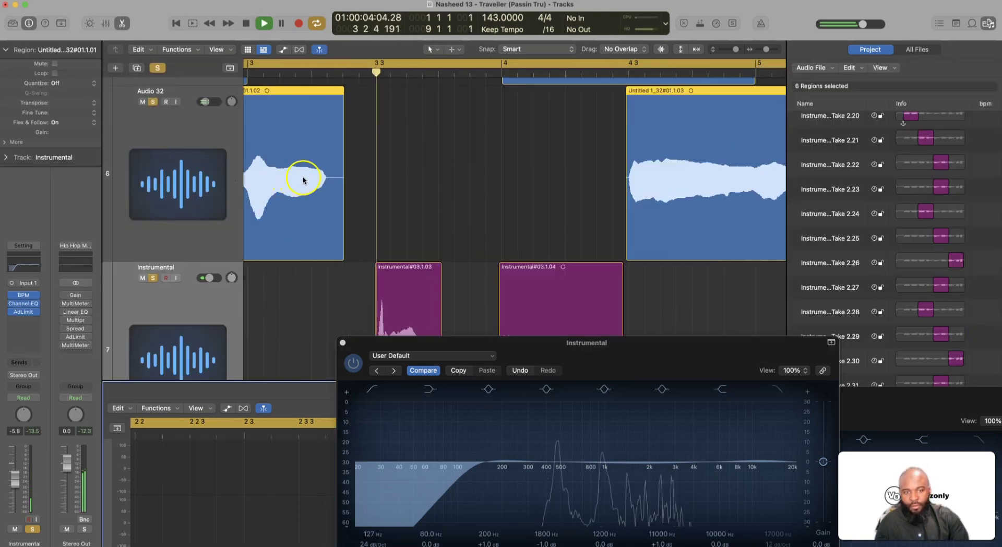
scroll(302, 180, "down", 3)
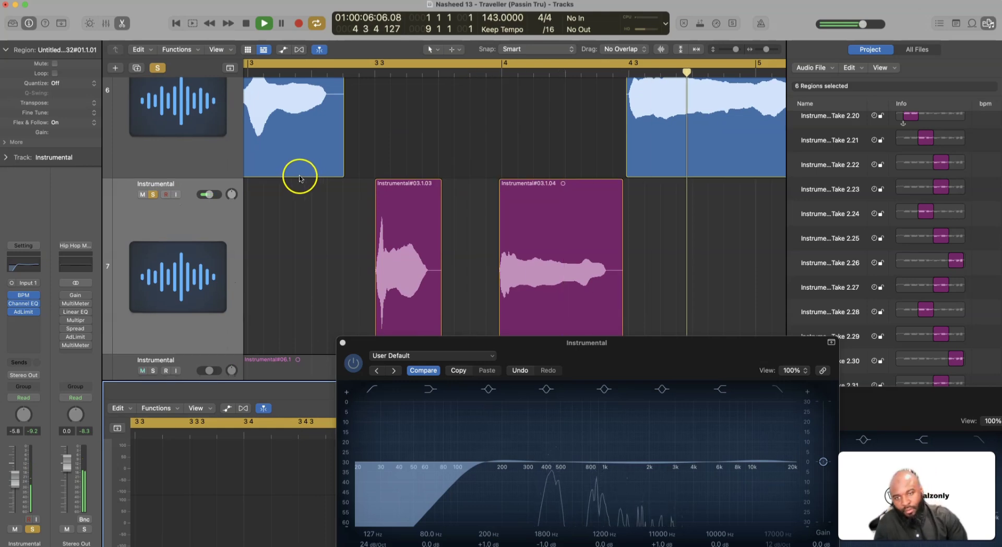
scroll(302, 198, "down", 3)
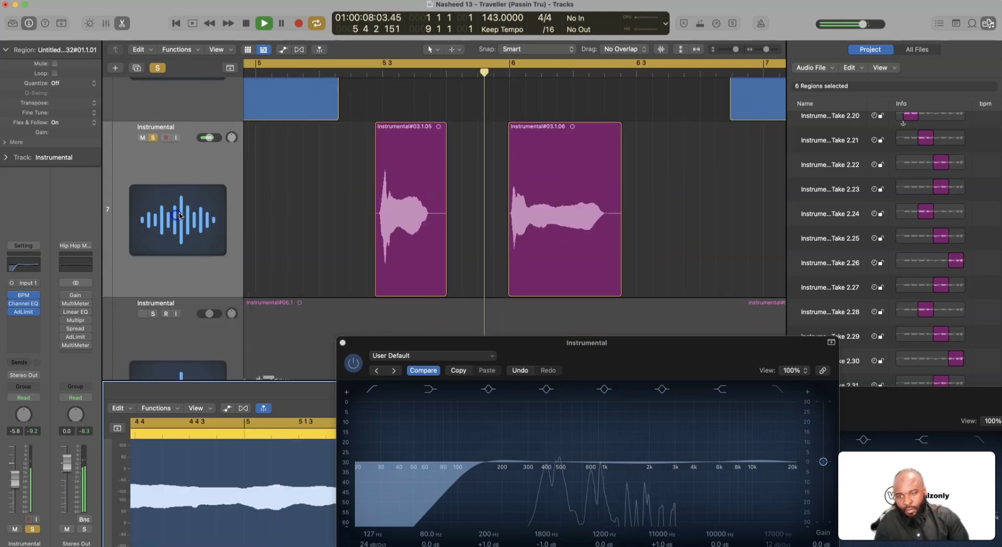
left_click(119, 368)
left_click_drag(494, 429, 554, 446)
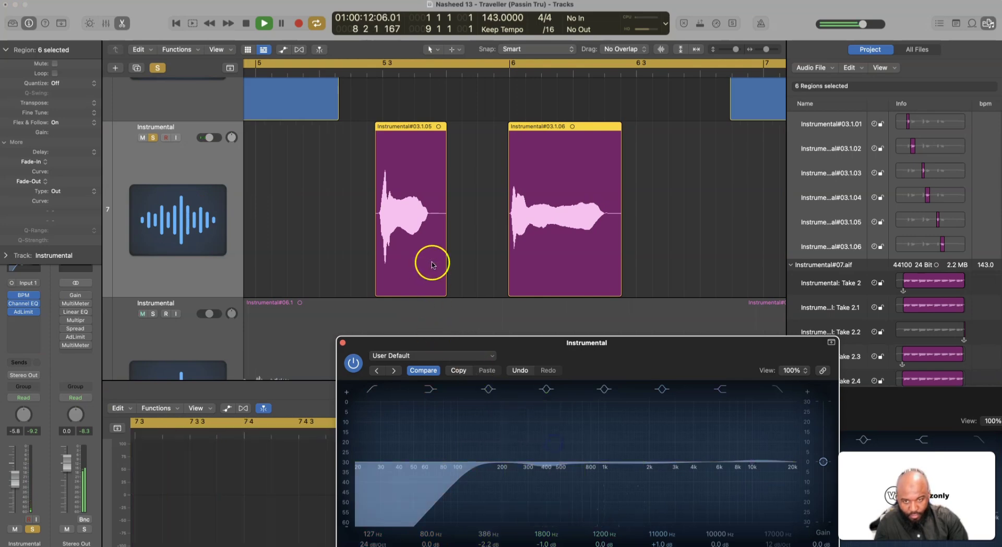
scroll(431, 263, "left", 2)
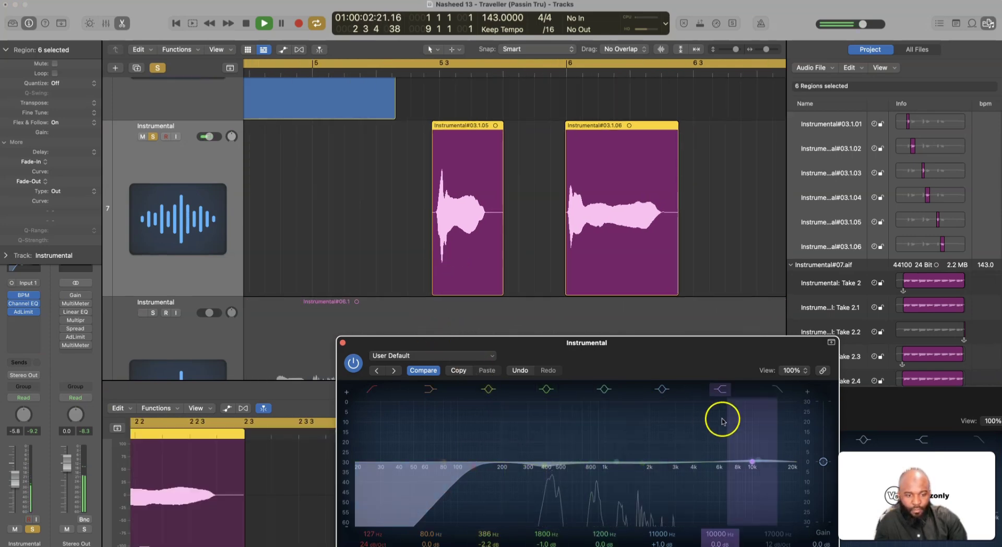
left_click_drag(748, 419, 748, 426)
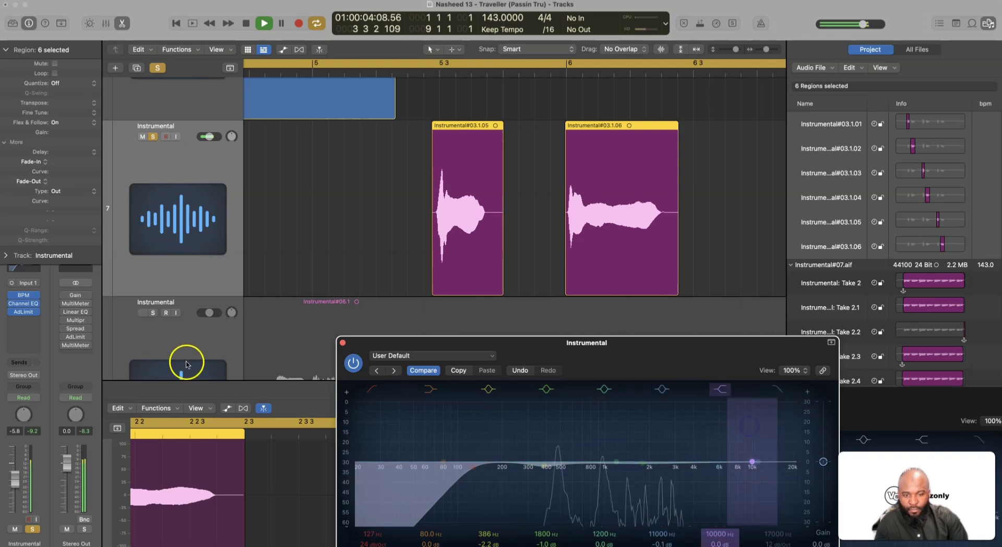
left_click_drag(620, 447, 619, 449)
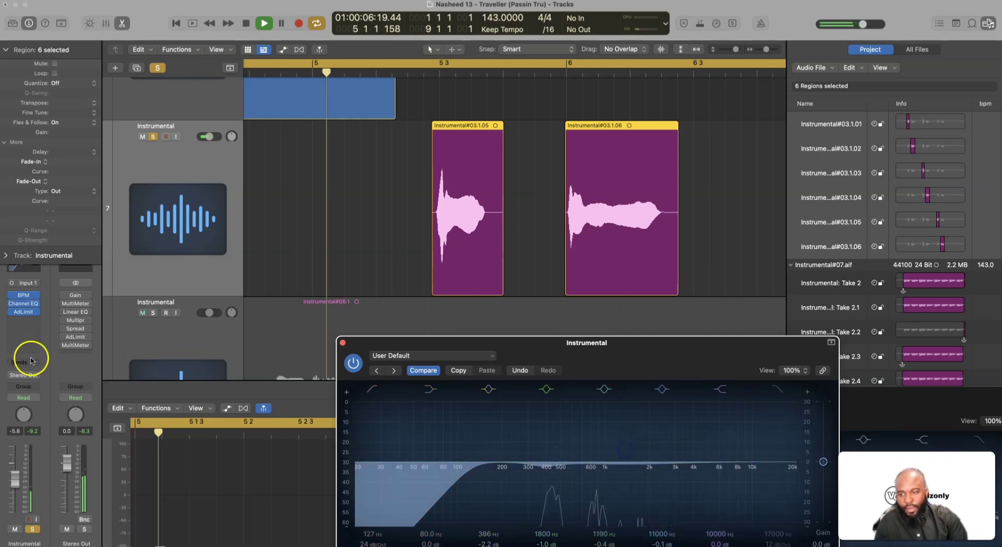
Stop playback, bypass the Instrumental track's Adaptive Limiter and add a send to Bus 1 (Echo).
key("space")
left_click(13, 314)
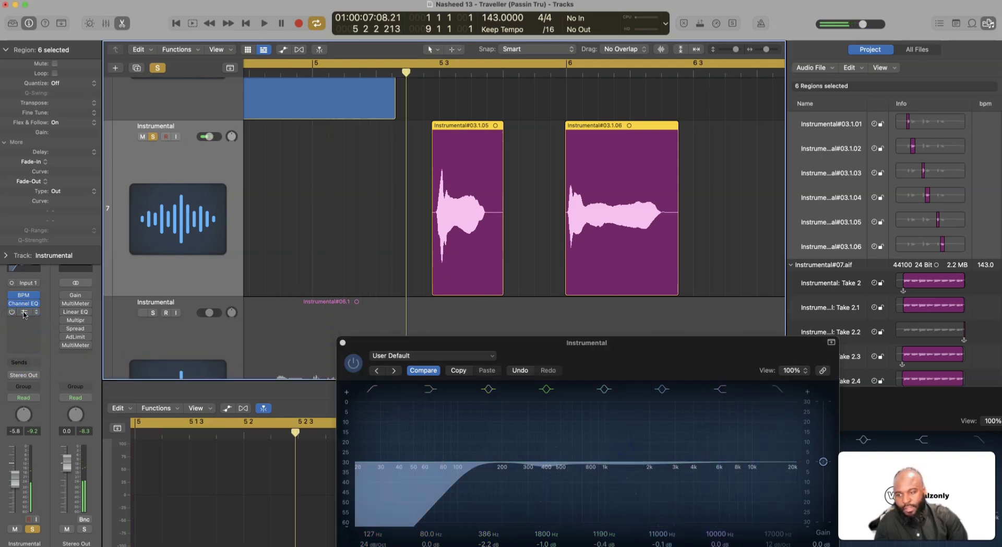
left_click(21, 364)
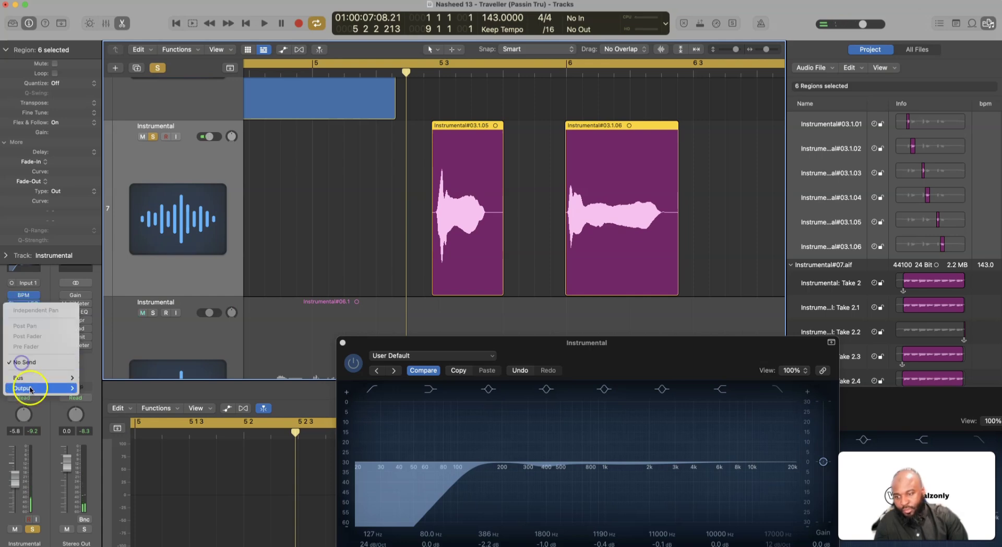
mouse_move(58, 377)
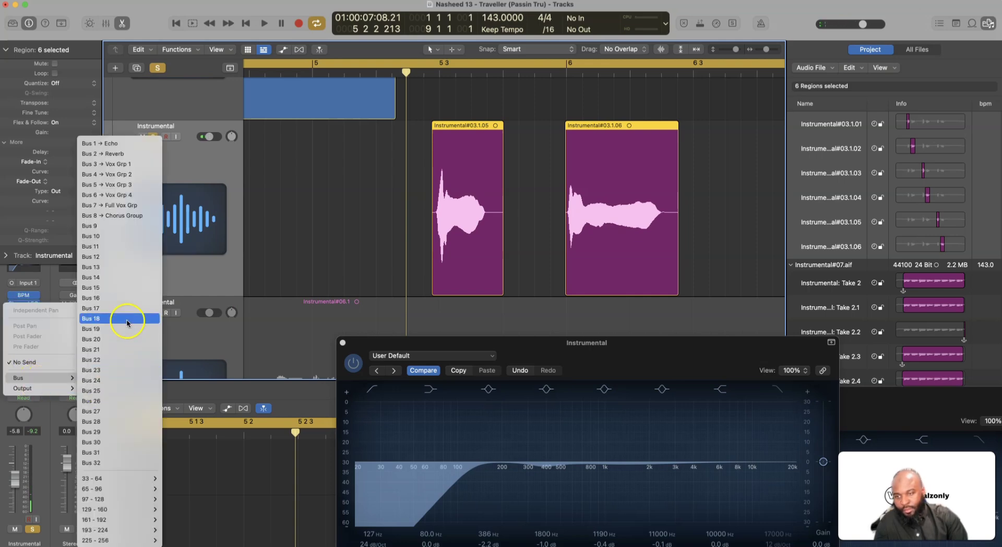
left_click(123, 143)
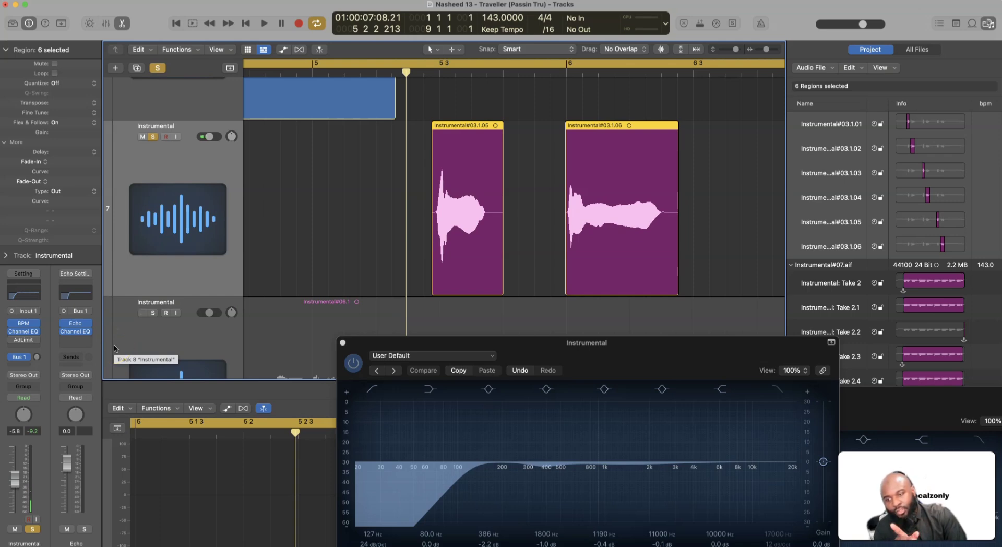
Play from the start and raise the Instrumental track's Bus 1 echo send to about -21.4 dB.
left_click(308, 221)
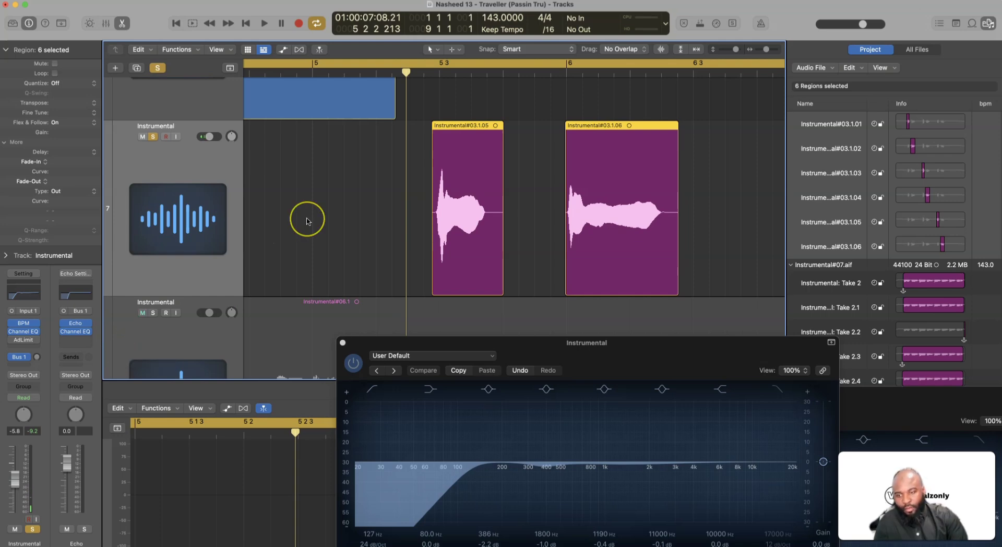
key("Return")
key("space")
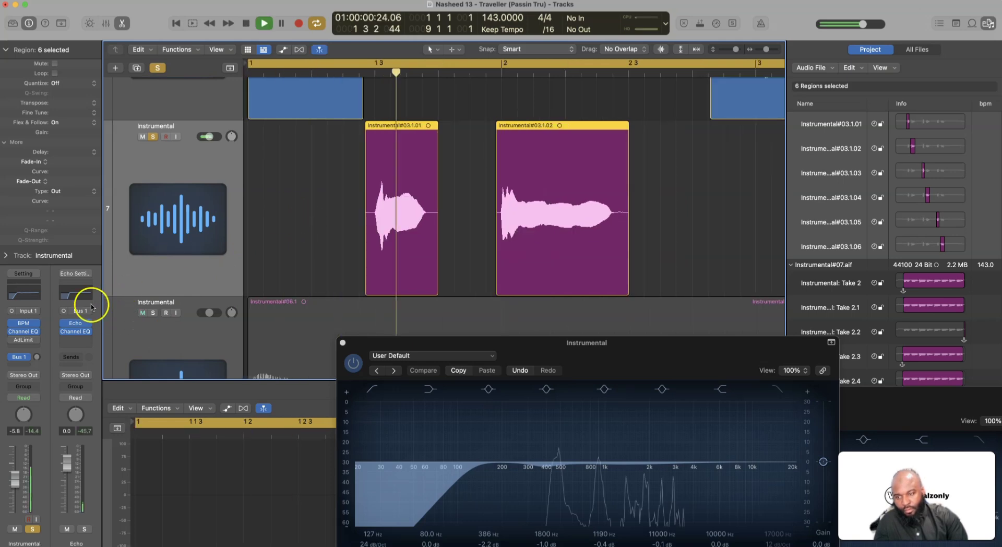
left_click(38, 358)
left_click_drag(38, 358, 44, 332)
left_click(82, 310)
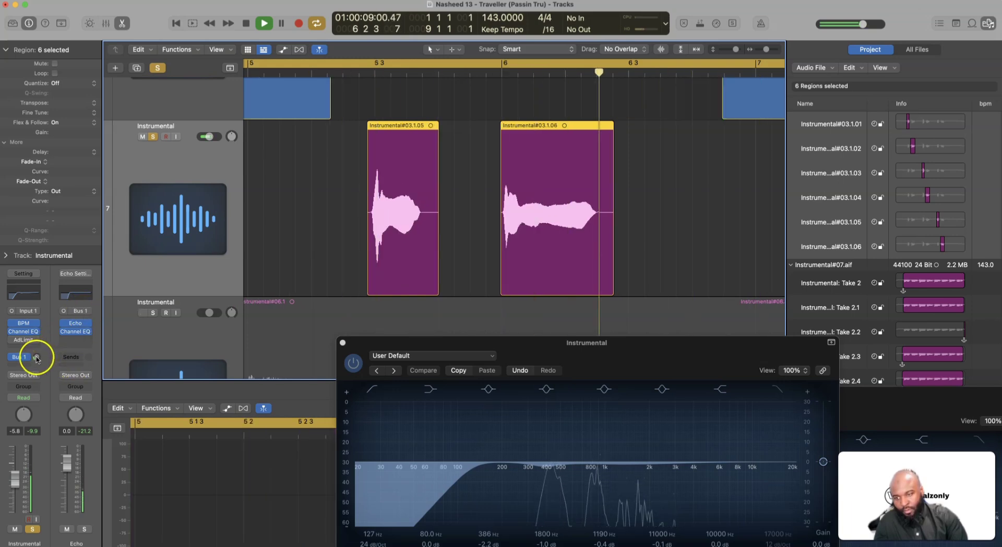
left_click_drag(36, 359, 45, 333)
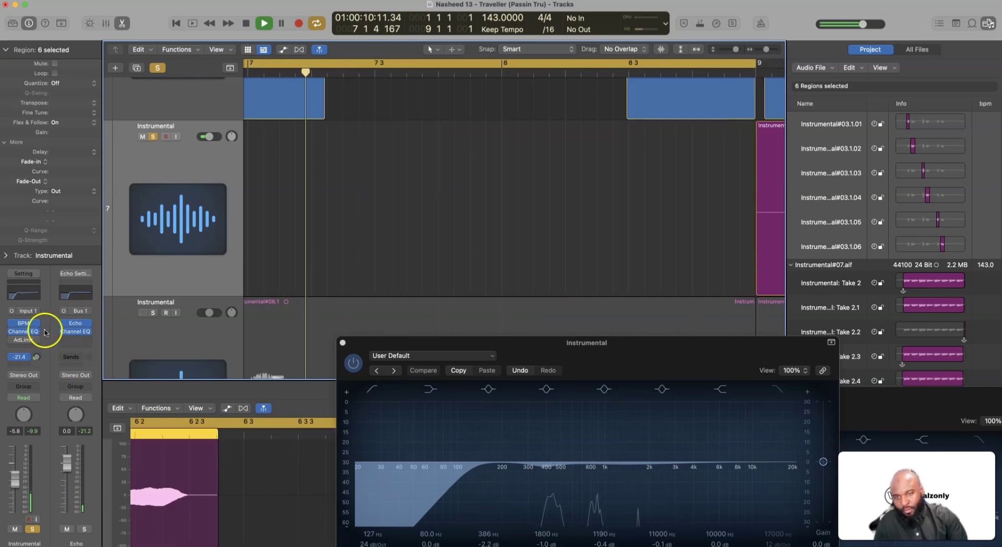
Switch the Instrumental track's input format to stereo (In 1-2) and replace its Adaptive Limiter with Space Designer.
left_click(36, 340)
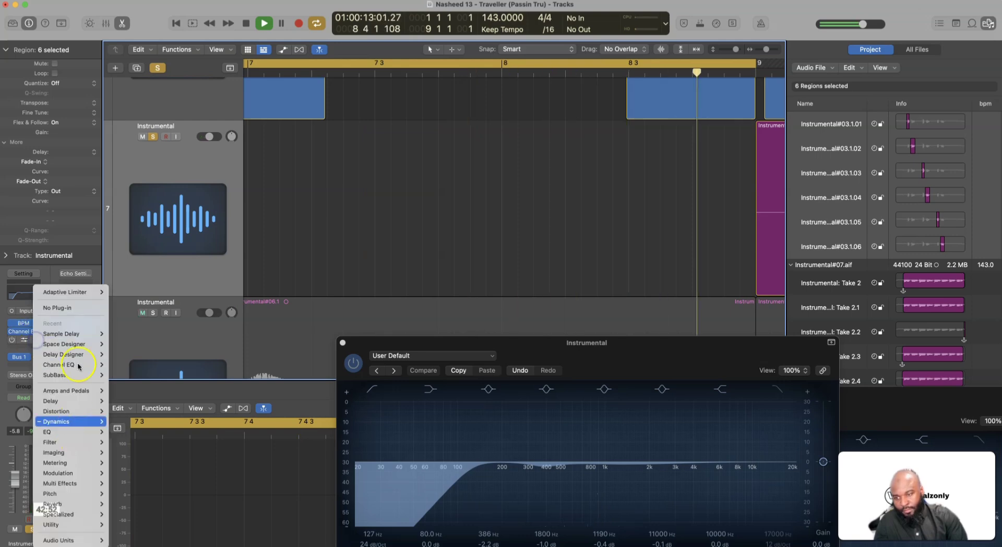
mouse_move(79, 344)
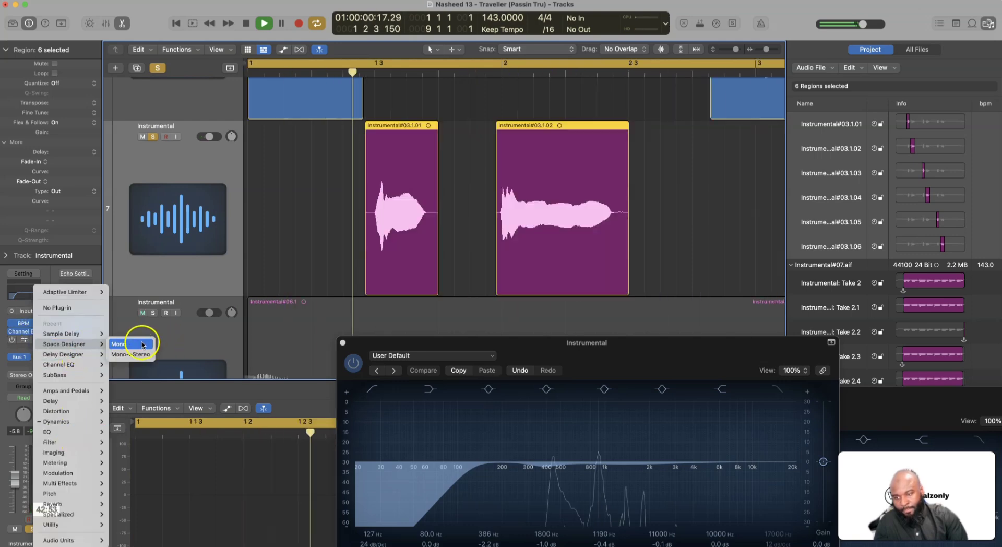
left_click(14, 313)
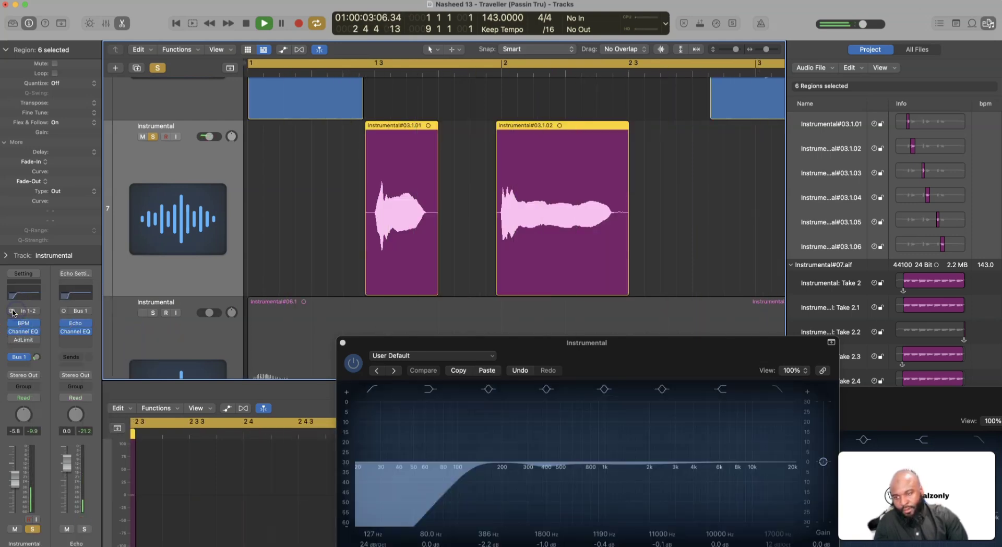
left_click(24, 338)
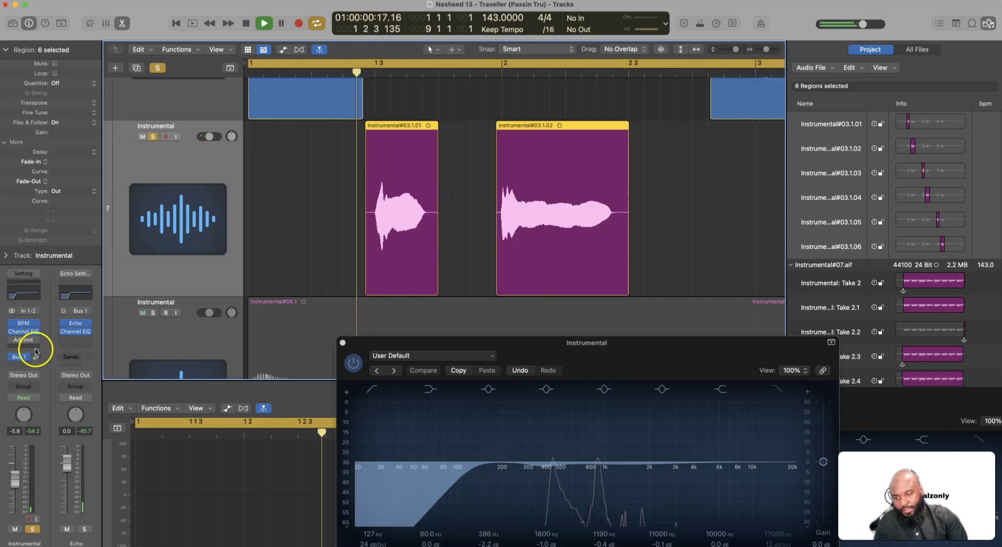
left_click(37, 341)
left_click(68, 345)
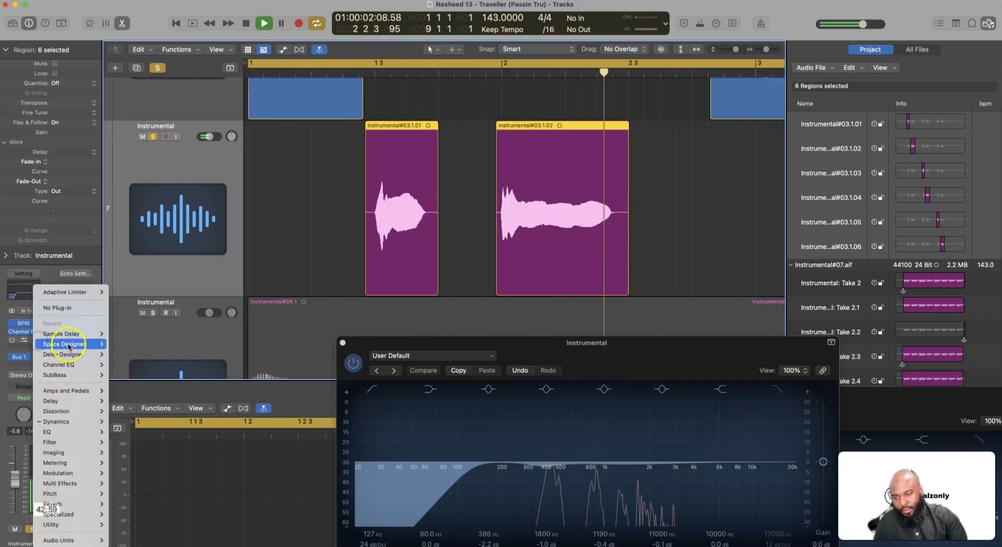
left_click(124, 347)
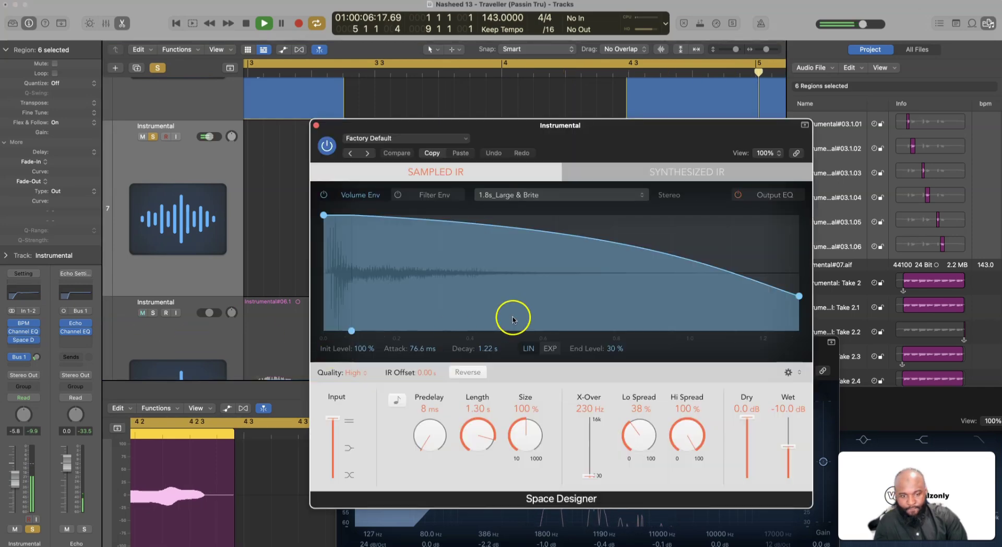
Load Space Designer's 01.4s Jazz Vocal Room preset with Dry at -6.4 dB, and lower the Instrumental track's fader to about -8.8 dB.
left_click(367, 153)
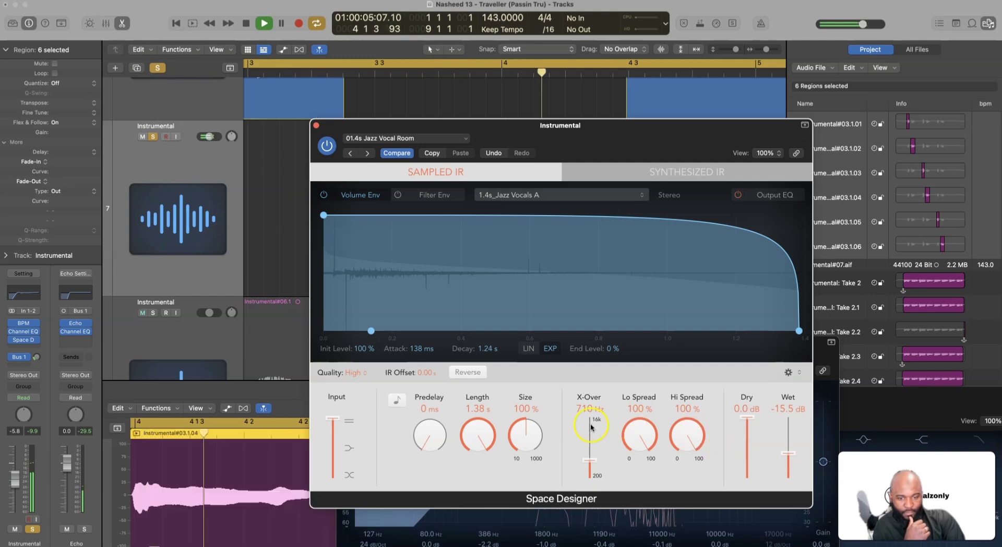
left_click_drag(748, 432, 748, 438)
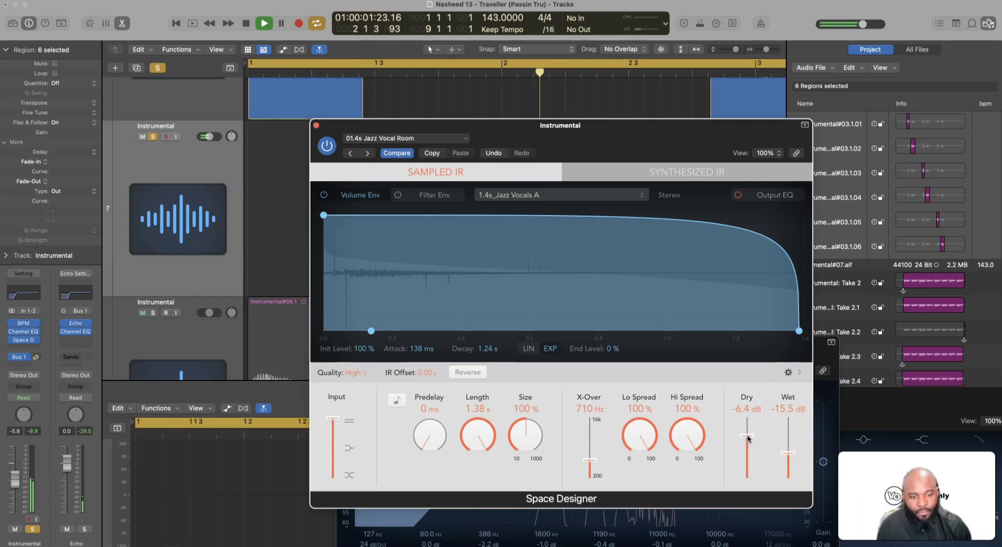
left_click(11, 492)
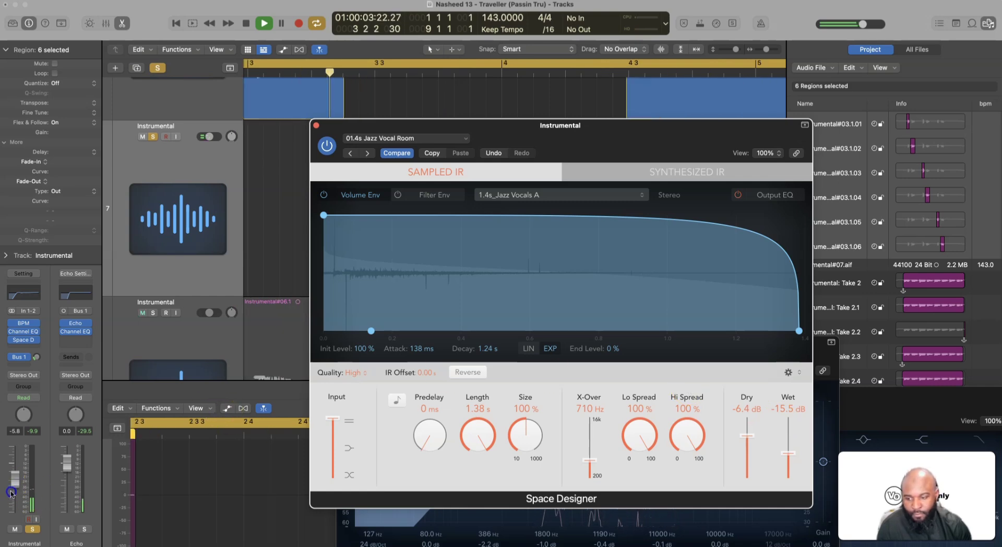
left_click_drag(14, 493, 15, 493)
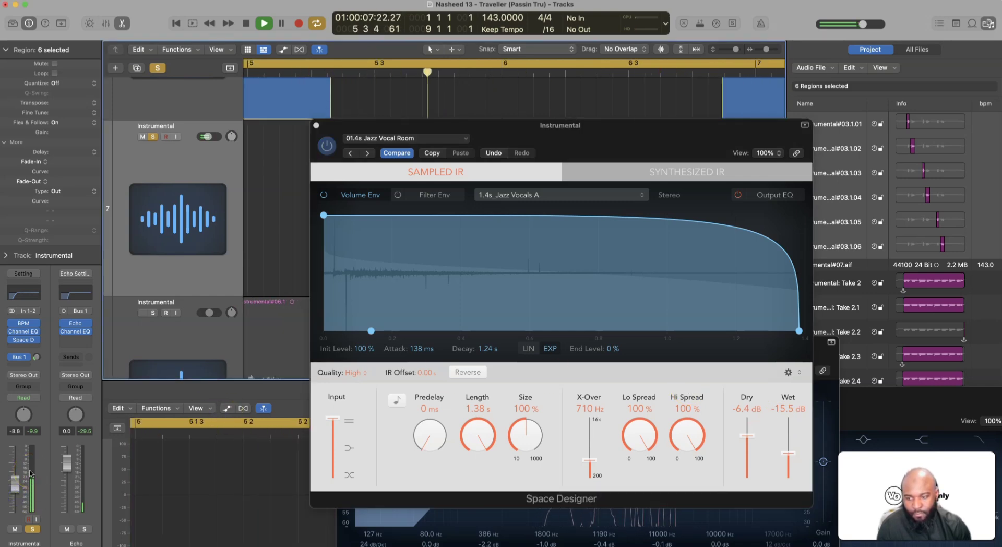
left_click(316, 126)
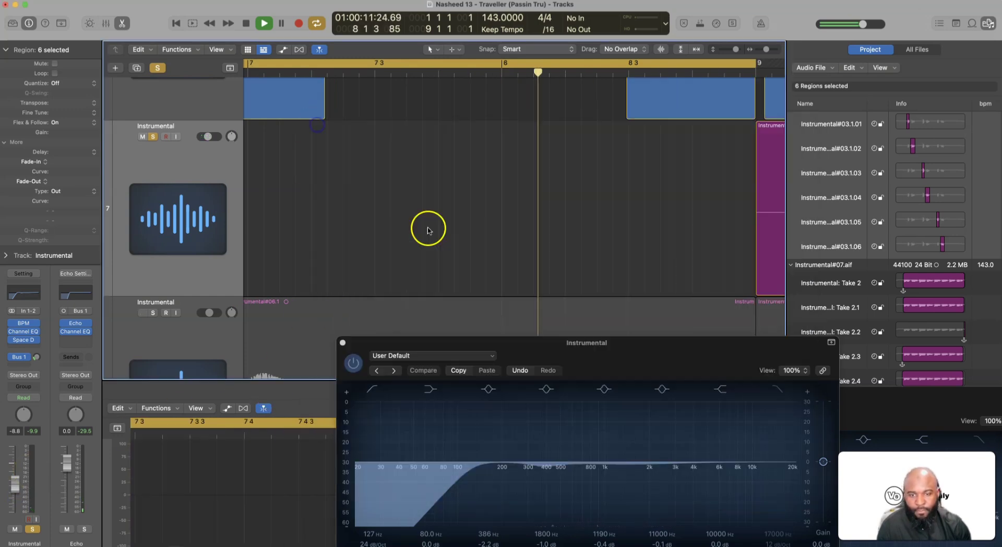
Select the second Instrumental track (track 8) with its region Instrumental#06.1 and solo it.
scroll(300, 211, "down", 5)
scroll(300, 211, "left", 10)
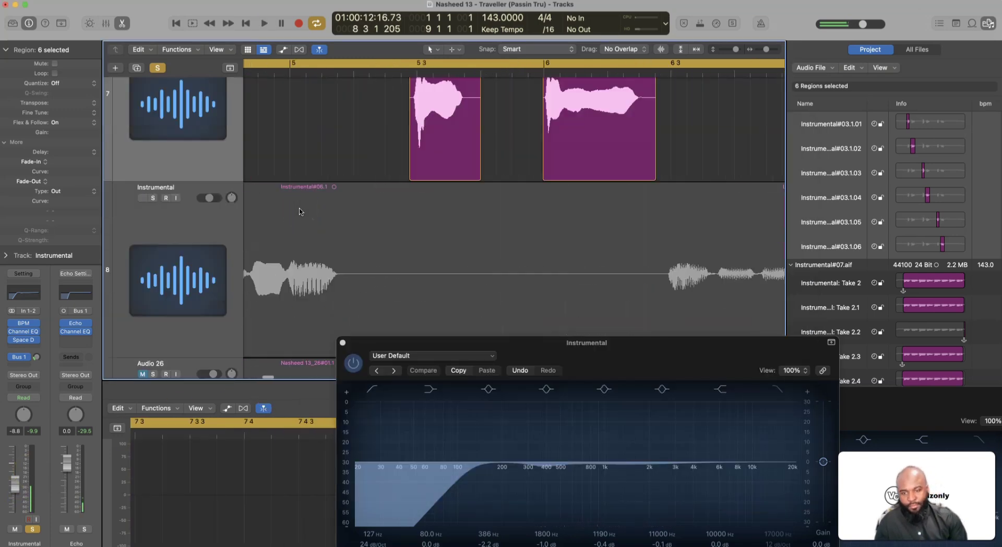
scroll(299, 211, "down", 4)
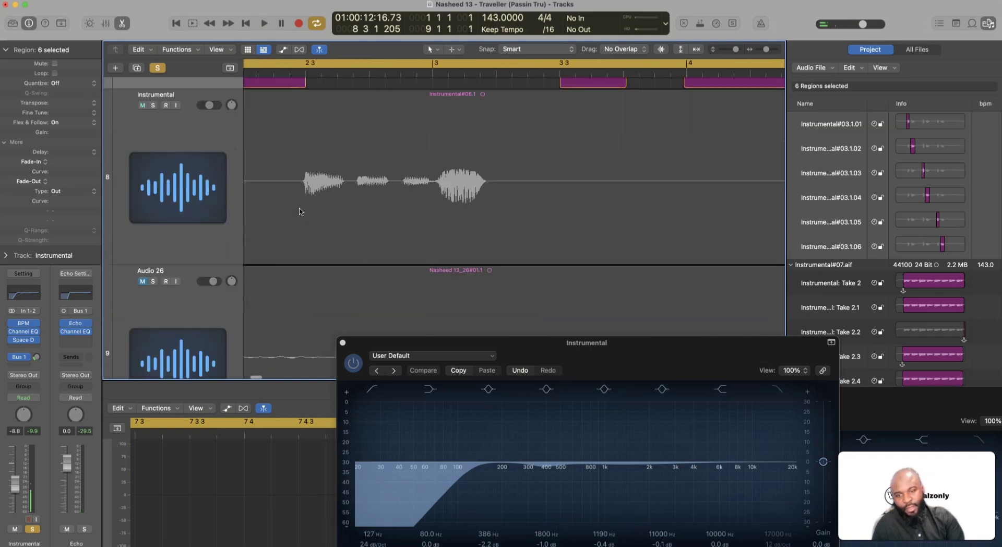
scroll(296, 203, "left", 6)
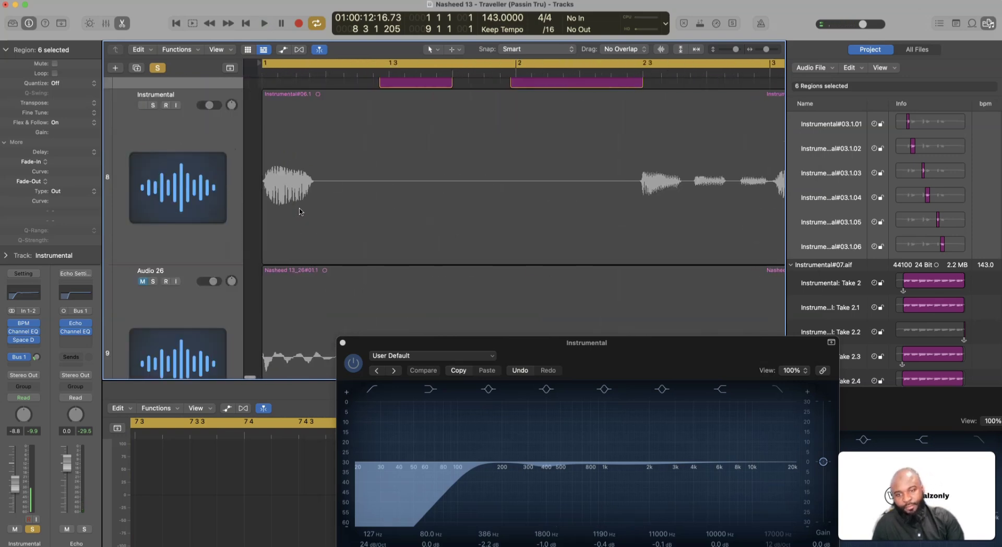
left_click(198, 158)
scroll(251, 211, "up", 3)
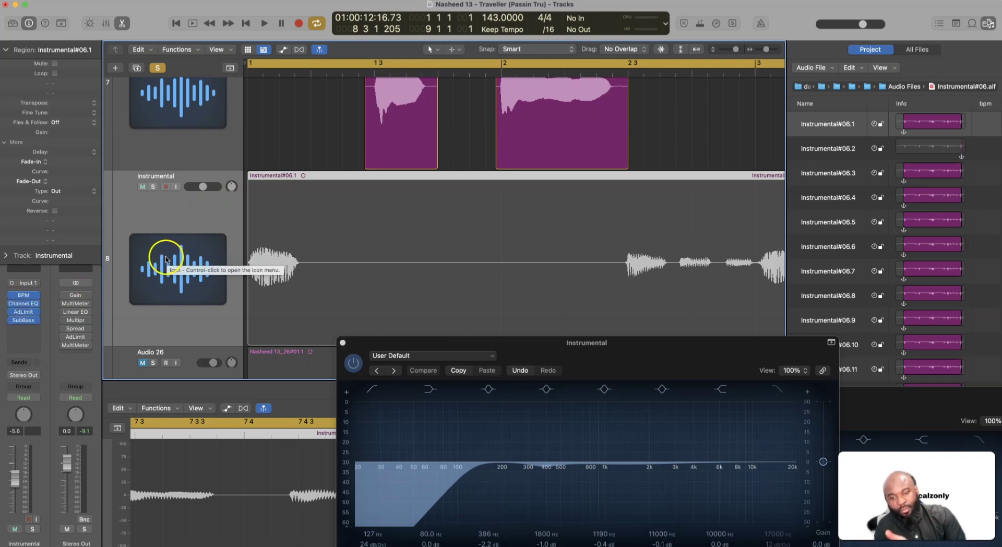
left_click(154, 187)
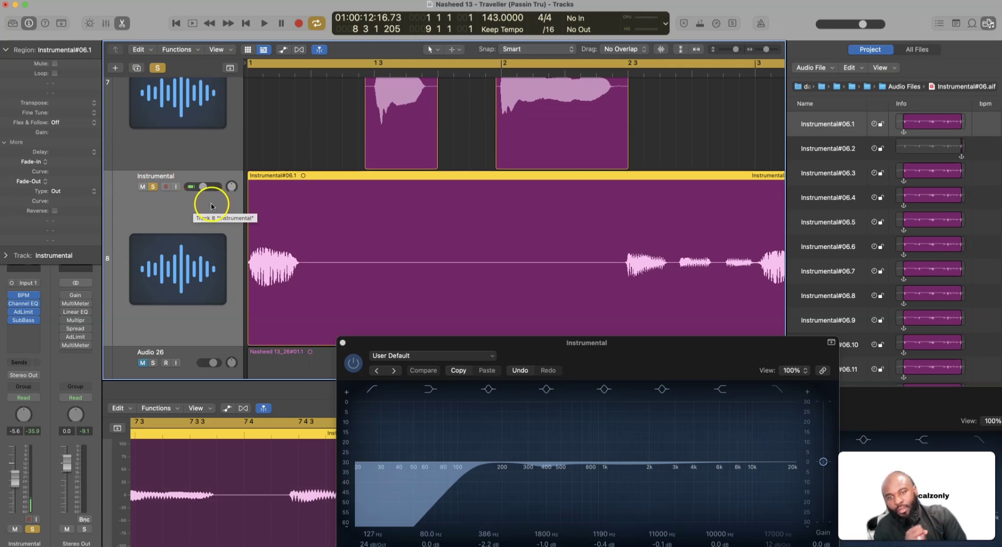
Play the Instrumental#06.1 region up to bar 5 to check its tuning, and stop playback.
key("space")
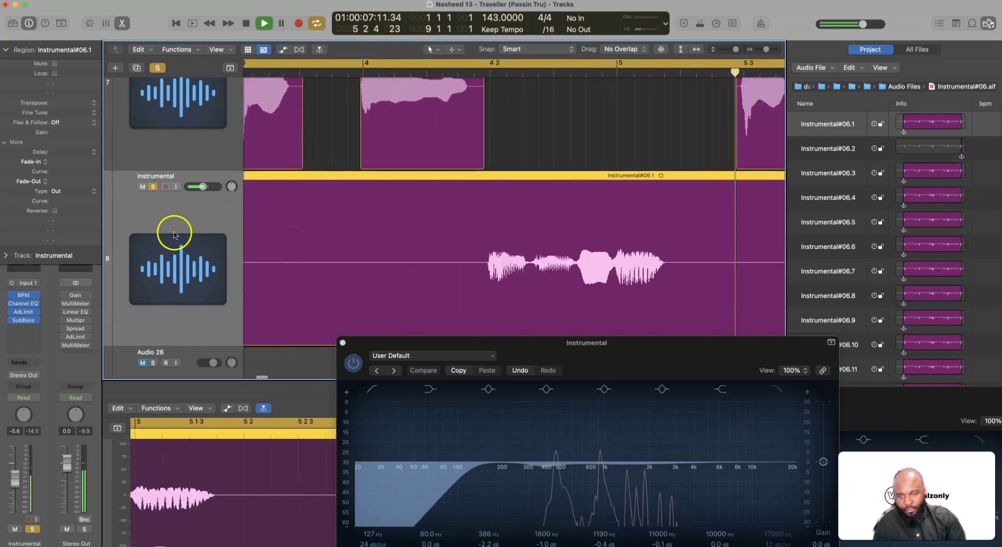
key("space")
scroll(291, 224, "left", 10)
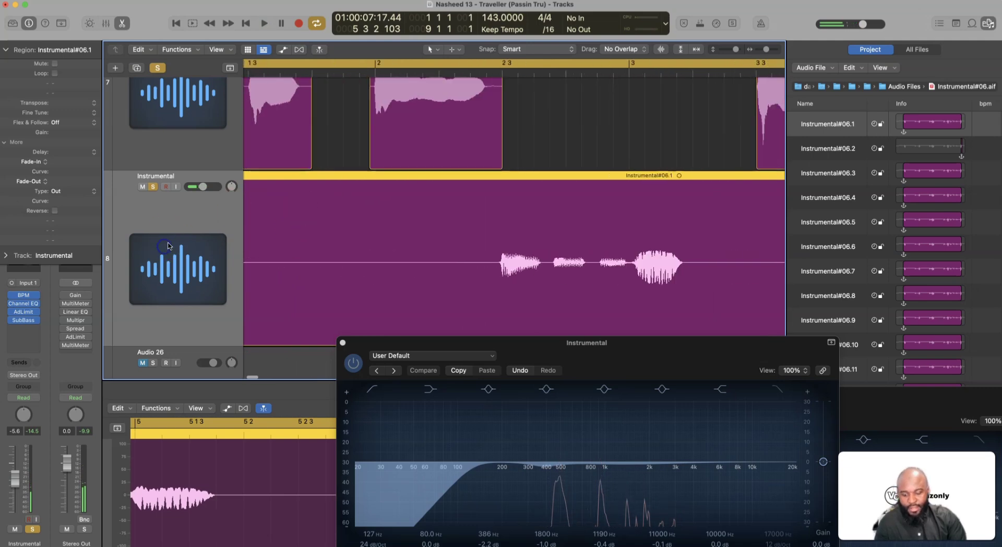
Turn on Flex editing and change track 8's flex mode from Monophonic to Flex Pitch.
key("super+f")
left_click(167, 200)
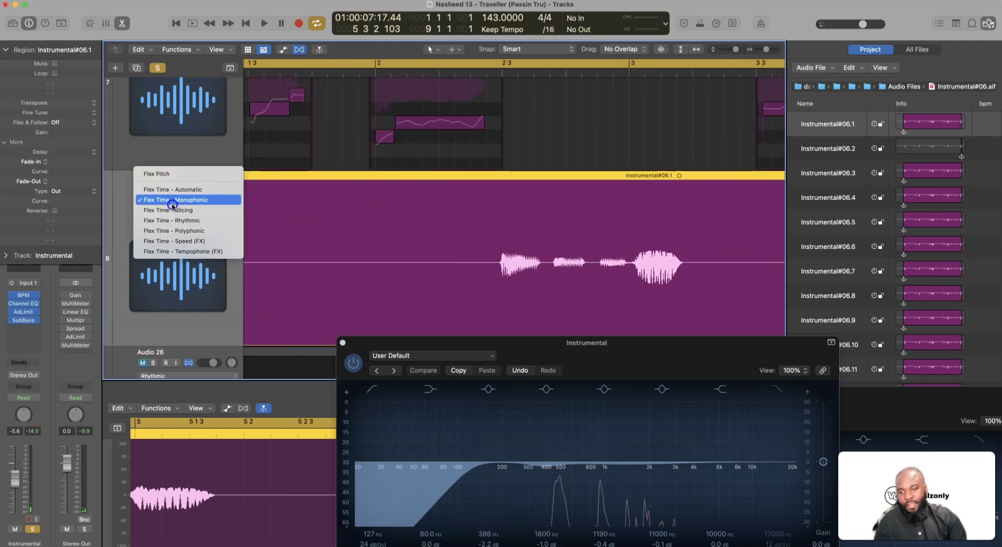
left_click(172, 172)
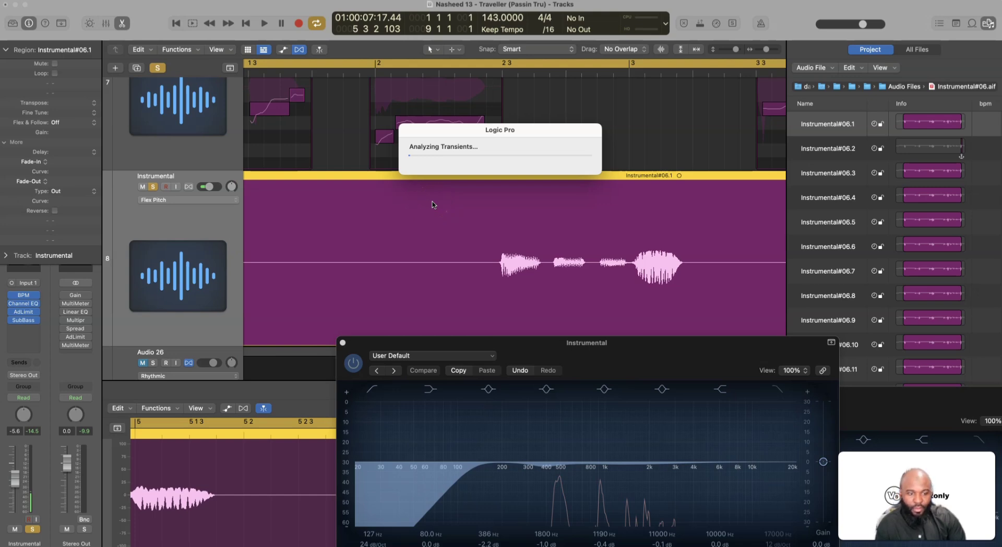
left_click(547, 176)
left_click(699, 50)
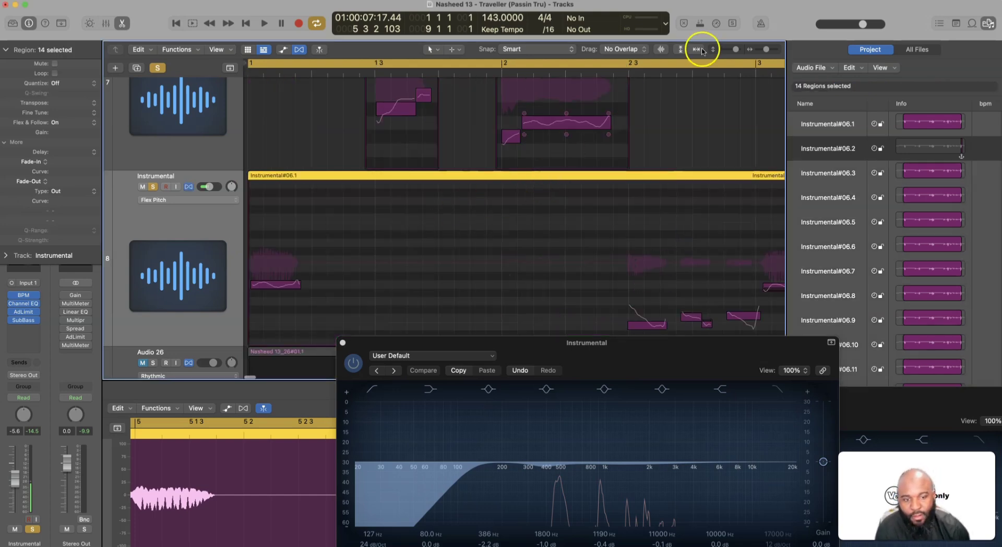
right_click(379, 244)
left_click(392, 246)
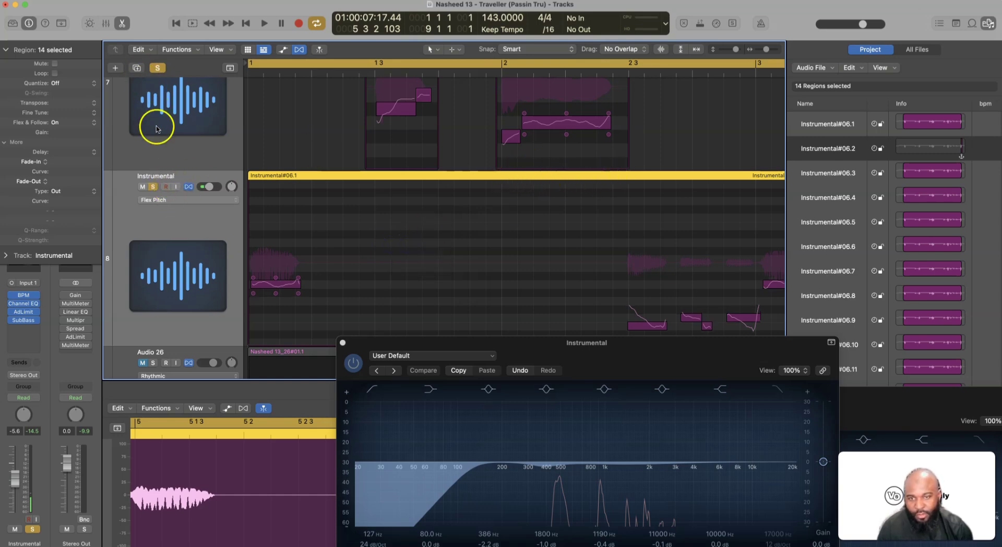
Turn off solo on the tracks above so that only the track 8 Instrumental stays soloed.
scroll(728, 69, "up", 2)
left_click_drag(734, 50, 729, 49)
key("cmd+f")
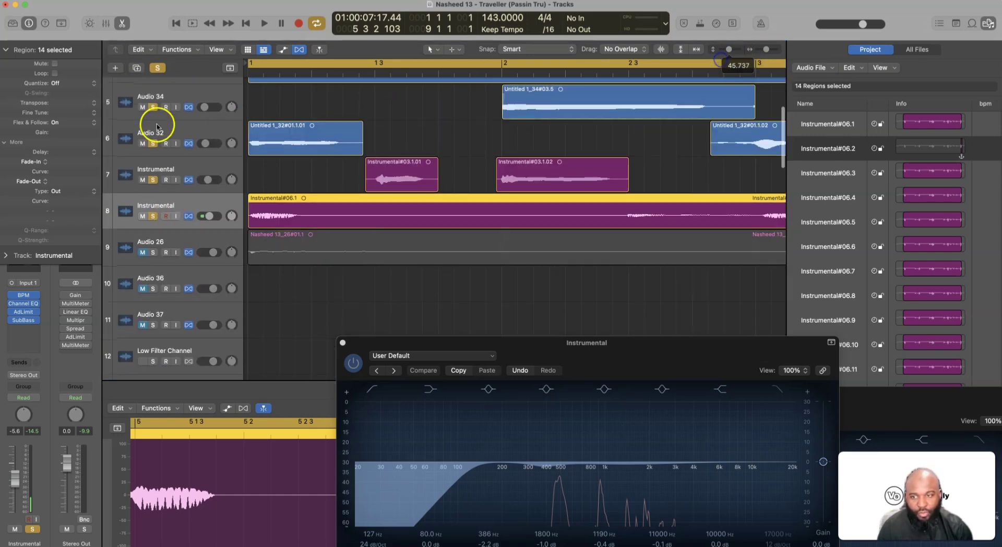
left_click_drag(153, 123, 152, 143)
scroll(156, 156, "up", 5)
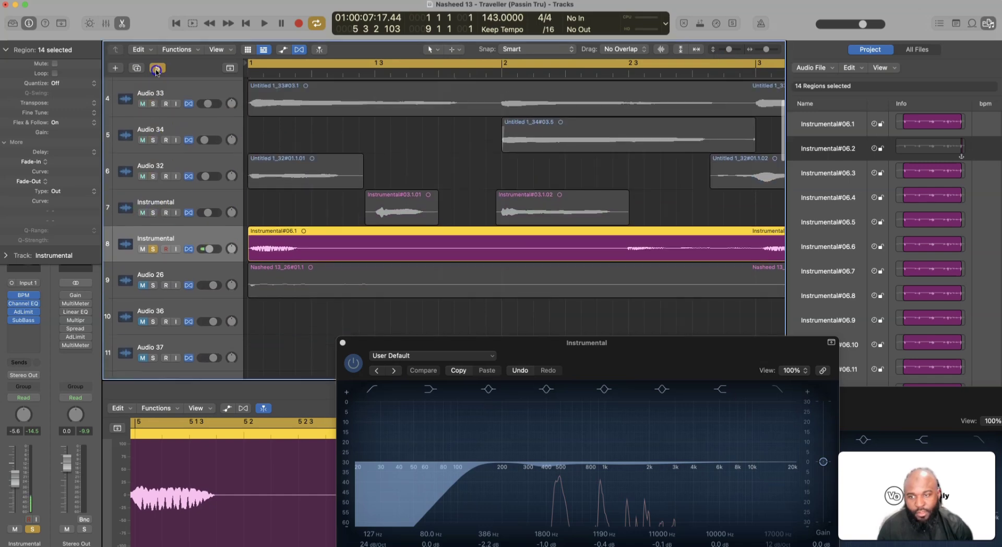
left_click(157, 68)
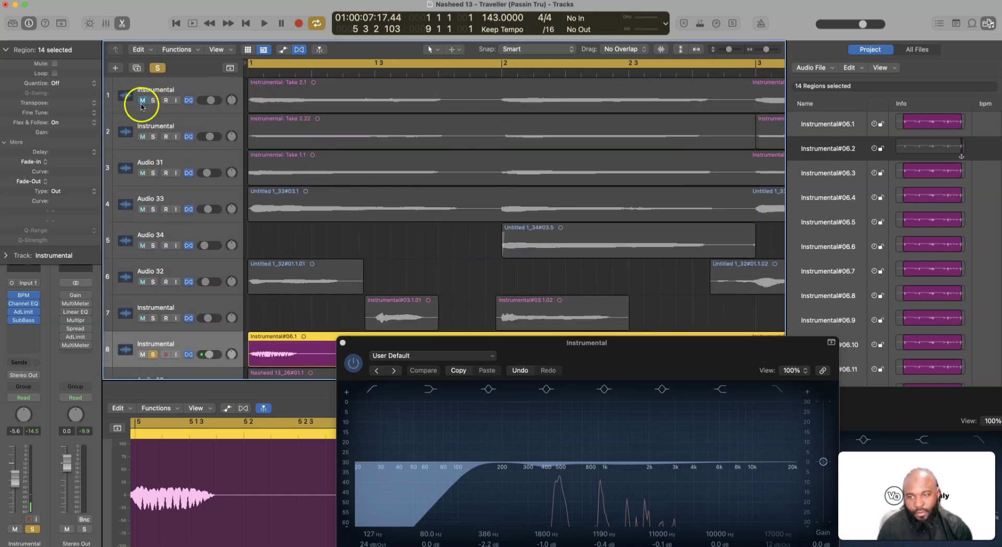
scroll(174, 119, "down", 6)
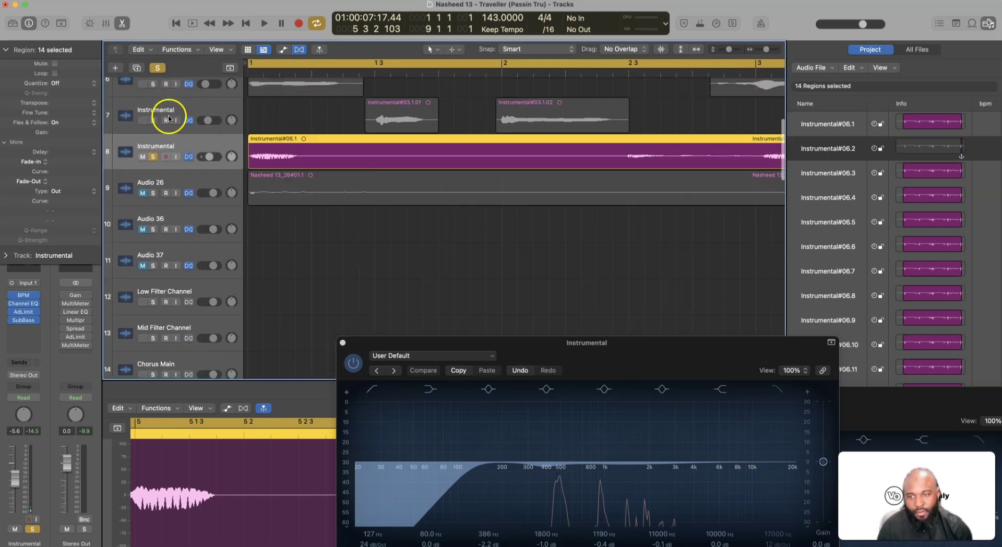
Play the soloed Instrumental track from the start and compare the opening phrases with their enlarged Flex Pitch notes.
left_click(309, 134)
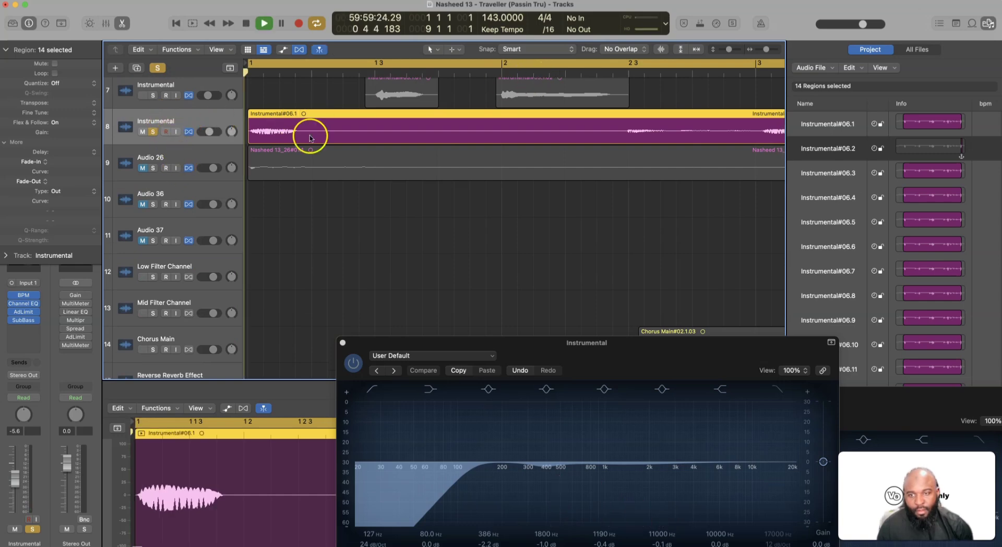
key("space")
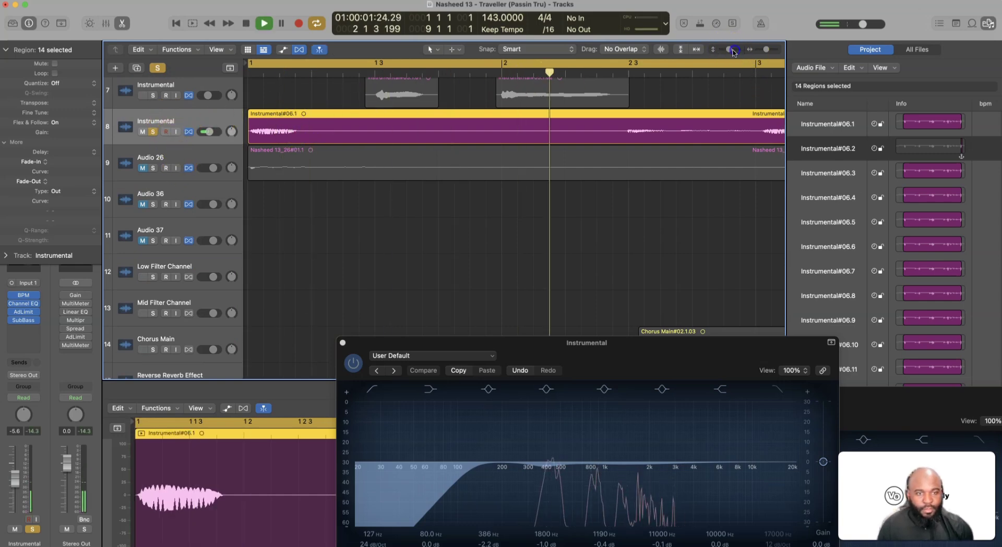
left_click_drag(729, 49, 769, 50)
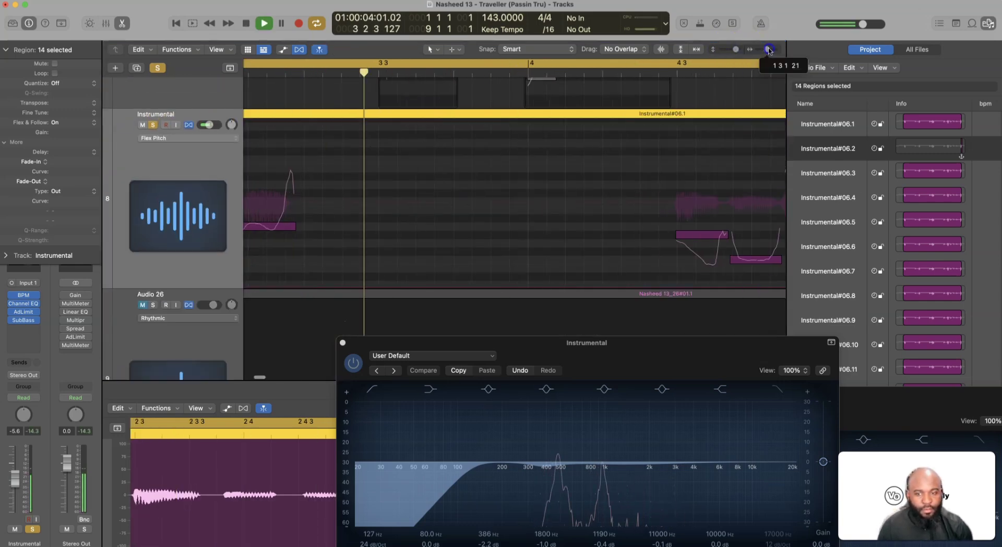
scroll(600, 157, "left", 8)
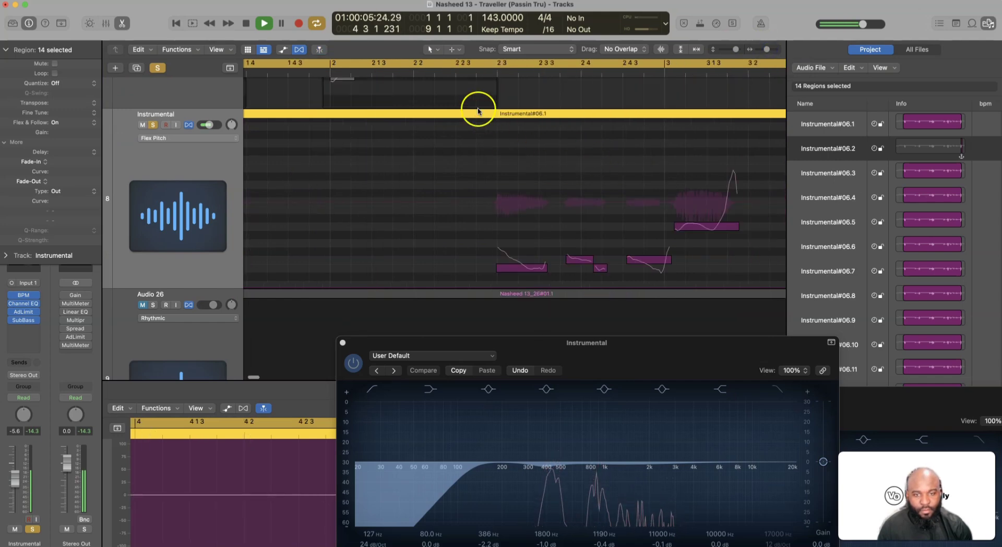
key("space")
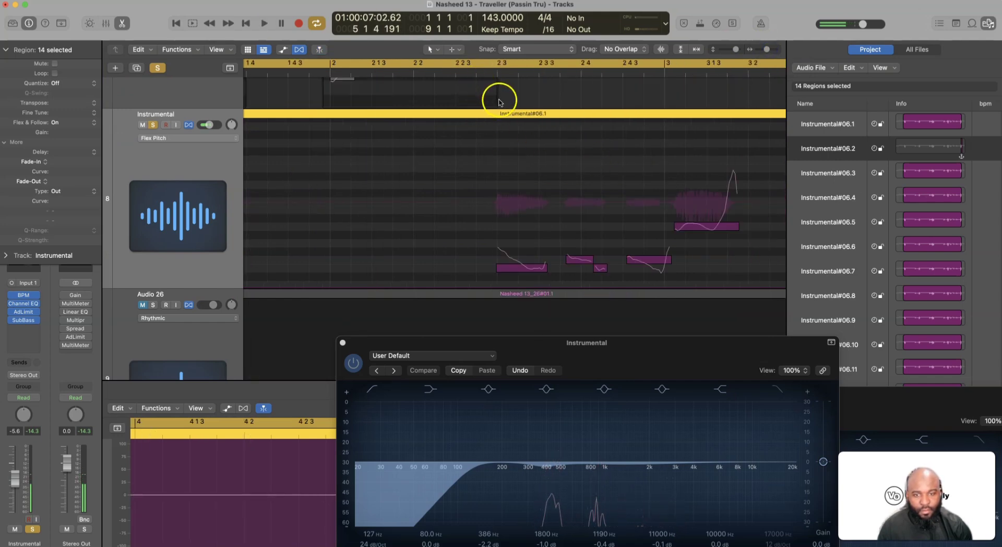
scroll(498, 104, "left", 5)
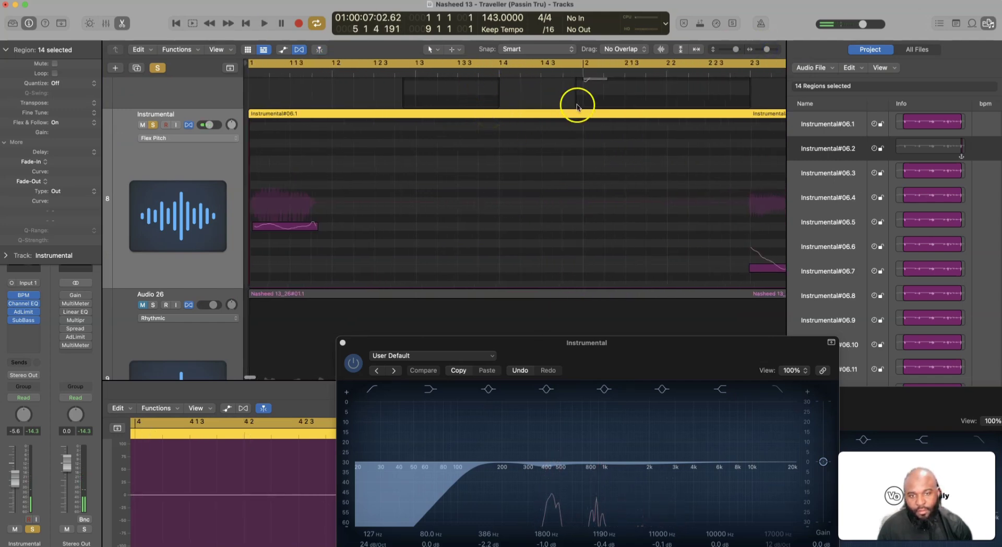
key("space")
scroll(553, 209, "right", 5)
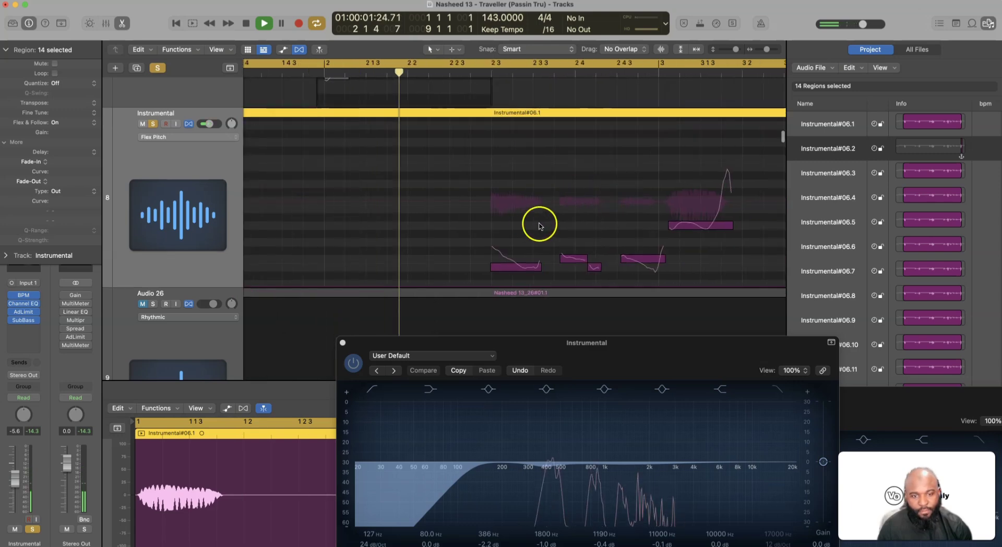
scroll(540, 224, "right", 3)
key("space")
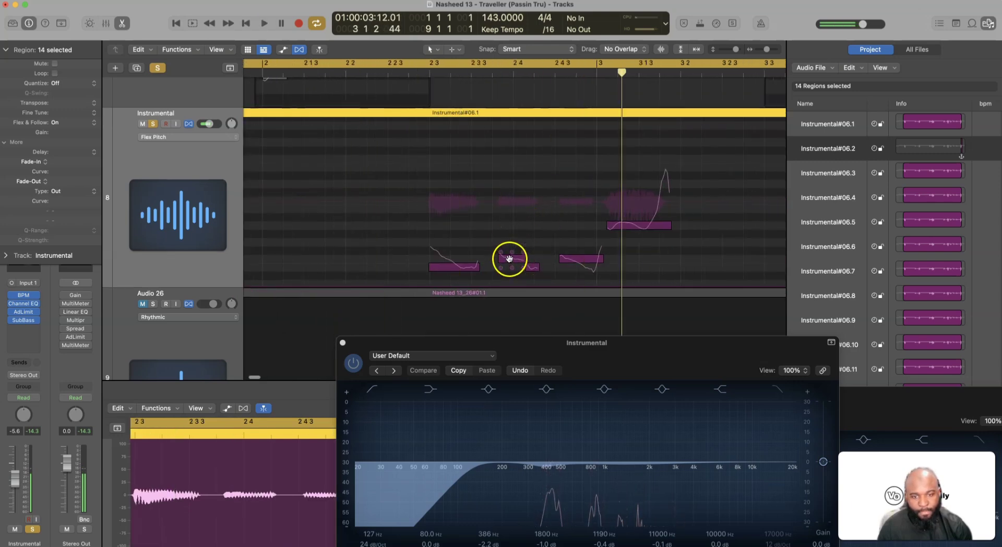
In the phrase starting at bar 2 beat 3, raise the first and third notes to F1 and flatten the first and fourth notes' pitch drift.
left_click_drag(509, 258, 507, 265)
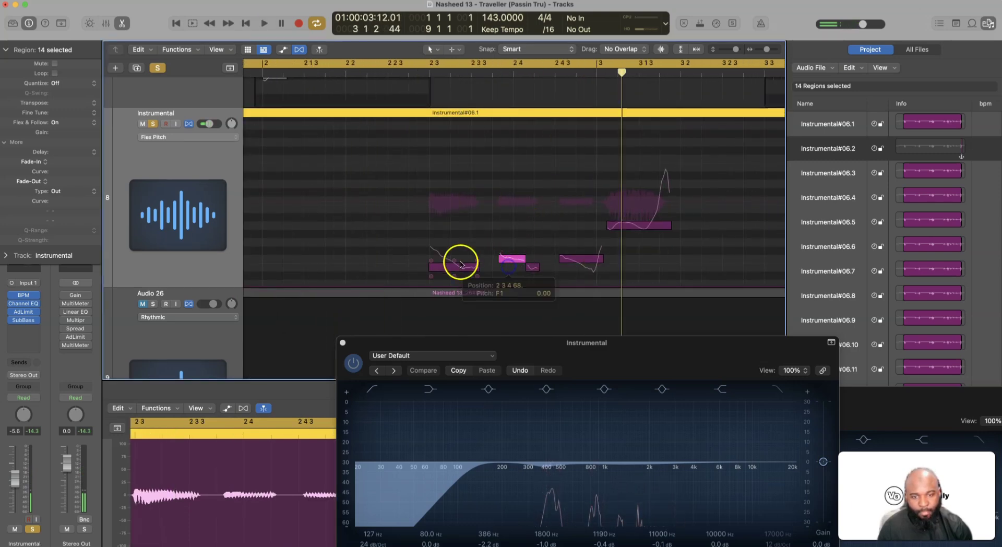
left_click(450, 267)
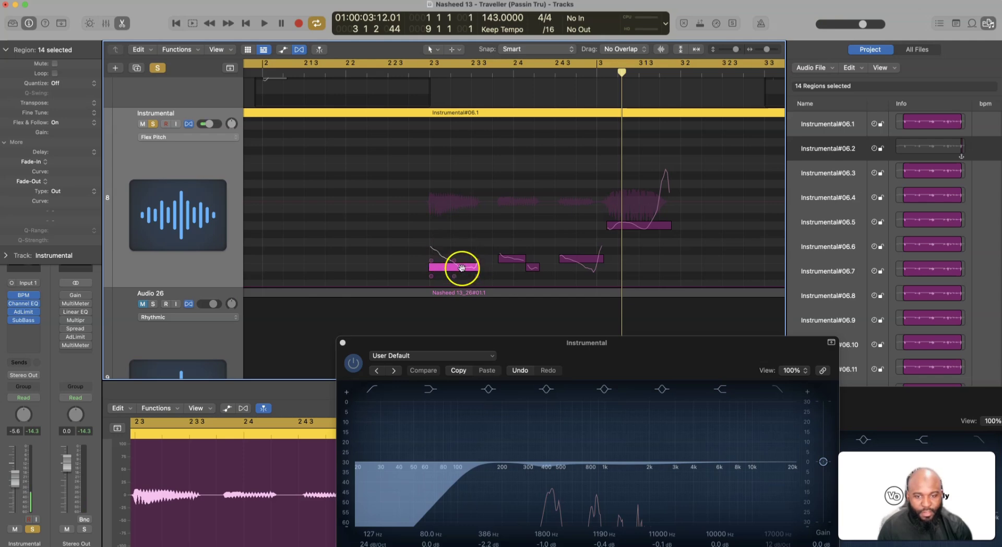
left_click_drag(462, 267, 462, 259)
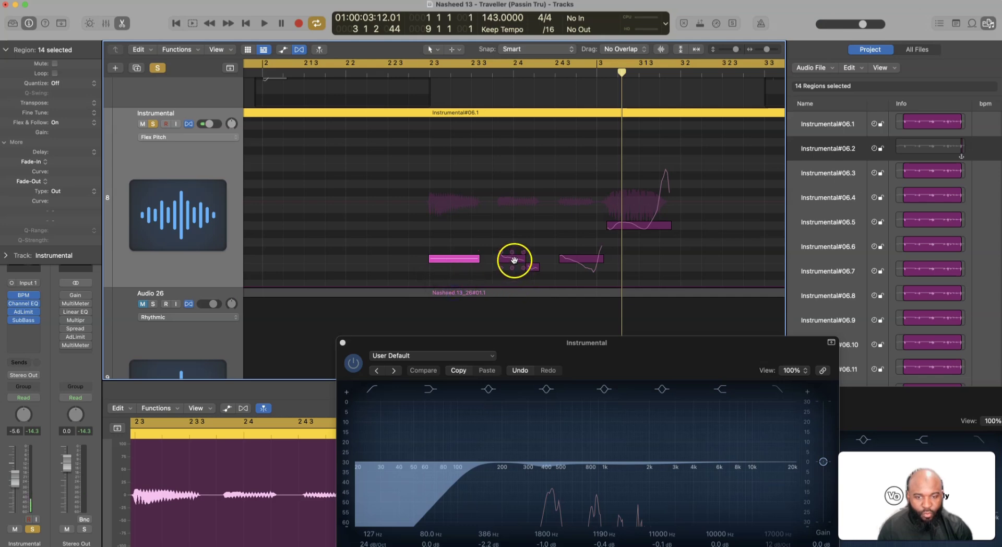
left_click(514, 260)
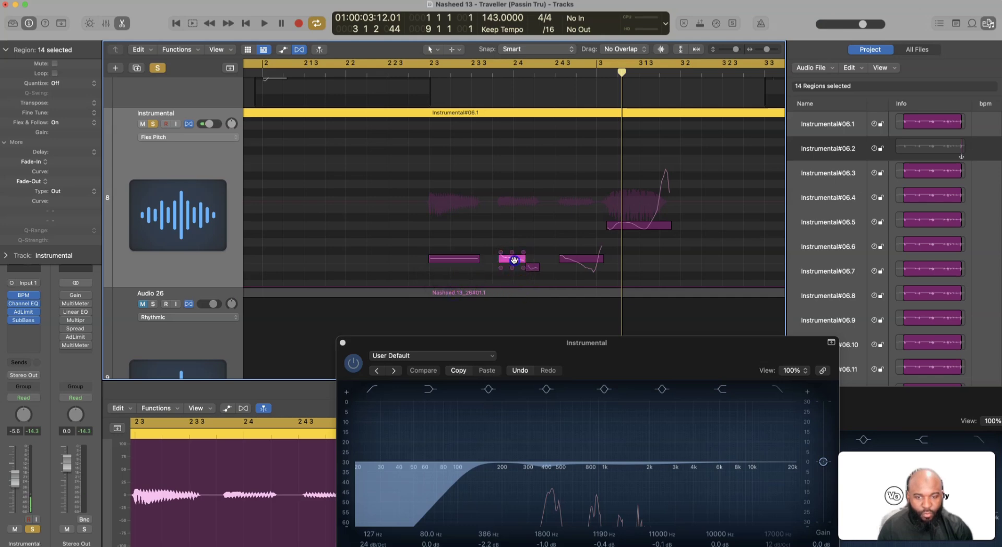
left_click_drag(532, 267, 534, 259)
left_click(541, 275)
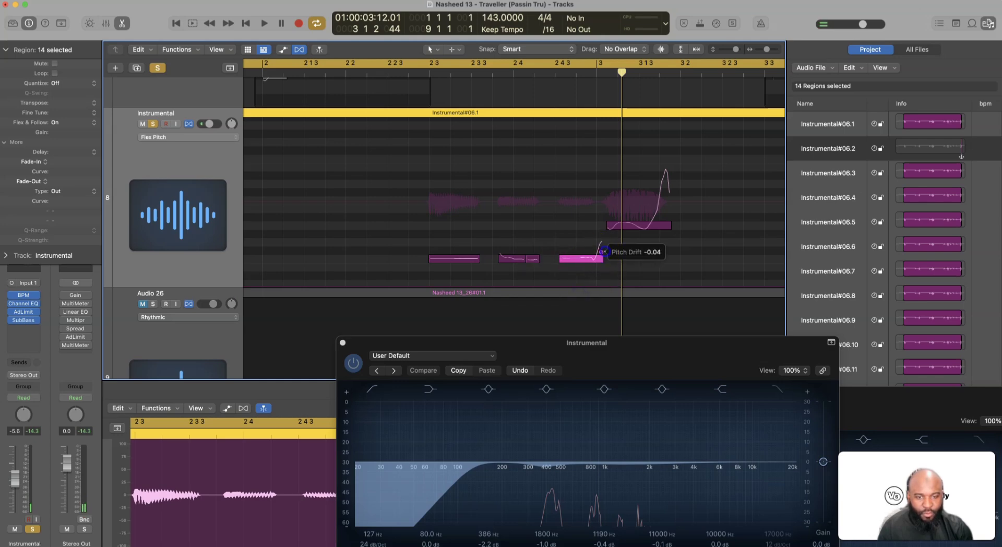
Play back the retuned phrase from just before bar 2 beat 3 through bar 3, and stop playback.
left_click(414, 77)
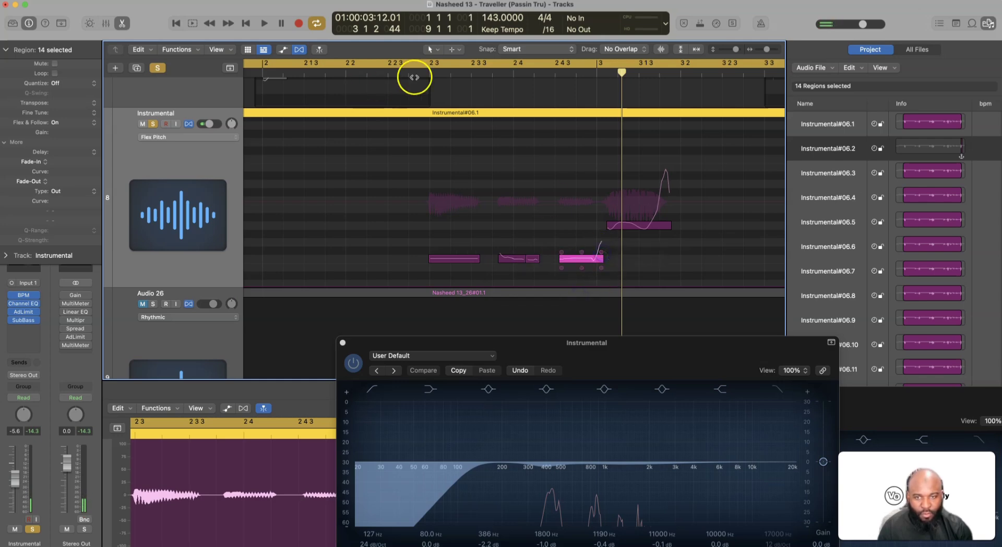
double_click(408, 74)
left_click(605, 183)
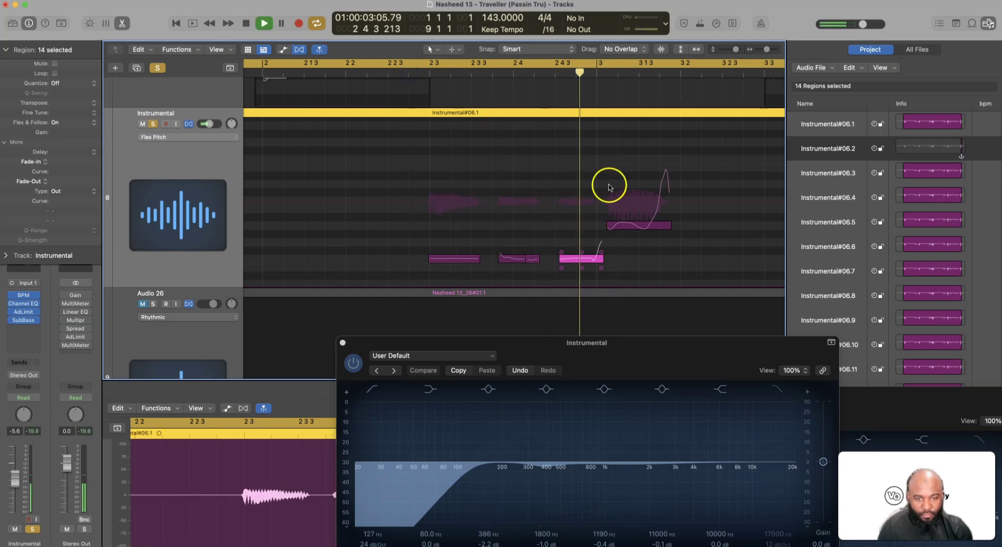
left_click(670, 226)
key("space")
Shift the bar 3 note earlier to 3 1 1 24 and flatten its pitch curve, undoing a trial lowering to G#1.
left_click(630, 223)
left_click_drag(626, 226, 627, 235)
left_click(632, 236)
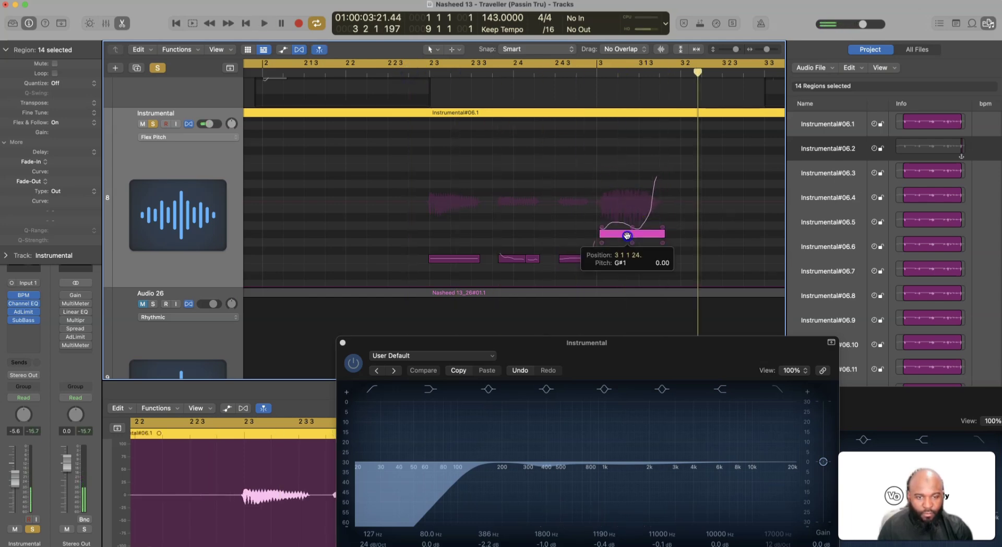
key("super+z")
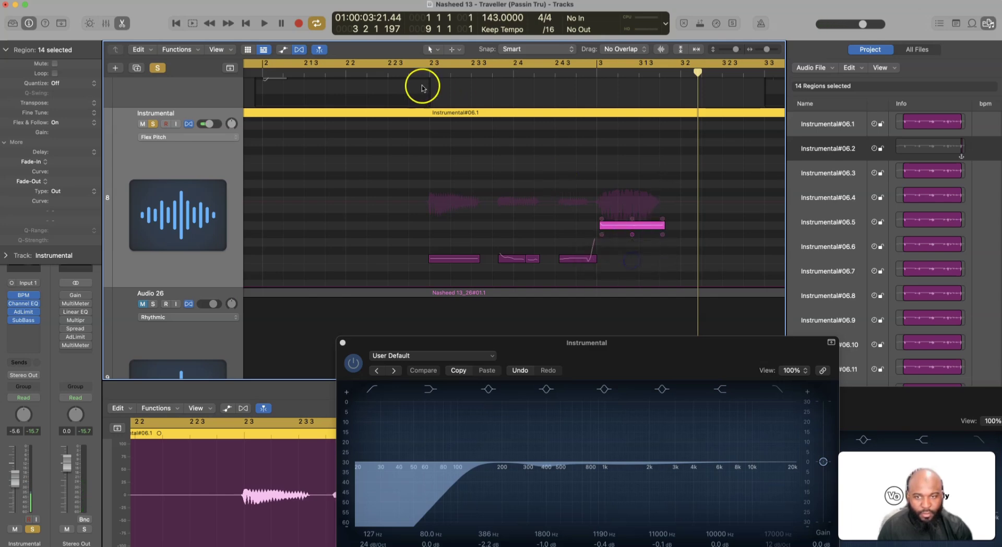
Listen from just before bar 2 beat 3 through to bar 5, and raise the note at bar 5 to A1.
left_click(408, 75)
key("space")
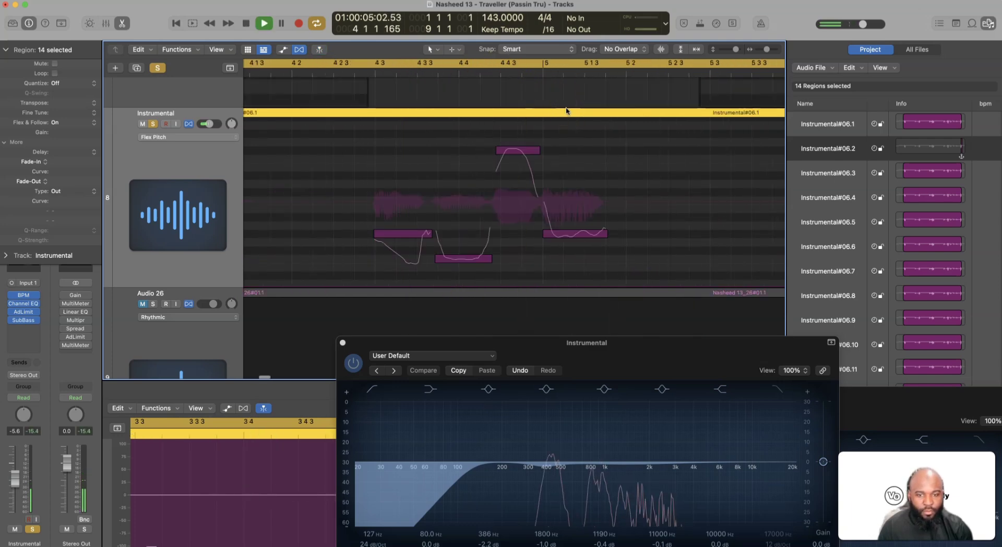
key("space")
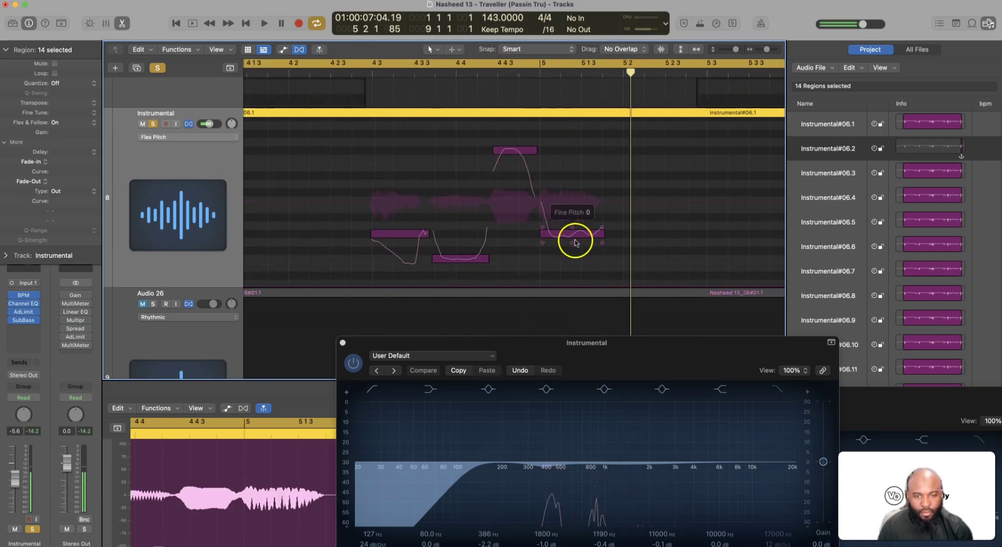
left_click_drag(566, 234, 567, 225)
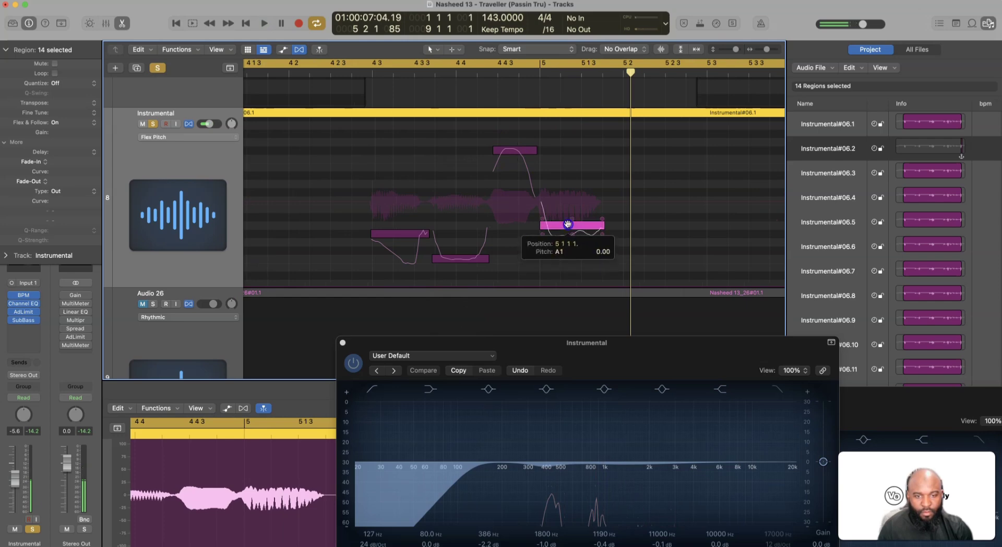
Play on from the bar 5 note up to bar 7, stop, and lower the first note at bar 7 to A1.
left_click(356, 73)
key("space")
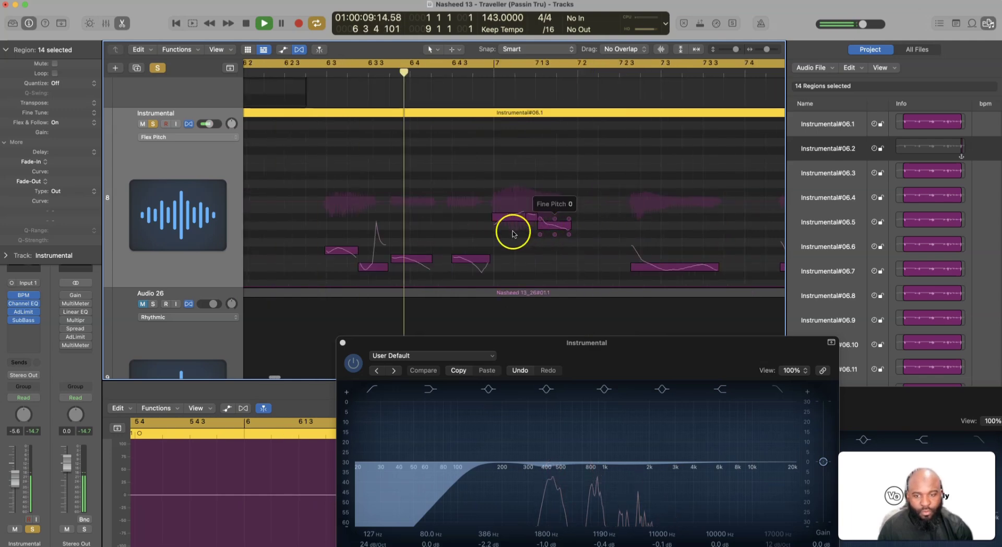
key("space")
left_click_drag(508, 217, 532, 226)
Replay from just before bar 6 beat 3, shift the last F1 note before bar 7 to 6 4 3 38 and nudge the beat 3 note slightly later.
double_click(309, 71)
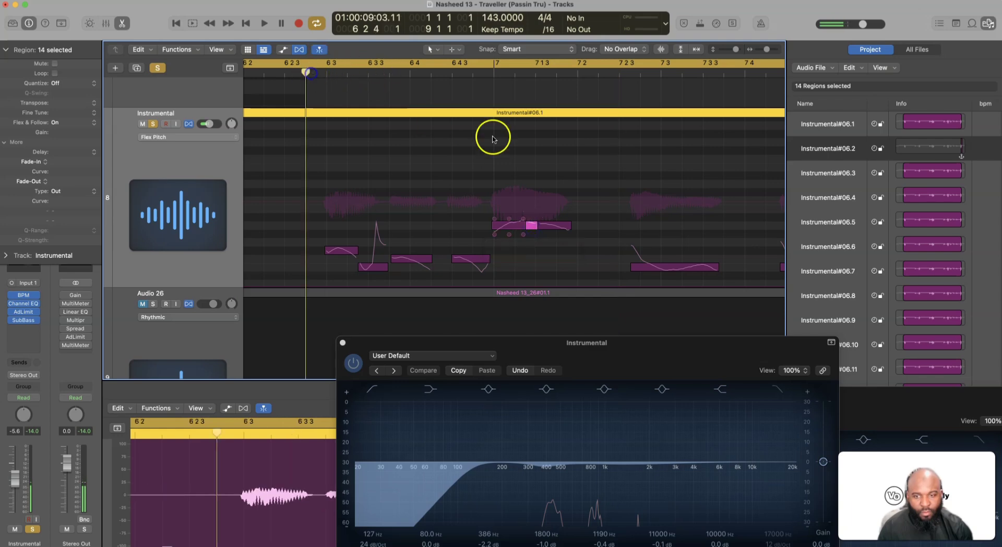
key("space")
left_click_drag(476, 163, 464, 257)
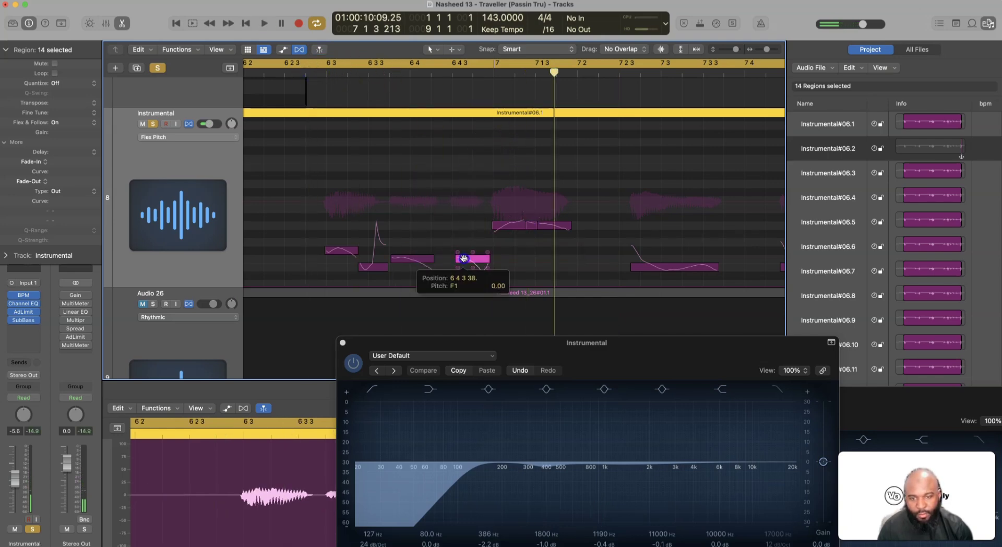
left_click(310, 74)
key("space")
left_click_drag(337, 252, 340, 252)
Listen from bar 6 into bar 7, and shift the start of the A1 notes at bar 7 later to 7 1 1 45.
left_click(294, 74)
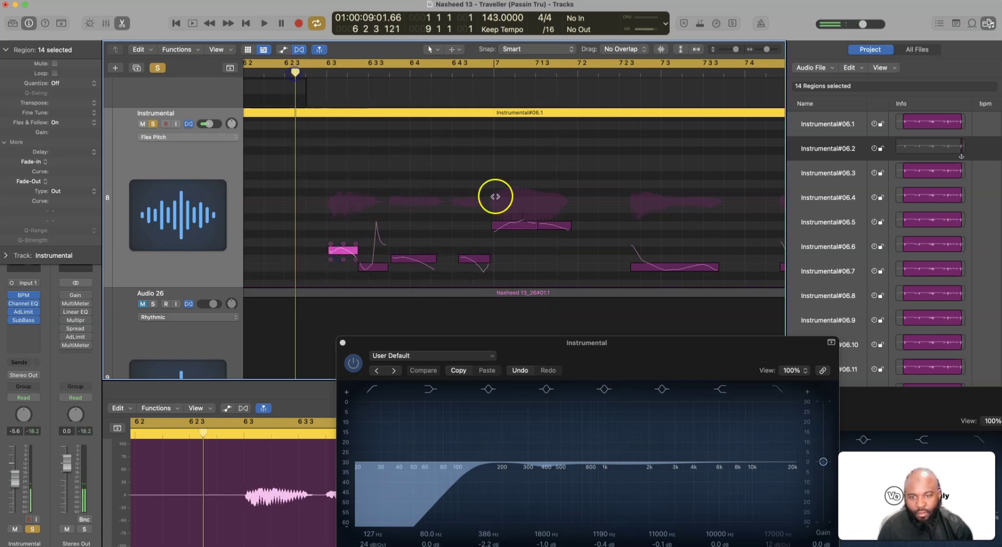
key("space")
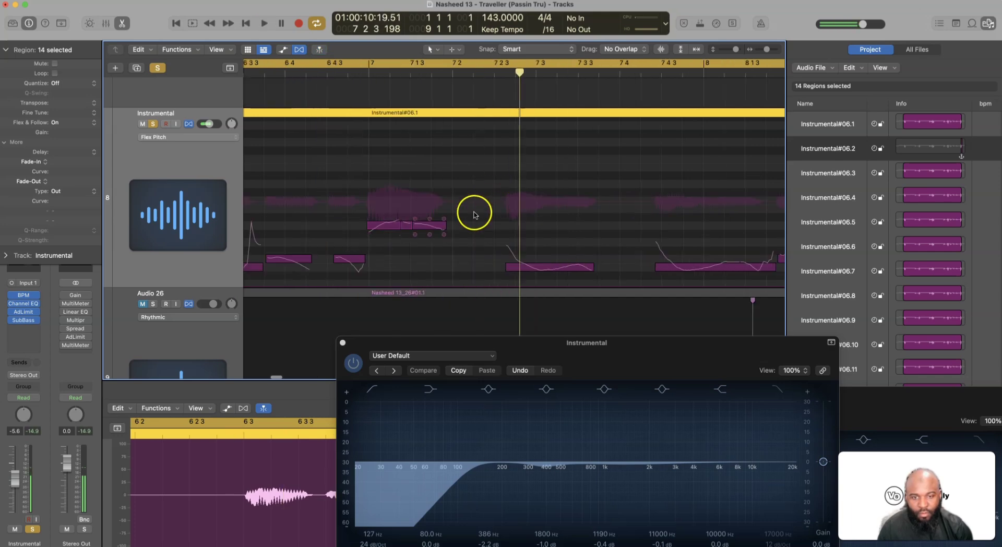
key("space")
left_click(387, 226)
left_click(459, 192)
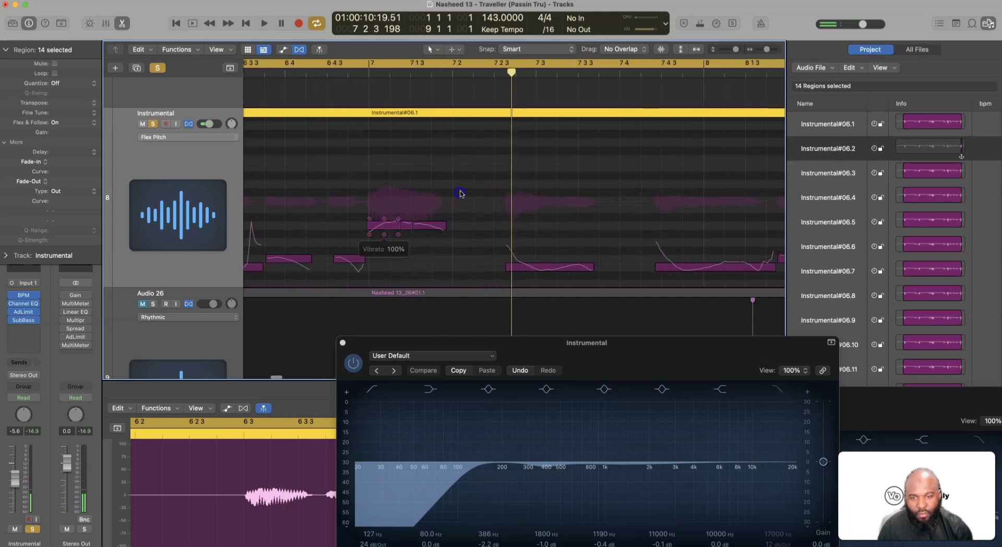
left_click(385, 226)
left_click_drag(379, 226, 386, 226)
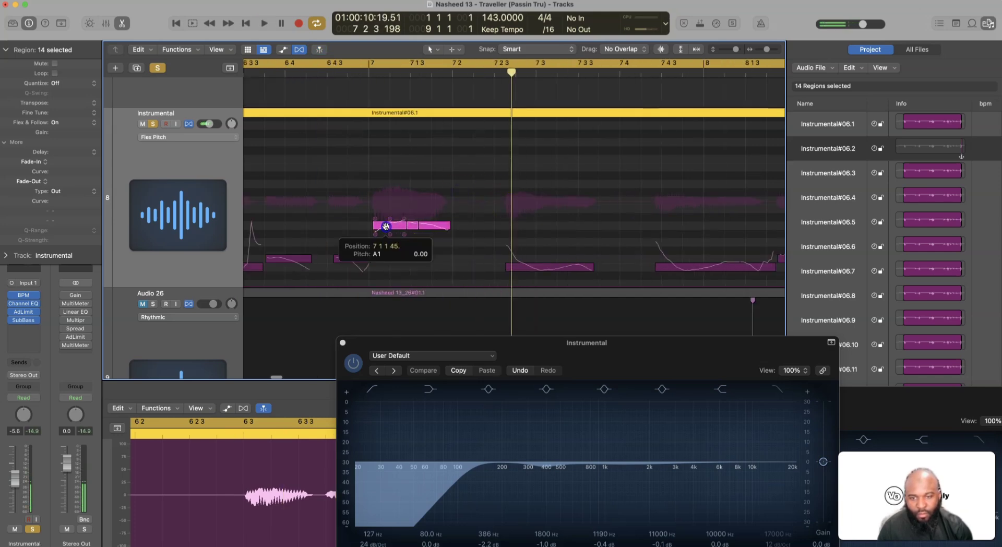
Play back the retimed phrase from just before bar 6 beat 3 to bar 7 beat 3, and stop playback.
scroll(368, 94, "left", 5)
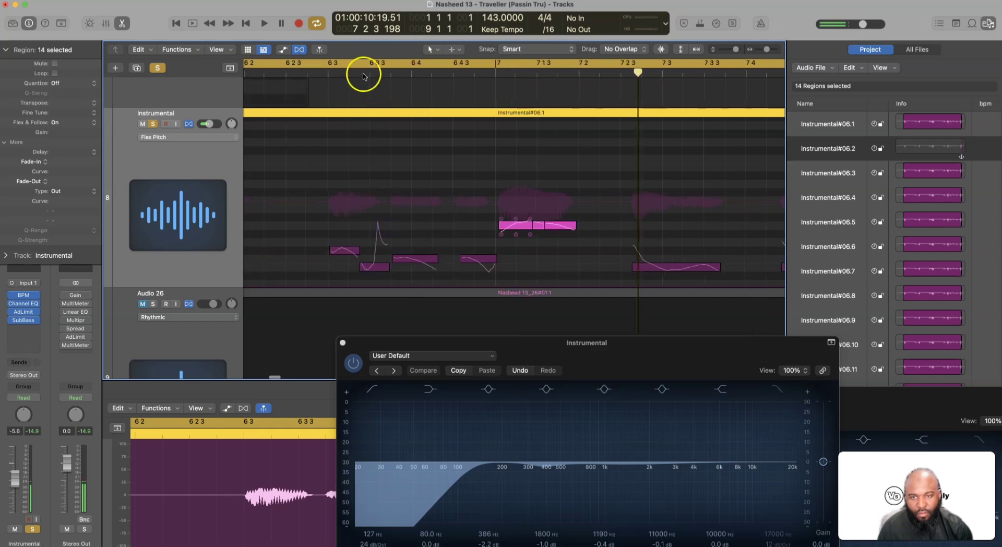
left_click(326, 72)
key("space")
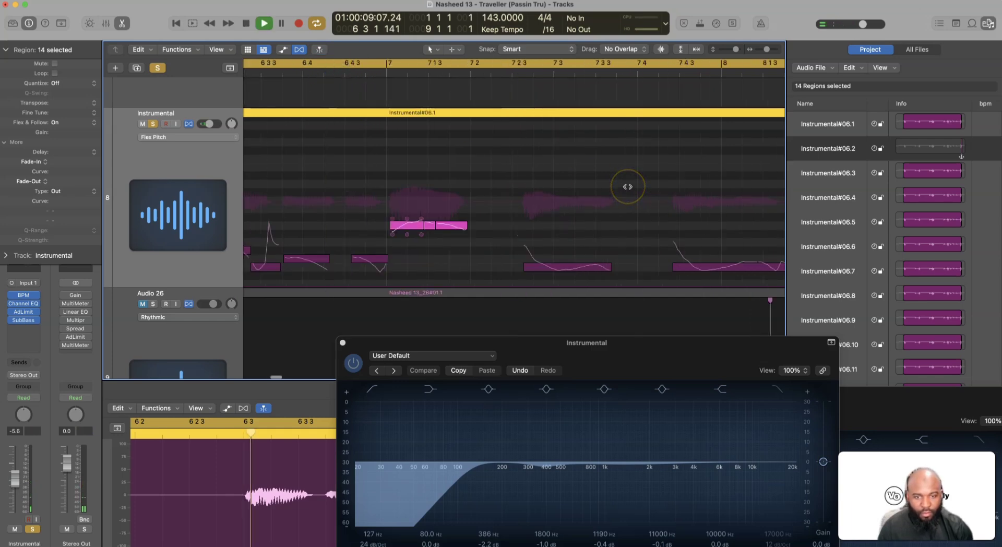
key("space")
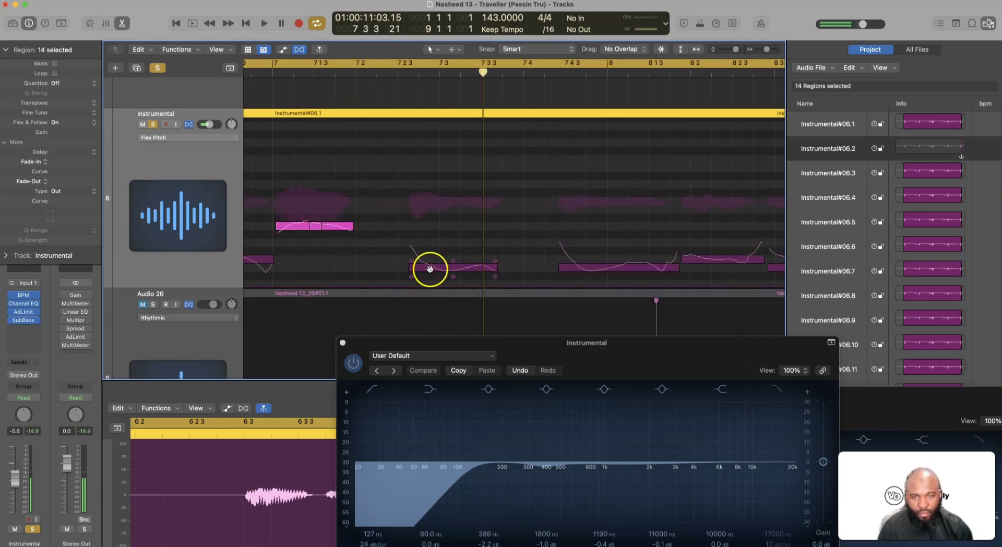
Try the E1 note in bar 7 at an earlier position and at 7 2 4 9, auditioning from bar 7 in between.
left_click(429, 270)
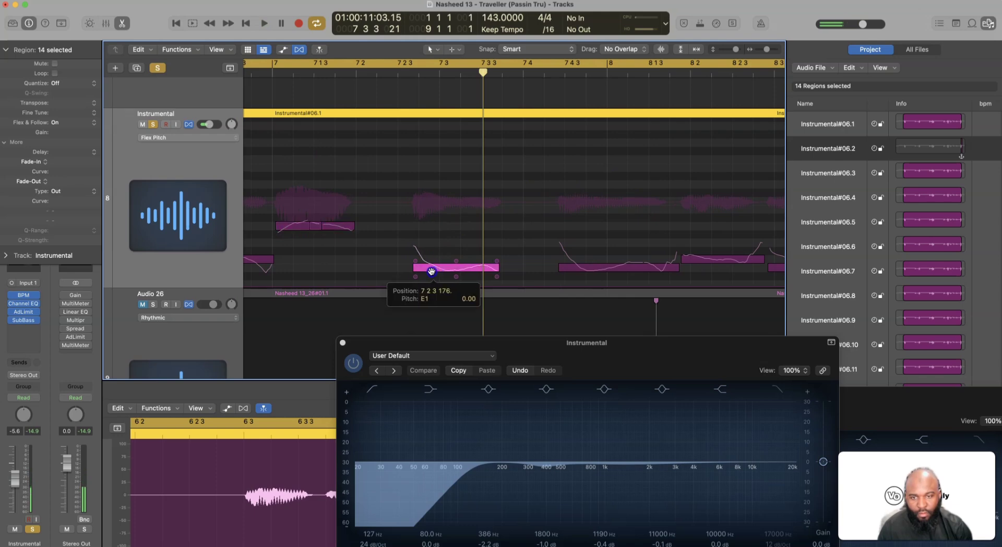
left_click_drag(431, 270, 418, 270)
scroll(314, 83, "down", 1)
left_click(272, 72)
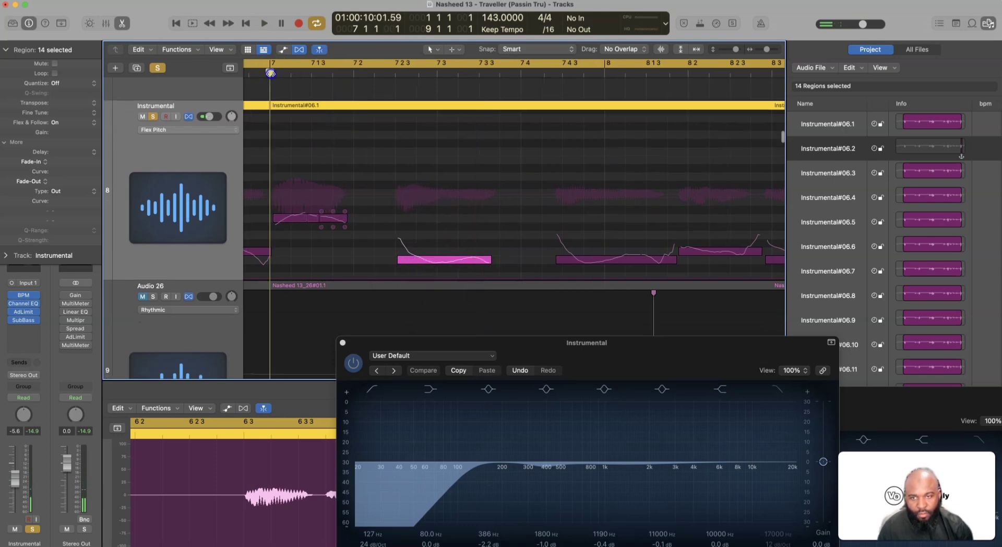
key("space")
key("space")
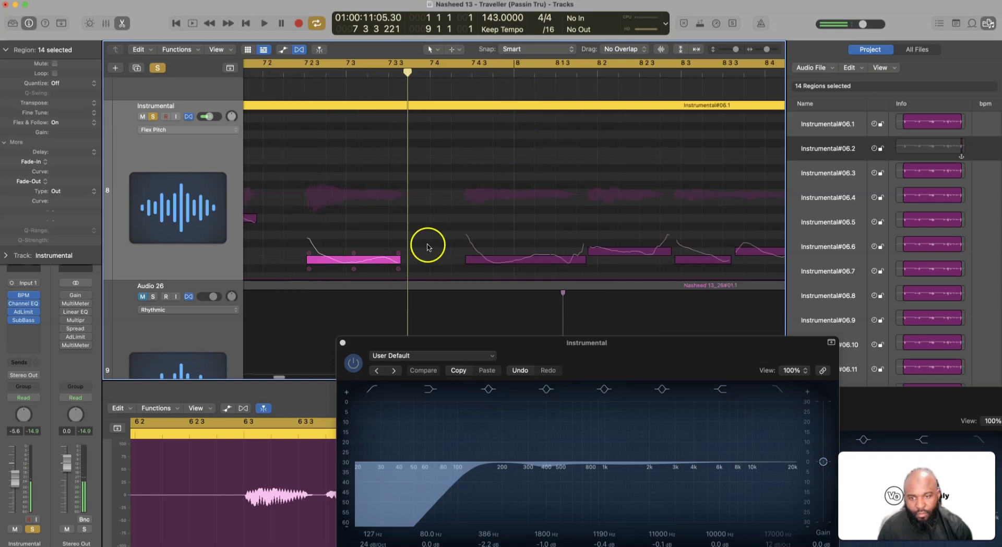
left_click_drag(342, 259, 354, 259)
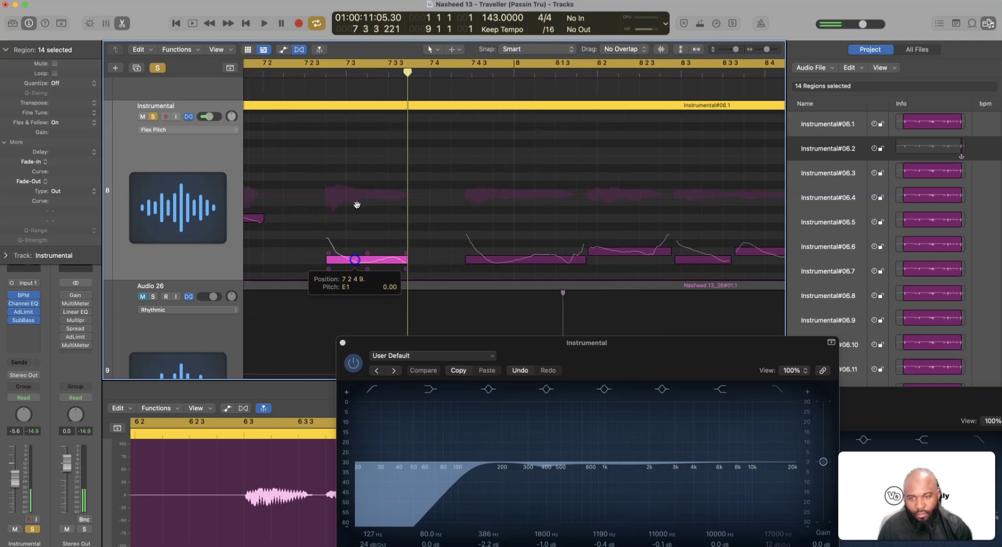
Audition from just before bar 7, and shift the E1 note in bar 7 earlier to 7 2 3 125.
scroll(346, 172, "left", 5)
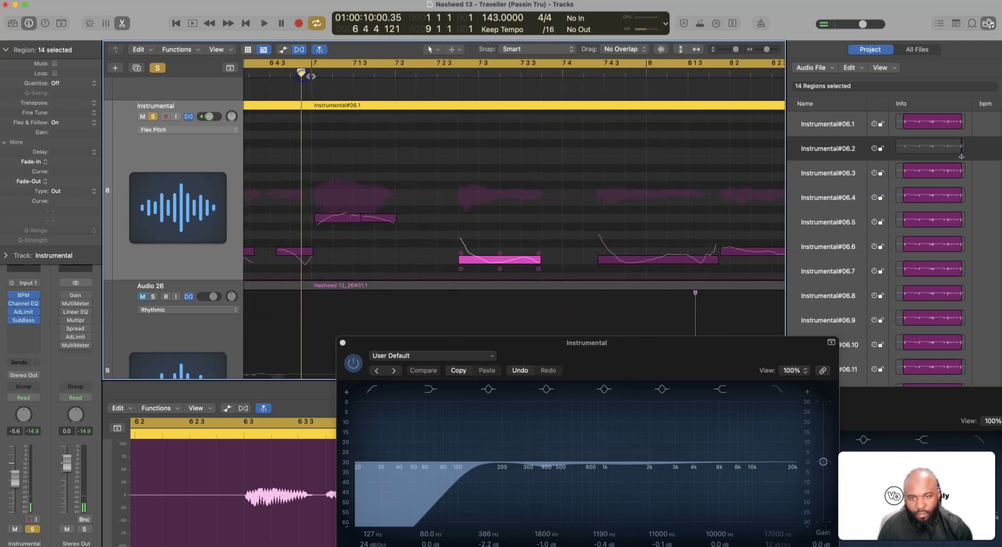
key("space")
left_click(492, 190)
left_click(494, 256)
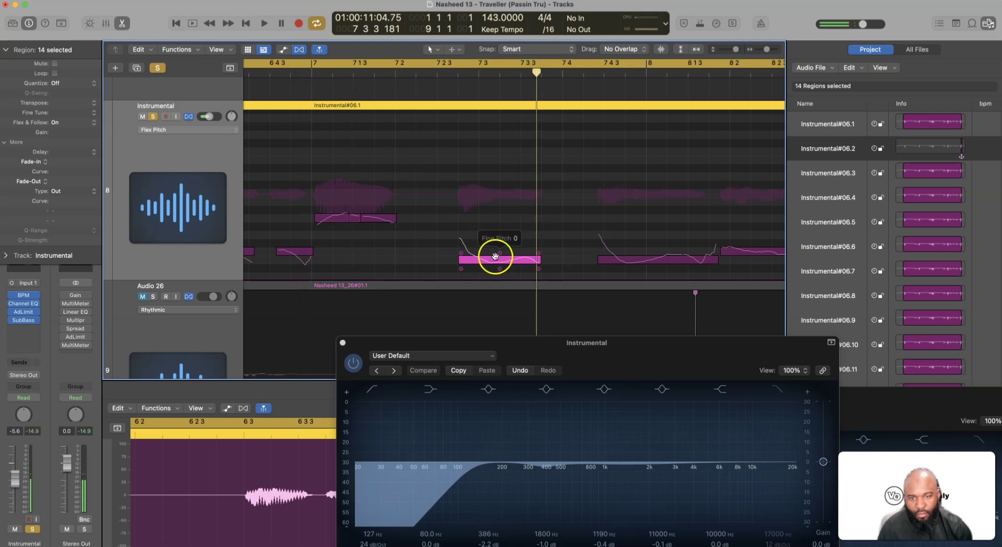
left_click_drag(477, 258, 466, 258)
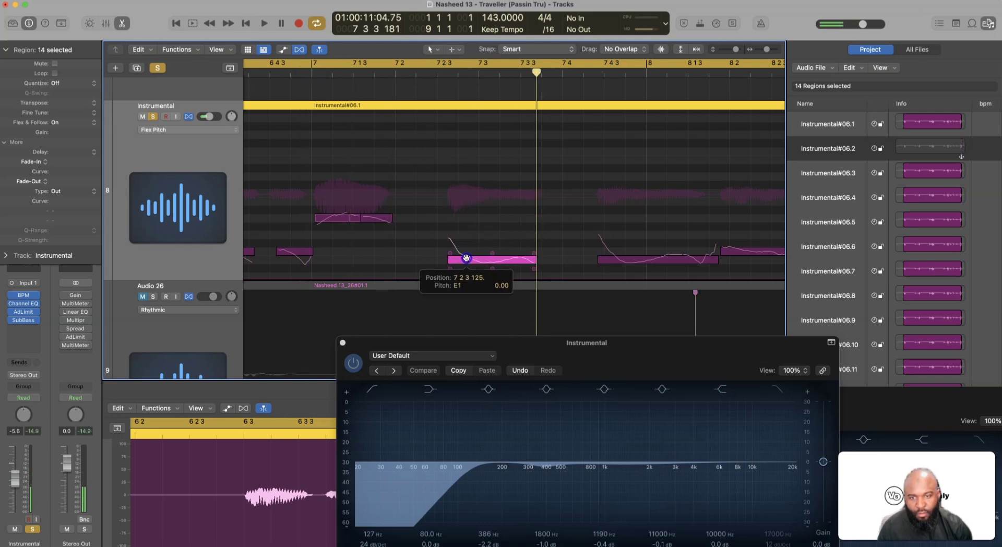
Turn on the metronome and listen to the retimed phrases from bar 1 through bar 8 beat 4.
left_click(297, 68)
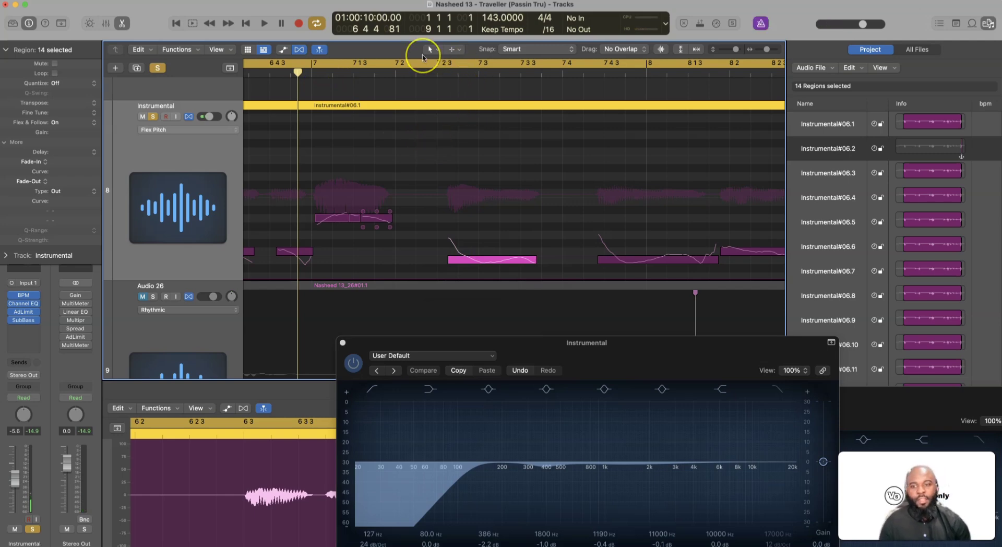
key("space")
left_click(511, 62)
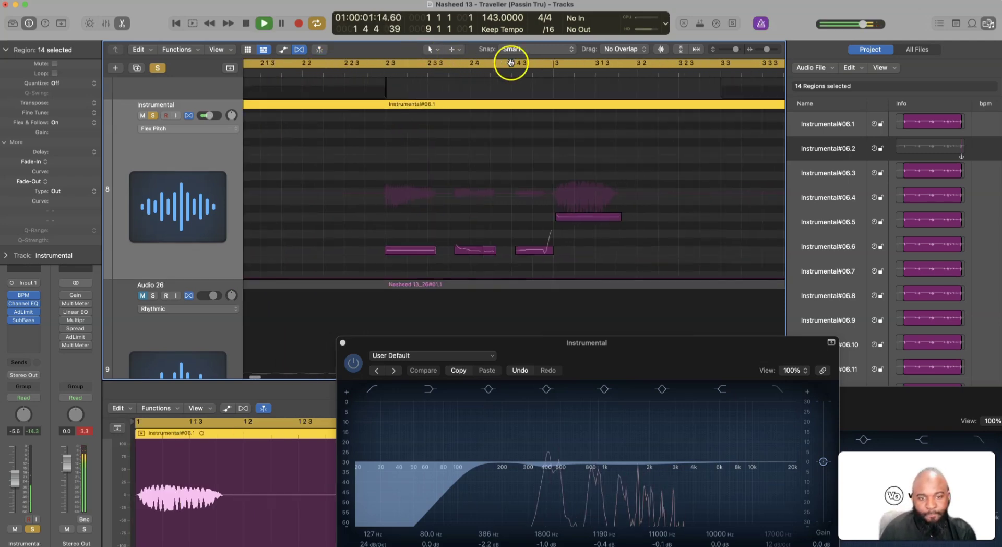
left_click(633, 164)
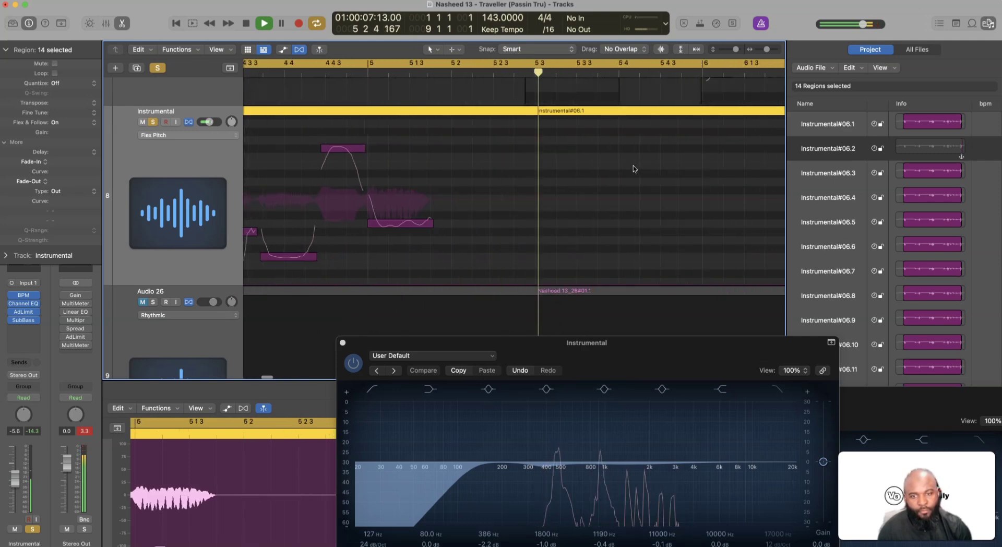
left_click(626, 193)
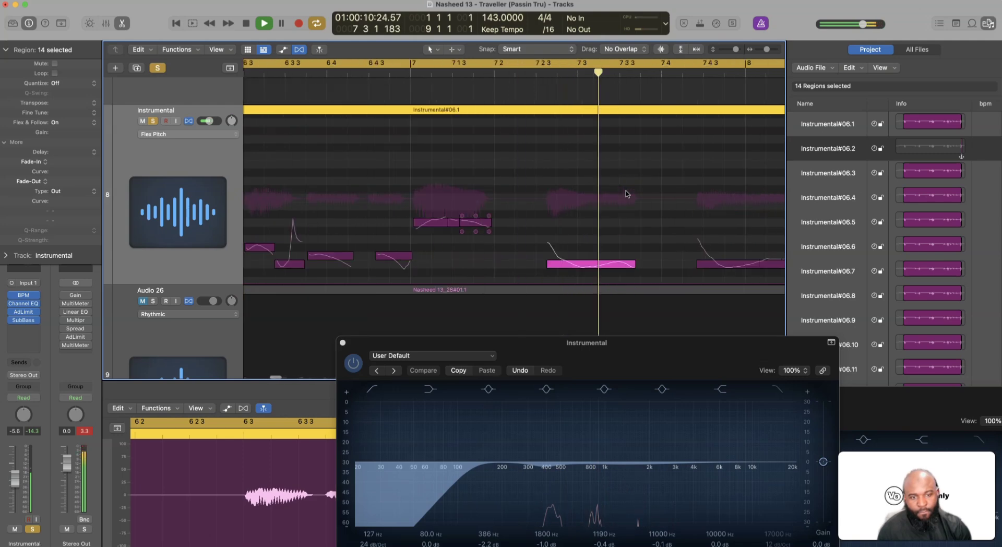
left_click(599, 217)
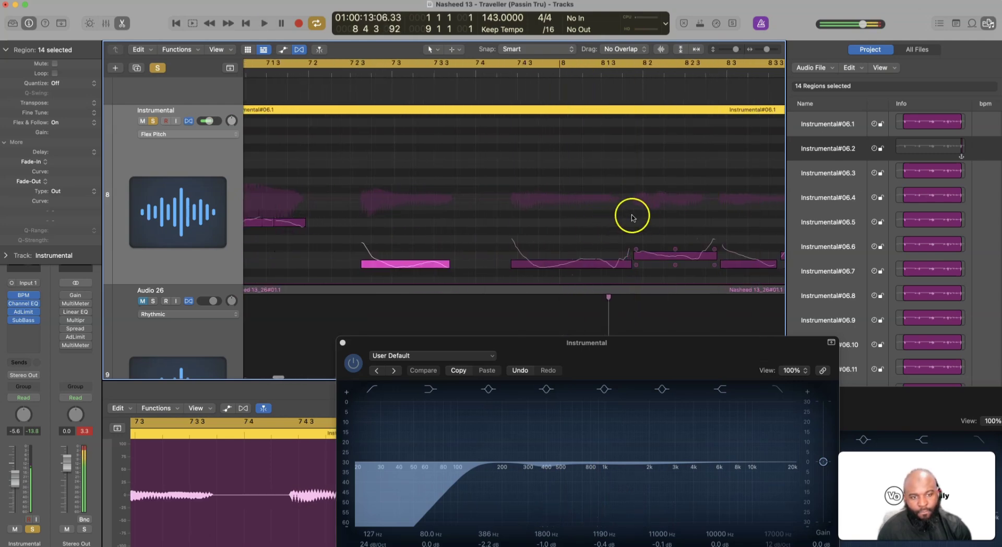
Shift the F1 note at bar 8 beat 2 to 8 2 1 12, auditioning a rough placement from bar 7 on the way.
left_click(491, 233)
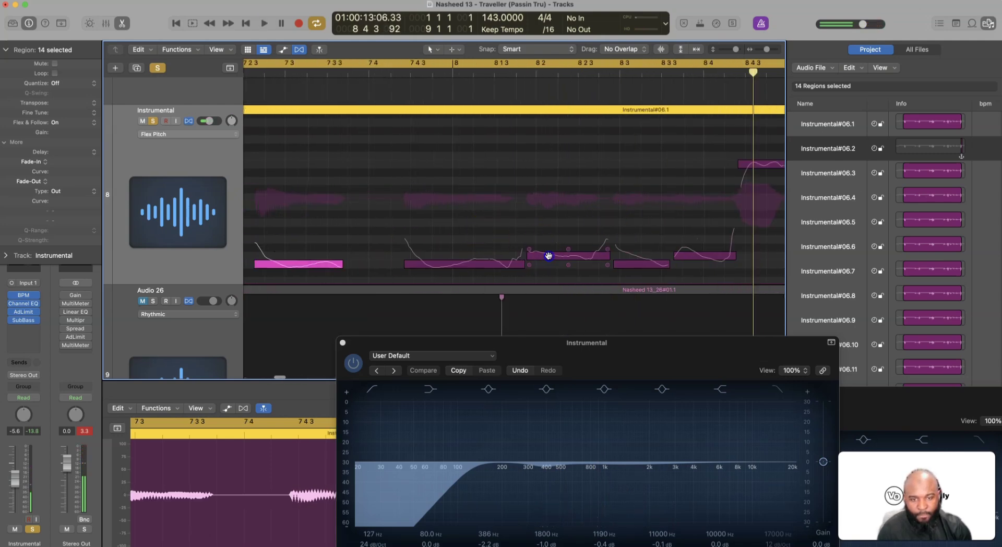
left_click_drag(549, 255, 551, 255)
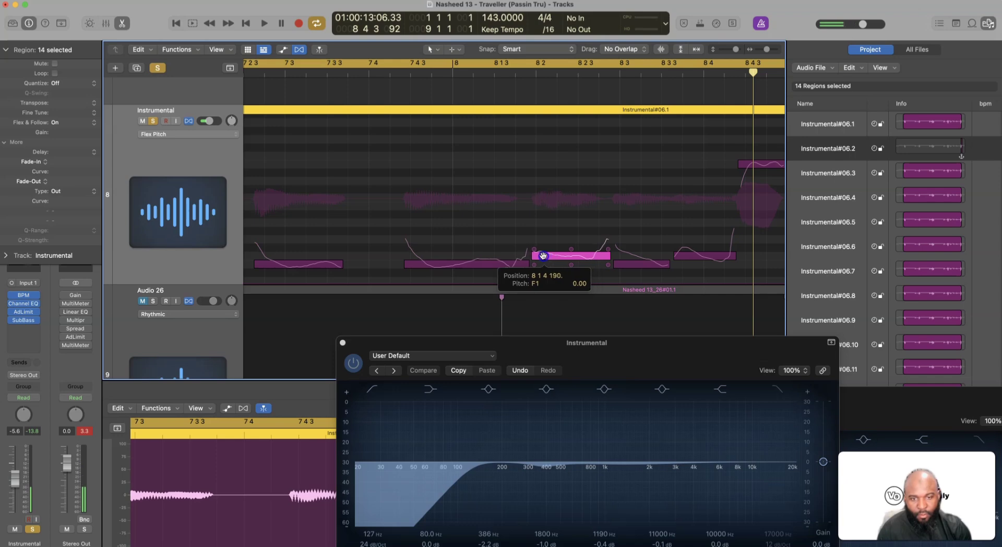
left_click(390, 76)
key("space")
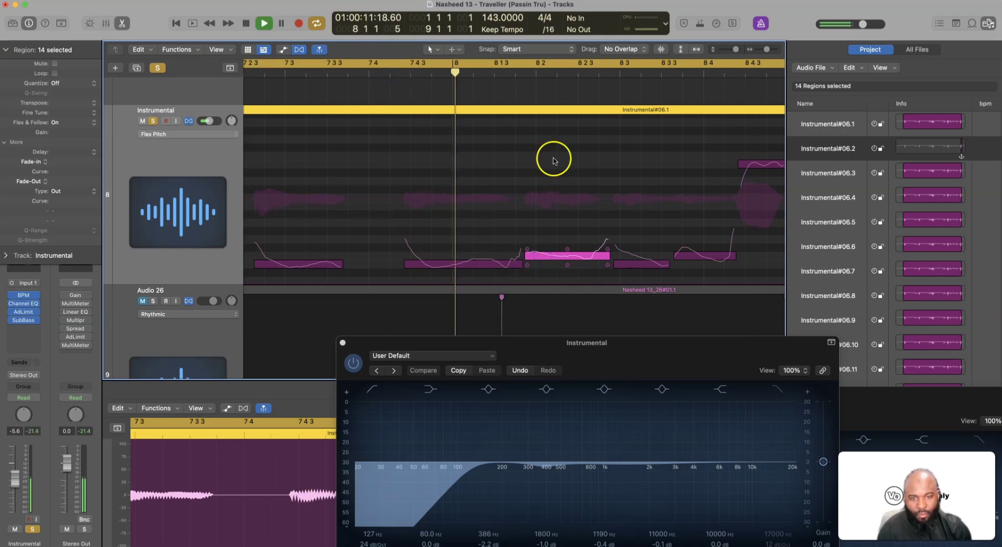
key("space")
left_click_drag(547, 255, 559, 255)
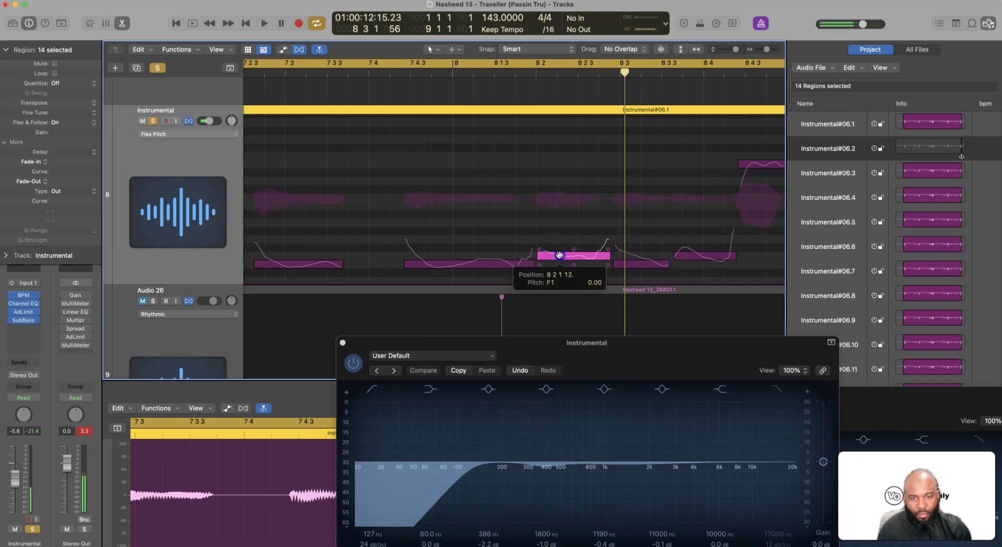
Replay from bar 7 beat 4, and shift the E1 note at bar 8 beat 3 and the F1 note at beat 4 slightly later.
left_click(365, 74)
key("space")
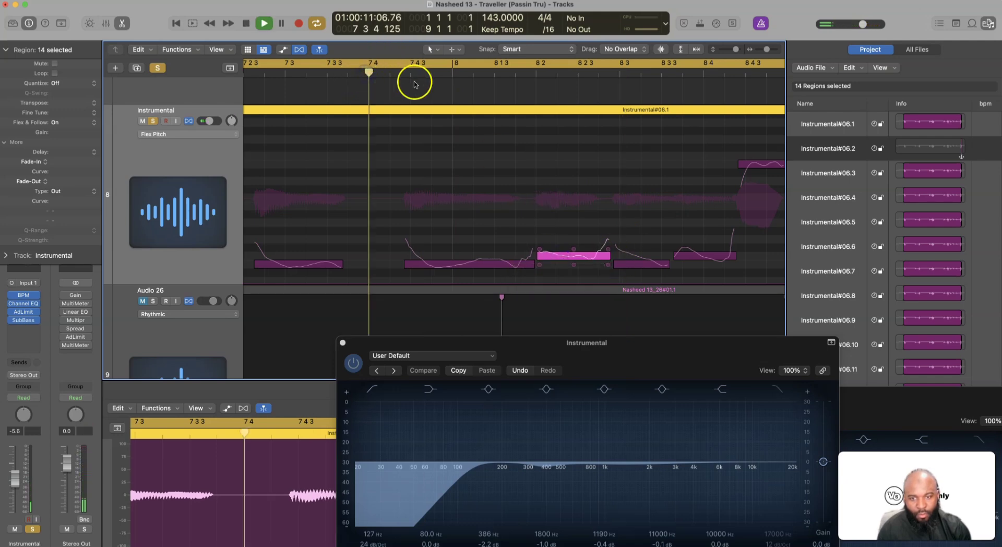
key("space")
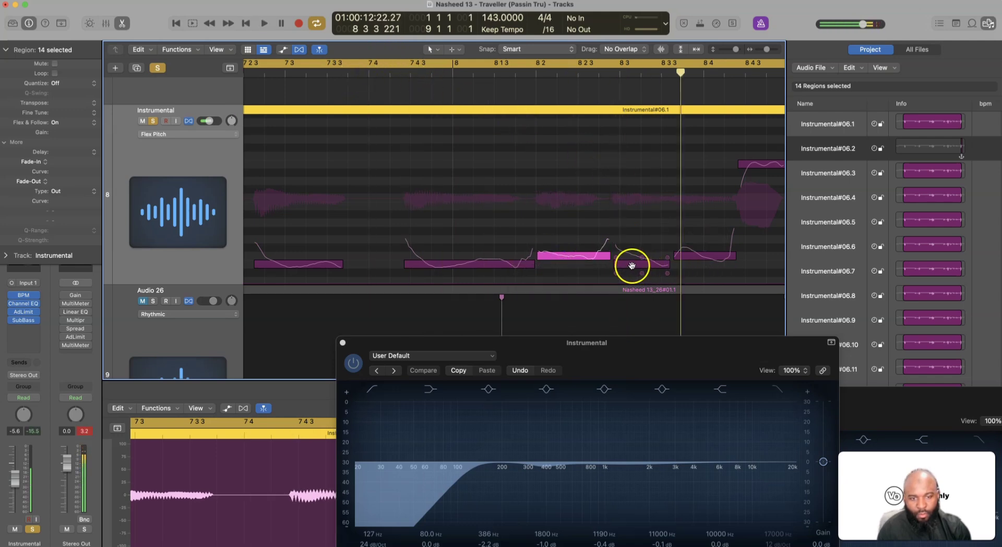
left_click_drag(633, 266, 701, 256)
left_click(699, 258)
Play from just before bar 8 beat 2, and shift the high E2 note at the end of bar 8 later to 8 4 3 30.
left_click(541, 69)
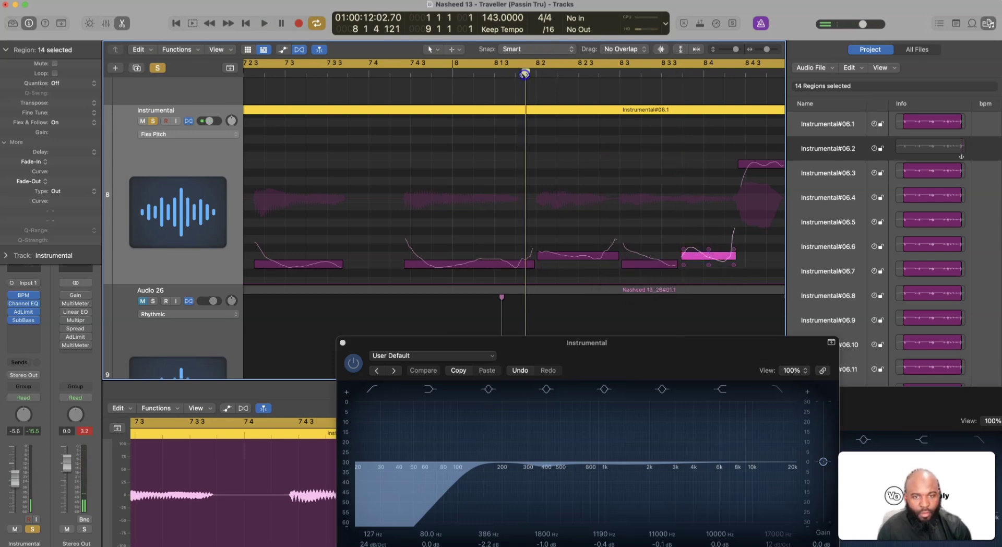
key("space")
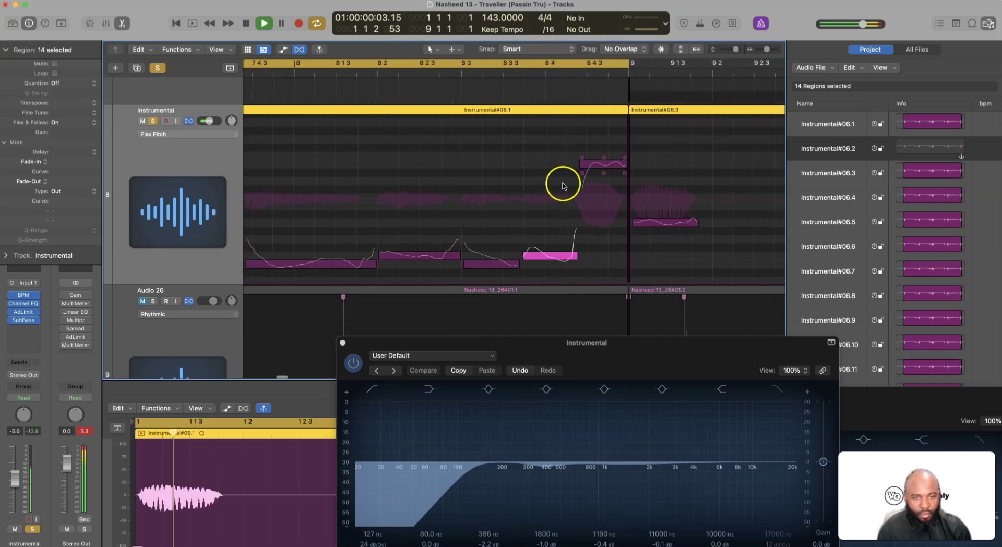
key("space")
left_click_drag(597, 164, 609, 164)
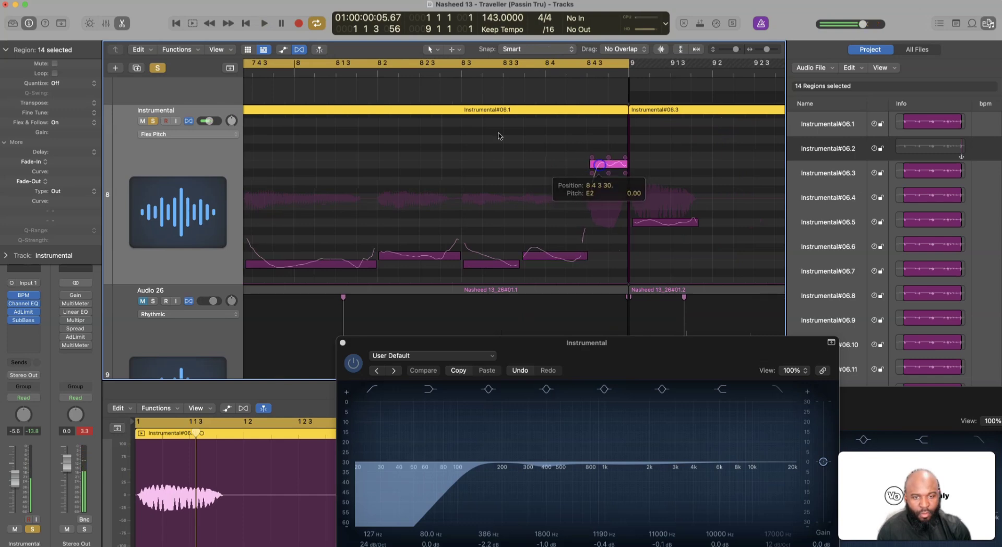
Play back the retimed phrases through to the end of bar 8, stop, and review the last notes before bar 9.
left_click(398, 74)
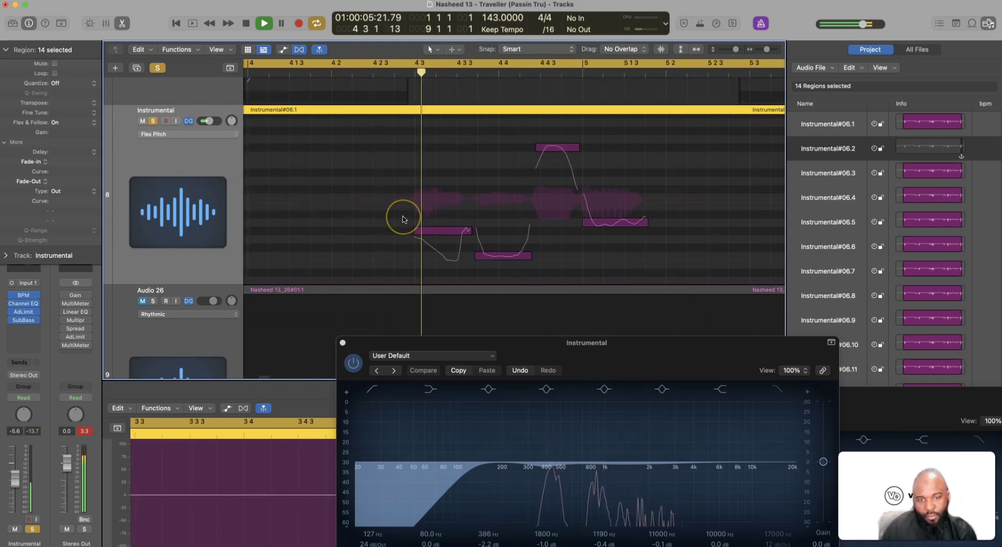
left_click(548, 217)
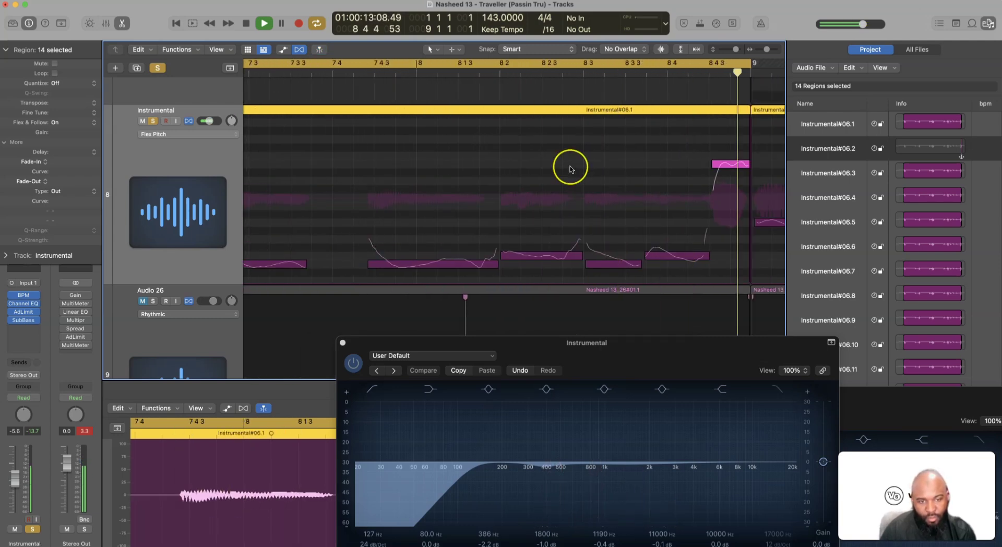
key("space")
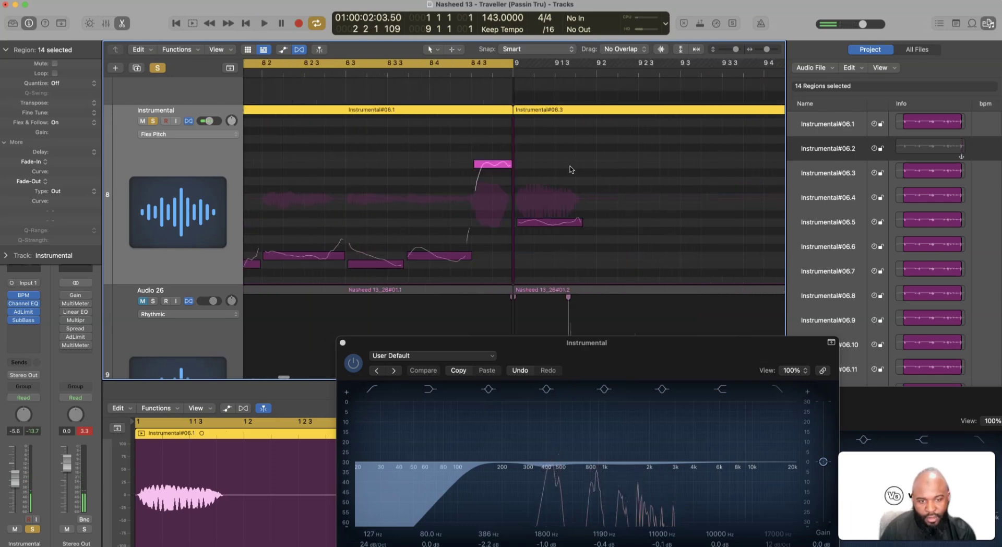
scroll(509, 243, "left", 3)
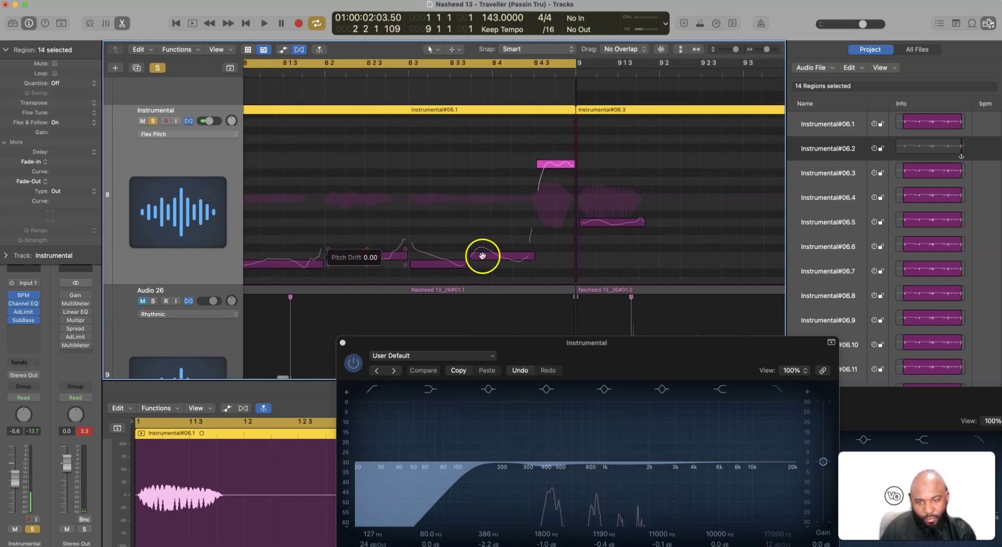
Open the second Instrumental track's Channel EQ, start playback and turn on the EQ's Analyzer.
scroll(365, 258, "left", 4)
scroll(357, 261, "left", 5)
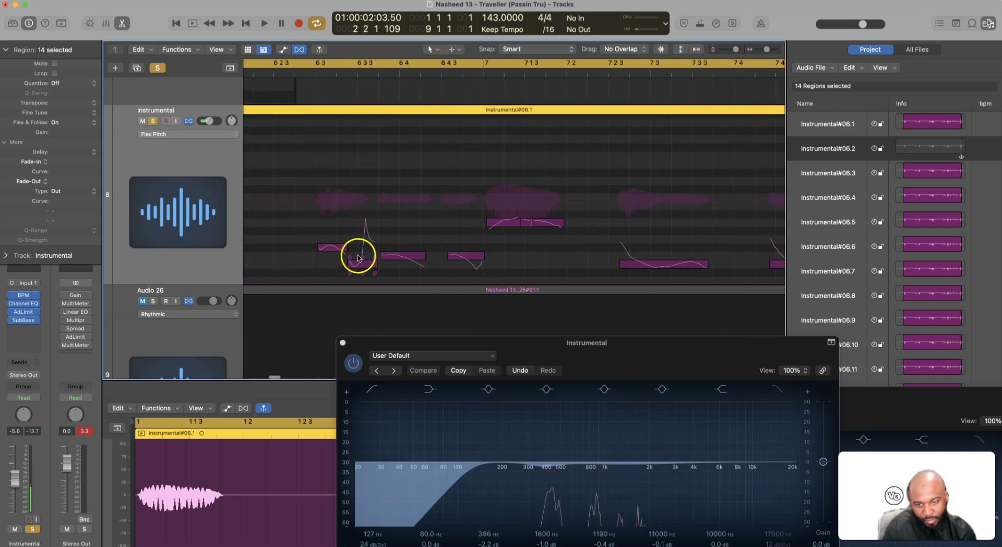
scroll(242, 207, "left", 15)
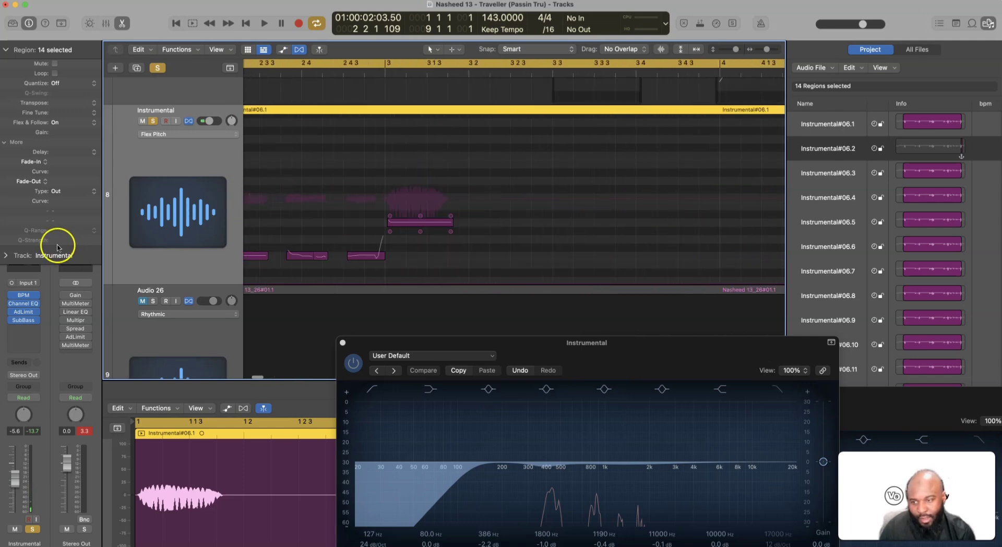
left_click(25, 305)
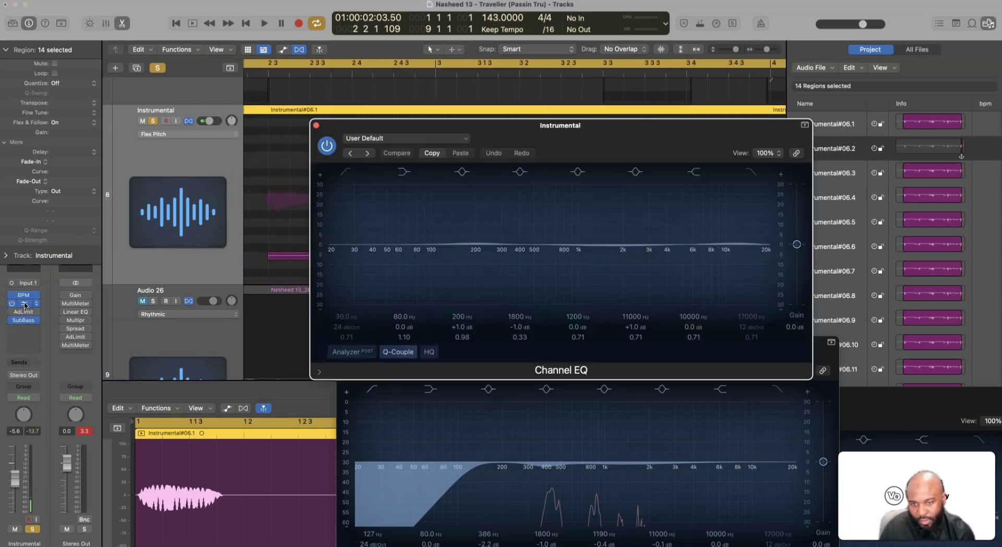
left_click_drag(518, 125, 467, 258)
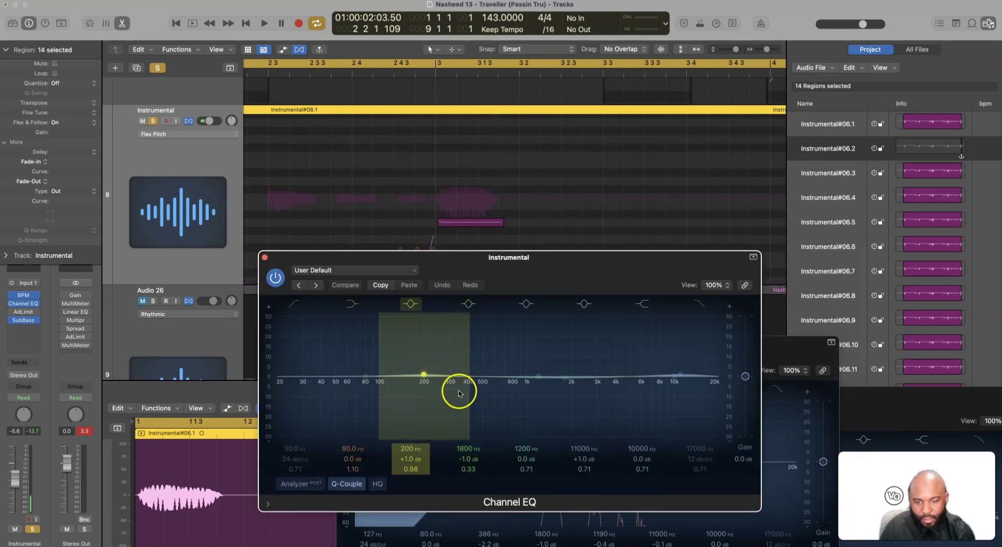
key("space")
left_click(301, 483)
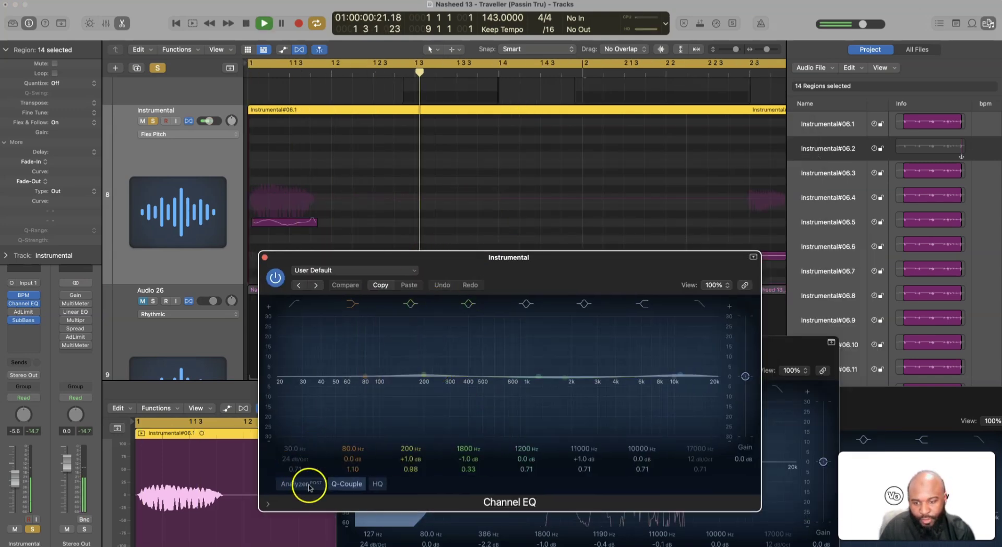
Set the EQ bands to +0.8 dB at 202 Hz, -1.4 dB at 1790 Hz and +1.6 dB at 2720 Hz, and close the EQ.
left_click_drag(471, 361, 446, 346)
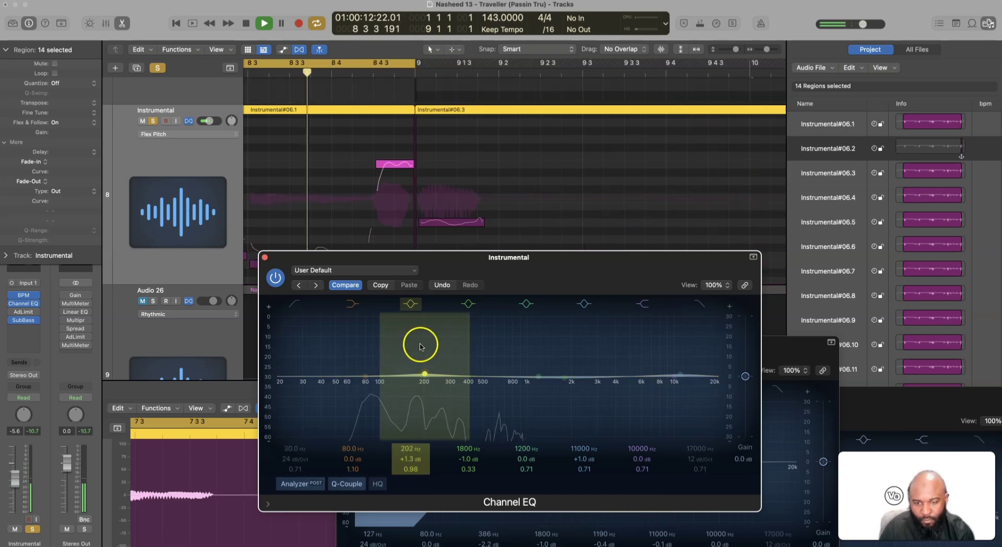
left_click_drag(425, 344, 426, 346)
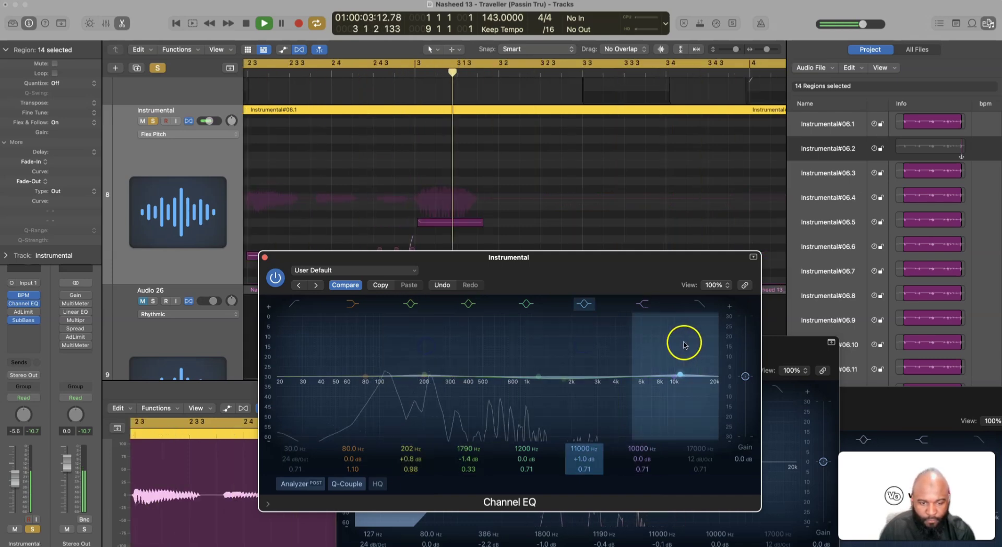
left_click_drag(684, 344, 685, 346)
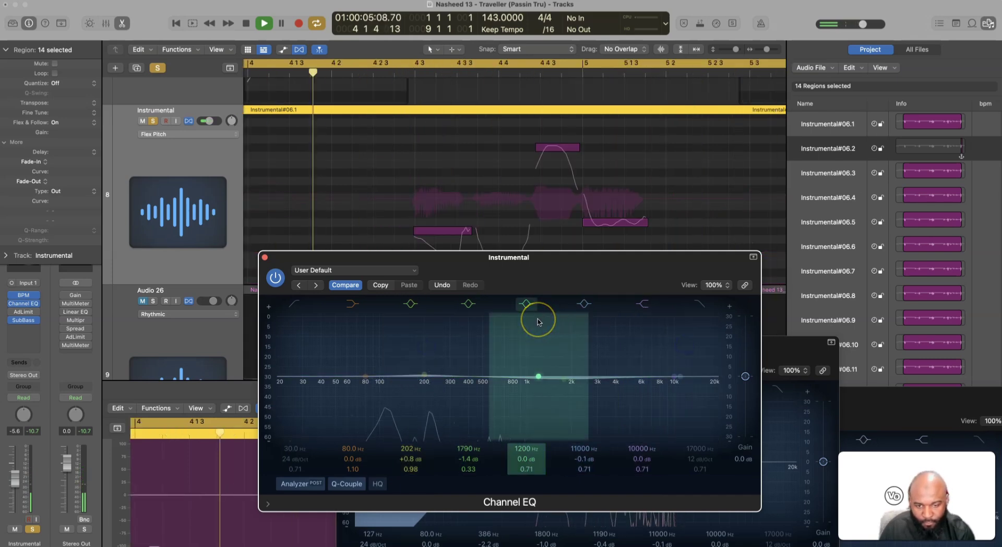
left_click_drag(689, 357, 591, 349)
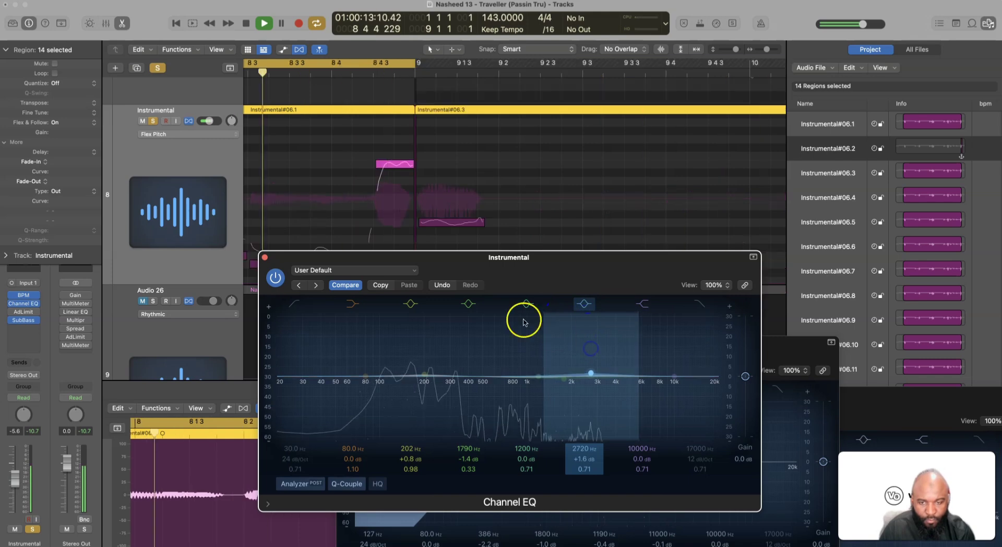
left_click(265, 256)
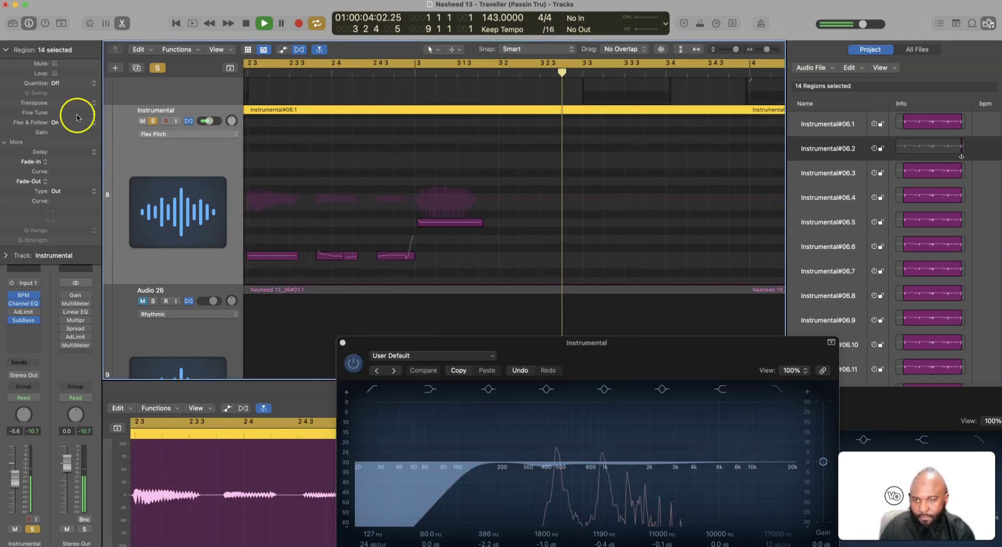
Clear the solo from the second Instrumental track so all the harmony tracks play together.
scroll(129, 110, "right", 1)
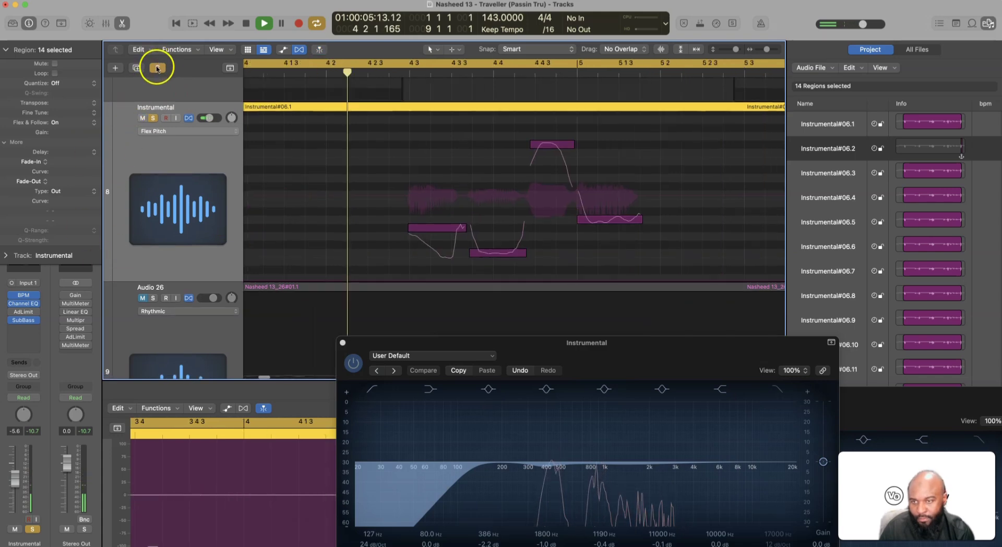
left_click(156, 67)
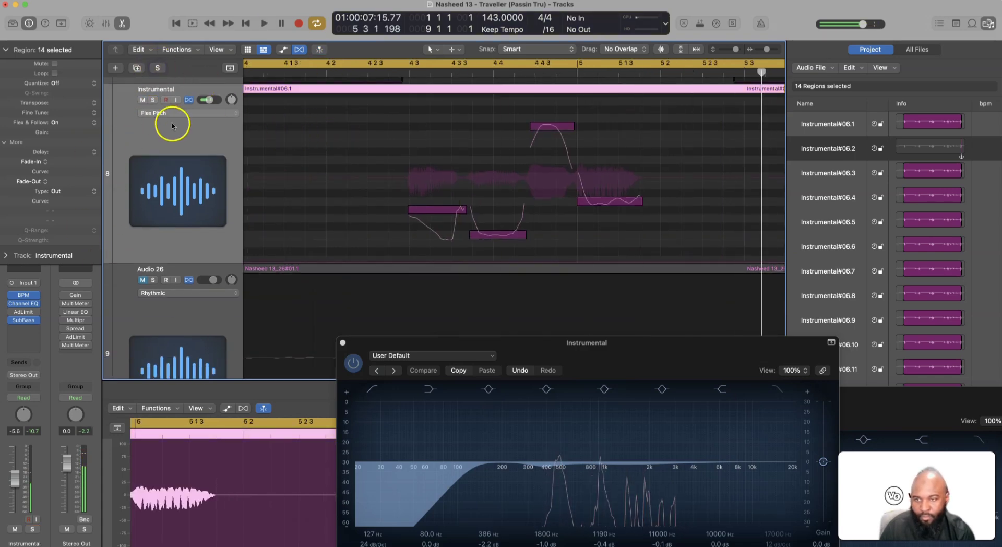
scroll(327, 150, "up", 5)
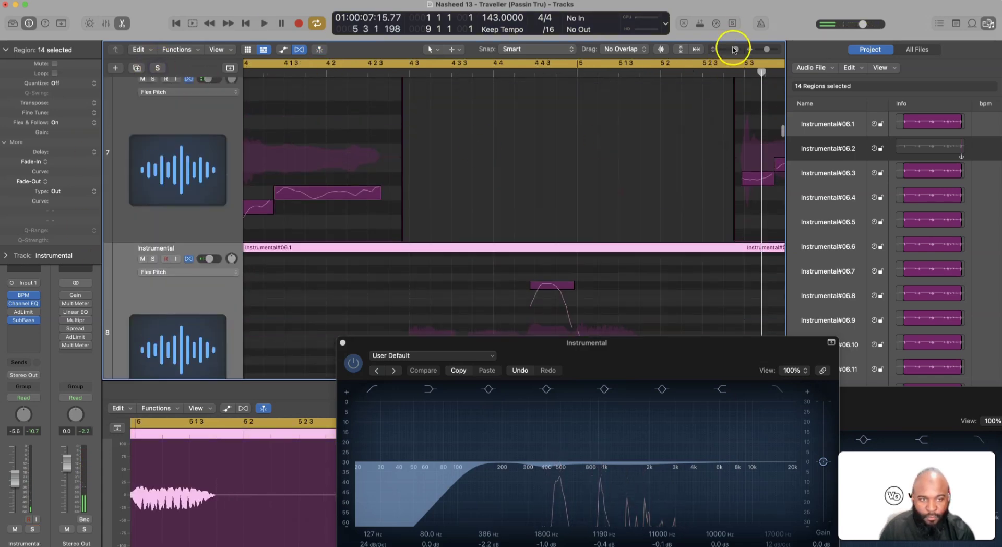
key("z")
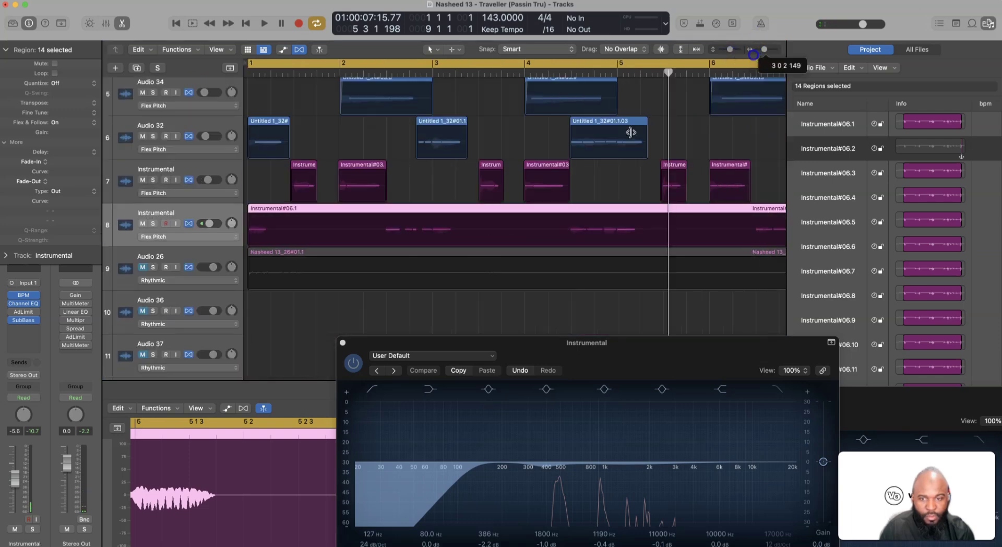
left_click_drag(763, 49, 725, 49)
left_click(334, 230)
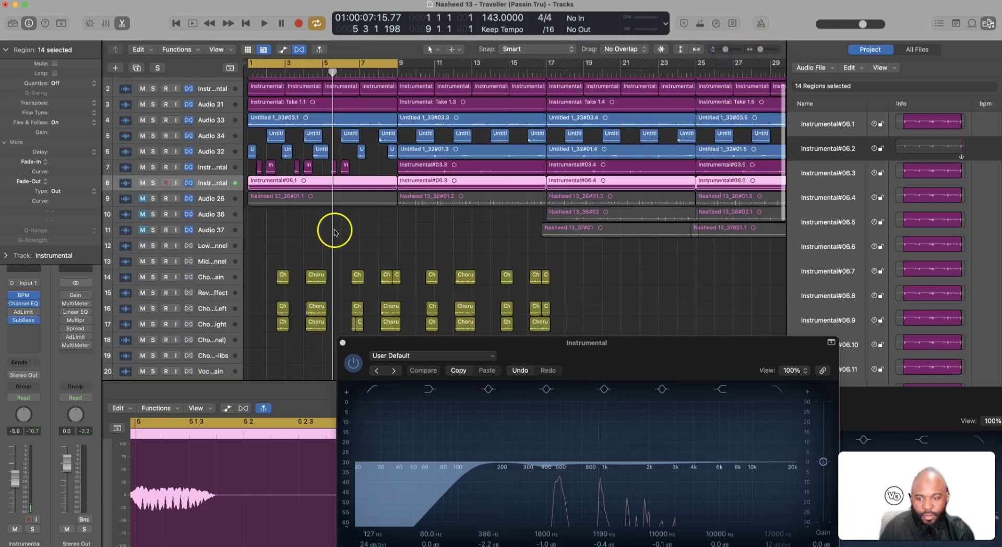
Mute the Chorus Main, Reverse Reverb Effect, Chorus Double Left and Chorus Double Right tracks, and play the harmonies from bar 1.
left_click_drag(143, 221, 142, 267)
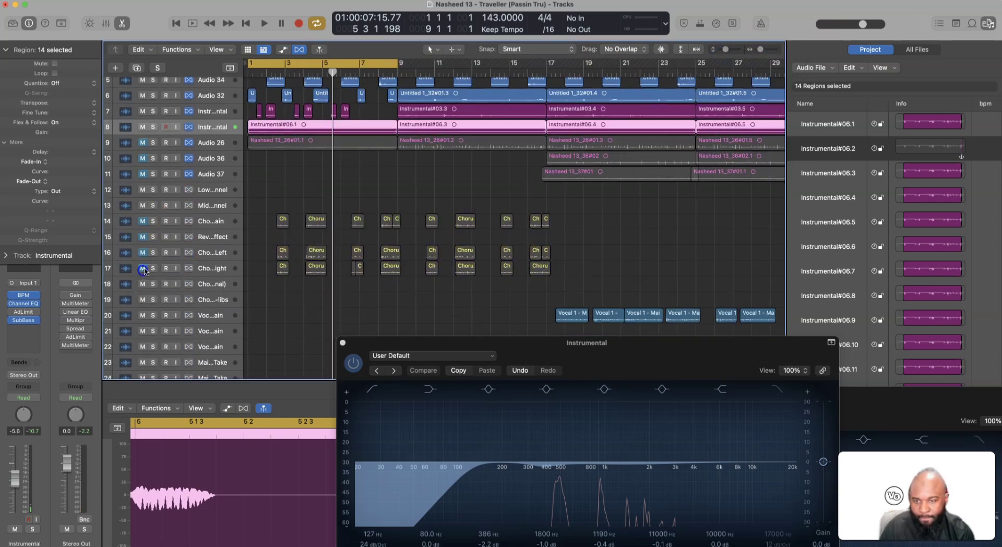
key("Return")
key("space")
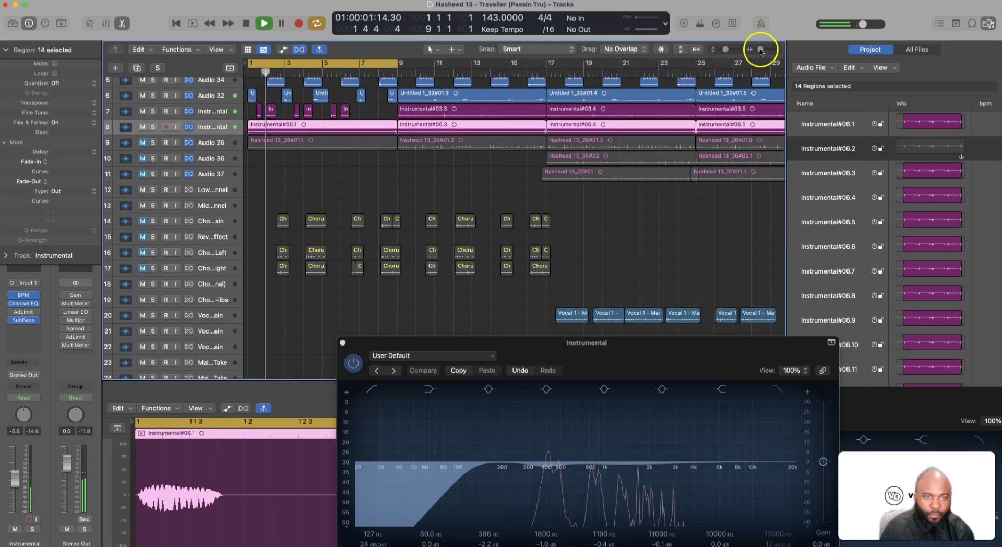
left_click_drag(761, 49, 763, 49)
scroll(401, 131, "up", 4)
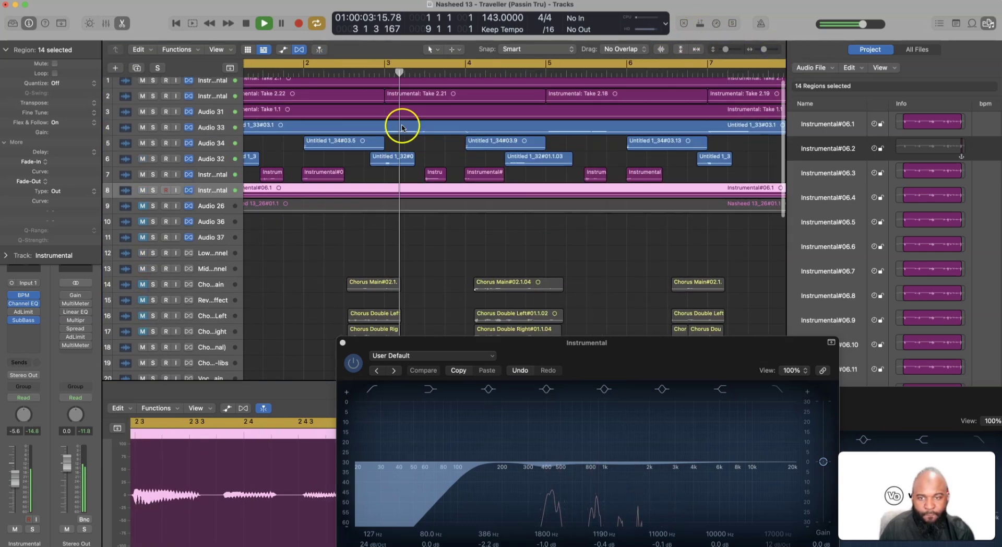
Select Audio 32 briefly, return to the second Instrumental track and lower its volume to -7.6 dB during playback.
left_click(204, 162)
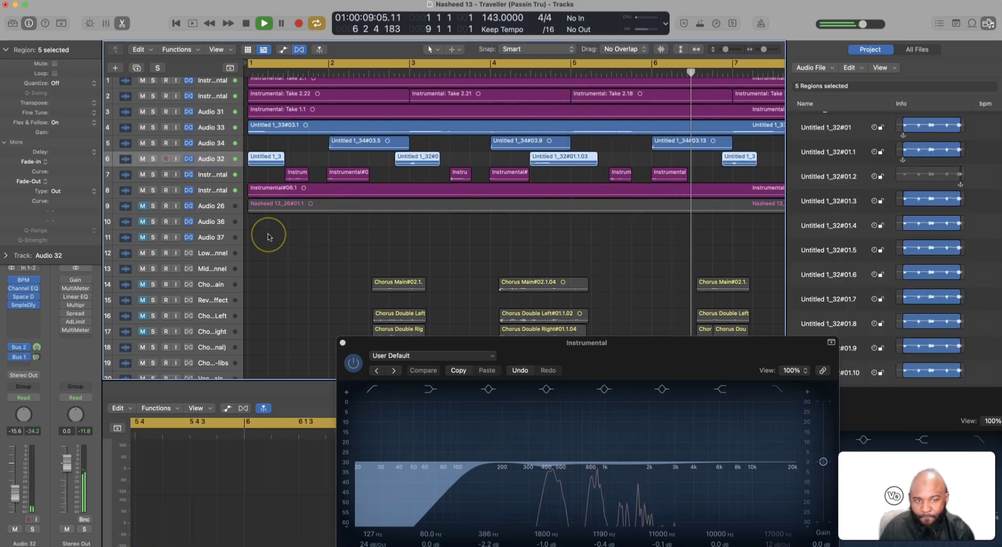
left_click_drag(209, 186, 204, 186)
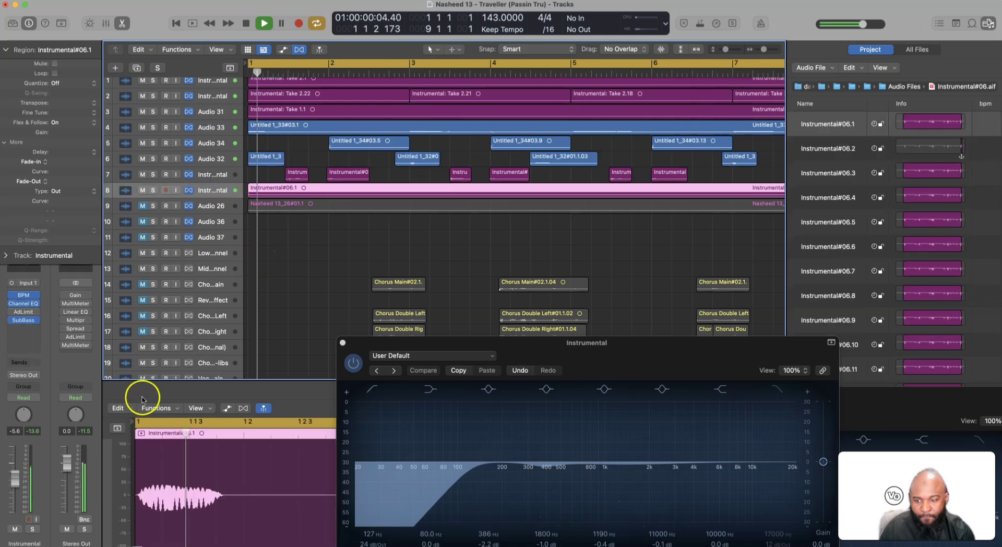
left_click_drag(18, 479, 16, 482)
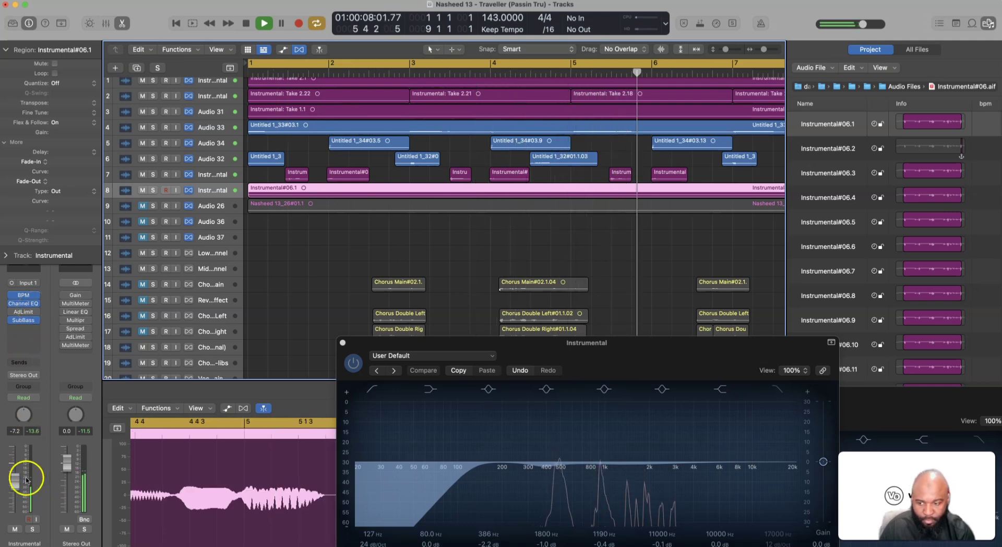
left_click_drag(18, 481, 19, 479)
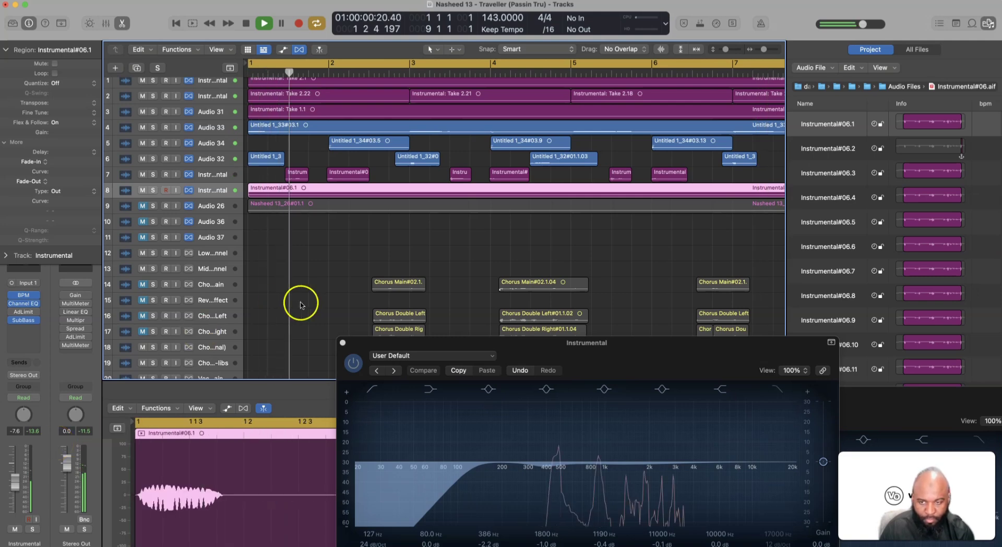
Nudge the second Instrumental track's high note at the end of bar 4 slightly later, during playback.
left_click(740, 48)
left_click(712, 90)
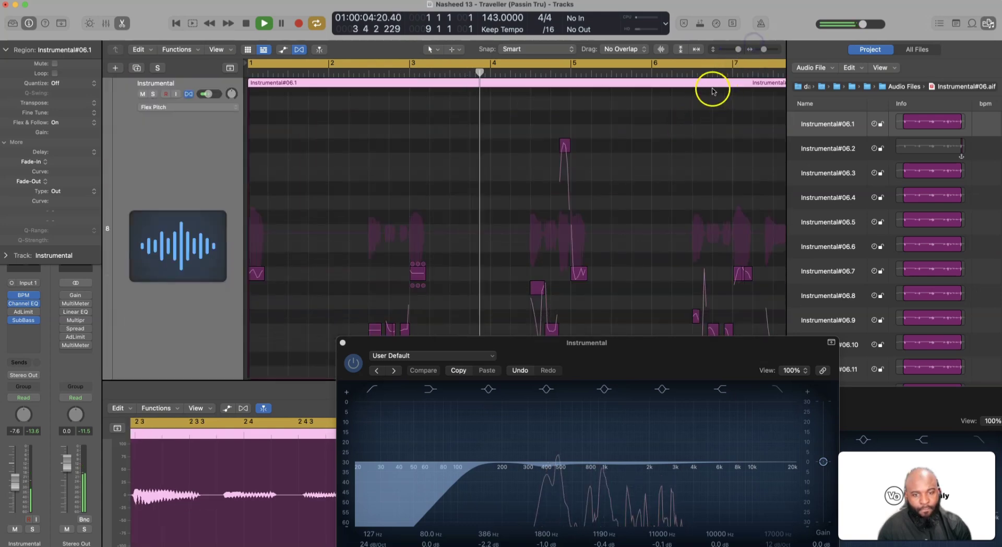
left_click(745, 79)
left_click_drag(760, 60, 767, 49)
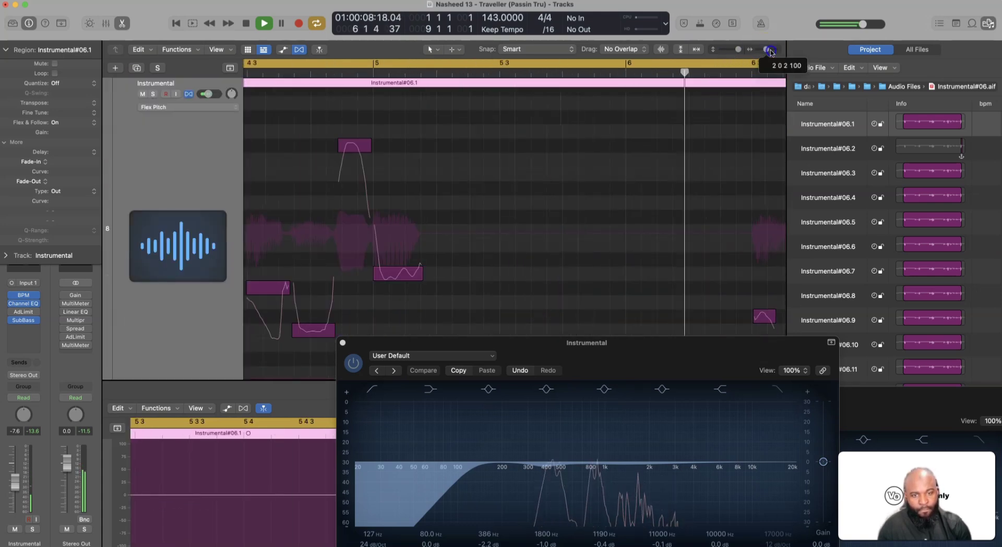
left_click(603, 123)
left_click(464, 149)
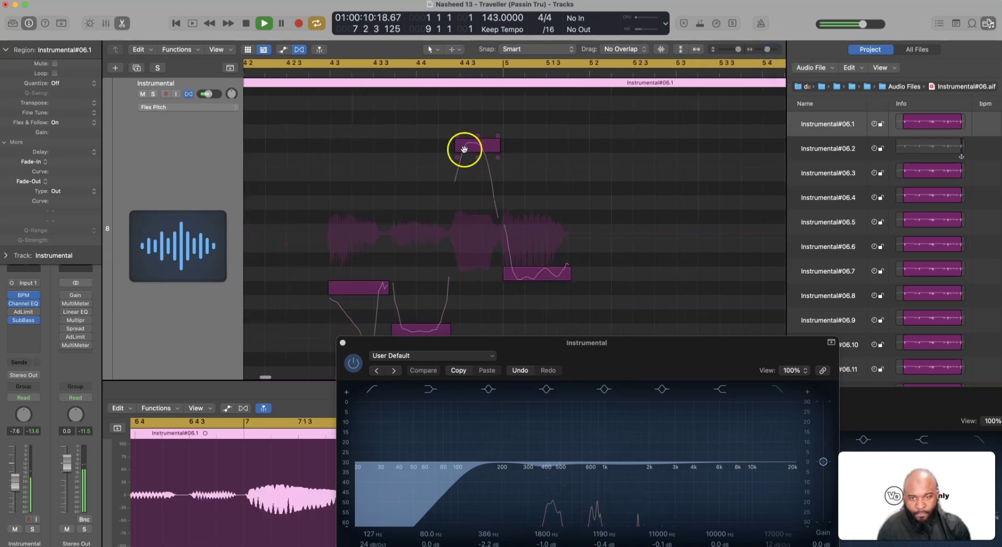
left_click_drag(472, 149, 473, 149)
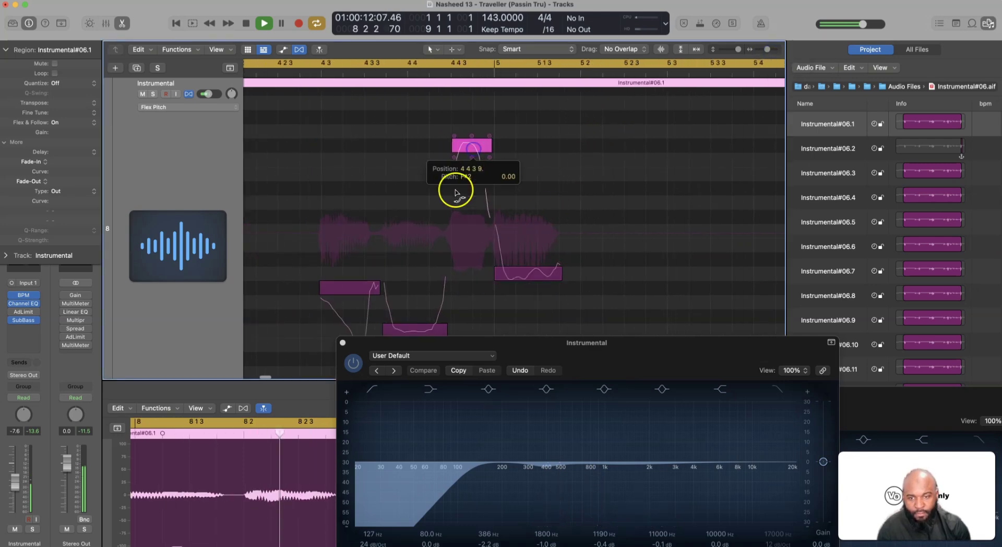
Nudge the two lower notes at bar 4 beats 3 and 4 slightly later.
scroll(414, 311, "down", 2)
left_click(401, 291)
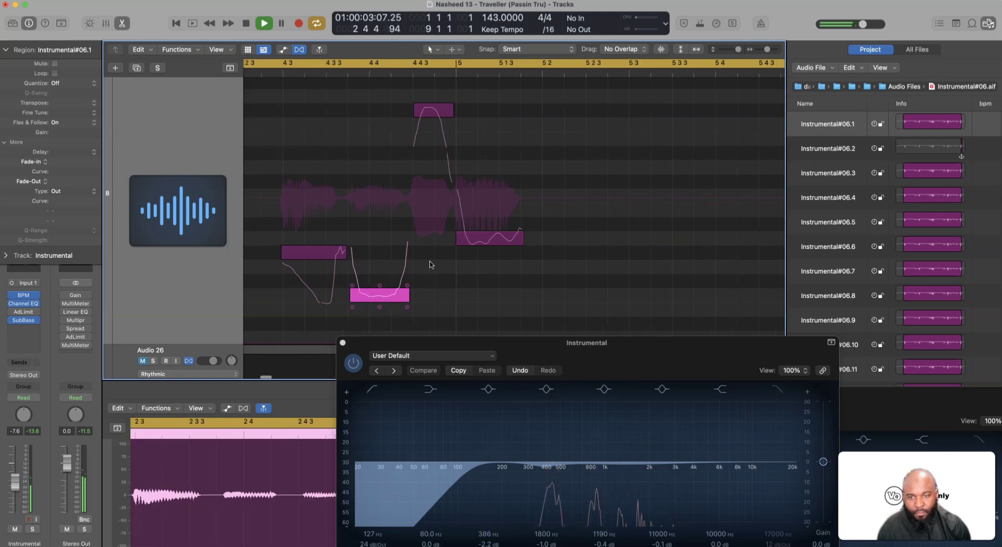
left_click(291, 266)
left_click(296, 253)
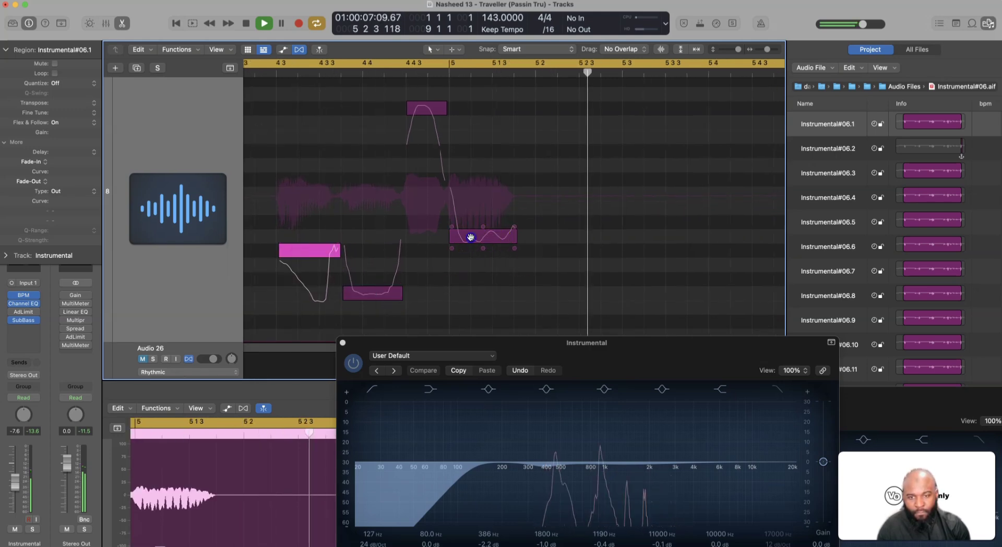
Nudge the note at the start of bar 5 and the long note leading into bar 8 slightly later.
left_click_drag(473, 235, 475, 238)
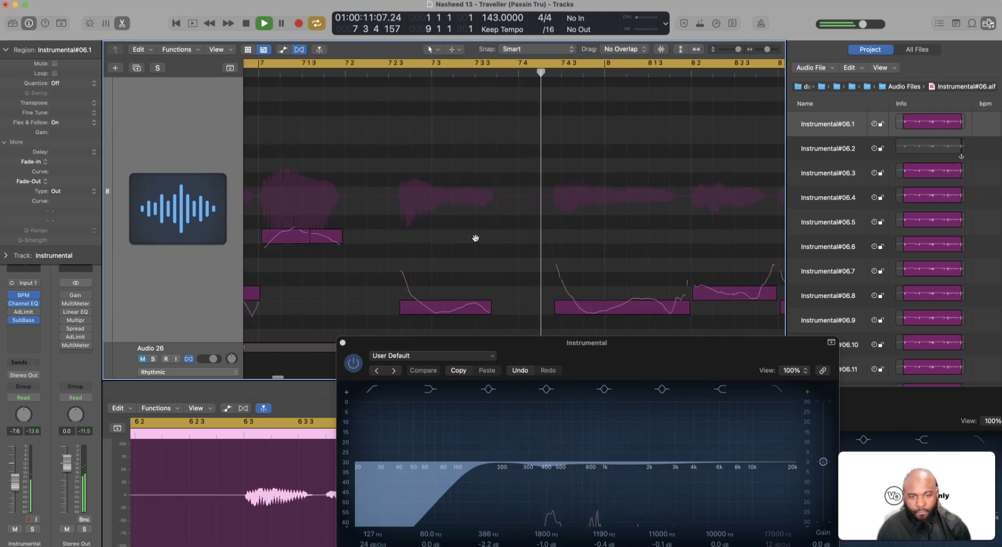
left_click(514, 291)
left_click_drag(505, 305, 511, 307)
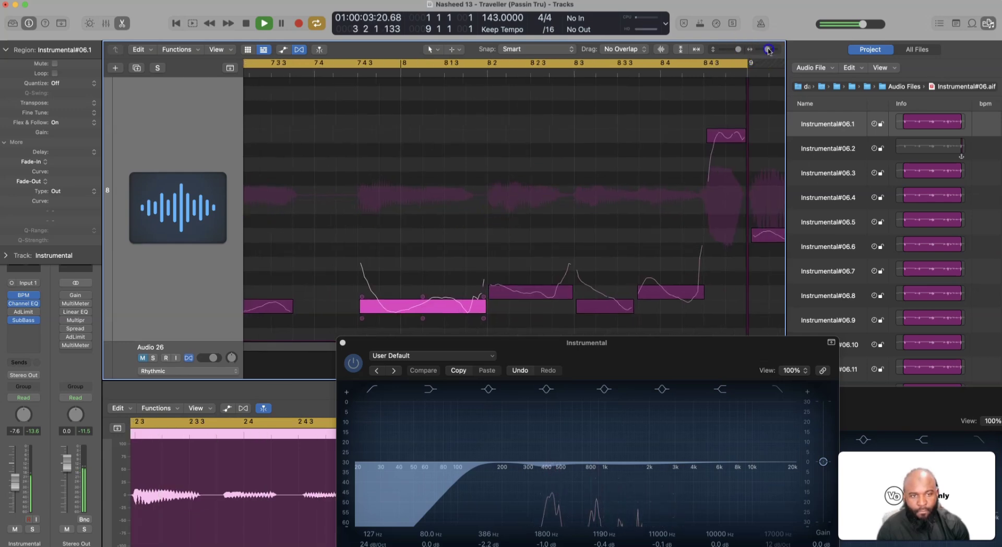
Review the whole arrangement while the harmony loop plays, from the Instrumental tracks down to the vocal tracks.
left_click_drag(768, 50, 729, 49)
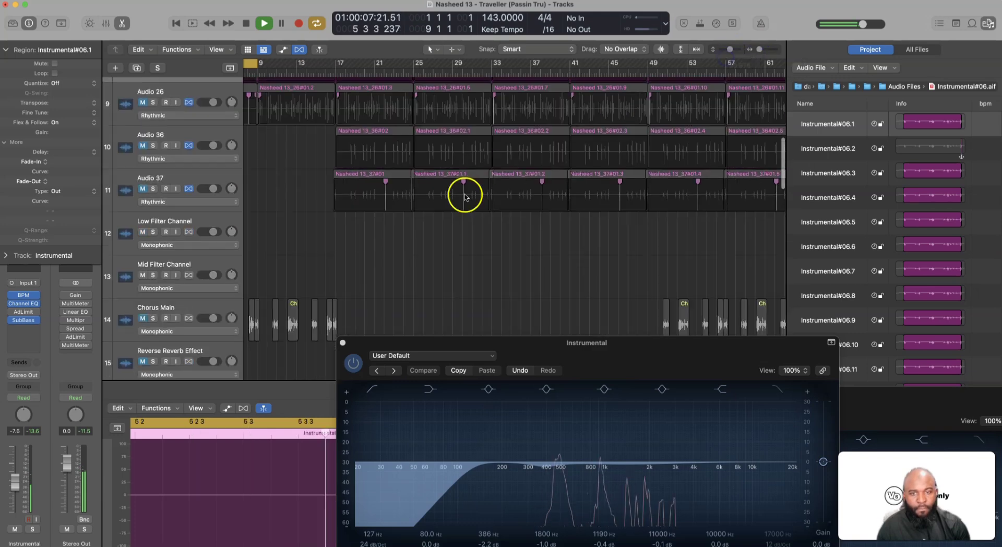
scroll(465, 196, "up", 3)
scroll(471, 185, "up", 2)
scroll(471, 186, "left", 2)
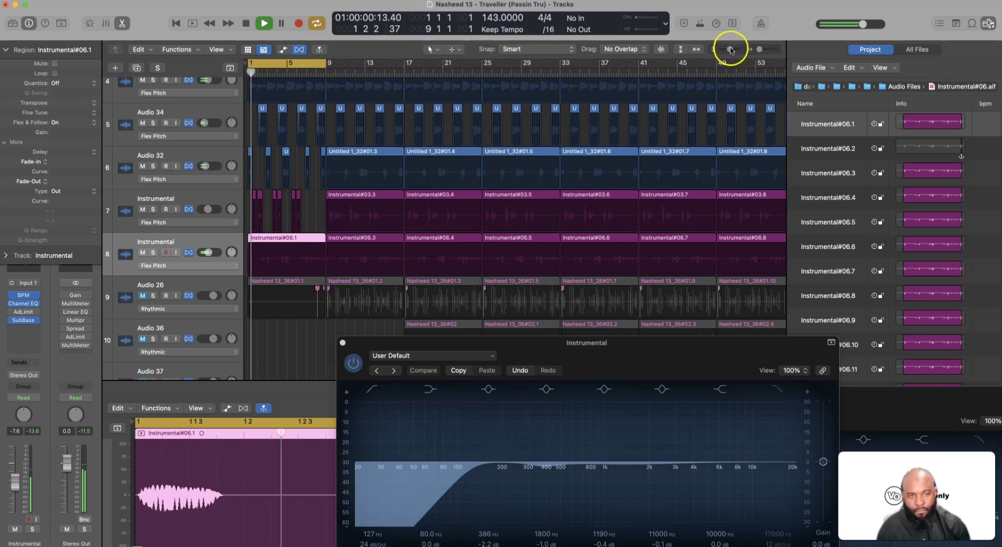
left_click_drag(730, 49, 724, 49)
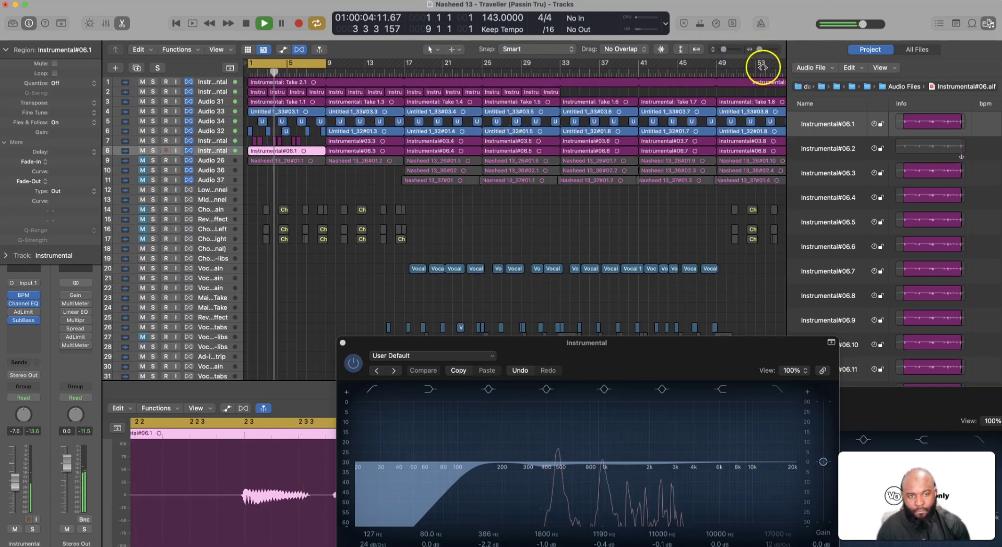
left_click_drag(723, 49, 725, 49)
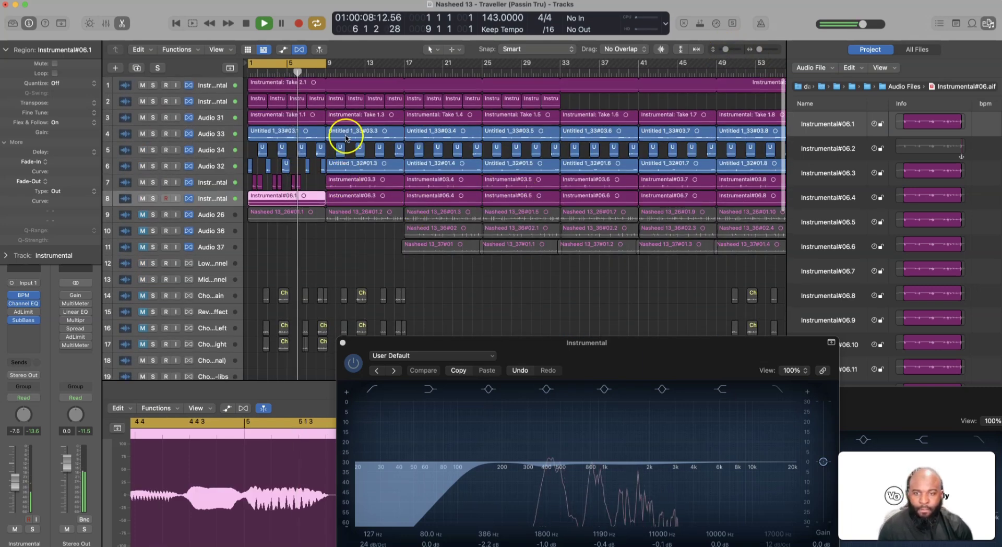
scroll(457, 232, "down", 5)
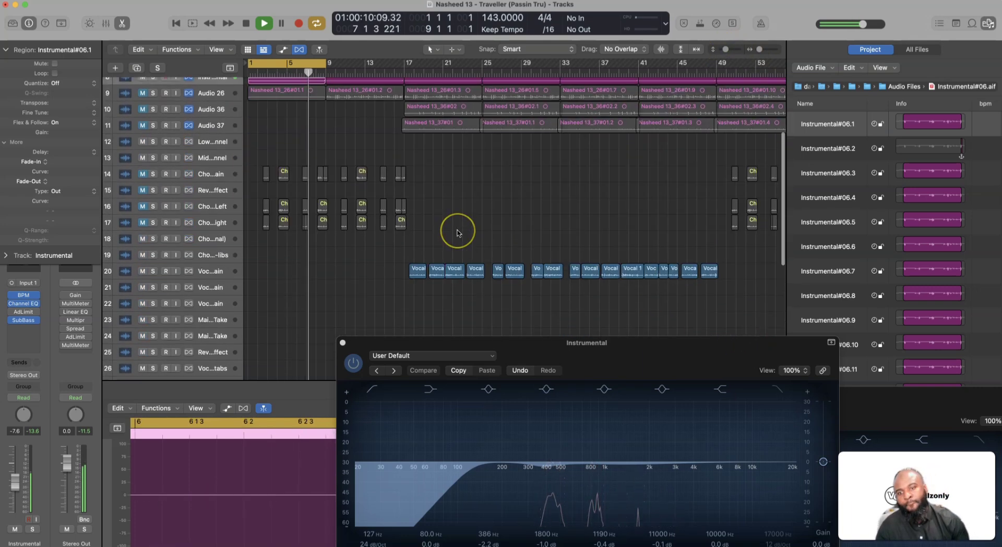
Check the remaining vocal tracks down to the end of the list, stop playback and return the playhead to the project start.
scroll(457, 232, "down", 10)
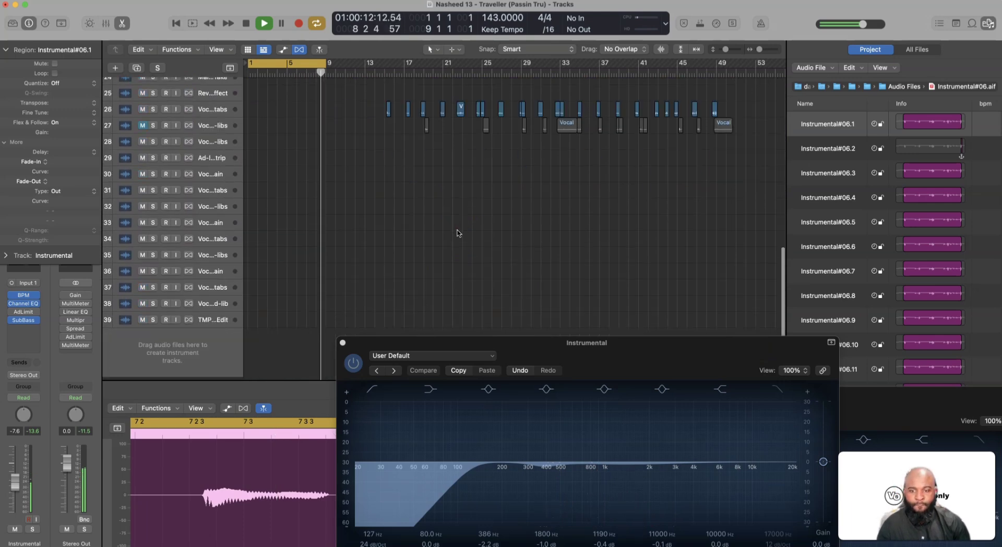
key("space")
key("Return")
scroll(457, 232, "up", 15)
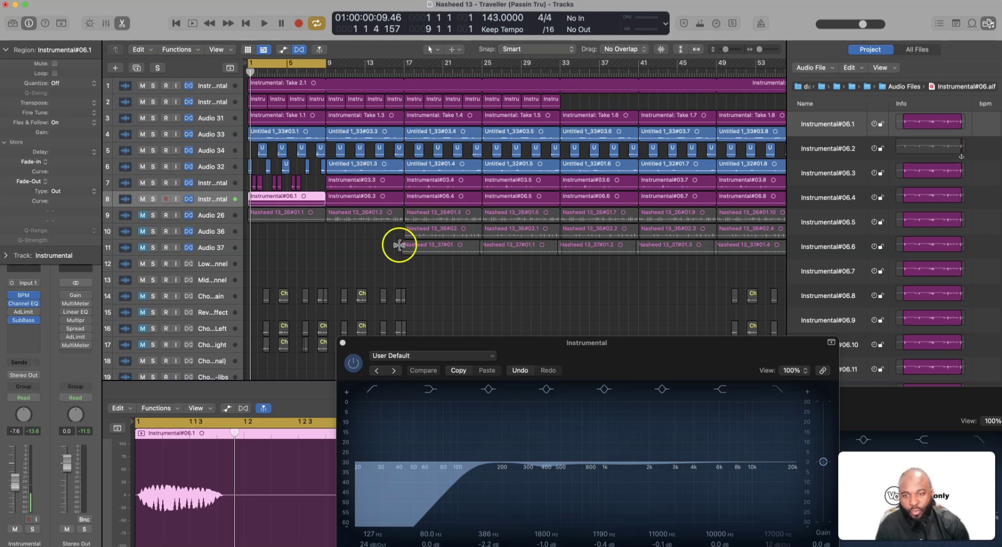
Split the top Instrumental track's long region at bars 9 and 17 with the Scissors tool.
left_click_drag(393, 242, 339, 56)
left_click(431, 50)
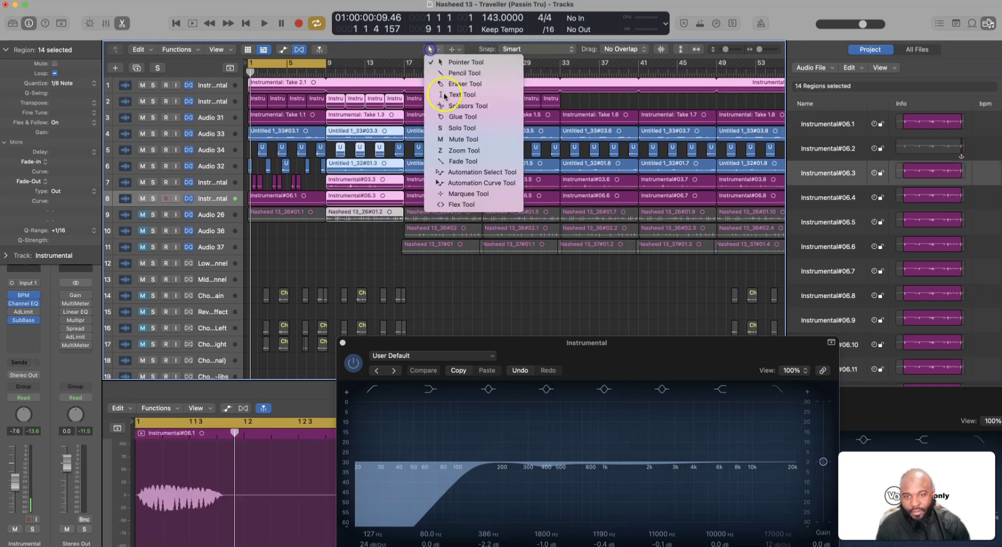
left_click(450, 106)
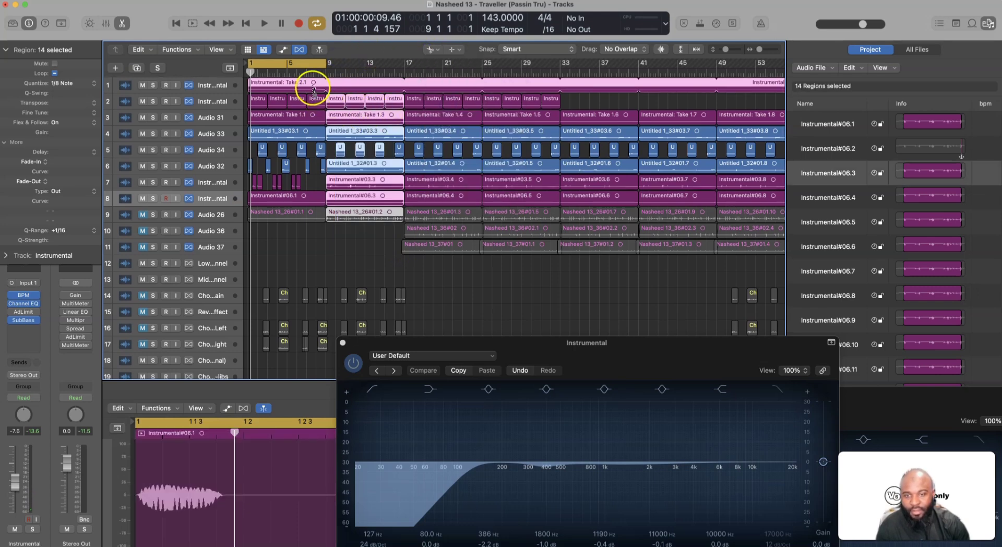
left_click_drag(325, 84, 326, 87)
left_click_drag(332, 239, 399, 80)
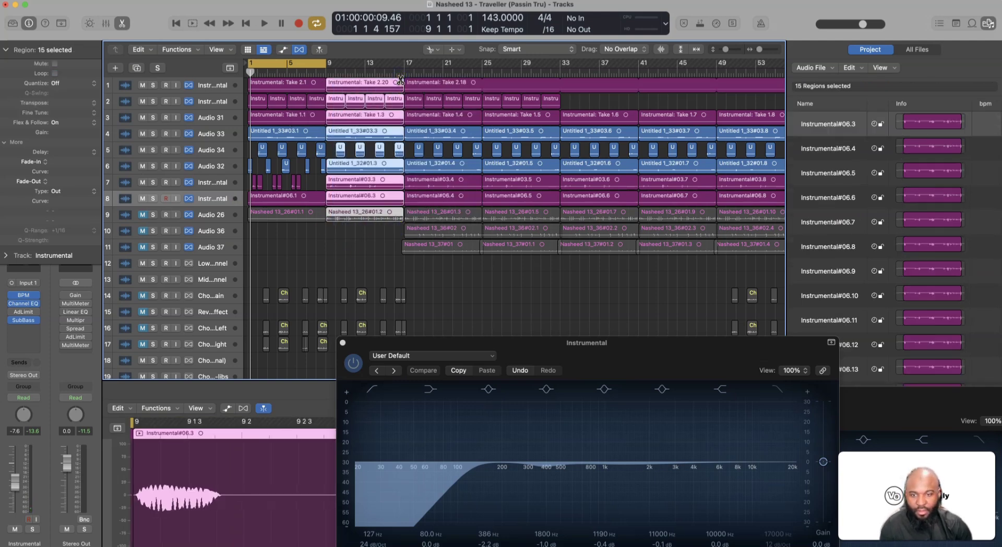
left_click(277, 240)
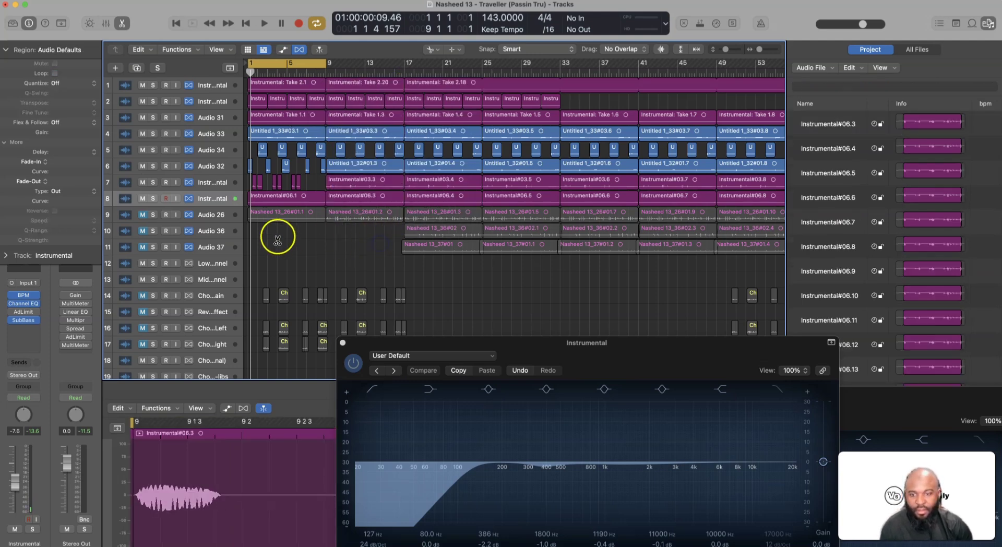
Move the Audio 26, 36 and 37 tracks near the end of the track list and remove the empty Low and Mid Filter Channel tracks.
left_click(214, 215)
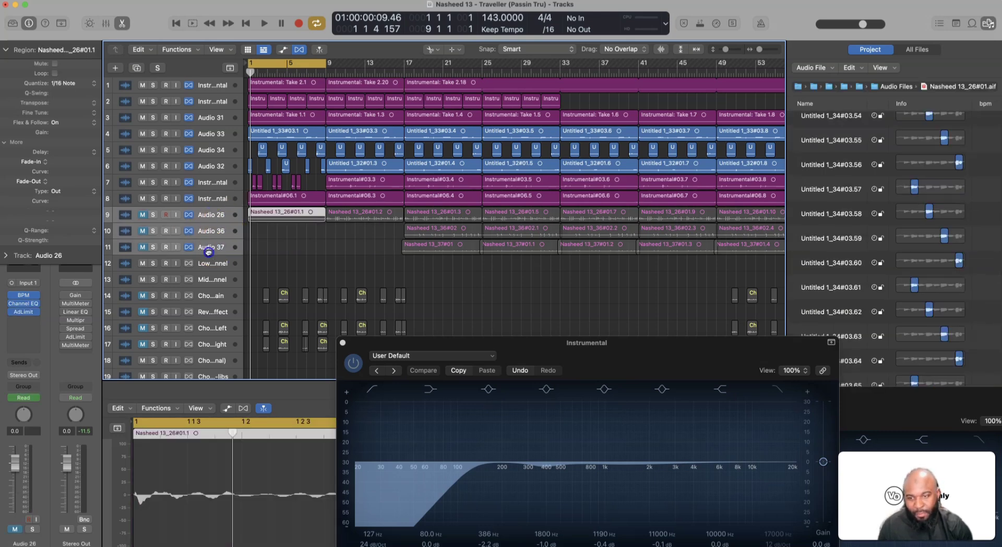
scroll(230, 377, "down", 5)
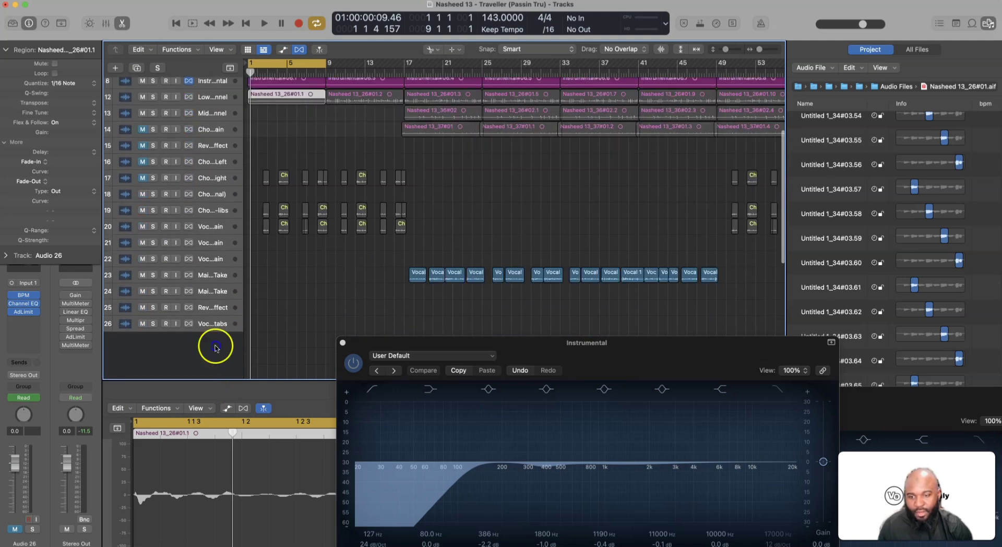
scroll(216, 348, "down", 5)
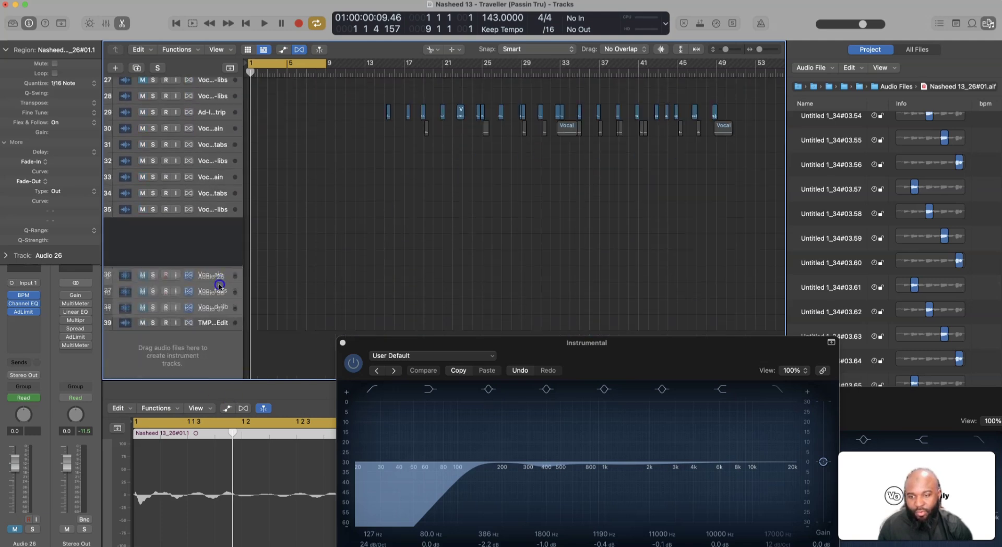
scroll(208, 253, "up", 15)
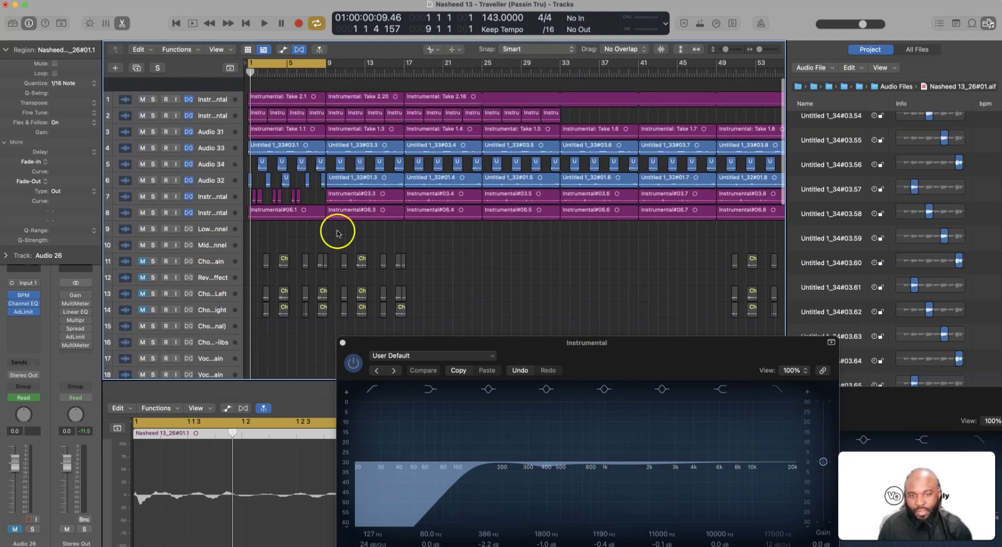
scroll(245, 226, "down", 1)
scroll(243, 223, "right", 10)
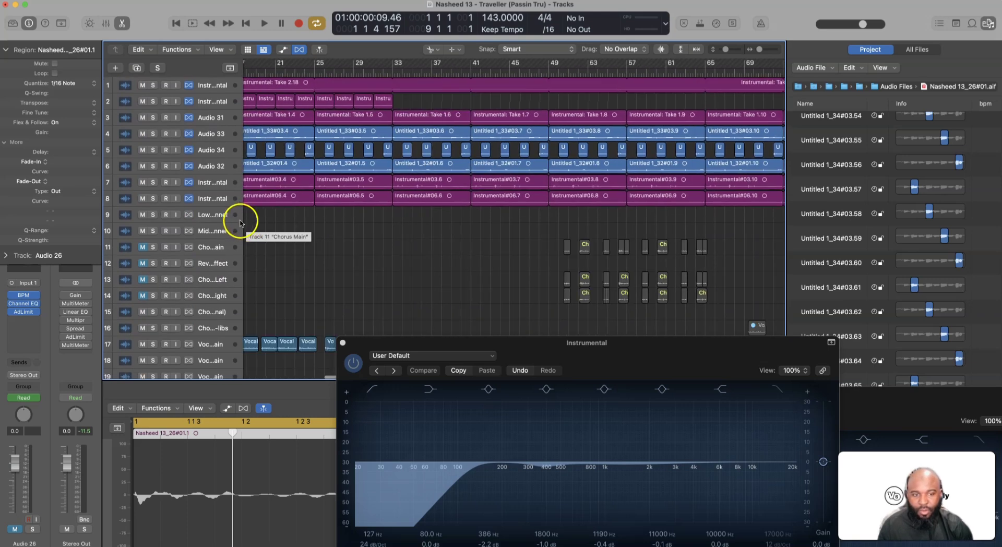
scroll(245, 222, "left", 10)
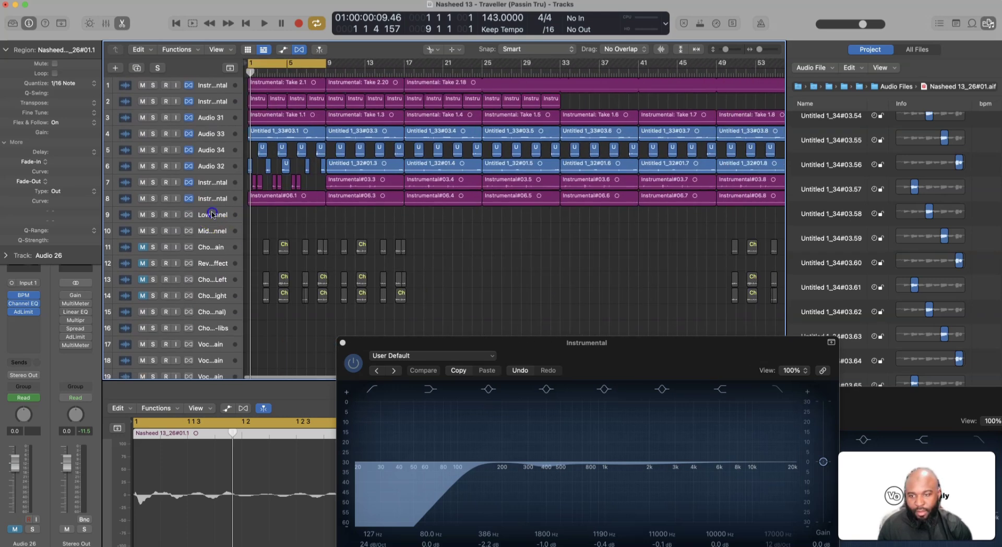
left_click(213, 214)
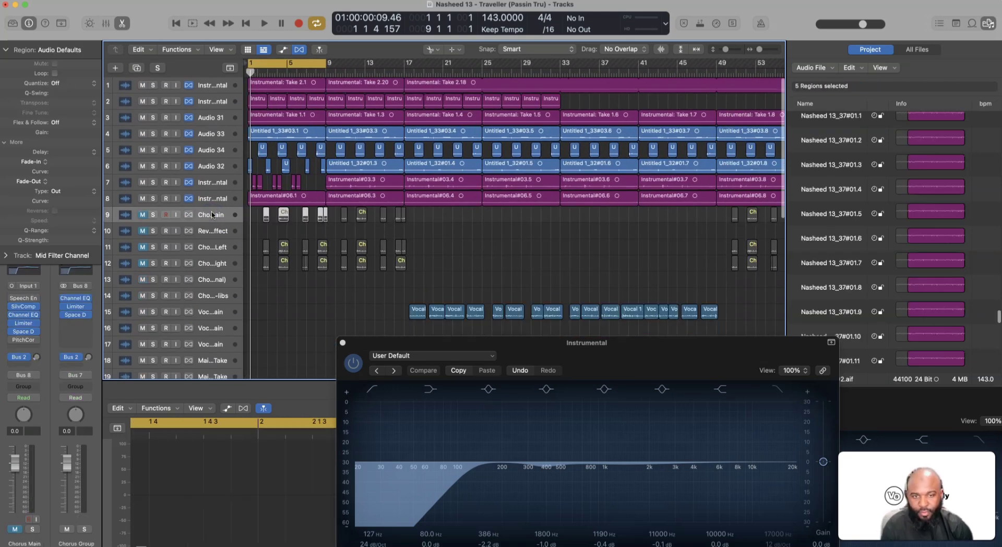
Switch back to the Pointer tool and select every region on the second Instrumental track.
left_click(344, 168)
left_click(435, 51)
left_click(435, 51)
left_click(440, 62)
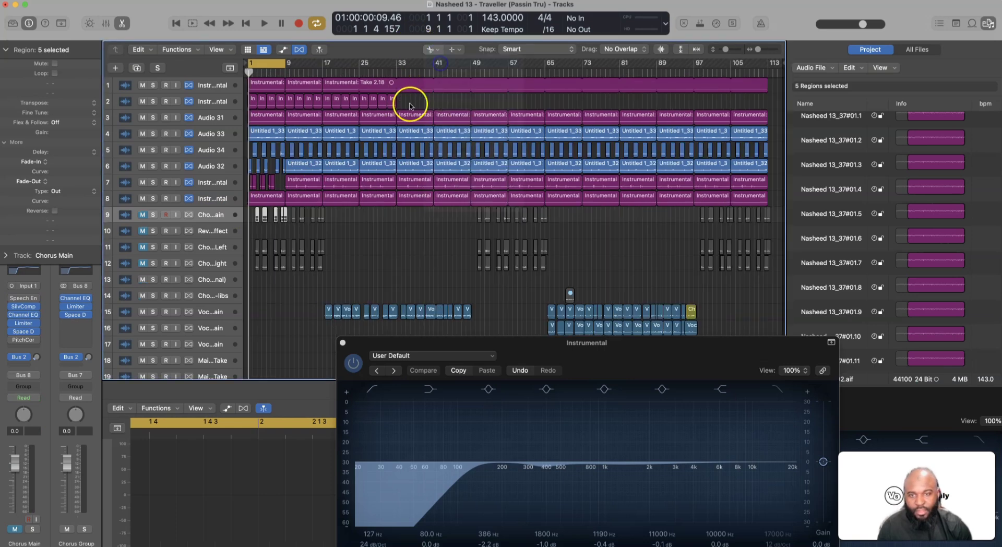
left_click(223, 108)
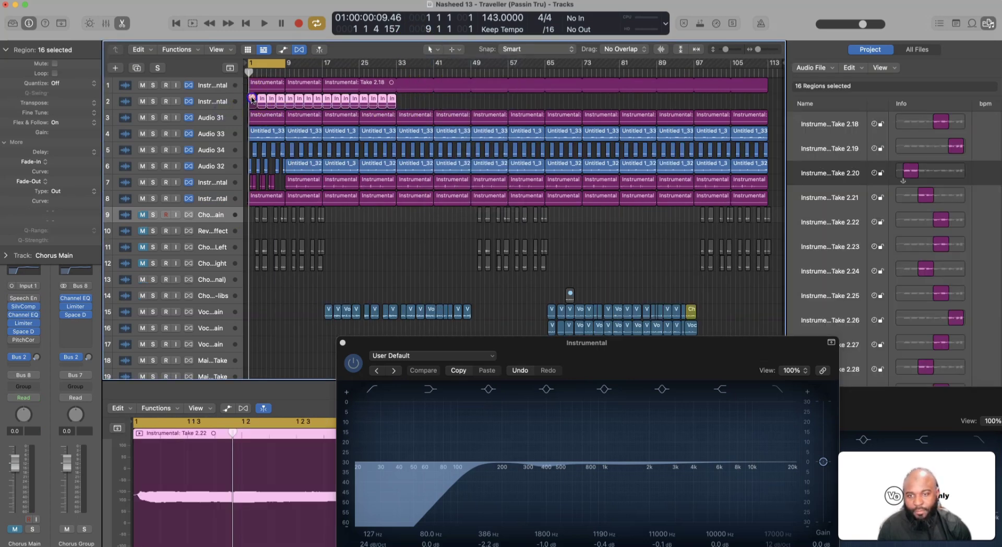
left_click(415, 95)
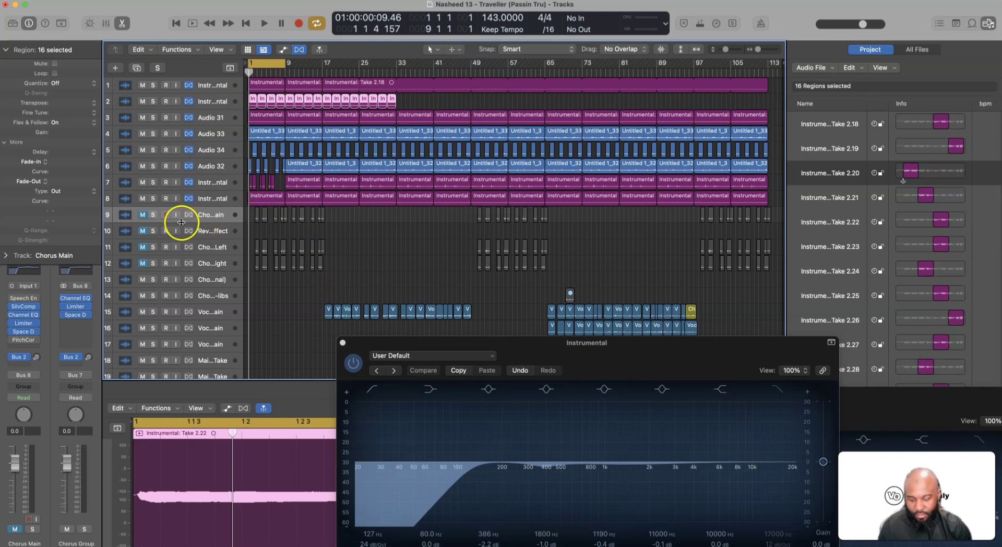
left_click(197, 217)
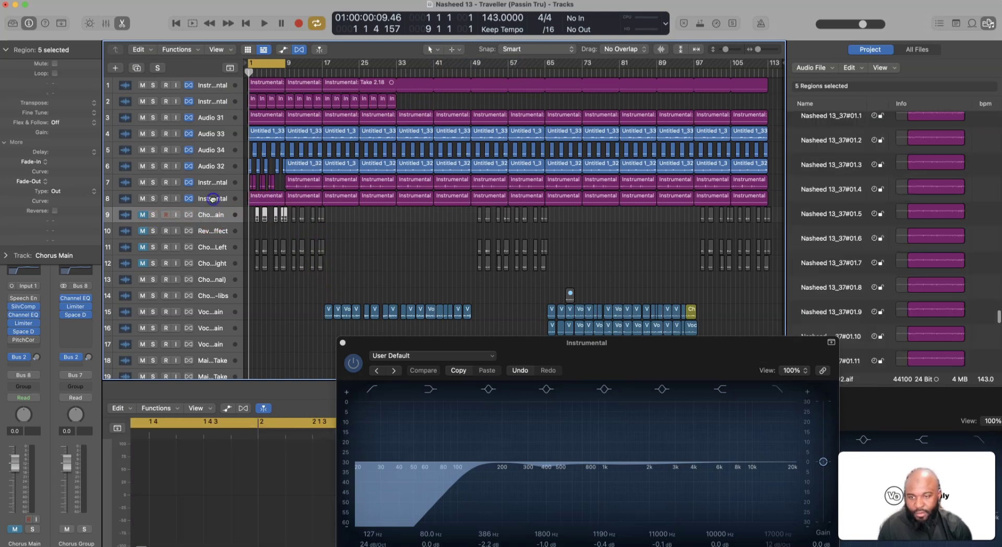
Delete the regions between bars 9 and 17 on the upper eight tracks, including the remaining Audio 32 region.
left_click(213, 199)
left_click(306, 197)
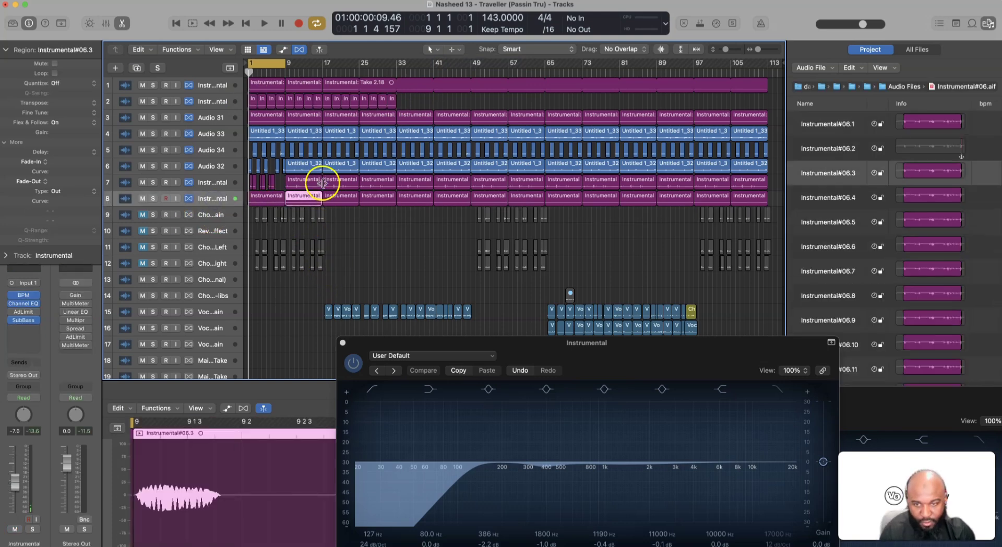
left_click(312, 182, "shift")
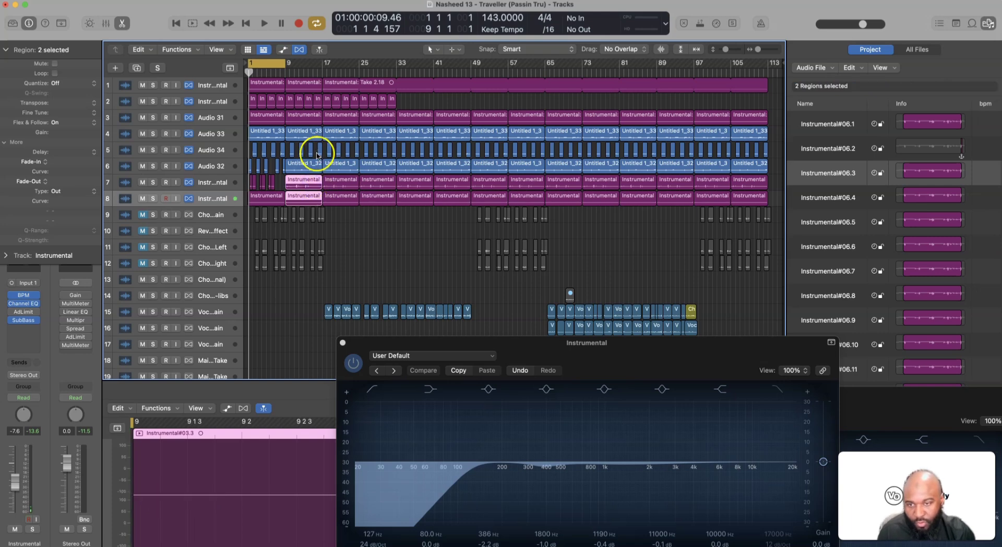
left_click_drag(324, 152, 290, 100)
left_click(392, 107, "shift")
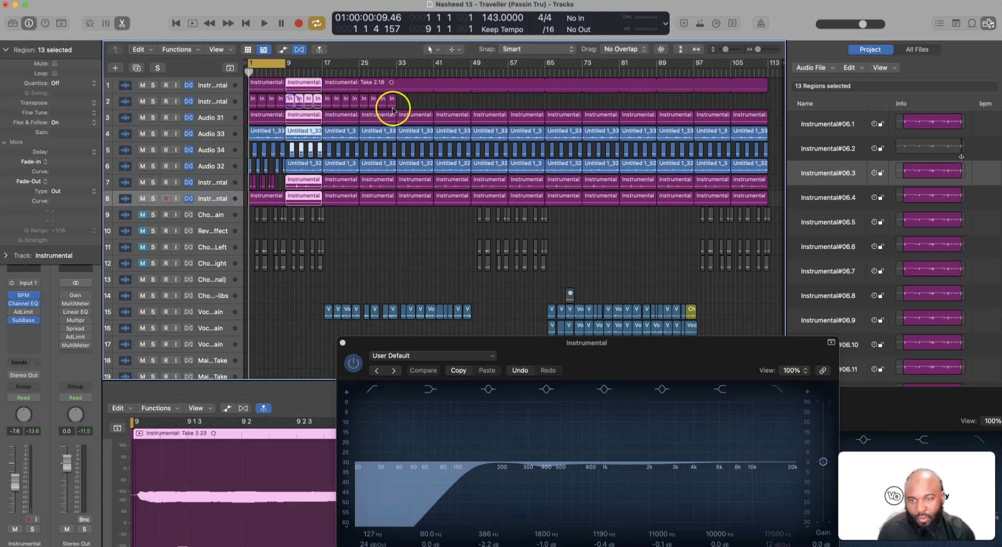
key("Delete")
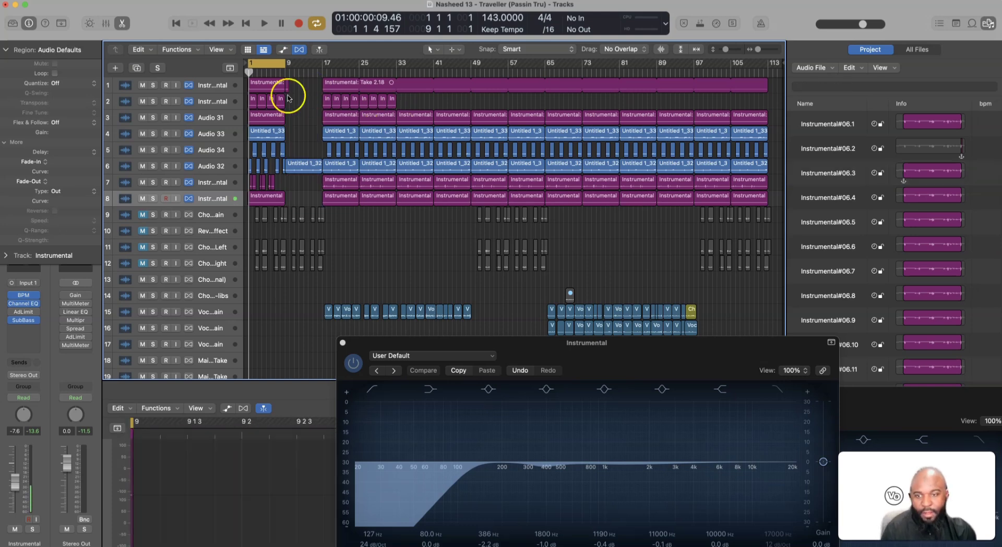
left_click(302, 162)
key("Delete")
left_click(311, 91)
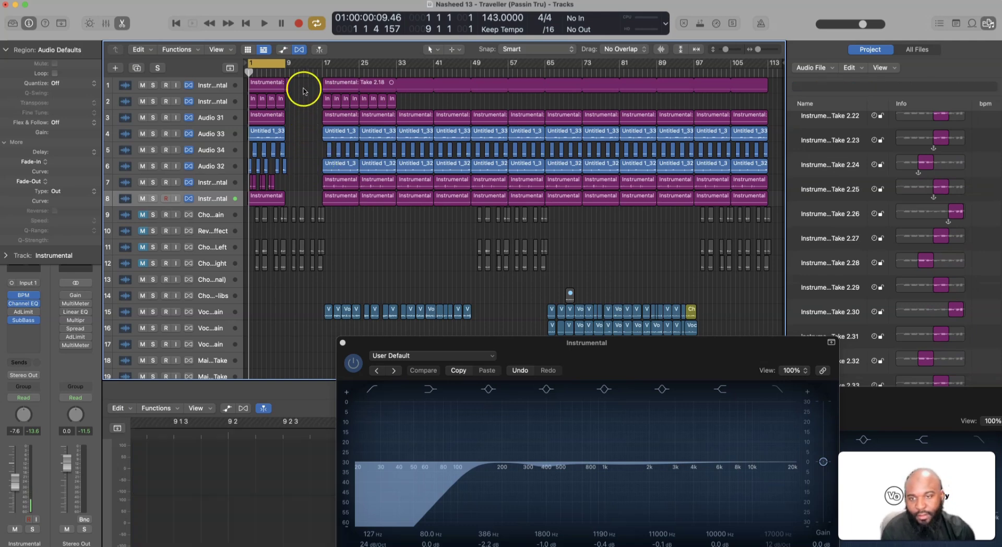
Split the top Instrumental track's long region at bars 25 and 33 with the Scissors tool.
left_click_drag(305, 92, 356, 199)
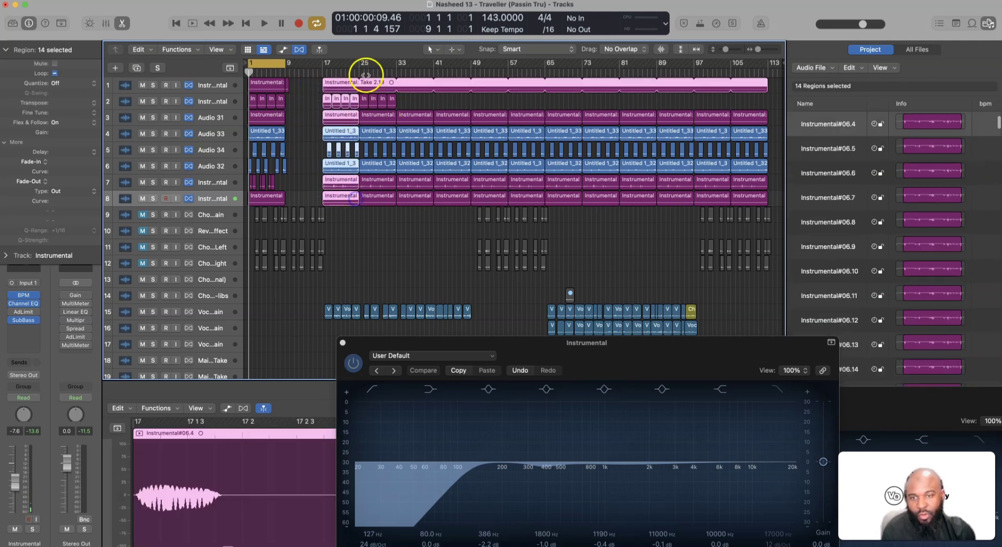
left_click(437, 50)
left_click(460, 103)
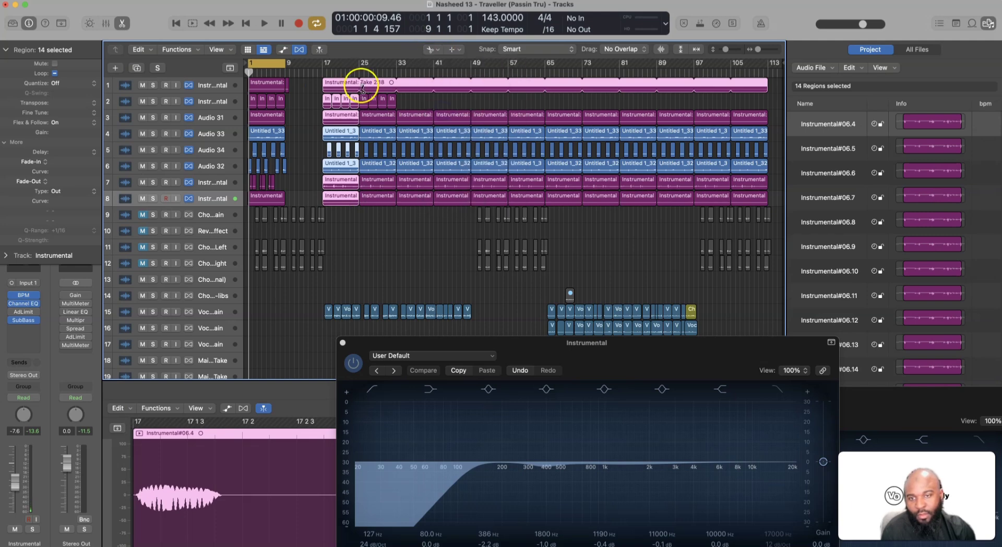
left_click(361, 87)
left_click(396, 89)
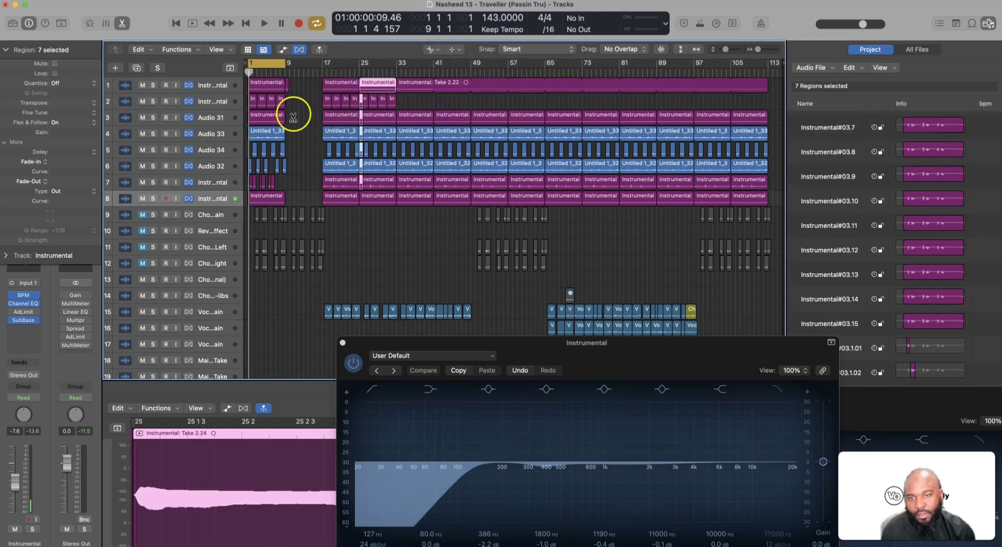
Delete the upper eight tracks' regions between bars 17 and 33, plus the leftover sliver at bar 9 on the top track.
left_click_drag(310, 84, 397, 205)
key("Delete")
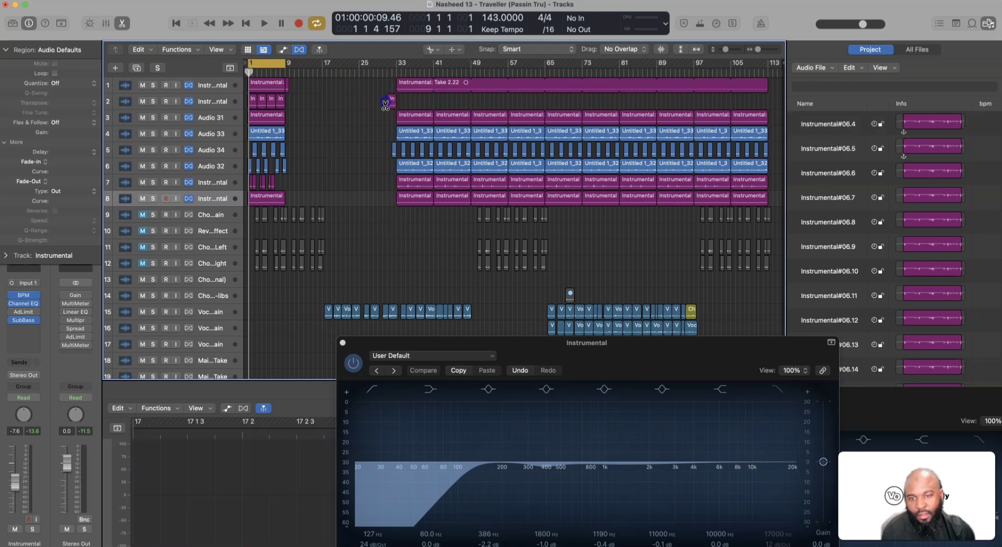
left_click_drag(327, 193, 323, 116)
left_click(288, 95)
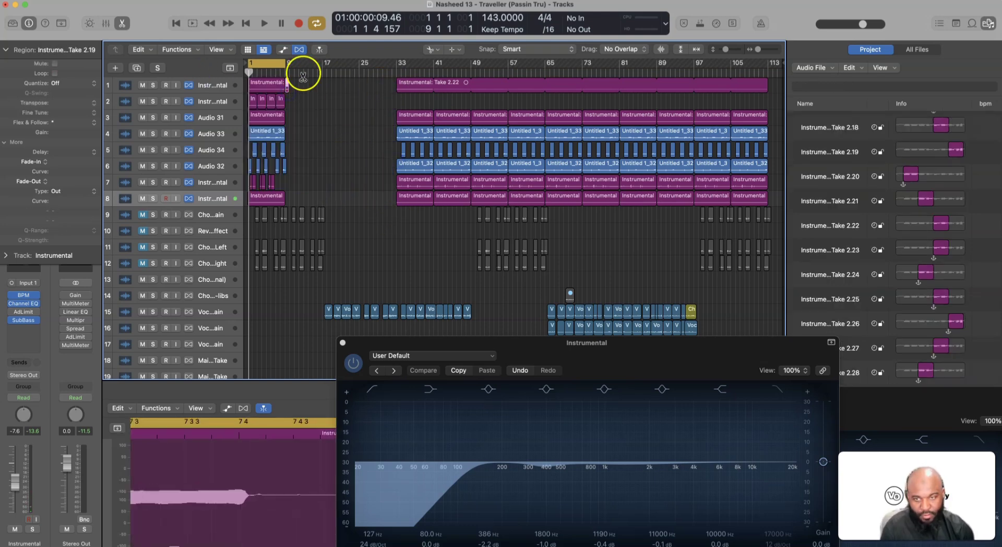
key("Delete")
Copy the upper eight tracks' edited bars 1 to 8 to bar 9 using the Pointer tool, and select the regions of both sections.
left_click(429, 49)
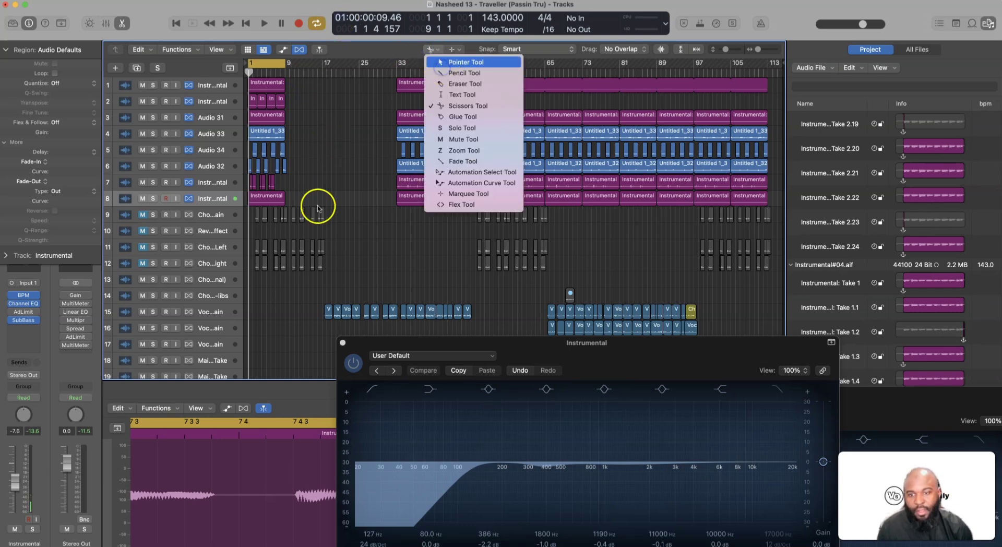
key("t")
left_click_drag(316, 205, 339, 85)
key("alt")
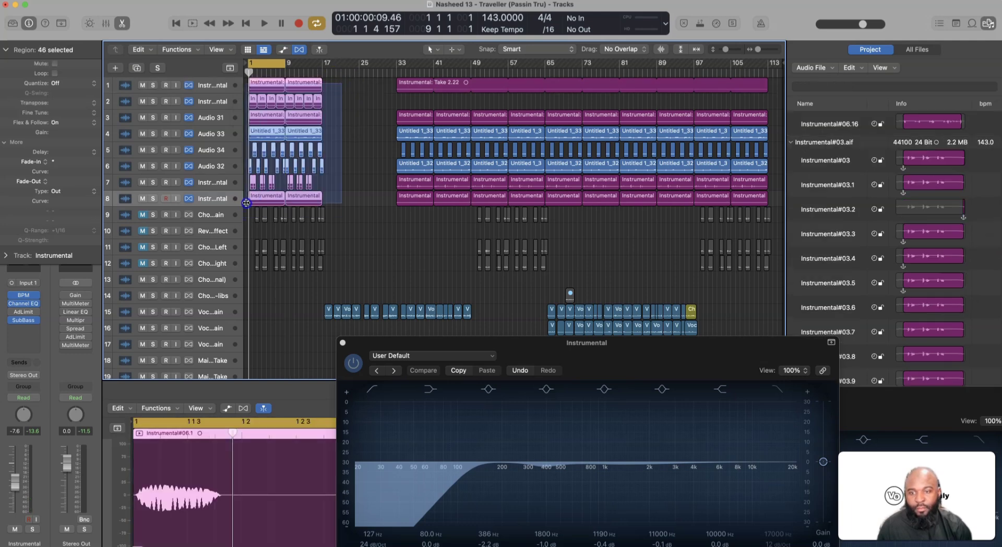
Copy the selected regions of bars 1 to 16 on the upper eight tracks to bar 17.
left_click(260, 145)
left_click(249, 79)
left_click_drag(258, 86, 332, 90)
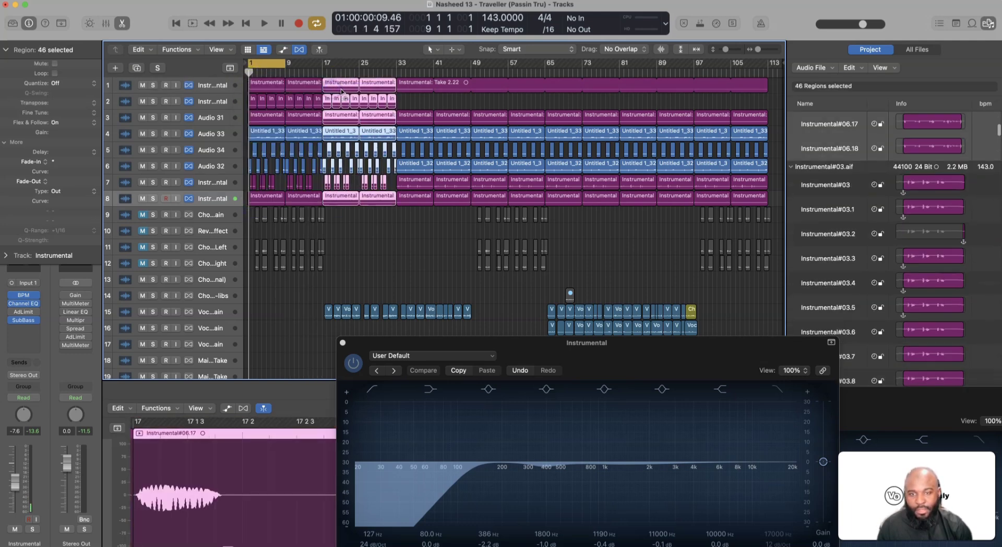
Delete all old regions from bar 33 onward on the upper eight tracks, including the stray pieces on Audio 34.
left_click_drag(772, 201, 423, 60)
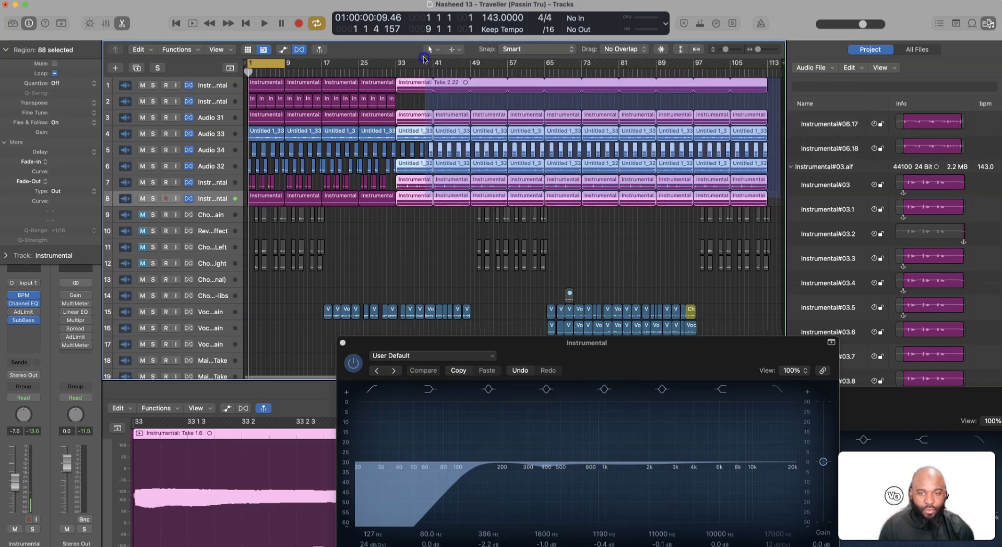
key("Delete")
left_click_drag(435, 151, 402, 147)
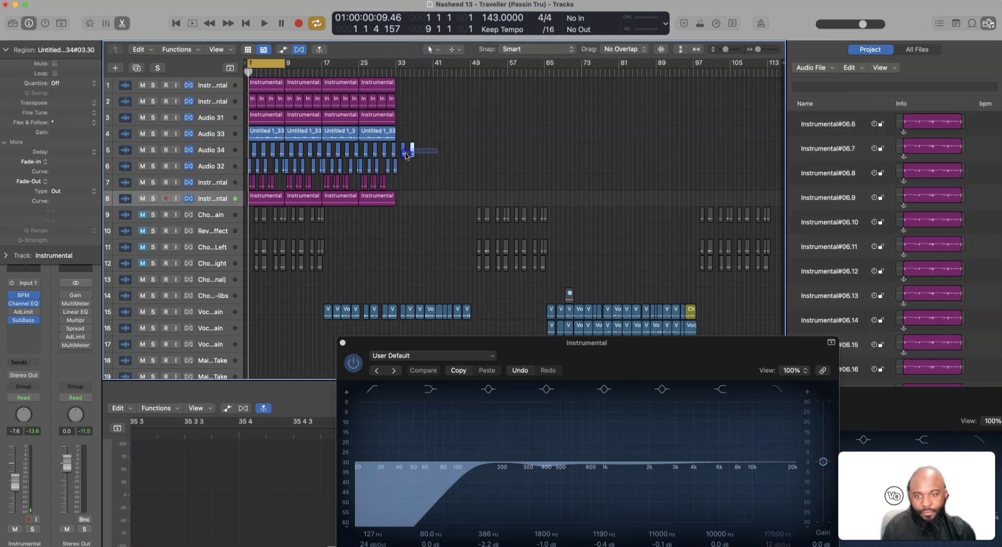
key("Delete")
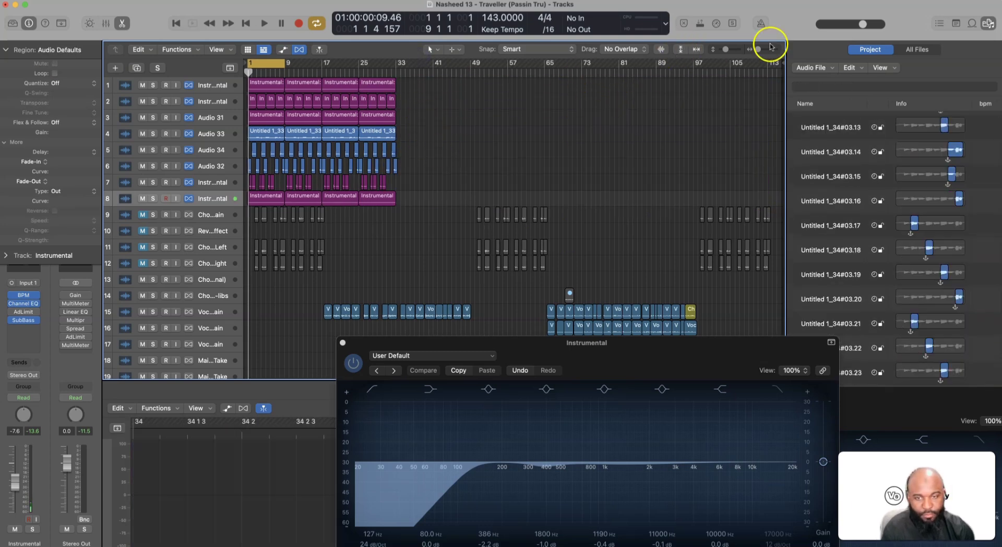
Select all regions of bars 1 to 32 on the upper eight tracks and copy them to bar 33.
left_click_drag(758, 53, 762, 52)
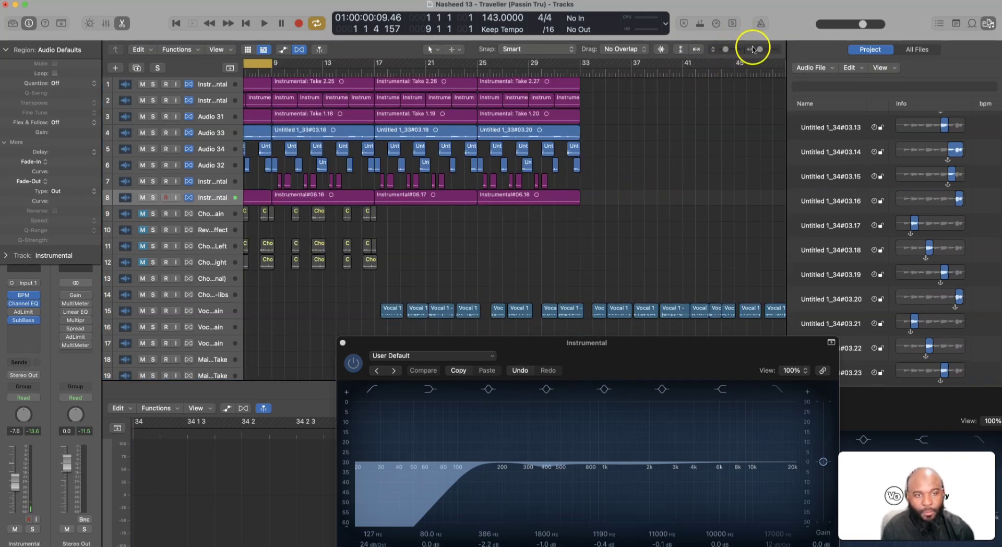
left_click_drag(753, 49, 750, 49)
left_click_drag(450, 198, 389, 185)
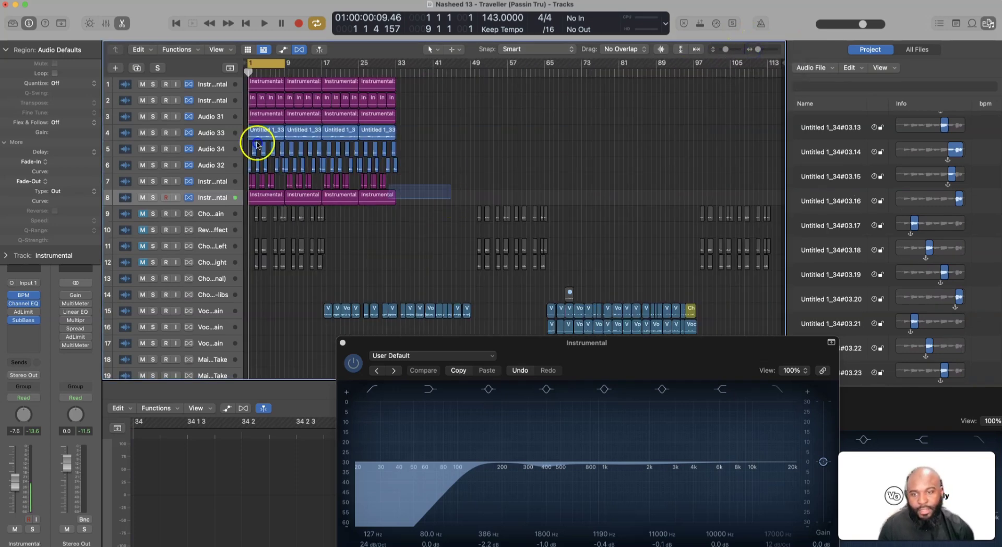
left_click_drag(257, 145, 250, 81)
left_click_drag(260, 83, 412, 86)
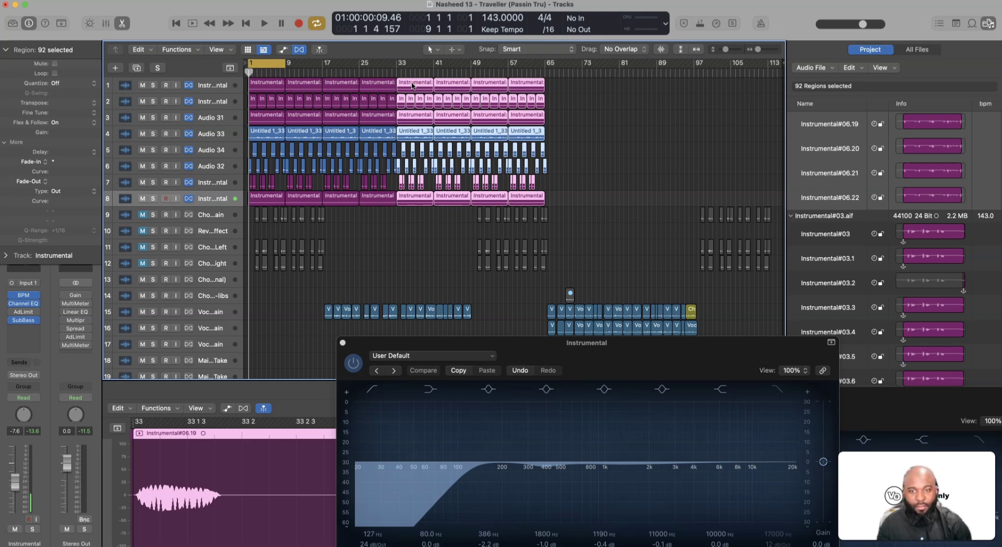
Copy the selected 32-bar block to bar 65, and the upper eight tracks' regions from bars 81 to 96 to bar 97.
left_click_drag(413, 86, 559, 84)
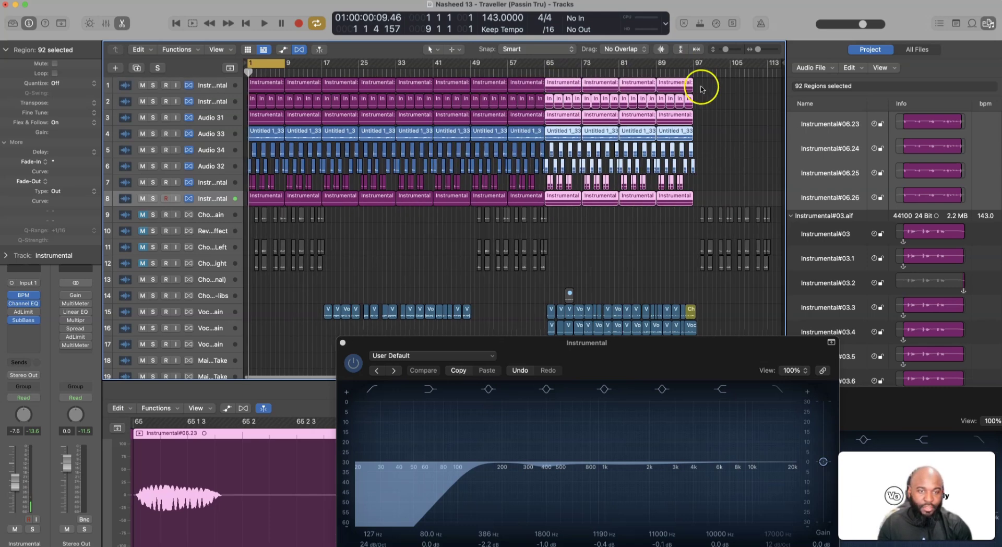
left_click_drag(709, 83, 623, 207)
left_click_drag(627, 83, 701, 82, "alt")
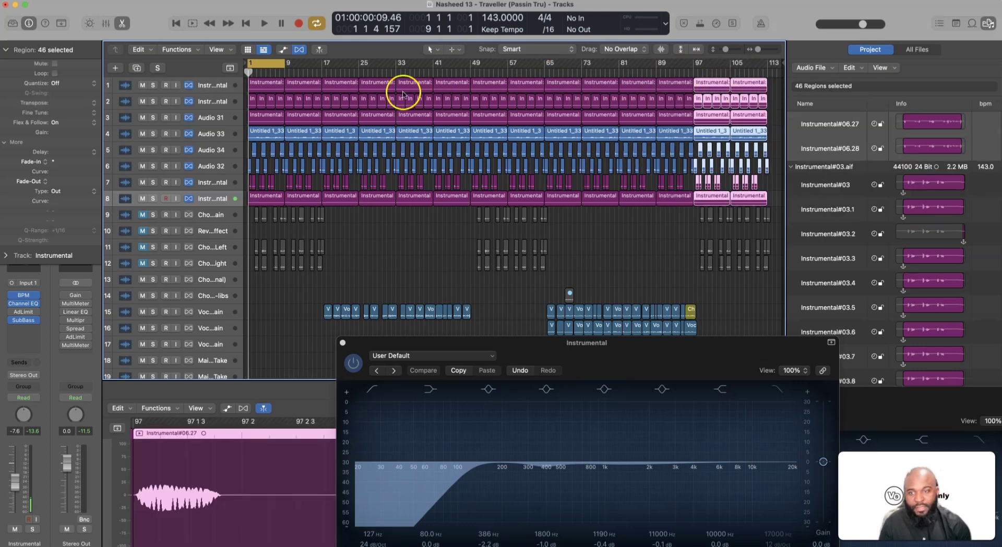
Turn off the cycle range over bars 1 to 8 and briefly play the arrangement from the start.
left_click(268, 63)
scroll(377, 130, "down", 5)
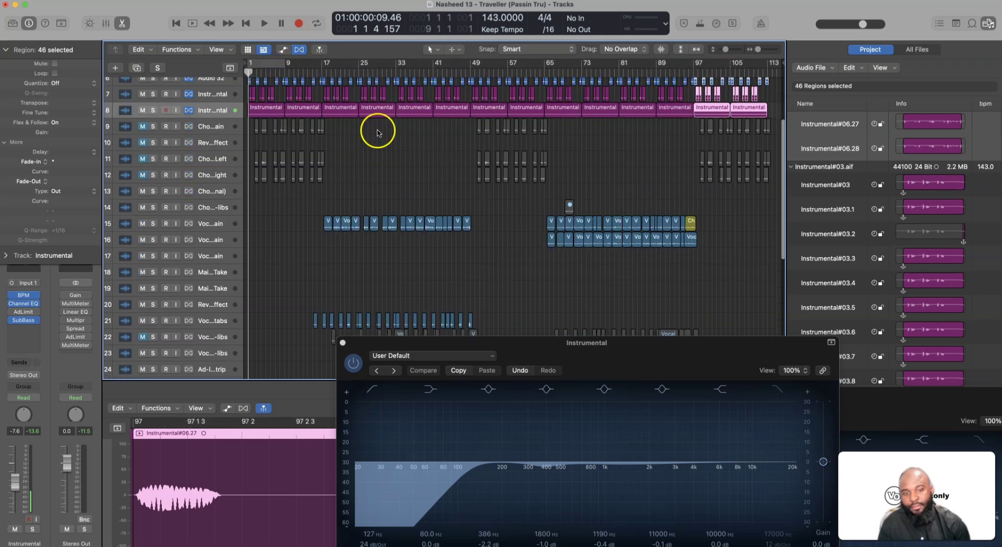
key("space")
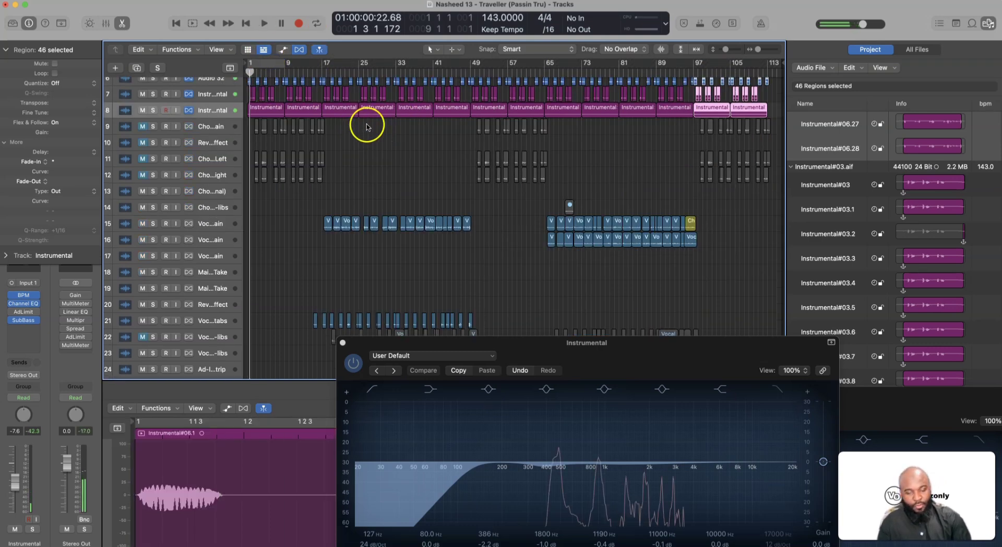
left_click_drag(725, 49, 717, 54)
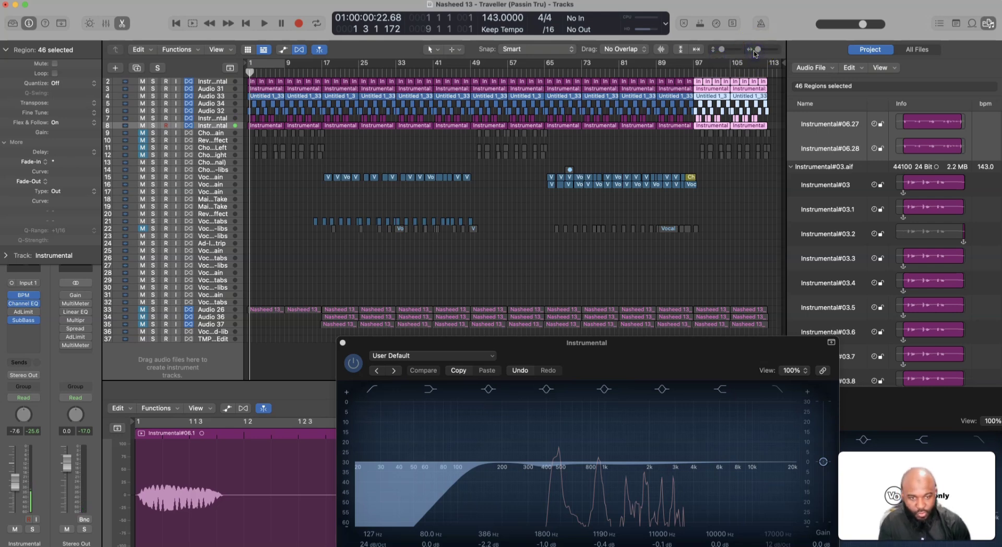